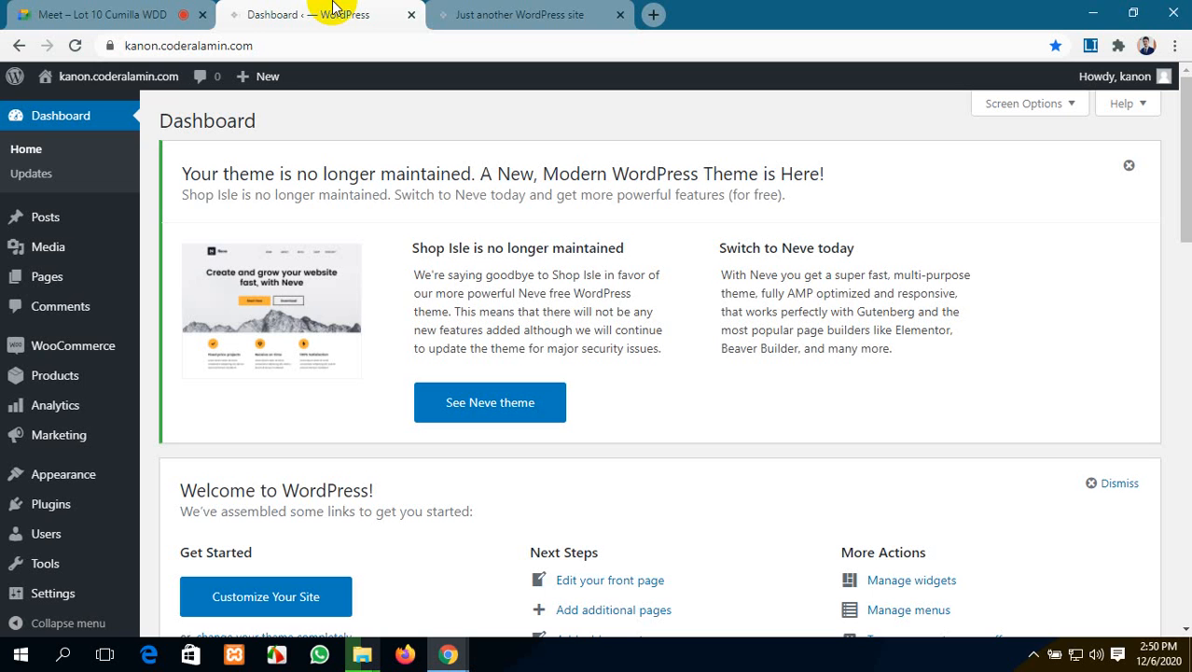
Step: Open the WooCommerce store page in a new browser tab and look over its product listing
{"action": "mouse_move", "coordinate": [80, 79]}
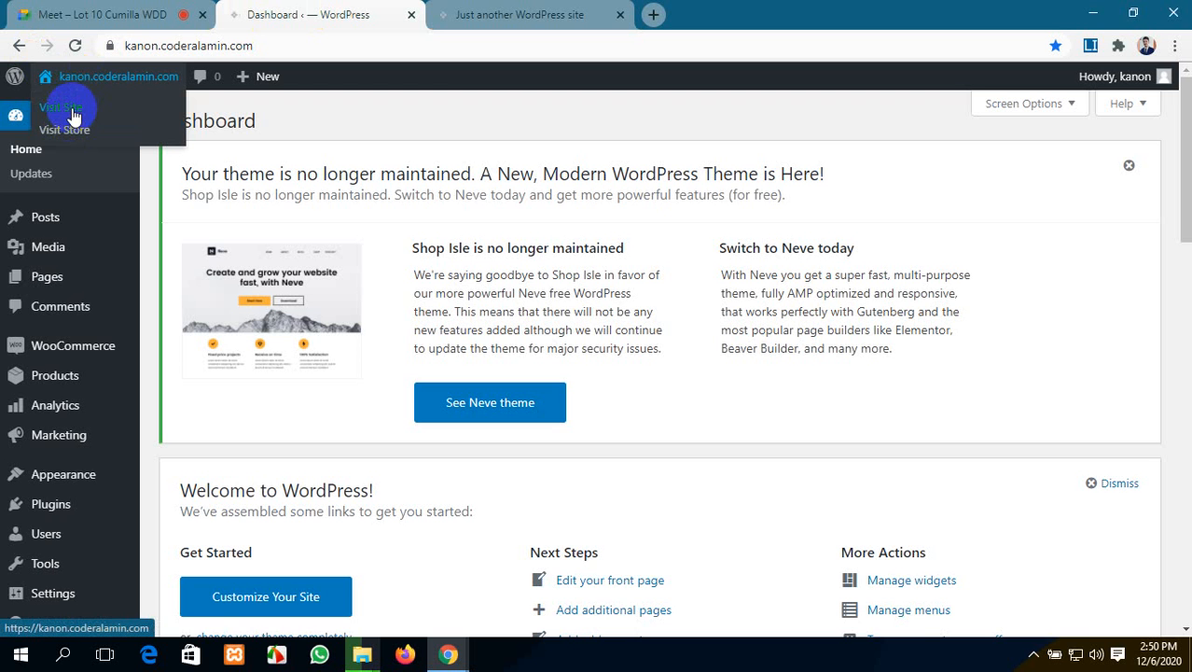
{"action": "middle_click", "coordinate": [73, 116]}
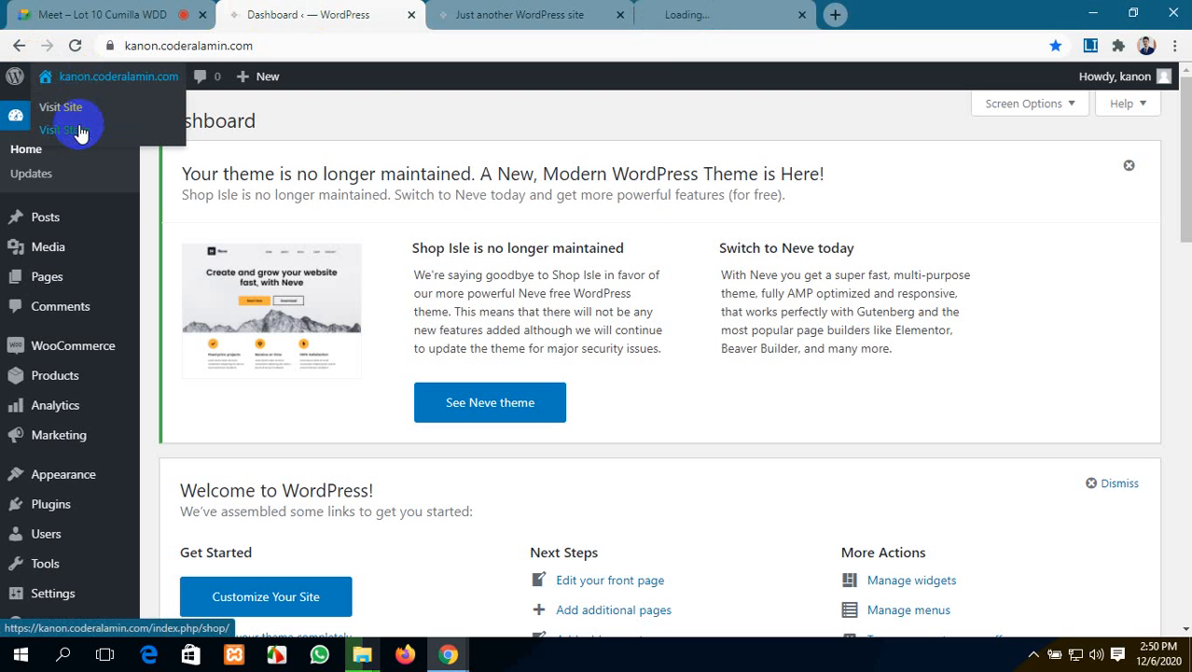
{"action": "left_click", "coordinate": [765, 9]}
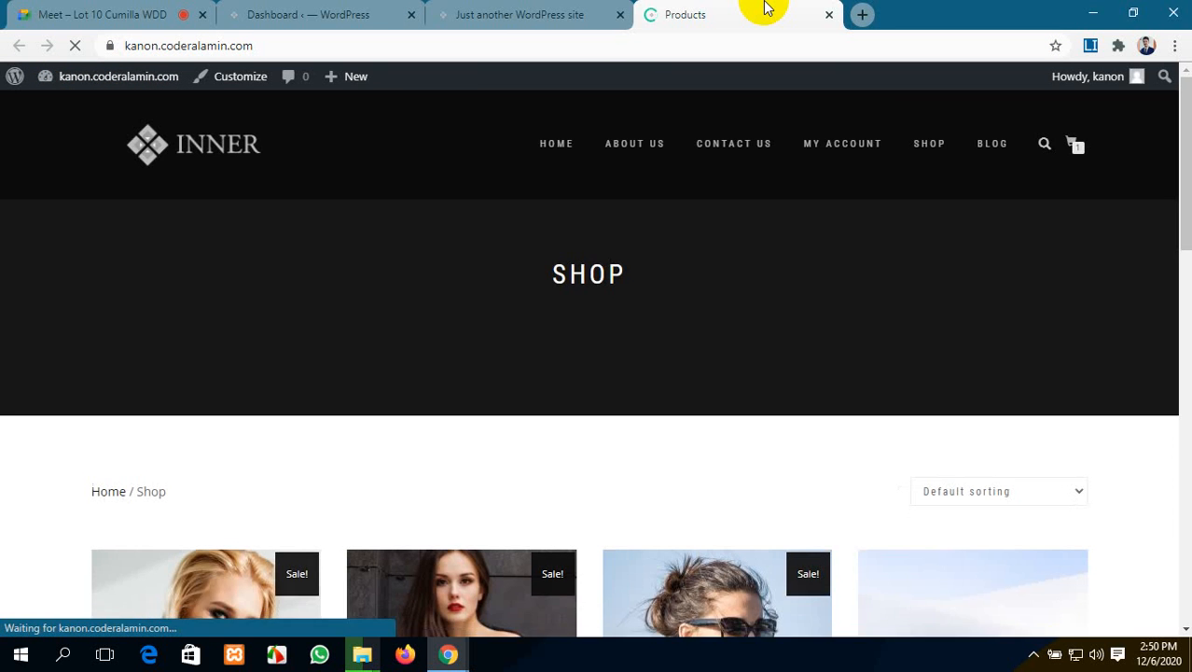
{"action": "scroll", "coordinate": [853, 329], "scroll_direction": "down", "scroll_amount": 15}
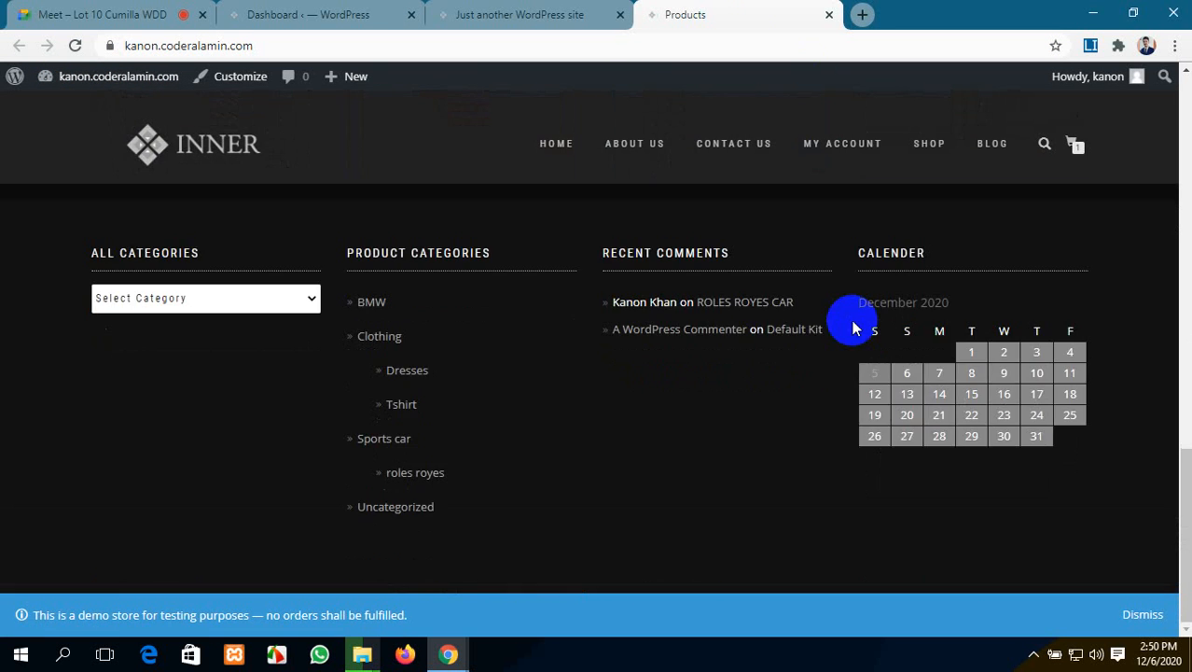
{"action": "scroll", "coordinate": [852, 329], "scroll_direction": "up", "scroll_amount": 15}
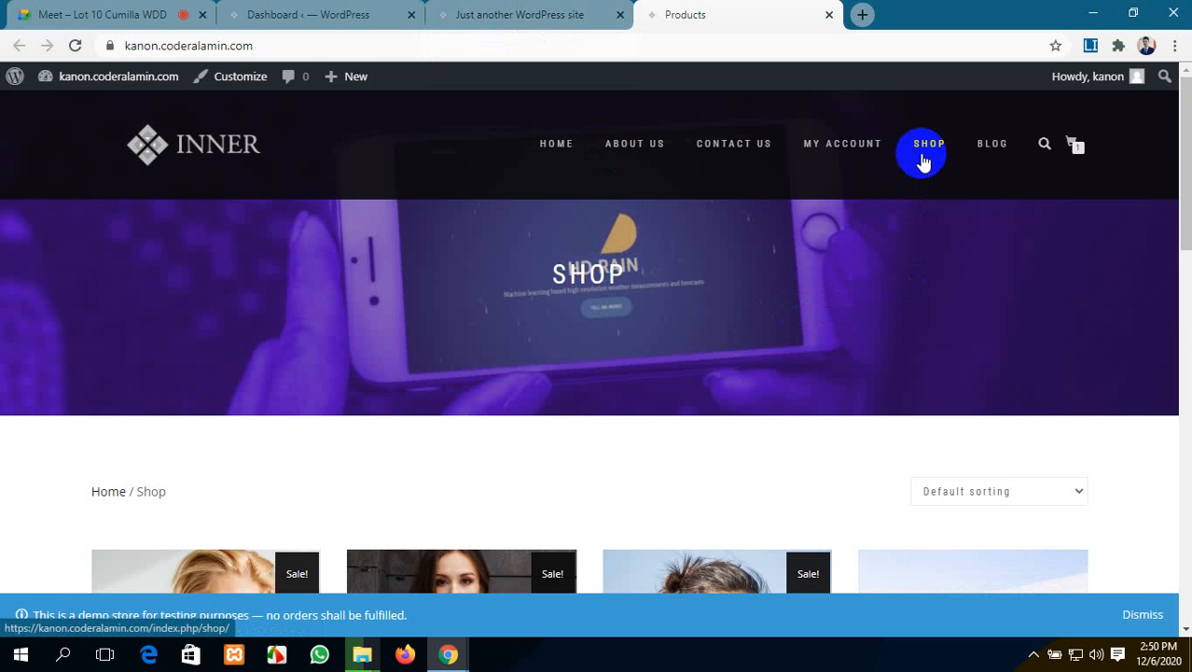
{"action": "scroll", "coordinate": [543, 408], "scroll_direction": "down", "scroll_amount": 4}
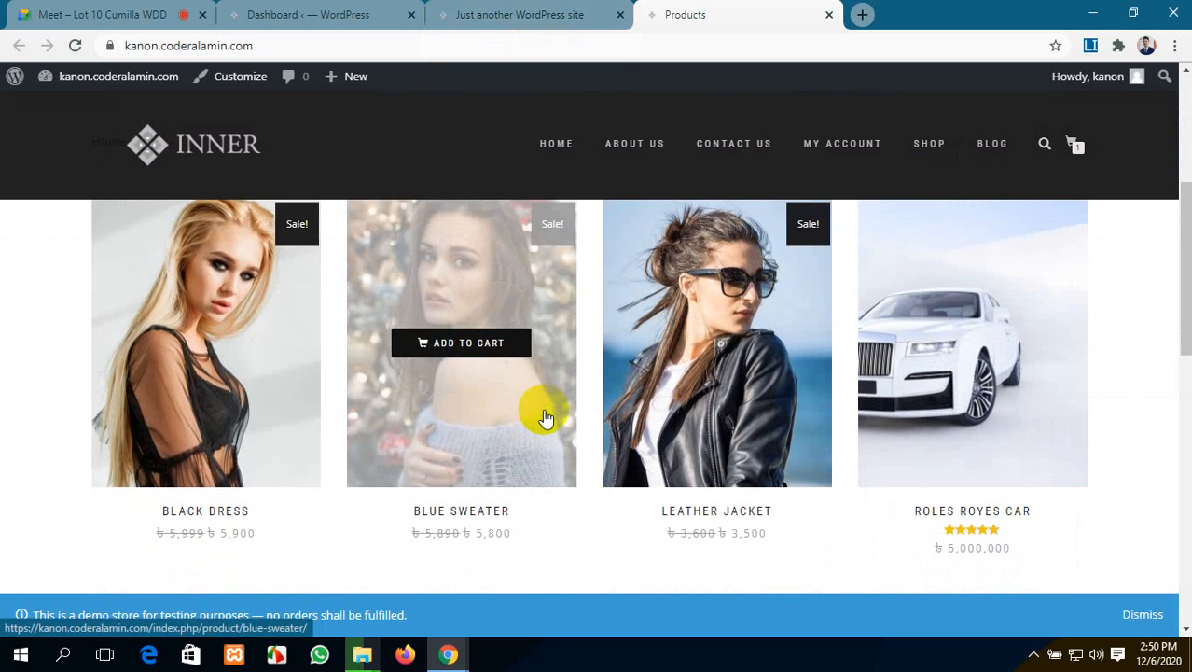
{"action": "scroll", "coordinate": [1000, 374], "scroll_direction": "down", "scroll_amount": 3}
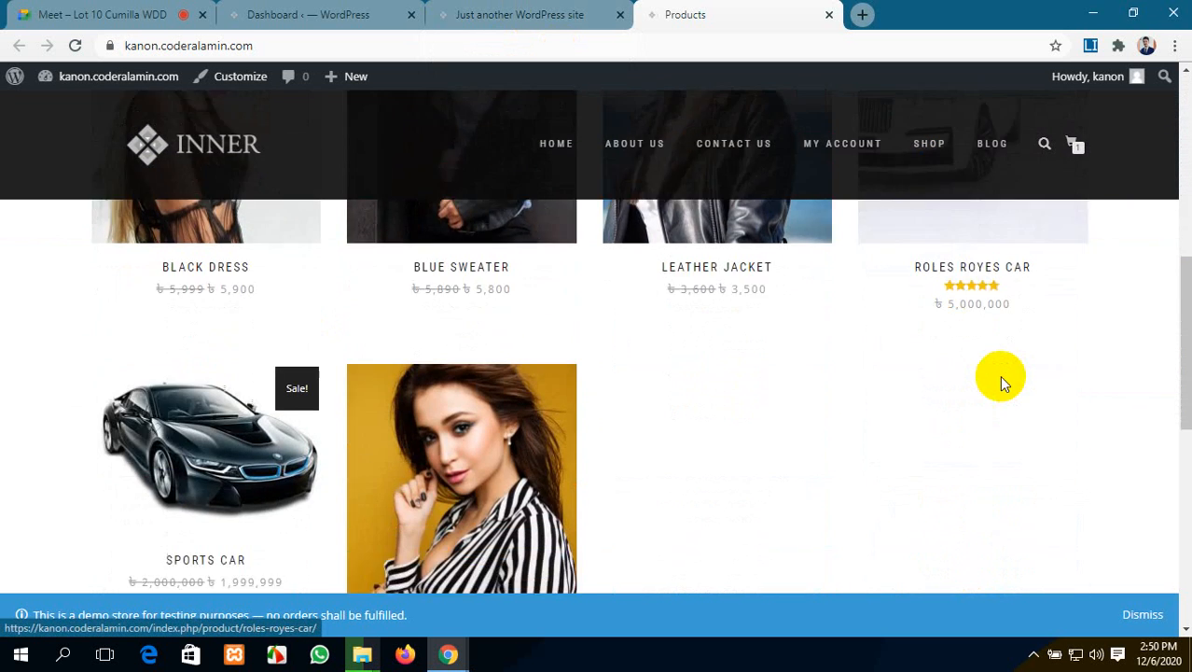
{"action": "scroll", "coordinate": [999, 375], "scroll_direction": "down", "scroll_amount": 5}
{"action": "scroll", "coordinate": [1001, 378], "scroll_direction": "up", "scroll_amount": 7}
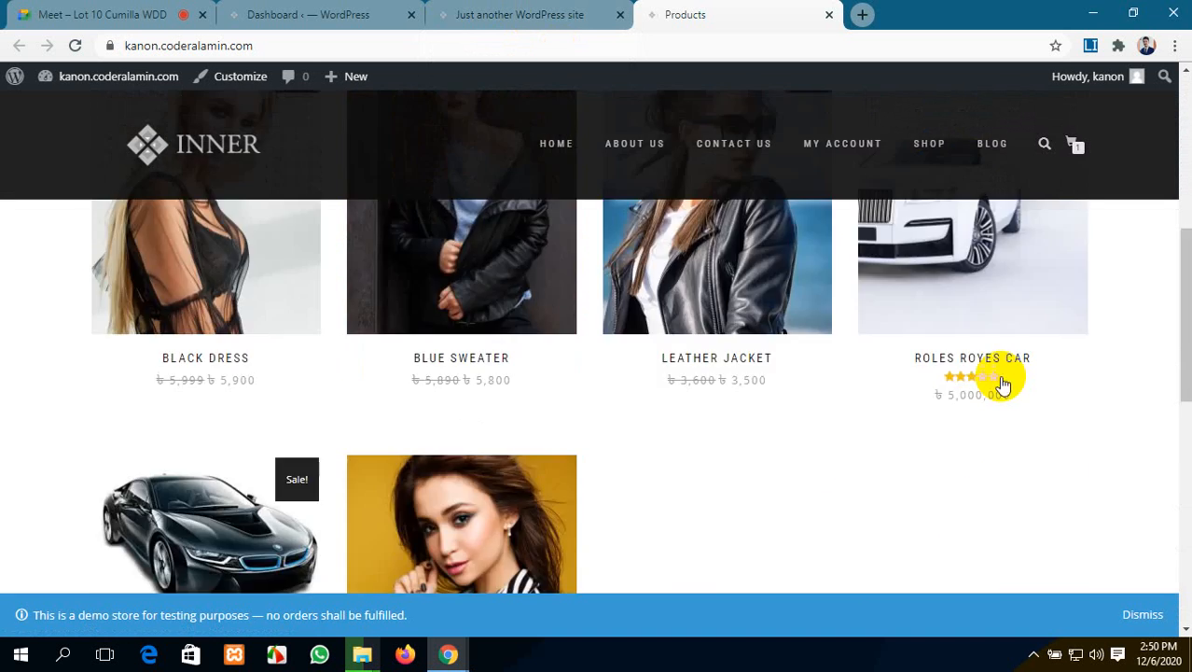
{"action": "scroll", "coordinate": [1002, 382], "scroll_direction": "up", "scroll_amount": 6}
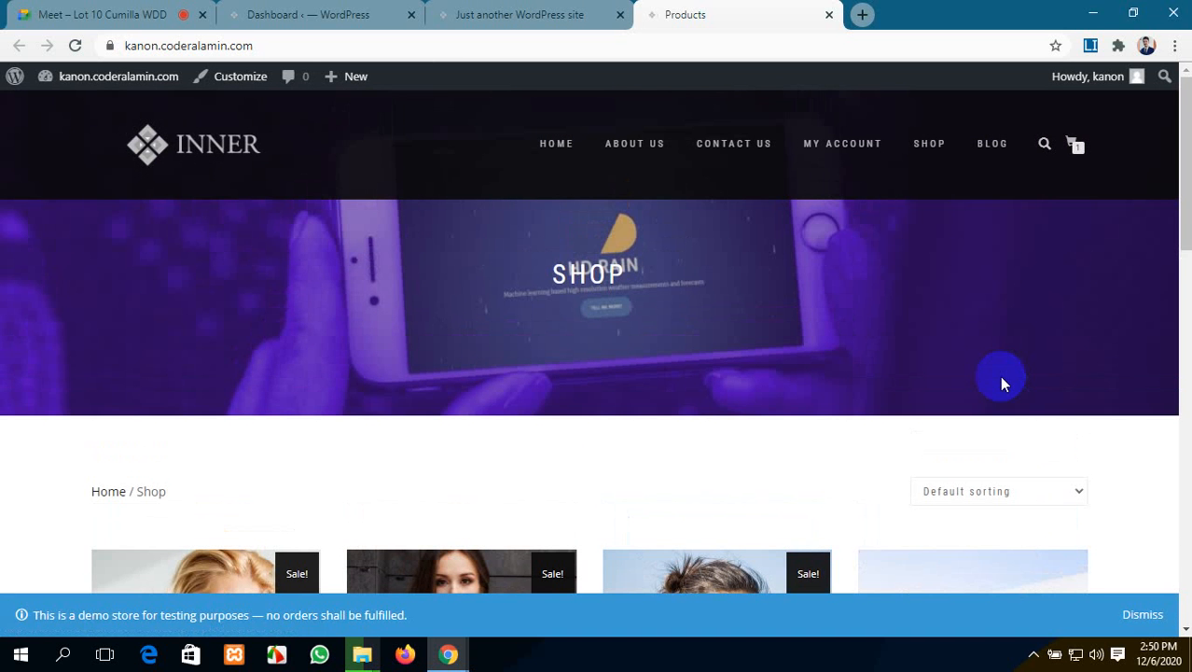
Step: Check the site's homepage and review the product grid on the Shop page again
{"action": "left_click", "coordinate": [532, 12]}
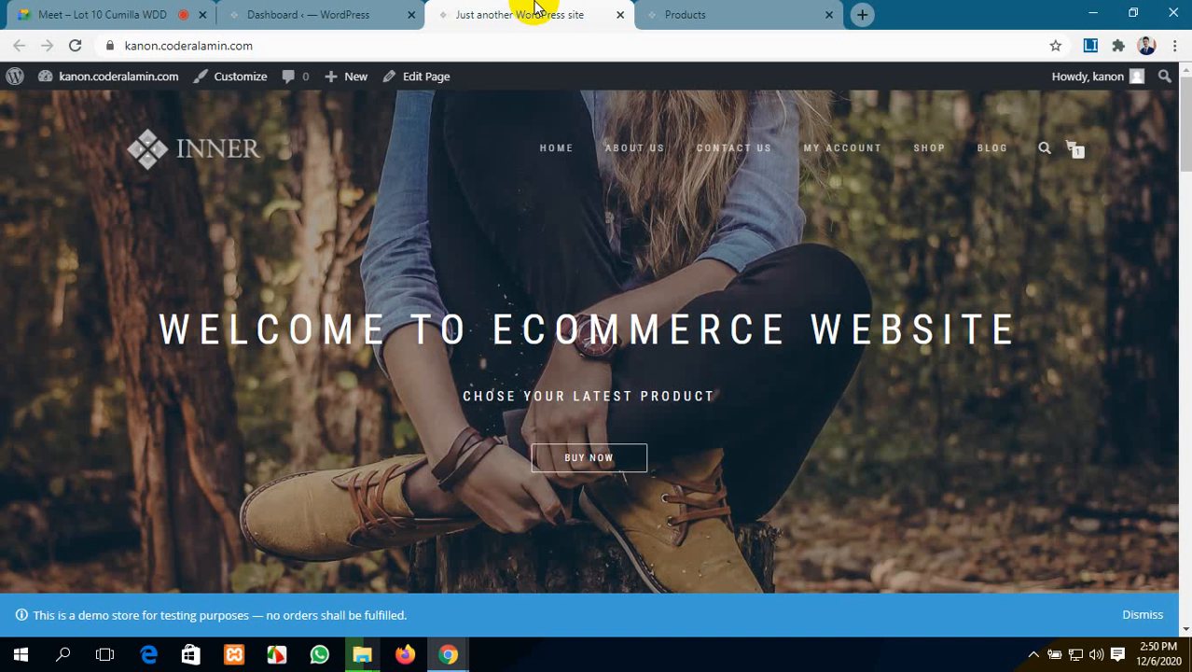
{"action": "left_click", "coordinate": [653, 11]}
{"action": "scroll", "coordinate": [560, 452], "scroll_direction": "down", "scroll_amount": 5}
{"action": "scroll", "coordinate": [562, 457], "scroll_direction": "down", "scroll_amount": 3}
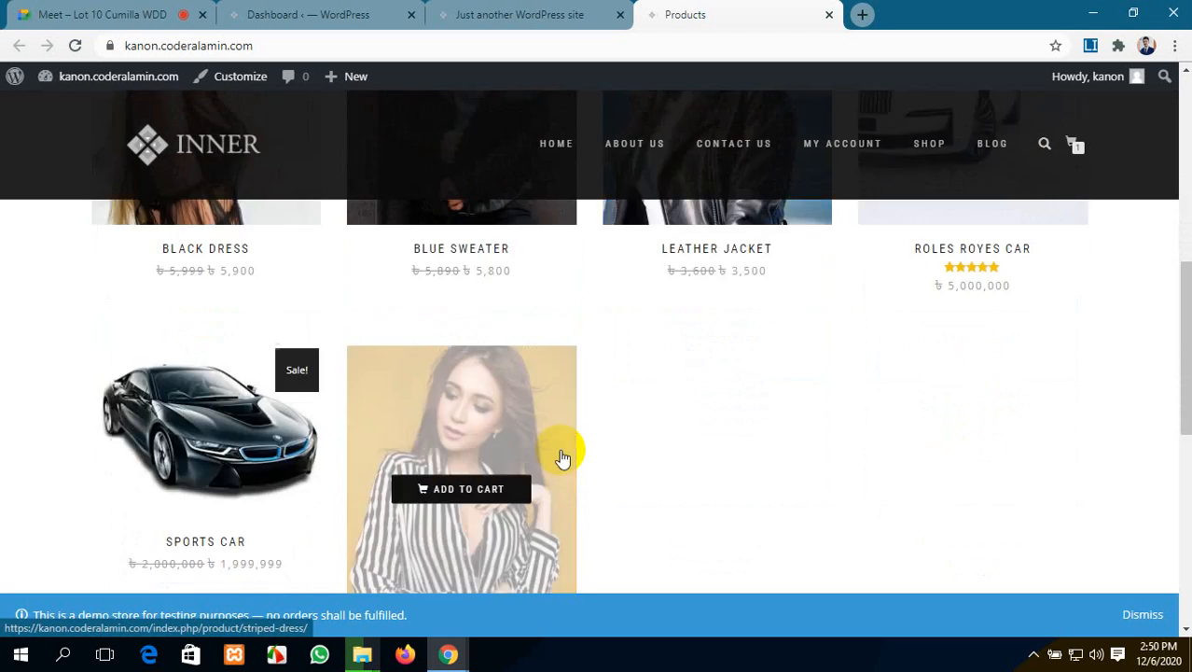
{"action": "scroll", "coordinate": [560, 453], "scroll_direction": "up", "scroll_amount": 8}
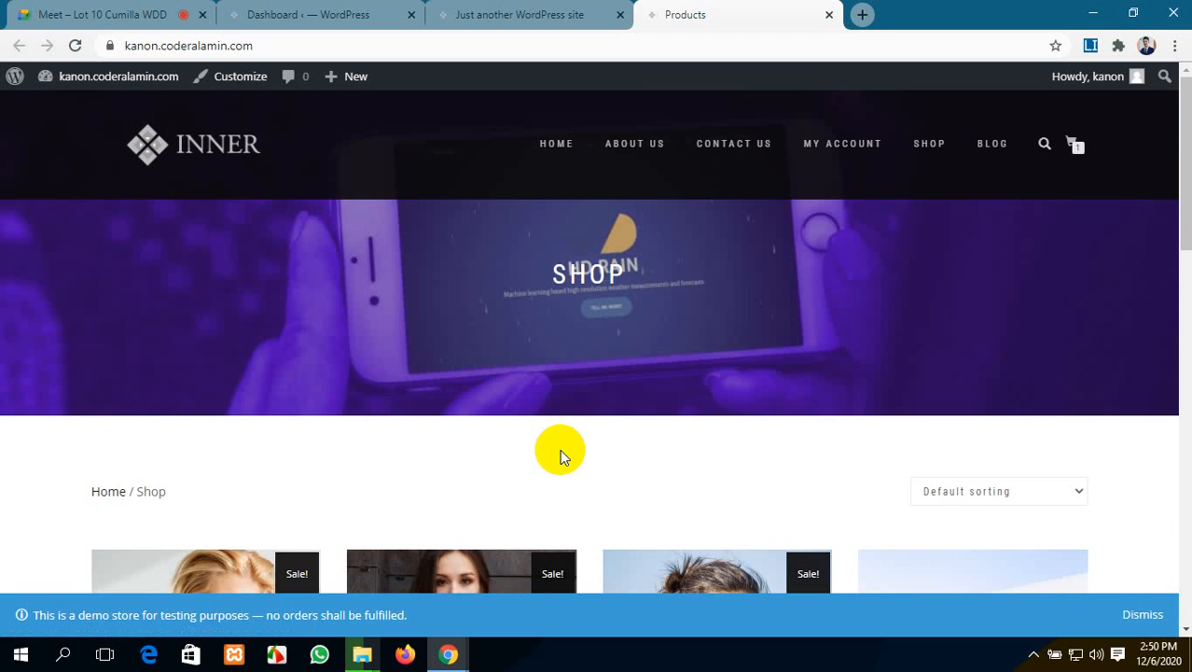
Step: Close the blank new tab and the Shop page, and return to the WordPress dashboard
{"action": "left_click", "coordinate": [562, 11]}
{"action": "left_click", "coordinate": [862, 14]}
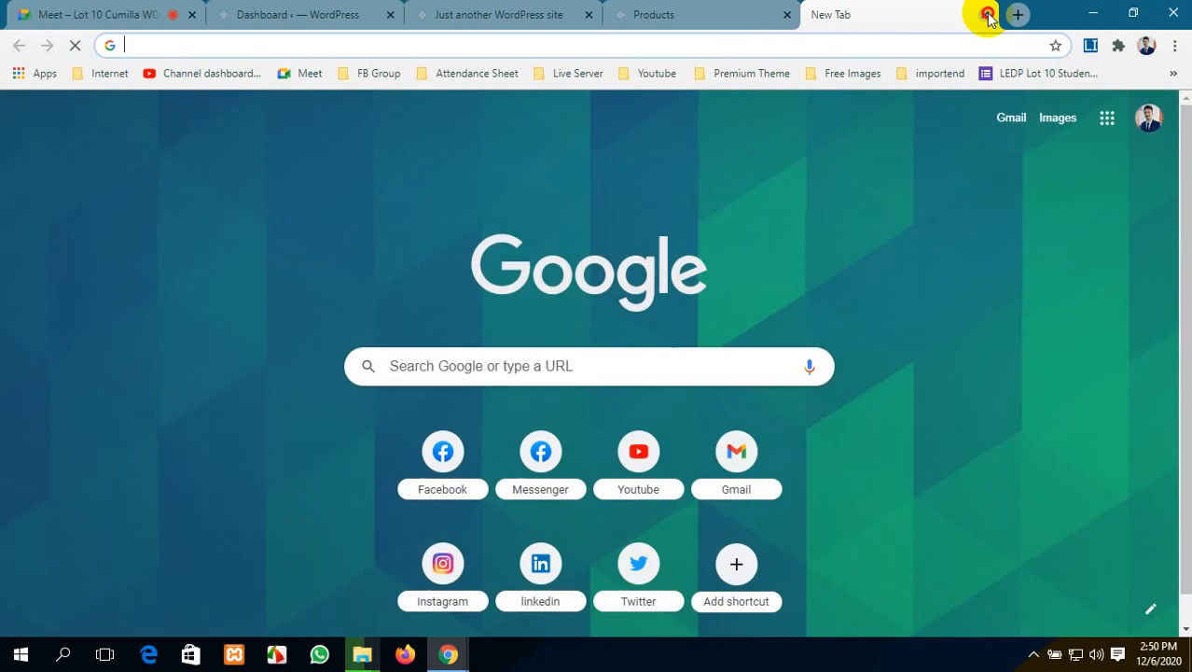
{"action": "left_click", "coordinate": [987, 16]}
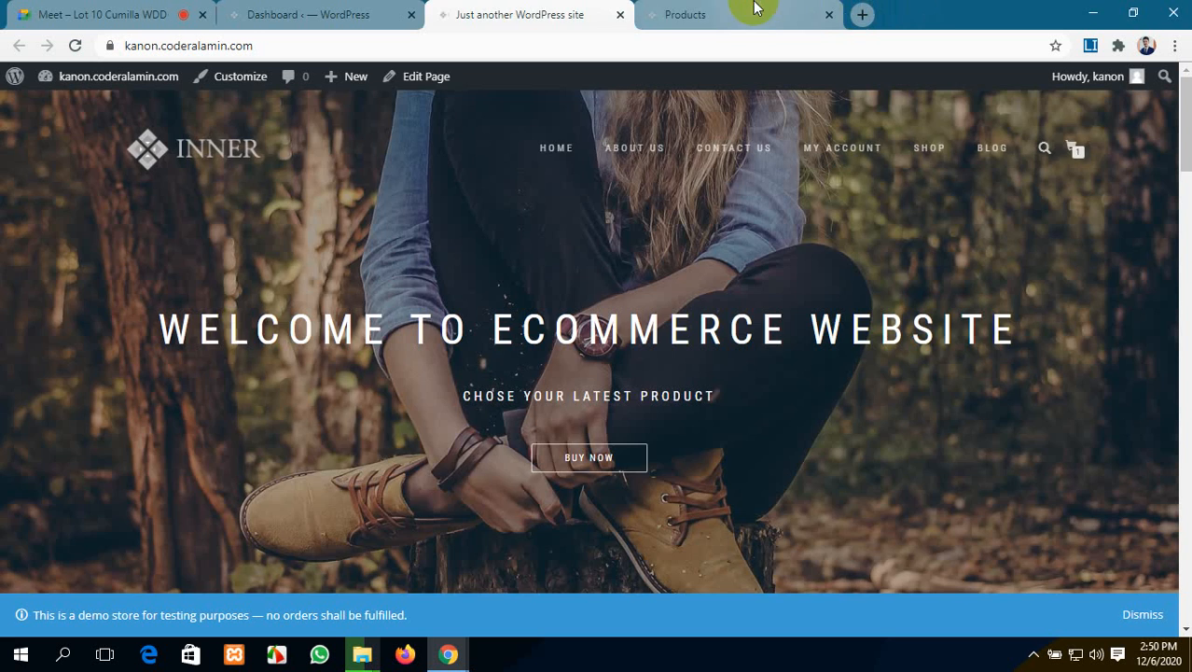
{"action": "left_click", "coordinate": [753, 11]}
{"action": "left_click", "coordinate": [513, 11]}
{"action": "left_click", "coordinate": [780, 14]}
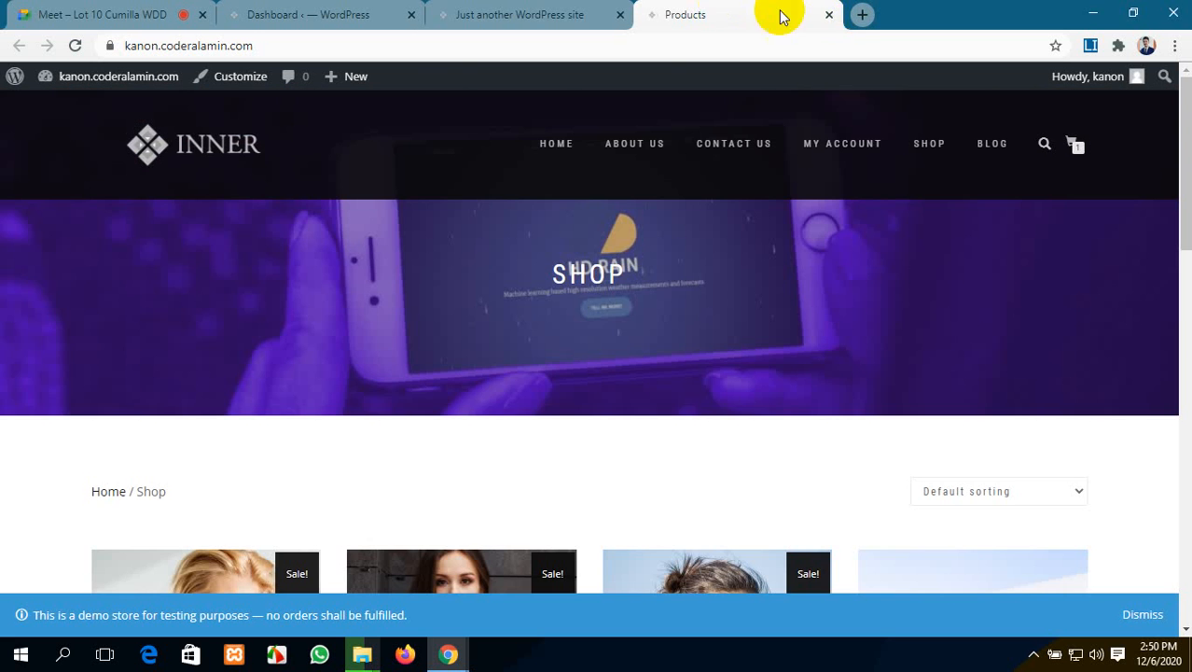
{"action": "left_click", "coordinate": [829, 16]}
{"action": "left_click", "coordinate": [242, 11]}
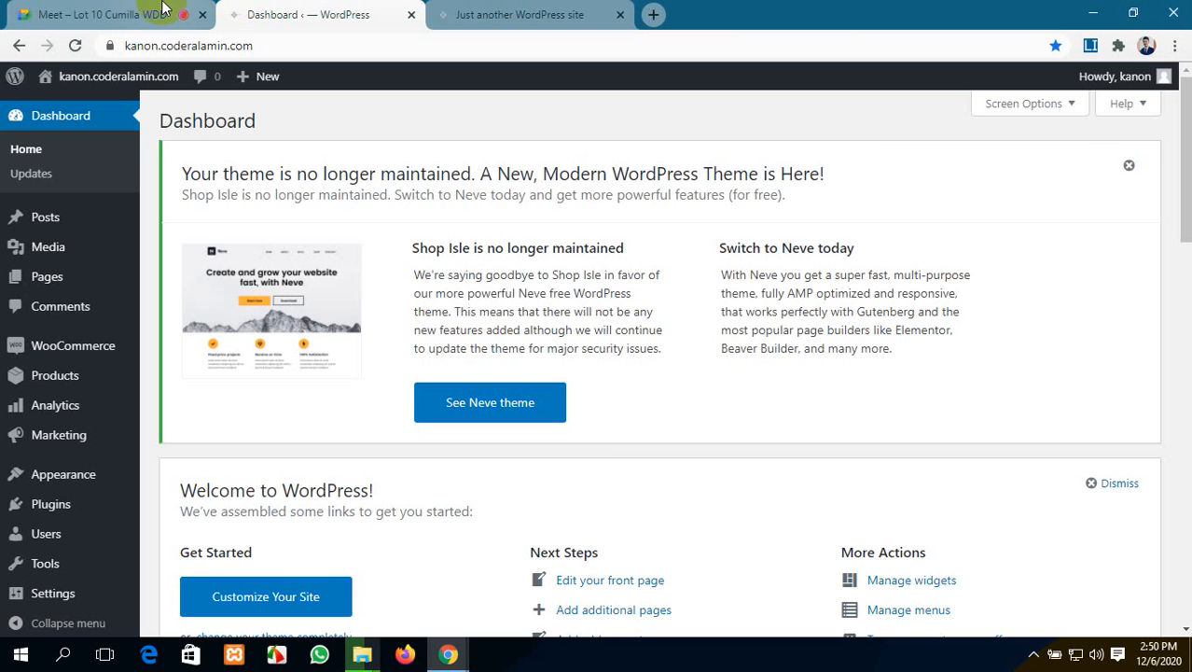
Step: Check the Google Meet call and return to the WordPress dashboard
{"action": "left_click", "coordinate": [165, 11]}
{"action": "mouse_move", "coordinate": [458, 371]}
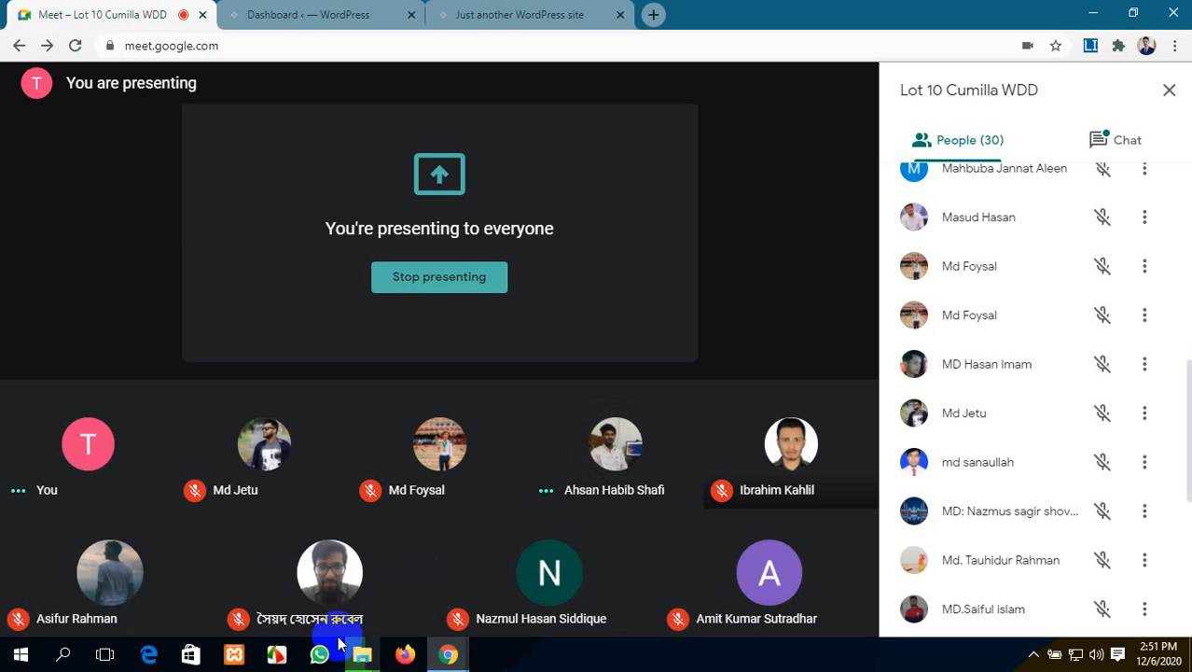
{"action": "left_click", "coordinate": [382, 17]}
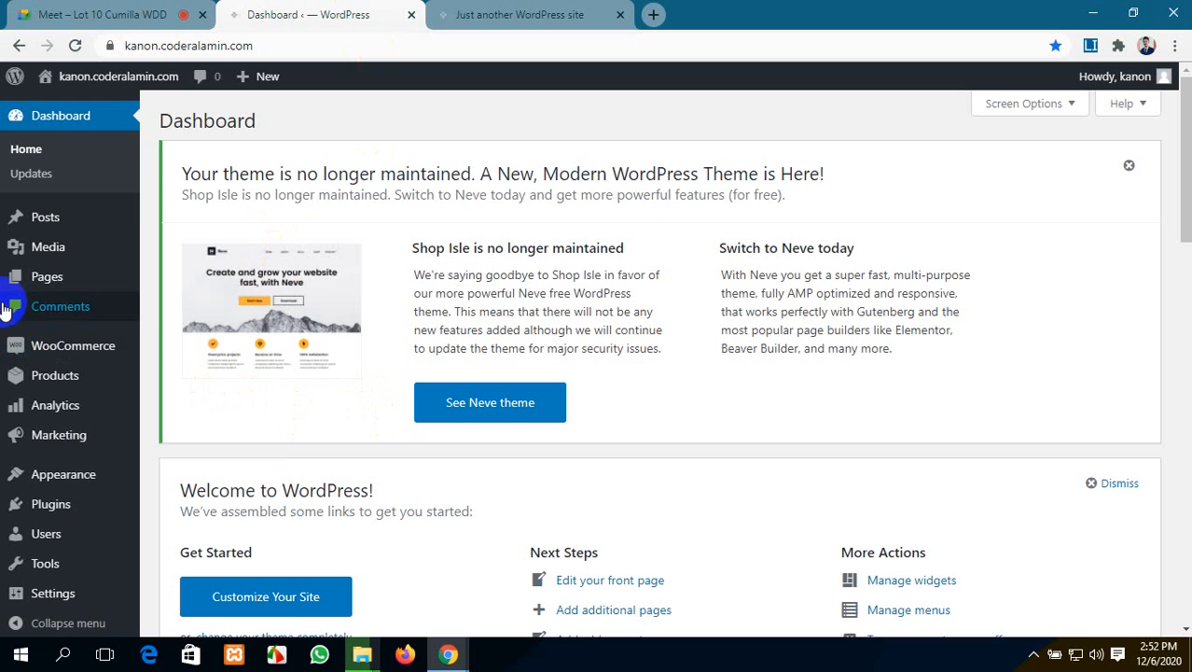
Step: Open the form for adding a new product in a separate browser tab and switch to it
{"action": "mouse_move", "coordinate": [22, 285]}
{"action": "mouse_move", "coordinate": [56, 375]}
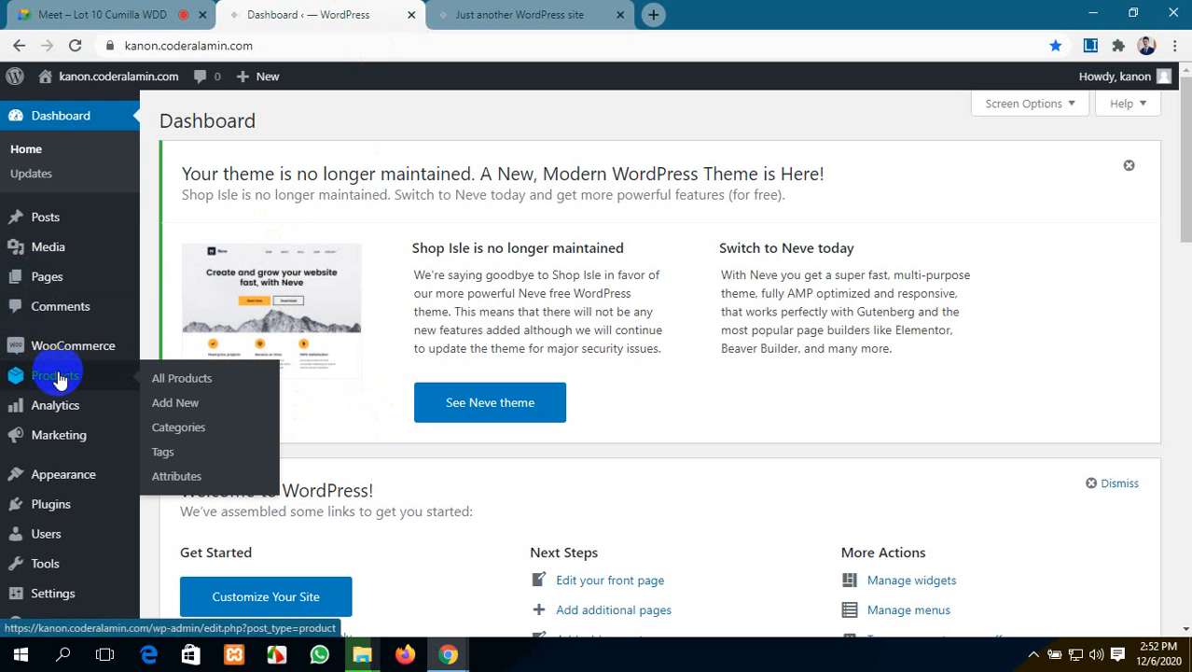
{"action": "middle_click", "coordinate": [189, 409]}
{"action": "left_click", "coordinate": [497, 10]}
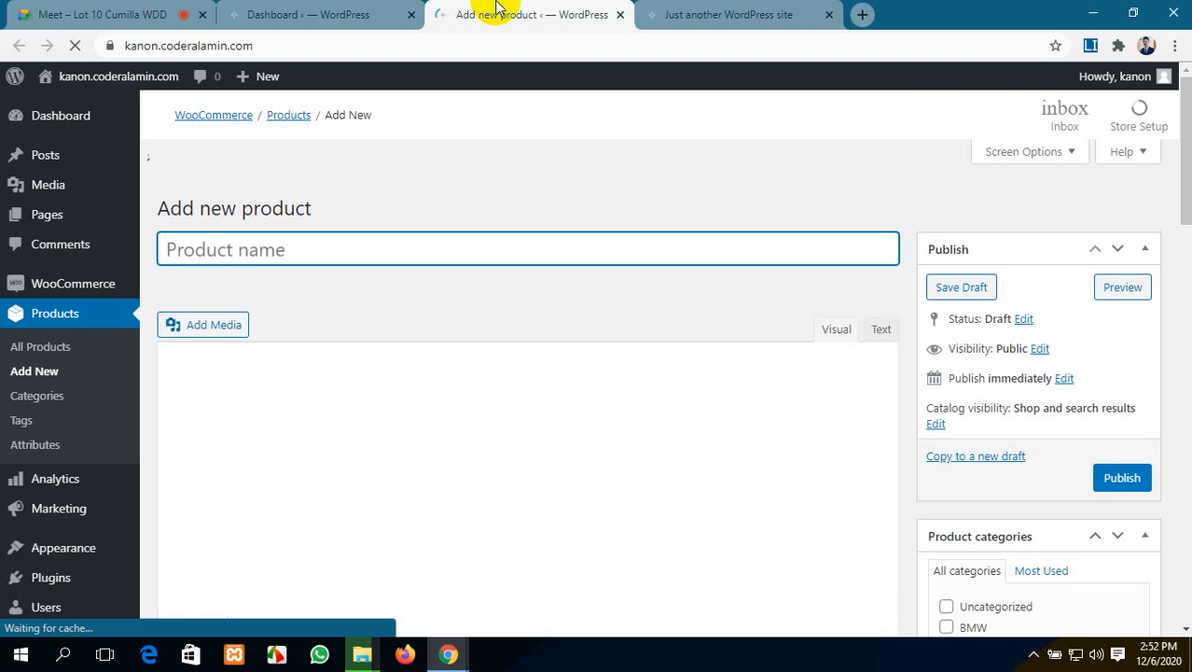
Step: Switch to the Google Meet call, mute the microphone and turn it back on
{"action": "left_click", "coordinate": [23, 13]}
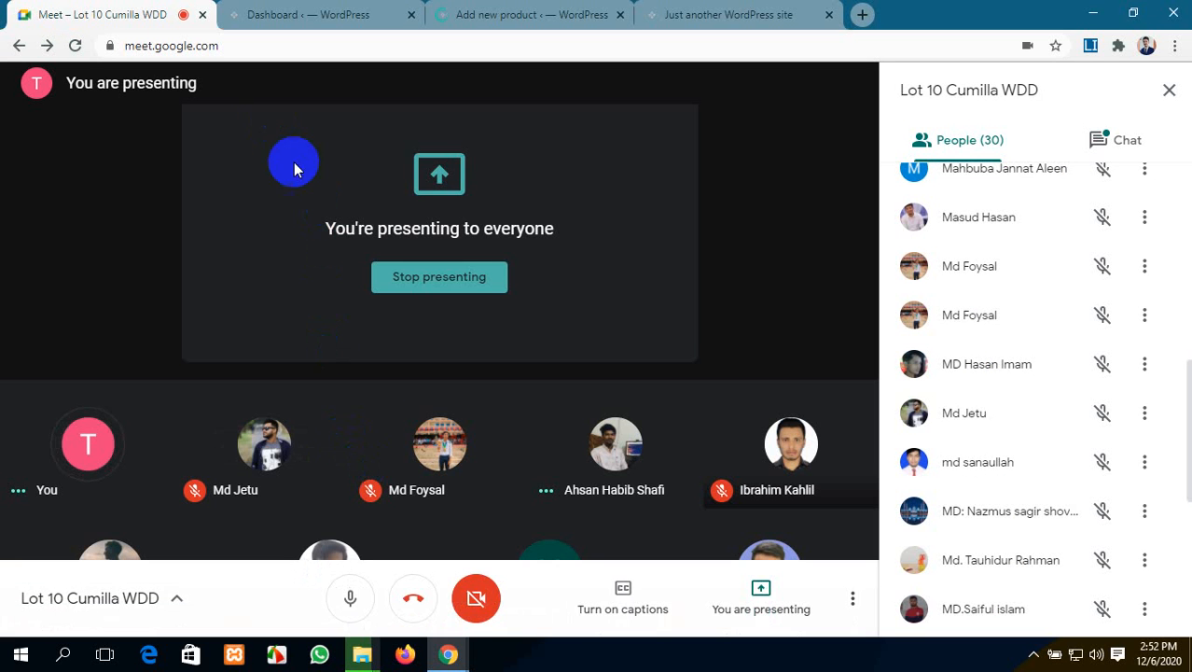
{"action": "left_click", "coordinate": [352, 595]}
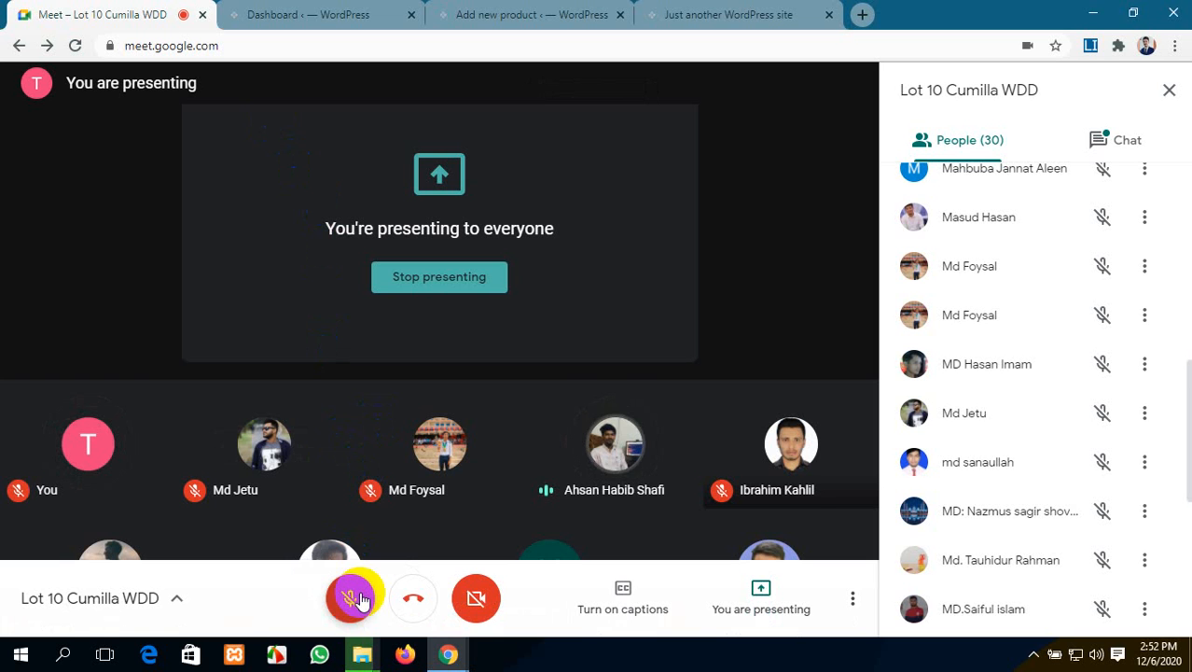
{"action": "left_click", "coordinate": [362, 601]}
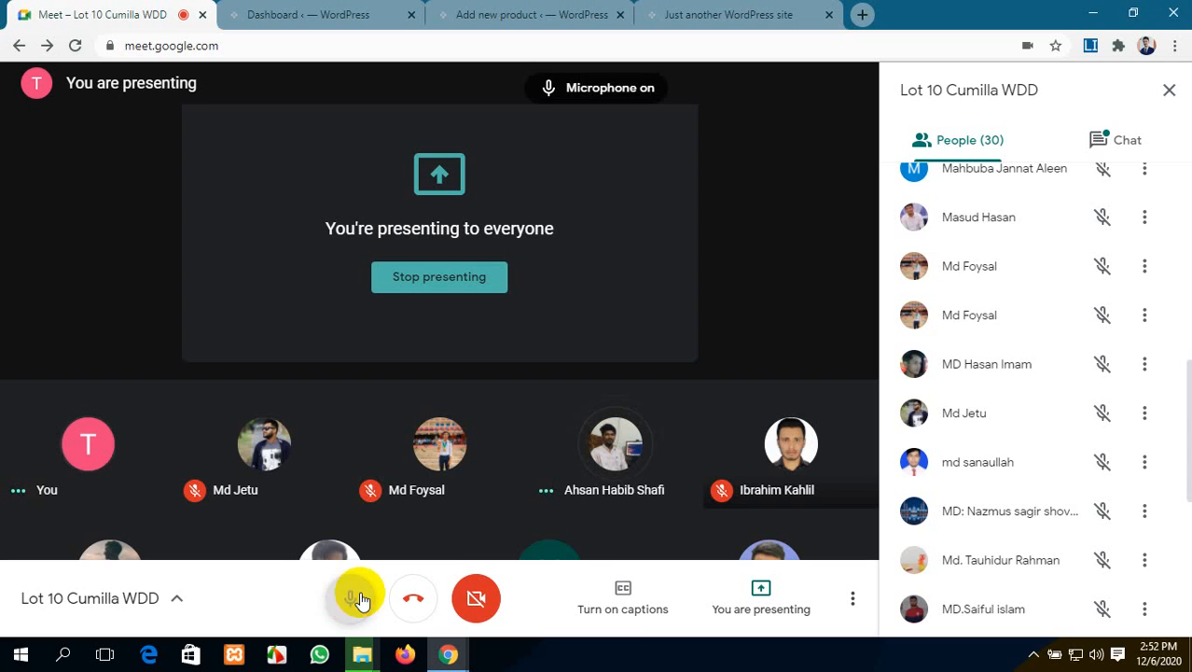
Step: Return to the Add new product form and examine its sections, including the product types available in Product data
{"action": "left_click", "coordinate": [331, 14]}
{"action": "left_click", "coordinate": [546, 14]}
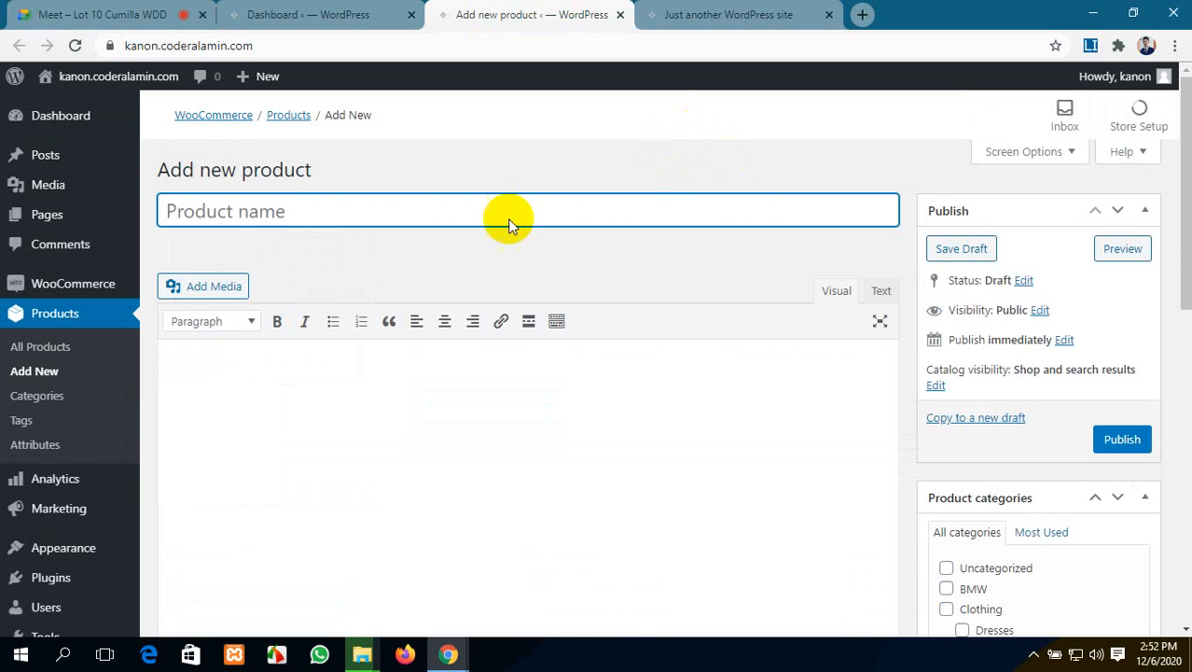
{"action": "scroll", "coordinate": [428, 284], "scroll_direction": "down", "scroll_amount": 10}
{"action": "scroll", "coordinate": [431, 287], "scroll_direction": "up", "scroll_amount": 2}
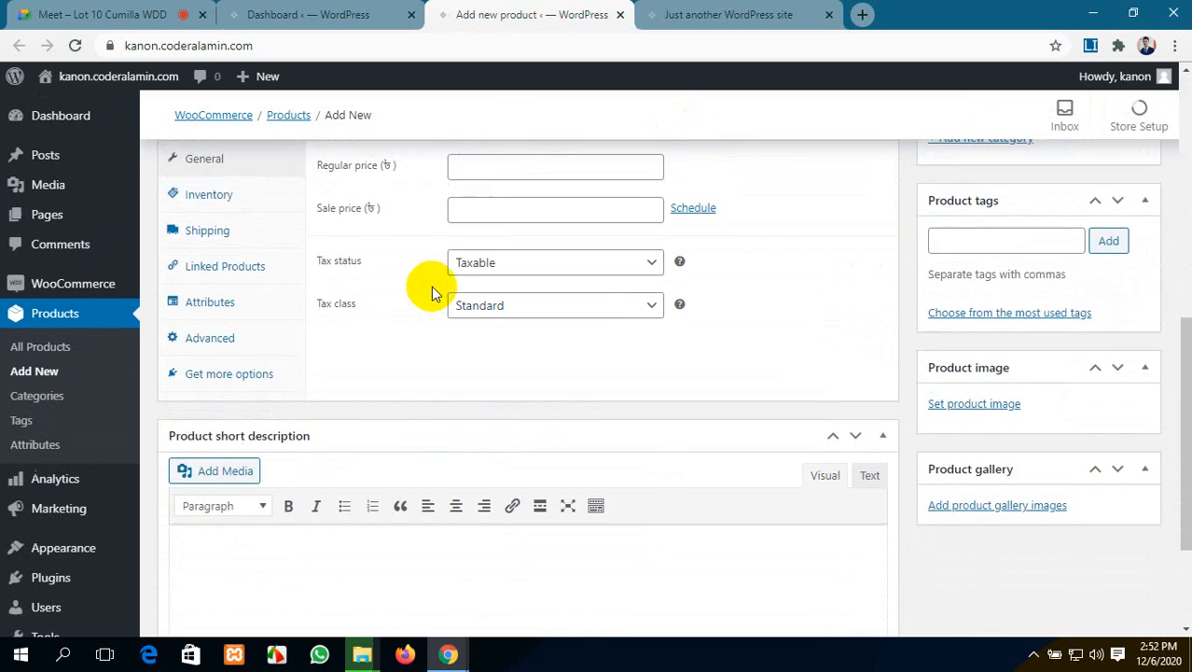
{"action": "scroll", "coordinate": [431, 286], "scroll_direction": "up", "scroll_amount": 3}
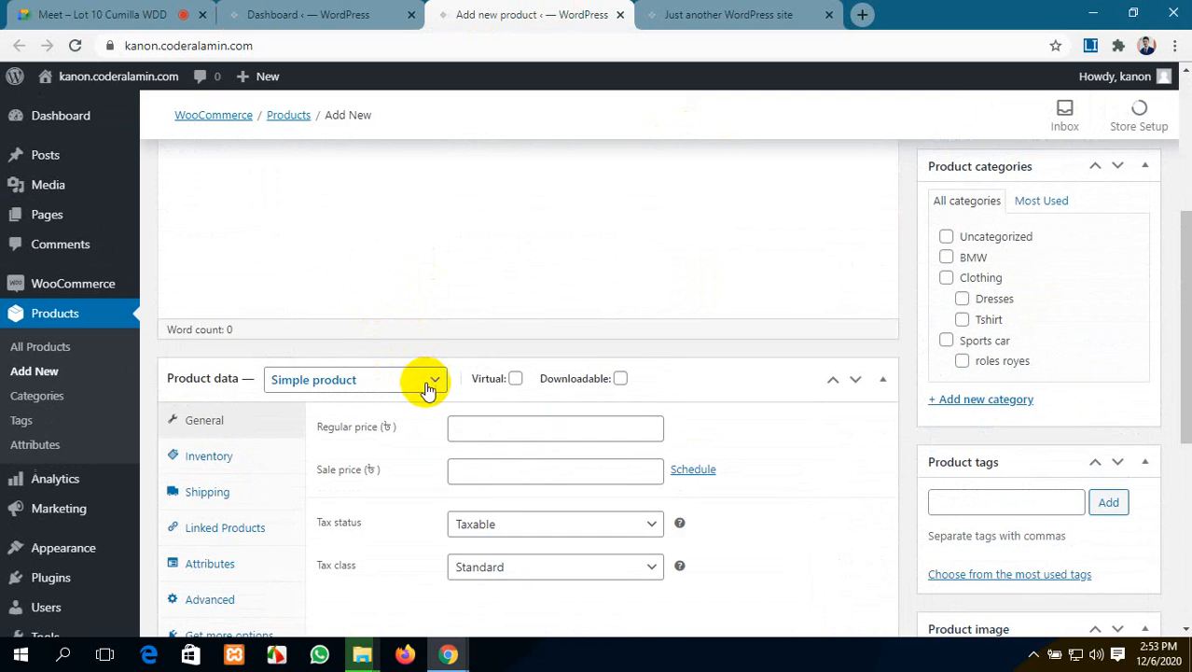
{"action": "left_click", "coordinate": [430, 385]}
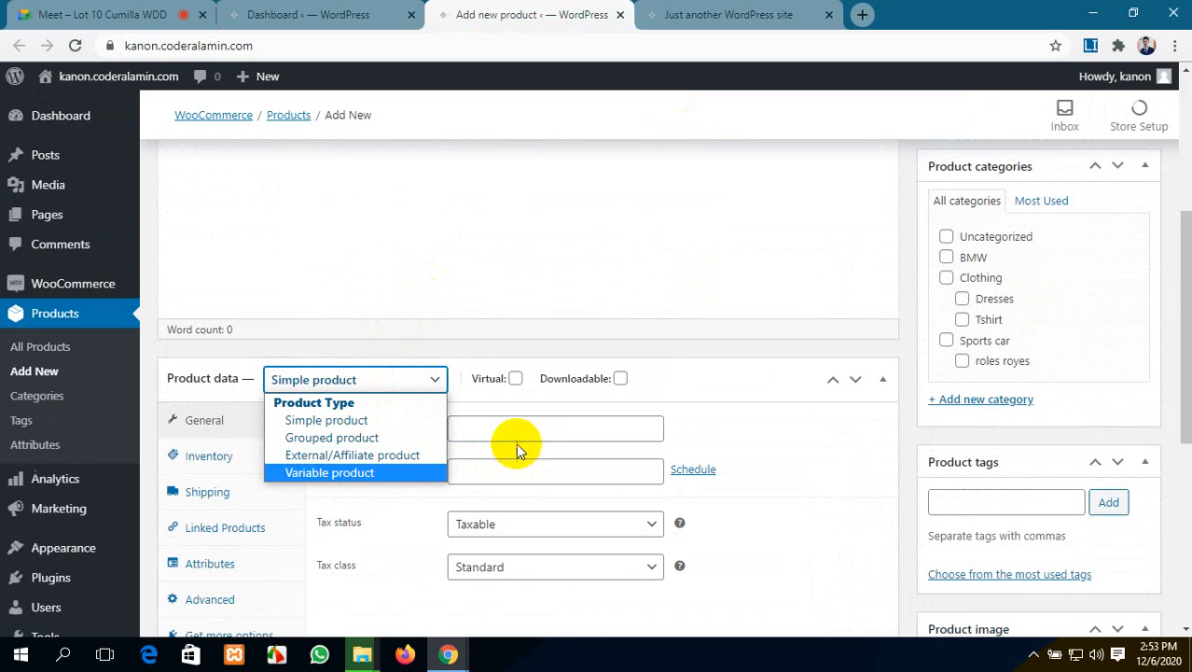
{"action": "scroll", "coordinate": [746, 250], "scroll_direction": "up", "scroll_amount": 3}
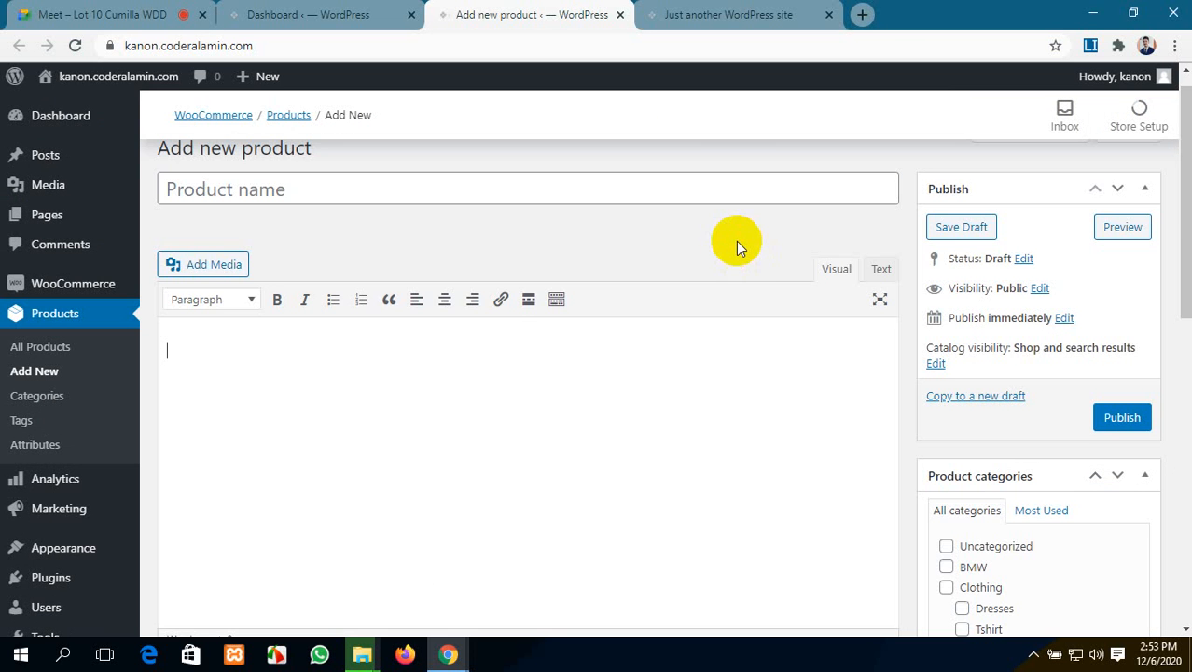
{"action": "scroll", "coordinate": [734, 241], "scroll_direction": "down", "scroll_amount": 4}
{"action": "scroll", "coordinate": [734, 241], "scroll_direction": "up", "scroll_amount": 4}
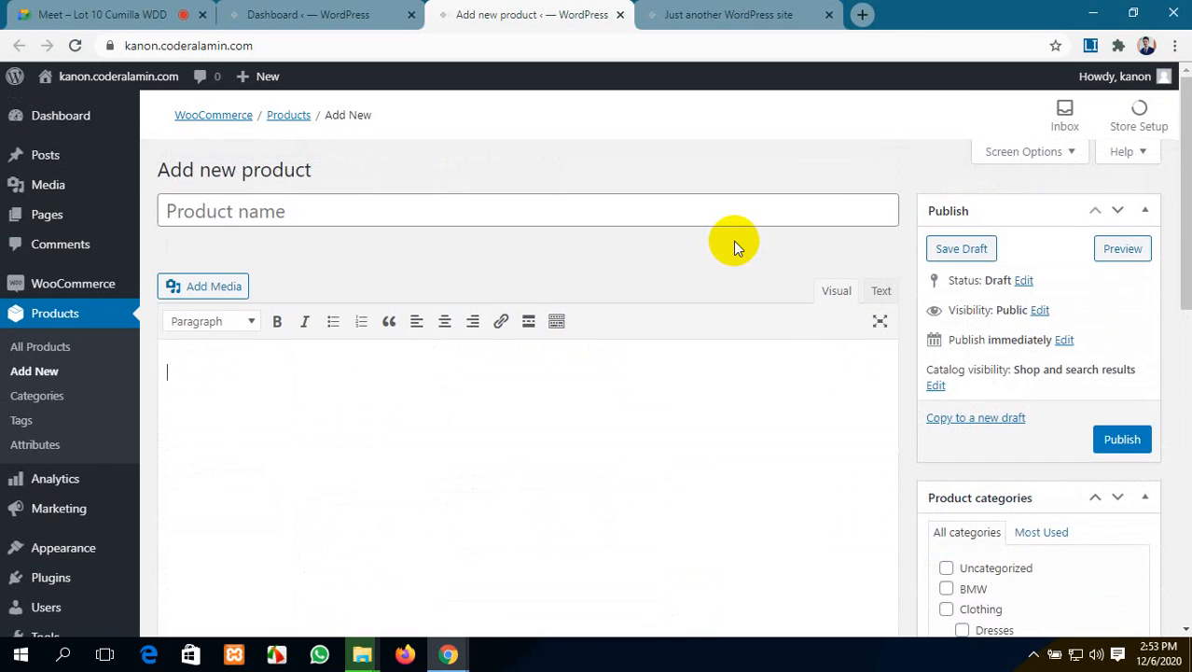
Step: Open the Sports Car product from the homepage's latest products and look through its description and related products
{"action": "left_click", "coordinate": [746, 12]}
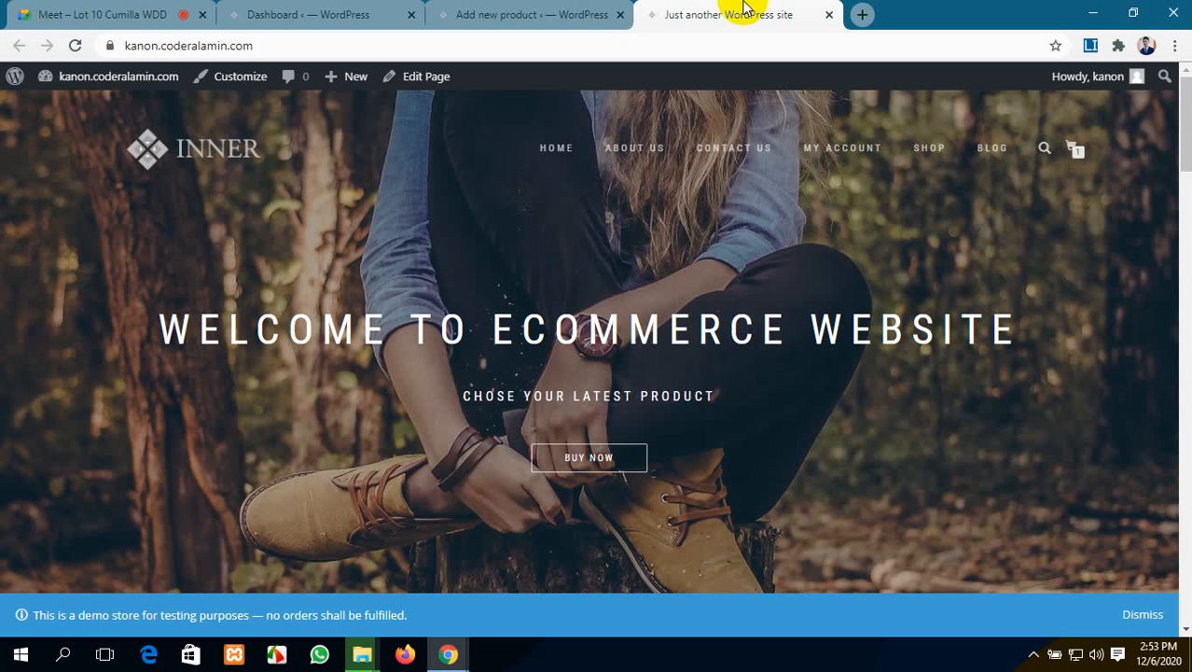
{"action": "scroll", "coordinate": [710, 420], "scroll_direction": "down", "scroll_amount": 12}
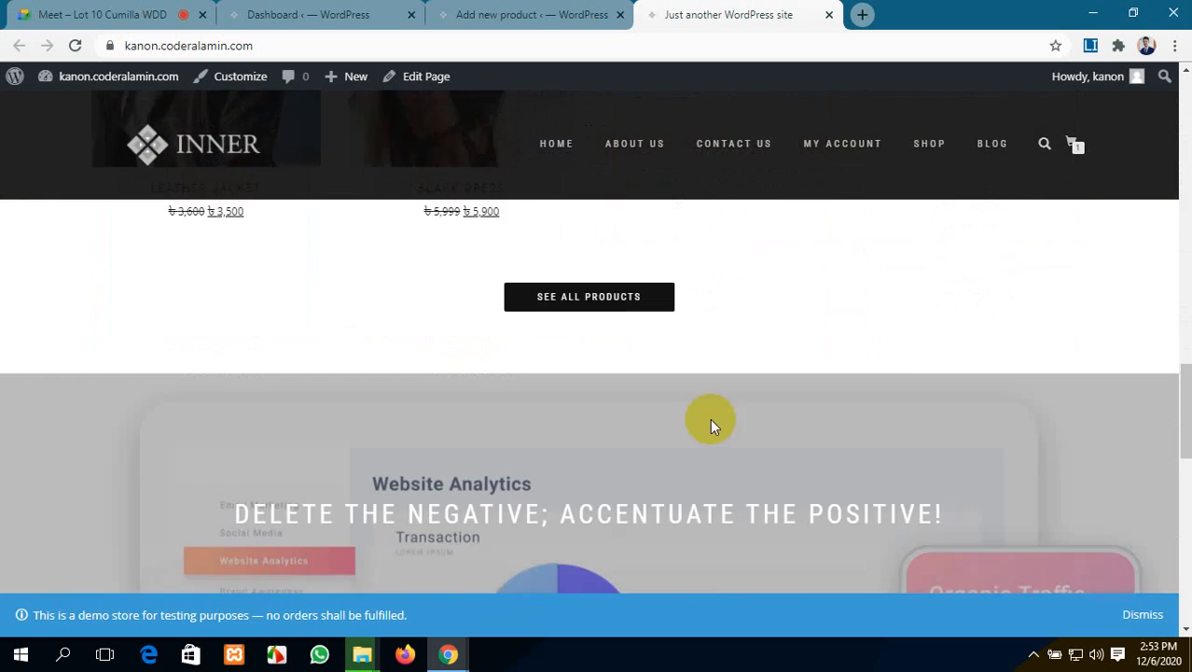
{"action": "scroll", "coordinate": [710, 425], "scroll_direction": "up", "scroll_amount": 7}
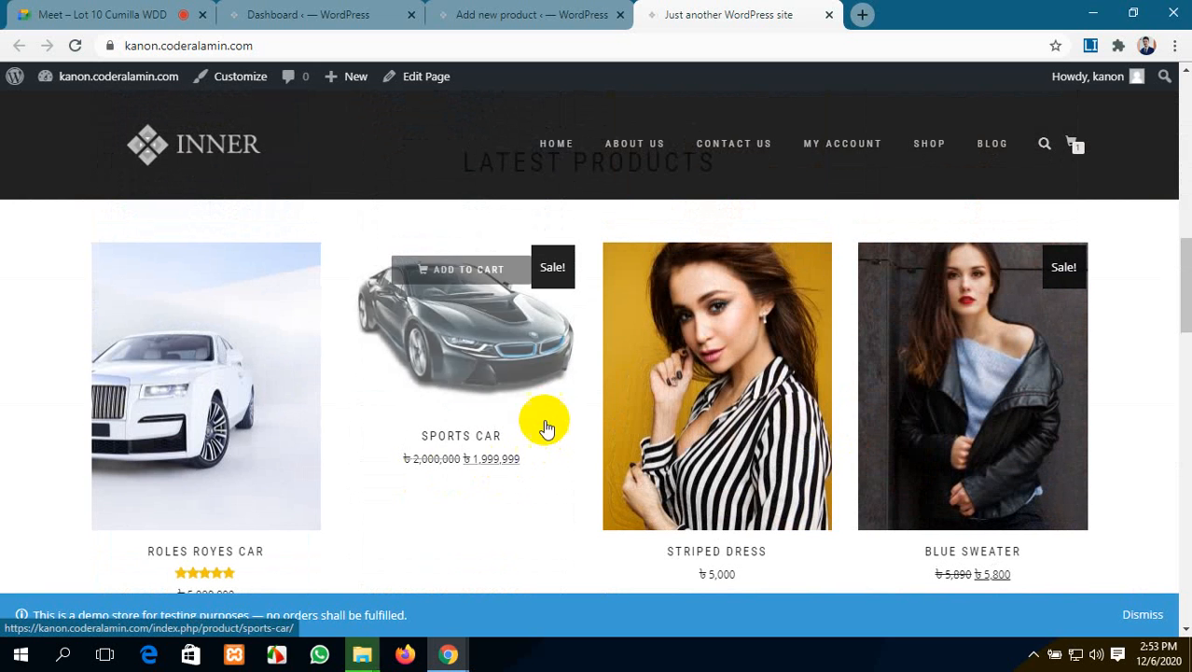
{"action": "left_click", "coordinate": [548, 415]}
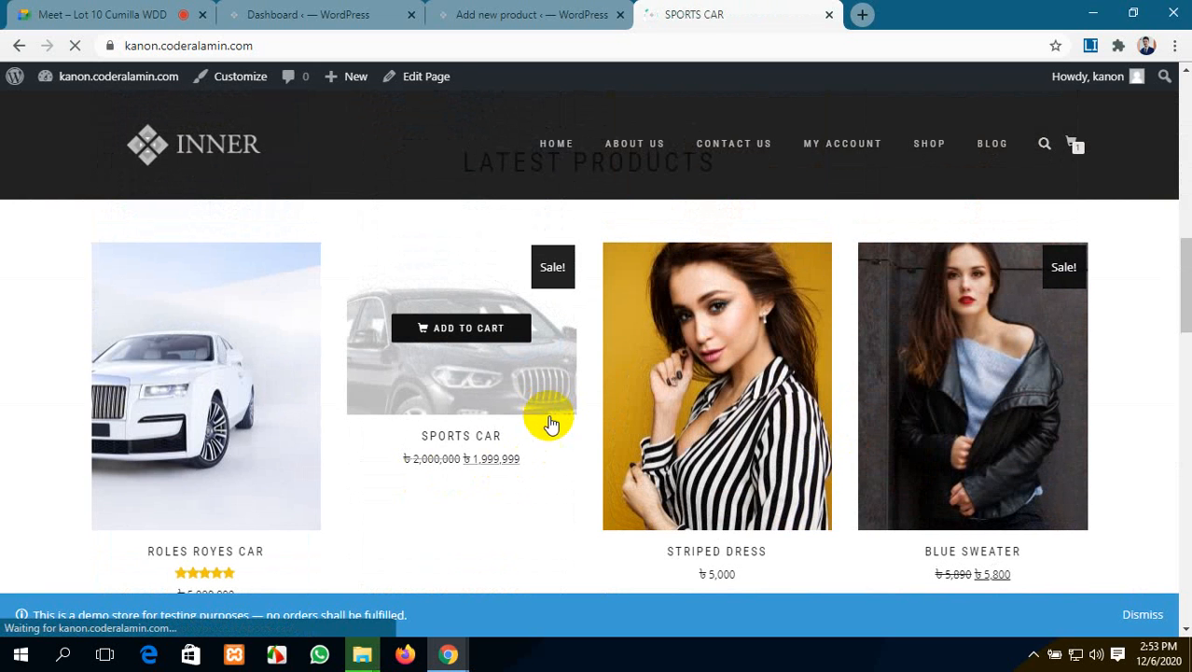
{"action": "scroll", "coordinate": [544, 471], "scroll_direction": "down", "scroll_amount": 5}
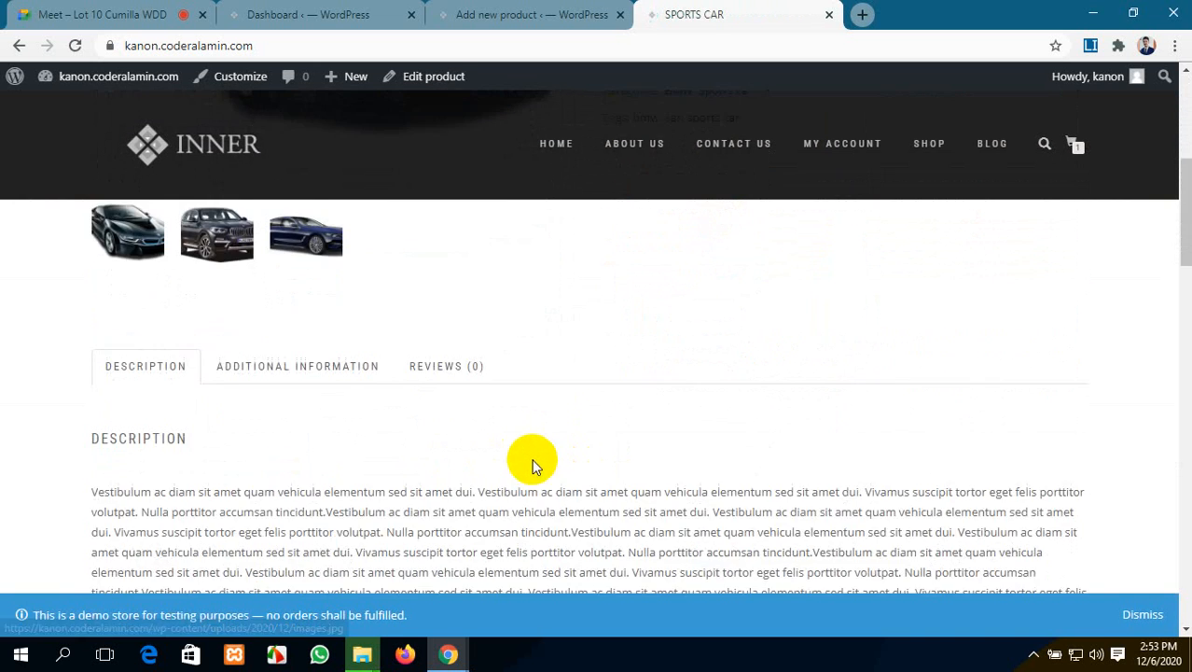
{"action": "scroll", "coordinate": [533, 462], "scroll_direction": "down", "scroll_amount": 10}
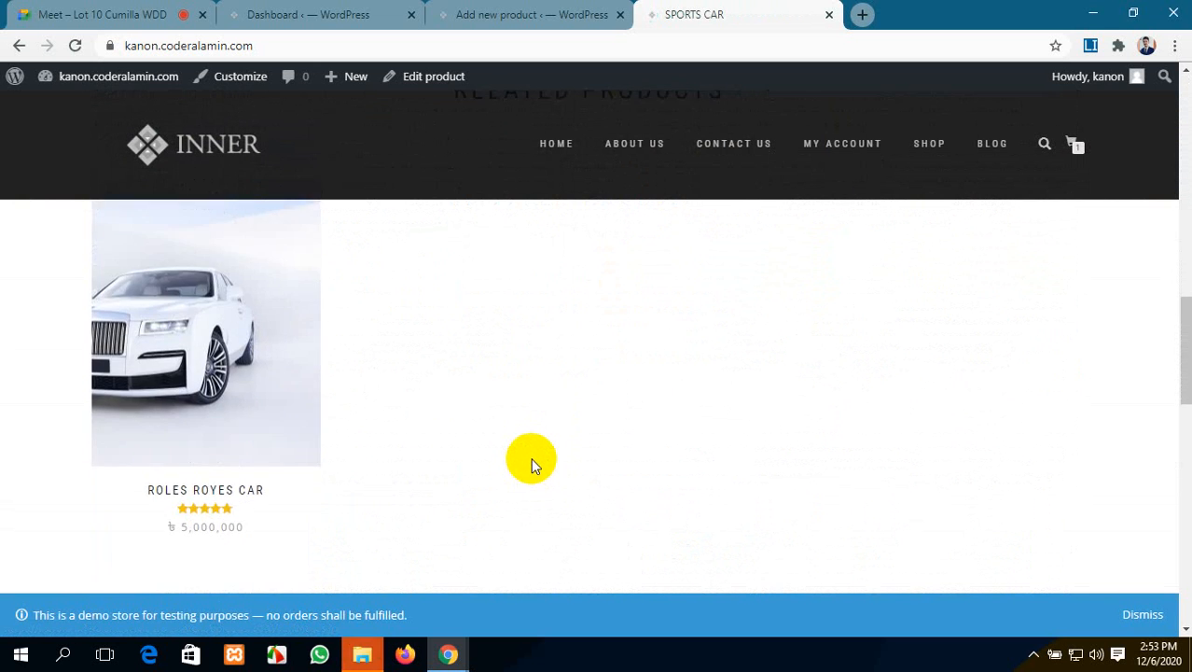
Step: Examine the Related Products section on the Sports Car page and return to the store's homepage
{"action": "scroll", "coordinate": [285, 399], "scroll_direction": "up", "scroll_amount": 3}
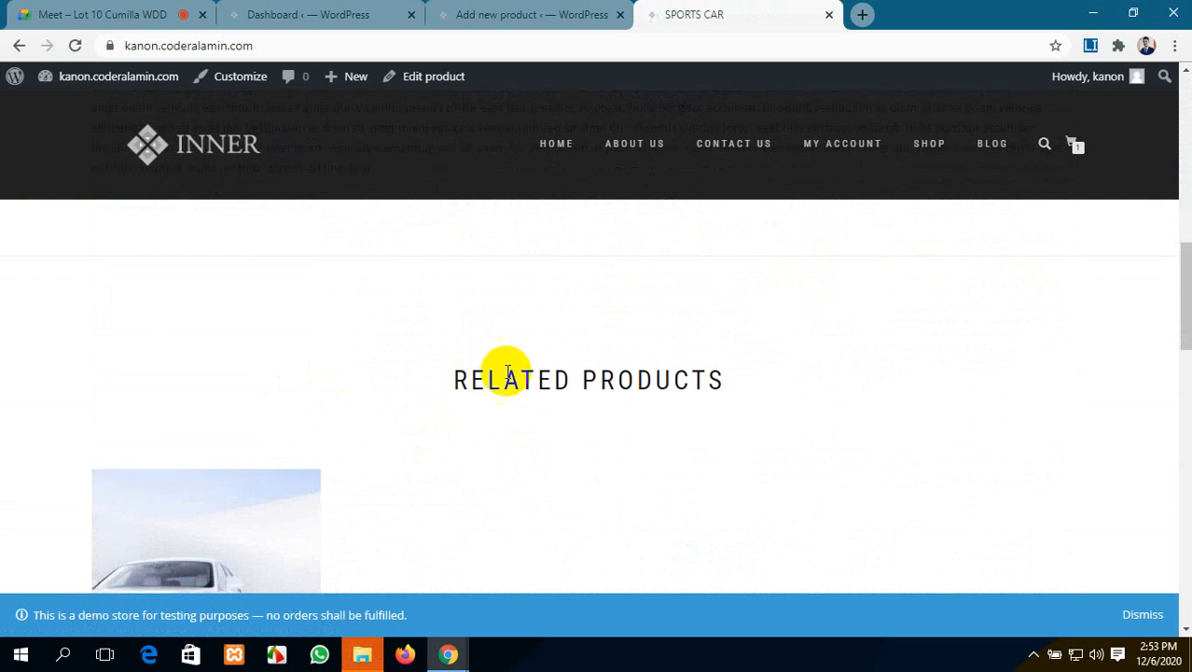
{"action": "left_click_drag", "start_coordinate": [723, 377], "coordinate": [432, 387]}
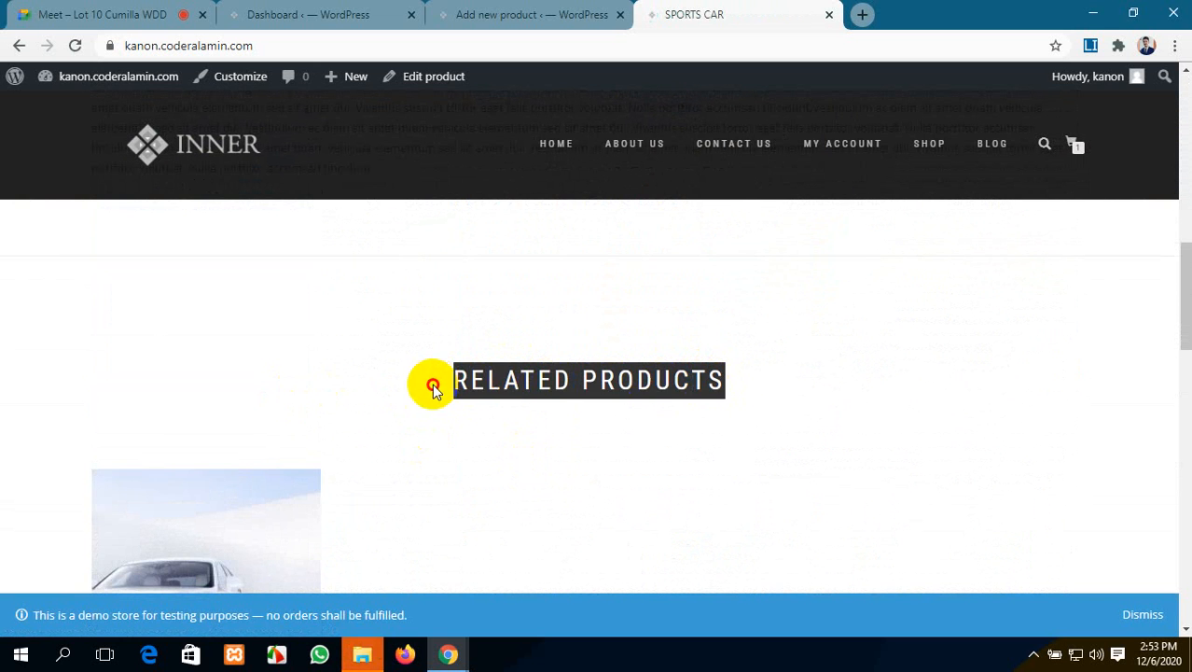
{"action": "left_click", "coordinate": [478, 355]}
{"action": "scroll", "coordinate": [468, 349], "scroll_direction": "up", "scroll_amount": 1}
{"action": "scroll", "coordinate": [469, 352], "scroll_direction": "down", "scroll_amount": 4}
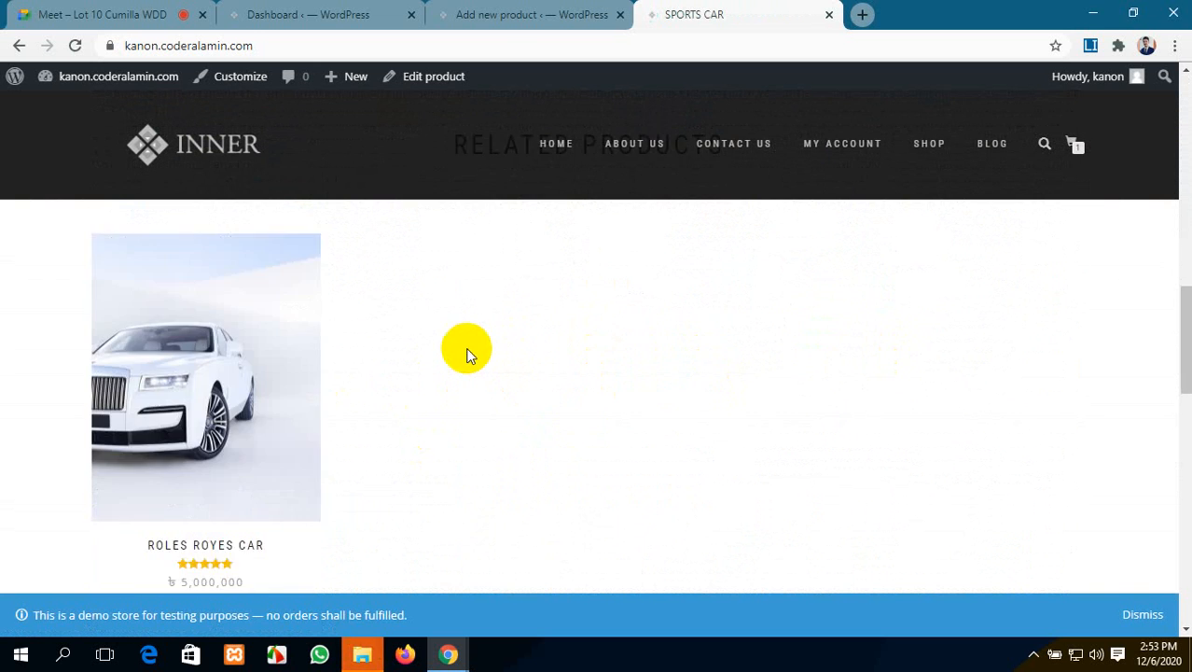
{"action": "scroll", "coordinate": [470, 354], "scroll_direction": "down", "scroll_amount": 1}
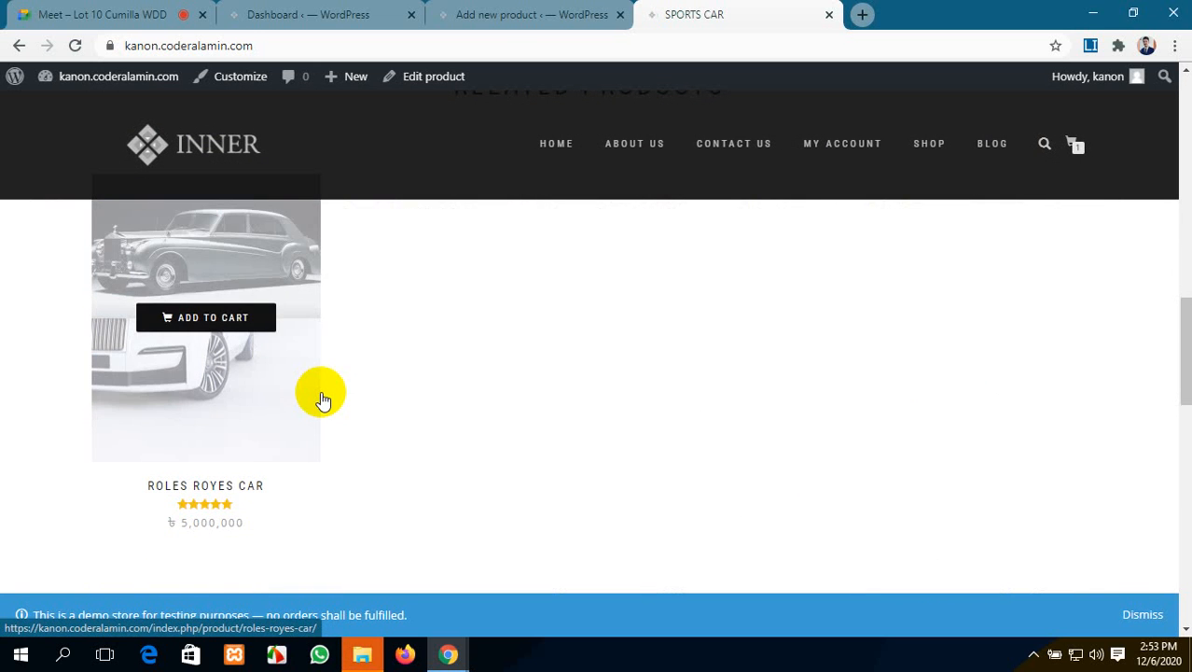
{"action": "scroll", "coordinate": [322, 399], "scroll_direction": "up", "scroll_amount": 3}
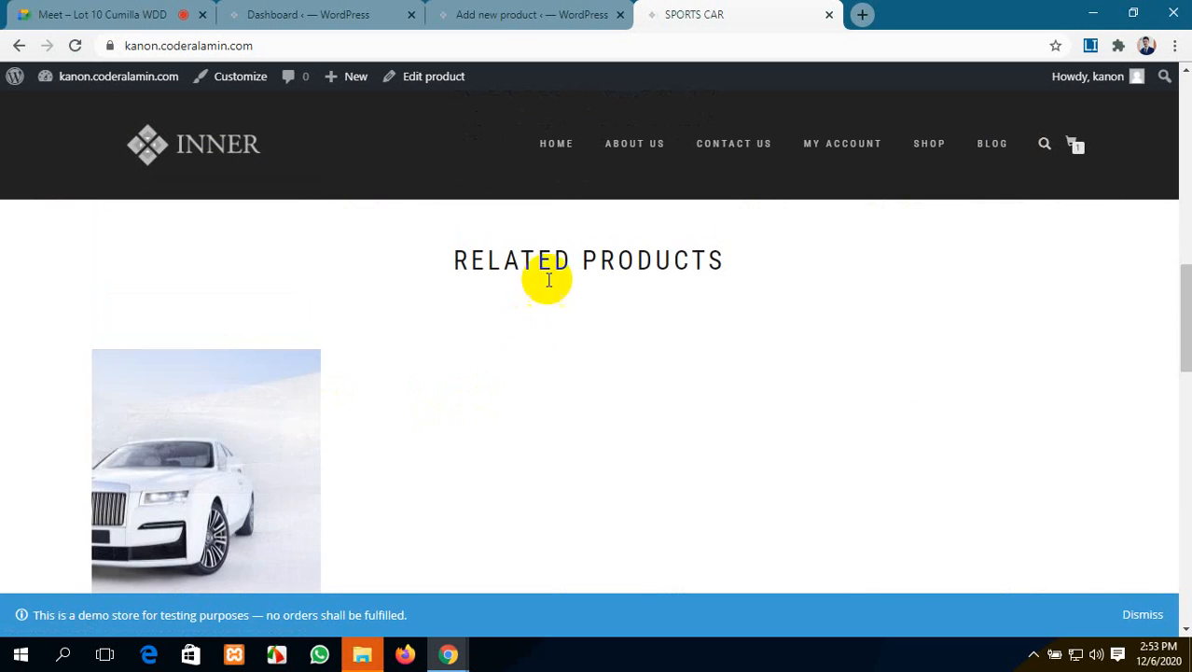
{"action": "scroll", "coordinate": [415, 386], "scroll_direction": "up", "scroll_amount": 10}
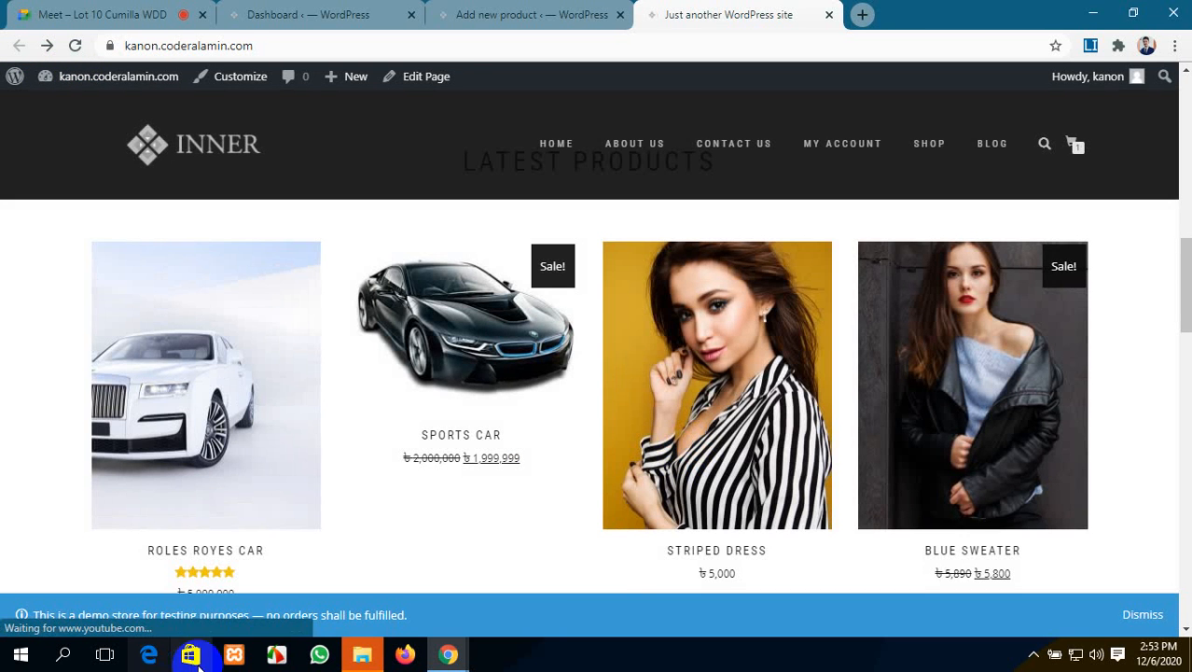
Step: Bring up the File In Use dialog of File Explorer and skip the locked file ZoomIt64.exe
{"action": "mouse_move", "coordinate": [362, 654]}
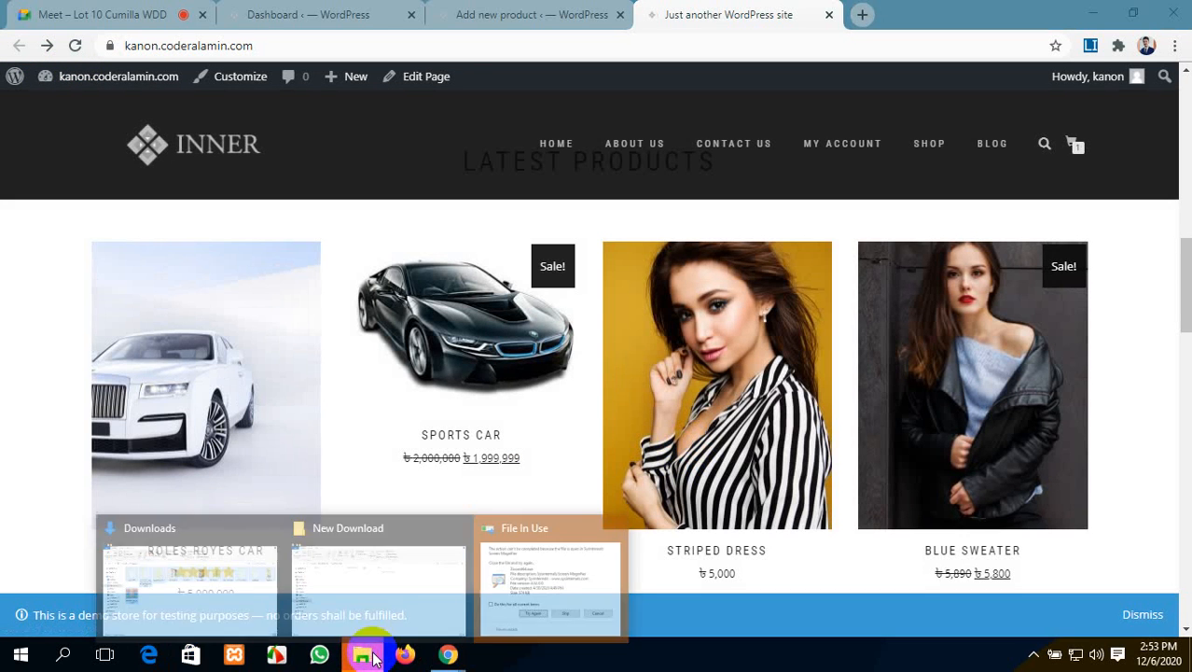
{"action": "left_click", "coordinate": [551, 587]}
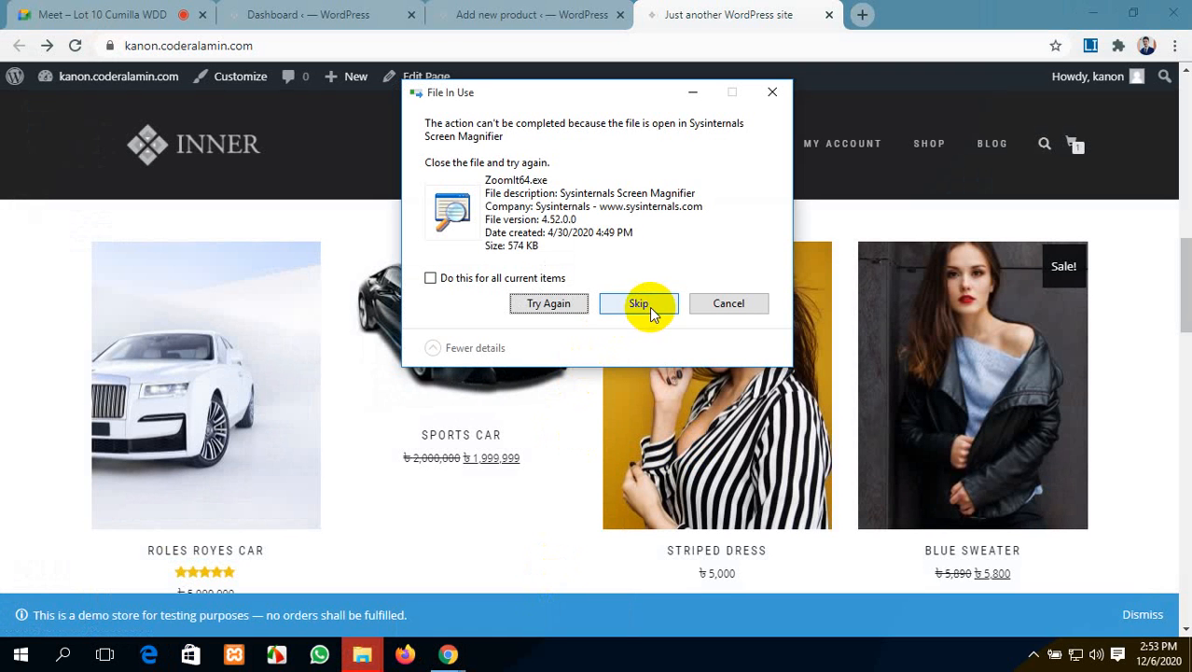
{"action": "left_click", "coordinate": [650, 306]}
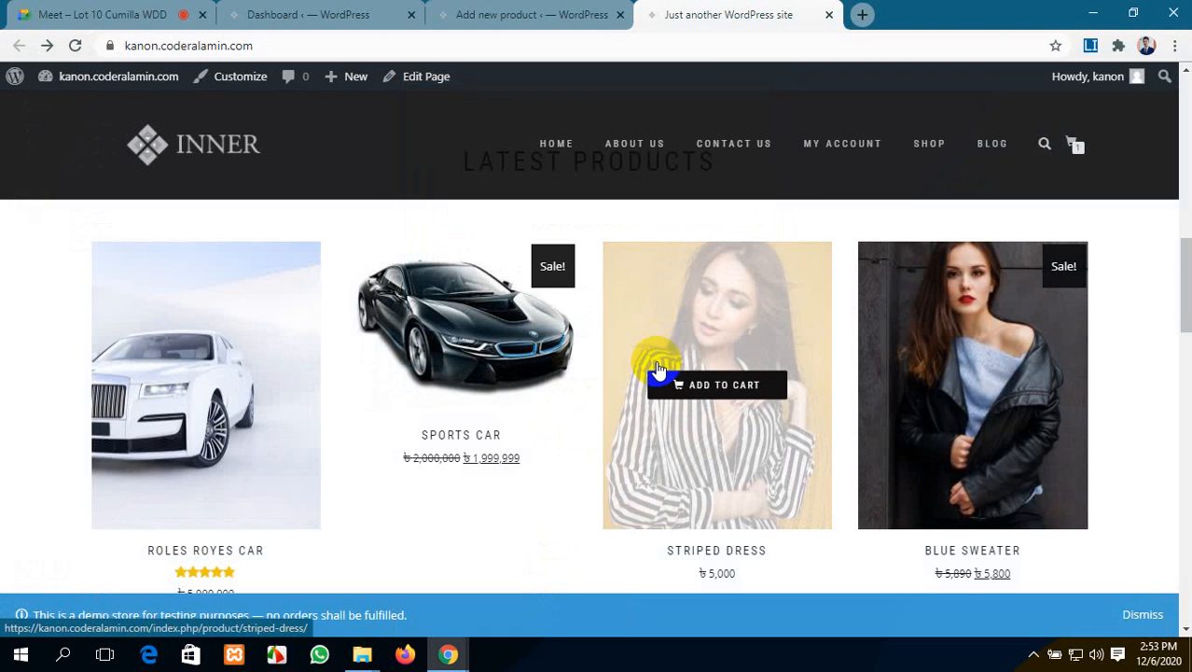
Step: Browse the homepage's latest products and open the Blue Sweater product
{"action": "scroll", "coordinate": [659, 372], "scroll_direction": "down", "scroll_amount": 4}
{"action": "scroll", "coordinate": [660, 366], "scroll_direction": "up", "scroll_amount": 2}
{"action": "scroll", "coordinate": [659, 372], "scroll_direction": "down", "scroll_amount": 4}
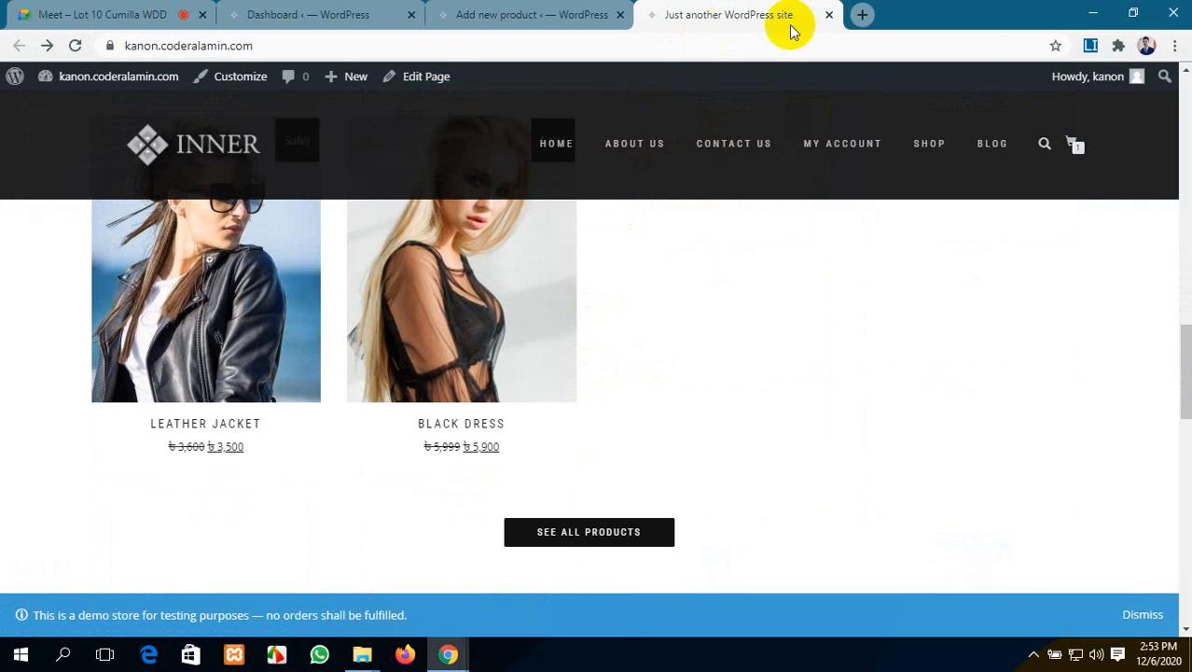
{"action": "scroll", "coordinate": [659, 345], "scroll_direction": "up", "scroll_amount": 3}
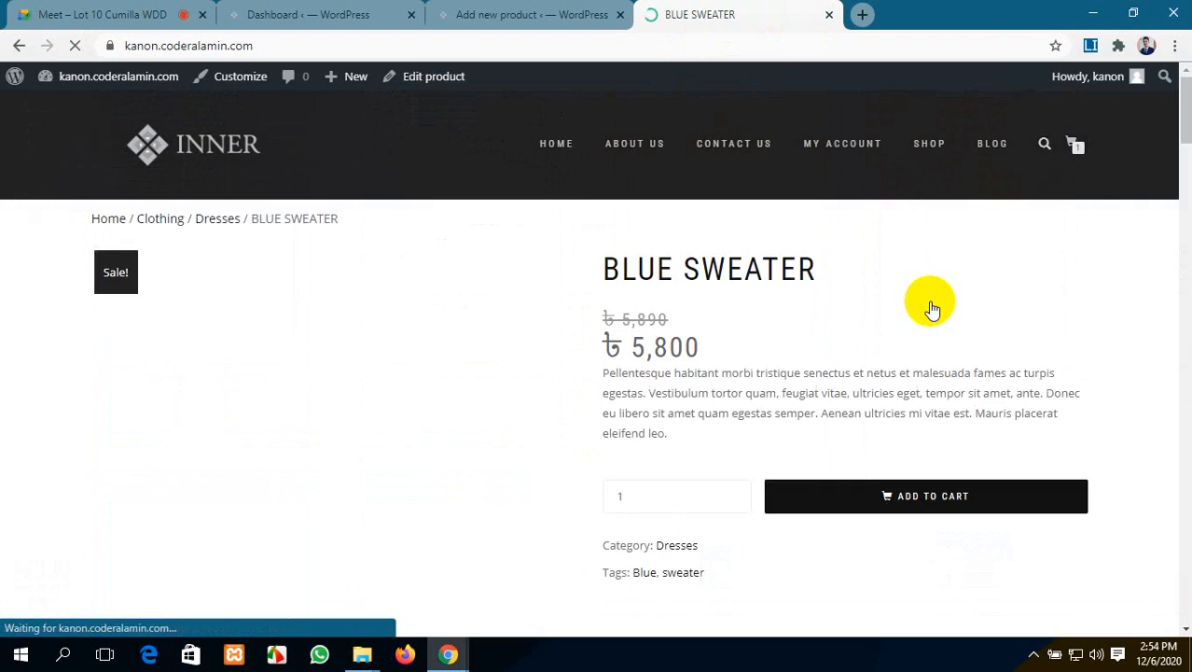
Step: Look through the Blue Sweater page down to its Related Products section and return to the product summary
{"action": "scroll", "coordinate": [656, 417], "scroll_direction": "down", "scroll_amount": 10}
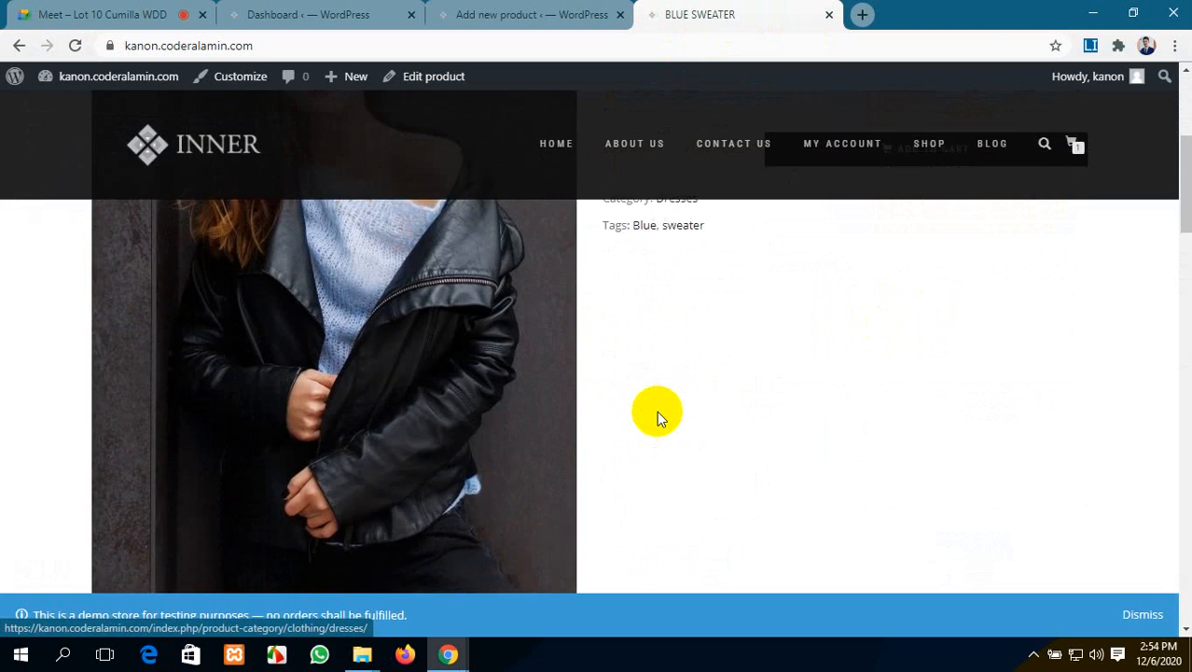
{"action": "scroll", "coordinate": [657, 411], "scroll_direction": "down", "scroll_amount": 2}
{"action": "scroll", "coordinate": [657, 411], "scroll_direction": "up", "scroll_amount": 2}
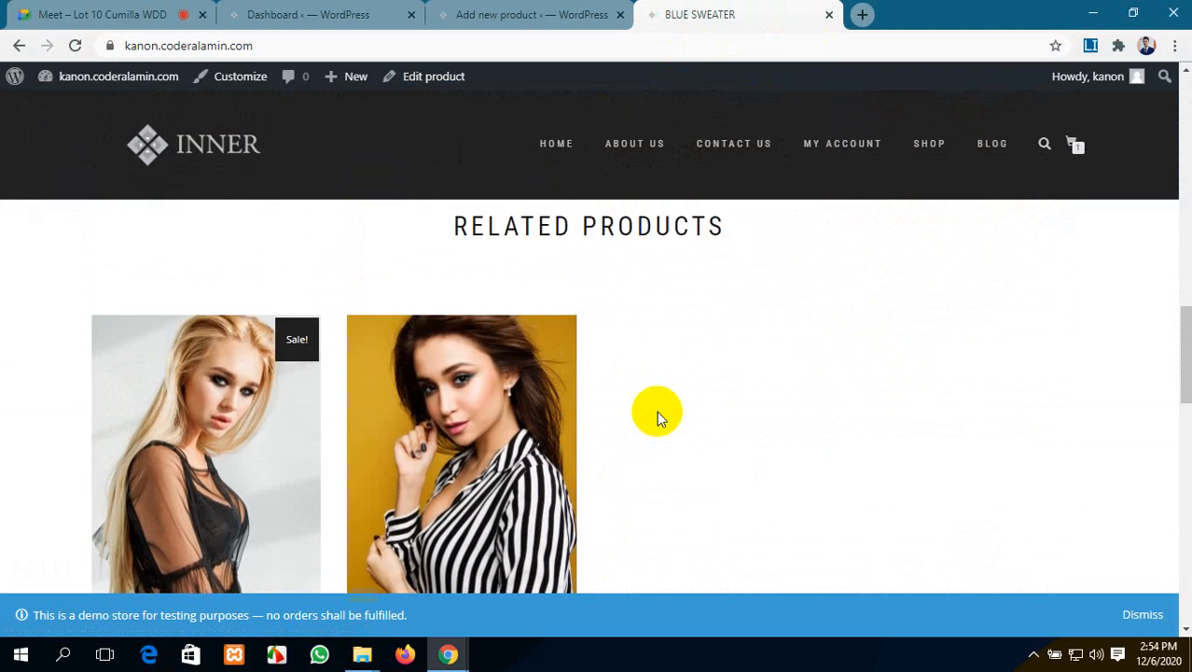
{"action": "left_click_drag", "start_coordinate": [732, 252], "coordinate": [468, 259]}
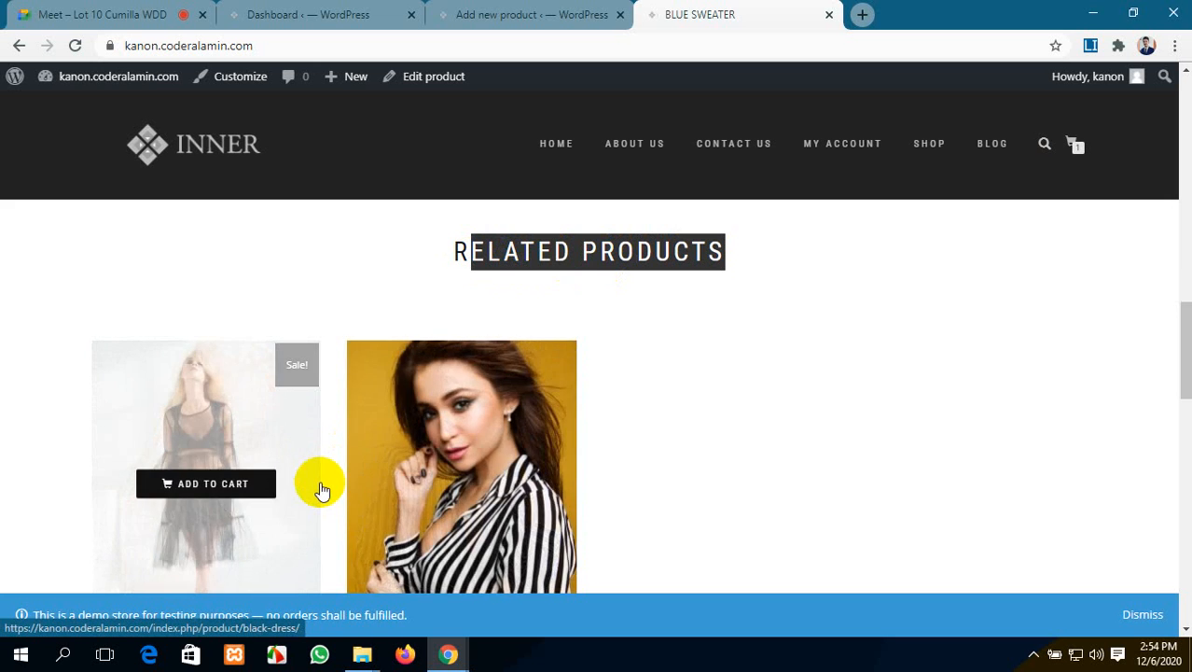
{"action": "scroll", "coordinate": [635, 476], "scroll_direction": "down", "scroll_amount": 1}
{"action": "scroll", "coordinate": [641, 472], "scroll_direction": "down", "scroll_amount": 2}
{"action": "scroll", "coordinate": [616, 468], "scroll_direction": "up", "scroll_amount": 10}
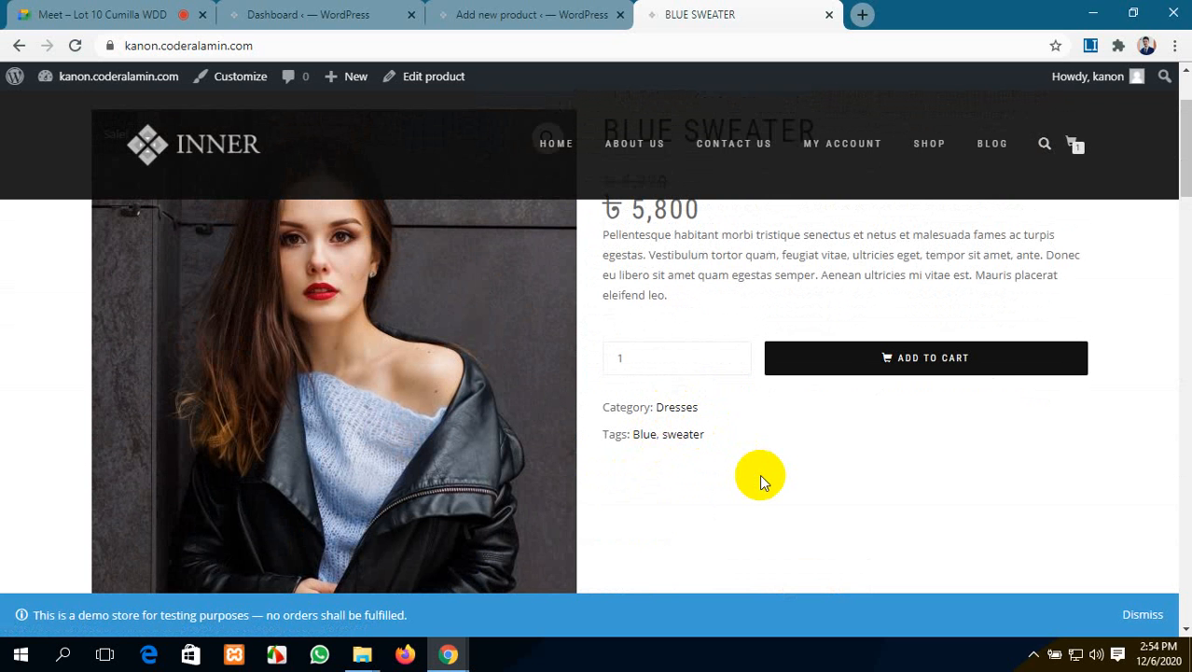
Step: Add one Blue Sweater to the cart and open the cart page
{"action": "scroll", "coordinate": [701, 452], "scroll_direction": "up", "scroll_amount": 2}
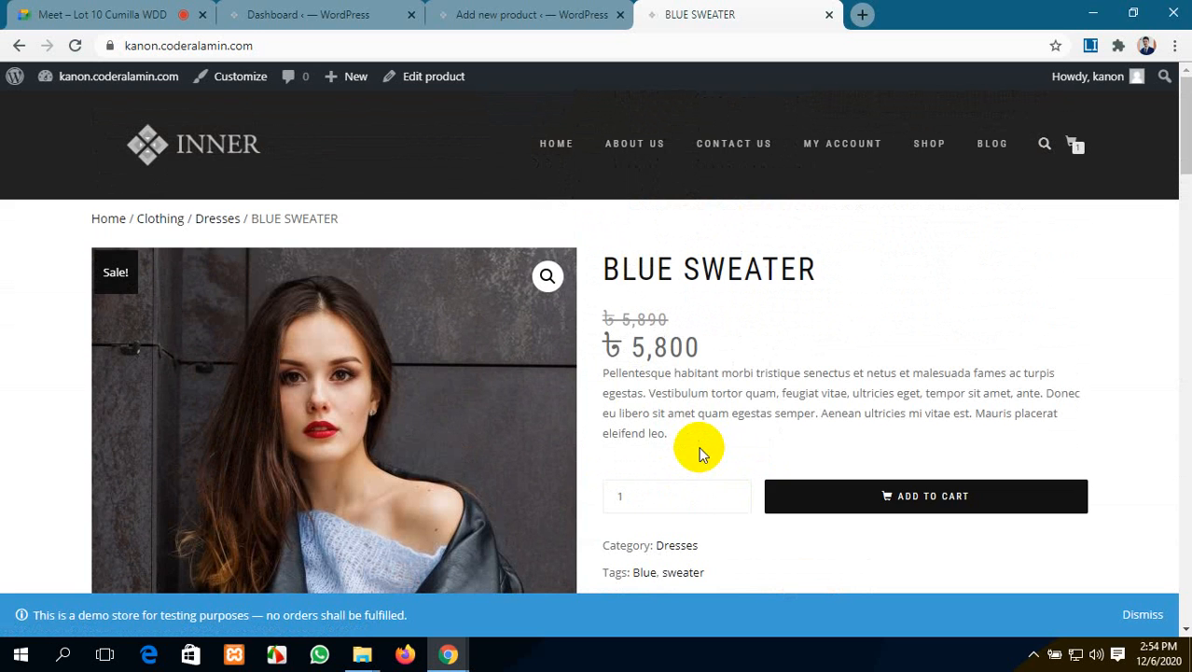
{"action": "scroll", "coordinate": [701, 452], "scroll_direction": "down", "scroll_amount": 1}
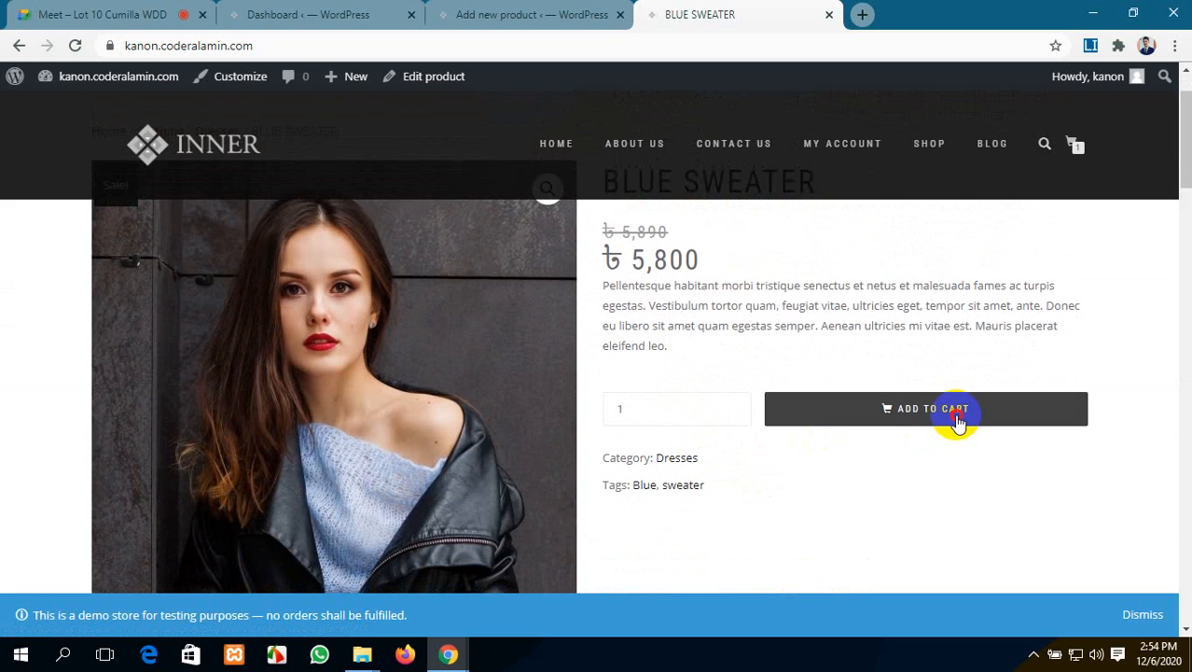
{"action": "left_click", "coordinate": [958, 420]}
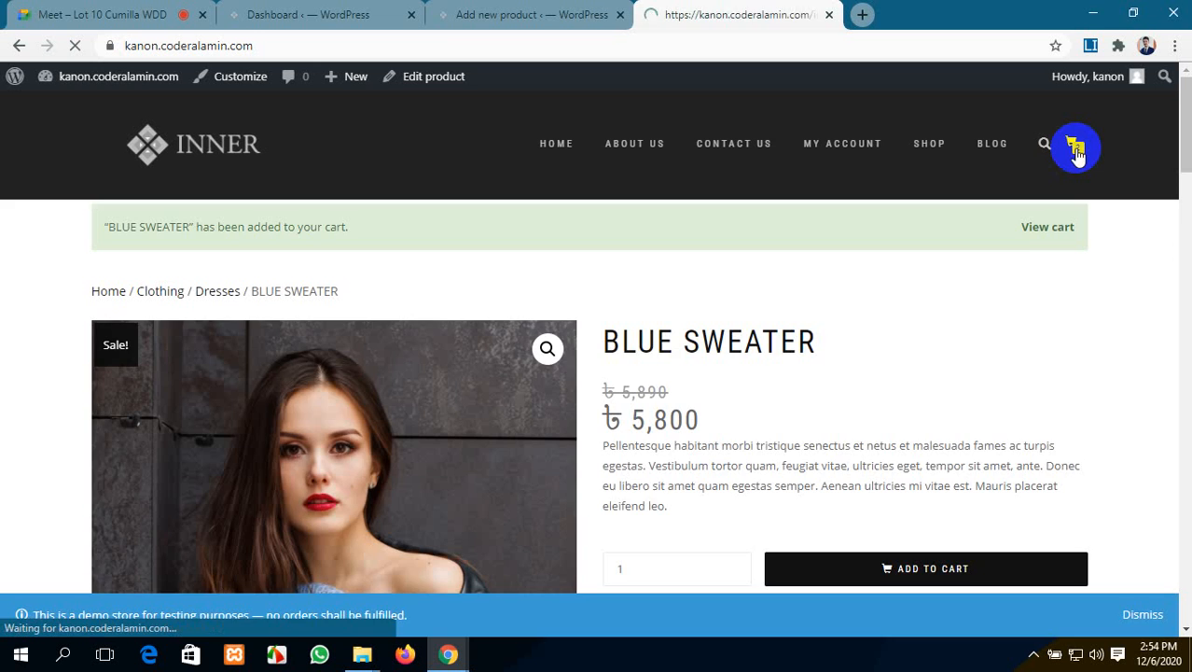
Step: Review the products in the cart and the Cart Totals section
{"action": "scroll", "coordinate": [576, 435], "scroll_direction": "down", "scroll_amount": 3}
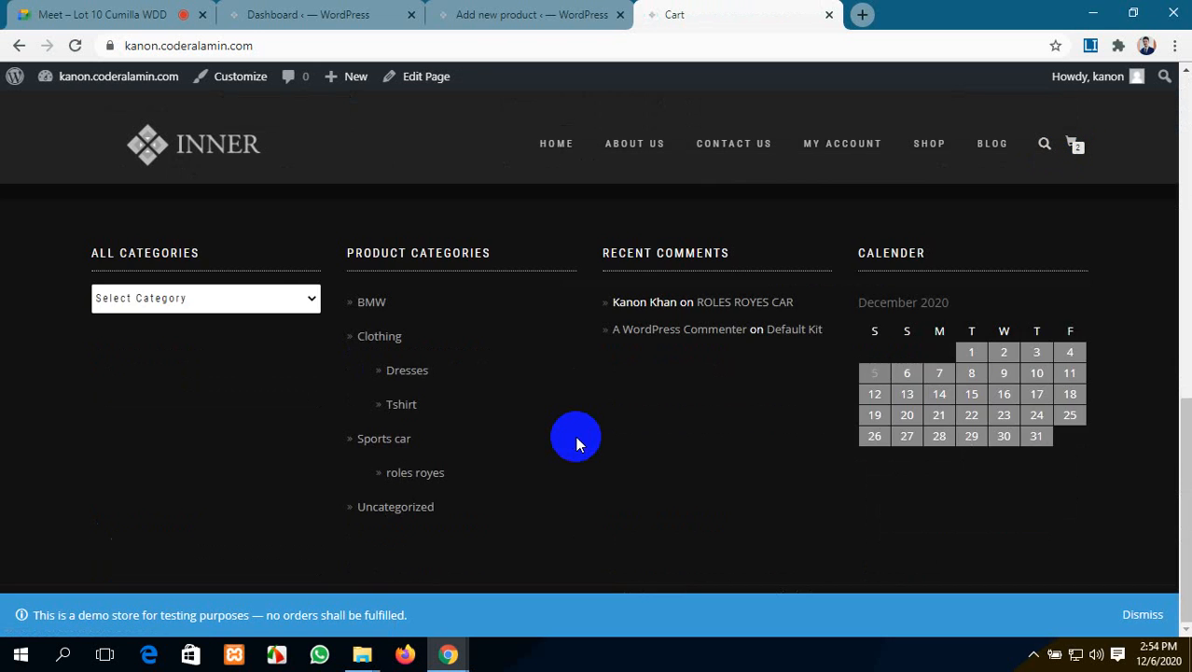
{"action": "scroll", "coordinate": [575, 436], "scroll_direction": "up", "scroll_amount": 6}
{"action": "scroll", "coordinate": [479, 426], "scroll_direction": "up", "scroll_amount": 2}
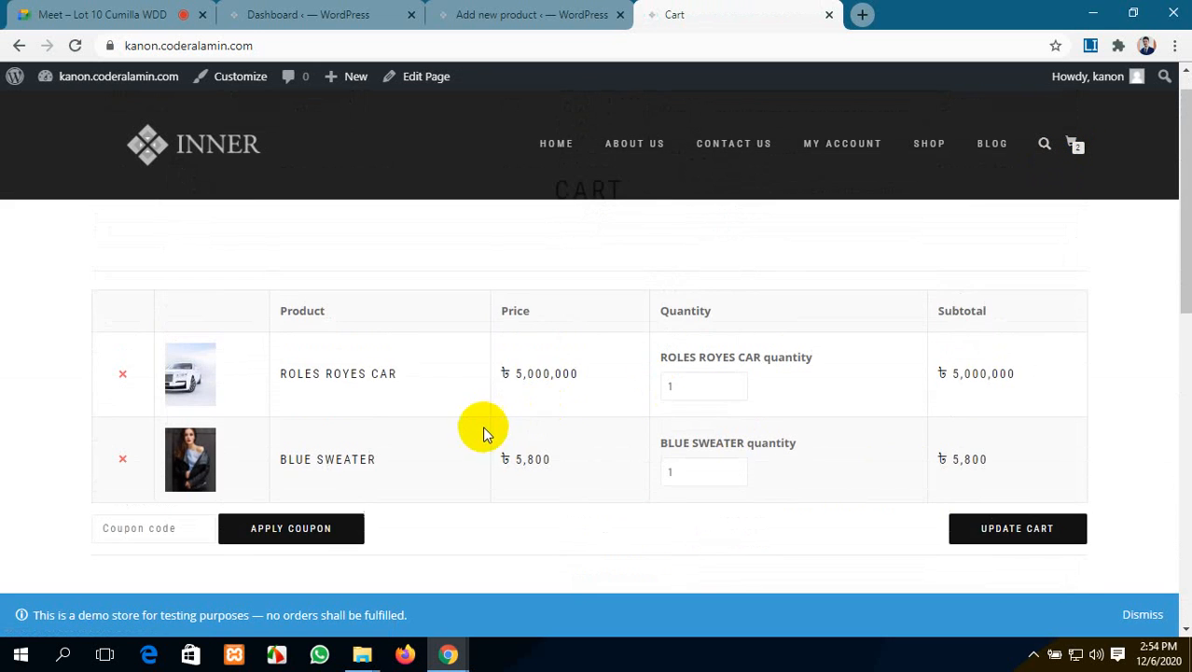
{"action": "scroll", "coordinate": [340, 442], "scroll_direction": "down", "scroll_amount": 5}
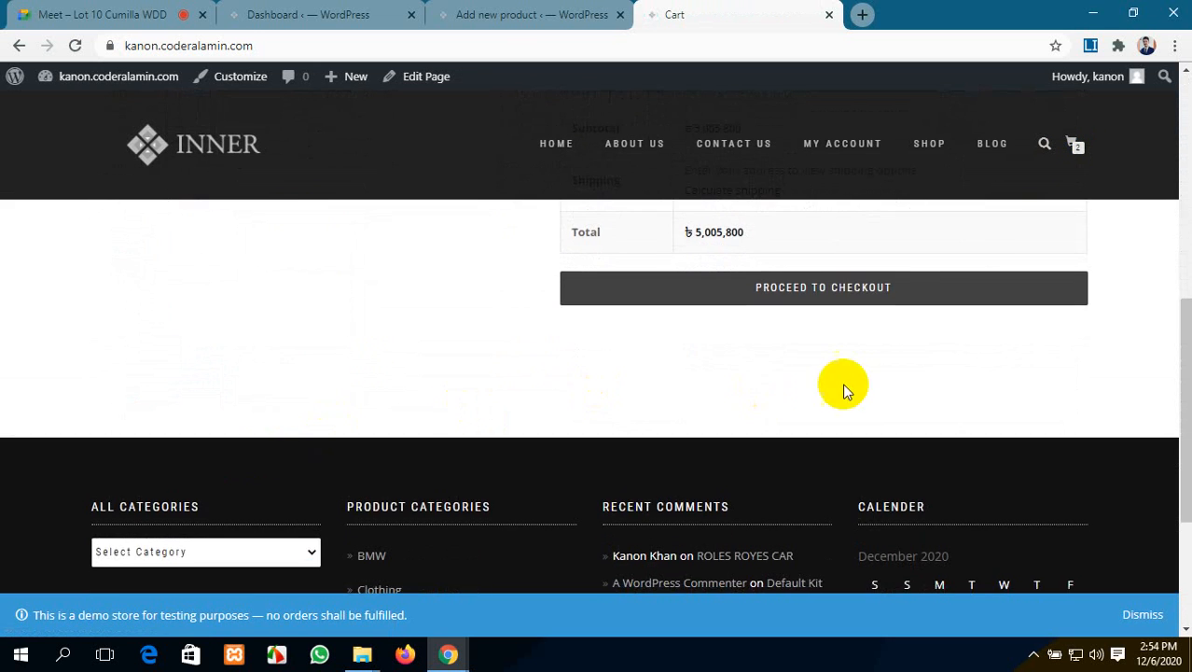
{"action": "scroll", "coordinate": [894, 389], "scroll_direction": "up", "scroll_amount": 6}
{"action": "scroll", "coordinate": [299, 363], "scroll_direction": "down", "scroll_amount": 4}
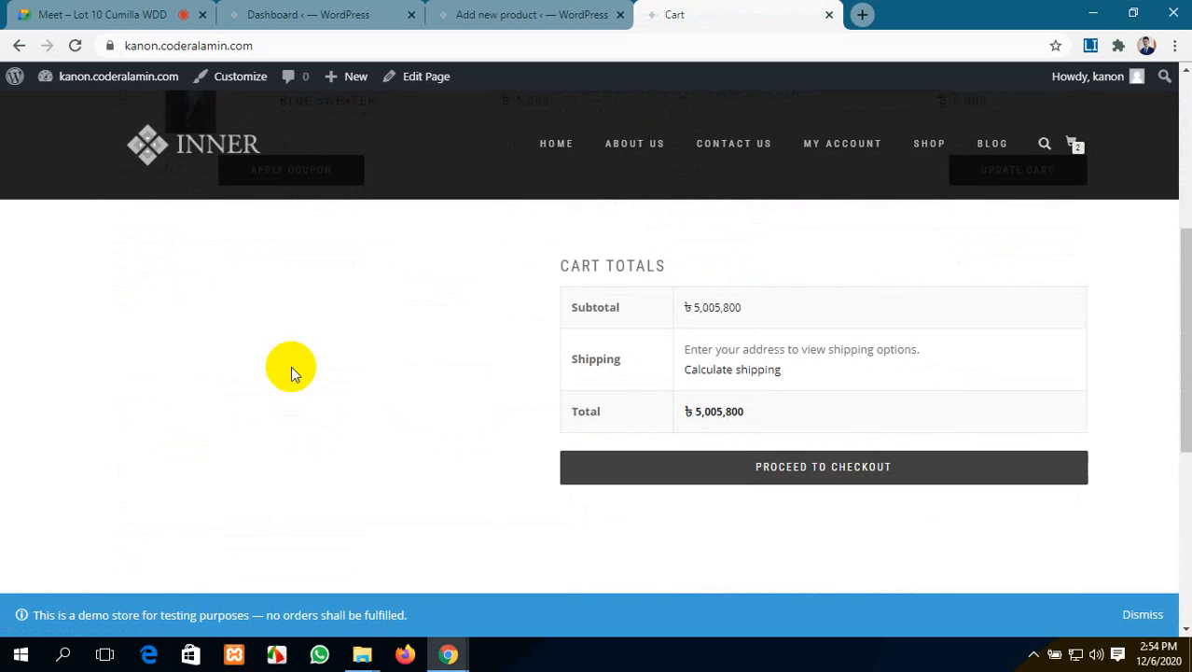
{"action": "scroll", "coordinate": [300, 489], "scroll_direction": "up", "scroll_amount": 4}
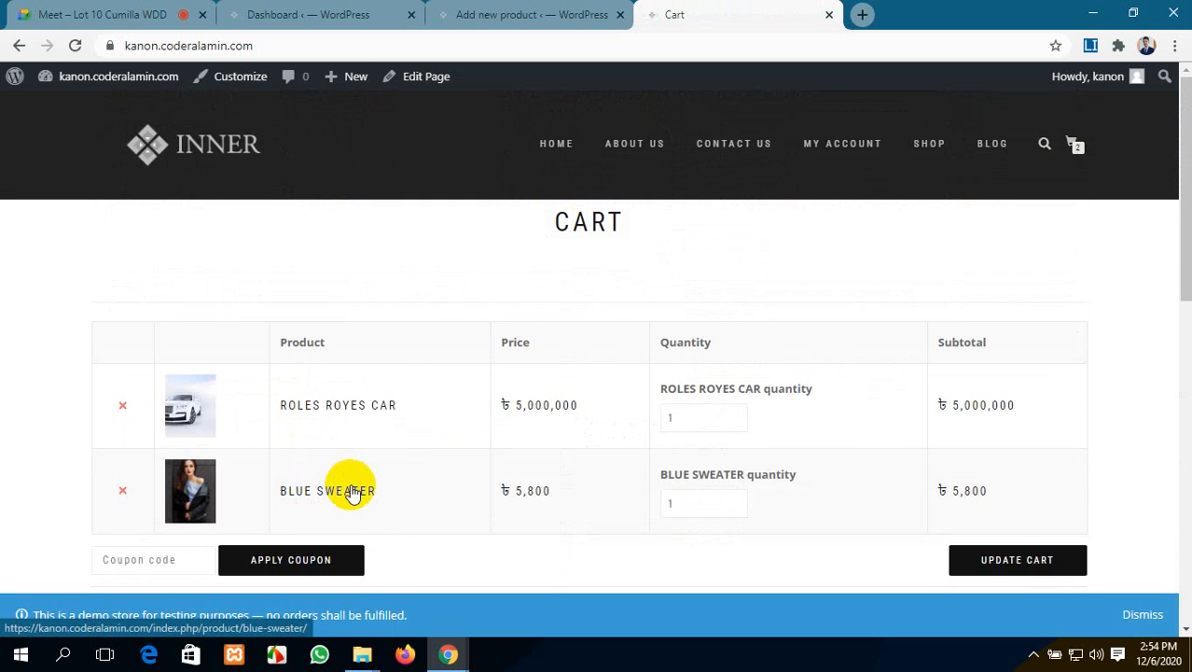
{"action": "left_click", "coordinate": [519, 14]}
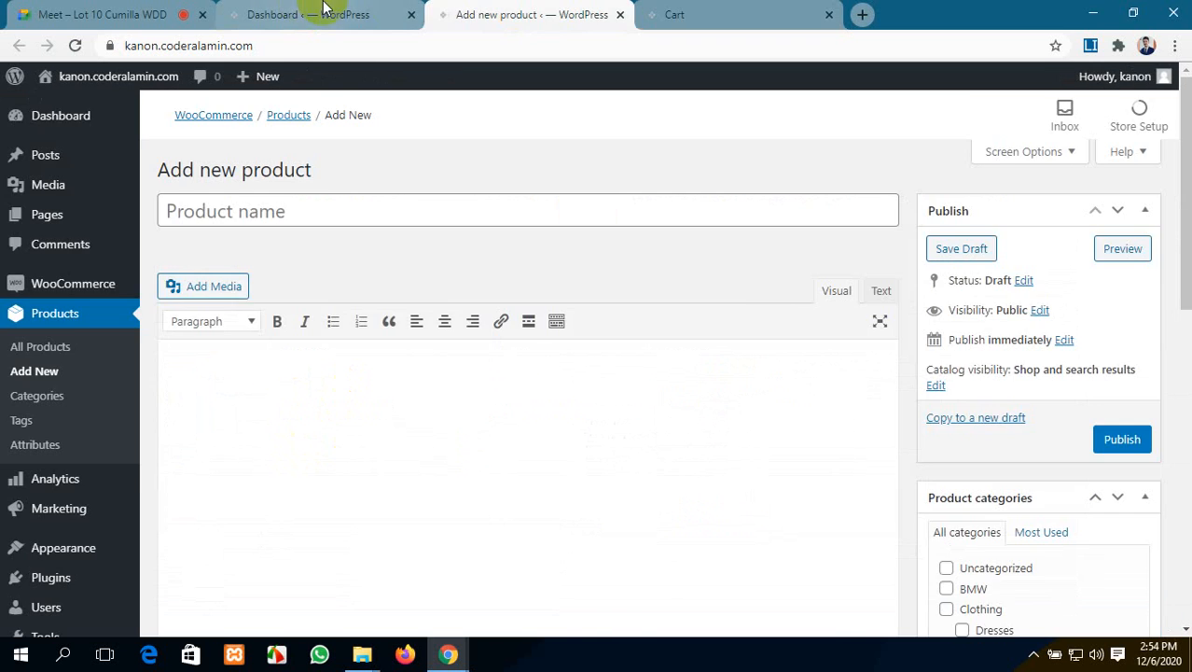
{"action": "left_click", "coordinate": [314, 14]}
{"action": "left_click", "coordinate": [559, 13]}
{"action": "left_click", "coordinate": [709, 14]}
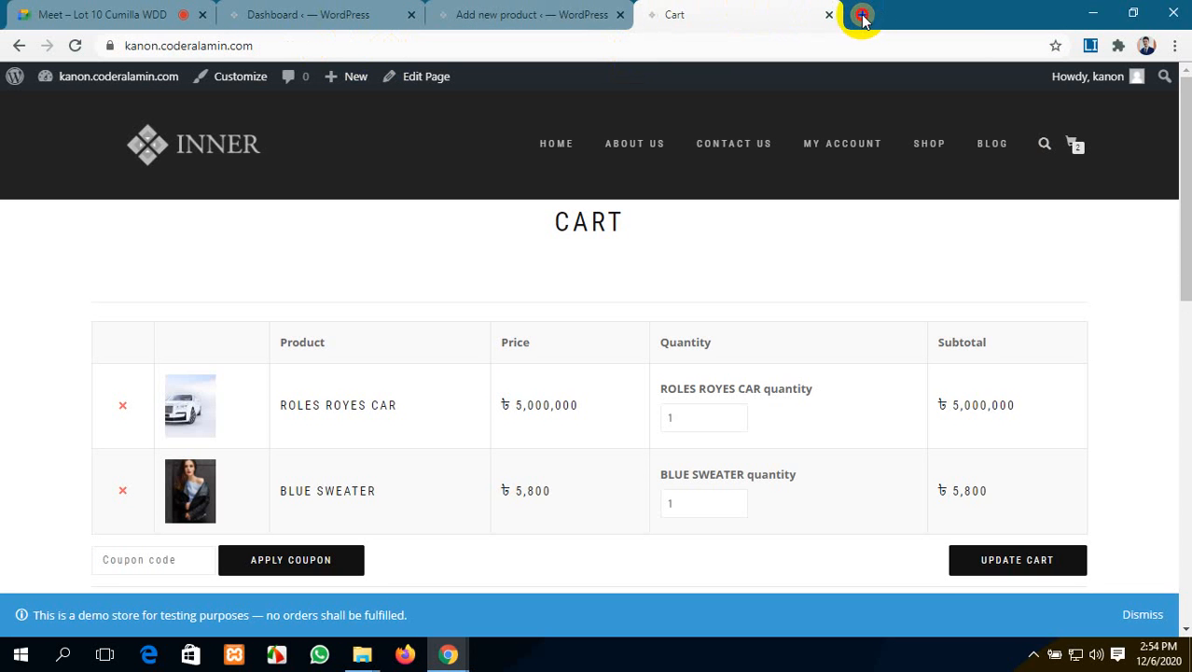
Step: Open the Google search page in a new browser tab
{"action": "left_click", "coordinate": [862, 15]}
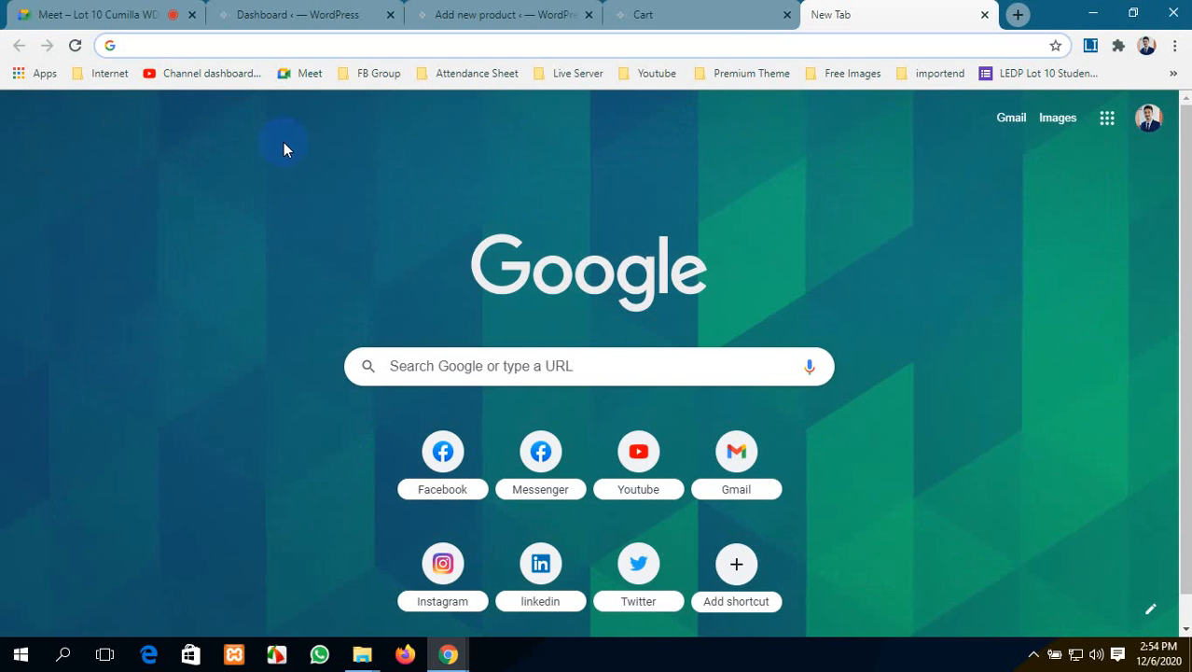
{"action": "type", "text": "s"}
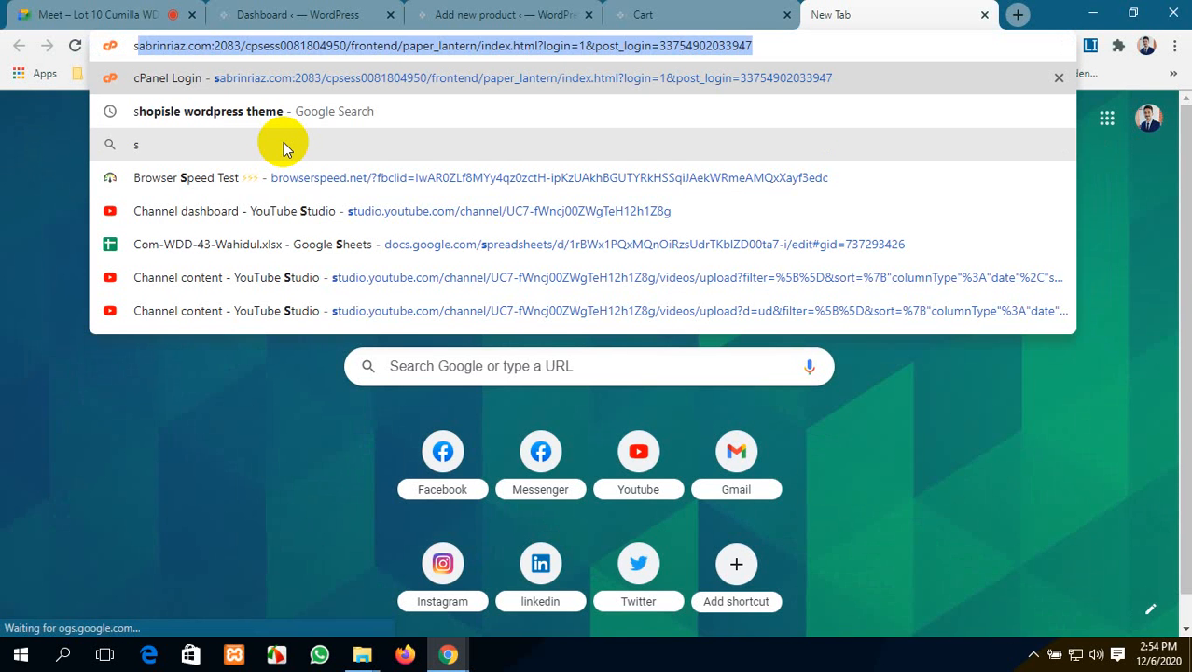
{"action": "type", "text": "g"}
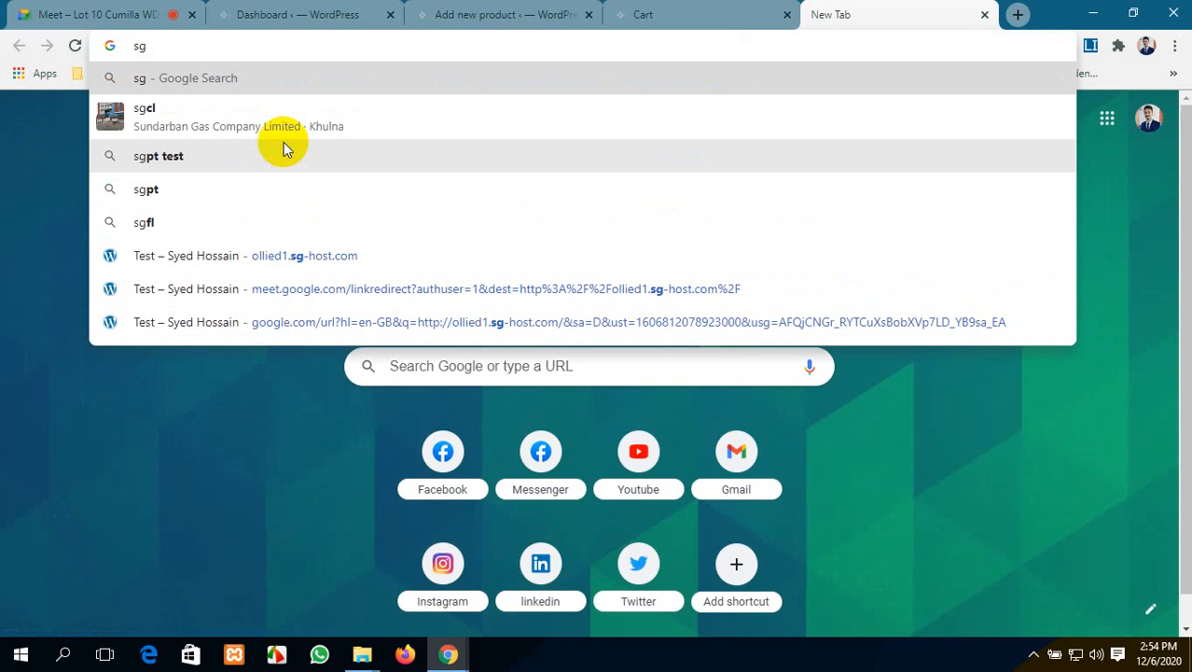
{"action": "key", "text": "BackSpace"}
{"action": "key", "text": "BackSpace"}
{"action": "type", "text": "go"}
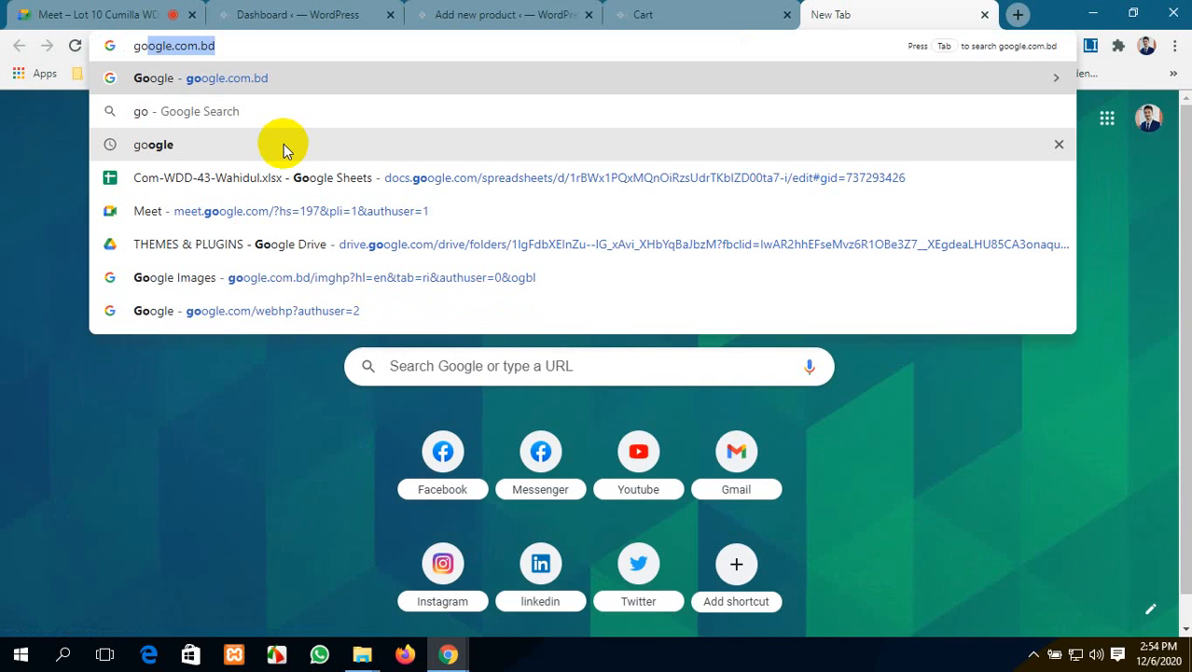
{"action": "key", "text": "Return"}
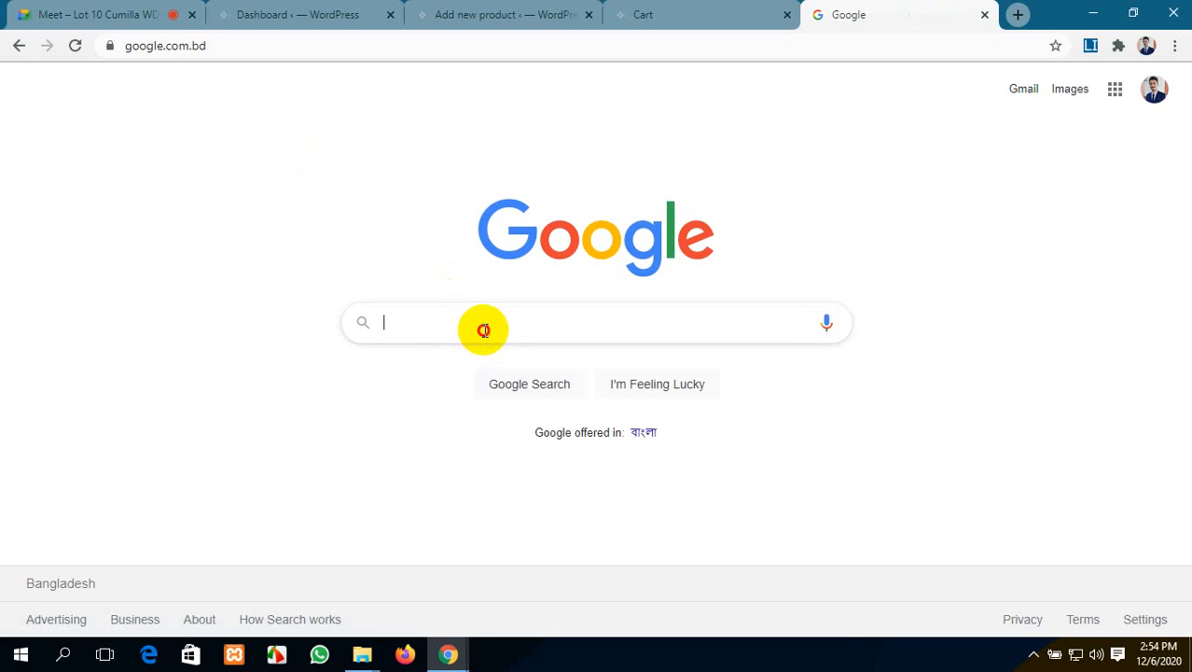
Step: Search Google for "shop isle theme demo"
{"action": "left_click", "coordinate": [483, 329]}
{"action": "type", "text": "sh"}
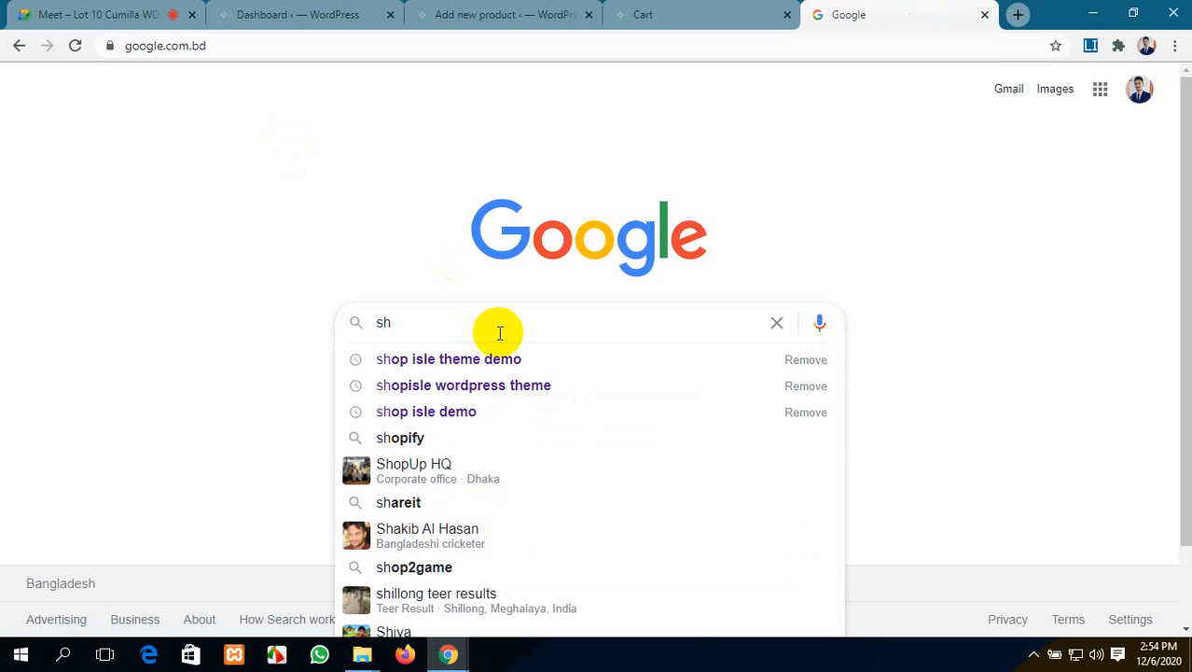
{"action": "left_click", "coordinate": [509, 364]}
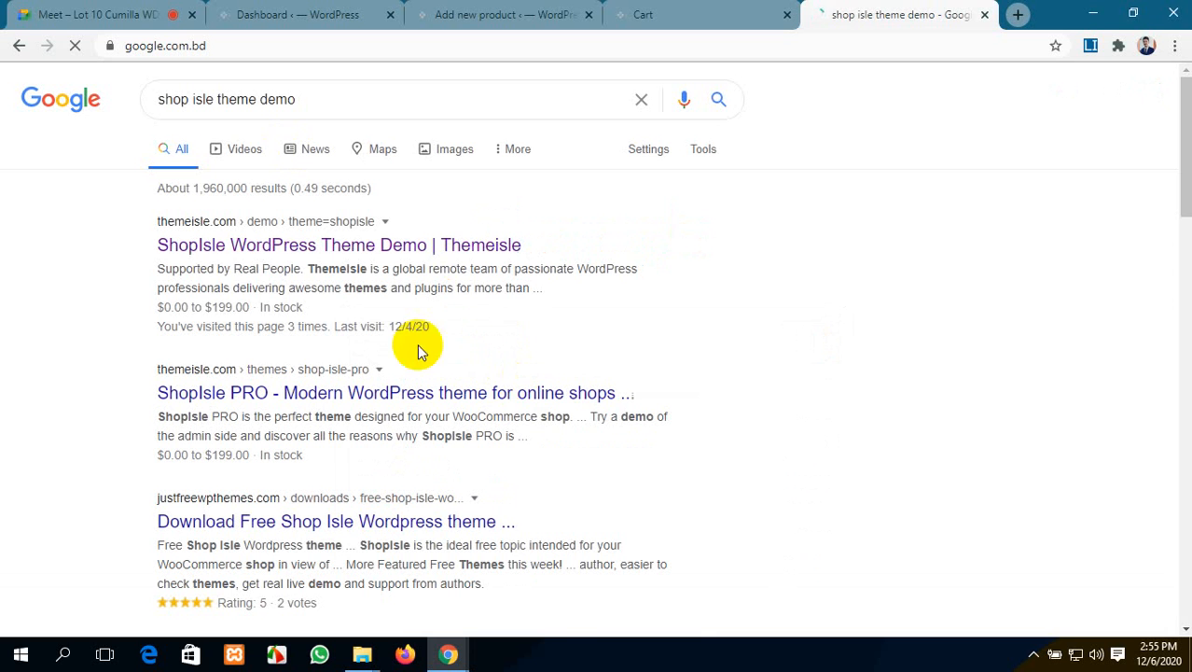
Step: Open the ShopIsle demo result from Themeisle, launch the ShopIsle PRO live demo and place its tab directly after the Meet tab
{"action": "left_click", "coordinate": [235, 254]}
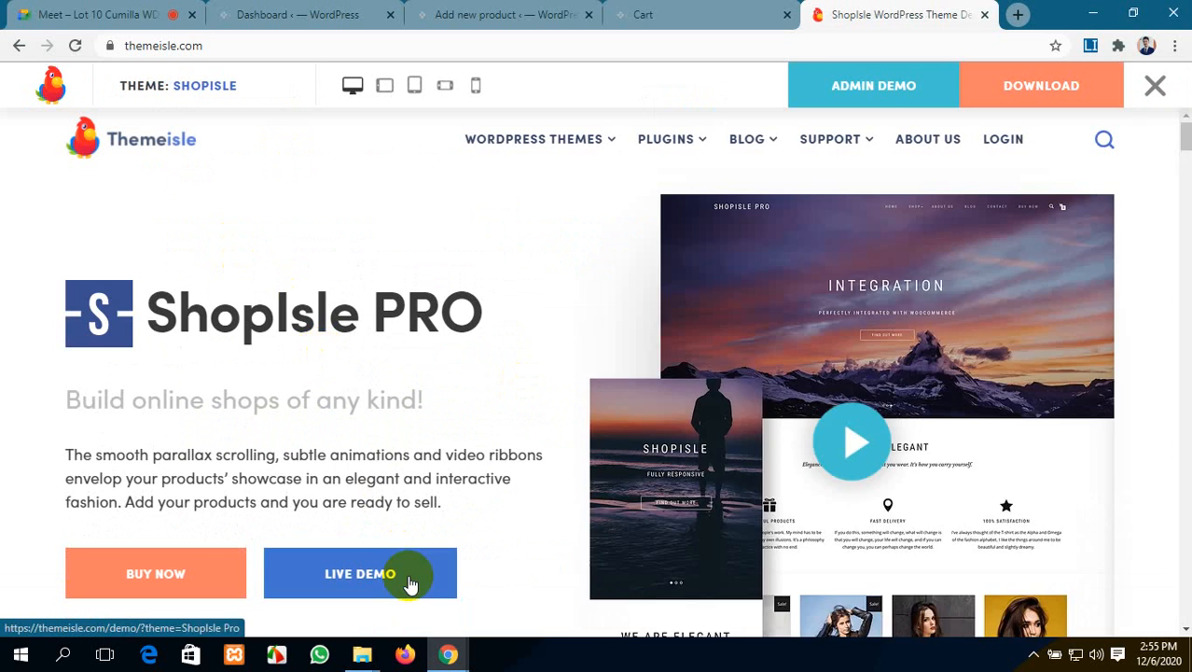
{"action": "left_click", "coordinate": [406, 579]}
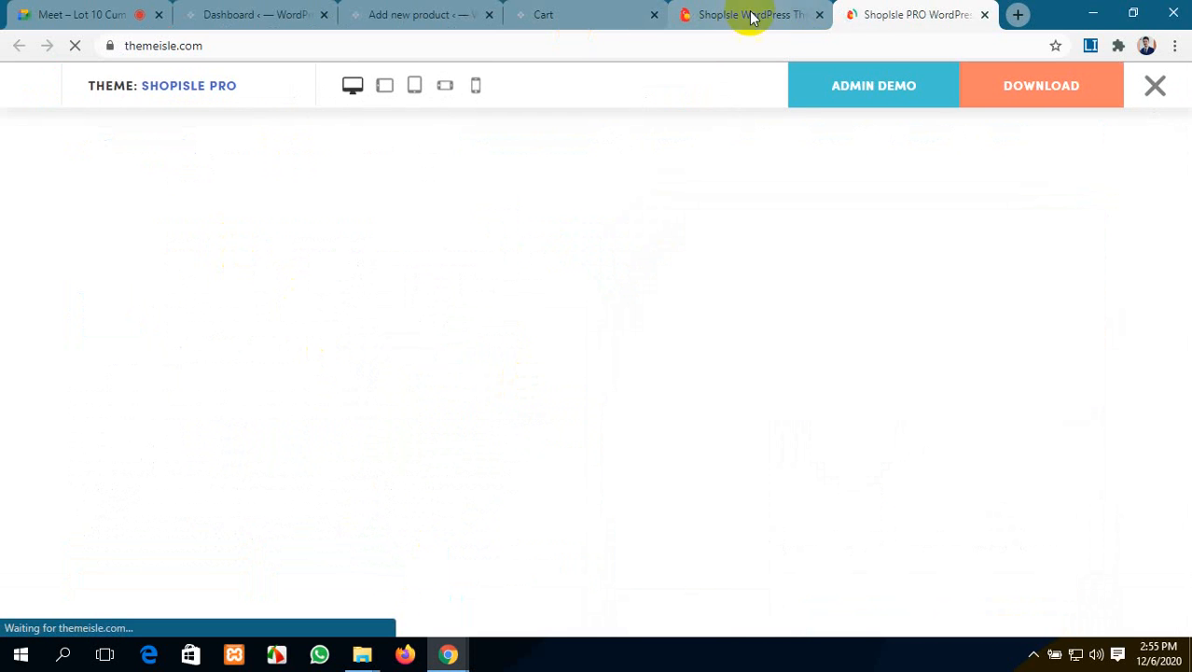
{"action": "left_click_drag", "start_coordinate": [877, 7], "coordinate": [261, 5]}
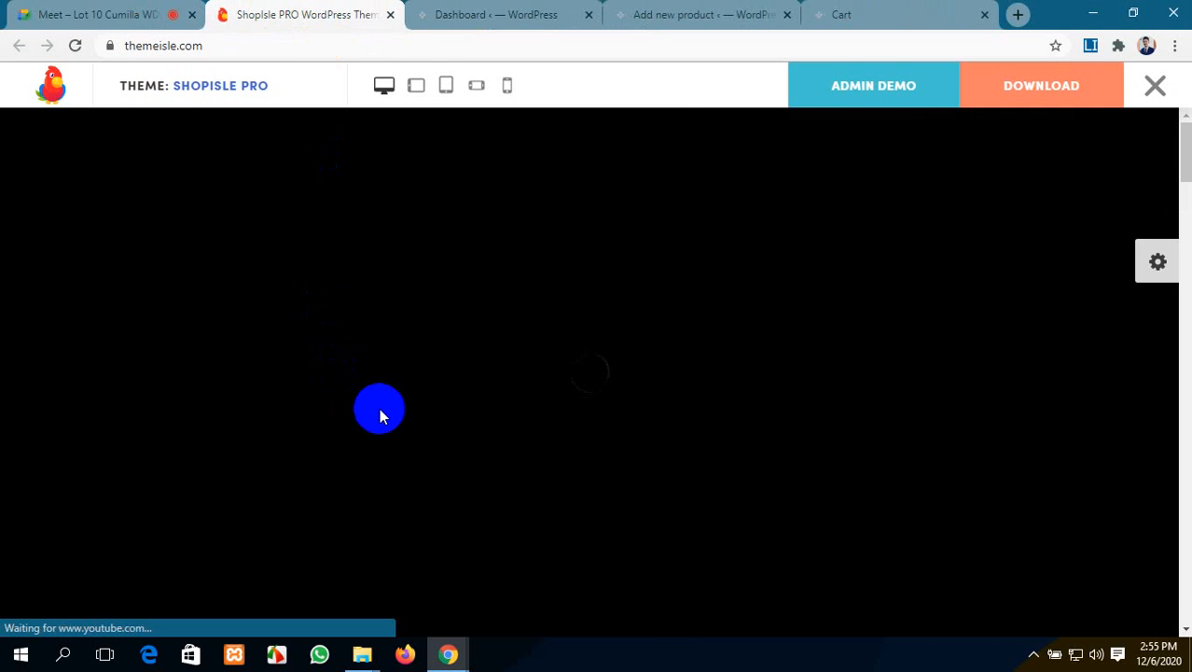
Step: Browse the ShopIsle PRO demo's home page products and open the Custom Tee product page
{"action": "scroll", "coordinate": [379, 408], "scroll_direction": "down", "scroll_amount": 10}
{"action": "scroll", "coordinate": [379, 396], "scroll_direction": "down", "scroll_amount": 6}
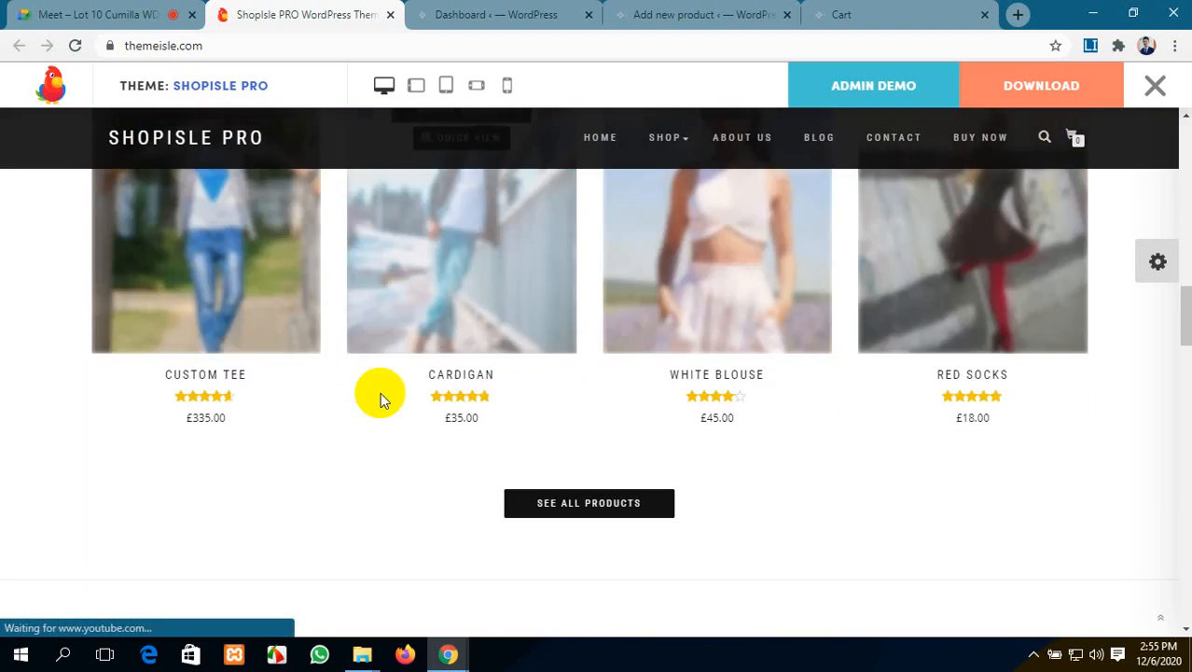
{"action": "scroll", "coordinate": [380, 396], "scroll_direction": "up", "scroll_amount": 5}
{"action": "scroll", "coordinate": [380, 400], "scroll_direction": "up", "scroll_amount": 2}
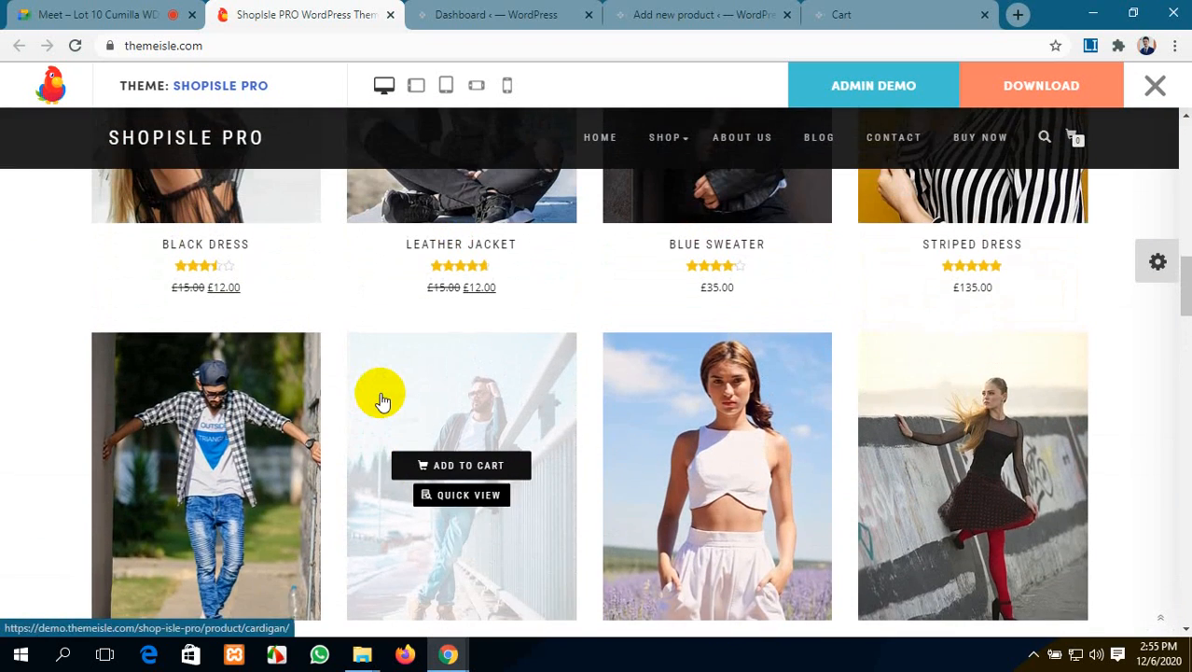
{"action": "scroll", "coordinate": [380, 400], "scroll_direction": "down", "scroll_amount": 1}
{"action": "scroll", "coordinate": [379, 400], "scroll_direction": "down", "scroll_amount": 1}
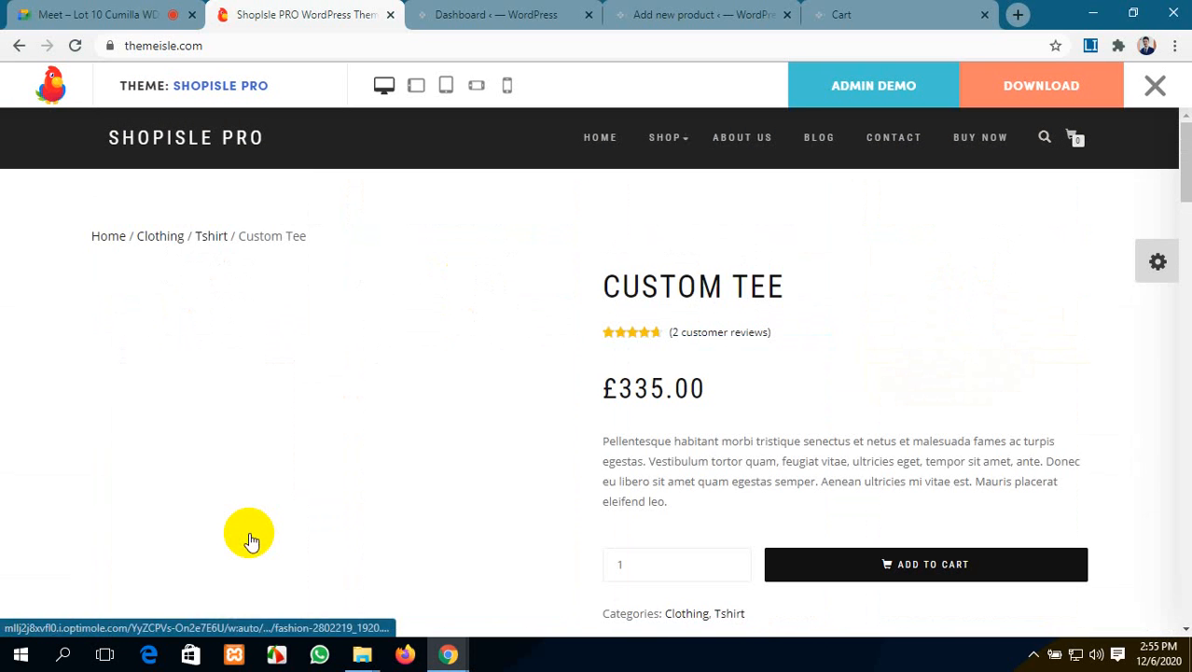
Step: Save the Custom Tee's main product image to the Downloads folder as fashion-2802219_1920.jpg
{"action": "scroll", "coordinate": [779, 382], "scroll_direction": "down", "scroll_amount": 5}
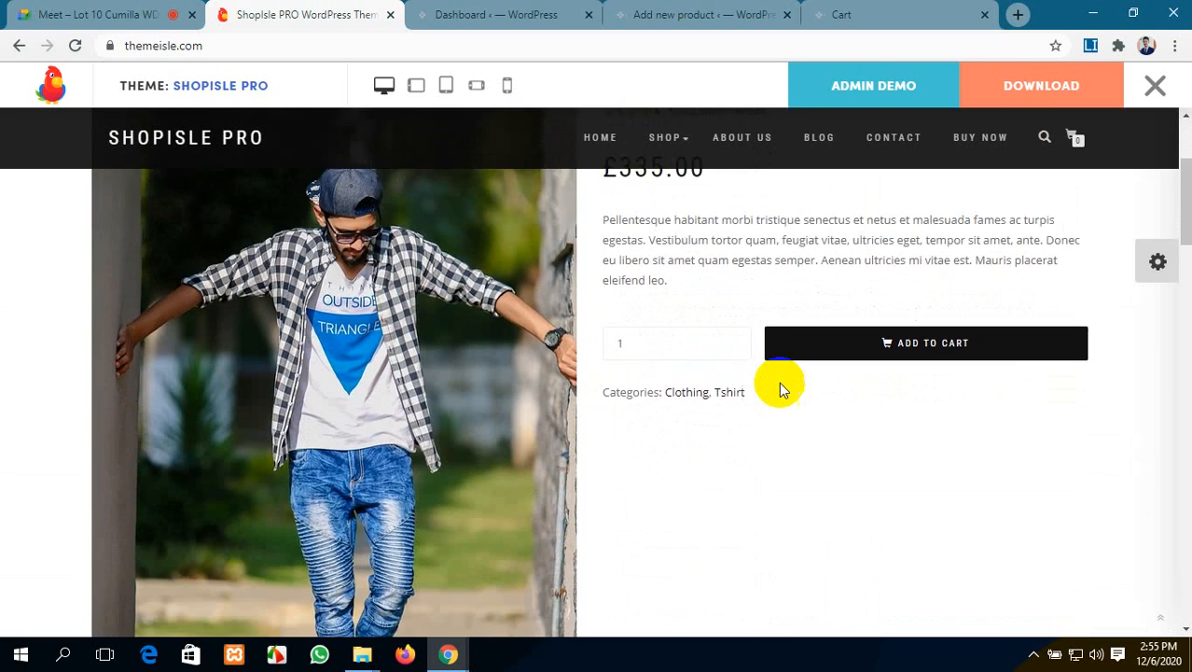
{"action": "scroll", "coordinate": [779, 382], "scroll_direction": "down", "scroll_amount": 3}
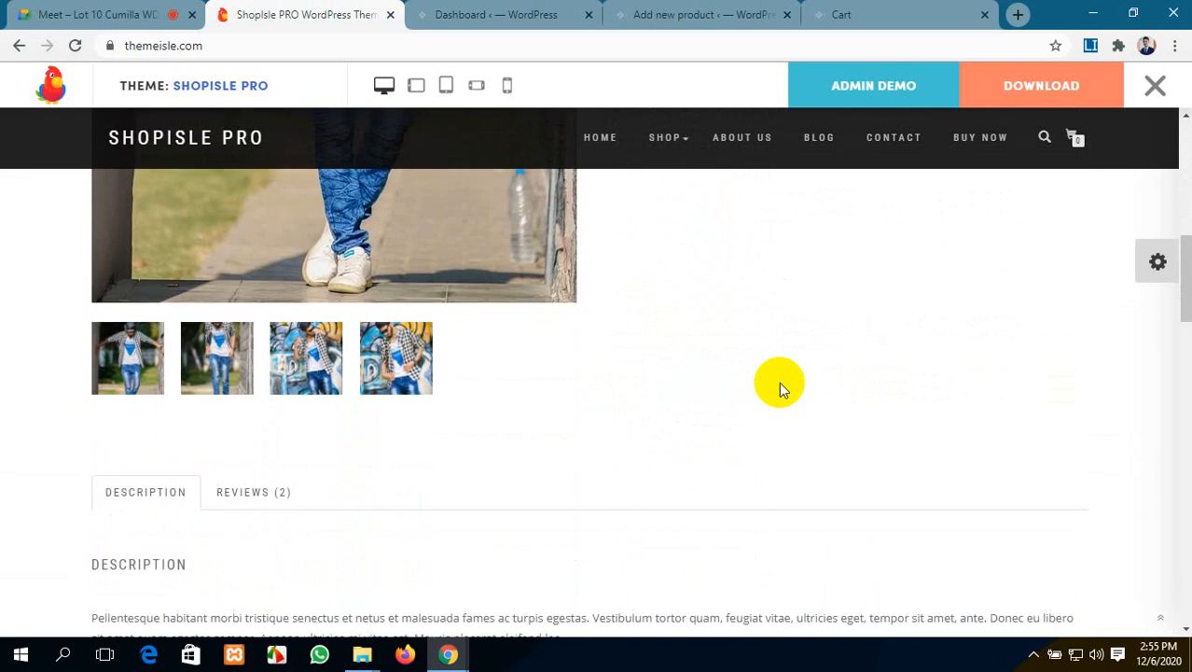
{"action": "scroll", "coordinate": [779, 382], "scroll_direction": "up", "scroll_amount": 4}
{"action": "right_click", "coordinate": [343, 304]}
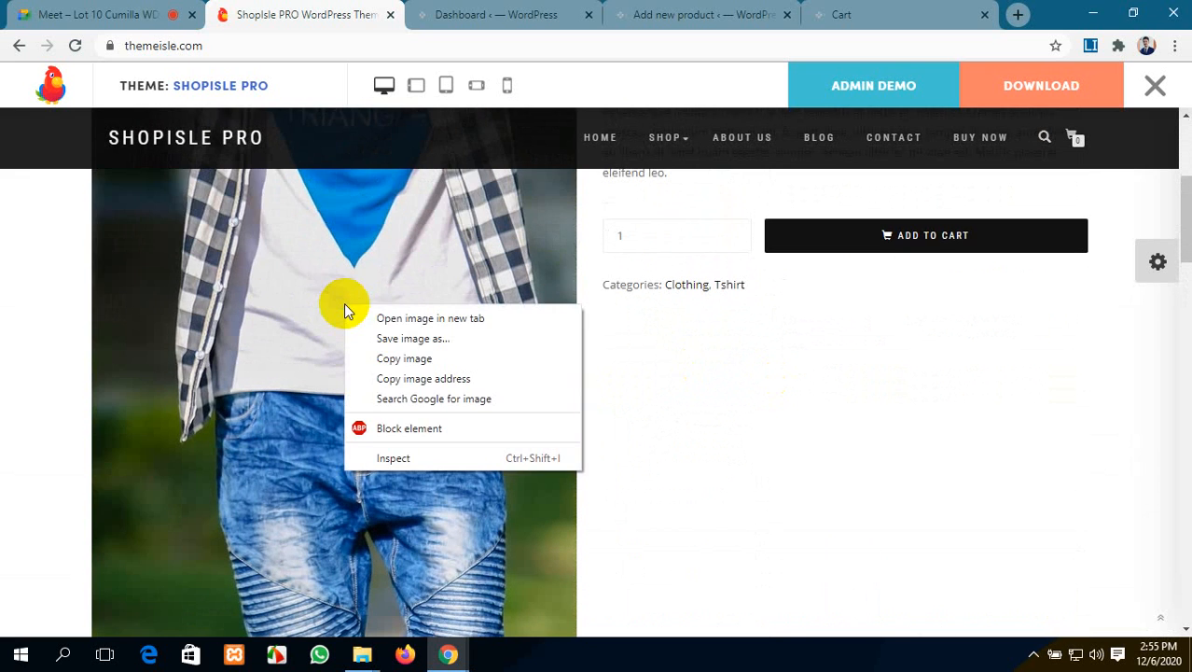
{"action": "left_click", "coordinate": [409, 337]}
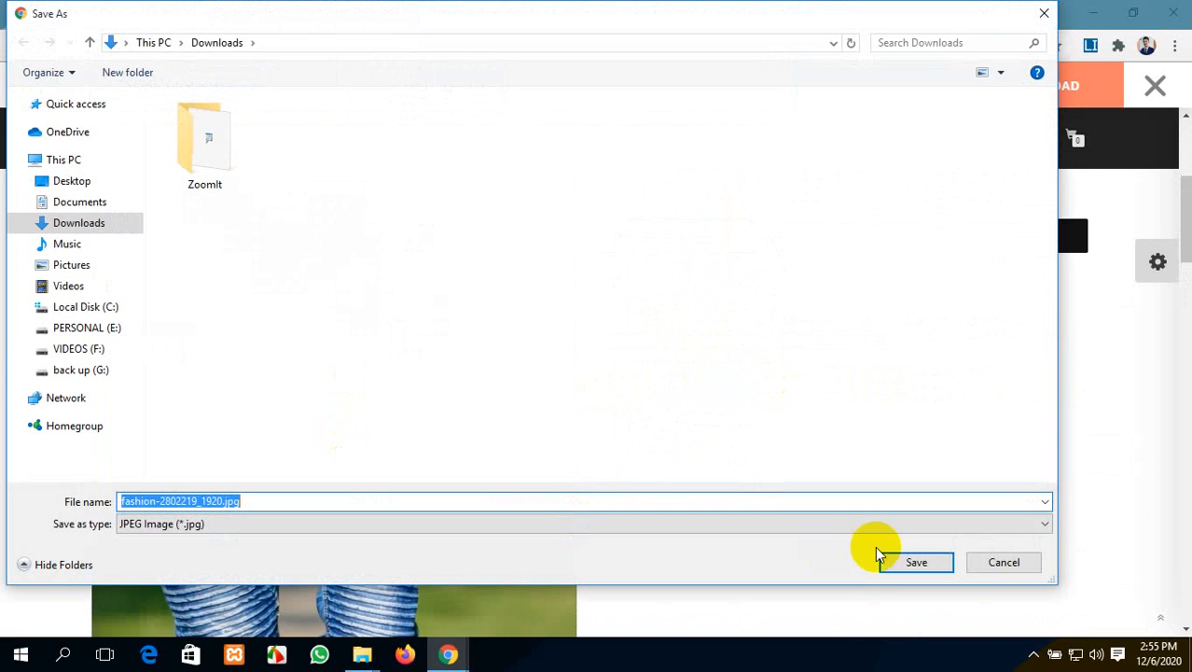
{"action": "left_click", "coordinate": [896, 565]}
Step: Show the Custom Tee's third gallery image and save it to Downloads as fashion-2802205_1920.jpg
{"action": "scroll", "coordinate": [495, 528], "scroll_direction": "down", "scroll_amount": 5}
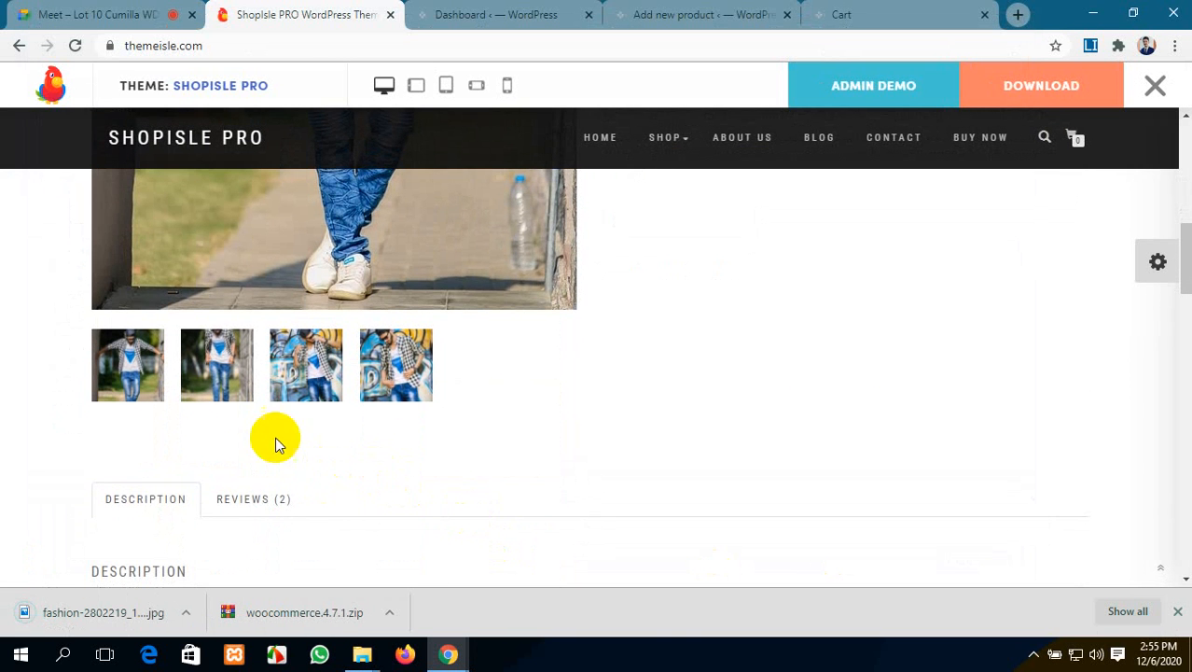
{"action": "left_click", "coordinate": [314, 371]}
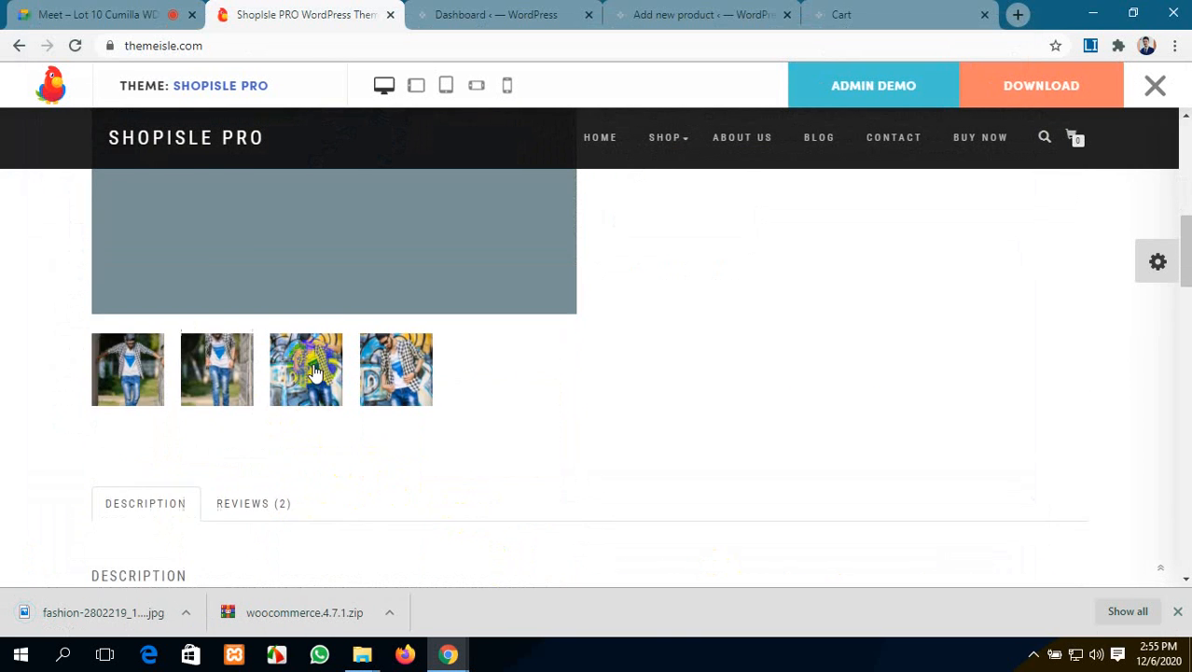
{"action": "scroll", "coordinate": [350, 336], "scroll_direction": "up", "scroll_amount": 3}
{"action": "right_click", "coordinate": [352, 334]}
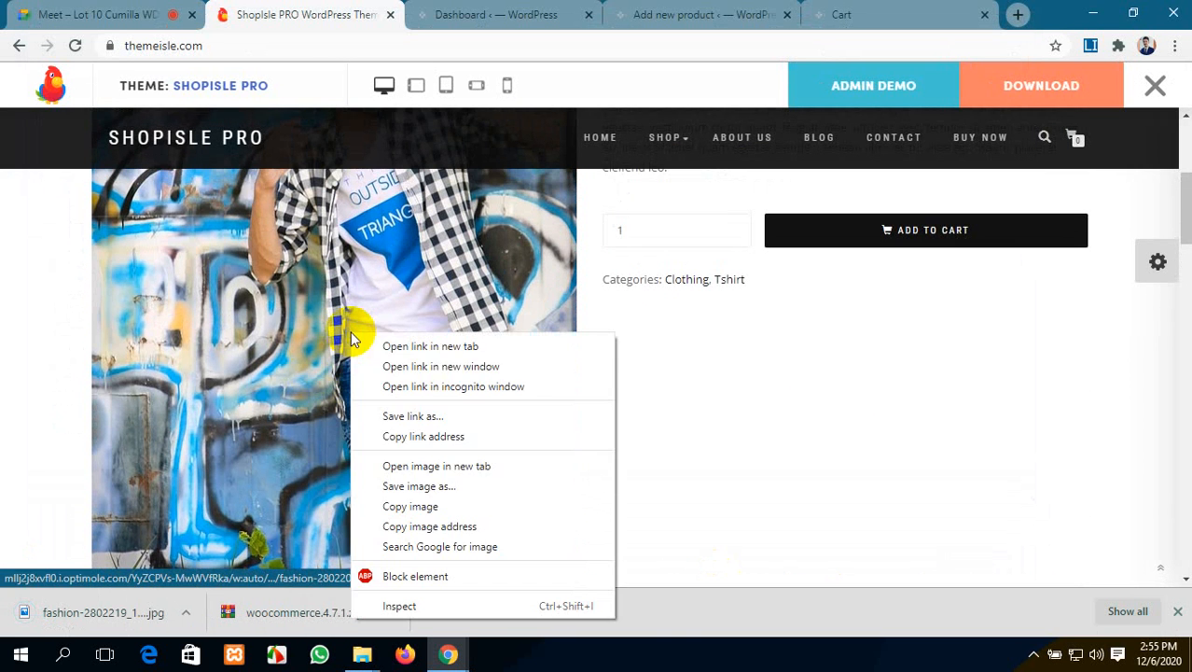
{"action": "left_click", "coordinate": [424, 486]}
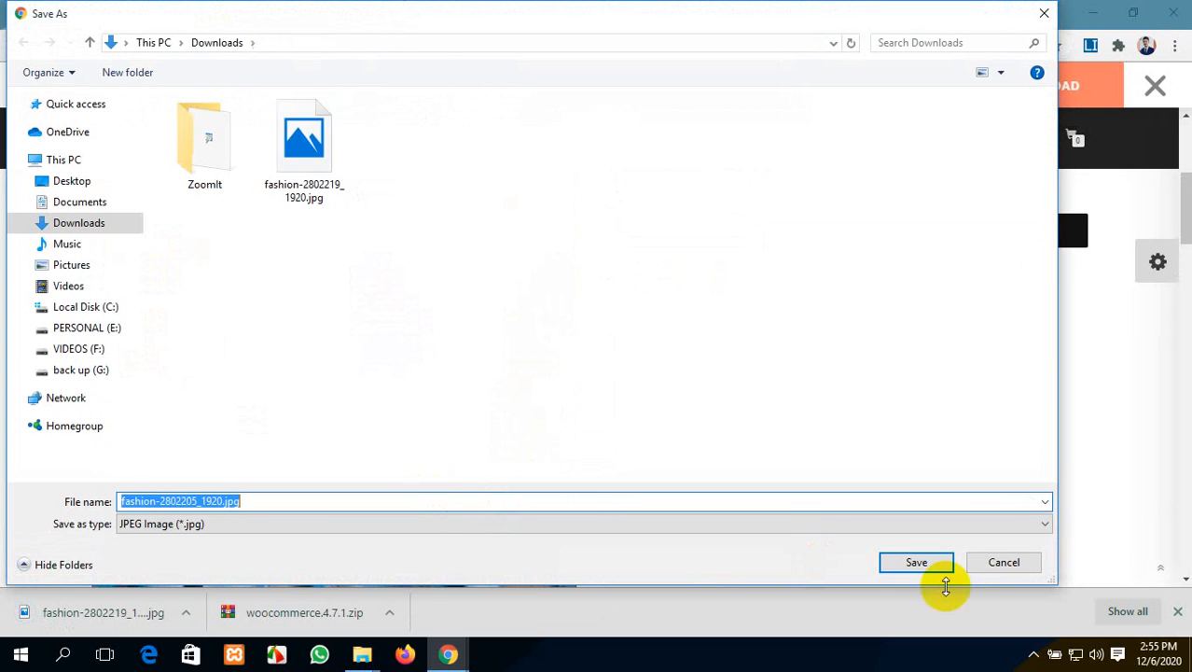
{"action": "left_click", "coordinate": [915, 564]}
Step: Save the Custom Tee's fourth gallery image to Downloads as fashion-2802204_1920.jpg and dismiss the browser's download bar
{"action": "scroll", "coordinate": [601, 527], "scroll_direction": "down", "scroll_amount": 5}
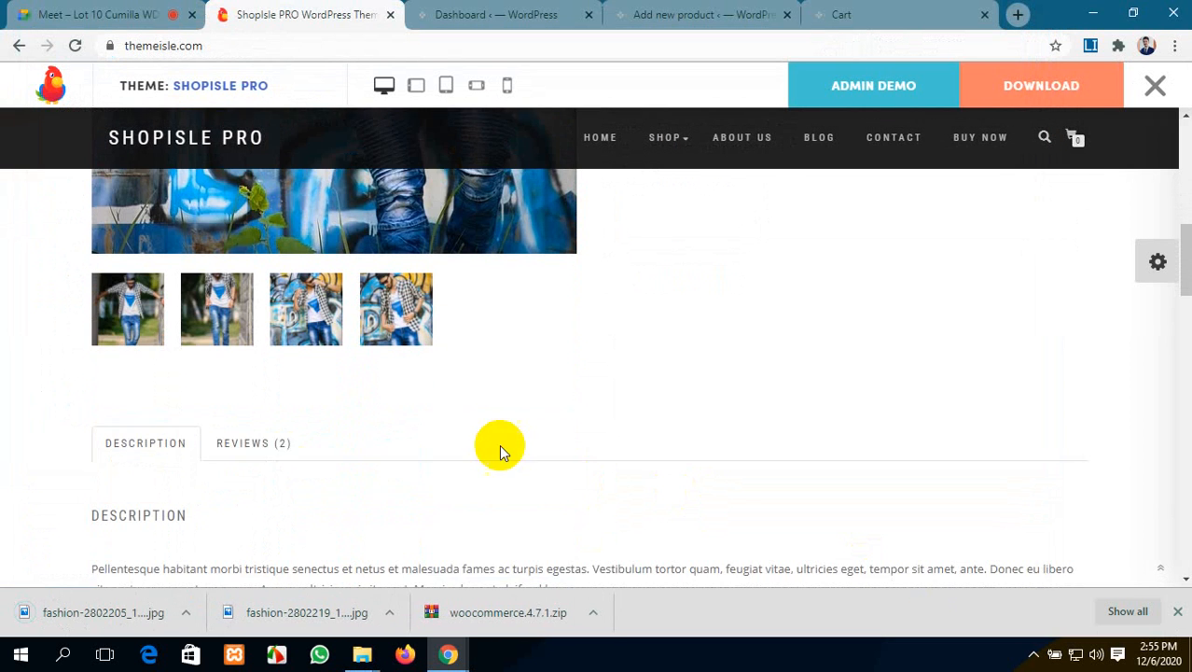
{"action": "left_click", "coordinate": [396, 315]}
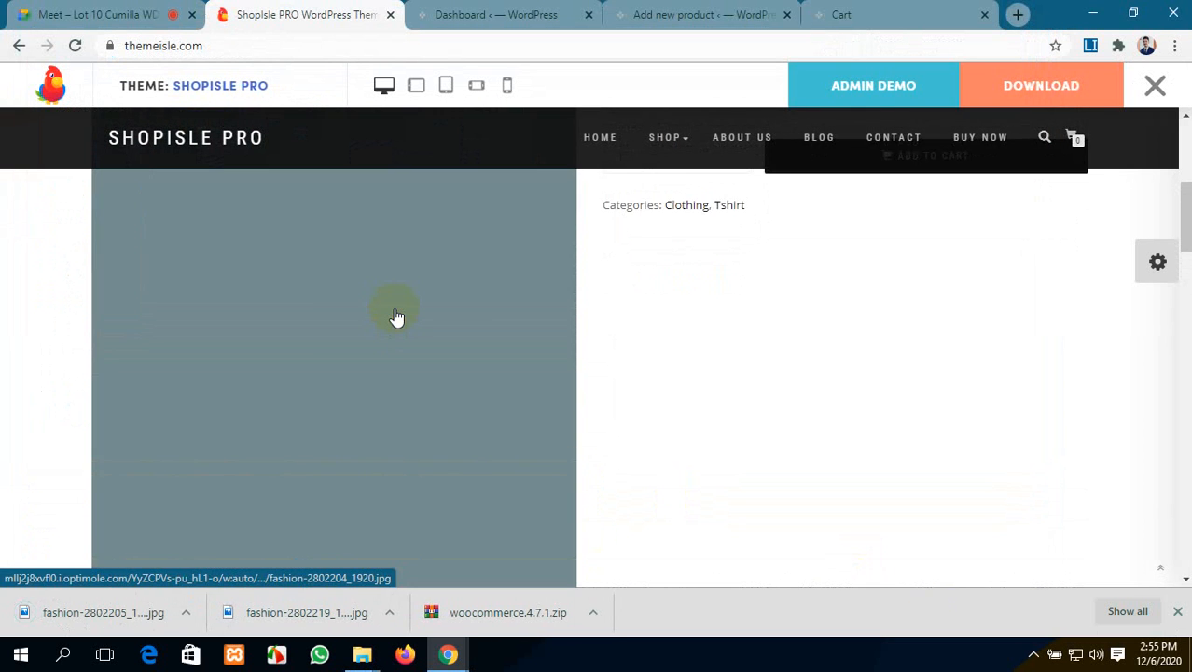
{"action": "right_click", "coordinate": [395, 310]}
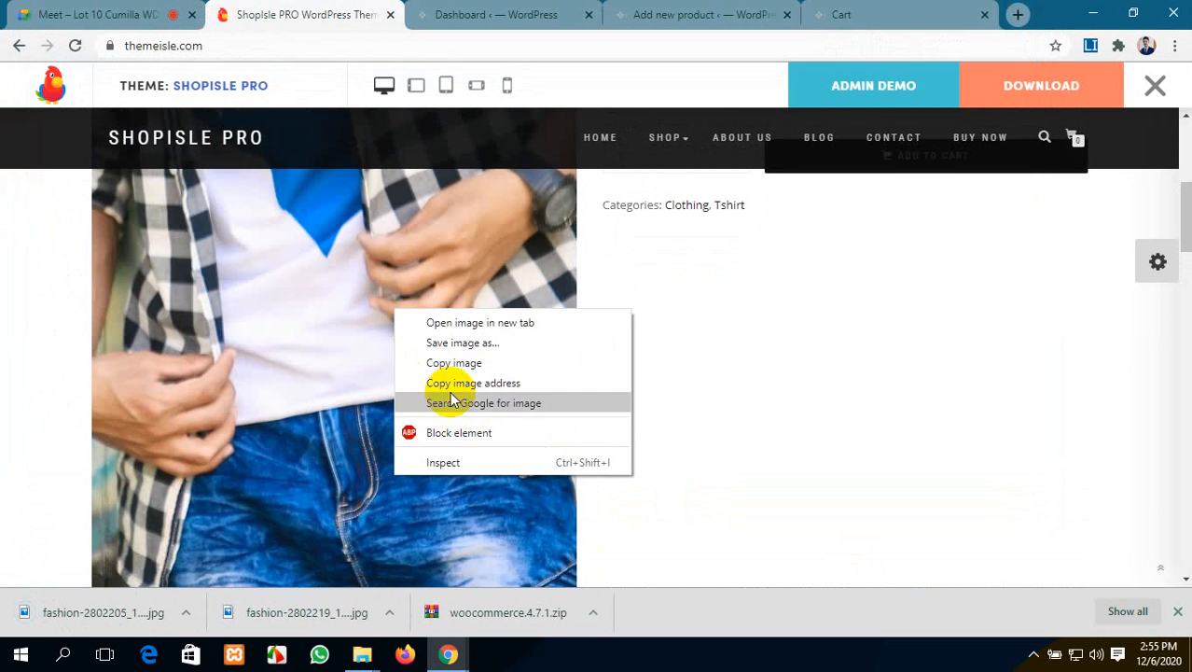
{"action": "left_click", "coordinate": [478, 345]}
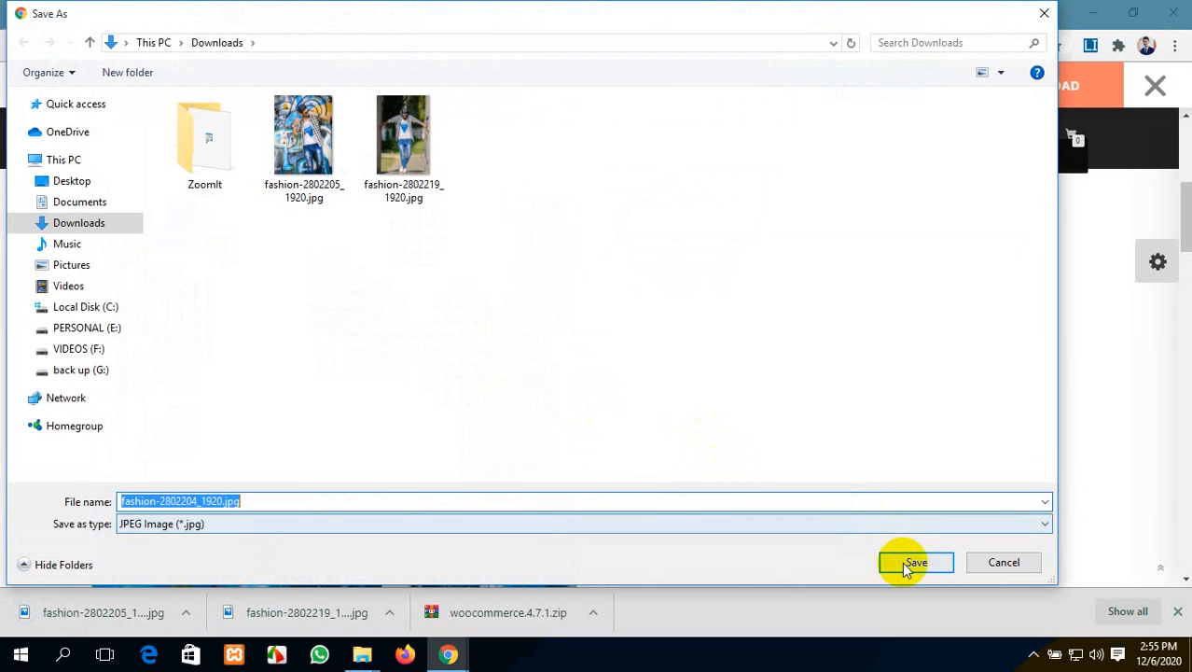
{"action": "left_click", "coordinate": [912, 562]}
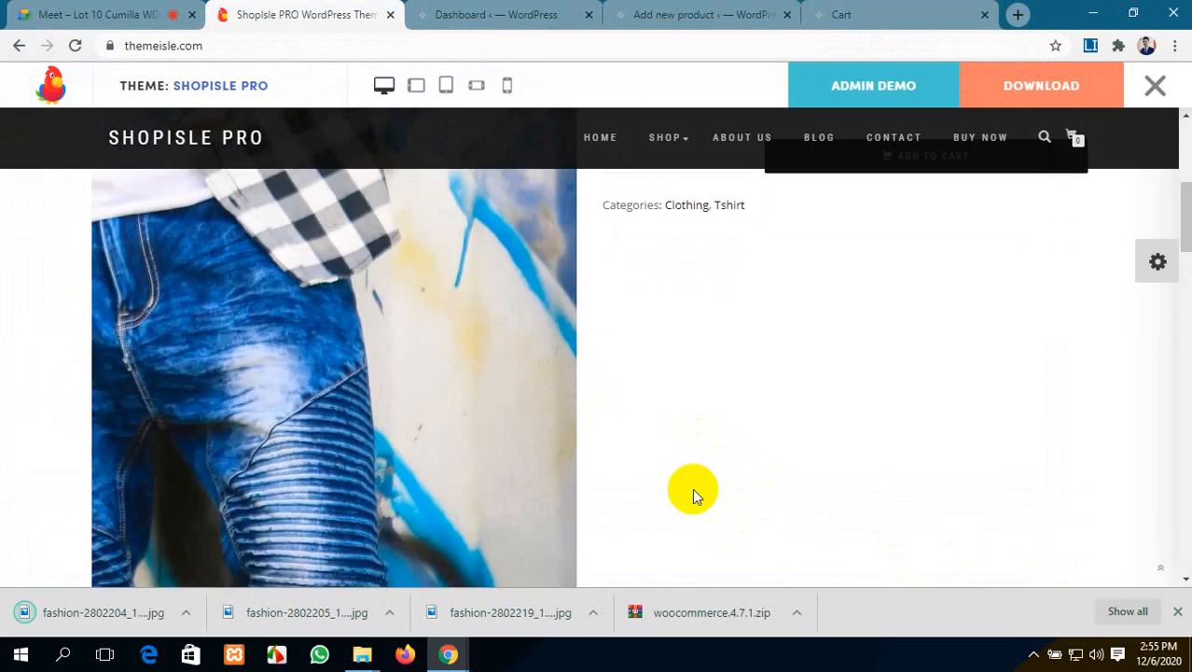
{"action": "left_click", "coordinate": [1177, 612]}
Step: Look through the Custom Tee page's related products and open the Cardigan product page
{"action": "scroll", "coordinate": [479, 434], "scroll_direction": "down", "scroll_amount": 5}
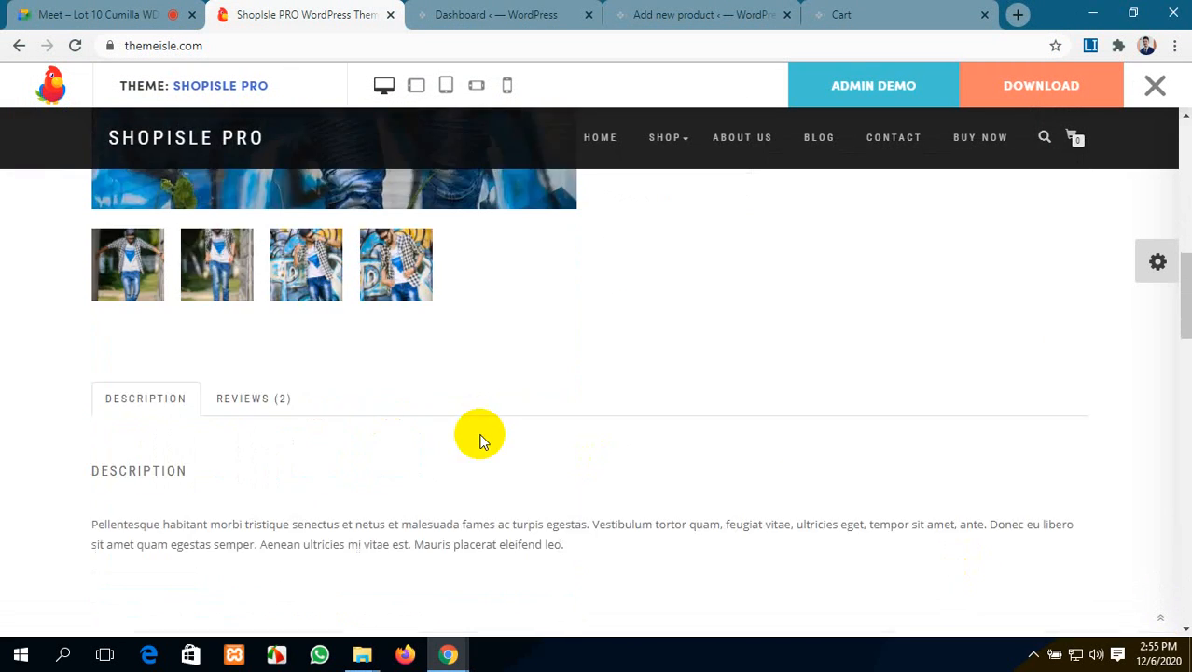
{"action": "scroll", "coordinate": [474, 431], "scroll_direction": "up", "scroll_amount": 6}
{"action": "scroll", "coordinate": [480, 440], "scroll_direction": "down", "scroll_amount": 10}
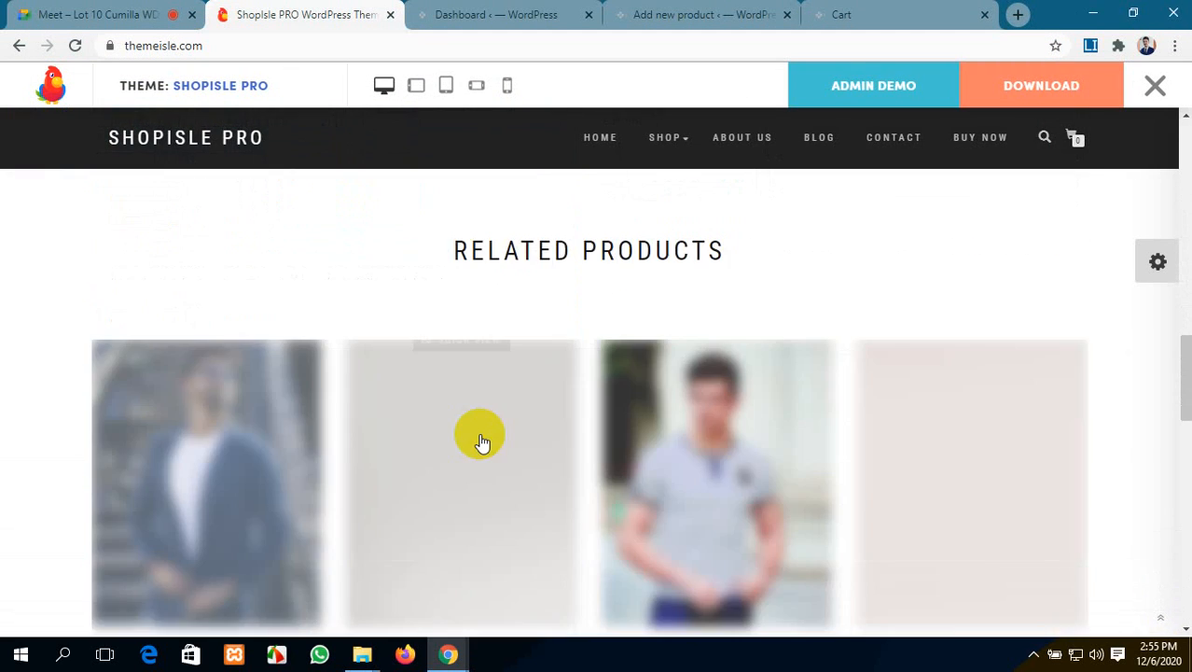
{"action": "scroll", "coordinate": [481, 442], "scroll_direction": "up", "scroll_amount": 2}
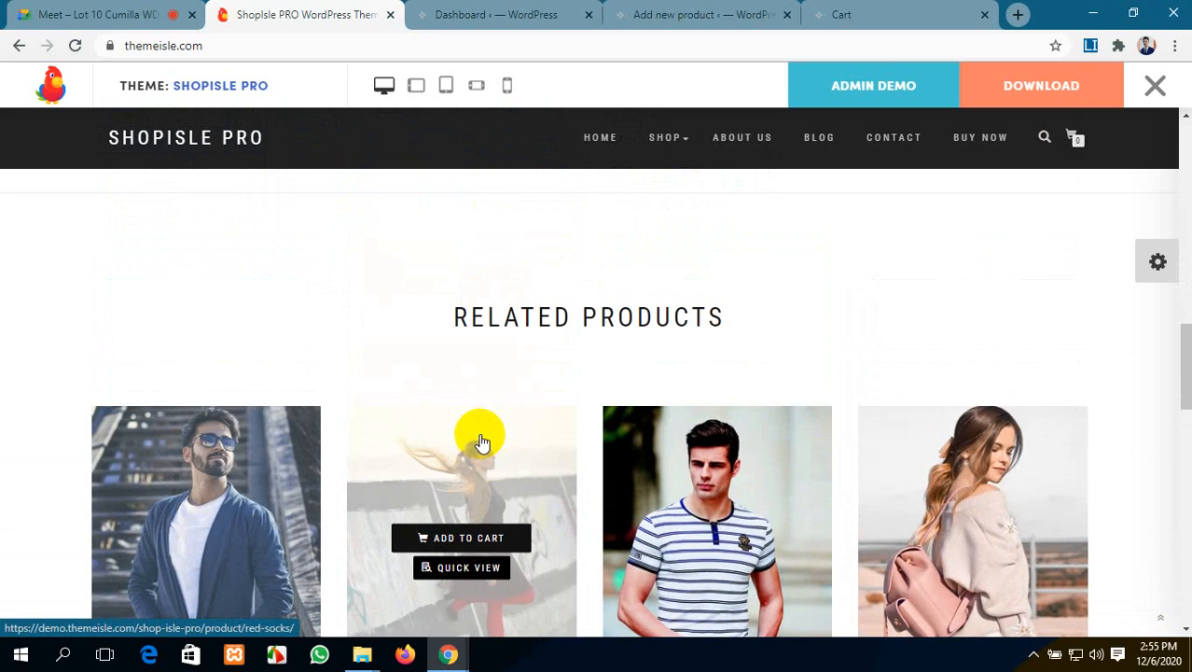
{"action": "scroll", "coordinate": [479, 433], "scroll_direction": "up", "scroll_amount": 4}
{"action": "scroll", "coordinate": [466, 440], "scroll_direction": "down", "scroll_amount": 7}
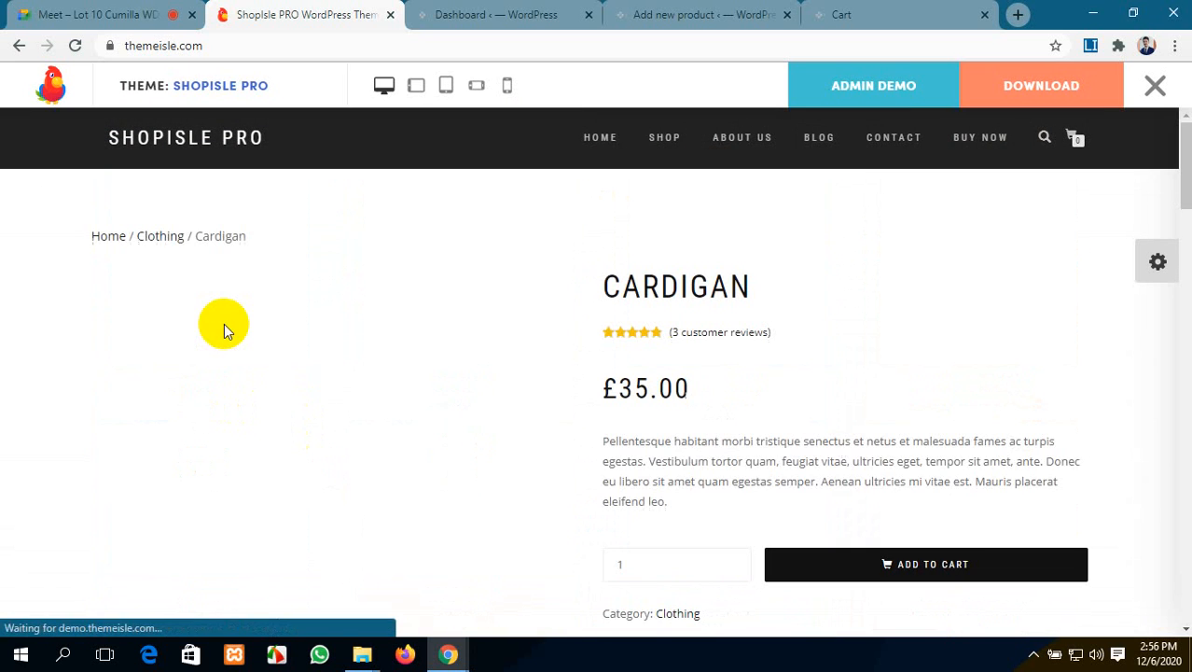
Step: Save the Cardigan's main product image to the Downloads folder as man-3733330_1920.jpg
{"action": "scroll", "coordinate": [224, 331], "scroll_direction": "down", "scroll_amount": 2}
{"action": "scroll", "coordinate": [224, 331], "scroll_direction": "down", "scroll_amount": 3}
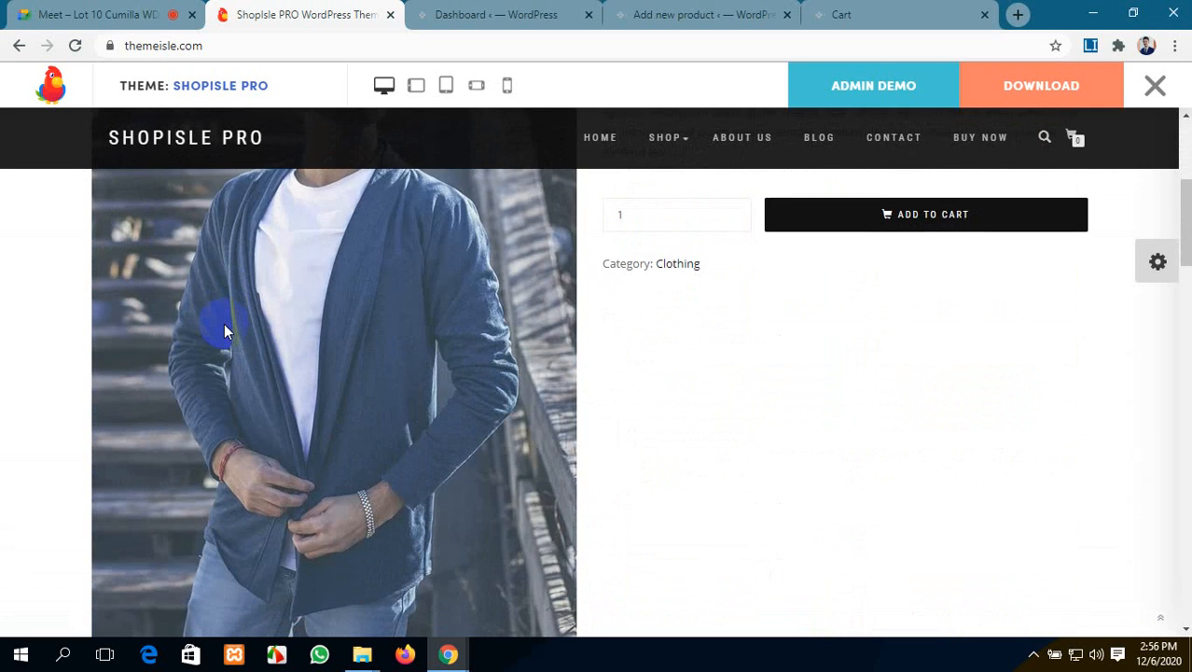
{"action": "scroll", "coordinate": [223, 331], "scroll_direction": "up", "scroll_amount": 2}
{"action": "scroll", "coordinate": [224, 325], "scroll_direction": "up", "scroll_amount": 1}
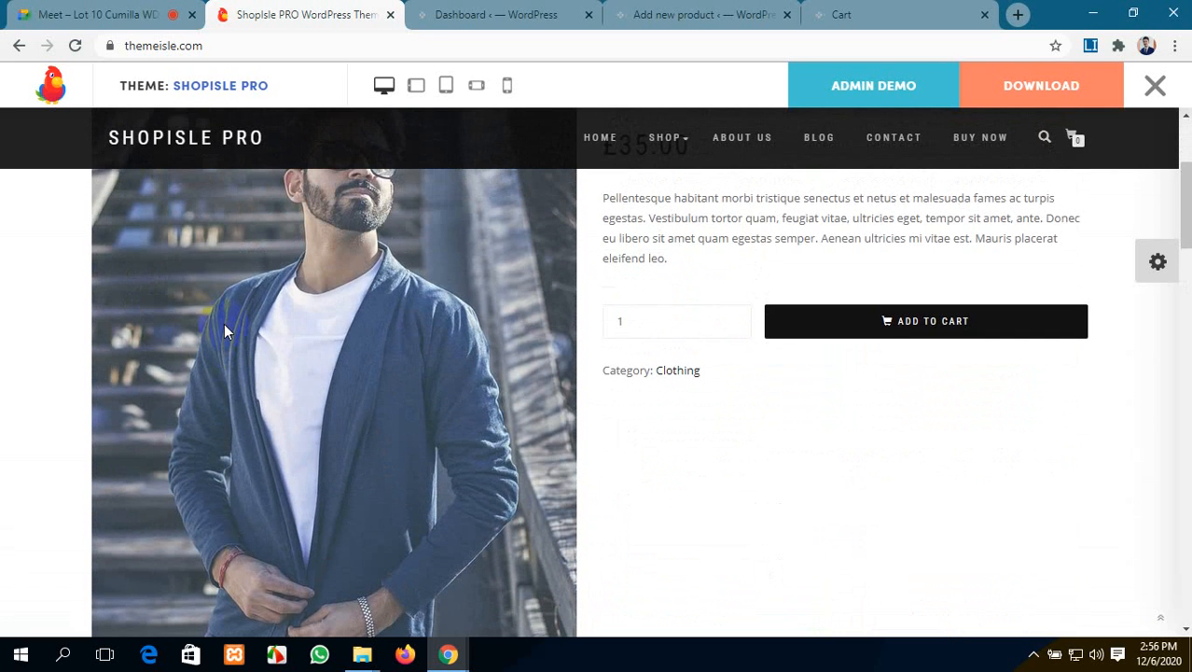
{"action": "right_click", "coordinate": [224, 323]}
{"action": "left_click", "coordinate": [315, 361]}
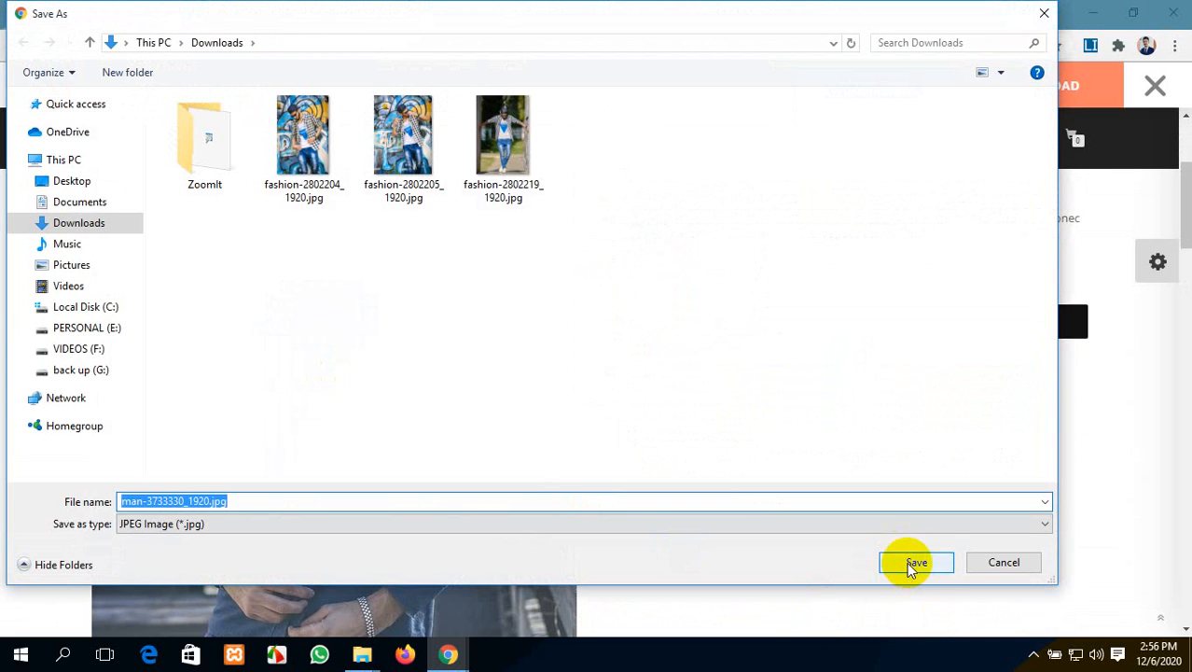
{"action": "left_click", "coordinate": [911, 564]}
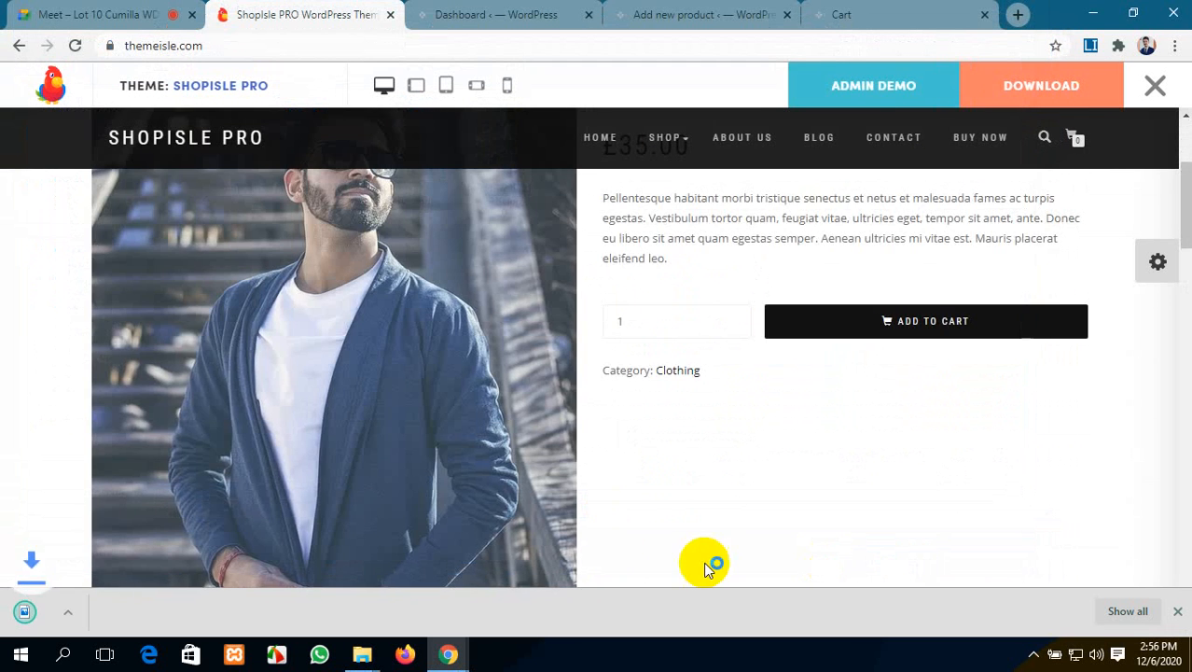
Step: Show the Cardigan's second gallery image and save it to Downloads as man-3733335_1920.jpg
{"action": "scroll", "coordinate": [542, 528], "scroll_direction": "down", "scroll_amount": 5}
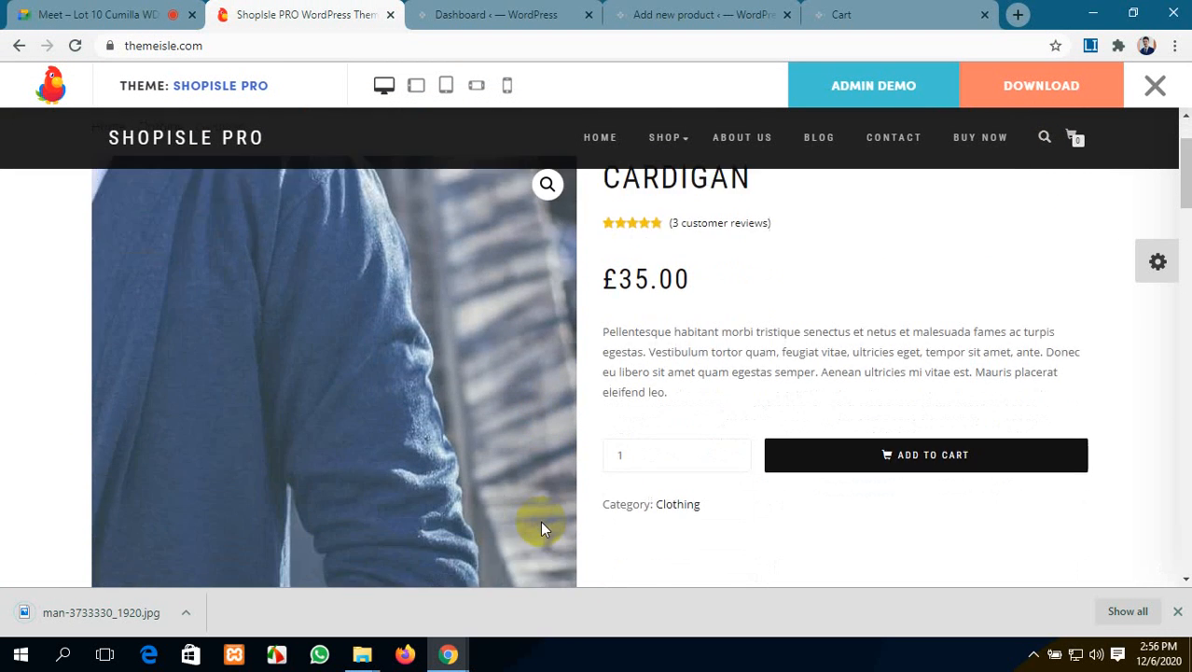
{"action": "left_click", "coordinate": [254, 347]}
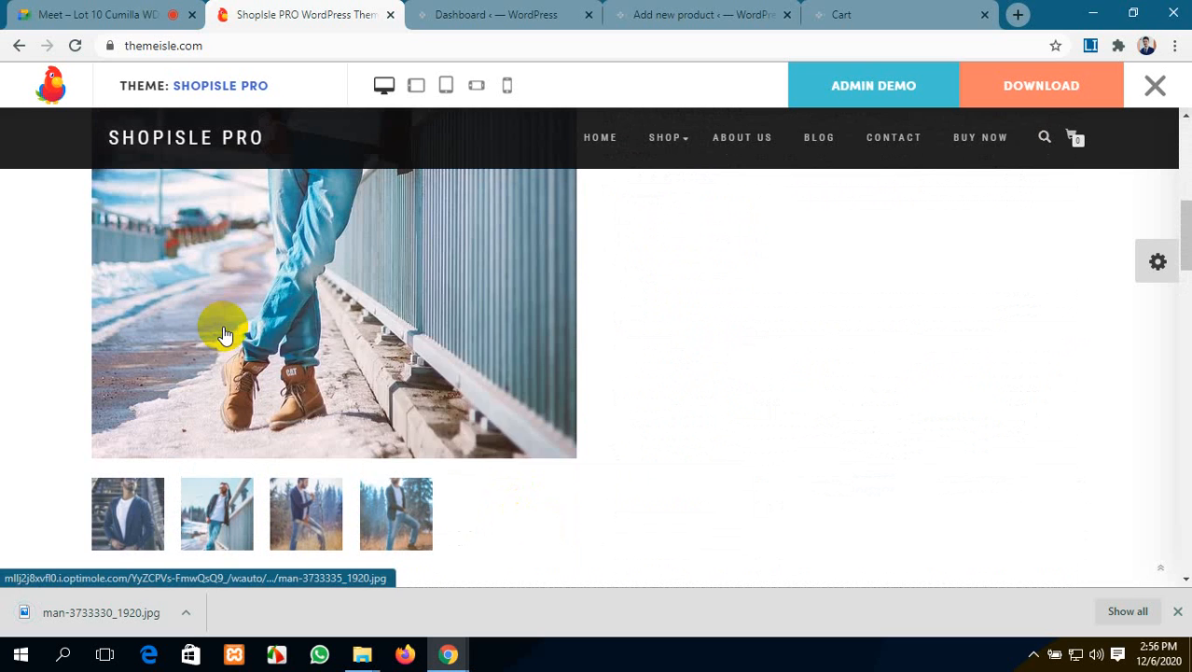
{"action": "right_click", "coordinate": [292, 274]}
{"action": "left_click", "coordinate": [354, 428]}
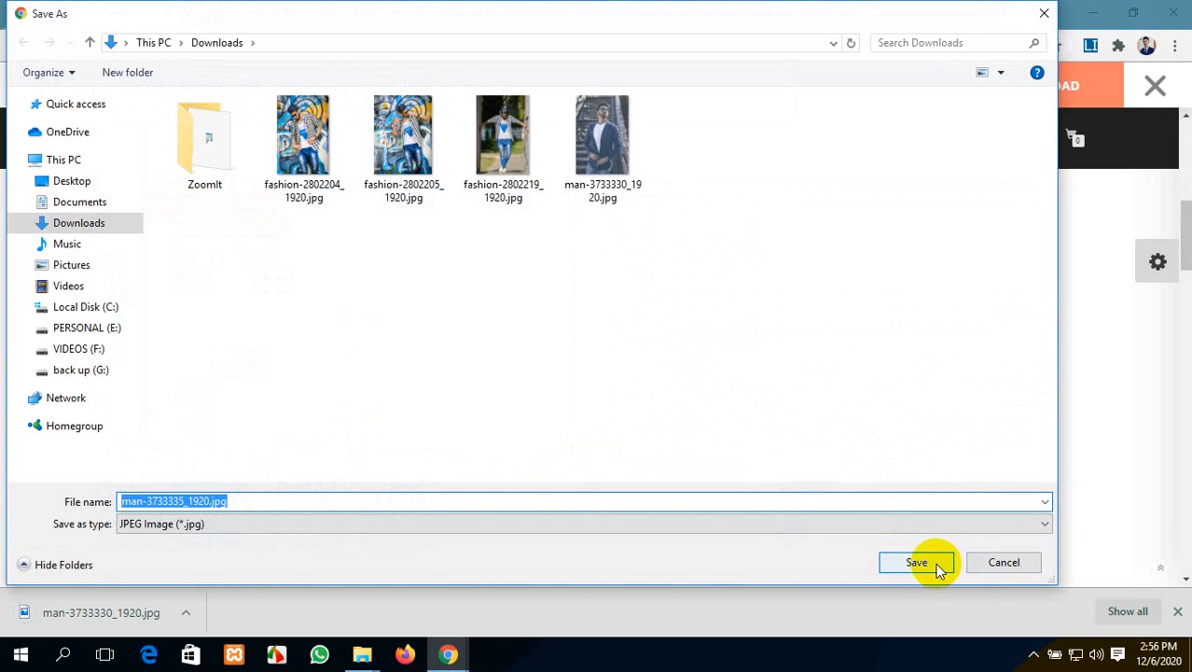
{"action": "left_click", "coordinate": [938, 569]}
Step: Save the Cardigan's fourth gallery image to Downloads as man-3733336_1920.jpg and dismiss the browser's download bar
{"action": "left_click", "coordinate": [410, 513]}
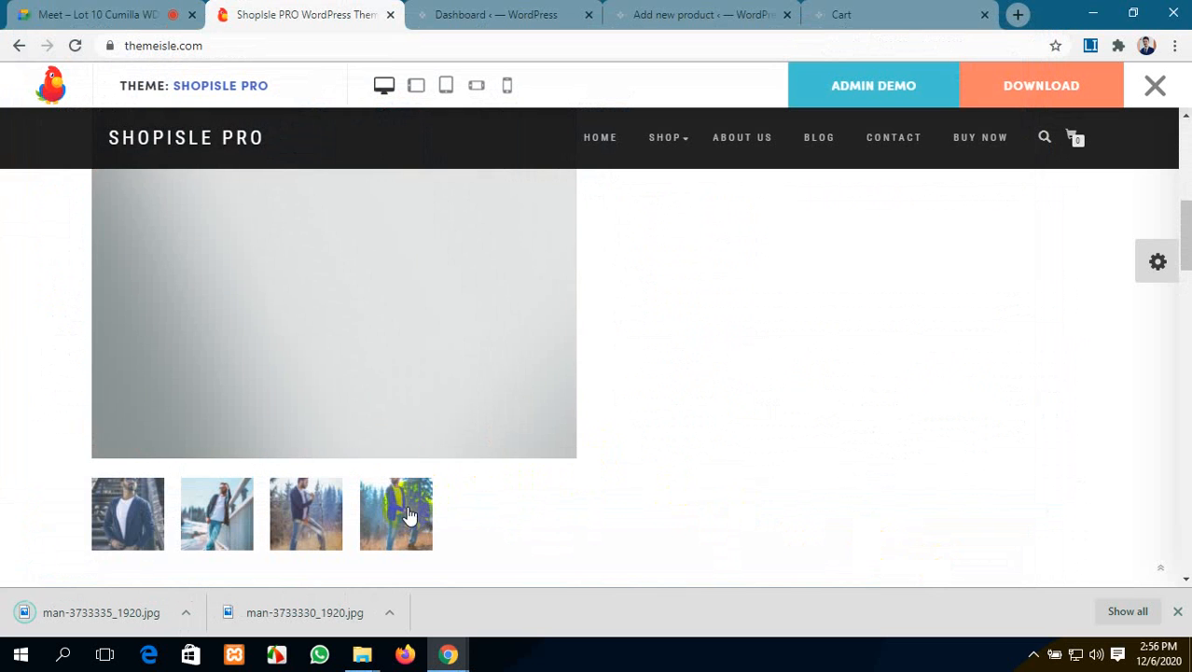
{"action": "right_click", "coordinate": [378, 256]}
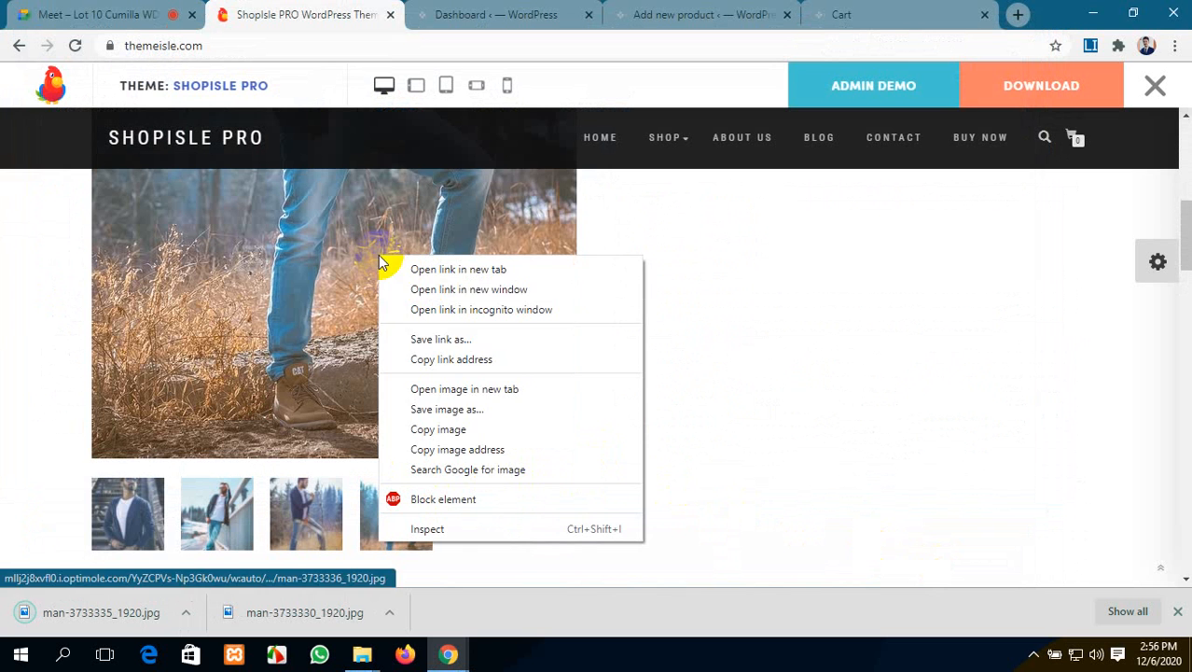
{"action": "left_click", "coordinate": [456, 416]}
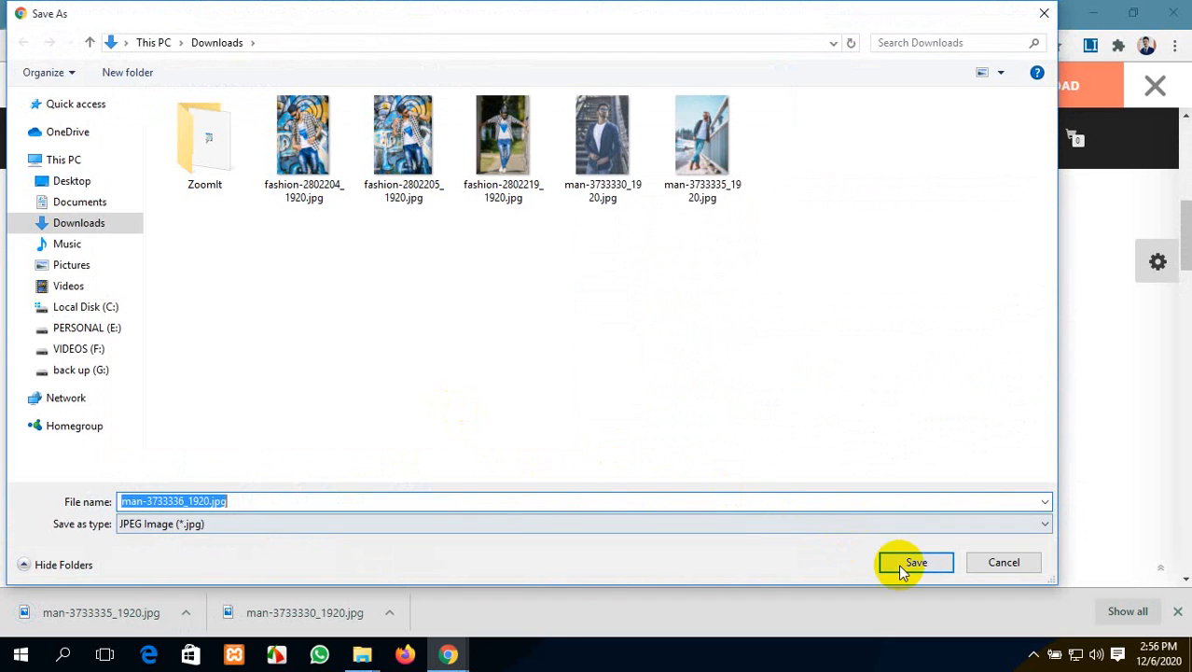
{"action": "left_click", "coordinate": [903, 565]}
{"action": "scroll", "coordinate": [478, 426], "scroll_direction": "up", "scroll_amount": 5}
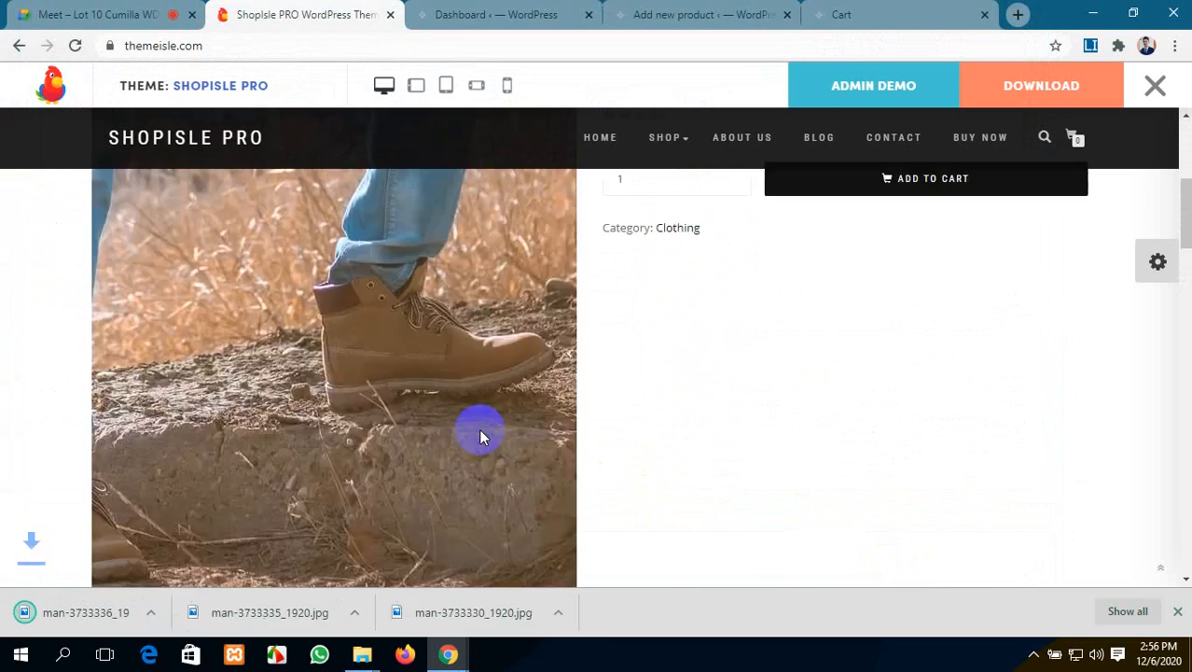
{"action": "scroll", "coordinate": [292, 373], "scroll_direction": "down", "scroll_amount": 4}
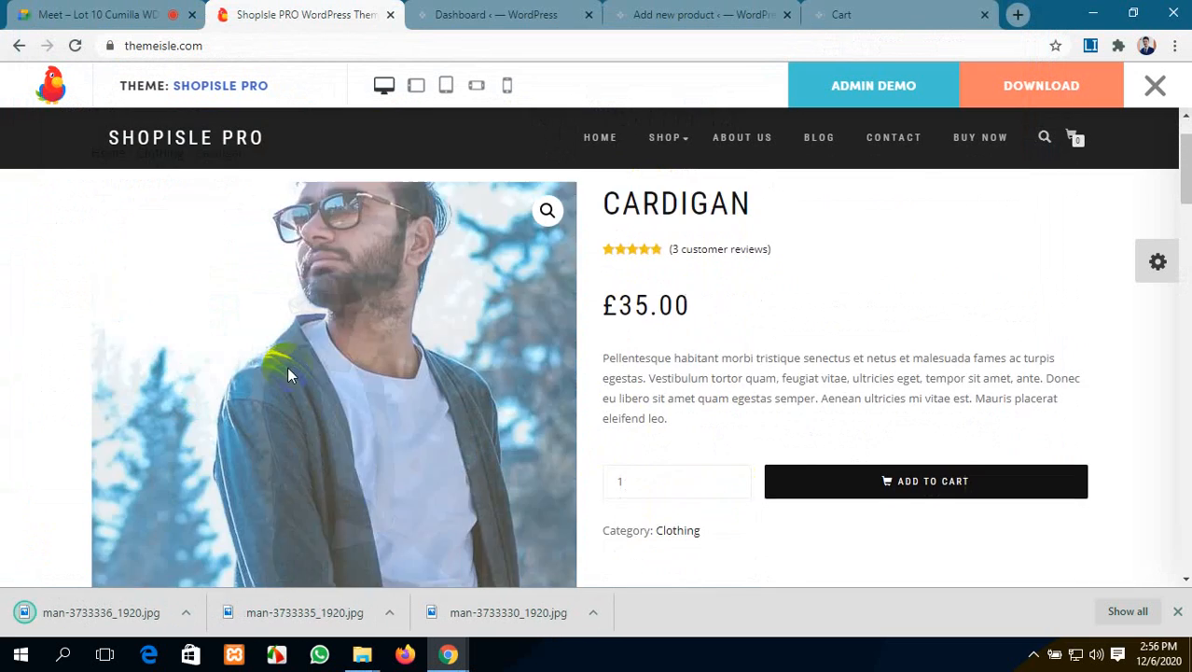
{"action": "scroll", "coordinate": [333, 435], "scroll_direction": "down", "scroll_amount": 6}
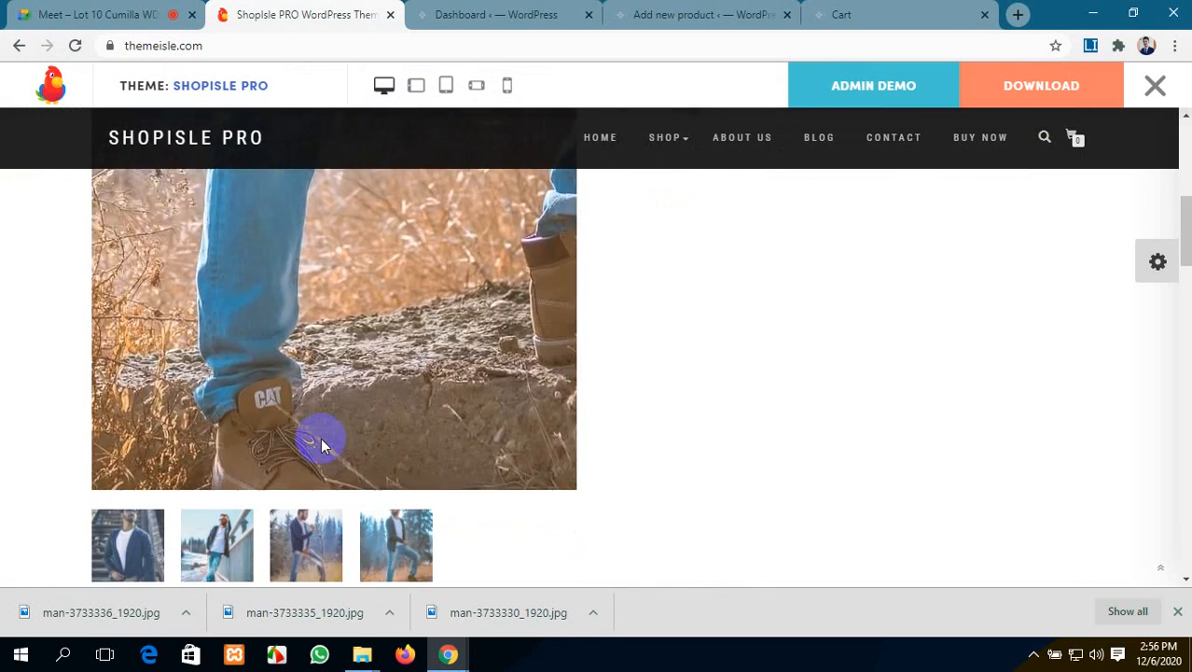
{"action": "left_click", "coordinate": [1176, 611]}
Step: Leave the theme demo and return to the store's open WordPress Dashboard page
{"action": "scroll", "coordinate": [634, 363], "scroll_direction": "up", "scroll_amount": 2}
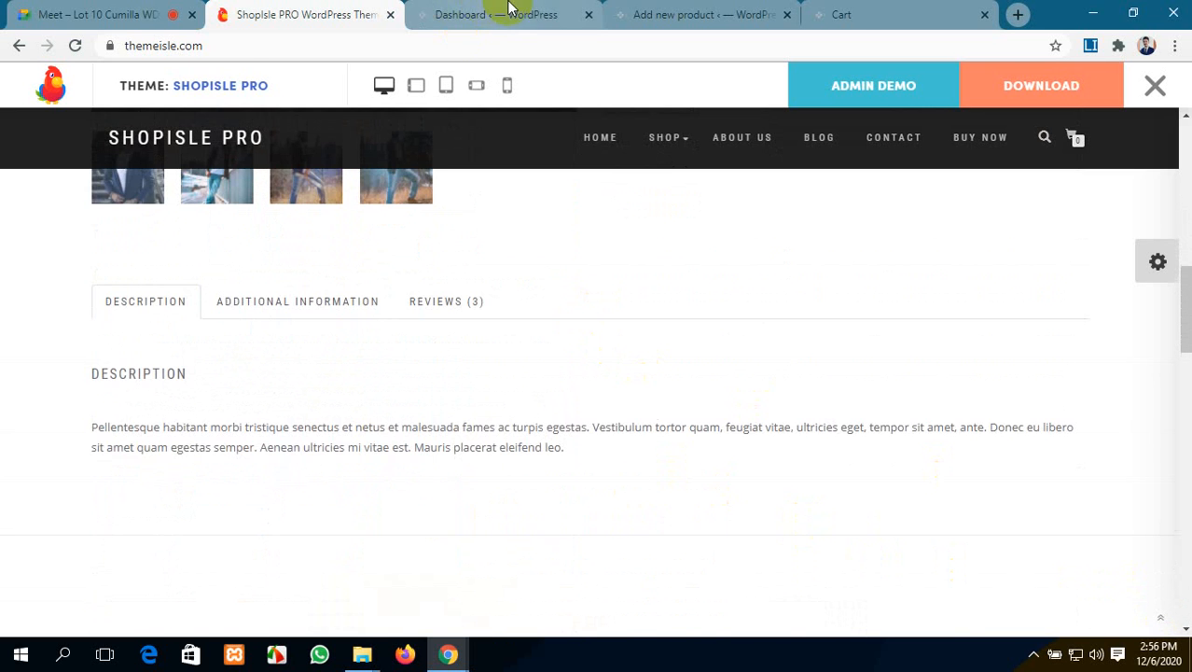
{"action": "left_click", "coordinate": [689, 14]}
{"action": "left_click", "coordinate": [445, 10]}
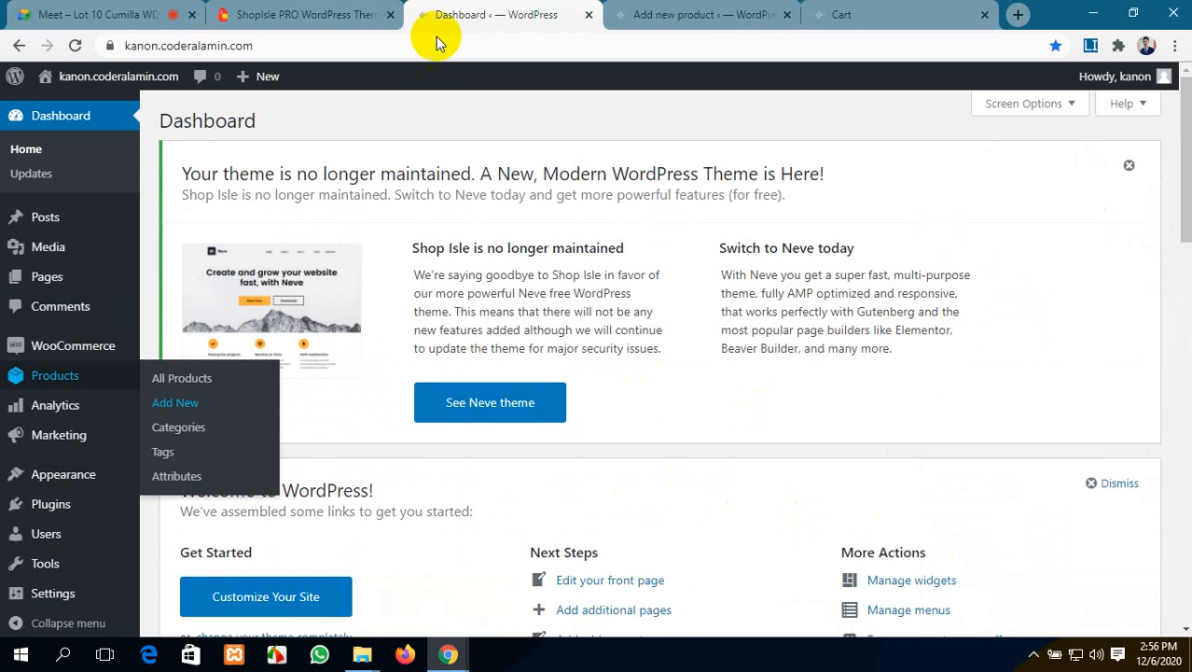
Step: Name the new product CARDIGAN, copying the title from the Cardigan page in the ShopIsle PRO theme demo
{"action": "left_click", "coordinate": [337, 11]}
{"action": "scroll", "coordinate": [370, 390], "scroll_direction": "up", "scroll_amount": 8}
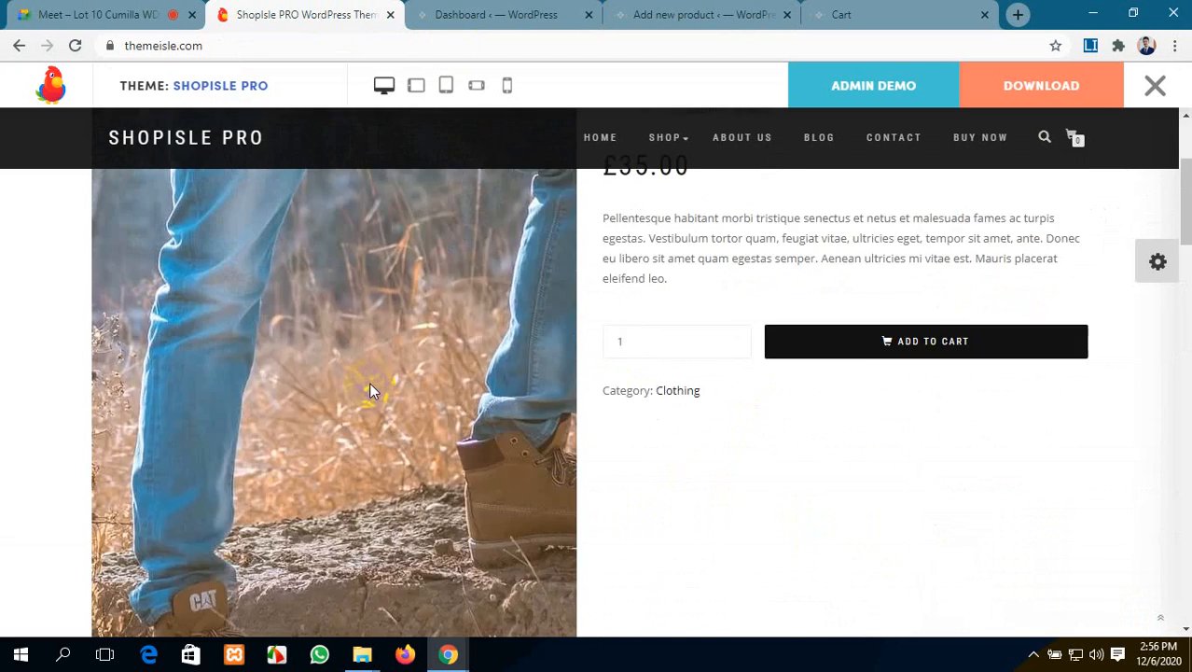
{"action": "scroll", "coordinate": [727, 359], "scroll_direction": "up", "scroll_amount": 1}
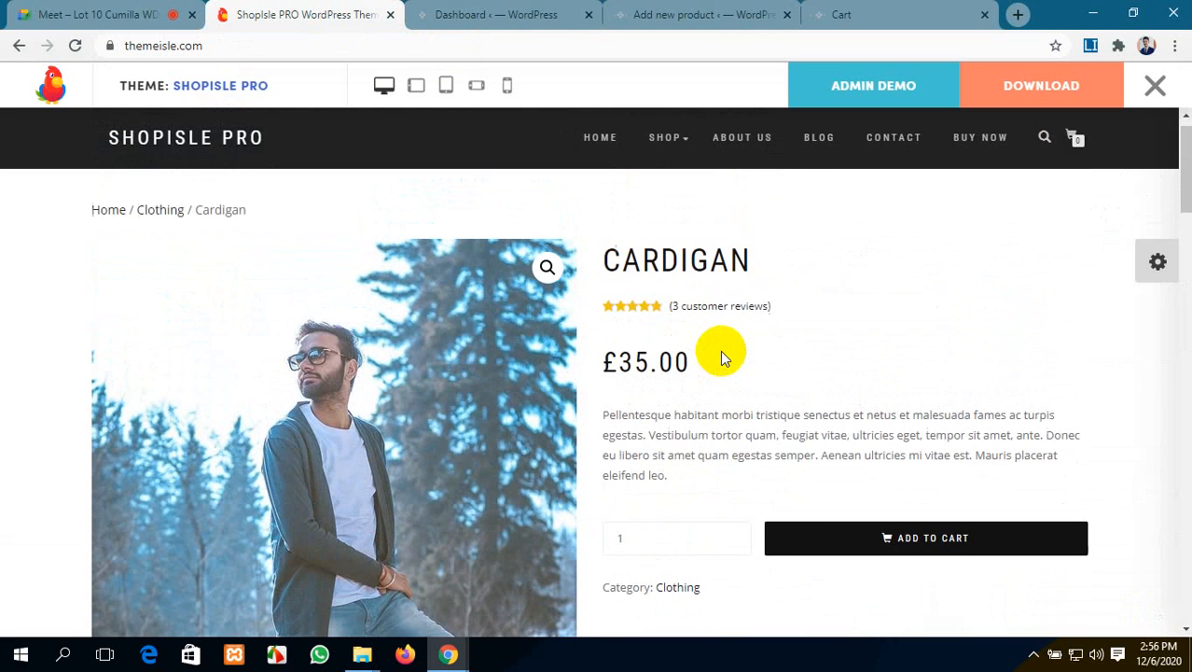
{"action": "left_click_drag", "start_coordinate": [746, 285], "coordinate": [608, 291]}
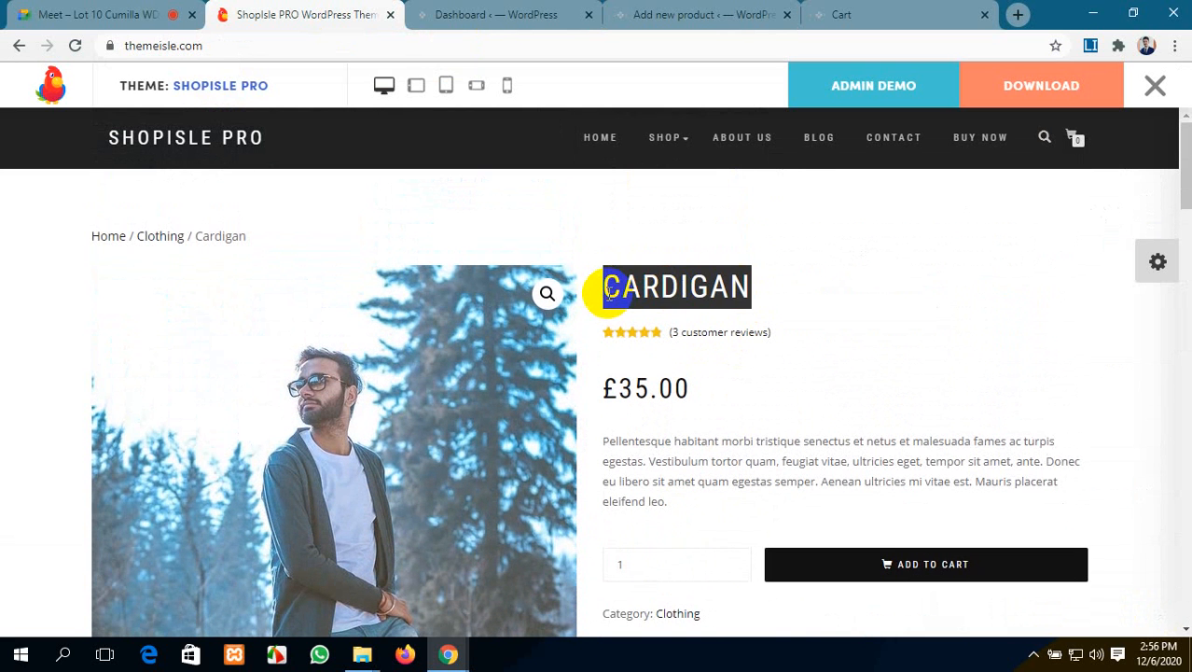
{"action": "left_click", "coordinate": [734, 13]}
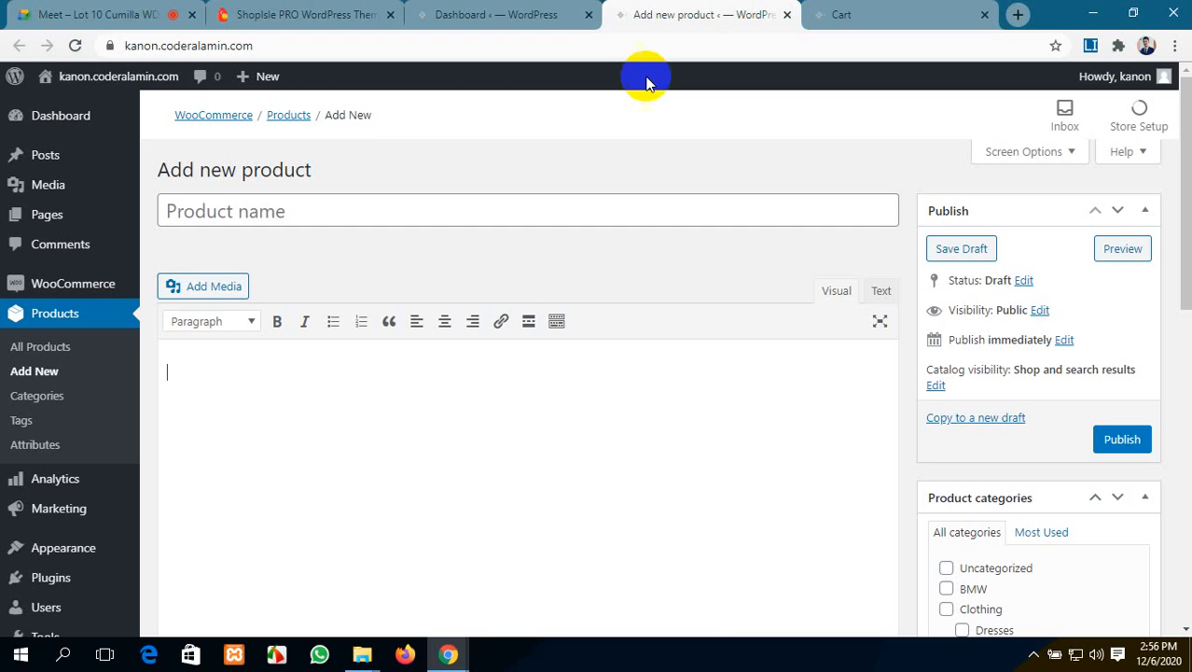
{"action": "left_click", "coordinate": [359, 206]}
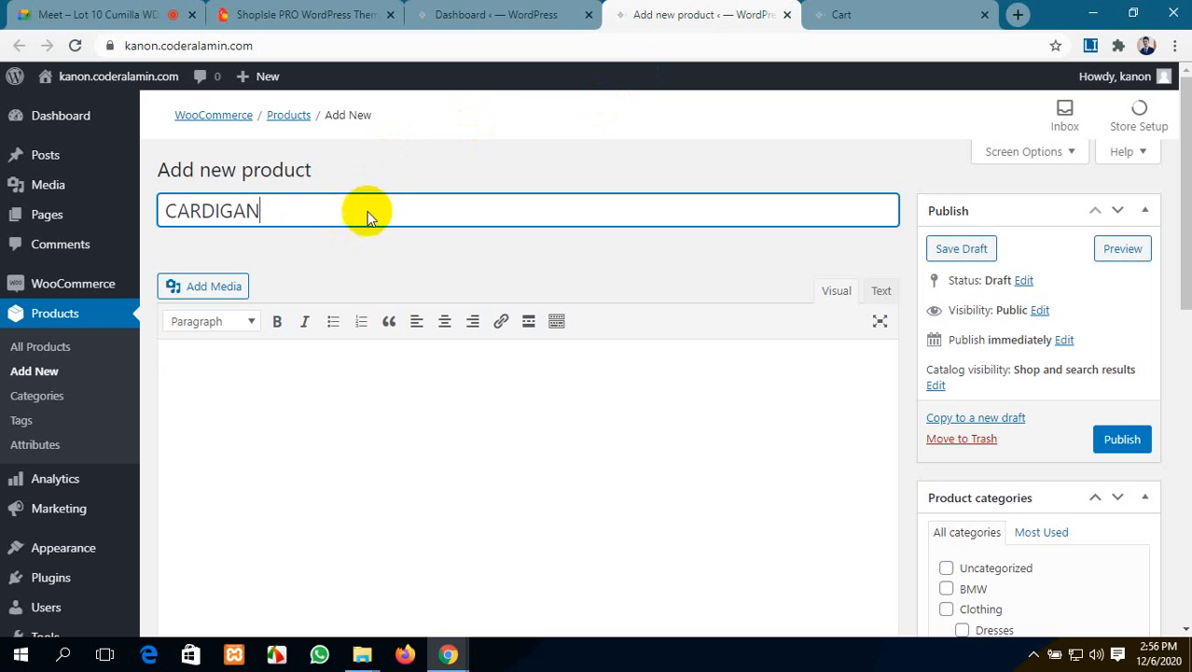
Step: Copy the Cardigan's description paragraph from the theme demo and paste it four times into the new product's main description
{"action": "left_click", "coordinate": [314, 11]}
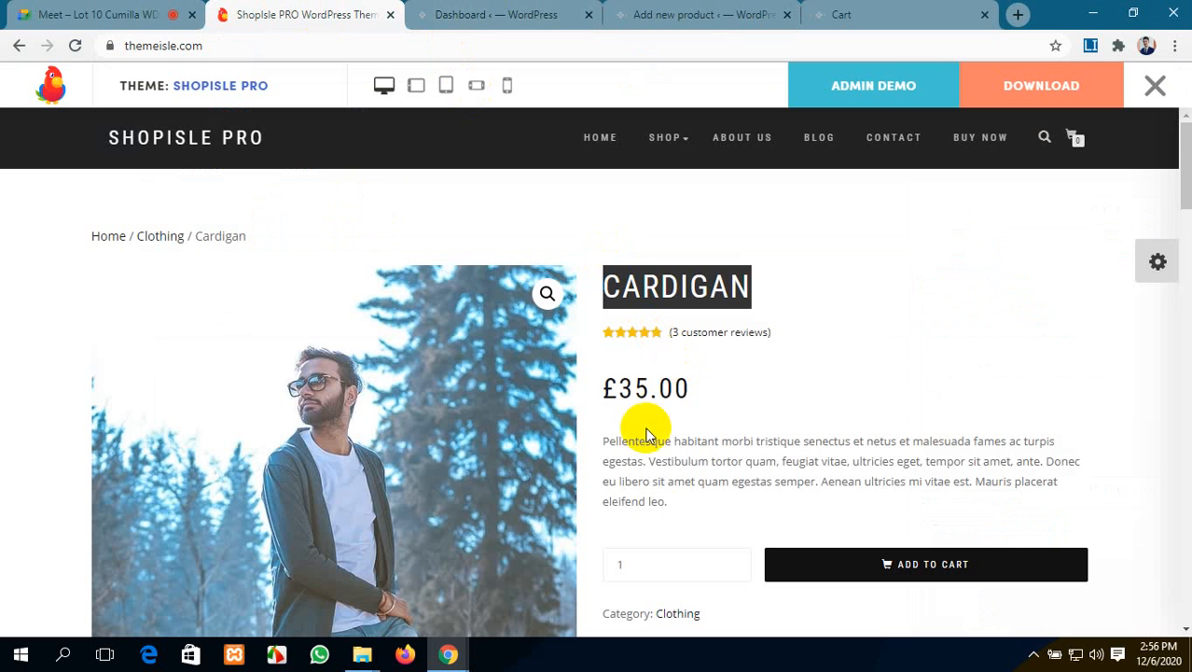
{"action": "left_click_drag", "start_coordinate": [668, 508], "coordinate": [604, 445]}
{"action": "key", "text": "ctrl+c"}
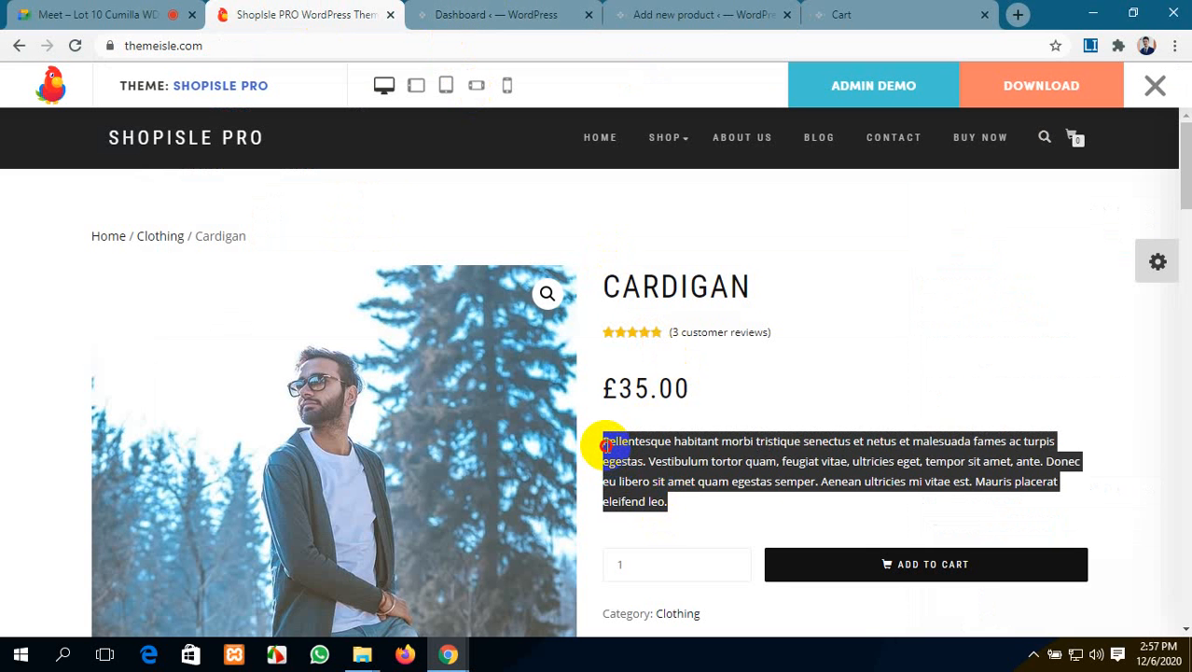
{"action": "left_click", "coordinate": [678, 12]}
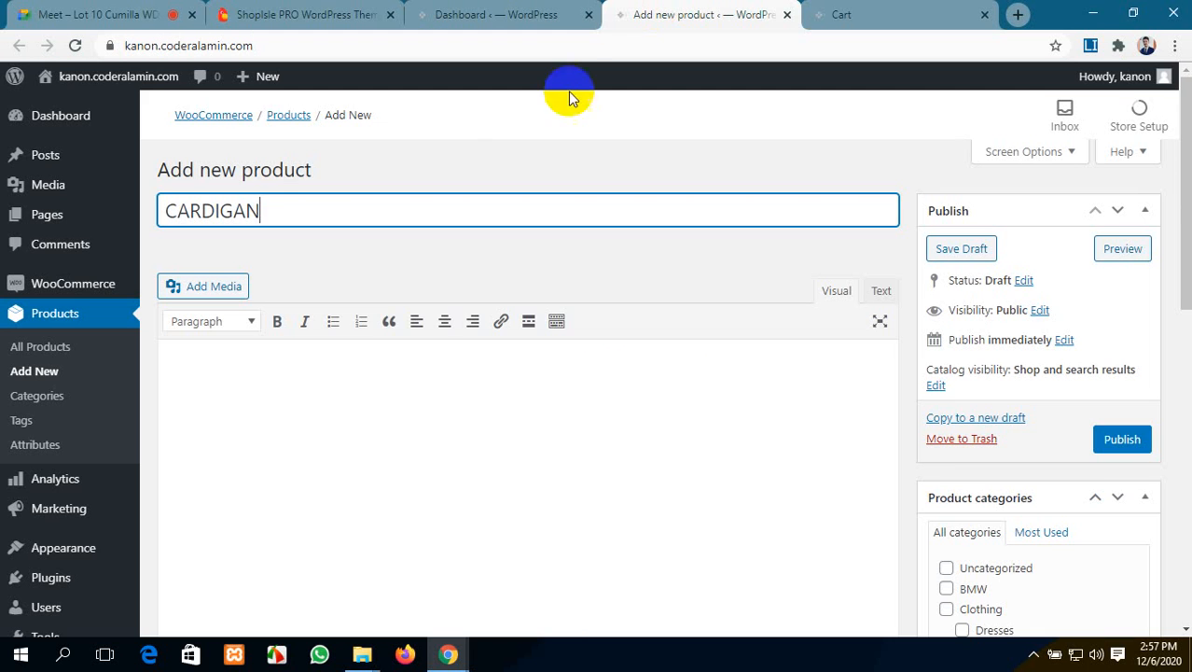
{"action": "left_click", "coordinate": [386, 401]}
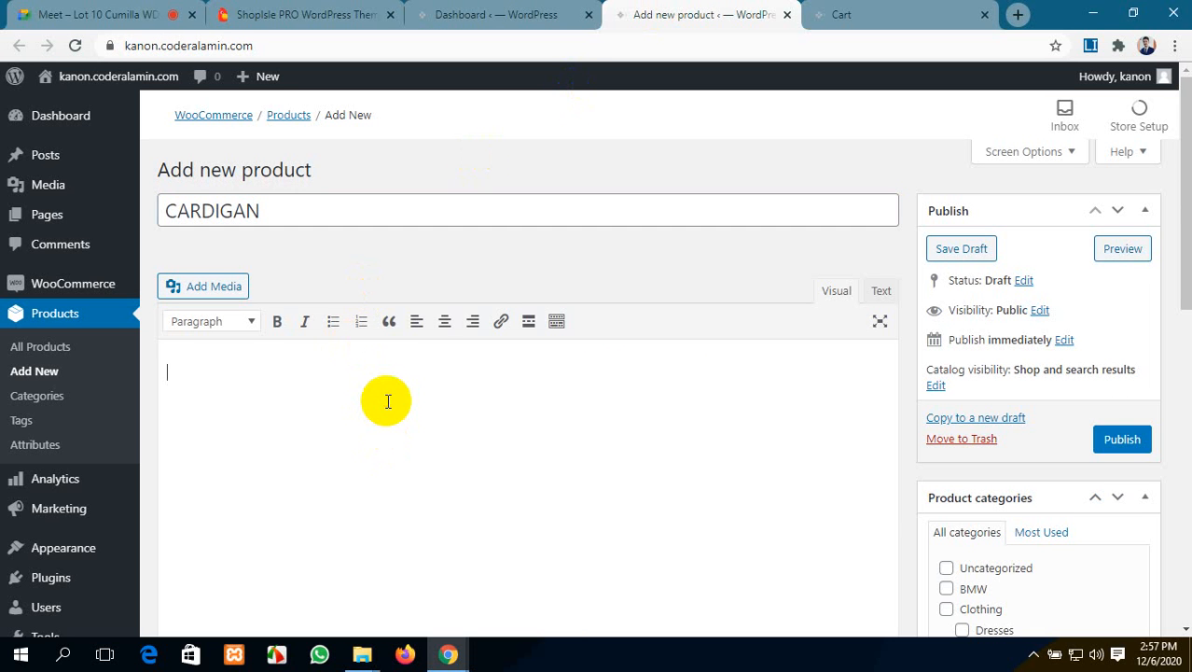
{"action": "key", "text": "ctrl+v"}
{"action": "key", "text": "ctrl+v"}
{"action": "key", "text": "ctrl+v"}
{"action": "key", "text": "ctrl+v"}
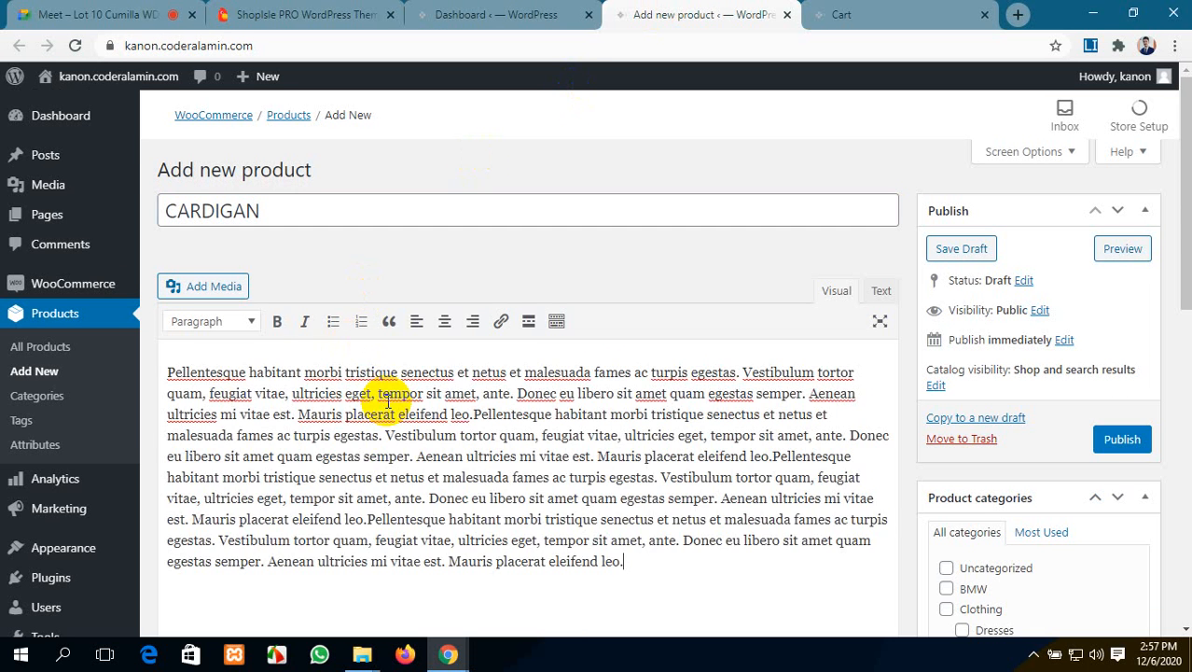
Step: Paste the copied description paragraph once into the product short description
{"action": "scroll", "coordinate": [387, 408], "scroll_direction": "down", "scroll_amount": 5}
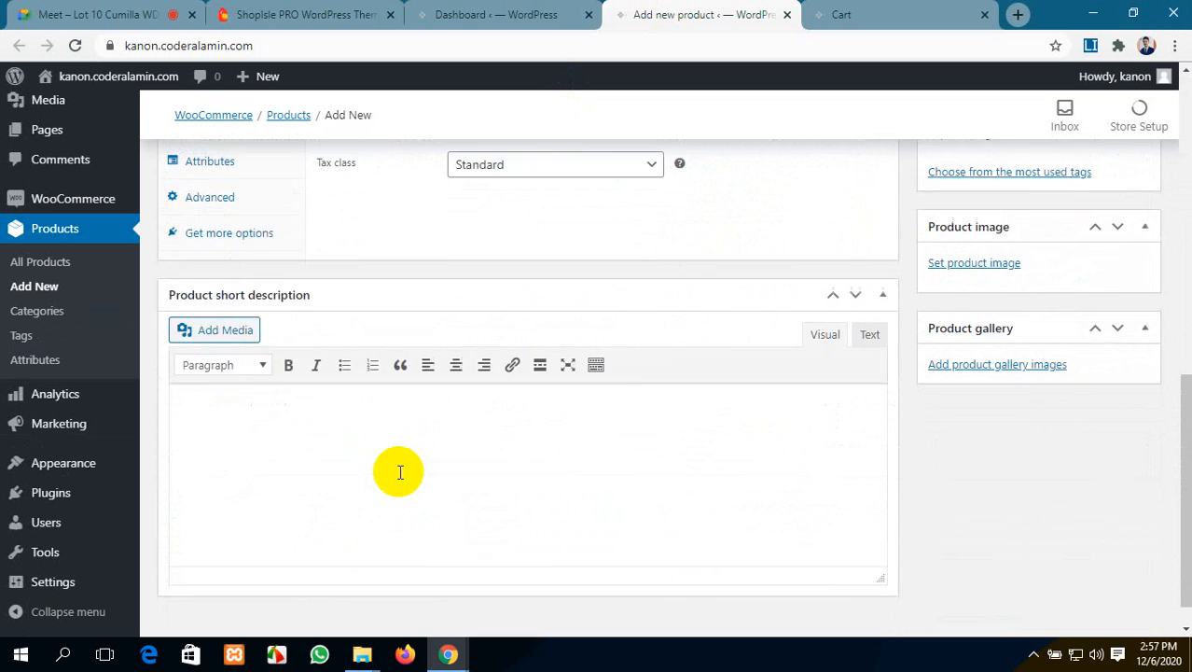
{"action": "left_click", "coordinate": [404, 455]}
{"action": "key", "text": "ctrl+v"}
Step: Keep the product non-virtual and set its regular price to 3500 and its sale price to 3300
{"action": "scroll", "coordinate": [403, 455], "scroll_direction": "up", "scroll_amount": 4}
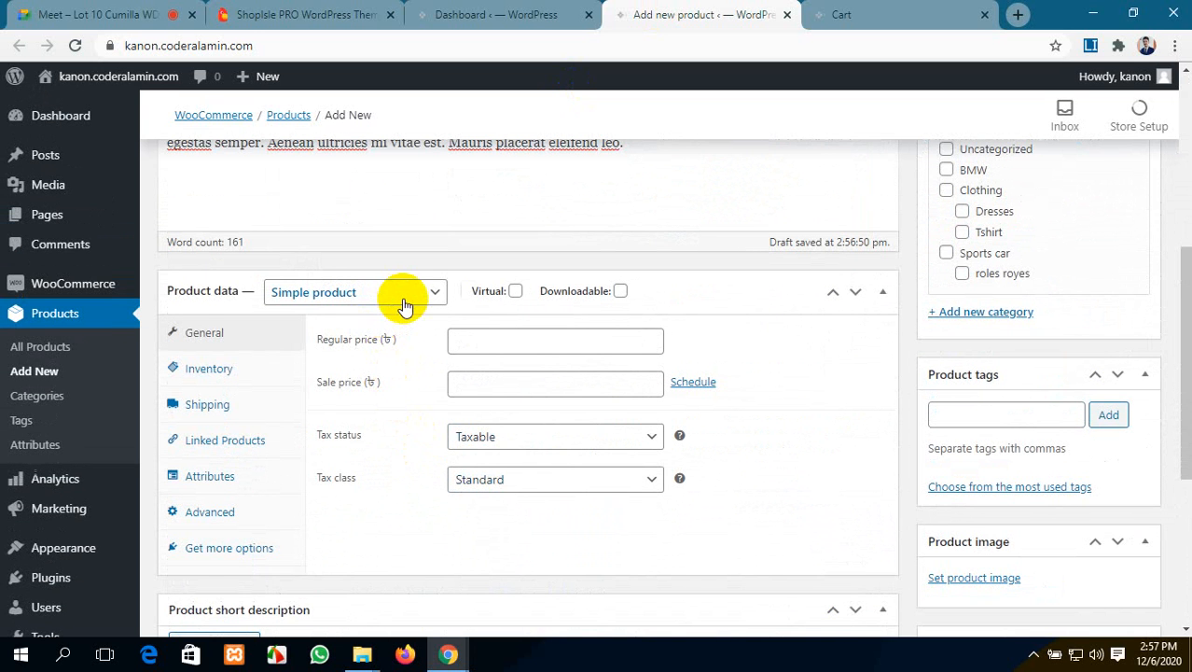
{"action": "left_click", "coordinate": [515, 291]}
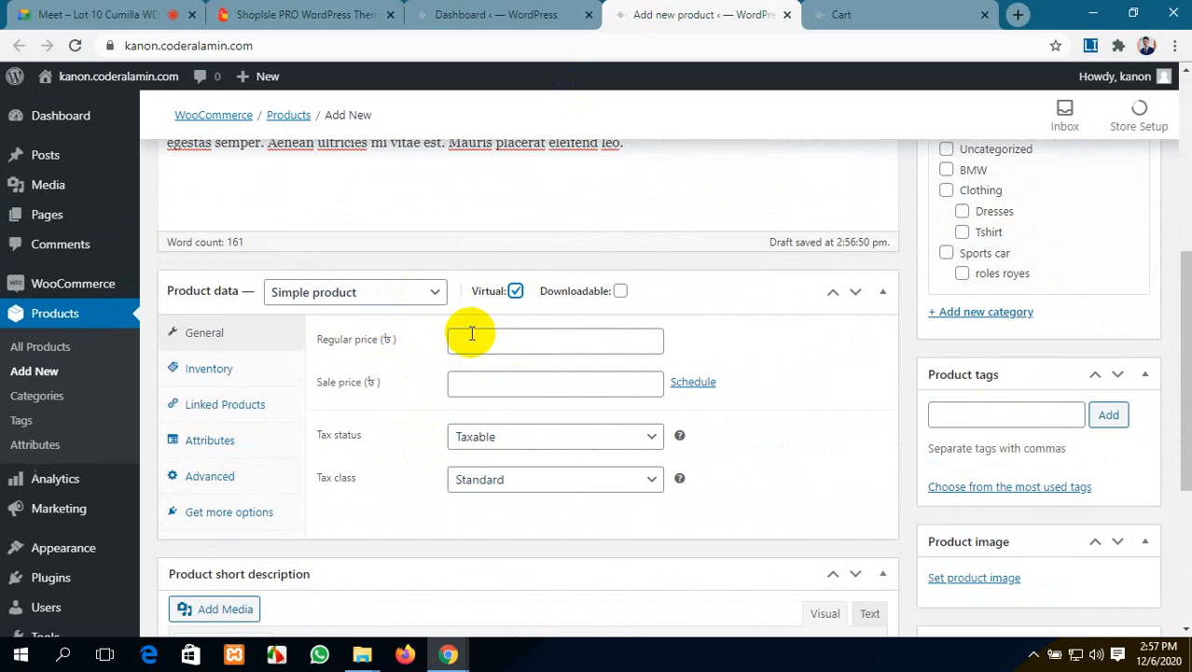
{"action": "left_click", "coordinate": [514, 291]}
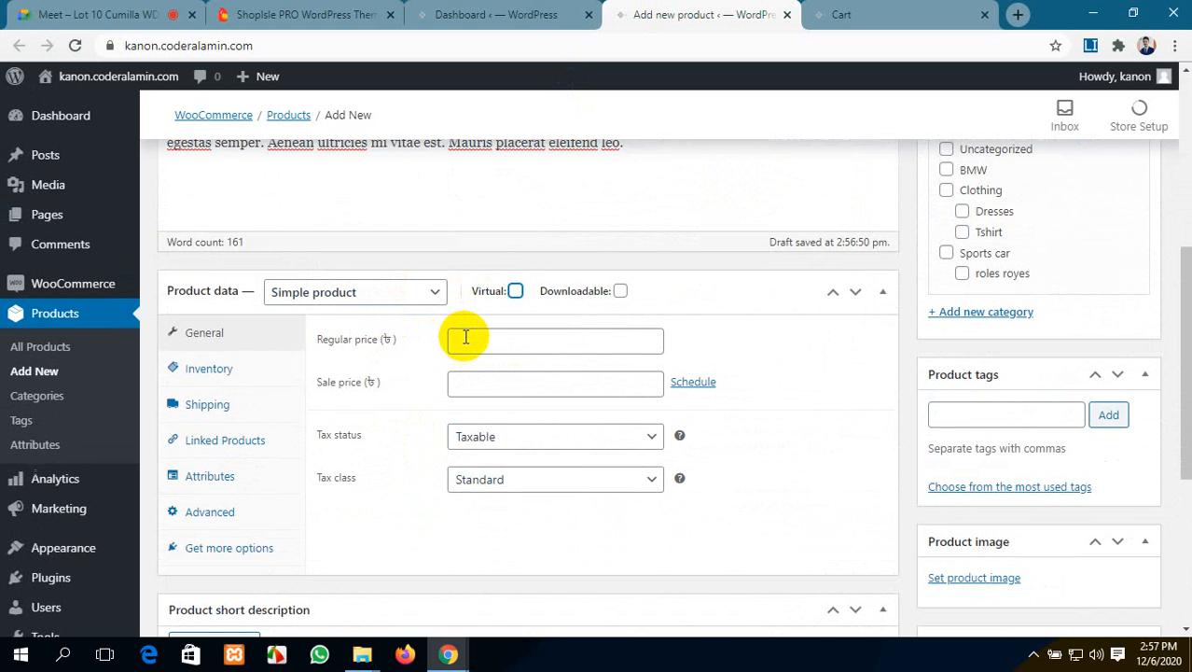
{"action": "type", "text": "33"}
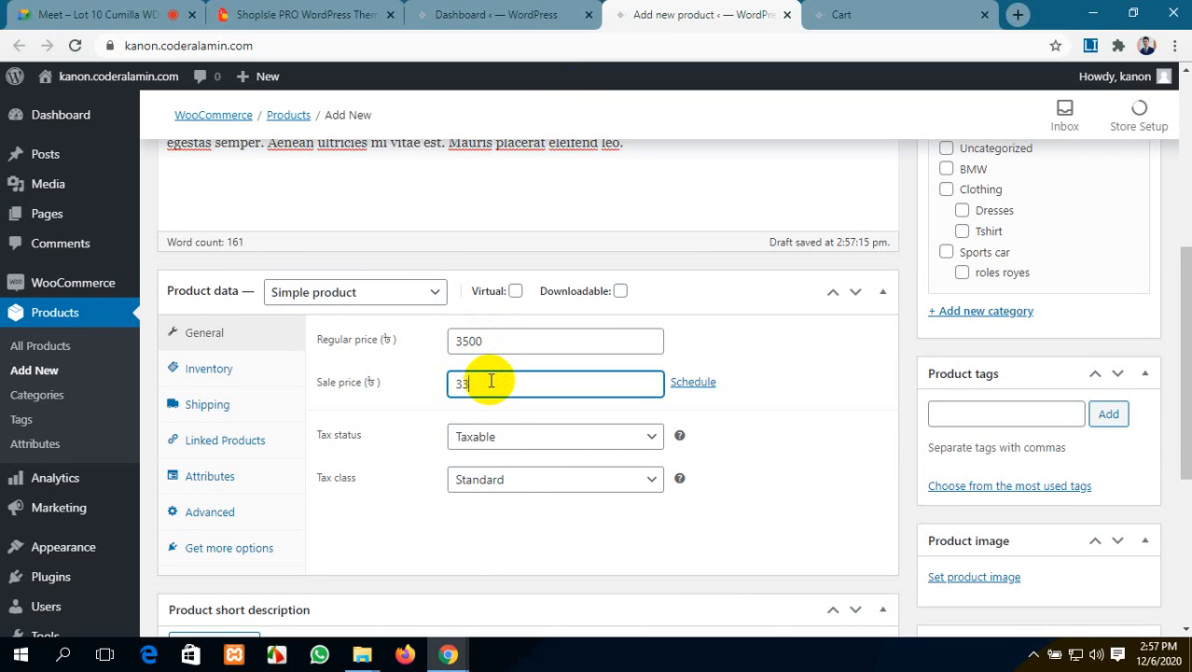
{"action": "left_click", "coordinate": [491, 381]}
{"action": "type", "text": "3300"}
Step: Schedule the sale price from 2020-12-01 to 2020-12-31
{"action": "left_click", "coordinate": [686, 382]}
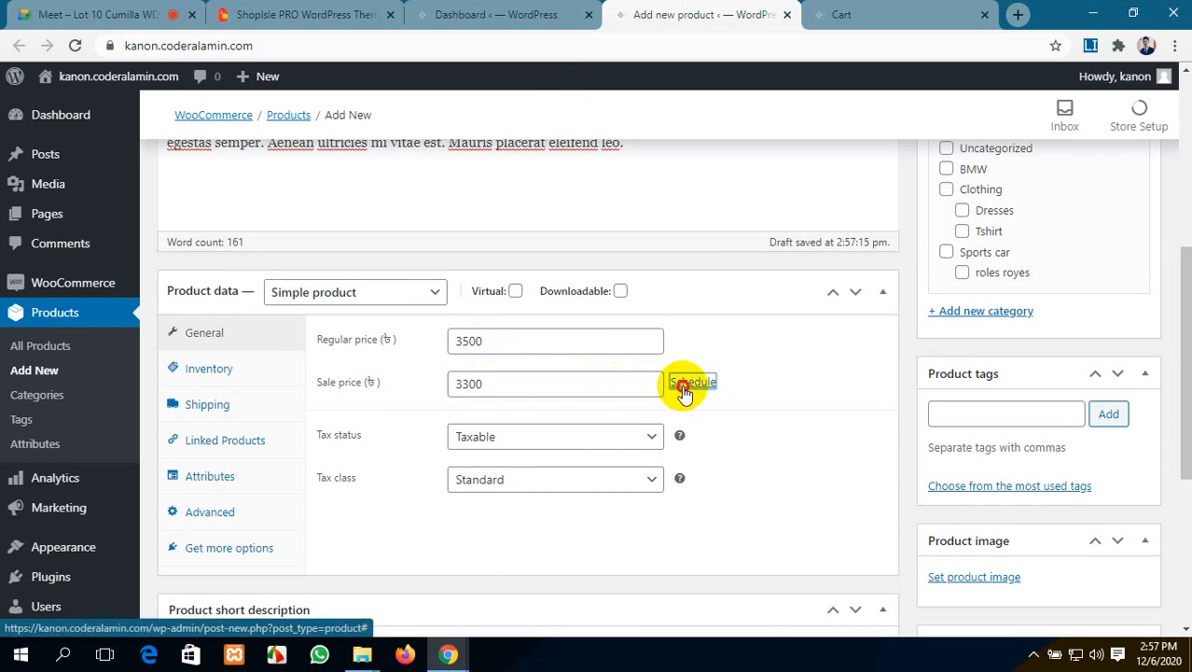
{"action": "left_click", "coordinate": [533, 427]}
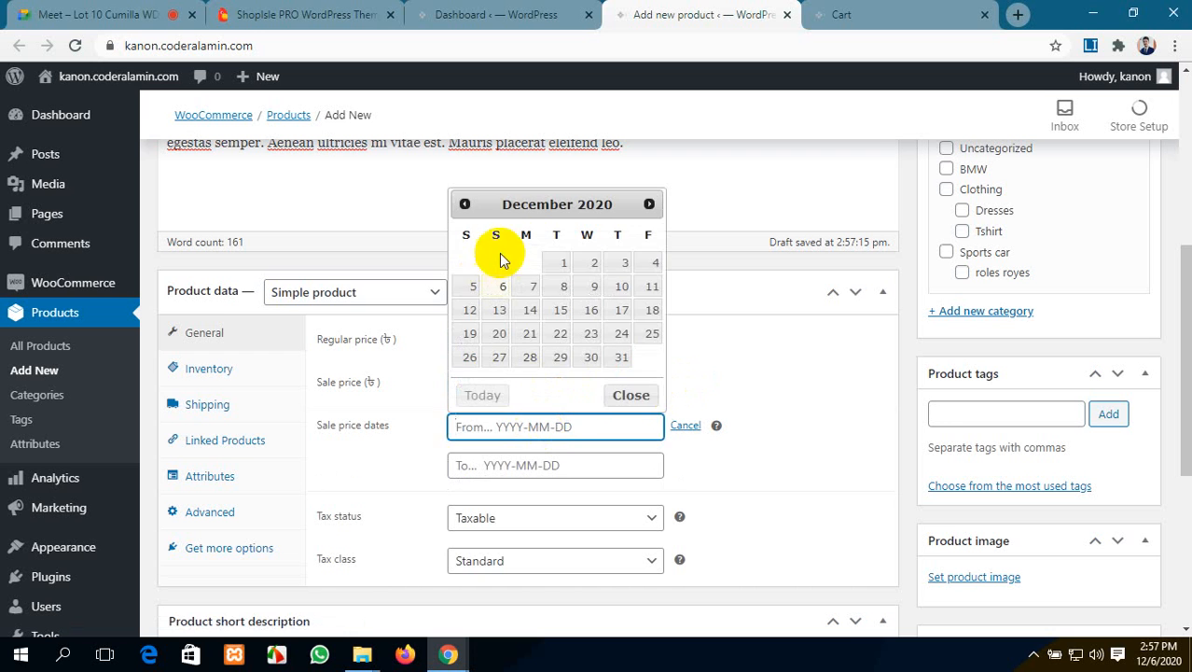
{"action": "left_click", "coordinate": [564, 266]}
{"action": "left_click", "coordinate": [541, 464]}
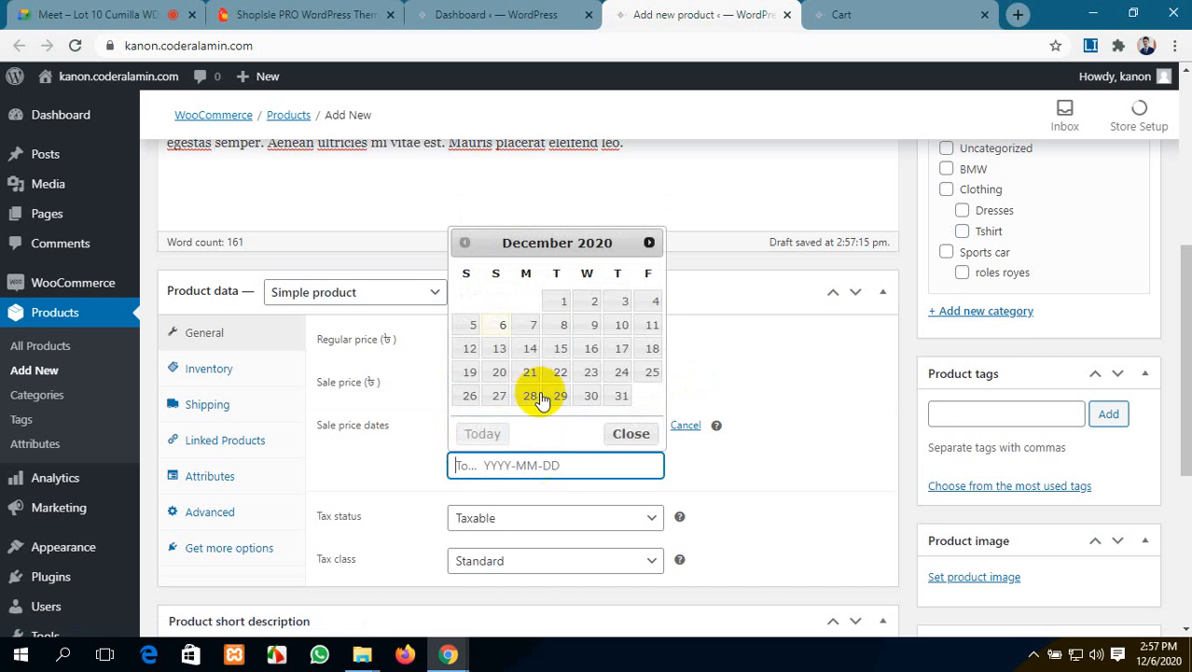
{"action": "left_click", "coordinate": [620, 396]}
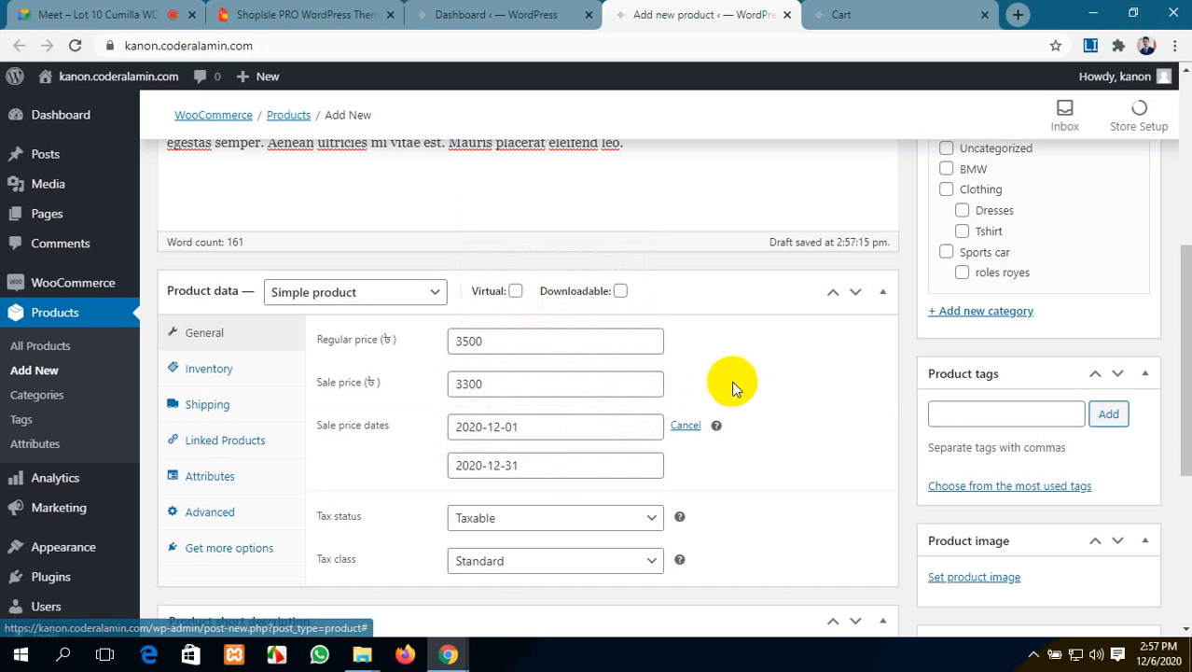
Step: Review the product's shipping settings and the upsell and cross-sell fields of its linked products
{"action": "scroll", "coordinate": [658, 381], "scroll_direction": "down", "scroll_amount": 3}
{"action": "scroll", "coordinate": [670, 360], "scroll_direction": "up", "scroll_amount": 2}
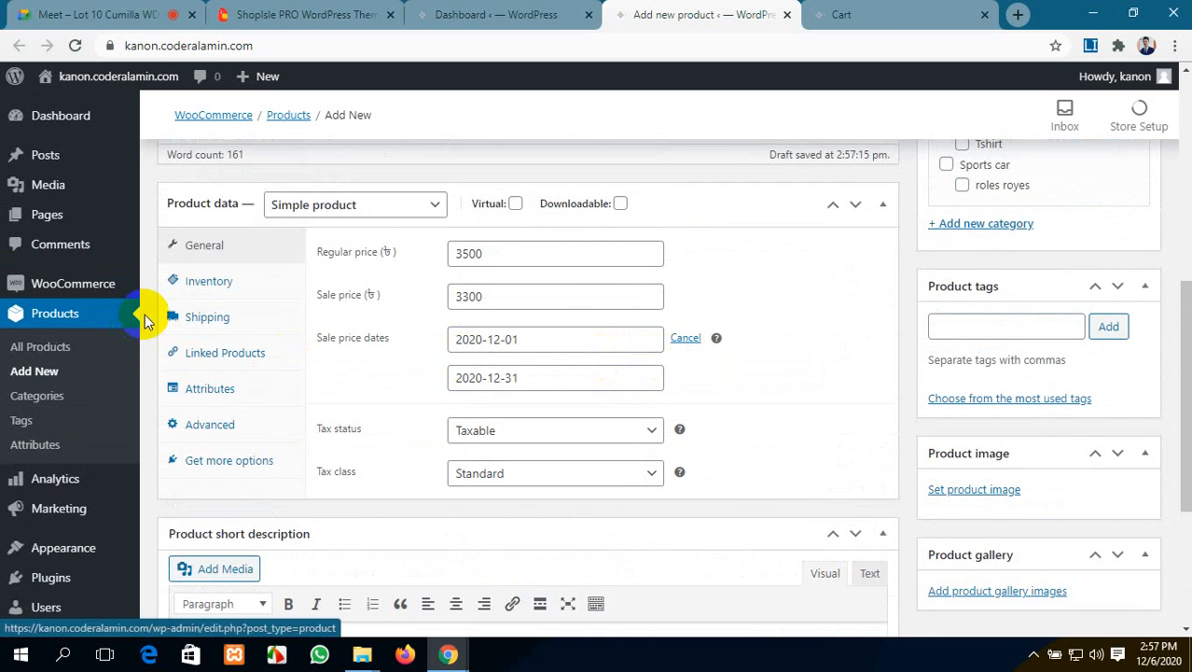
{"action": "left_click", "coordinate": [234, 327]}
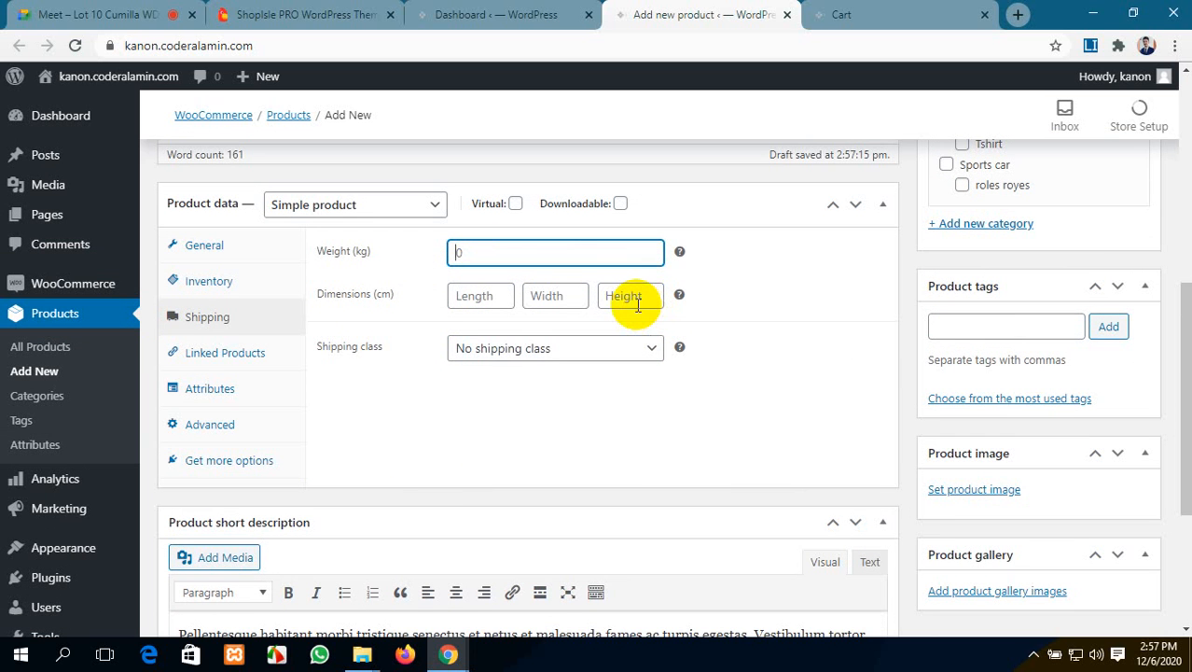
{"action": "left_click", "coordinate": [215, 351]}
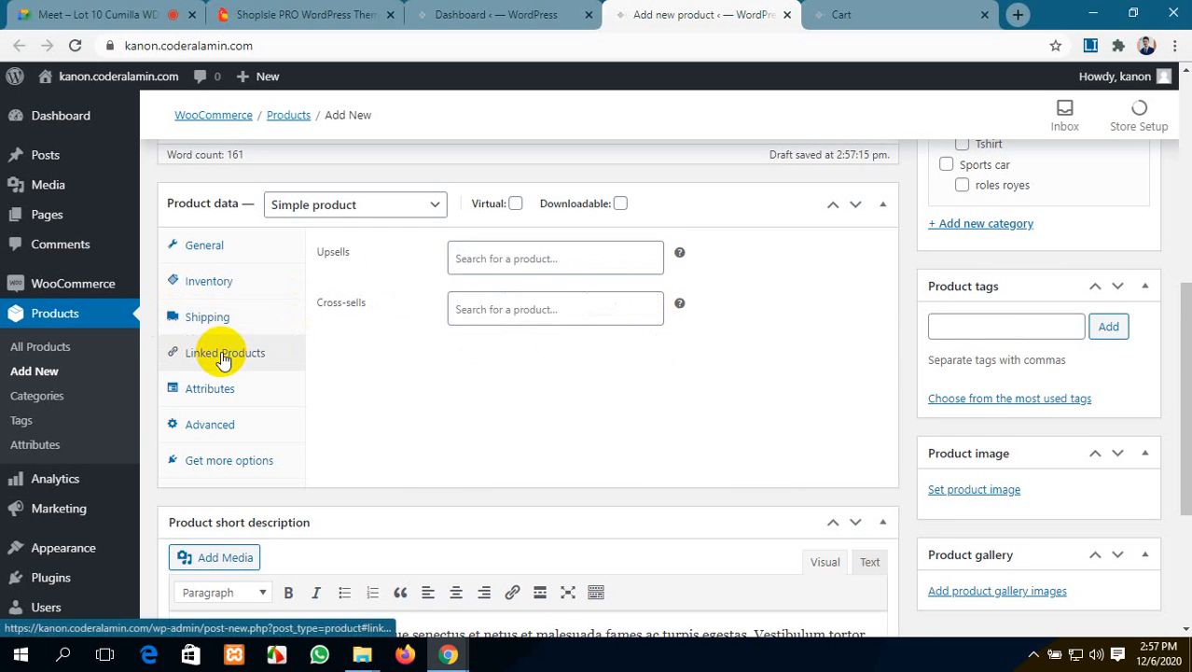
{"action": "left_click", "coordinate": [510, 256]}
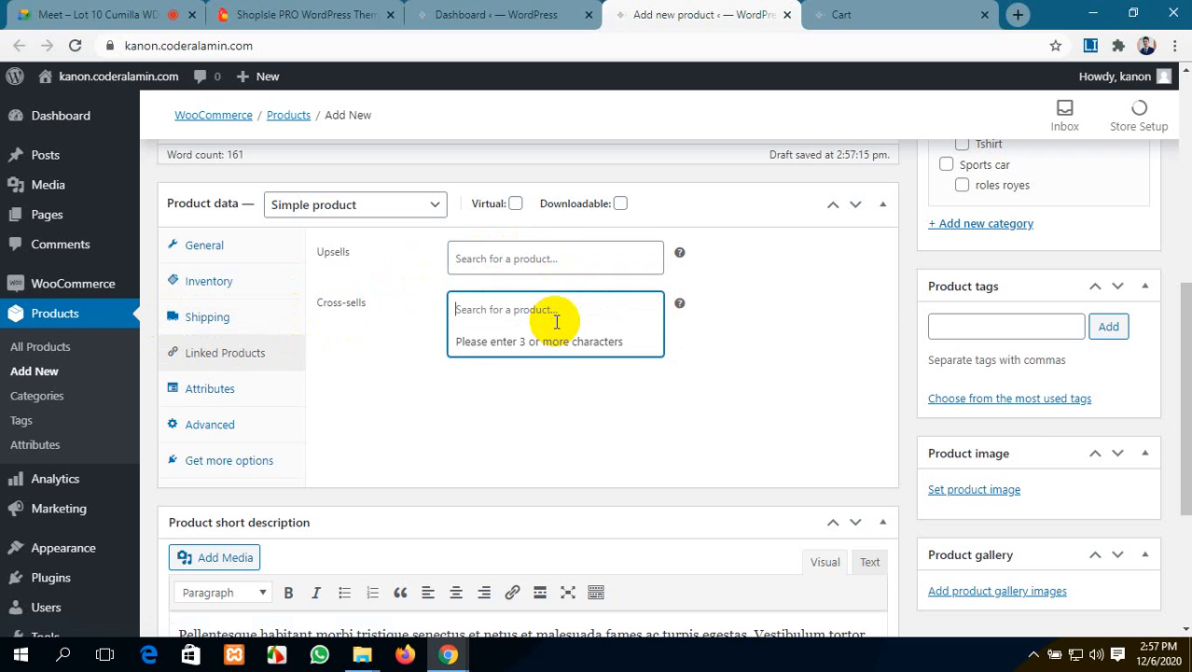
{"action": "left_click", "coordinate": [559, 258]}
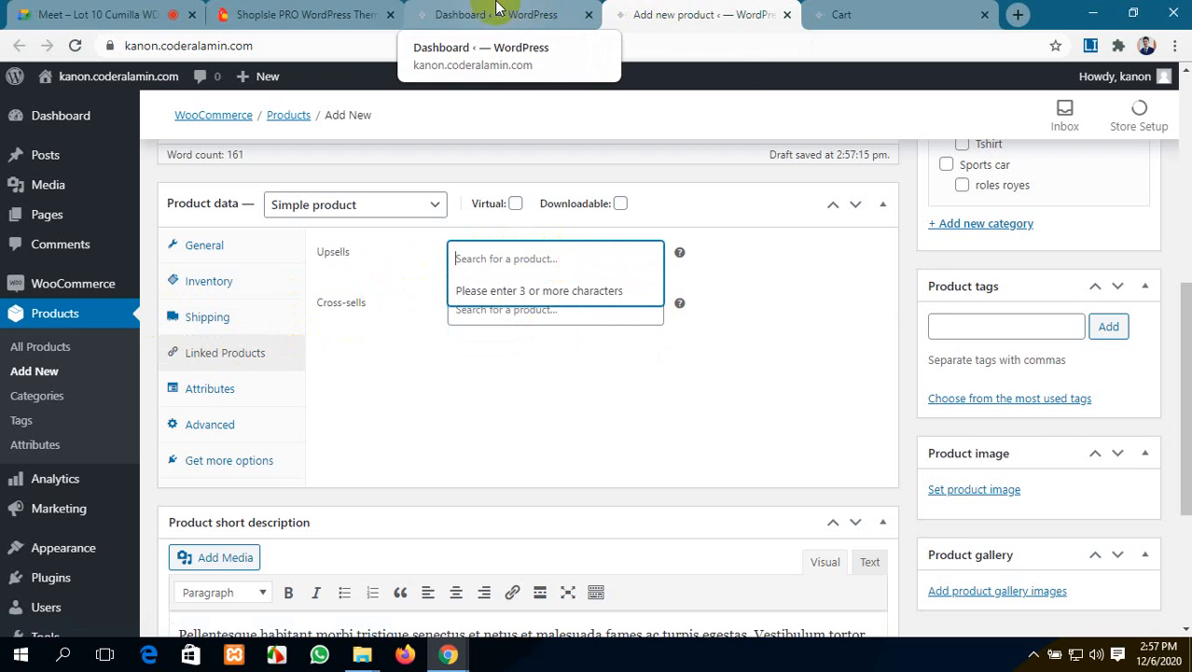
Step: Add BLUE SWEATER as an upsell for the new product, copying its name from the store's cart page
{"action": "left_click", "coordinate": [850, 13]}
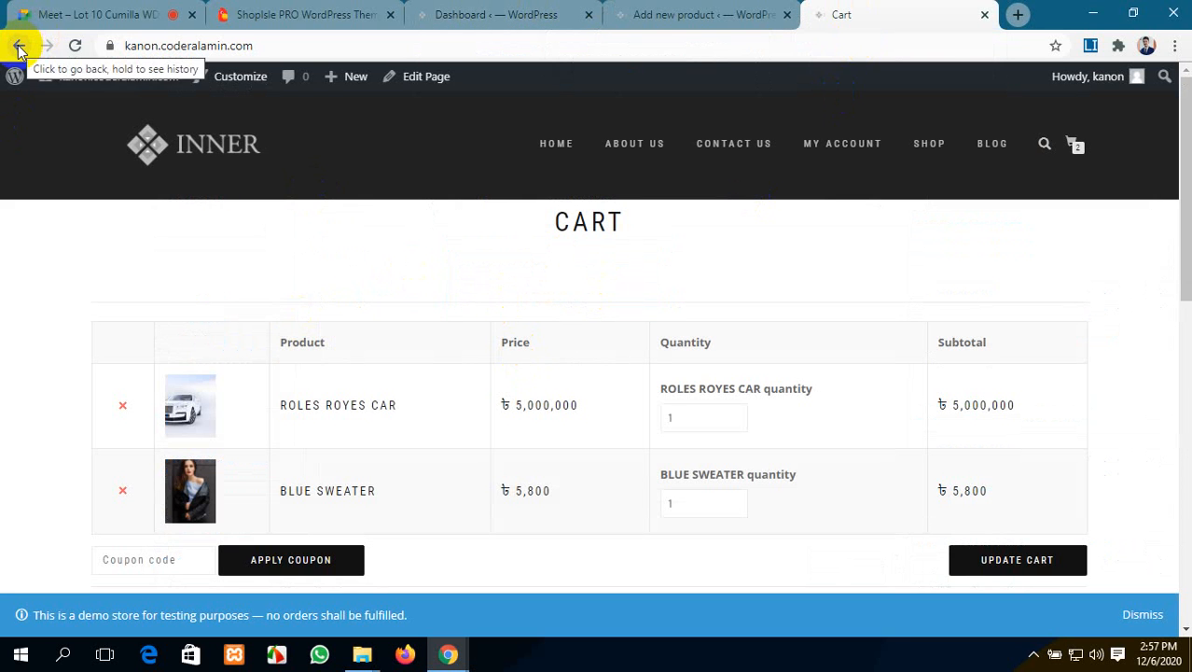
{"action": "scroll", "coordinate": [373, 340], "scroll_direction": "down", "scroll_amount": 3}
{"action": "scroll", "coordinate": [421, 462], "scroll_direction": "down", "scroll_amount": 3}
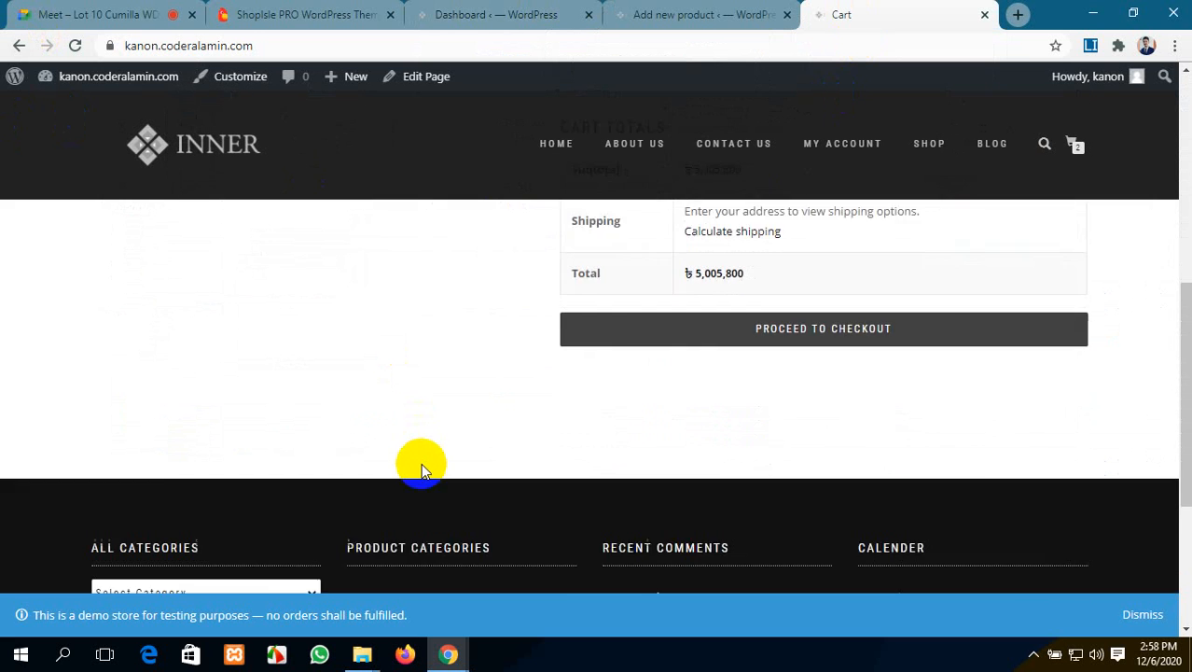
{"action": "scroll", "coordinate": [415, 407], "scroll_direction": "up", "scroll_amount": 6}
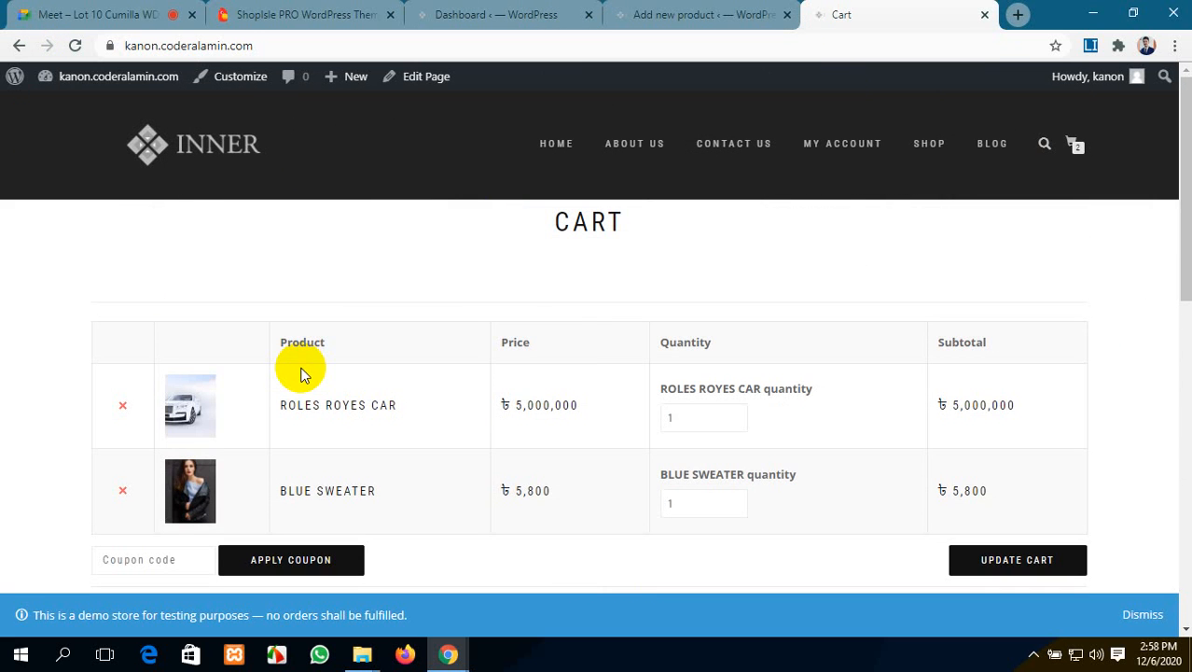
{"action": "left_click", "coordinate": [692, 11]}
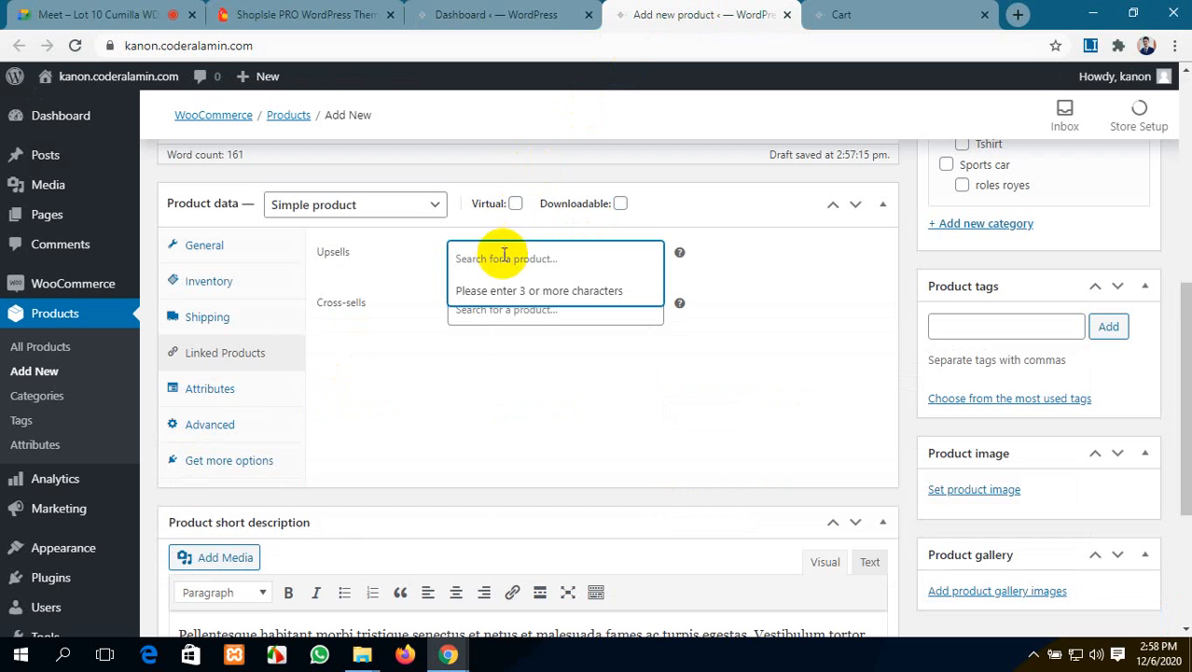
{"action": "left_click", "coordinate": [860, 11]}
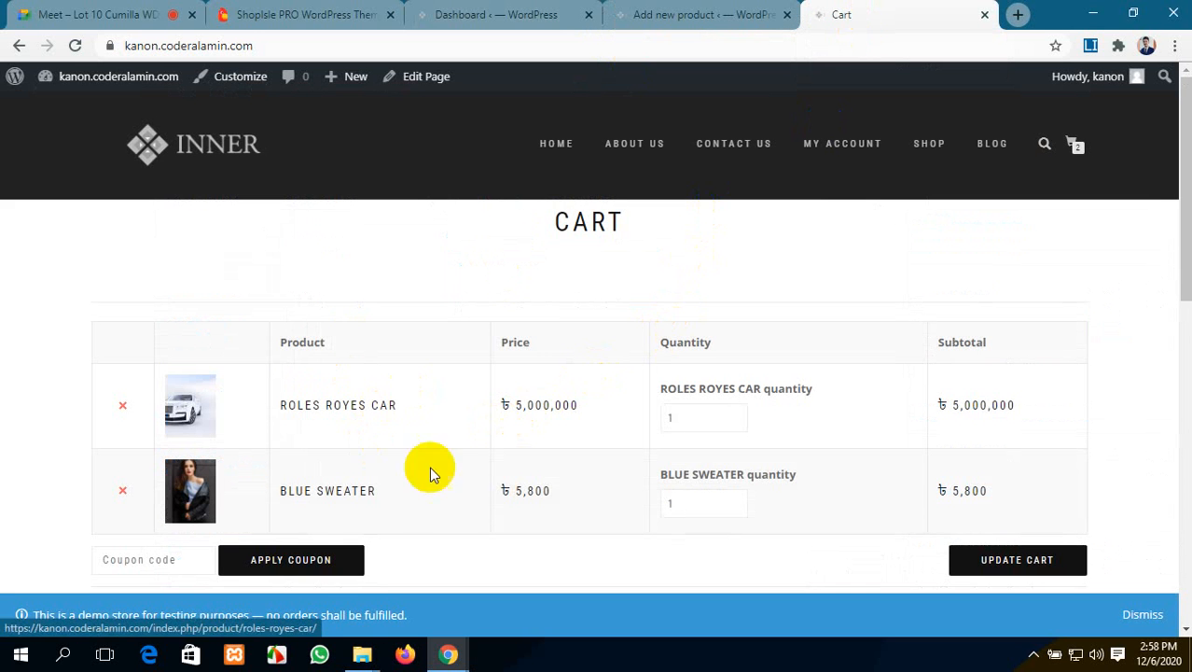
{"action": "left_click_drag", "start_coordinate": [378, 497], "coordinate": [276, 496]}
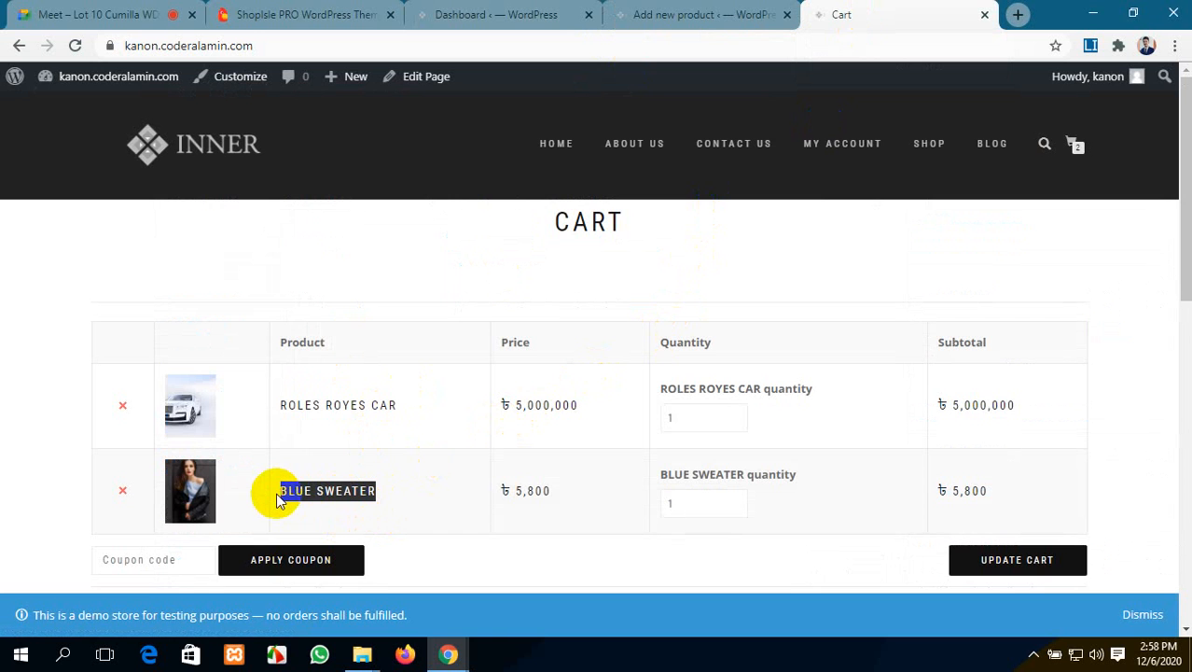
{"action": "left_click", "coordinate": [684, 11]}
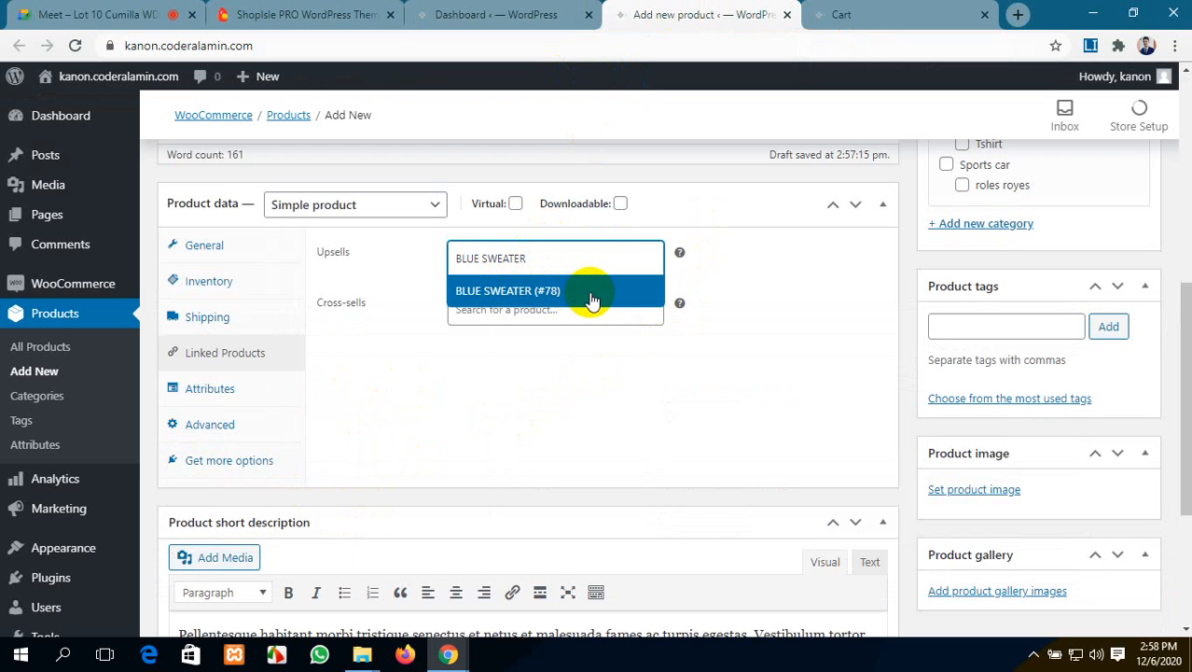
{"action": "left_click", "coordinate": [592, 297]}
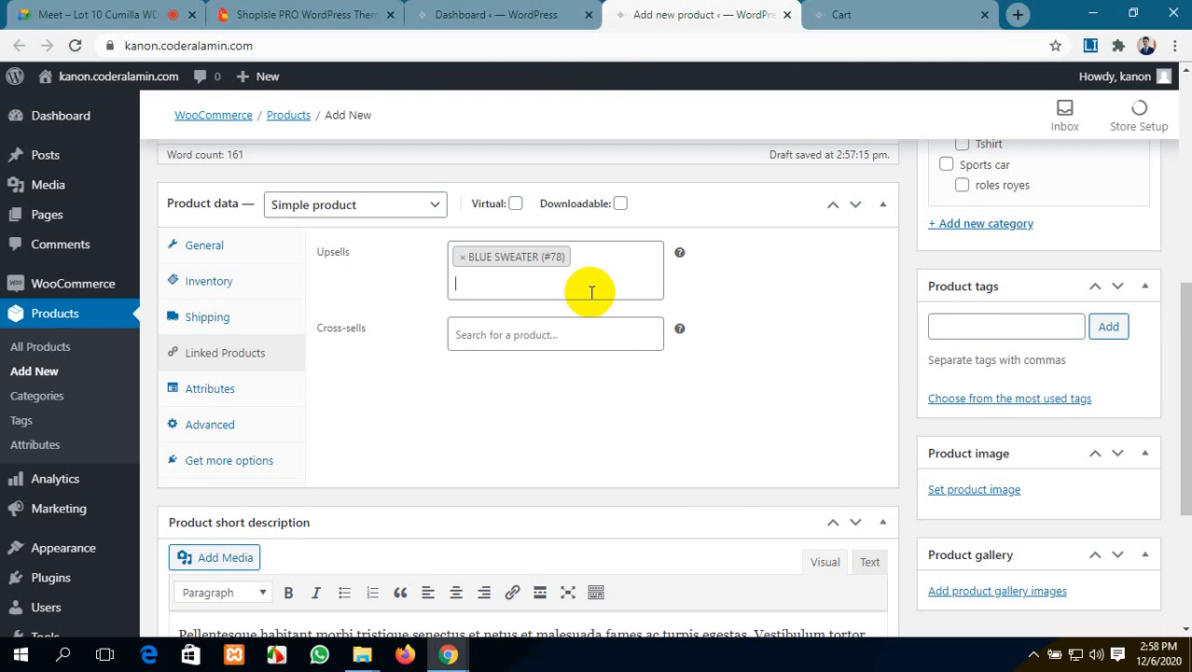
Step: Add ROLES ROYES CAR as a cross-sell for the new product, copying its name from the store's cart page
{"action": "left_click", "coordinate": [594, 338]}
{"action": "left_click", "coordinate": [876, 12]}
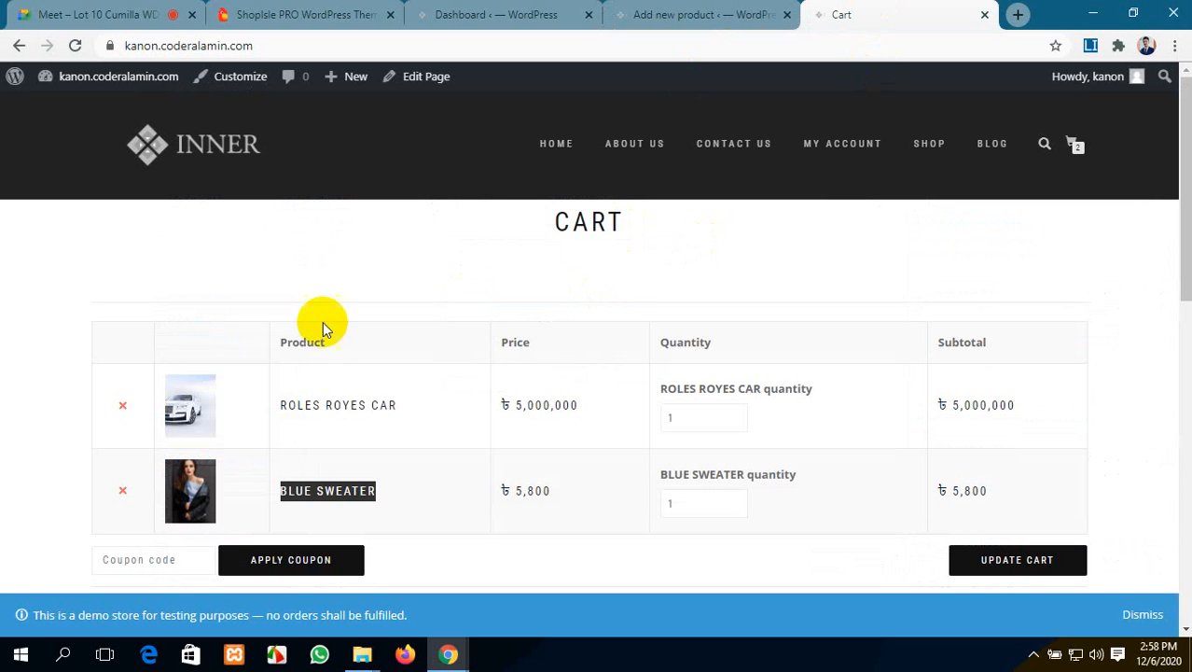
{"action": "left_click", "coordinate": [468, 405]}
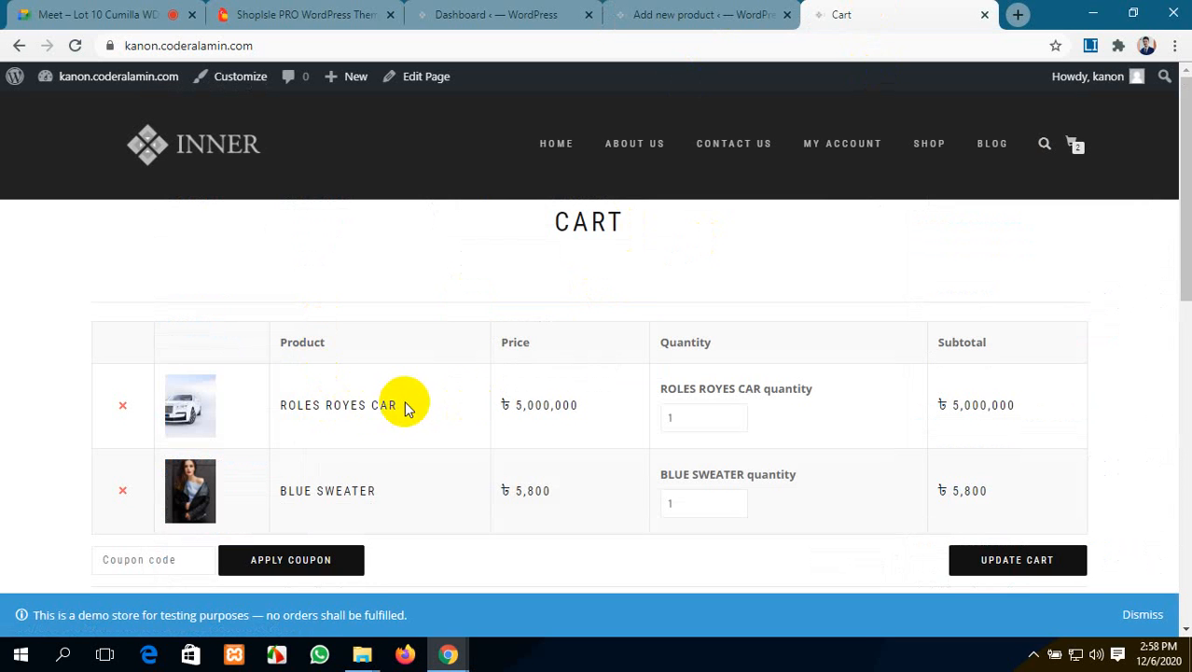
{"action": "left_click_drag", "start_coordinate": [389, 405], "coordinate": [267, 408]}
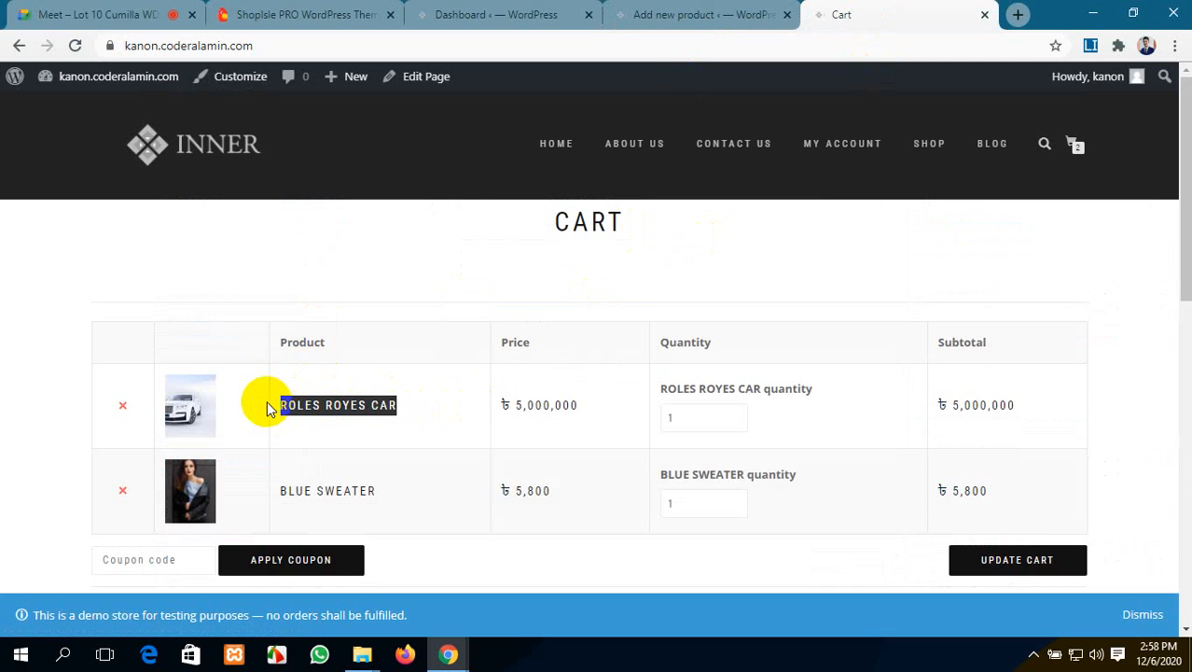
{"action": "left_click", "coordinate": [690, 14]}
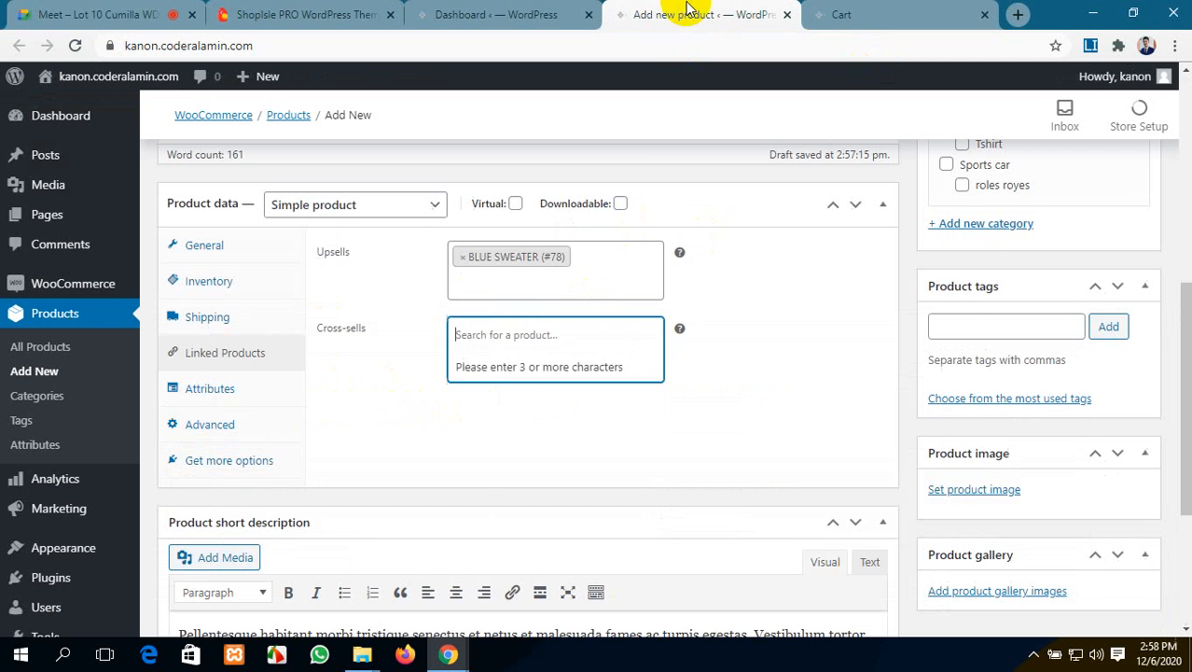
{"action": "left_click", "coordinate": [518, 326]}
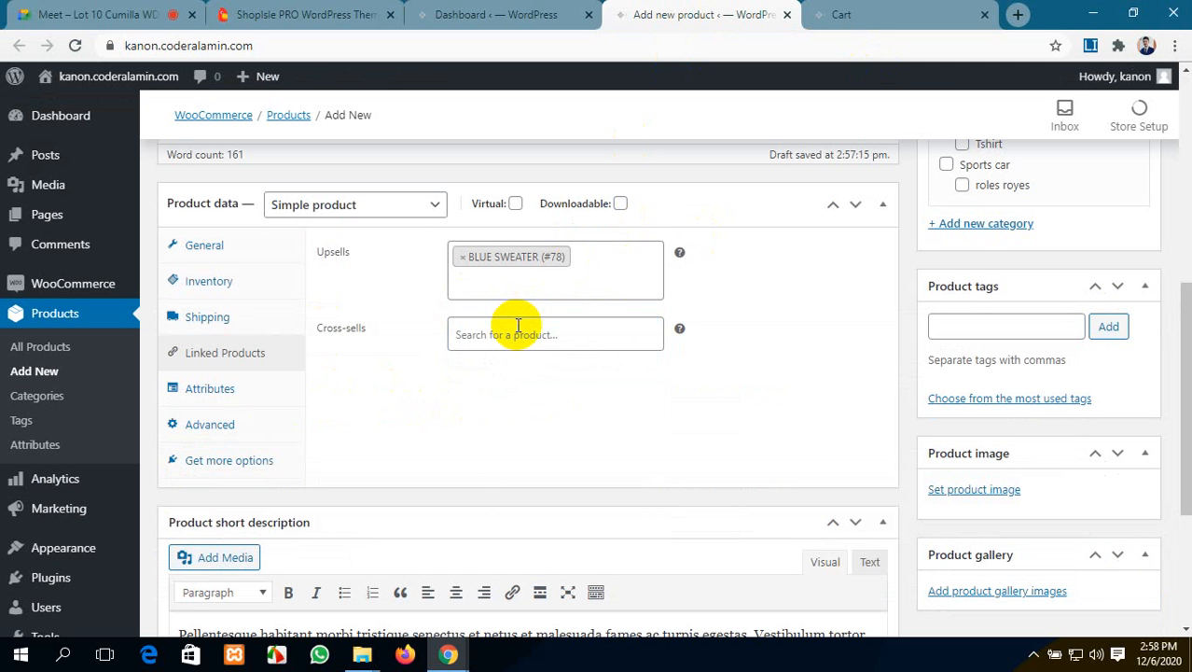
{"action": "left_click", "coordinate": [538, 334]}
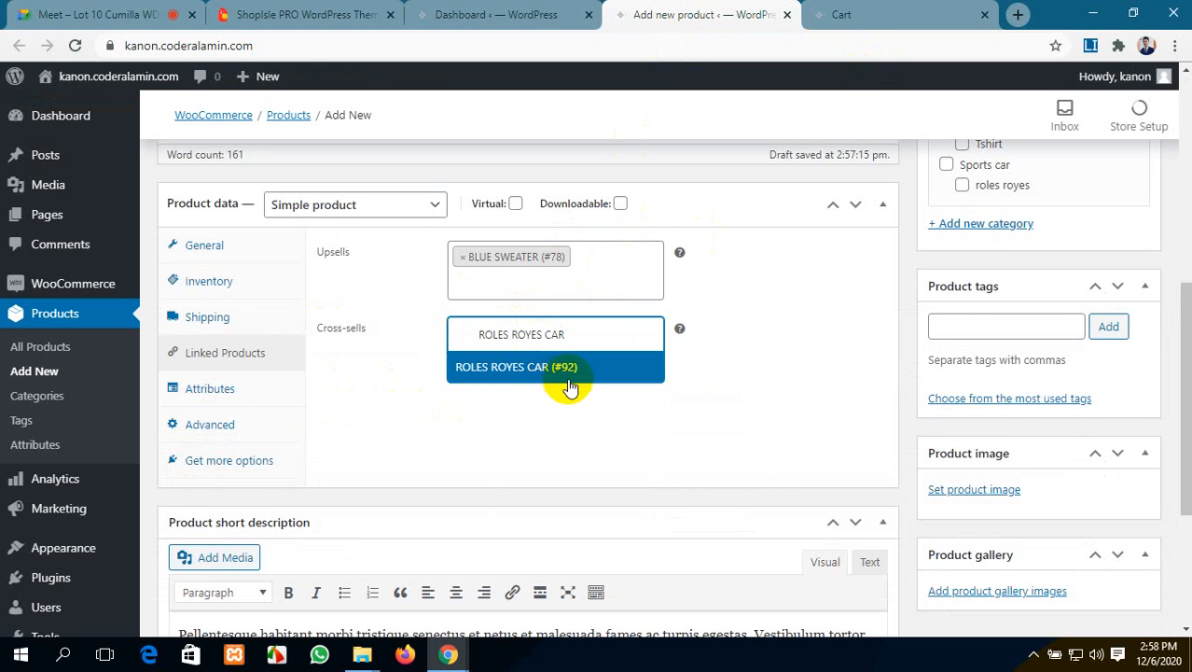
{"action": "left_click", "coordinate": [584, 373]}
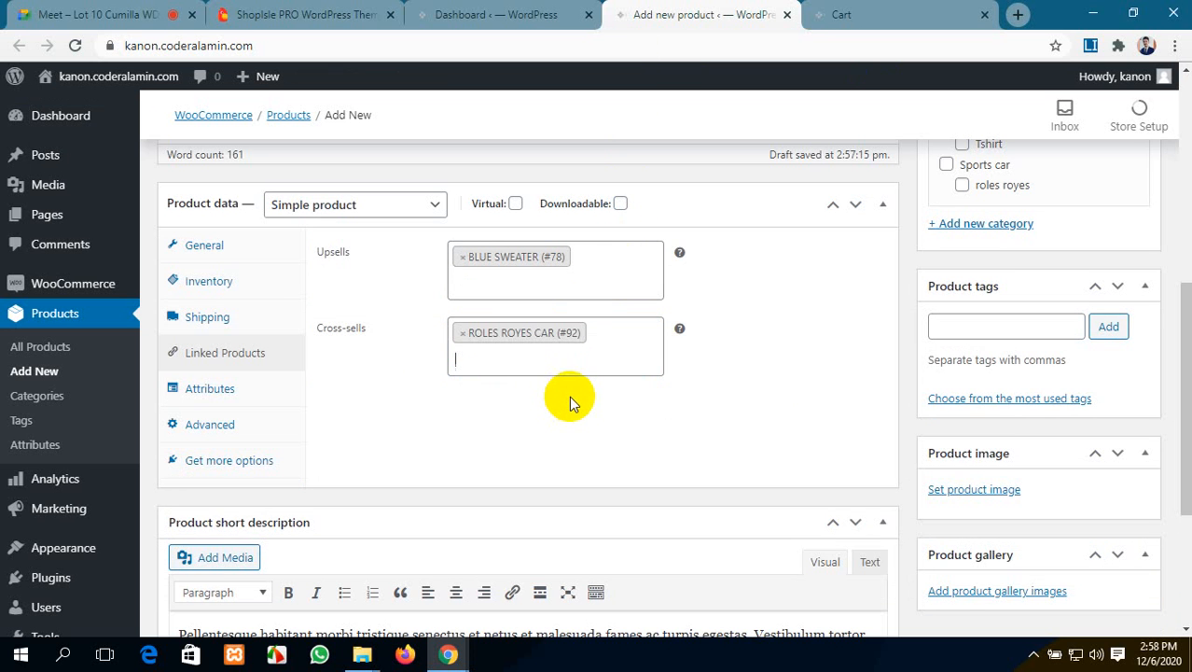
Step: Assign the new product to the Clothing category
{"action": "scroll", "coordinate": [571, 401], "scroll_direction": "up", "scroll_amount": 4}
{"action": "scroll", "coordinate": [572, 392], "scroll_direction": "down", "scroll_amount": 7}
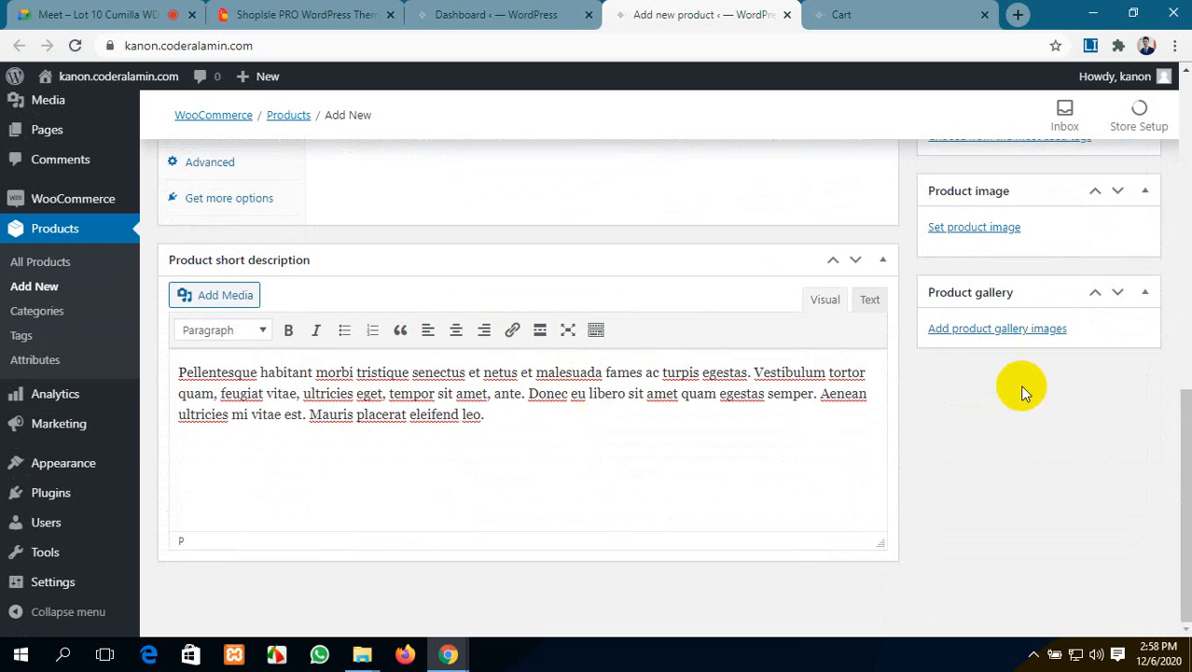
{"action": "scroll", "coordinate": [1020, 387], "scroll_direction": "up", "scroll_amount": 5}
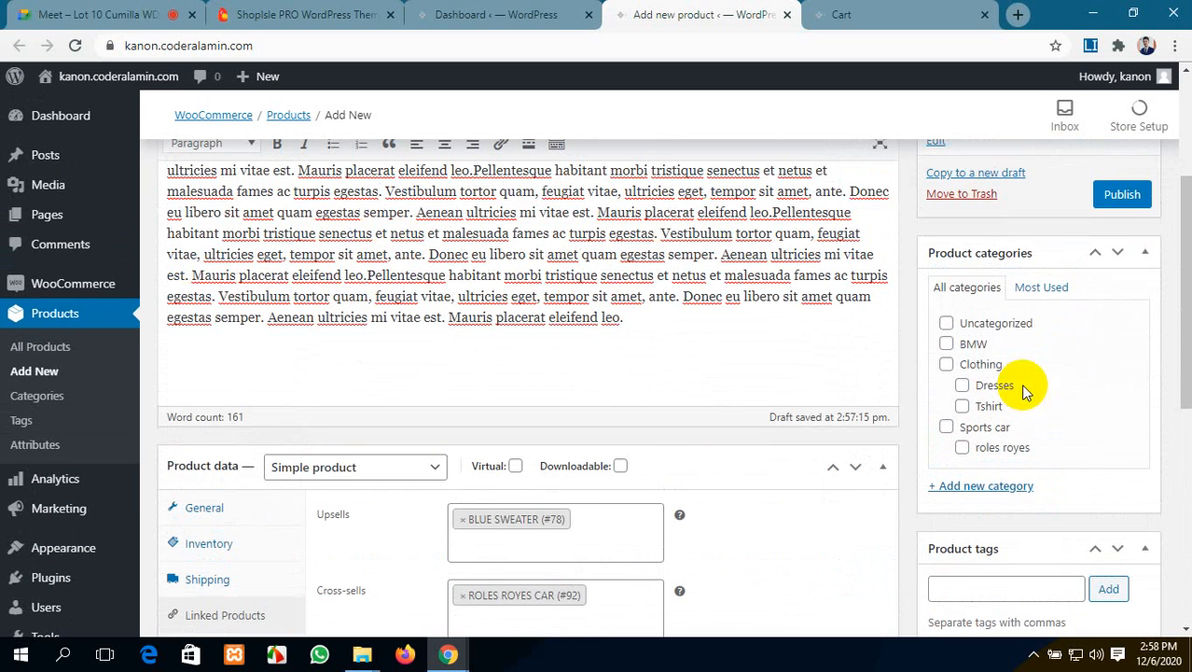
{"action": "left_click", "coordinate": [948, 366]}
Step: Upload man-3733330_1920.jpg, man-3733335_1920.jpg and man-3733336_1920.jpg from the Downloads folder and set man-3733330_1920.jpg as the product image
{"action": "scroll", "coordinate": [1016, 438], "scroll_direction": "down", "scroll_amount": 3}
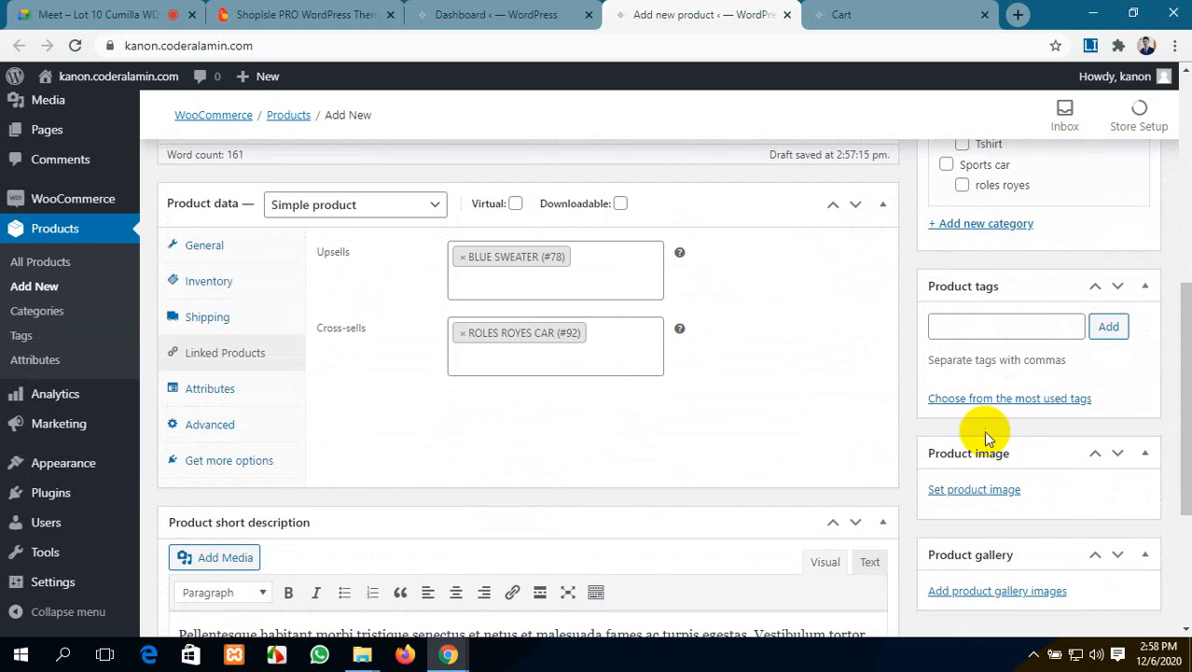
{"action": "scroll", "coordinate": [1024, 533], "scroll_direction": "down", "scroll_amount": 2}
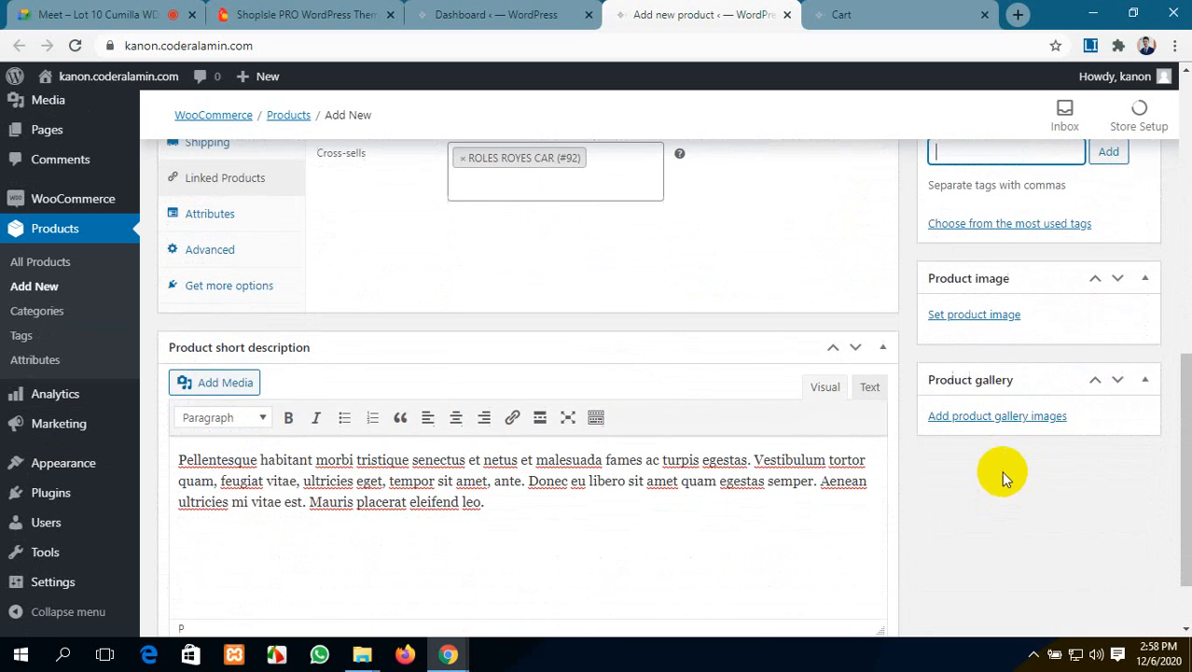
{"action": "left_click", "coordinate": [981, 317]}
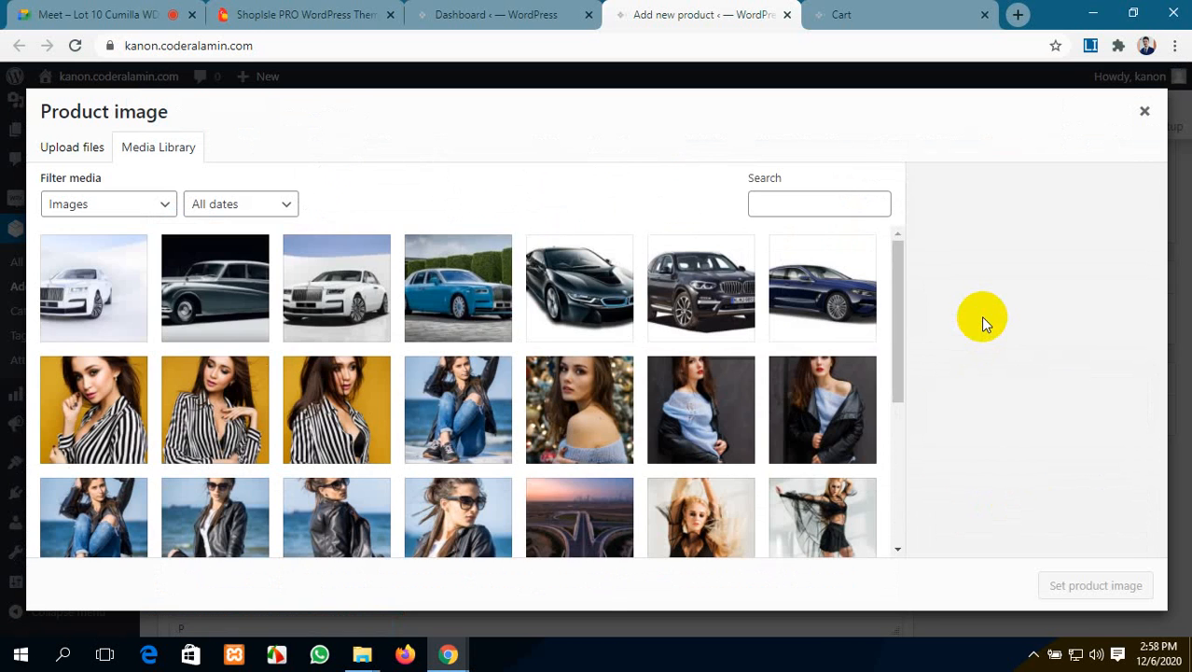
{"action": "left_click", "coordinate": [72, 146]}
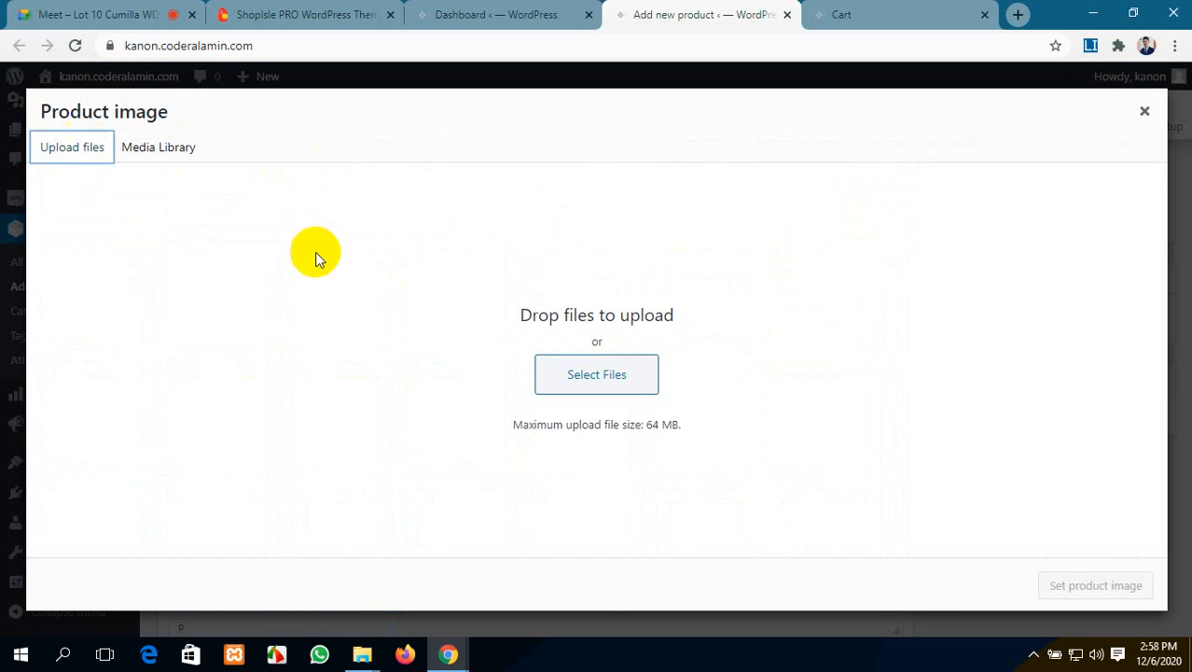
{"action": "left_click", "coordinate": [590, 375]}
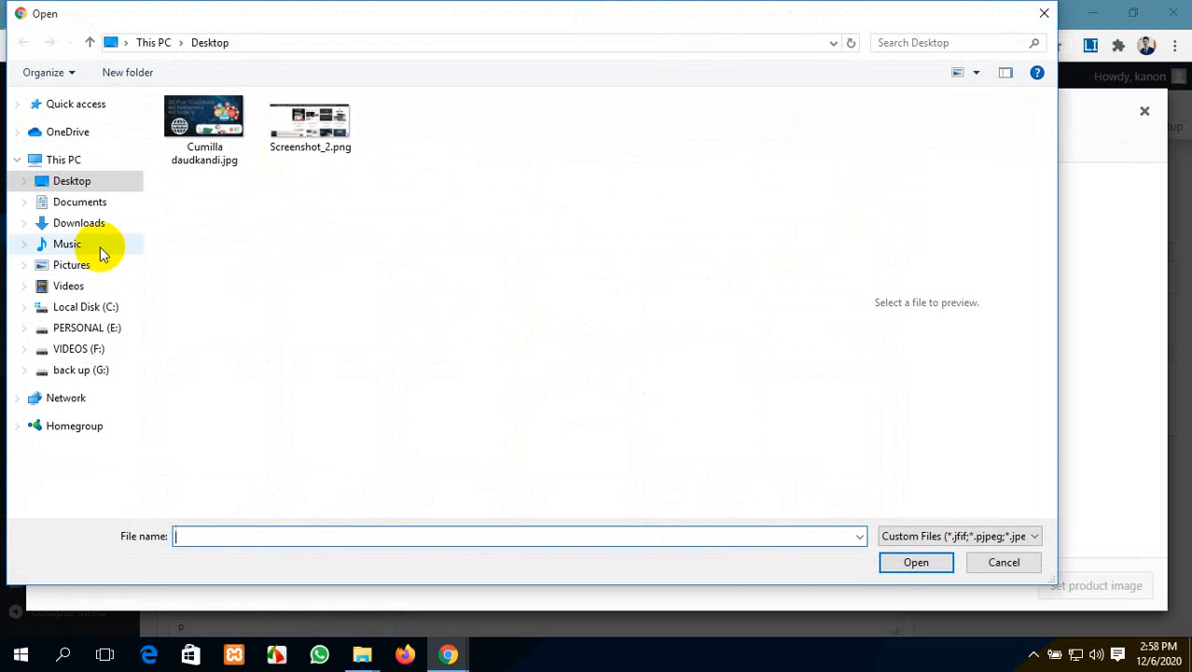
{"action": "left_click", "coordinate": [97, 223]}
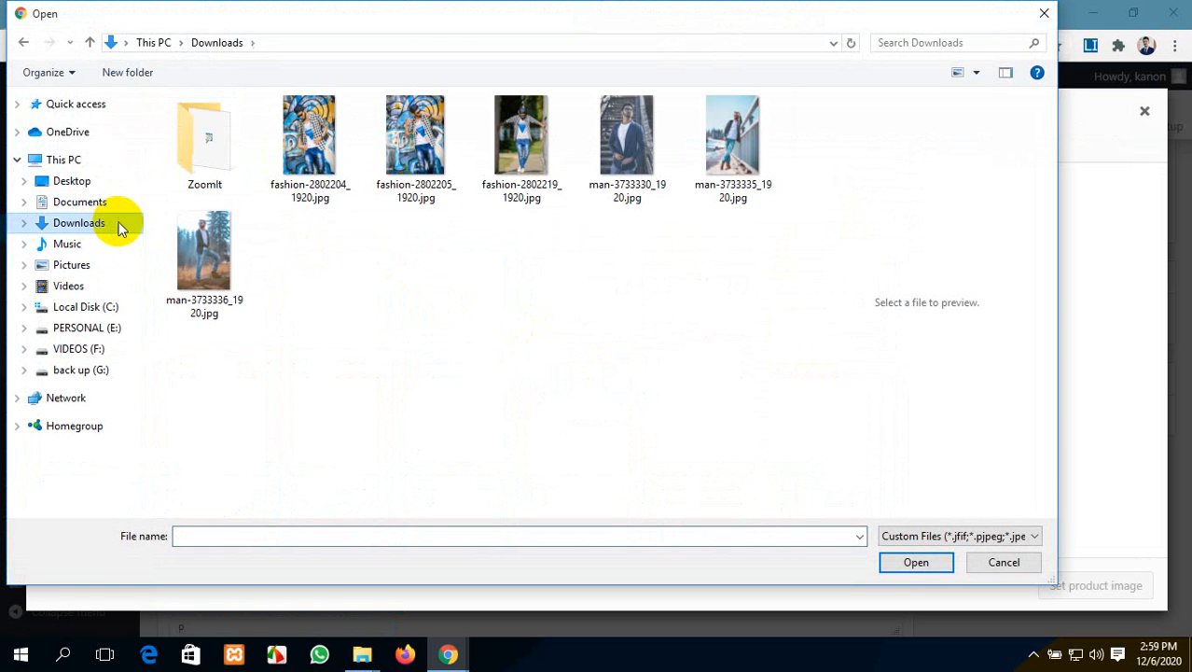
{"action": "left_click", "coordinate": [735, 164]}
{"action": "left_click", "coordinate": [623, 147], "text": "ctrl"}
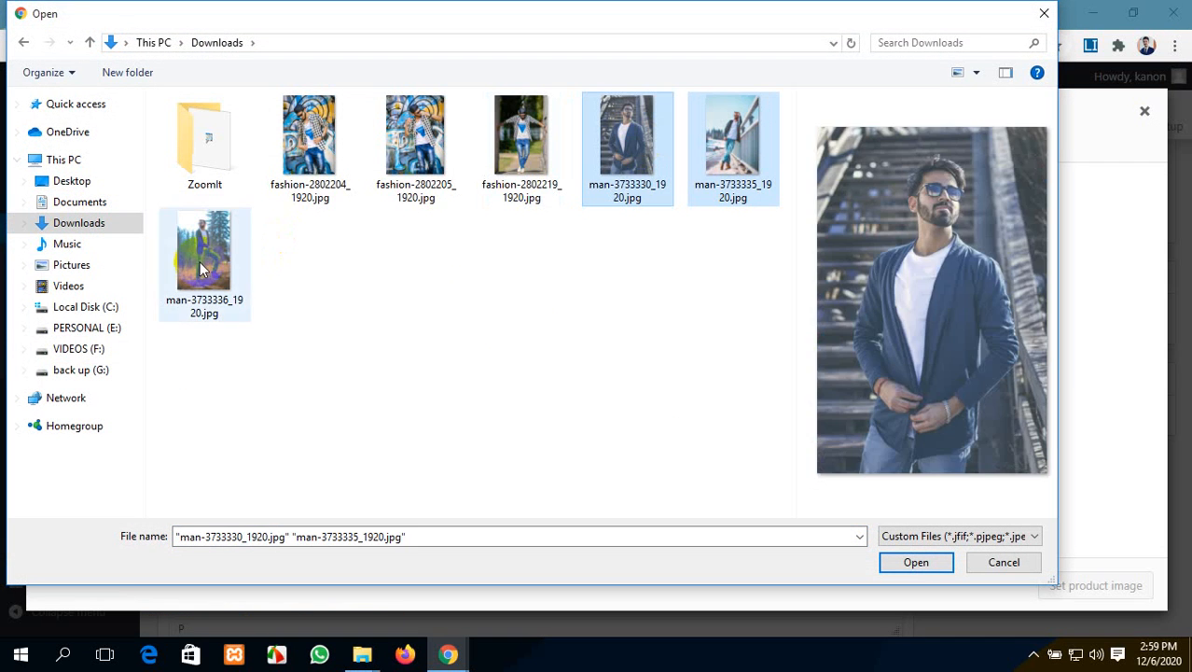
{"action": "left_click", "coordinate": [201, 244], "text": "ctrl"}
{"action": "left_click", "coordinate": [914, 563]}
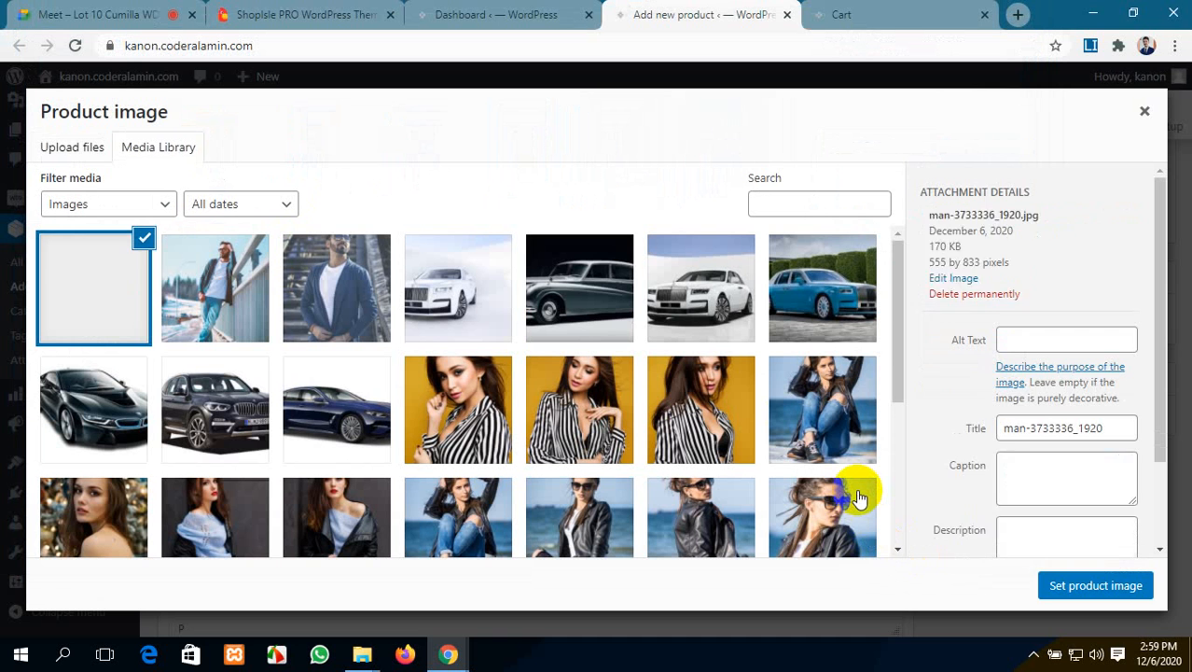
{"action": "left_click", "coordinate": [357, 335]}
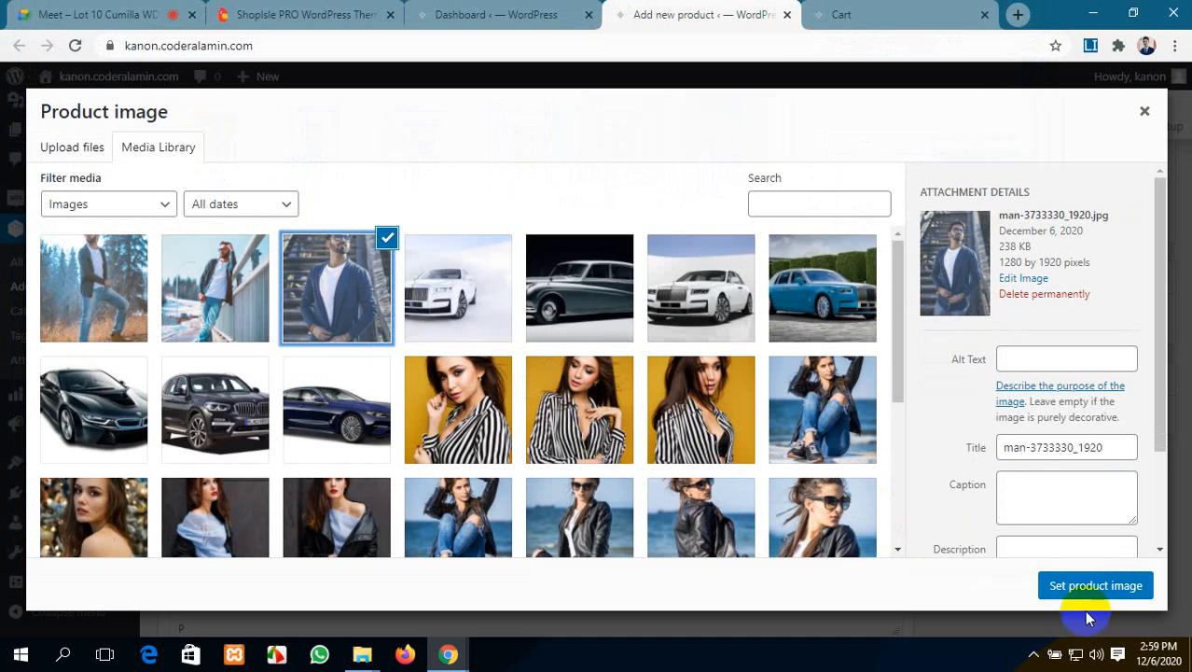
{"action": "left_click", "coordinate": [1093, 585]}
Step: Add man-3733336_1920.jpg and man-3733335_1920.jpg from the media library to the product gallery
{"action": "scroll", "coordinate": [985, 448], "scroll_direction": "down", "scroll_amount": 2}
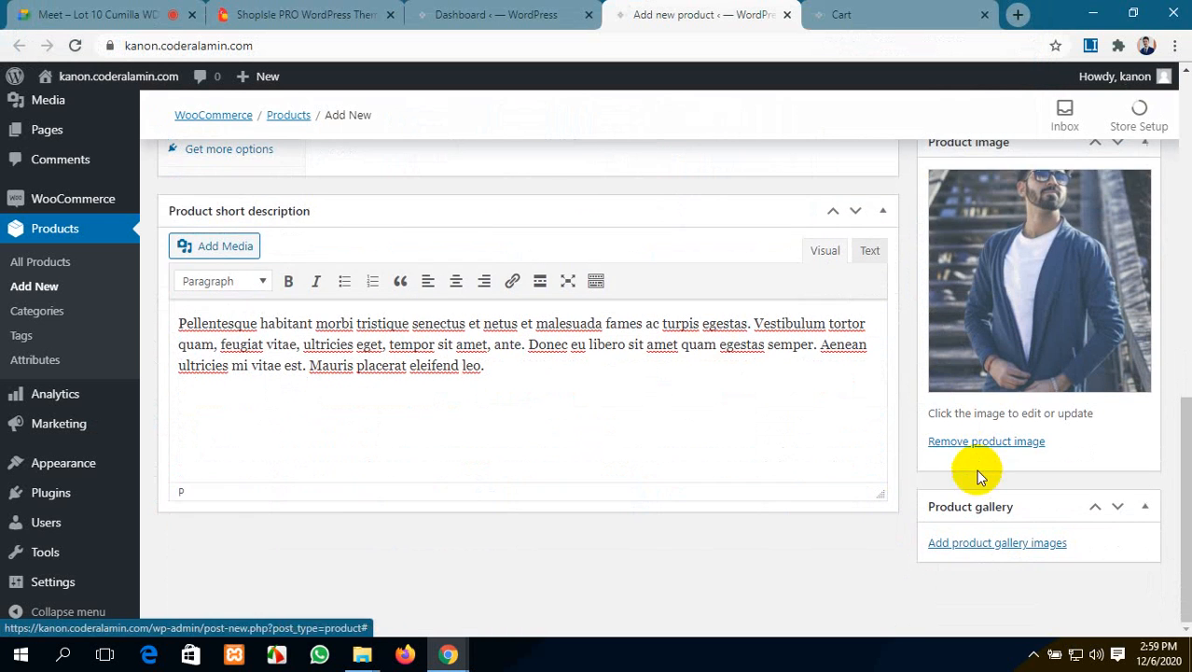
{"action": "left_click", "coordinate": [992, 551]}
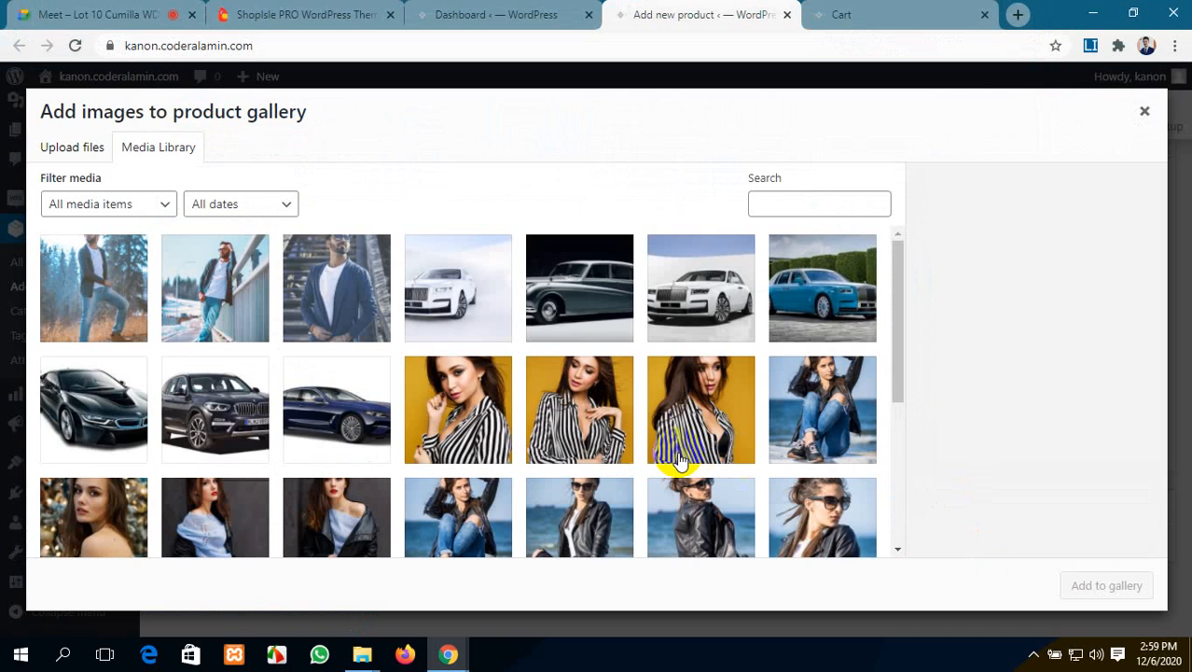
{"action": "left_click", "coordinate": [104, 320]}
{"action": "left_click", "coordinate": [192, 312]}
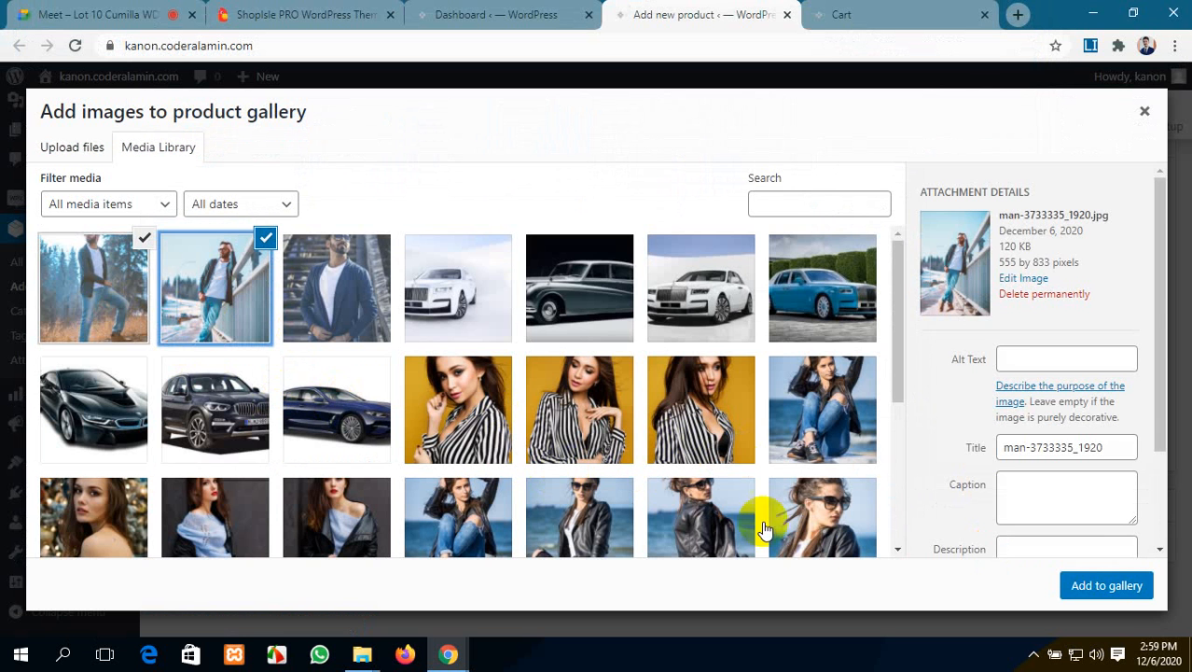
{"action": "left_click", "coordinate": [1108, 585]}
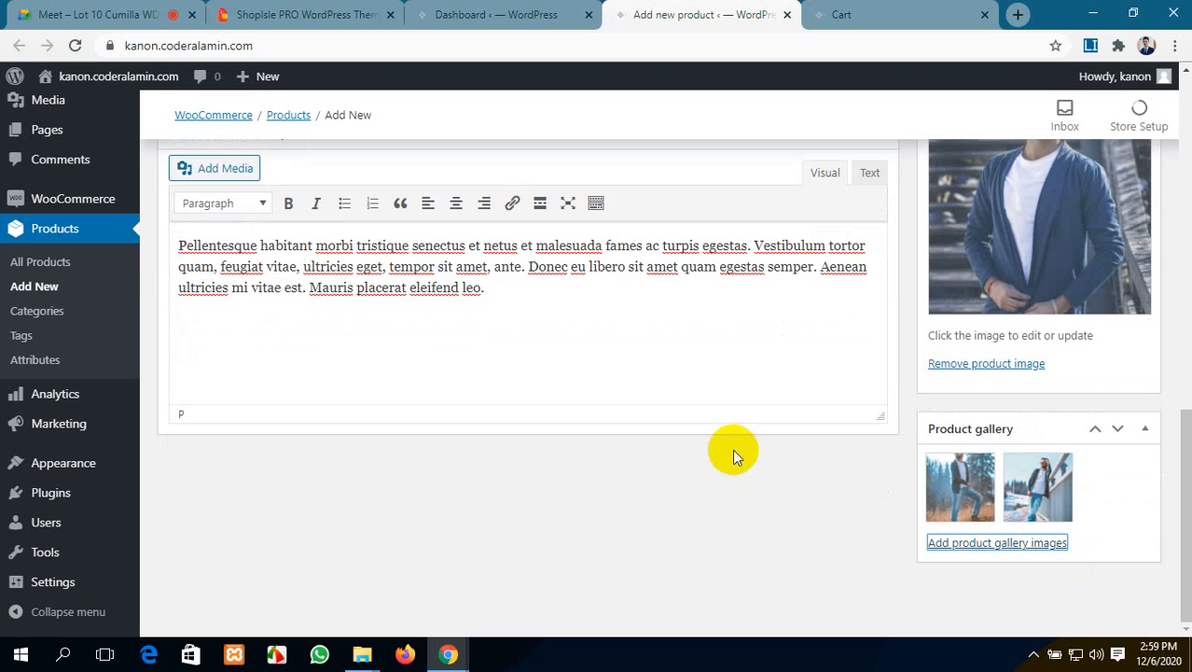
Step: Publish the CARDIGAN product
{"action": "scroll", "coordinate": [733, 449], "scroll_direction": "up", "scroll_amount": 10}
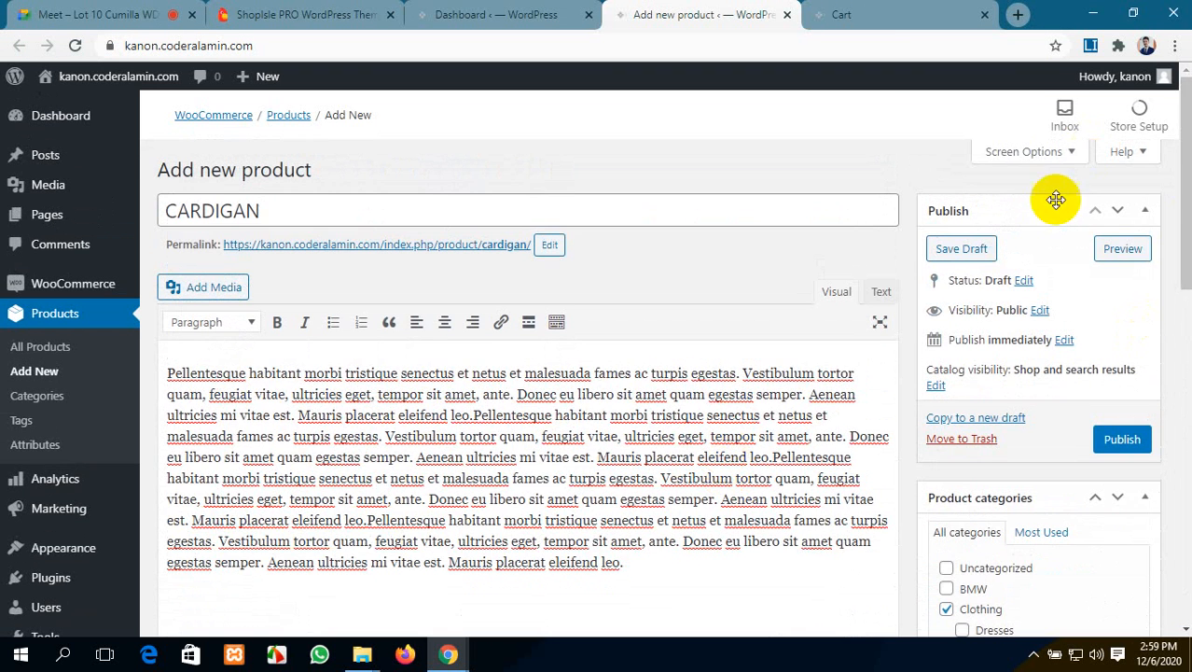
{"action": "scroll", "coordinate": [1071, 326], "scroll_direction": "down", "scroll_amount": 1}
{"action": "left_click", "coordinate": [1120, 355]}
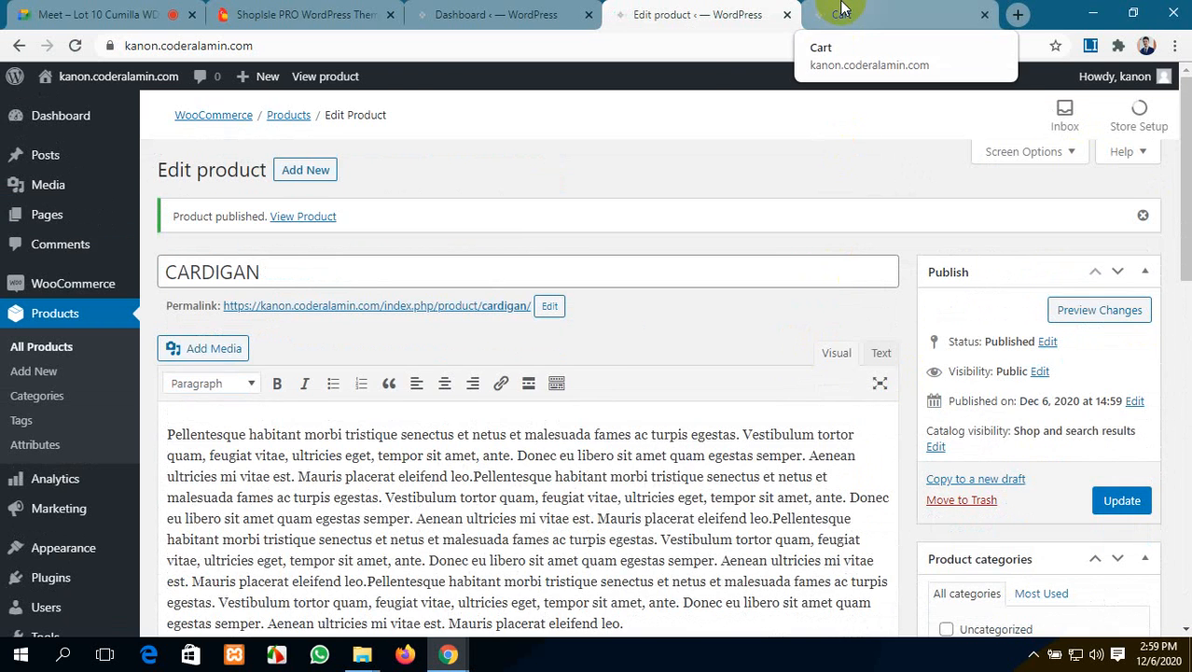
Step: Open the store's home page and examine the Cardigan's image and prices among the latest products
{"action": "left_click", "coordinate": [841, 13]}
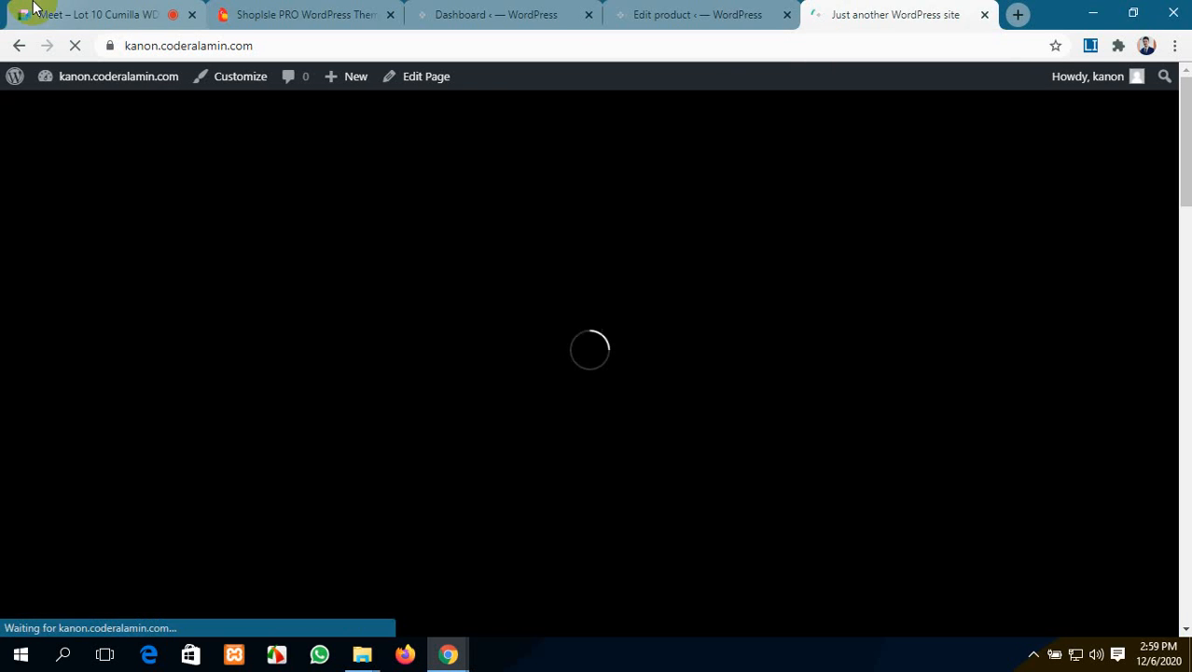
{"action": "left_click", "coordinate": [34, 10]}
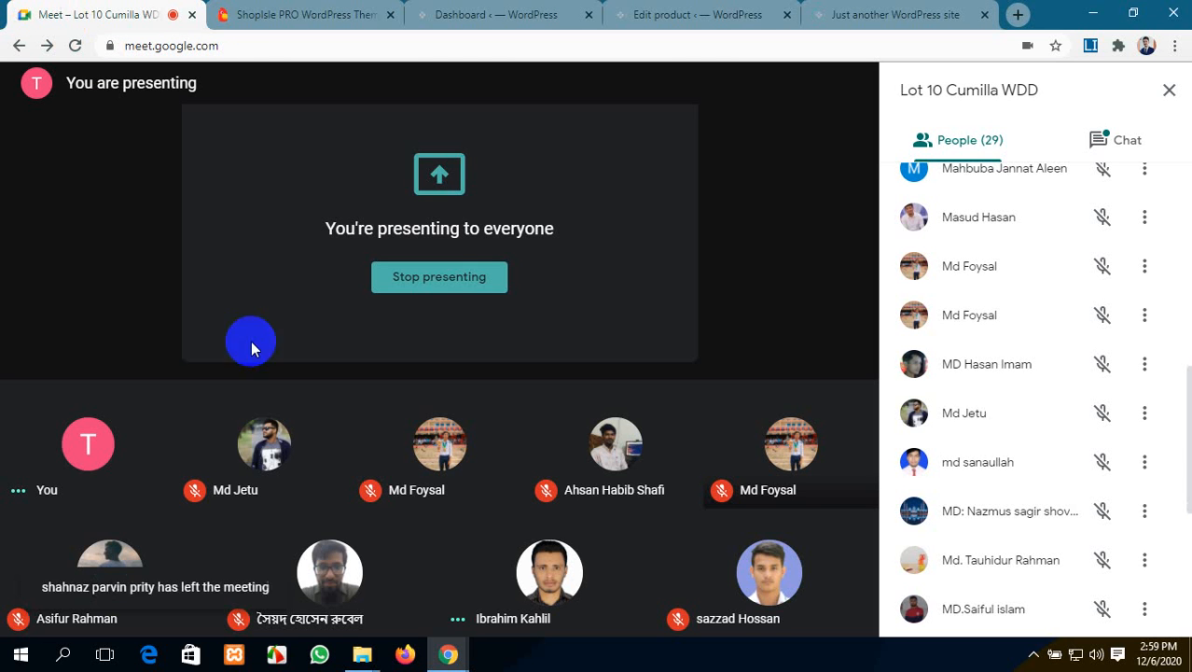
{"action": "left_click", "coordinate": [846, 9]}
{"action": "scroll", "coordinate": [597, 354], "scroll_direction": "down", "scroll_amount": 2}
{"action": "scroll", "coordinate": [597, 353], "scroll_direction": "down", "scroll_amount": 5}
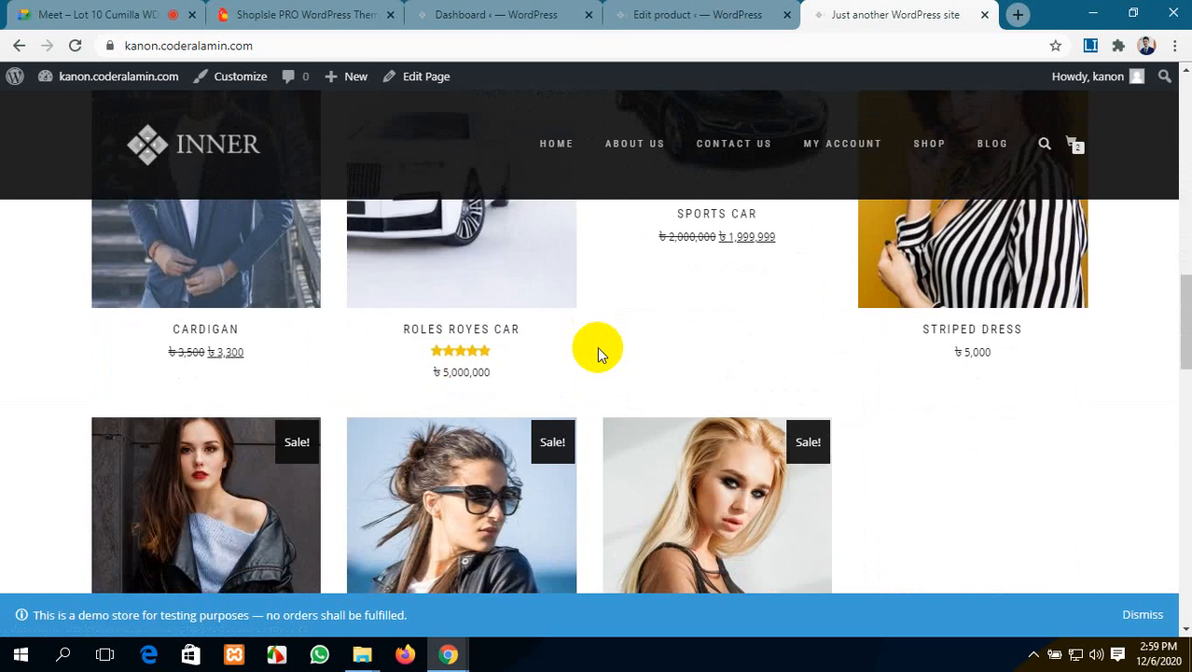
{"action": "scroll", "coordinate": [597, 352], "scroll_direction": "up", "scroll_amount": 2}
{"action": "mouse_move", "coordinate": [164, 392]}
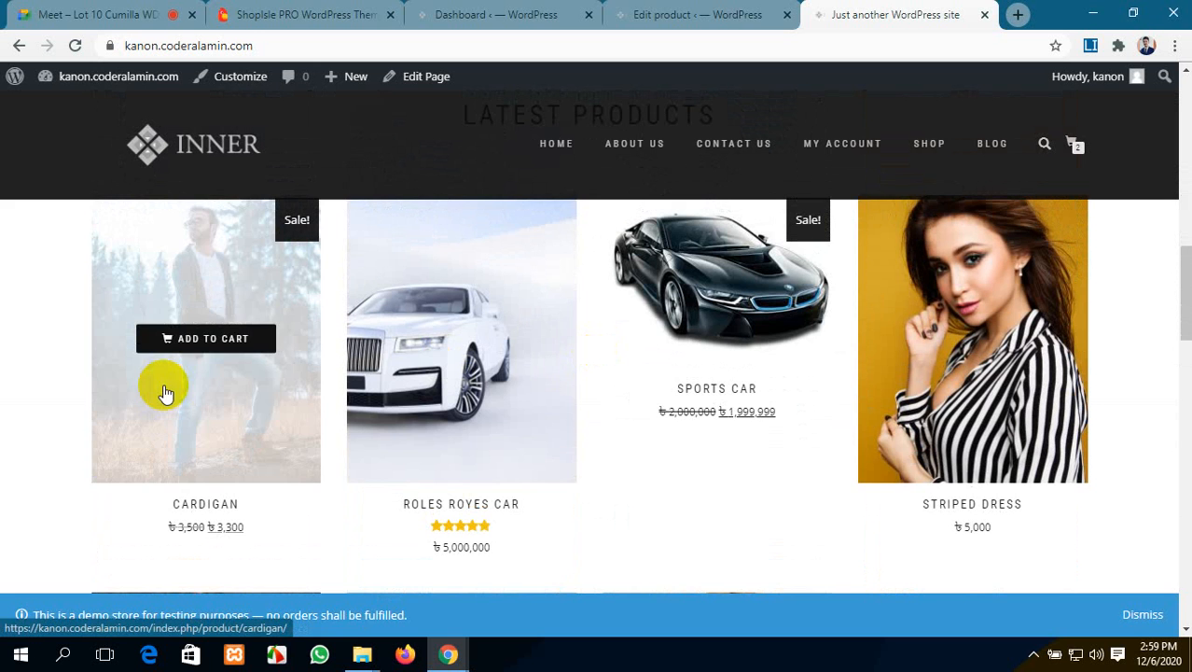
{"action": "scroll", "coordinate": [340, 587], "scroll_direction": "up", "scroll_amount": 1}
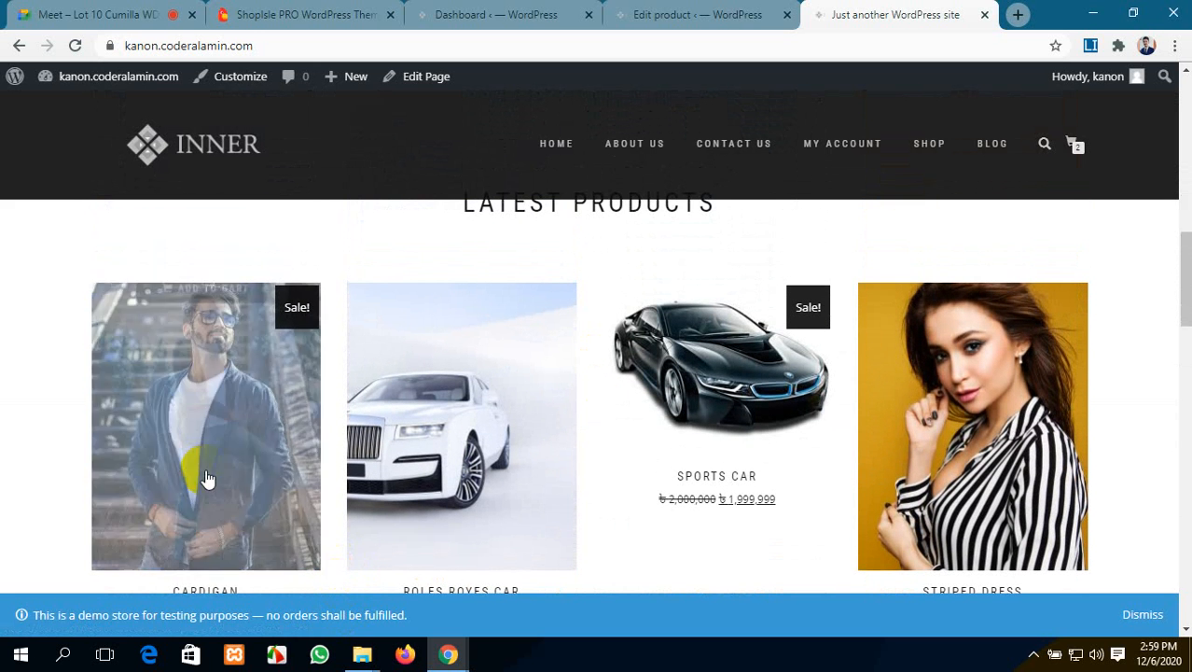
{"action": "mouse_move", "coordinate": [209, 476]}
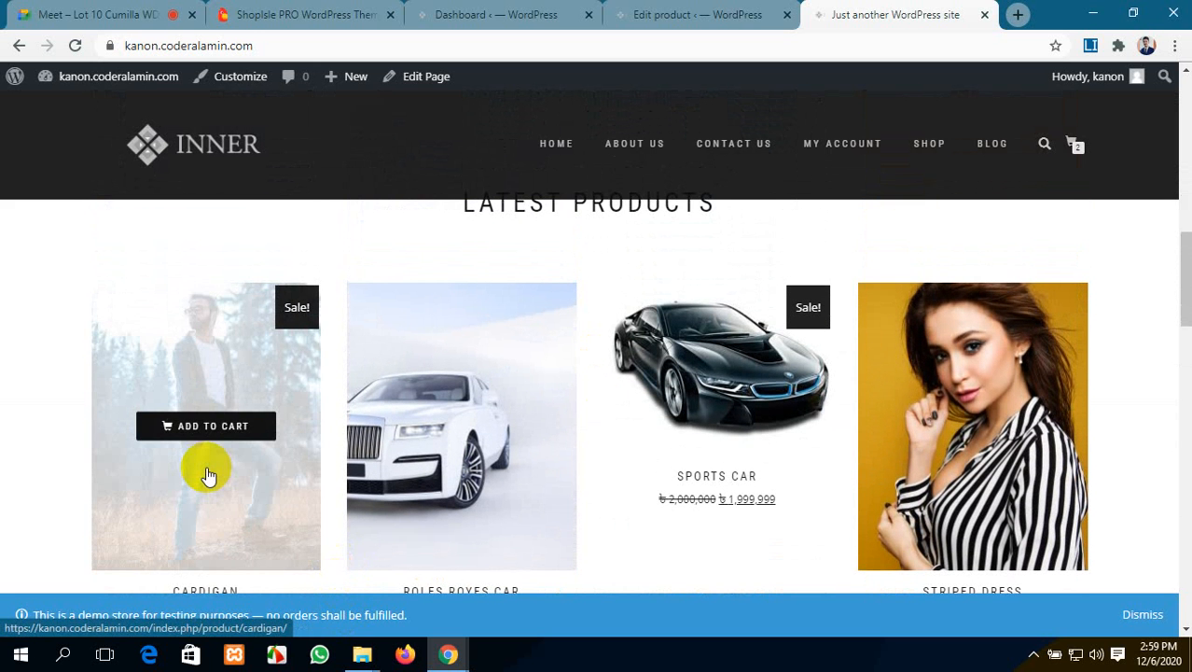
Step: Open the Cardigan's product page and review its image, description and suggested upsell products
{"action": "left_click", "coordinate": [209, 476]}
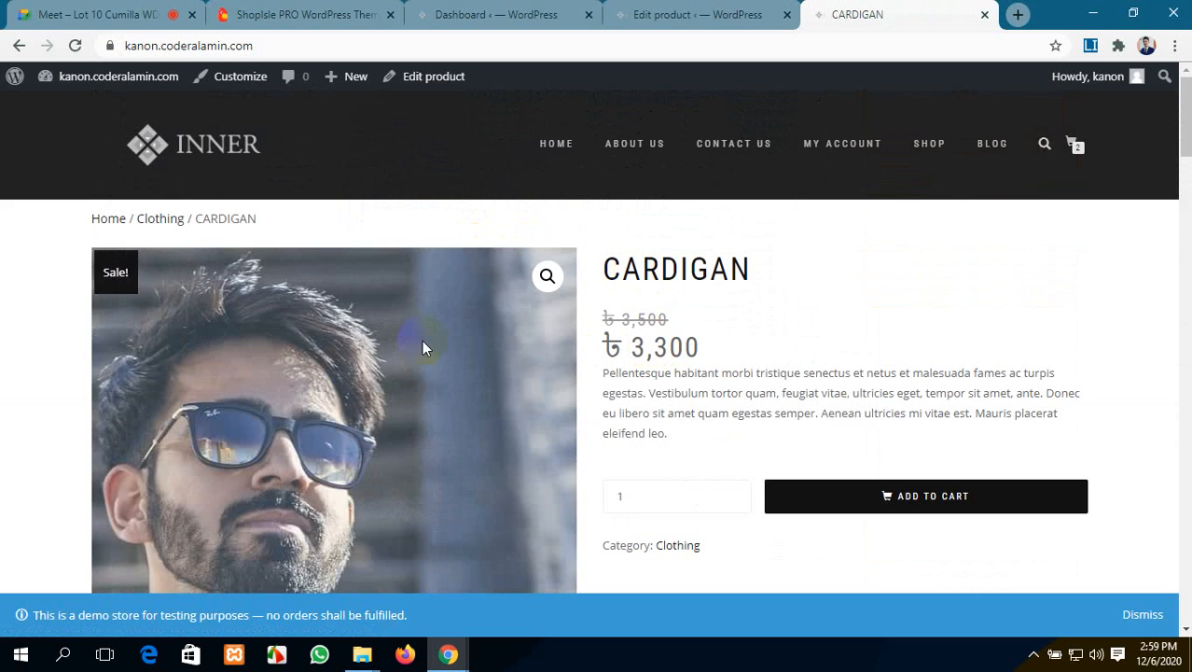
{"action": "scroll", "coordinate": [683, 341], "scroll_direction": "down", "scroll_amount": 1}
{"action": "scroll", "coordinate": [684, 342], "scroll_direction": "down", "scroll_amount": 7}
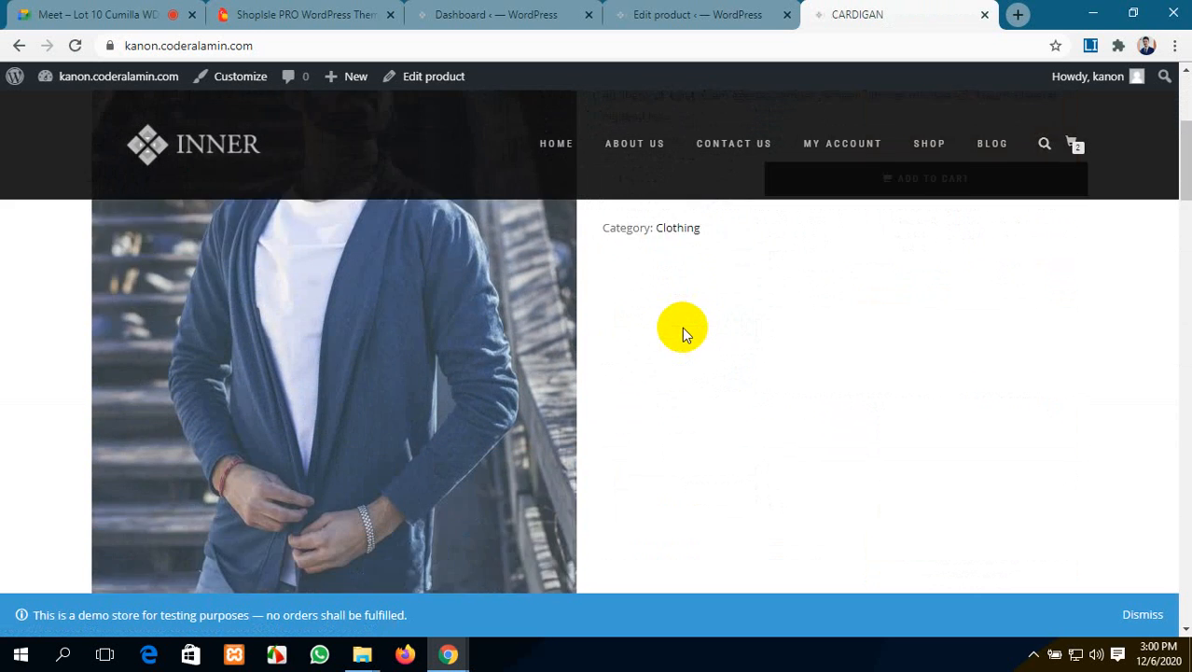
{"action": "scroll", "coordinate": [682, 326], "scroll_direction": "down", "scroll_amount": 6}
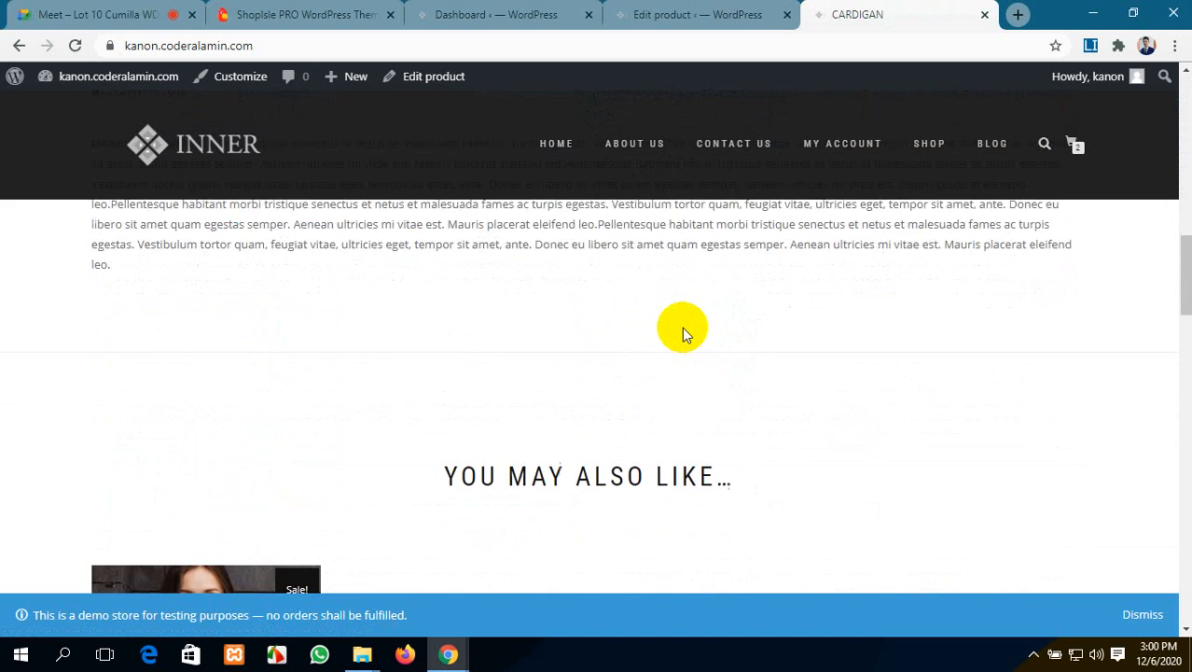
{"action": "scroll", "coordinate": [682, 328], "scroll_direction": "up", "scroll_amount": 1}
{"action": "scroll", "coordinate": [682, 331], "scroll_direction": "down", "scroll_amount": 2}
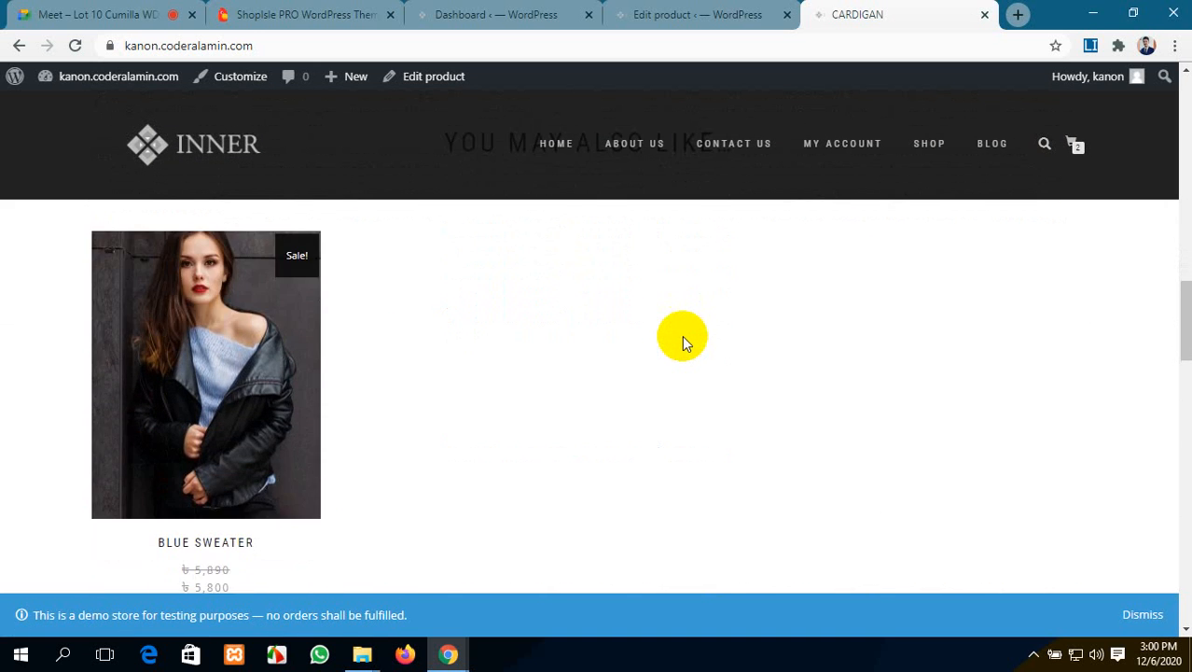
{"action": "scroll", "coordinate": [682, 335], "scroll_direction": "up", "scroll_amount": 2}
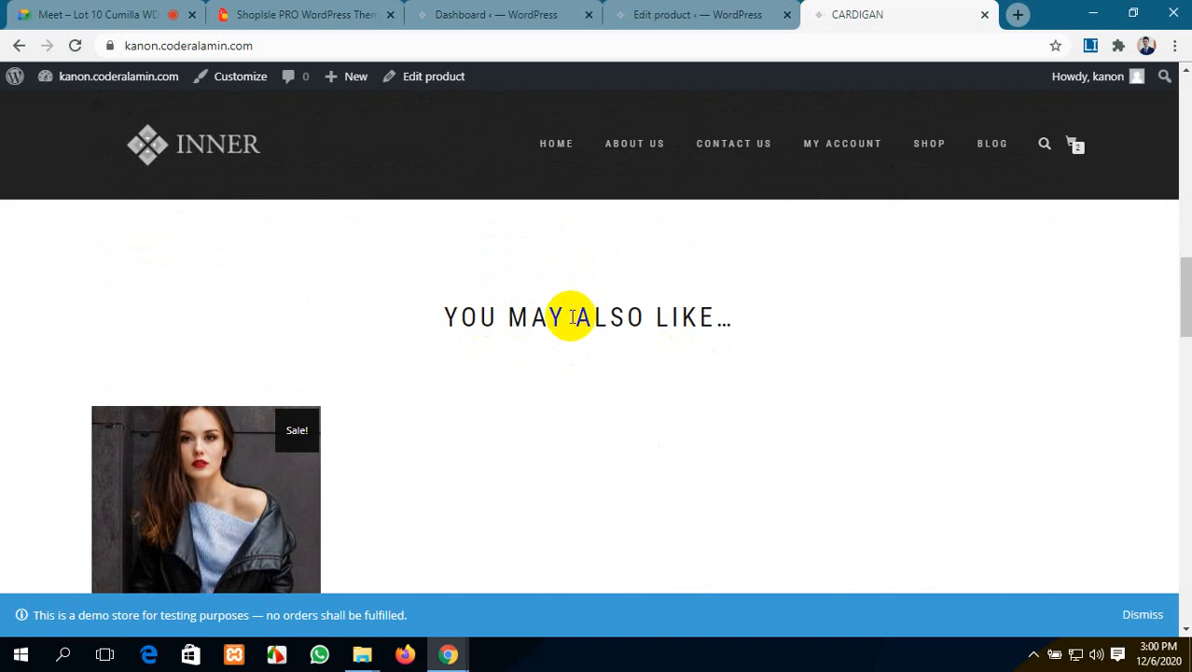
Step: Review the description and the "You may also like…" section on the Cardigan's product page
{"action": "left_click_drag", "start_coordinate": [746, 325], "coordinate": [441, 317]}
{"action": "left_click", "coordinate": [544, 352]}
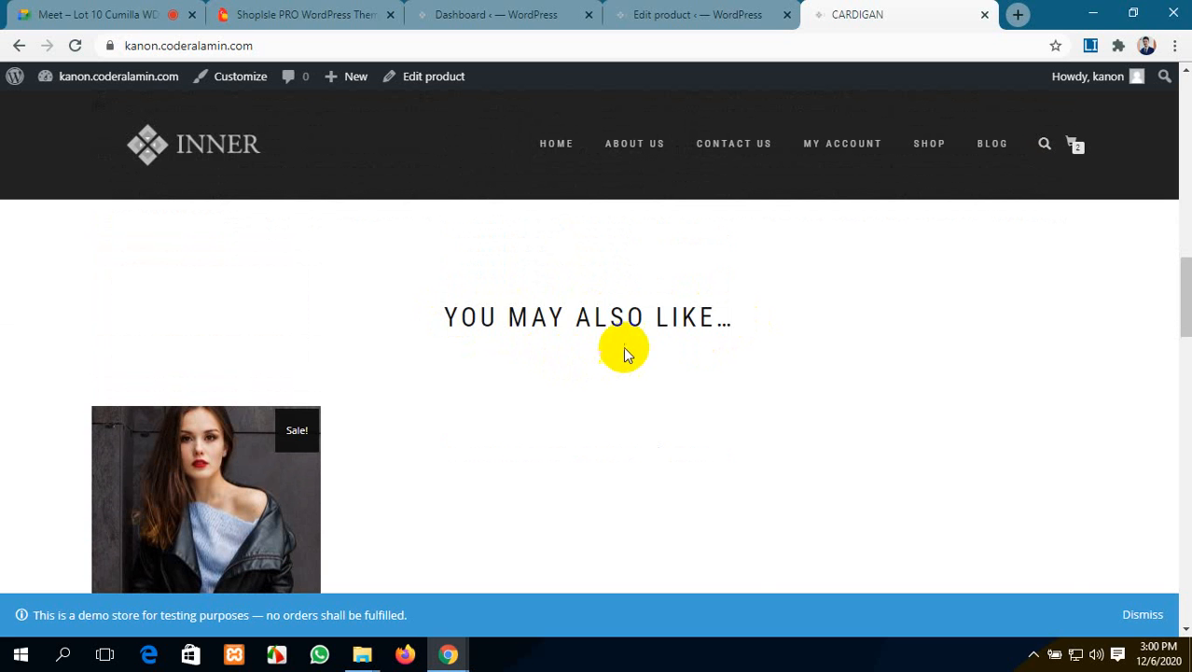
{"action": "scroll", "coordinate": [684, 340], "scroll_direction": "up", "scroll_amount": 8}
{"action": "scroll", "coordinate": [119, 453], "scroll_direction": "down", "scroll_amount": 10}
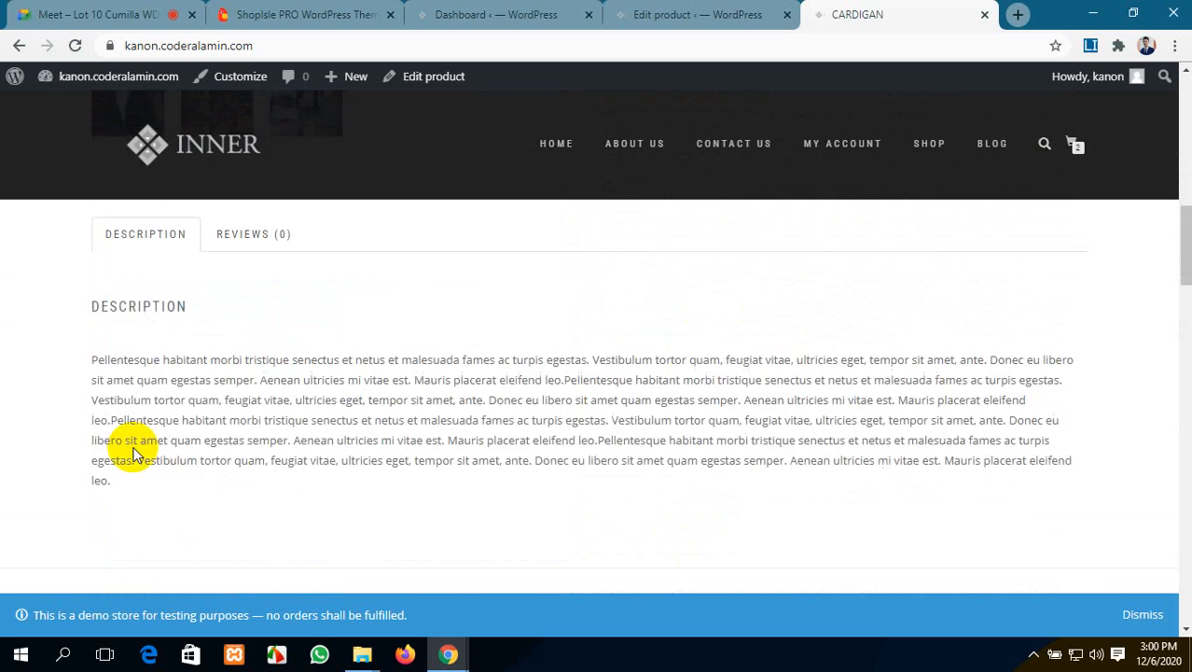
{"action": "scroll", "coordinate": [448, 305], "scroll_direction": "up", "scroll_amount": 3}
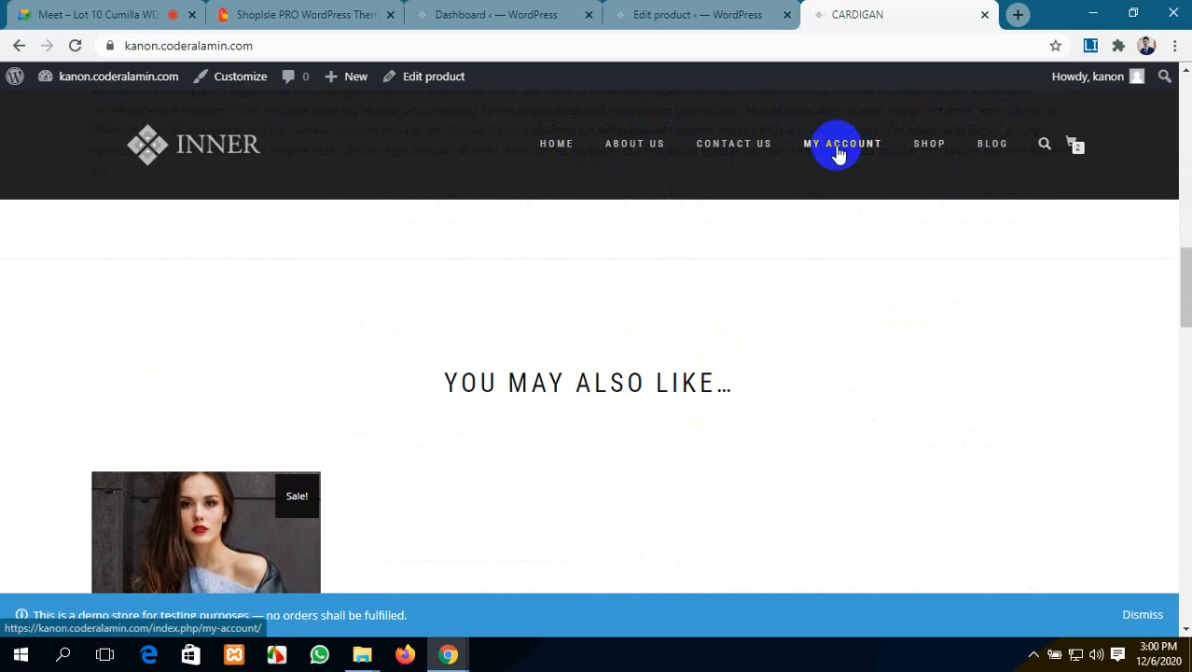
Step: Open the store's Shop page in a new tab and go to the Striped Dress product page
{"action": "middle_click", "coordinate": [927, 144]}
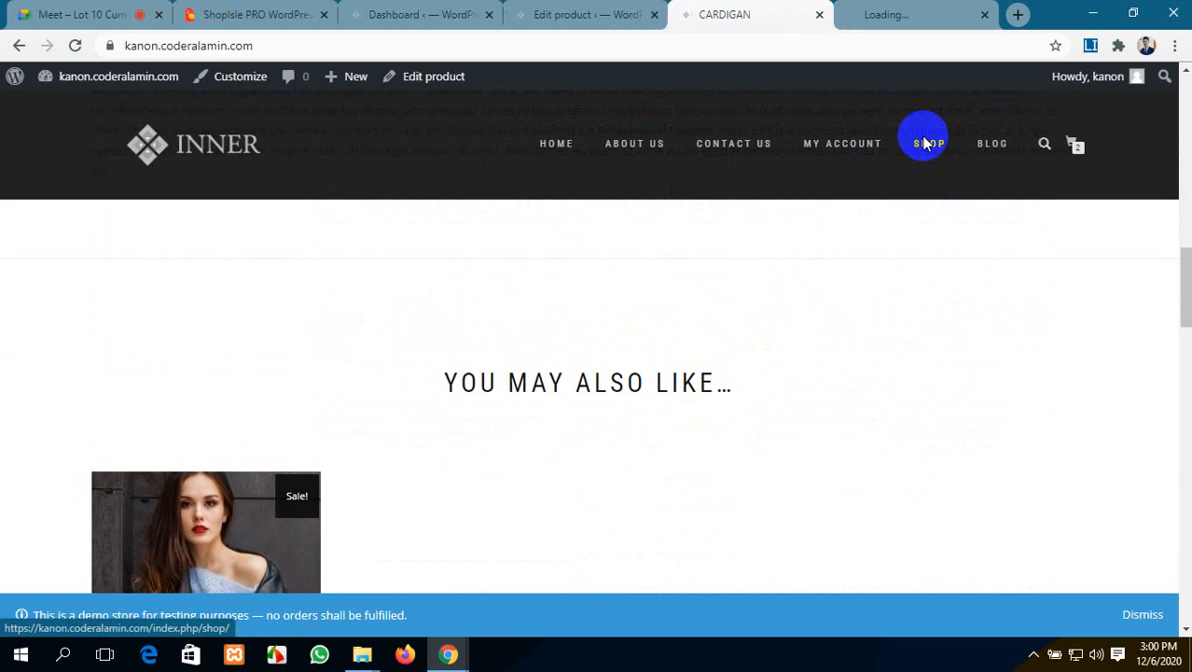
{"action": "left_click", "coordinate": [912, 10]}
{"action": "scroll", "coordinate": [679, 143], "scroll_direction": "down", "scroll_amount": 8}
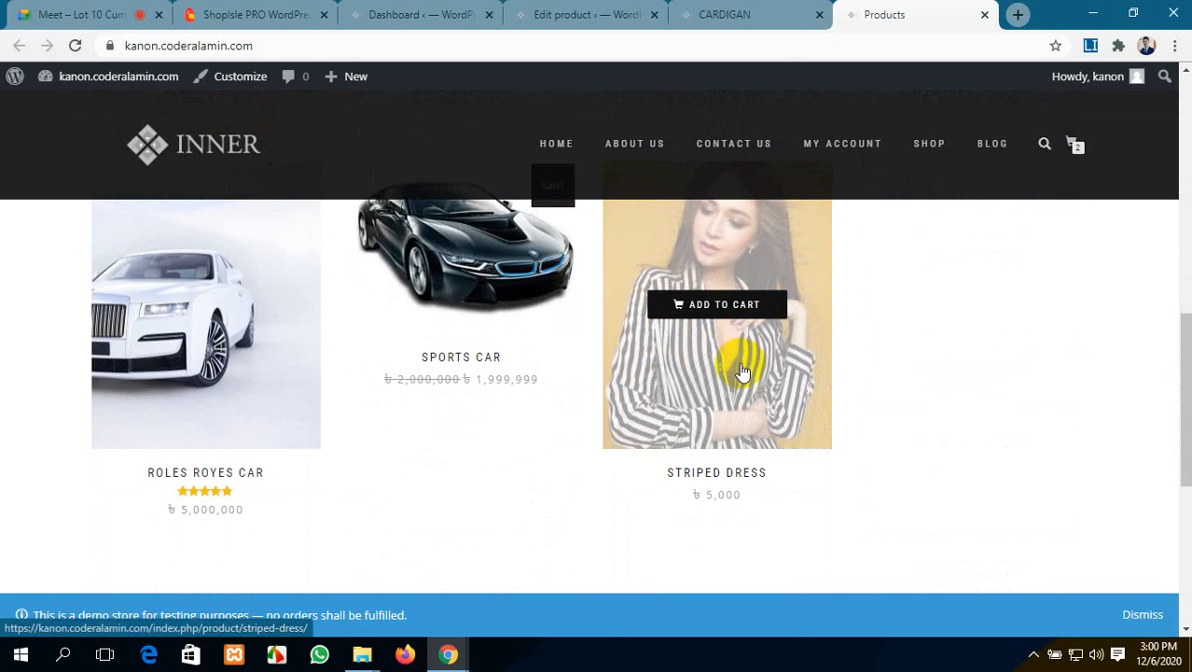
{"action": "left_click", "coordinate": [742, 370]}
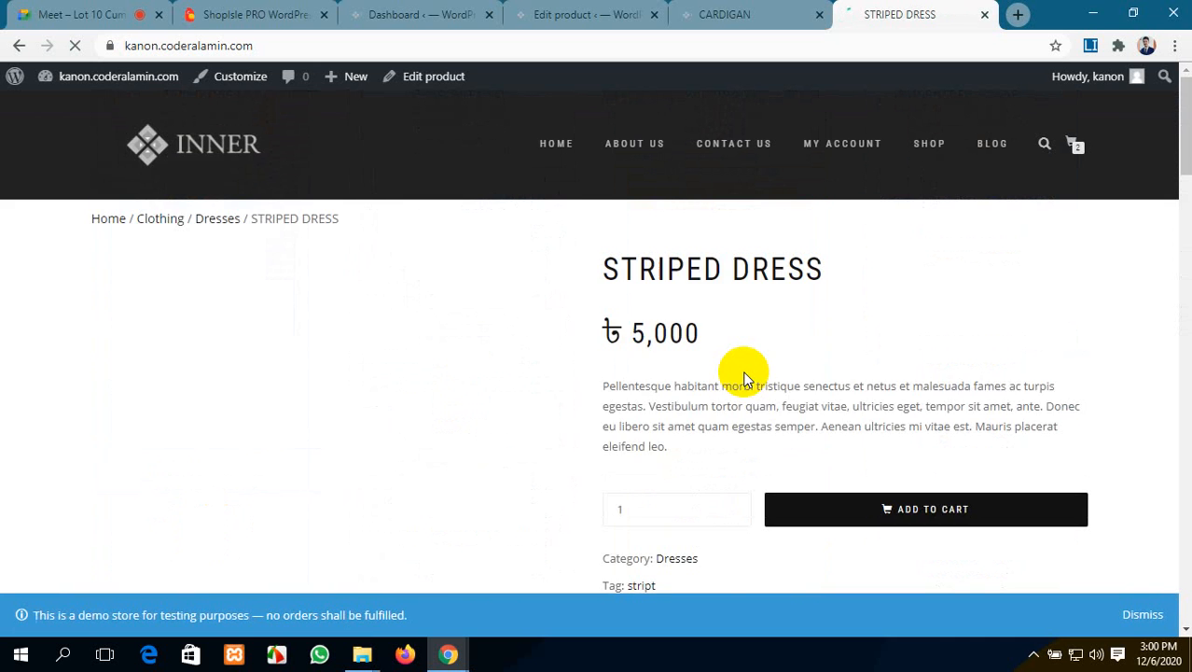
Step: Examine the Related Products section and the gallery images on the Striped Dress page
{"action": "scroll", "coordinate": [745, 377], "scroll_direction": "down", "scroll_amount": 10}
{"action": "scroll", "coordinate": [744, 378], "scroll_direction": "up", "scroll_amount": 4}
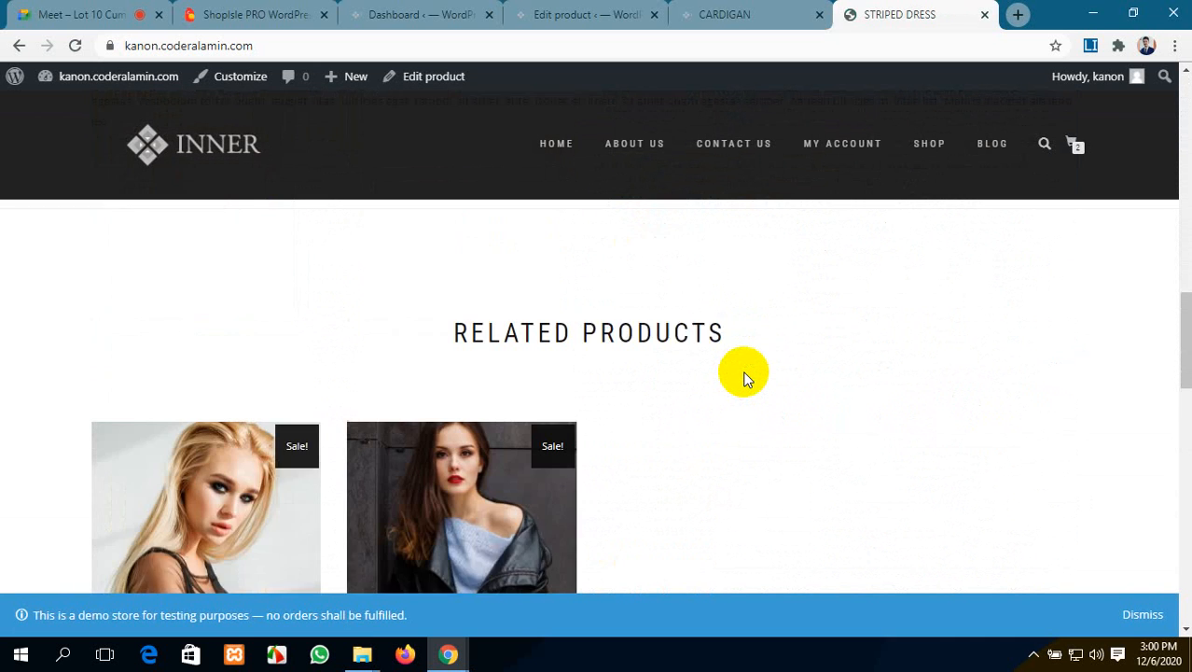
{"action": "left_click_drag", "start_coordinate": [453, 368], "coordinate": [761, 380]}
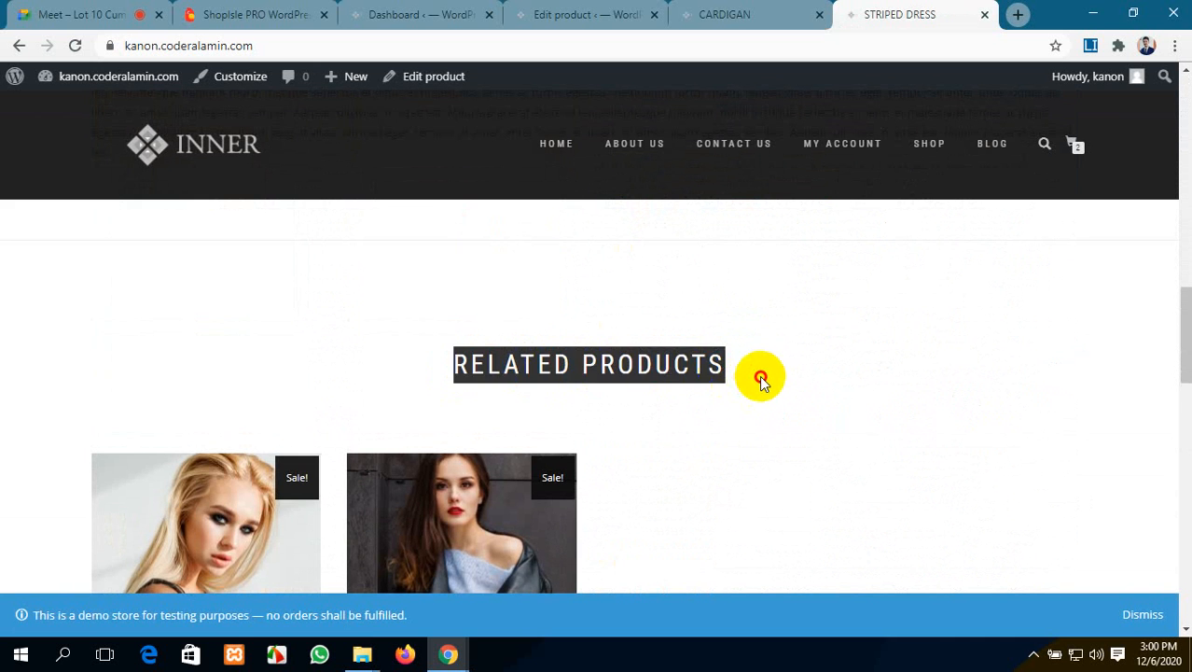
{"action": "left_click", "coordinate": [760, 374]}
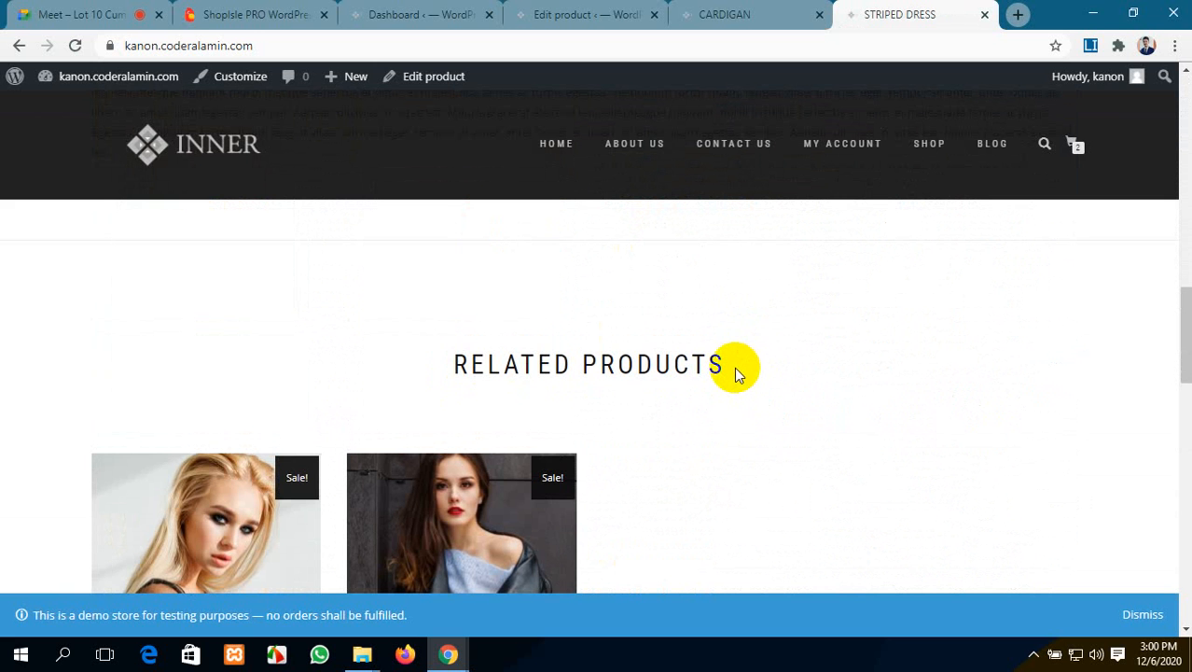
{"action": "scroll", "coordinate": [734, 366], "scroll_direction": "down", "scroll_amount": 2}
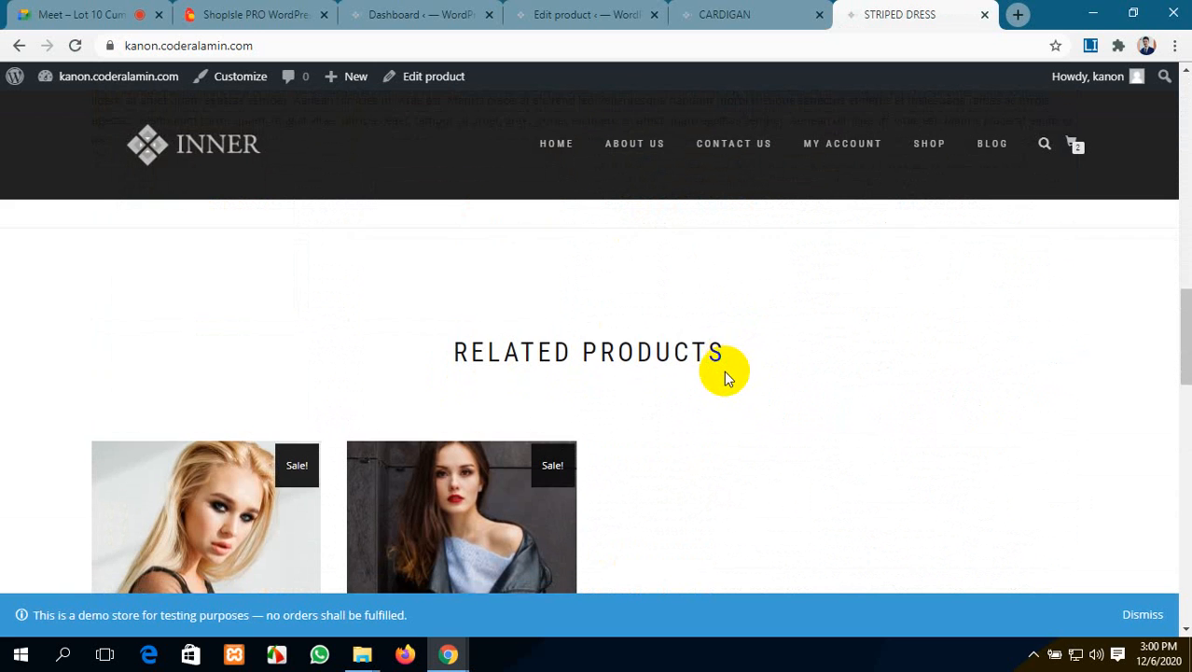
{"action": "scroll", "coordinate": [322, 420], "scroll_direction": "up", "scroll_amount": 1}
{"action": "scroll", "coordinate": [750, 287], "scroll_direction": "up", "scroll_amount": 1}
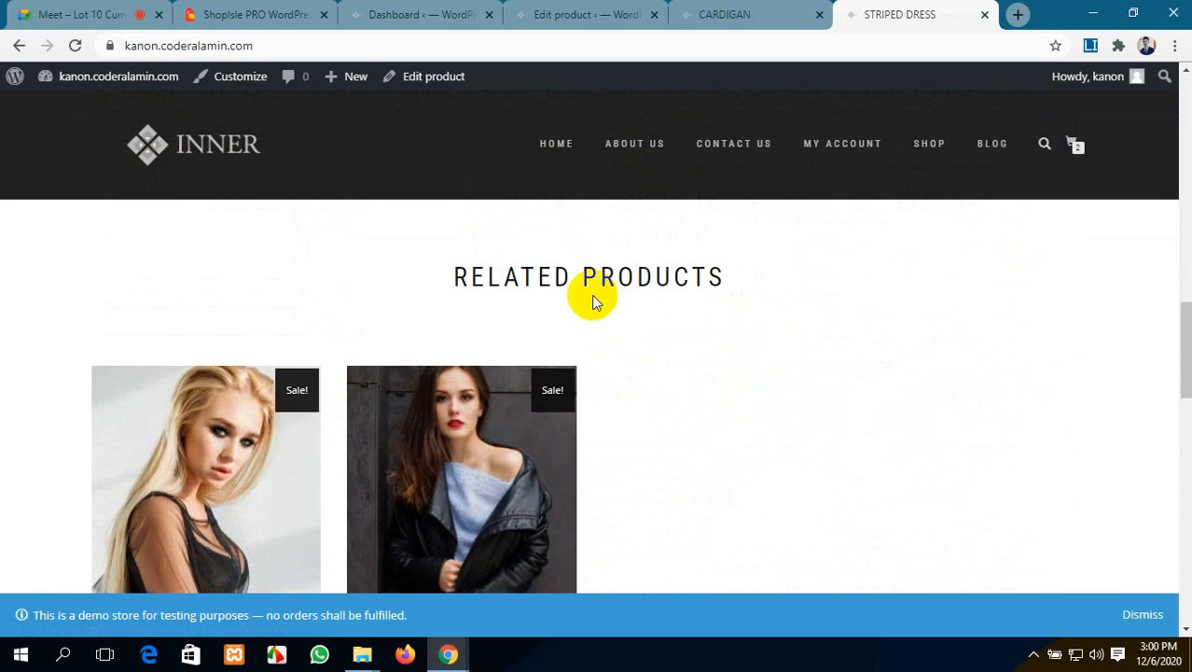
{"action": "scroll", "coordinate": [591, 298], "scroll_direction": "up", "scroll_amount": 5}
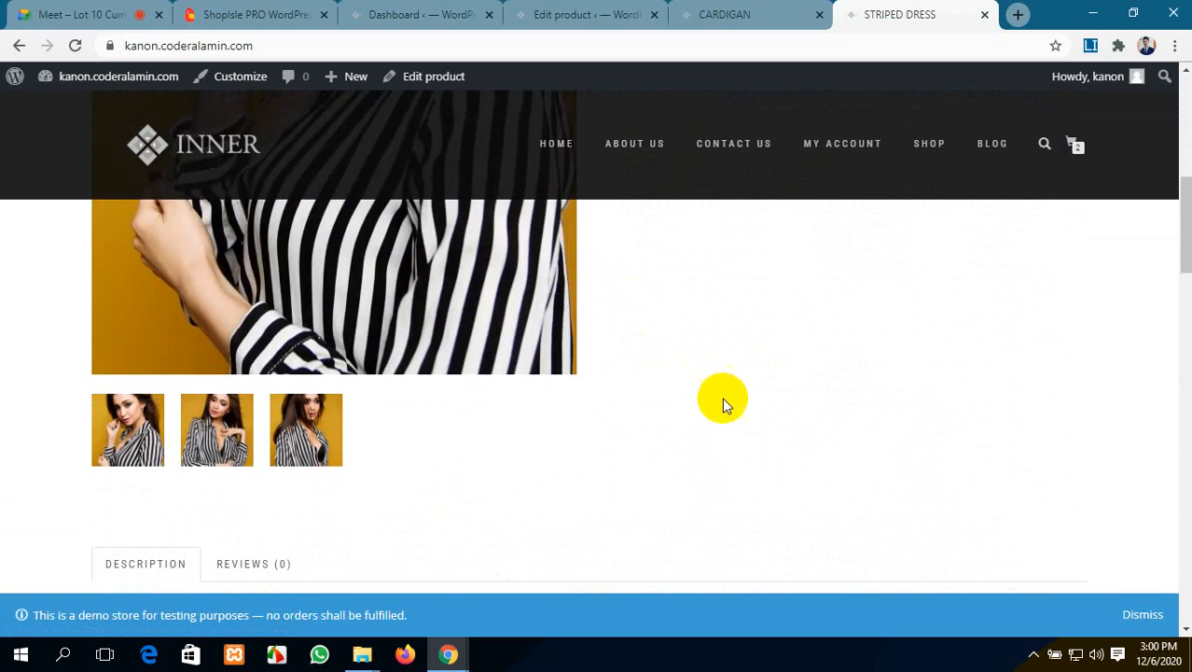
{"action": "scroll", "coordinate": [724, 400], "scroll_direction": "down", "scroll_amount": 5}
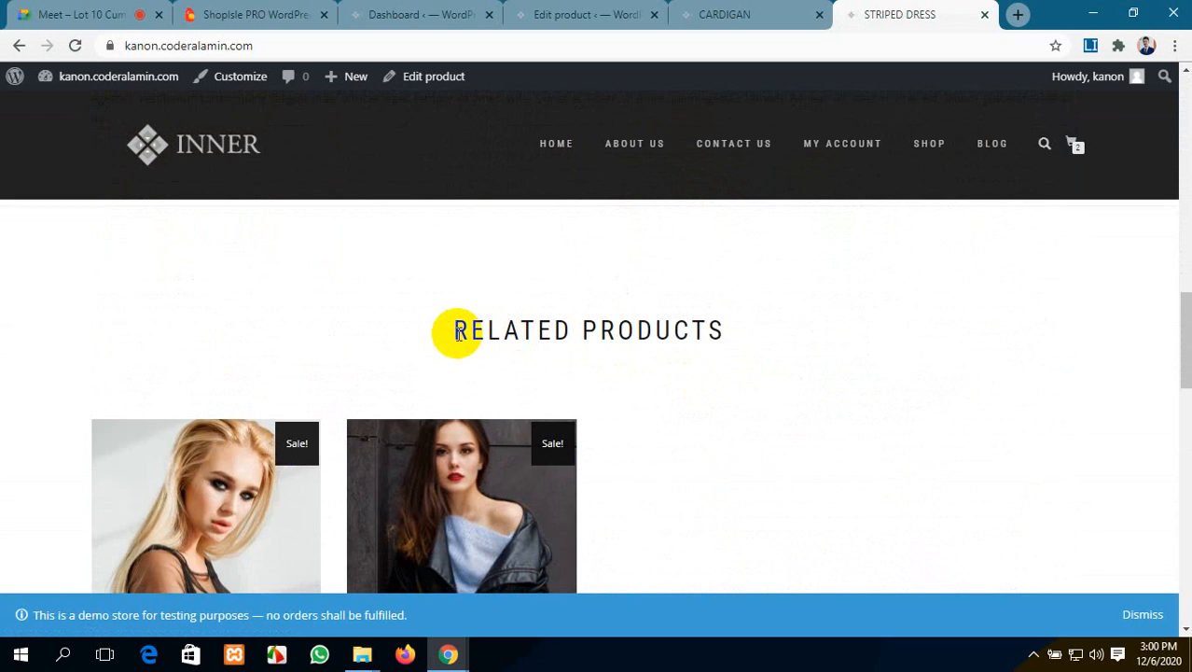
Step: Return to the Cardigan's storefront page and examine its "You may also like…" section for comparison
{"action": "left_click", "coordinate": [541, 13]}
{"action": "left_click", "coordinate": [723, 14]}
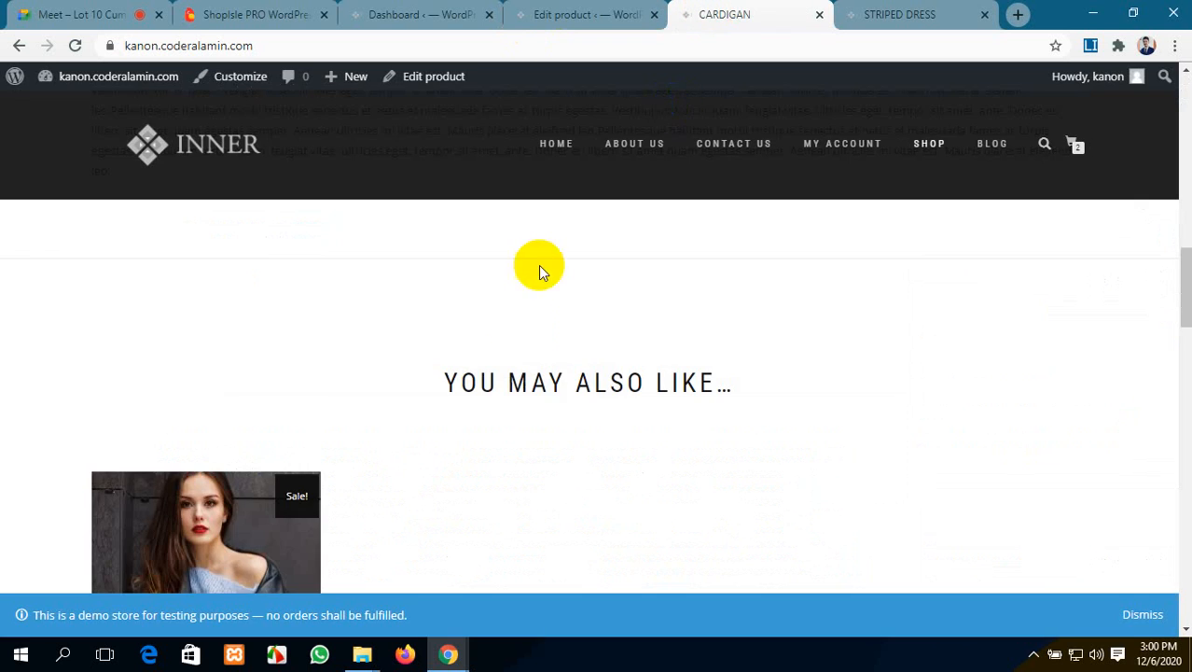
{"action": "scroll", "coordinate": [525, 326], "scroll_direction": "down", "scroll_amount": 1}
{"action": "scroll", "coordinate": [525, 326], "scroll_direction": "up", "scroll_amount": 6}
{"action": "scroll", "coordinate": [525, 326], "scroll_direction": "down", "scroll_amount": 3}
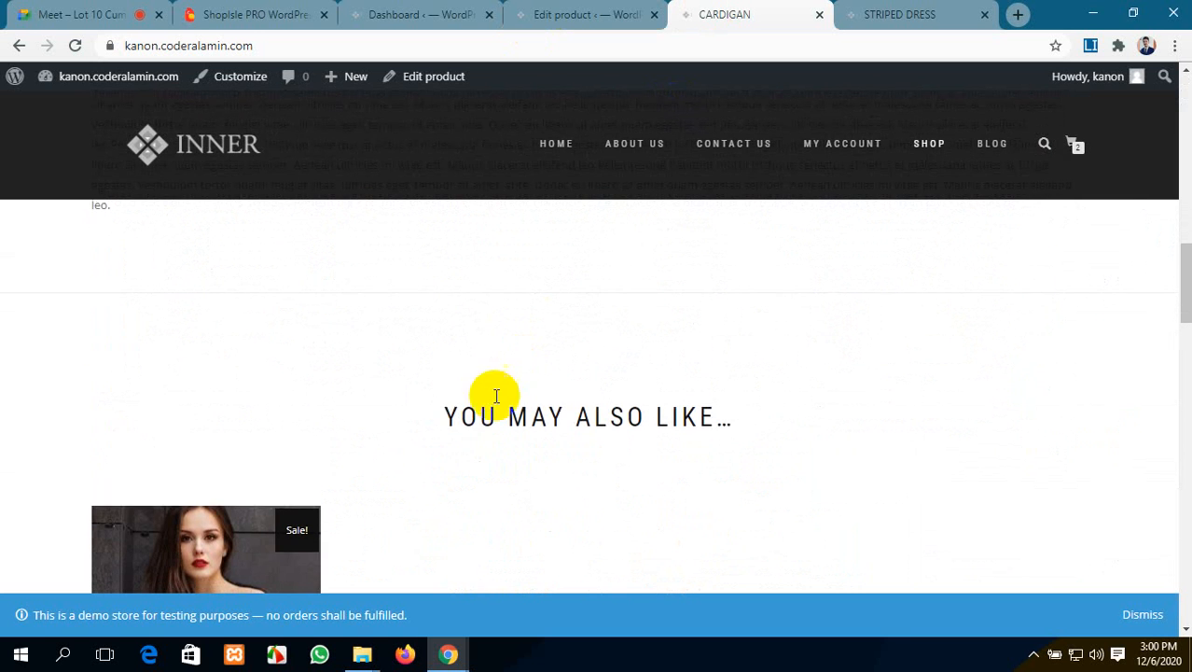
{"action": "scroll", "coordinate": [376, 448], "scroll_direction": "down", "scroll_amount": 4}
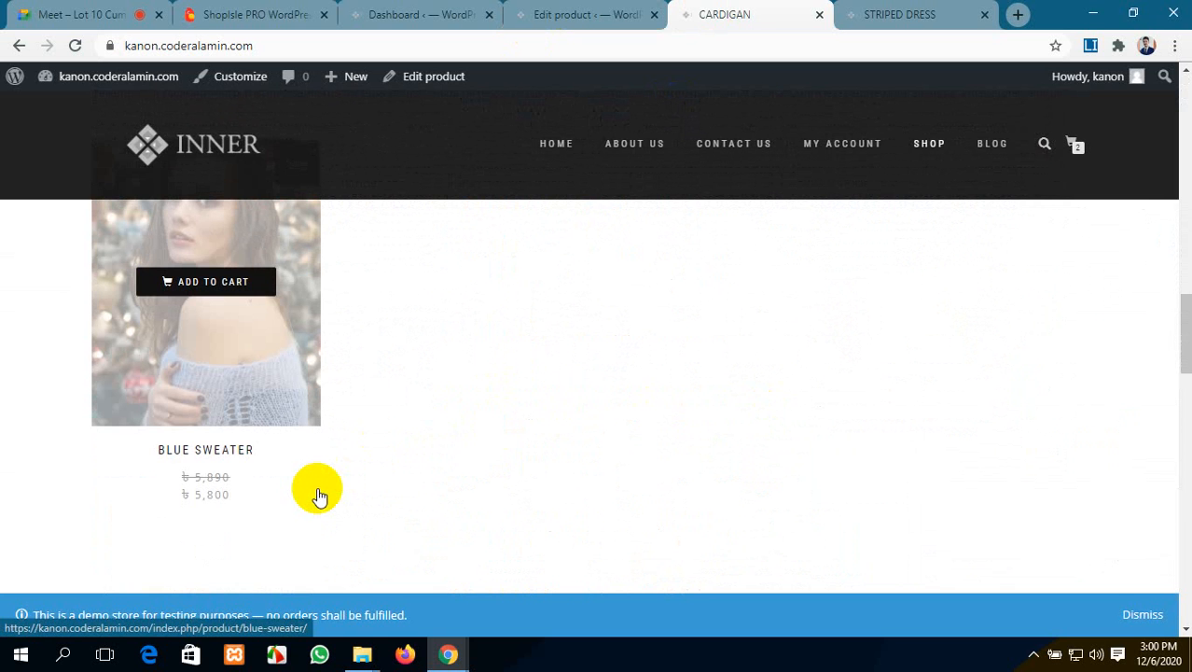
Step: Open the linked products settings in the Cardigan's product editor and activate the upsells field
{"action": "left_click", "coordinate": [616, 11]}
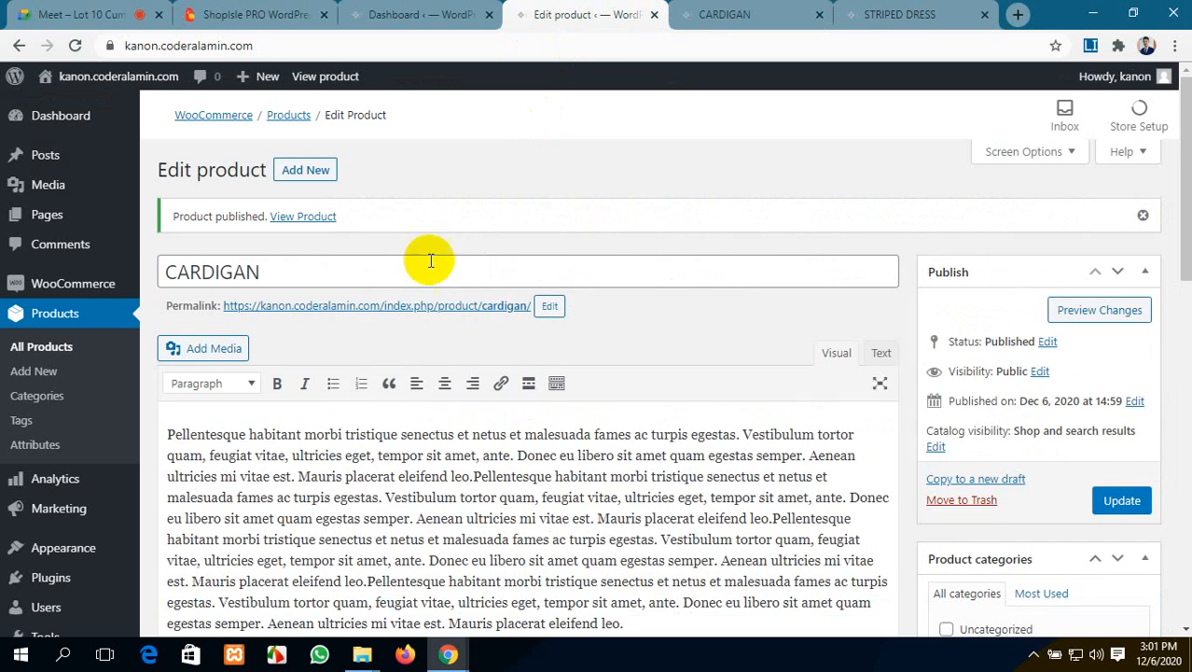
{"action": "scroll", "coordinate": [427, 390], "scroll_direction": "down", "scroll_amount": 3}
{"action": "scroll", "coordinate": [427, 390], "scroll_direction": "down", "scroll_amount": 5}
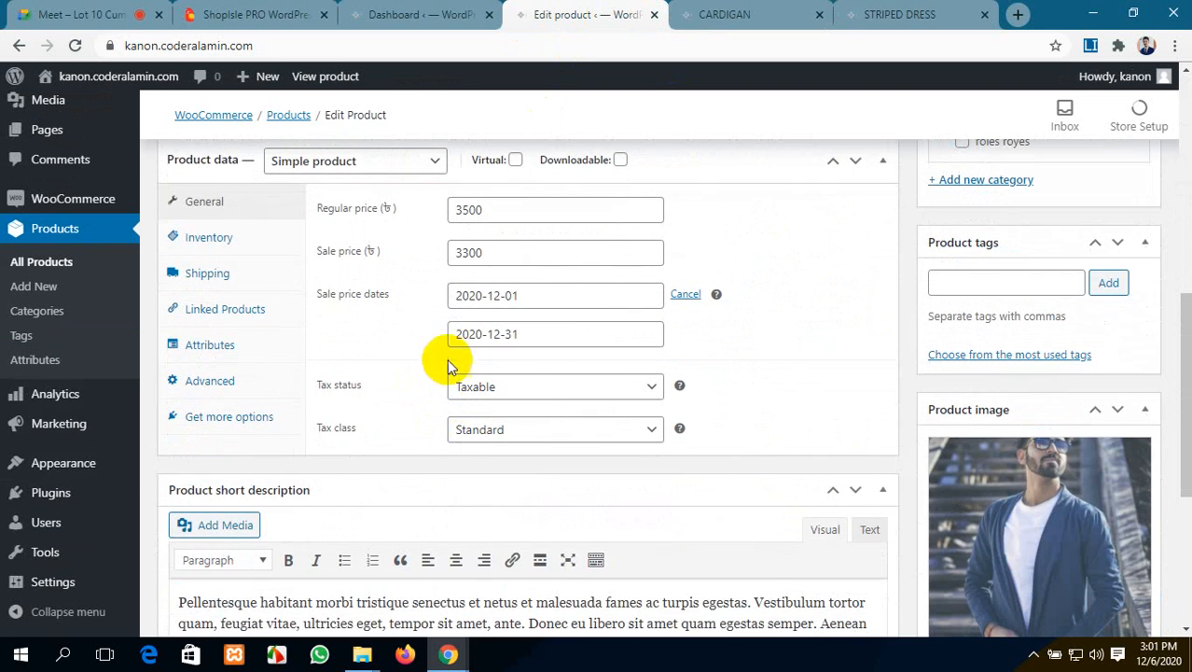
{"action": "left_click", "coordinate": [222, 309]}
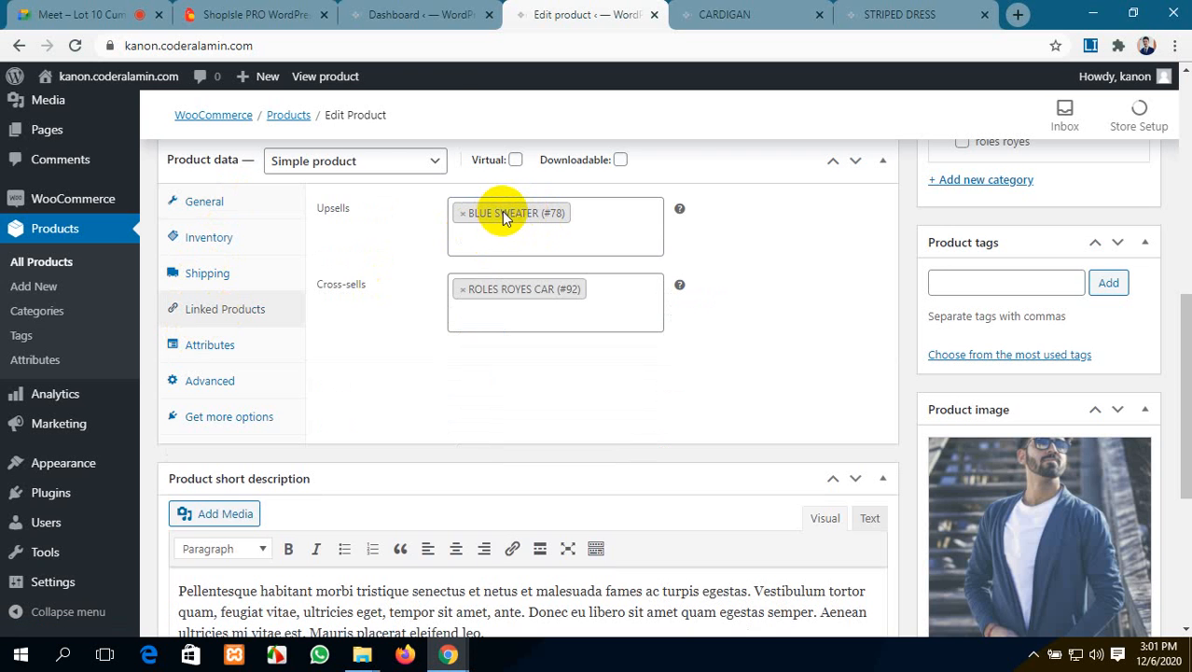
{"action": "left_click", "coordinate": [793, 17]}
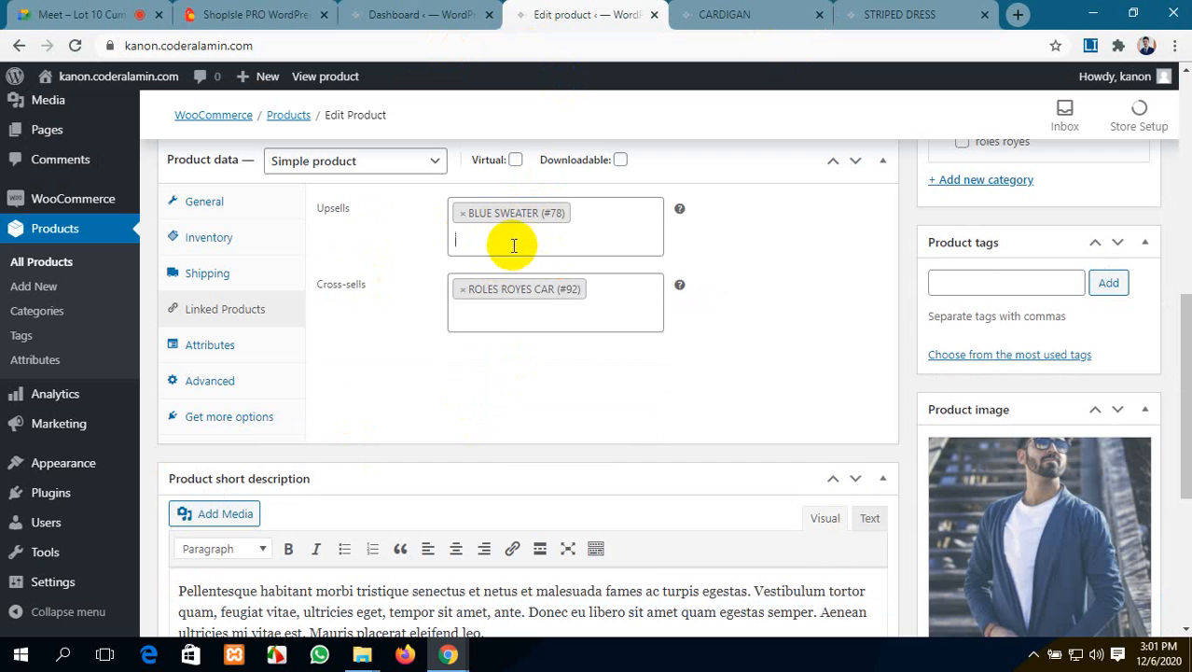
{"action": "left_click", "coordinate": [518, 243]}
Step: Open the Black Dress page from the Striped Dress's related products and copy its product title
{"action": "left_click", "coordinate": [905, 14]}
{"action": "scroll", "coordinate": [683, 443], "scroll_direction": "down", "scroll_amount": 4}
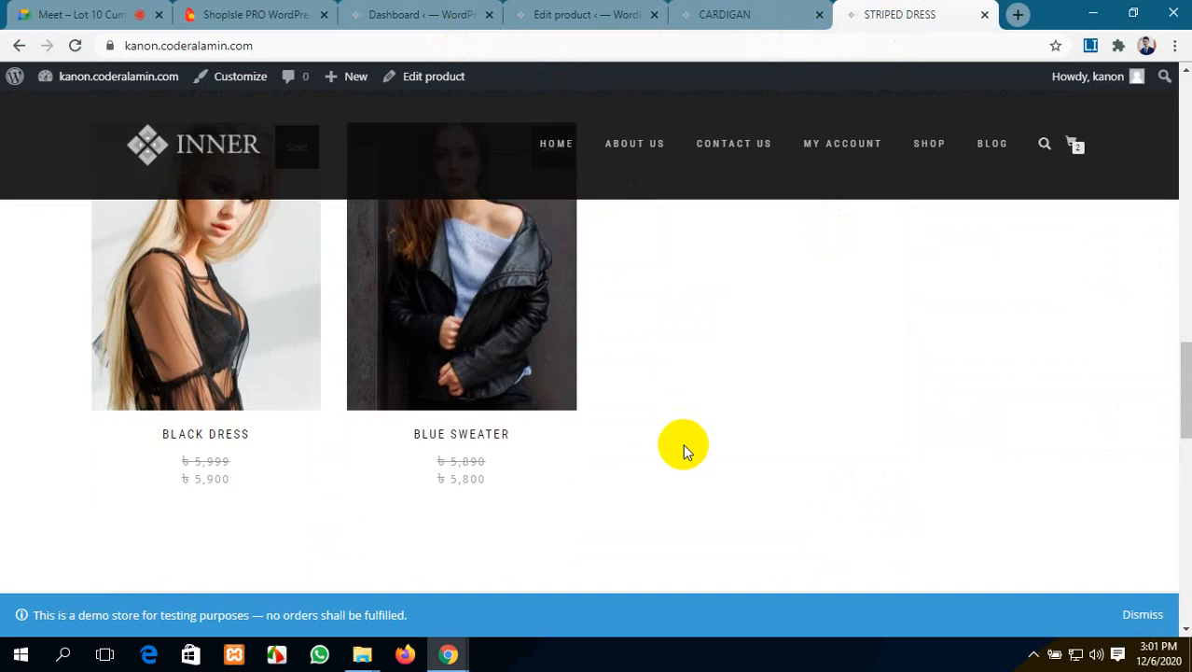
{"action": "scroll", "coordinate": [682, 443], "scroll_direction": "up", "scroll_amount": 2}
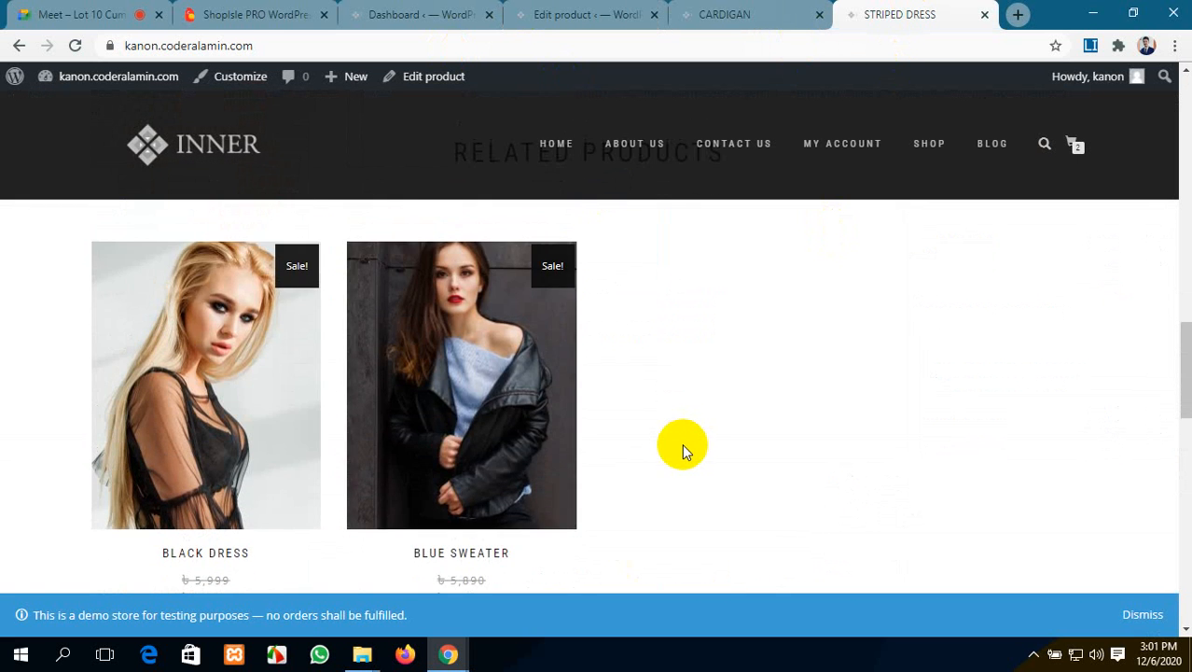
{"action": "scroll", "coordinate": [479, 444], "scroll_direction": "down", "scroll_amount": 1}
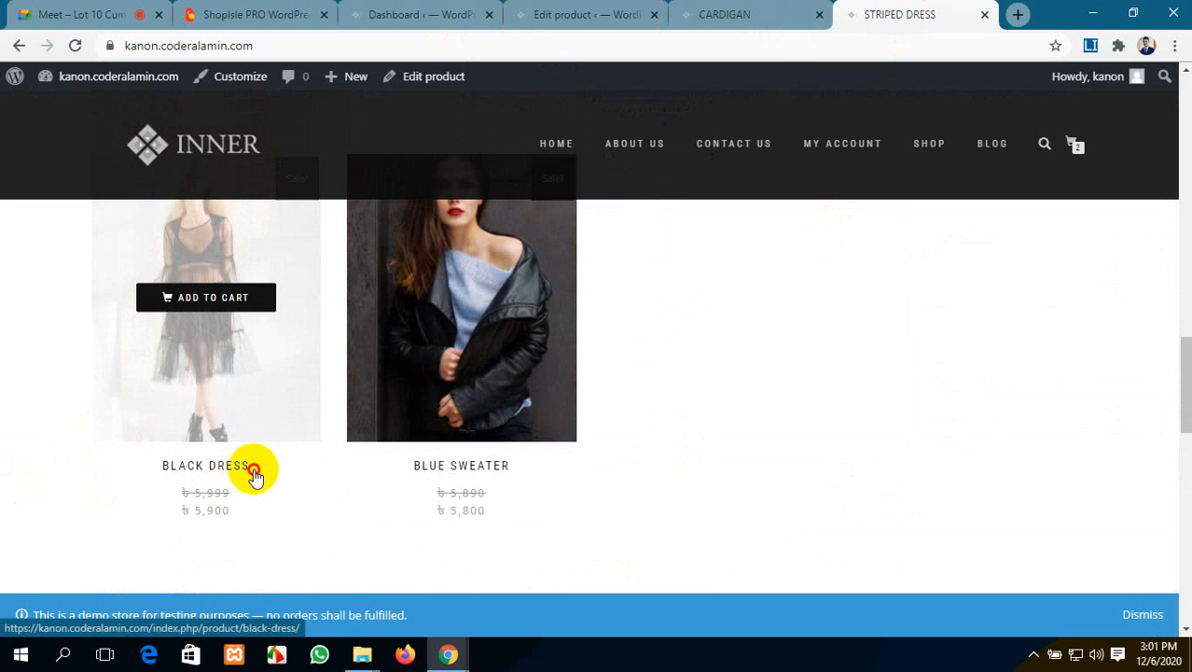
{"action": "left_click", "coordinate": [209, 471]}
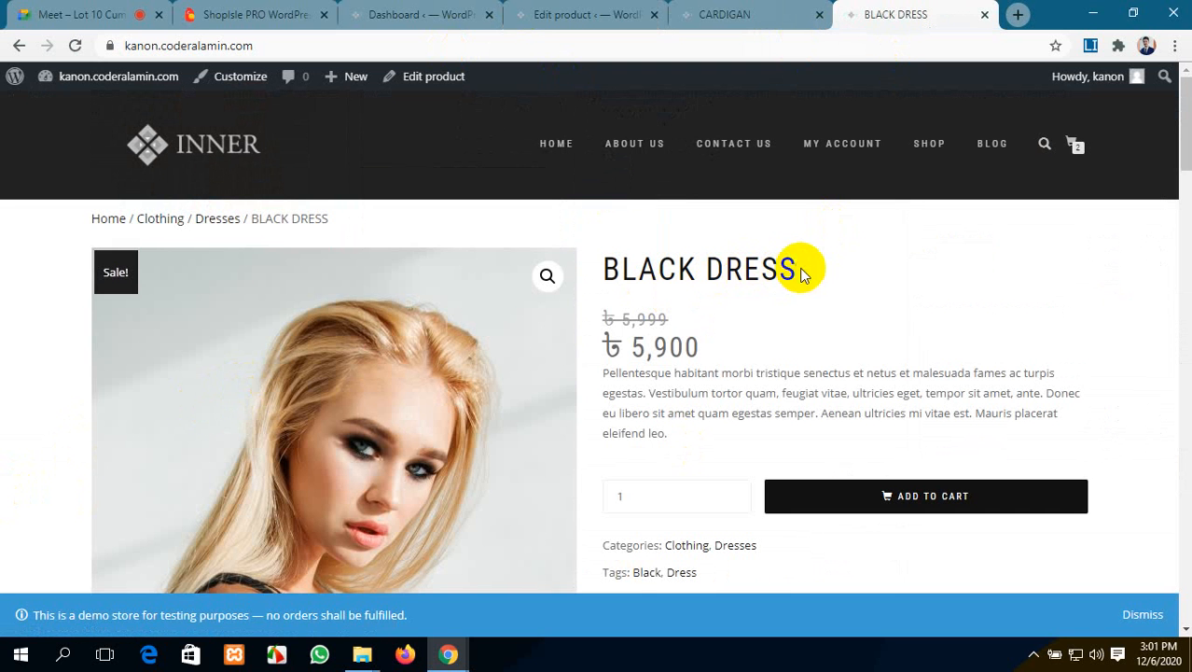
{"action": "left_click_drag", "start_coordinate": [800, 269], "coordinate": [603, 270]}
{"action": "key", "text": "ctrl+c"}
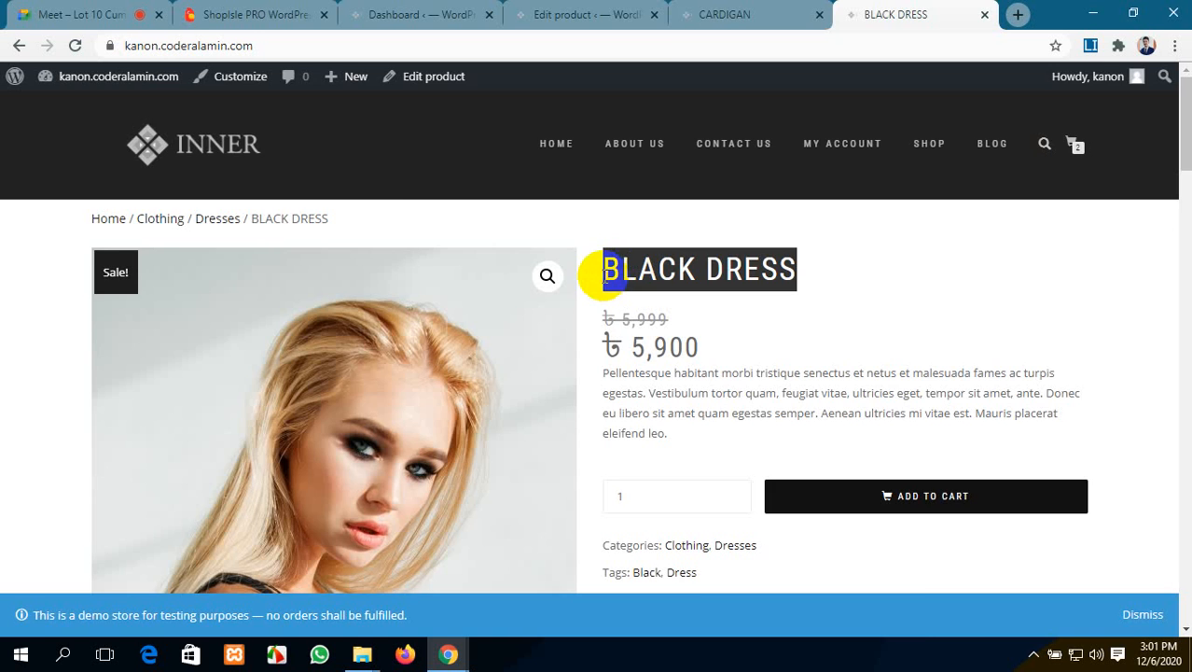
Step: Add BLACK DRESS (#54) to the Cardigan's upsells and update the product
{"action": "left_click", "coordinate": [620, 14]}
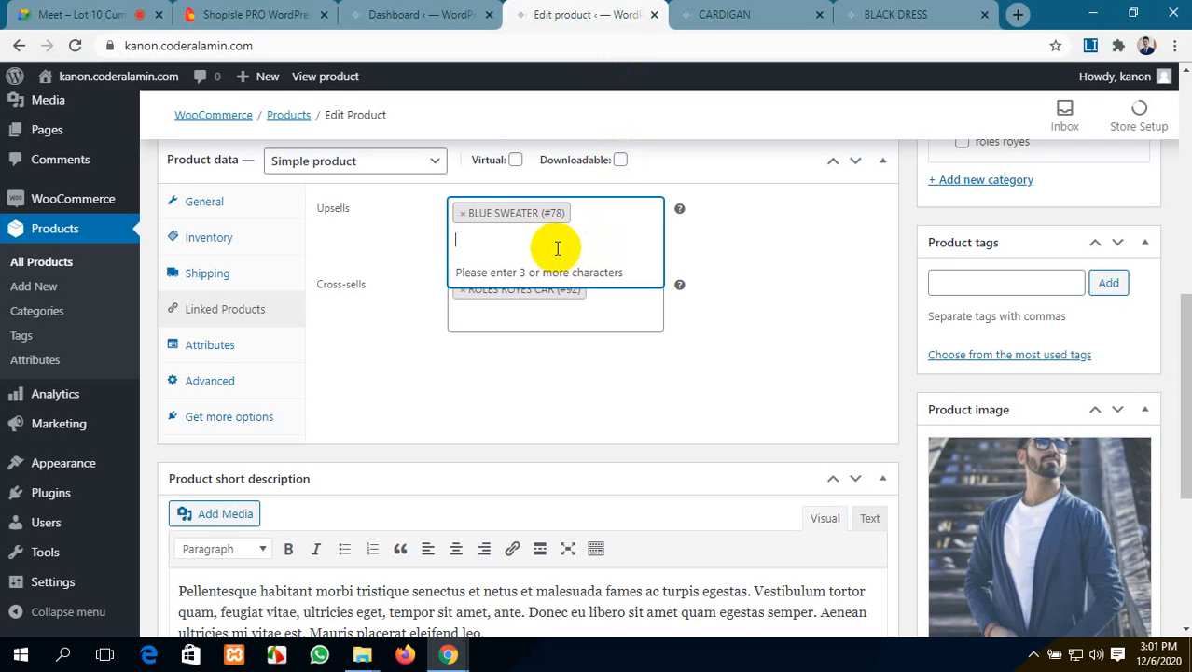
{"action": "key", "text": "ctrl+v"}
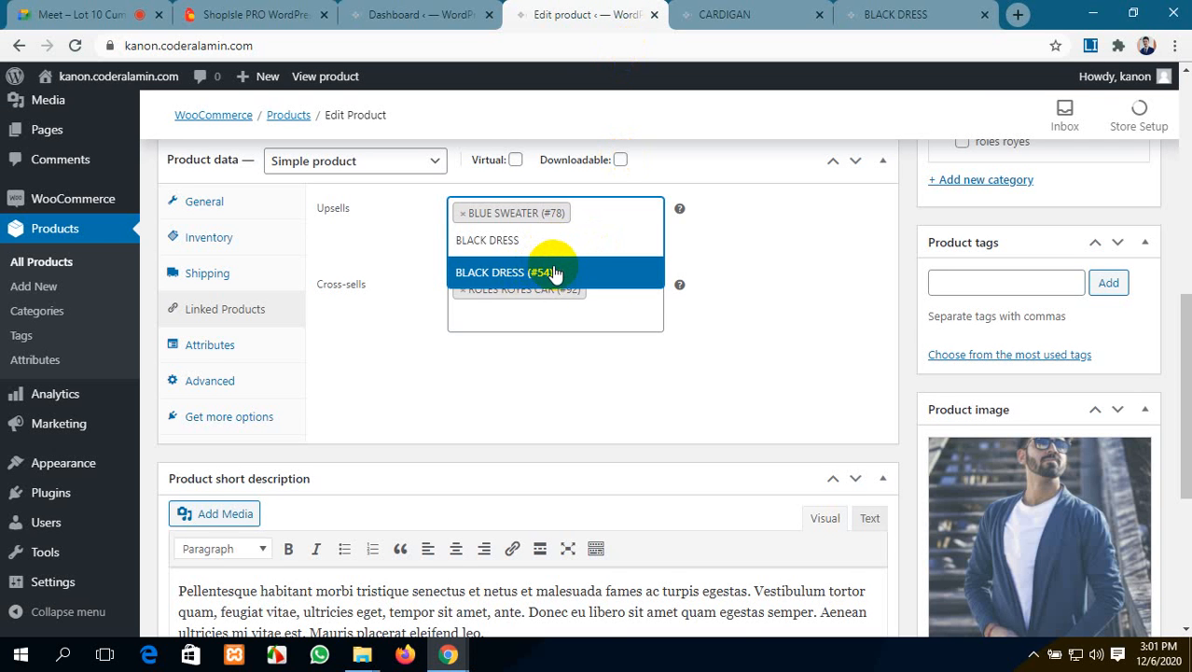
{"action": "left_click", "coordinate": [569, 272]}
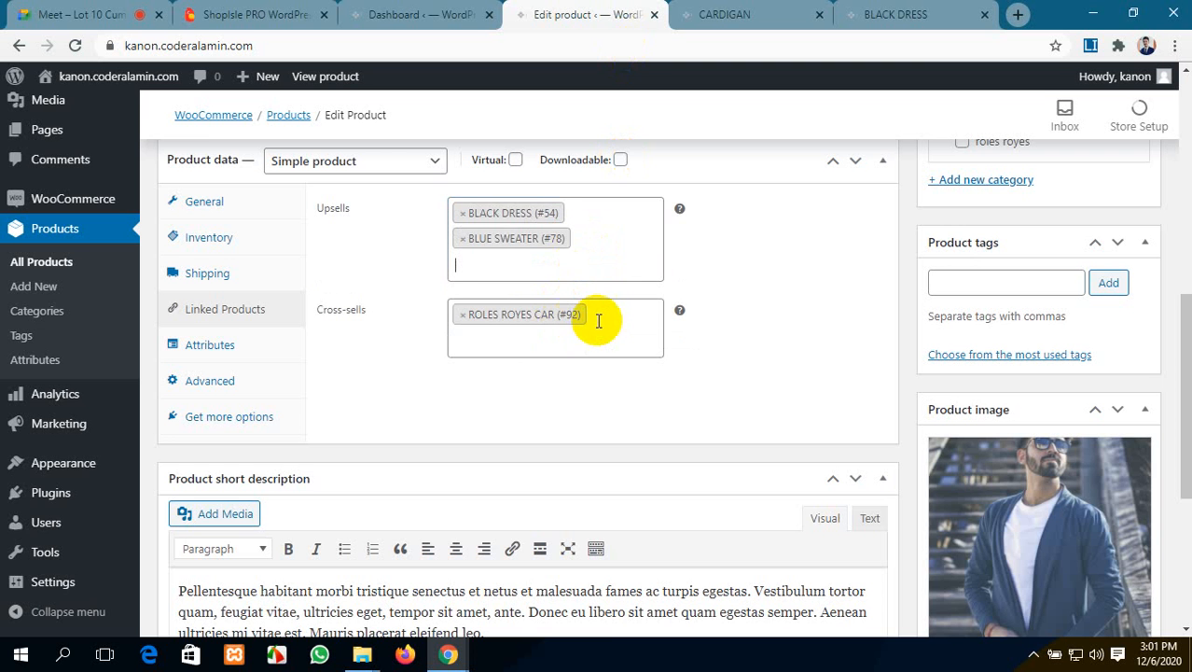
{"action": "scroll", "coordinate": [945, 239], "scroll_direction": "up", "scroll_amount": 4}
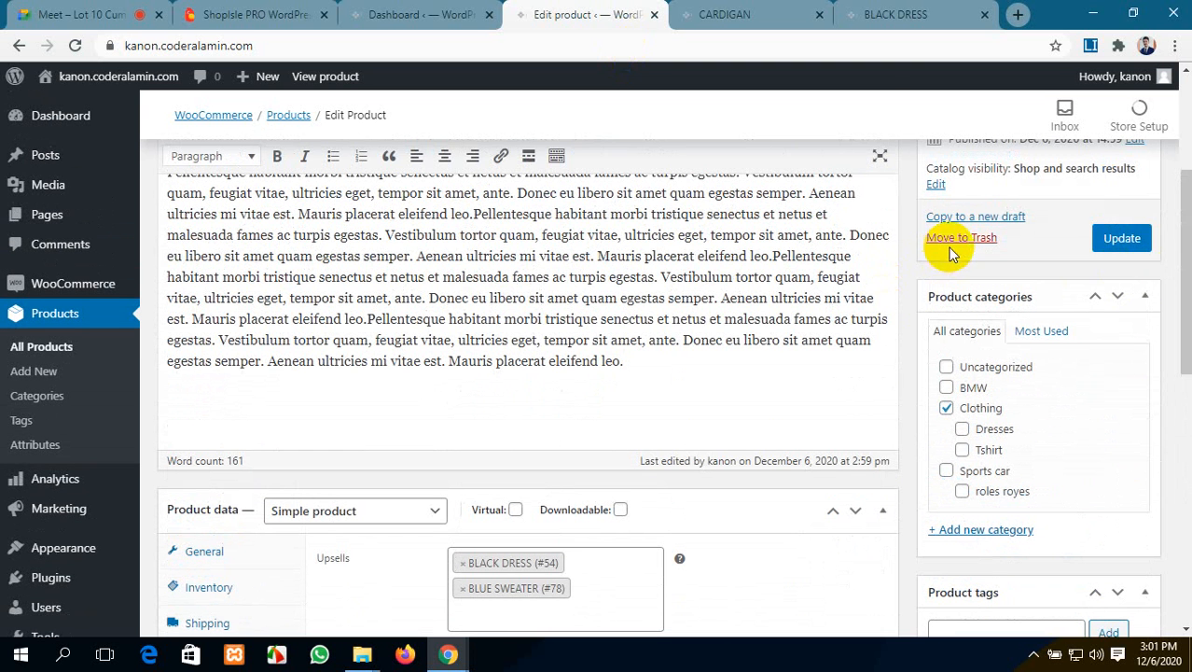
{"action": "left_click", "coordinate": [1131, 241]}
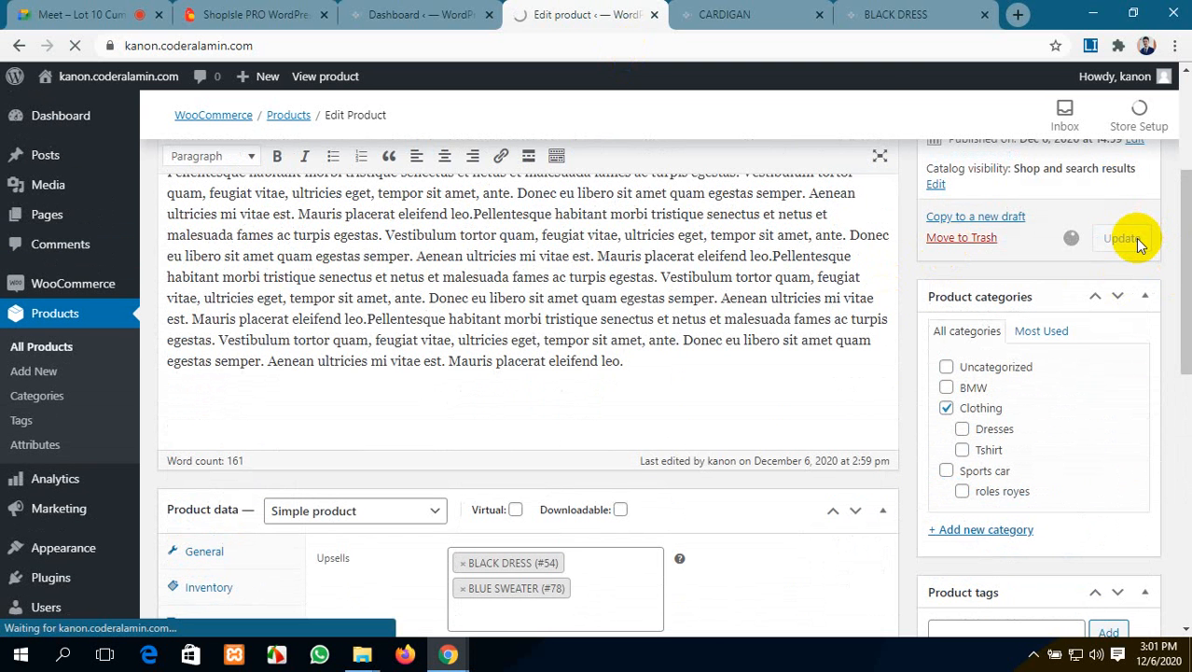
Step: Reload the Cardigan's storefront page and check the upsell products under "You may also like…"
{"action": "left_click", "coordinate": [766, 9]}
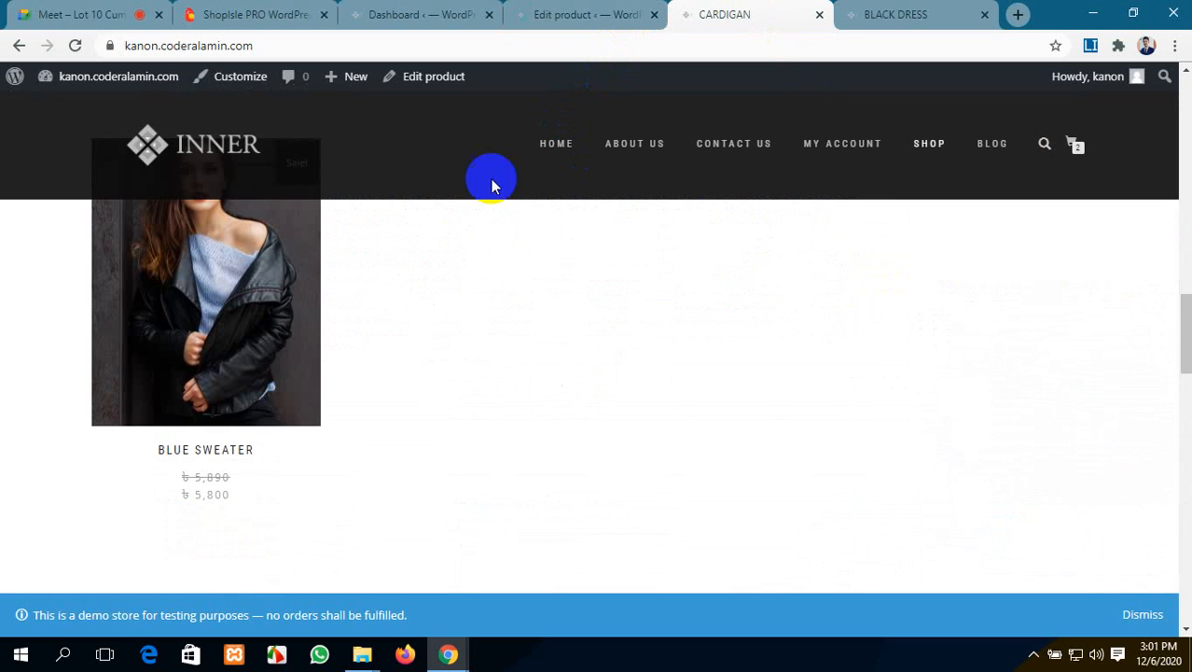
{"action": "left_click", "coordinate": [75, 46]}
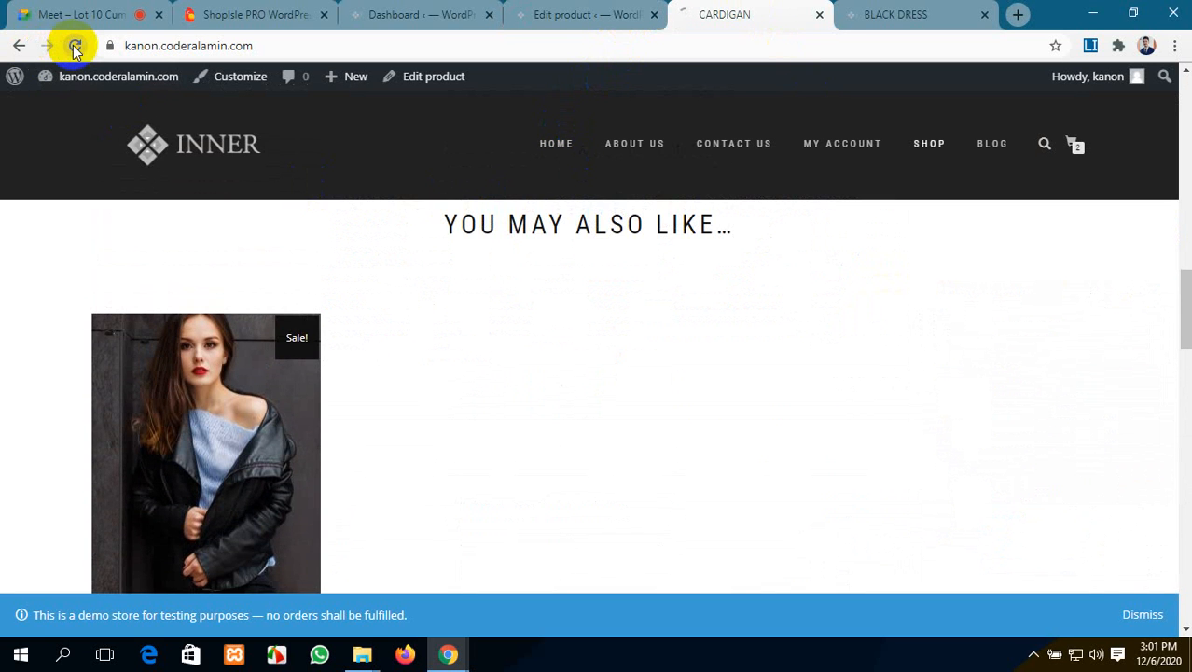
{"action": "scroll", "coordinate": [280, 243], "scroll_direction": "down", "scroll_amount": 3}
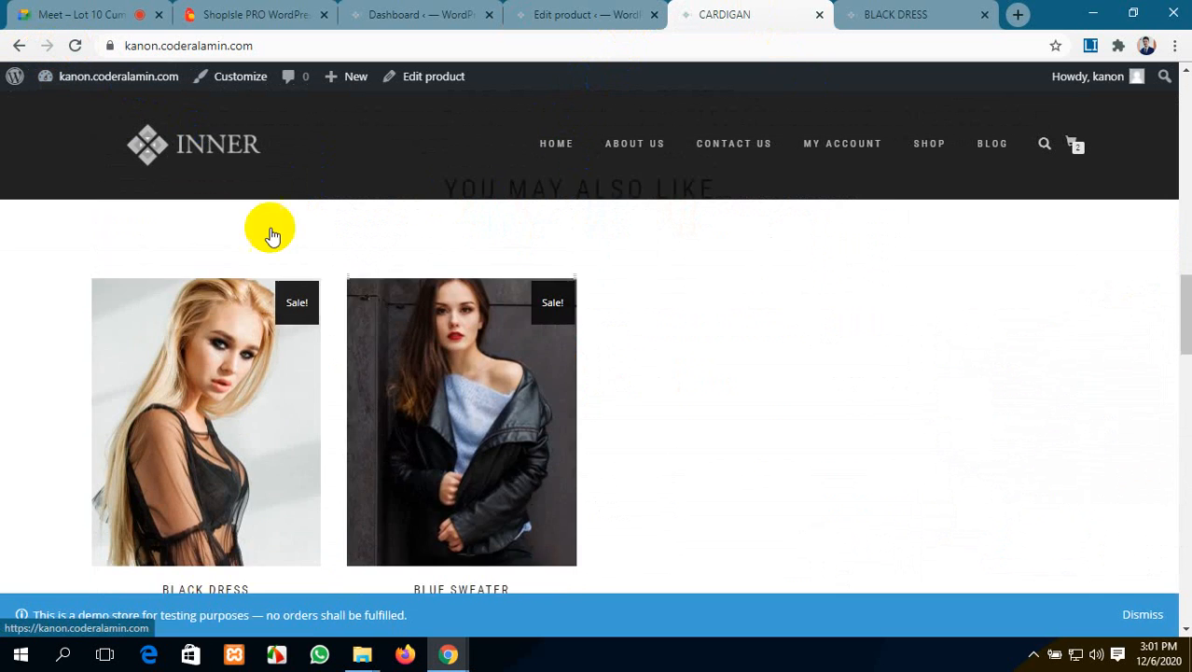
{"action": "scroll", "coordinate": [364, 370], "scroll_direction": "up", "scroll_amount": 2}
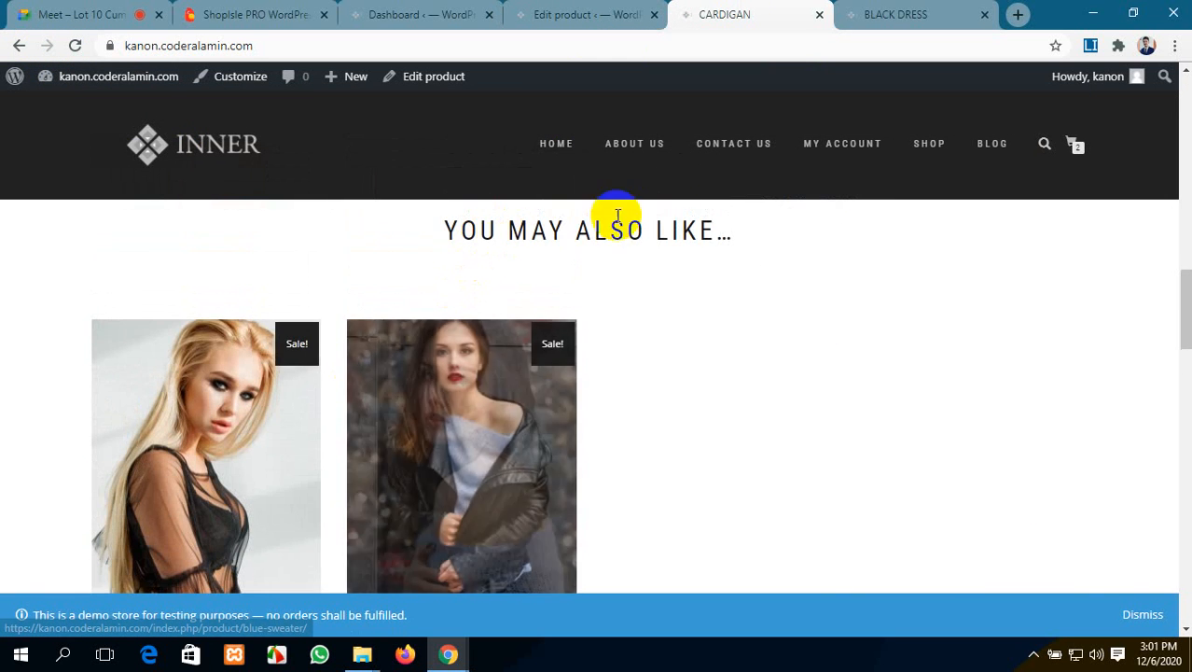
{"action": "scroll", "coordinate": [552, 359], "scroll_direction": "down", "scroll_amount": 1}
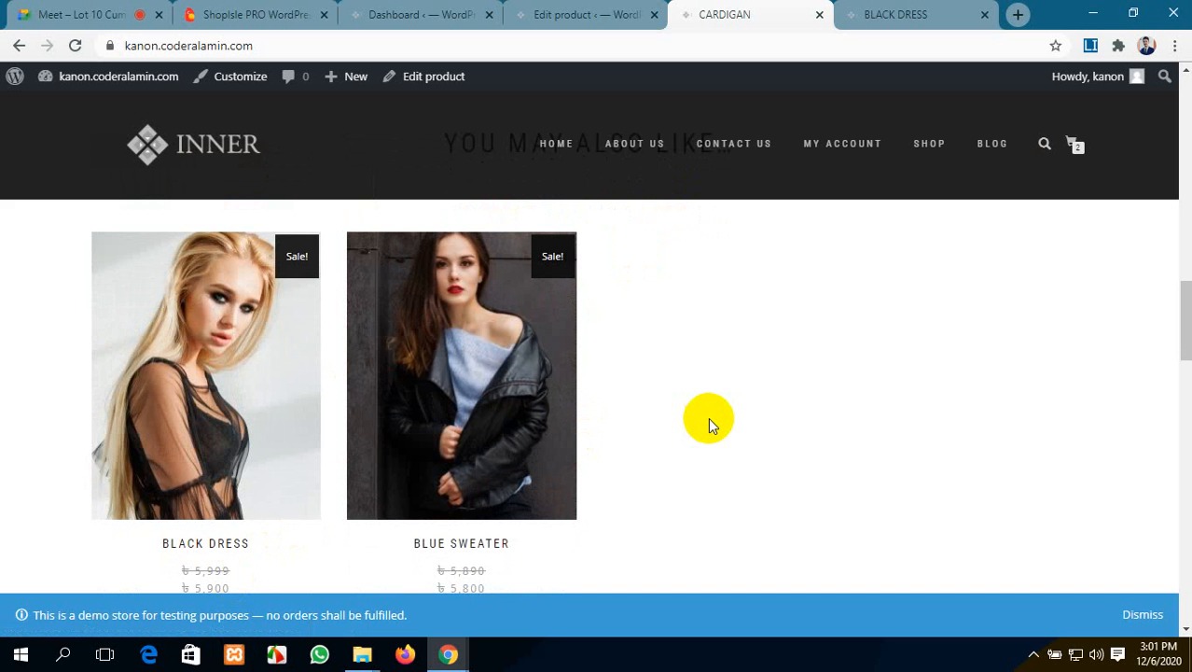
Step: Review the Cardigan's product details, description and "You may also like…" section on its storefront page
{"action": "scroll", "coordinate": [696, 416], "scroll_direction": "up", "scroll_amount": 8}
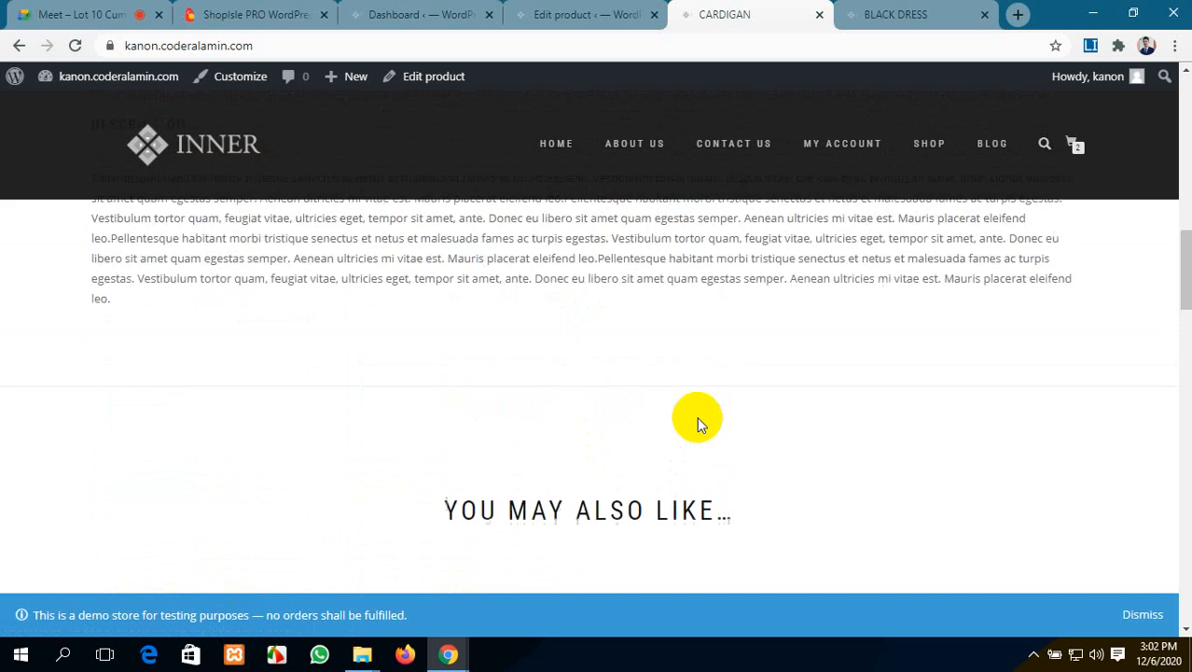
{"action": "scroll", "coordinate": [697, 416], "scroll_direction": "up", "scroll_amount": 5}
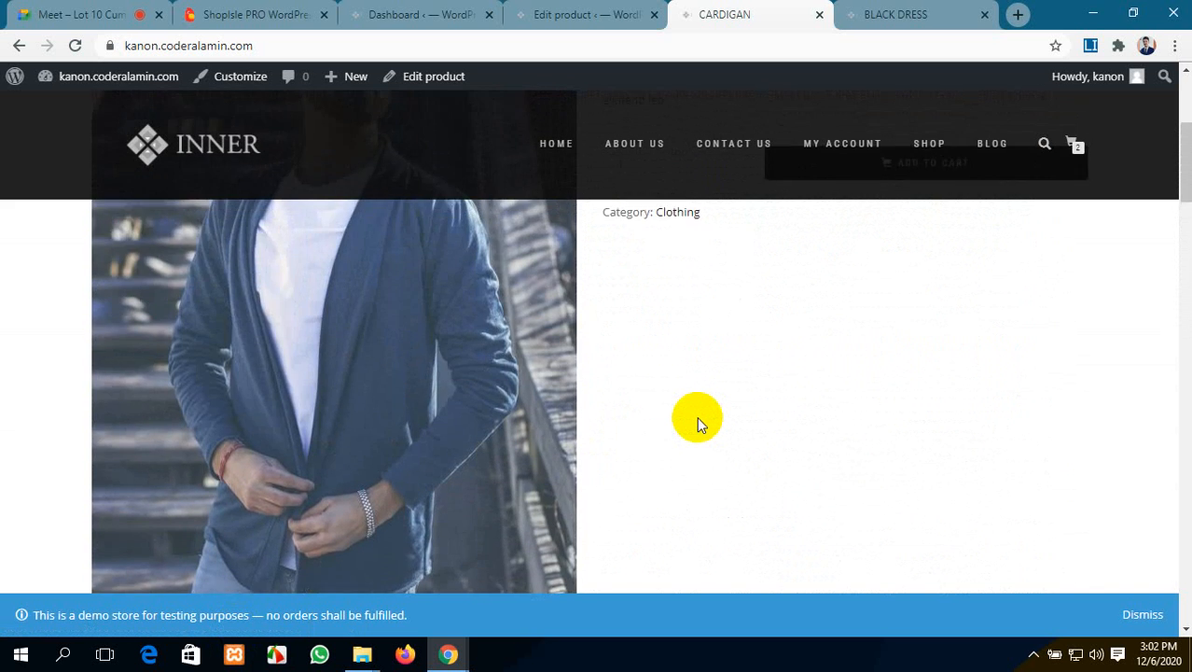
{"action": "scroll", "coordinate": [697, 417], "scroll_direction": "up", "scroll_amount": 2}
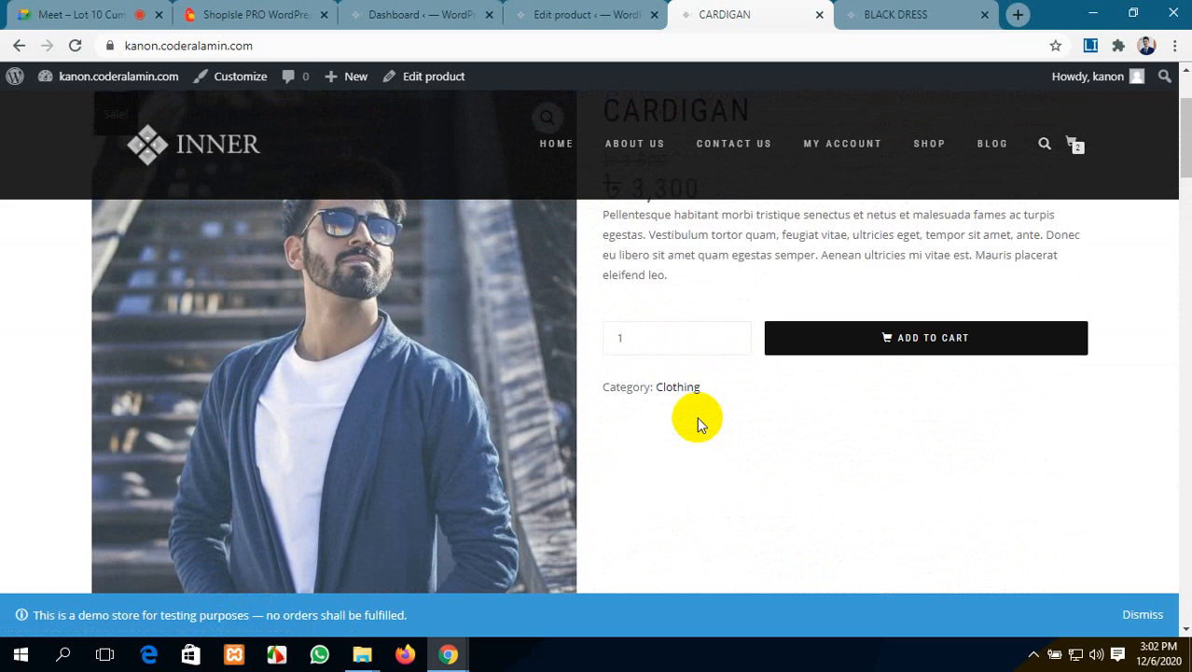
{"action": "scroll", "coordinate": [696, 416], "scroll_direction": "down", "scroll_amount": 12}
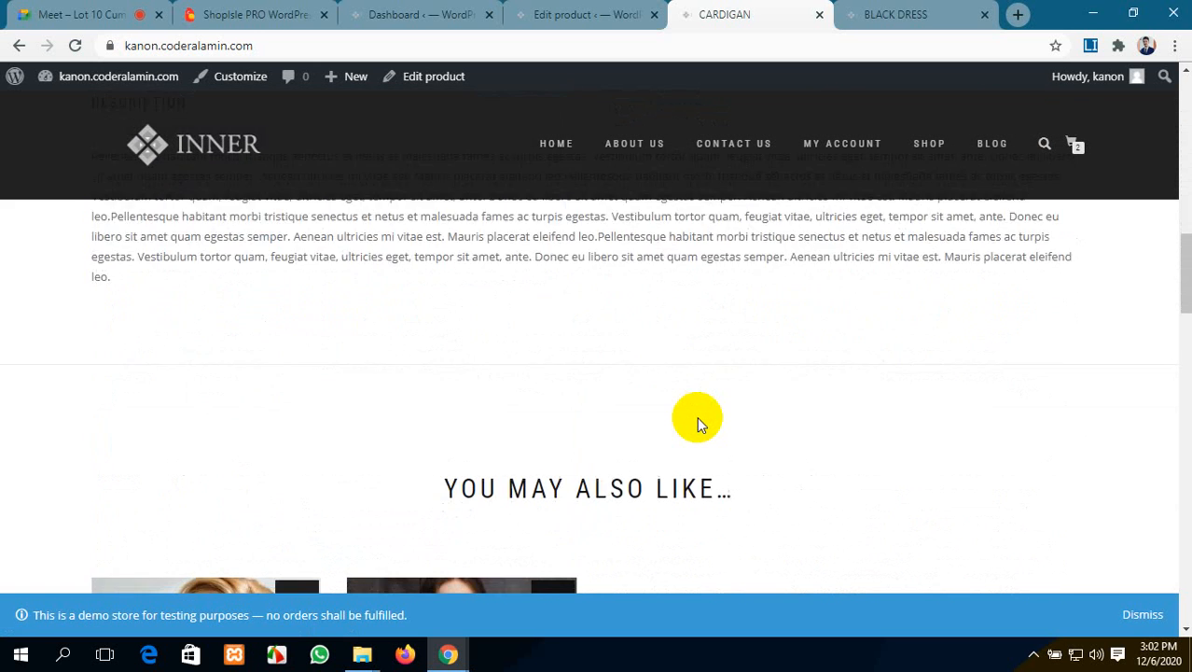
{"action": "left_click_drag", "start_coordinate": [749, 400], "coordinate": [427, 401]}
{"action": "left_click", "coordinate": [767, 399]}
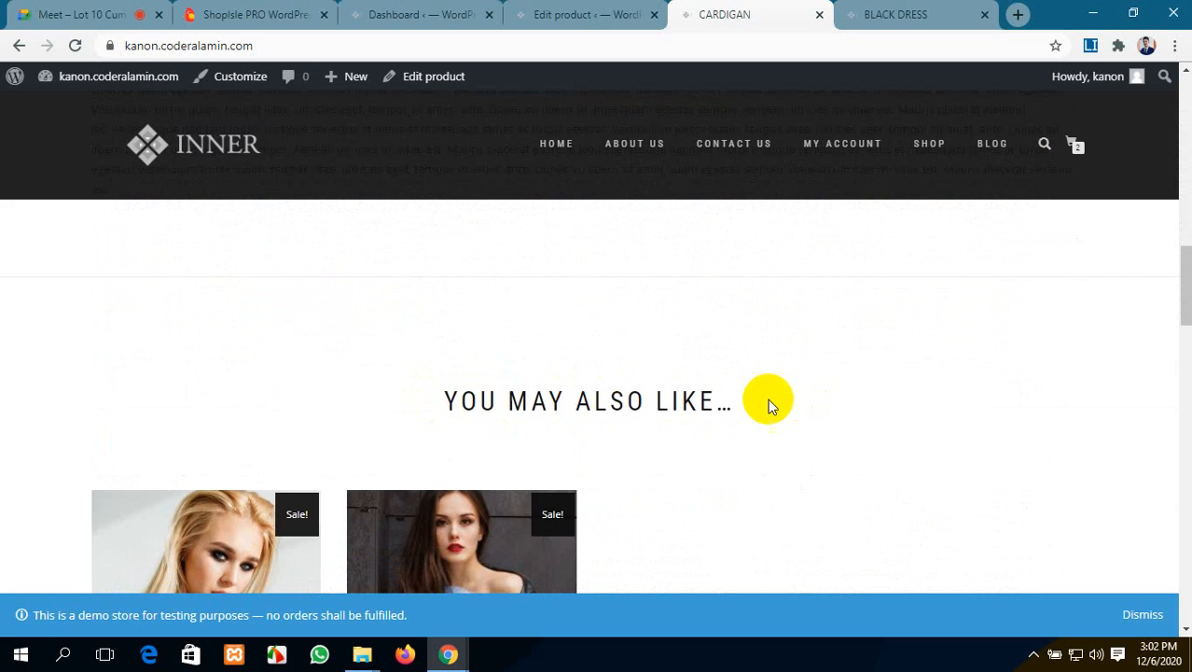
{"action": "scroll", "coordinate": [765, 395], "scroll_direction": "up", "scroll_amount": 5}
{"action": "scroll", "coordinate": [765, 394], "scroll_direction": "up", "scroll_amount": 4}
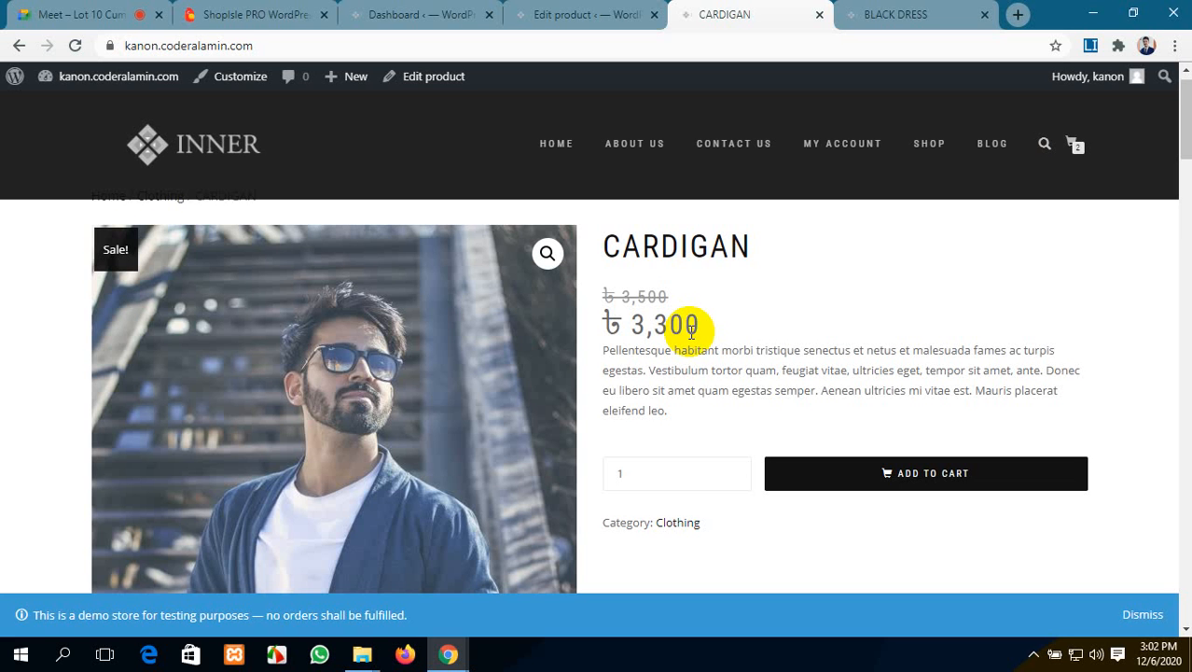
Step: Switch to File Explorer and open the Woocommerce folder inside Premium Themes & Plugins\Plugins on the back up (G:) drive
{"action": "left_click", "coordinate": [1091, 13]}
{"action": "double_click", "coordinate": [5, 138]}
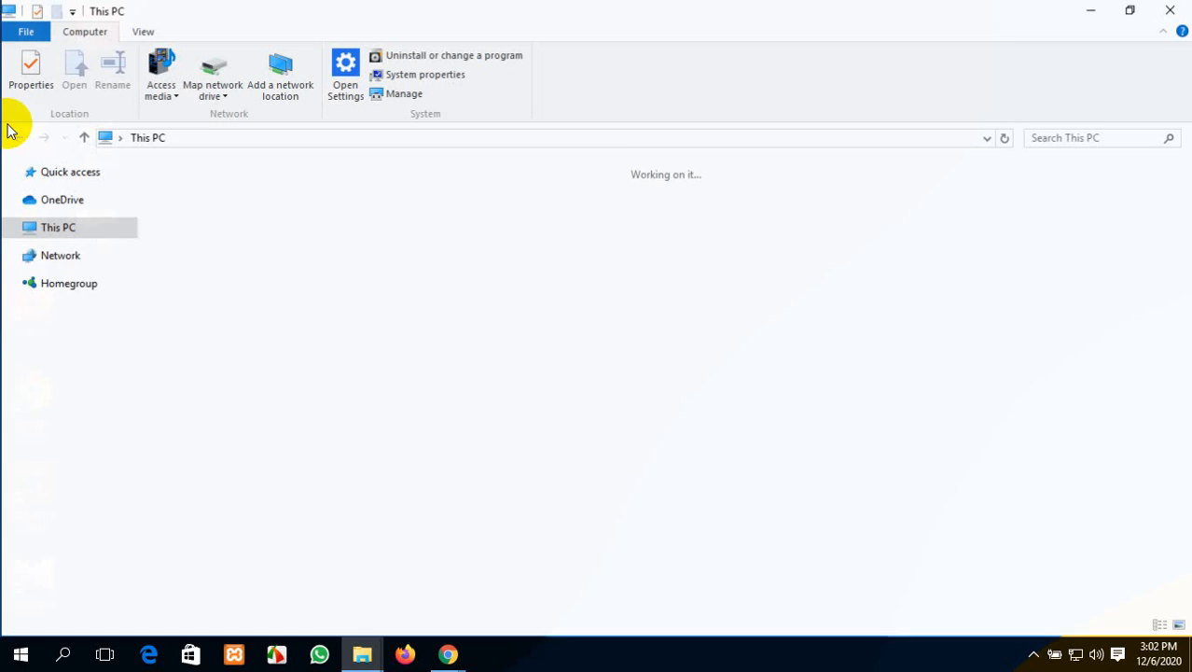
{"action": "double_click", "coordinate": [319, 394]}
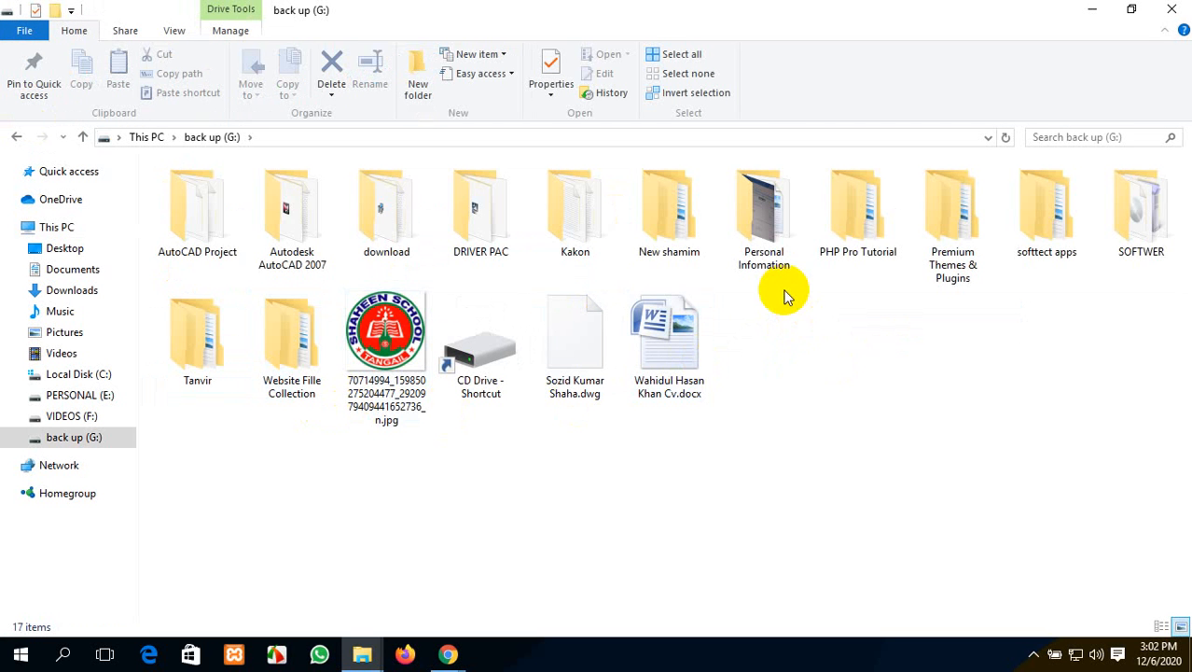
{"action": "double_click", "coordinate": [942, 261]}
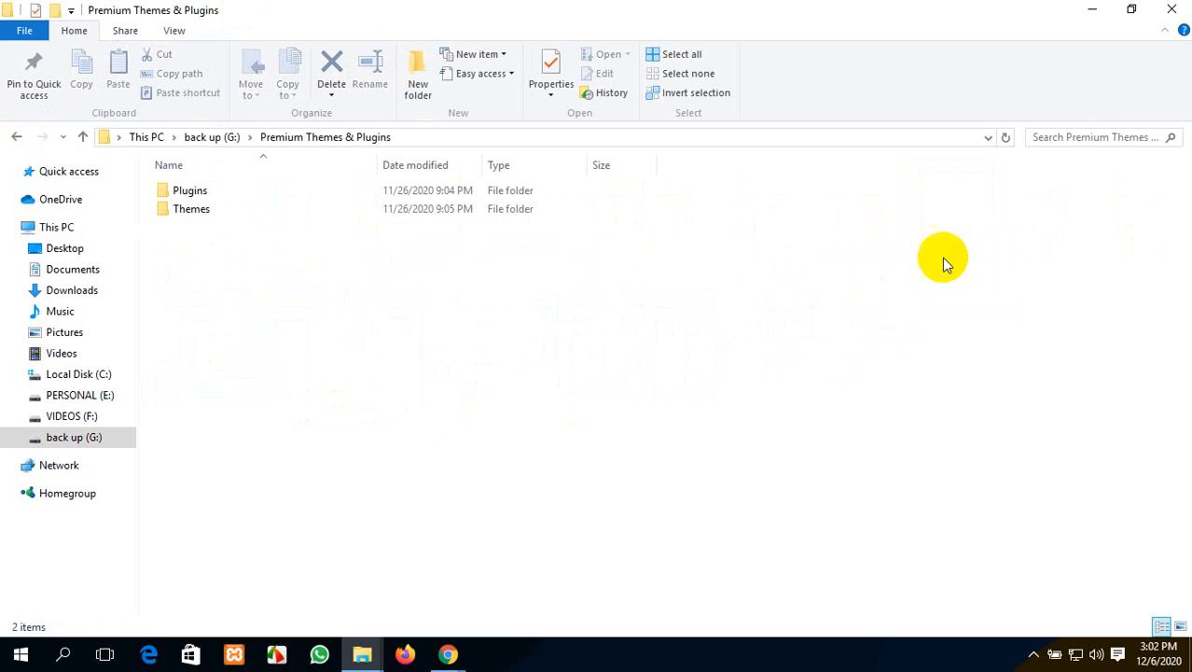
{"action": "double_click", "coordinate": [192, 190]}
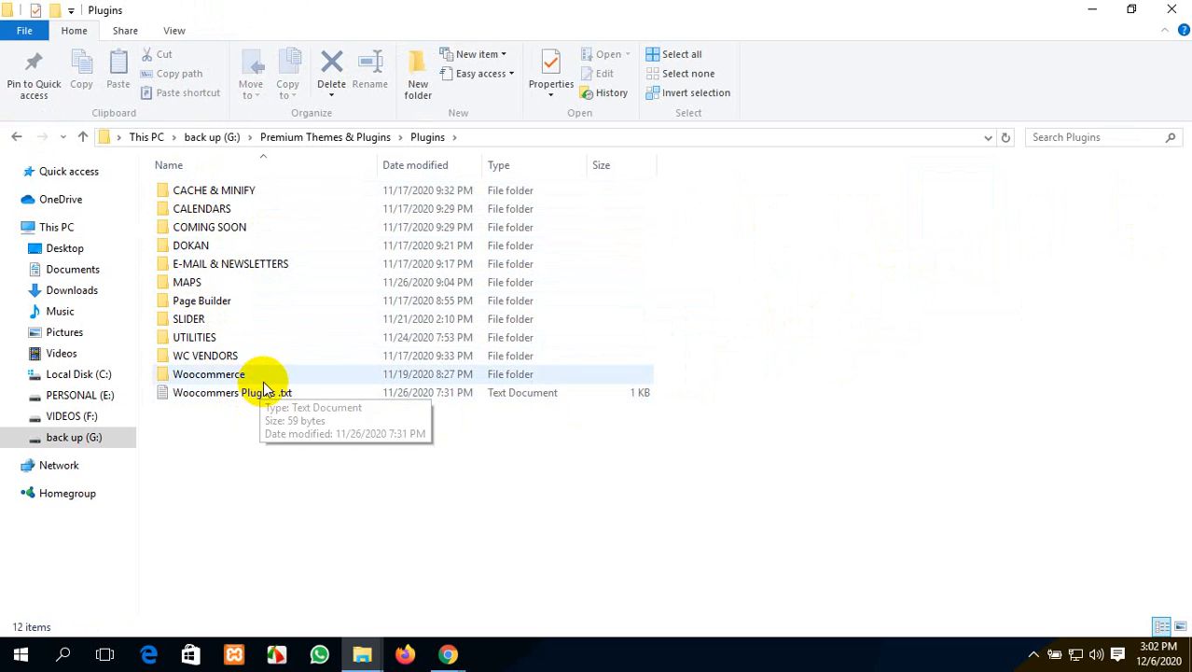
{"action": "double_click", "coordinate": [207, 374]}
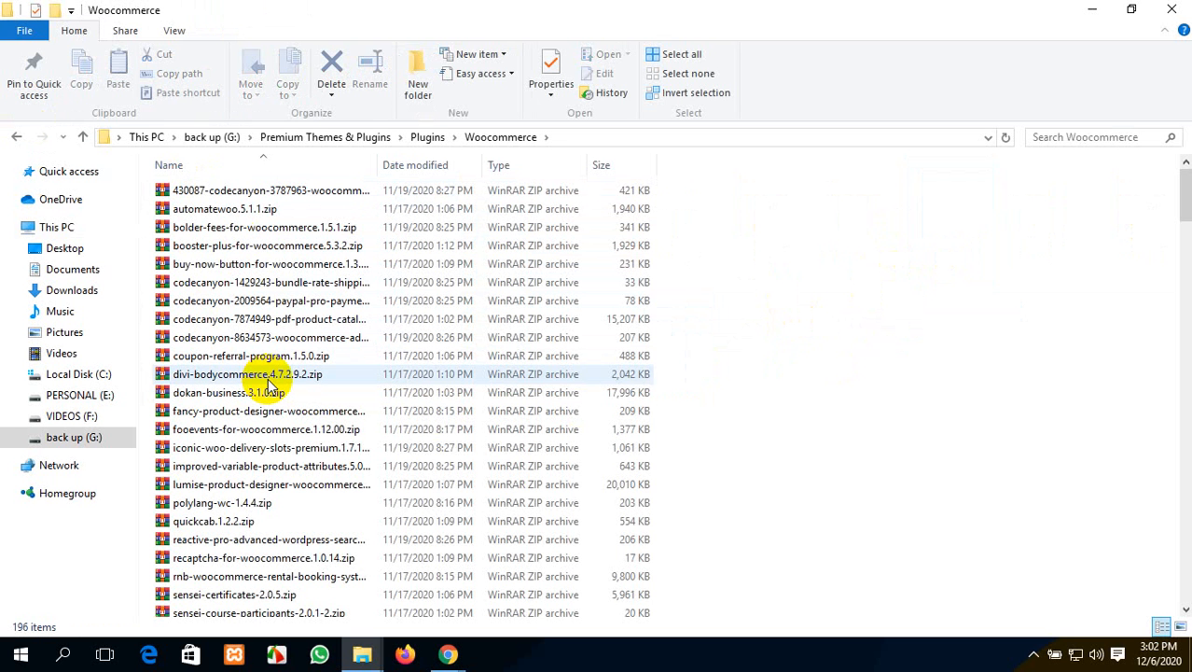
Step: Select all plugin archives in the Woocommerce folder and check their combined file properties
{"action": "scroll", "coordinate": [405, 330], "scroll_direction": "down", "scroll_amount": 5}
{"action": "scroll", "coordinate": [410, 335], "scroll_direction": "up", "scroll_amount": 5}
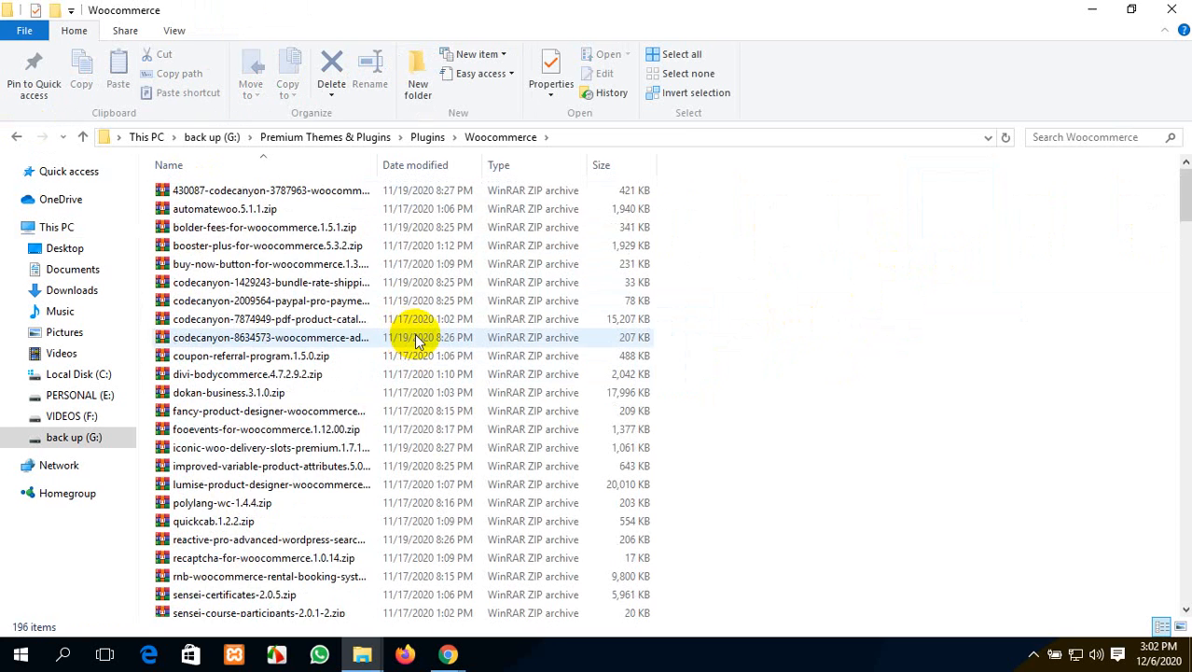
{"action": "key", "text": "ctrl+a"}
{"action": "right_click", "coordinate": [417, 341]}
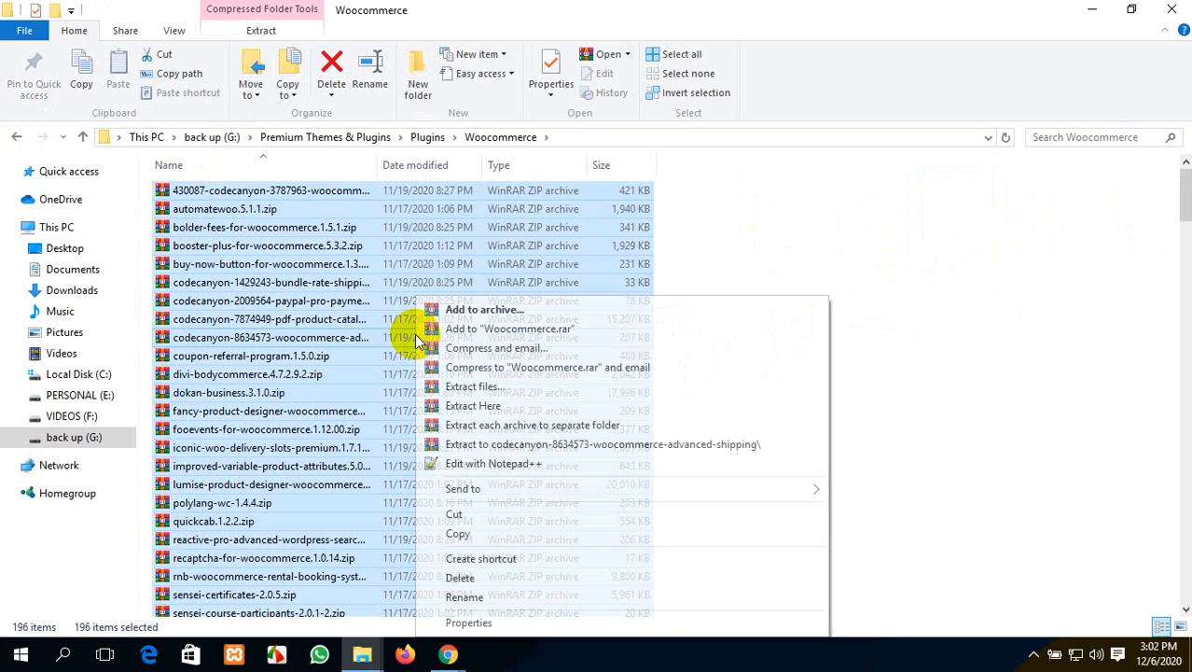
{"action": "left_click", "coordinate": [519, 623]}
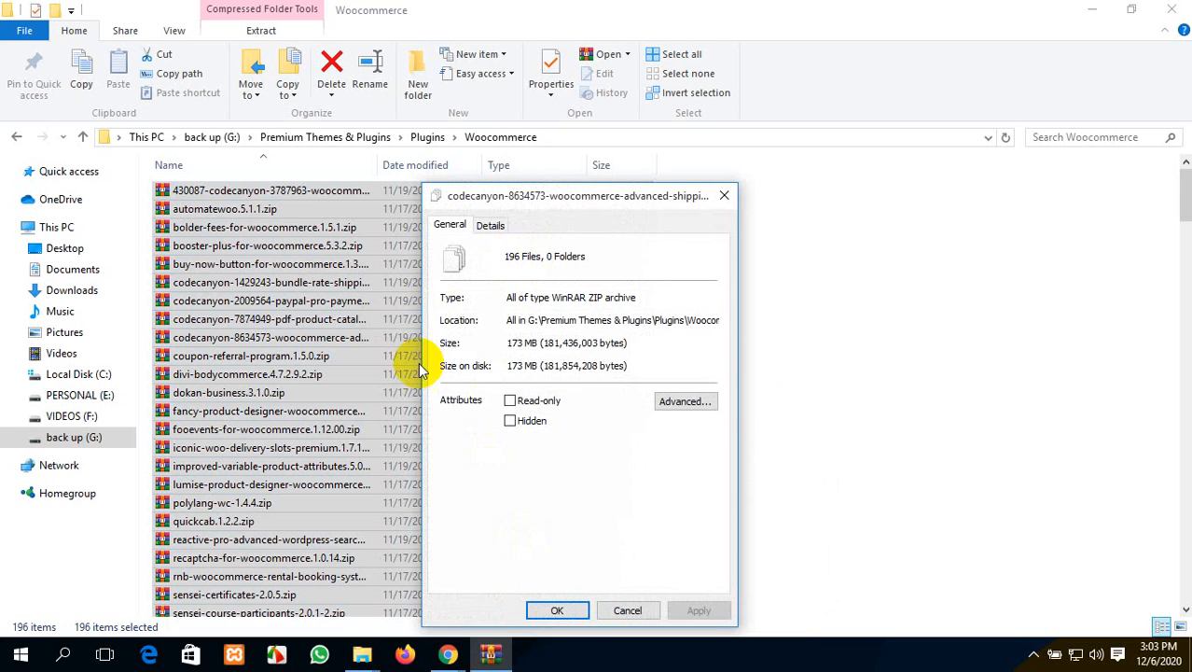
{"action": "left_click", "coordinate": [611, 611]}
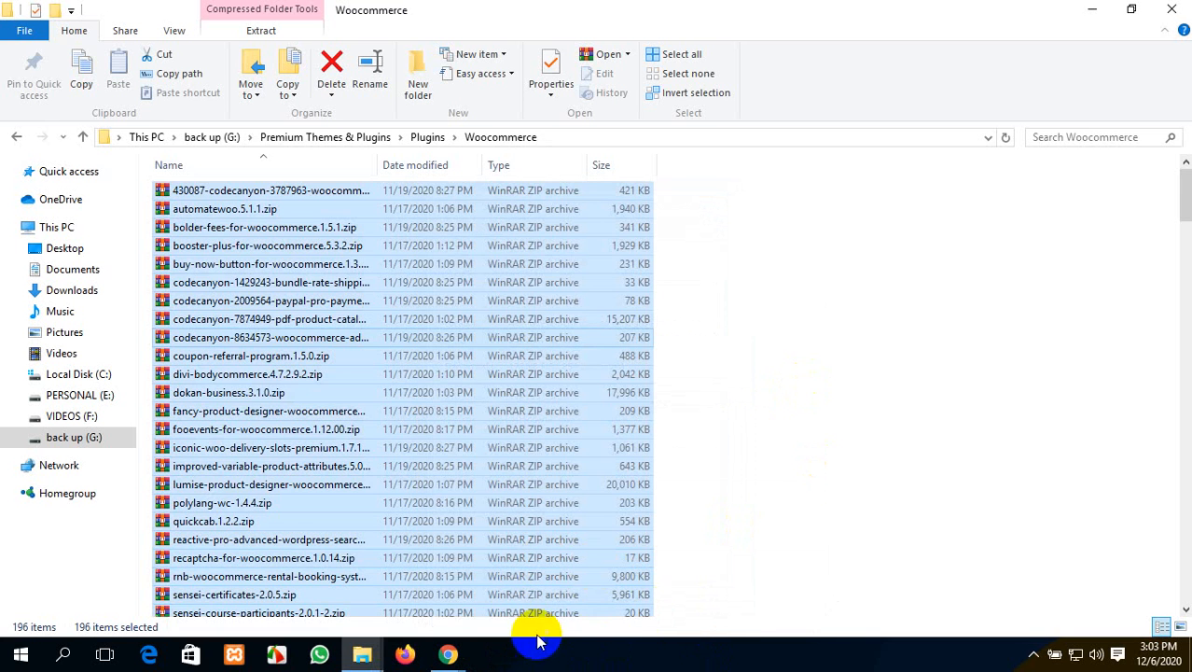
Step: Switch to the Google Meet call in Chrome and admit the participant waiting to join
{"action": "mouse_move", "coordinate": [448, 653]}
{"action": "left_click", "coordinate": [382, 575]}
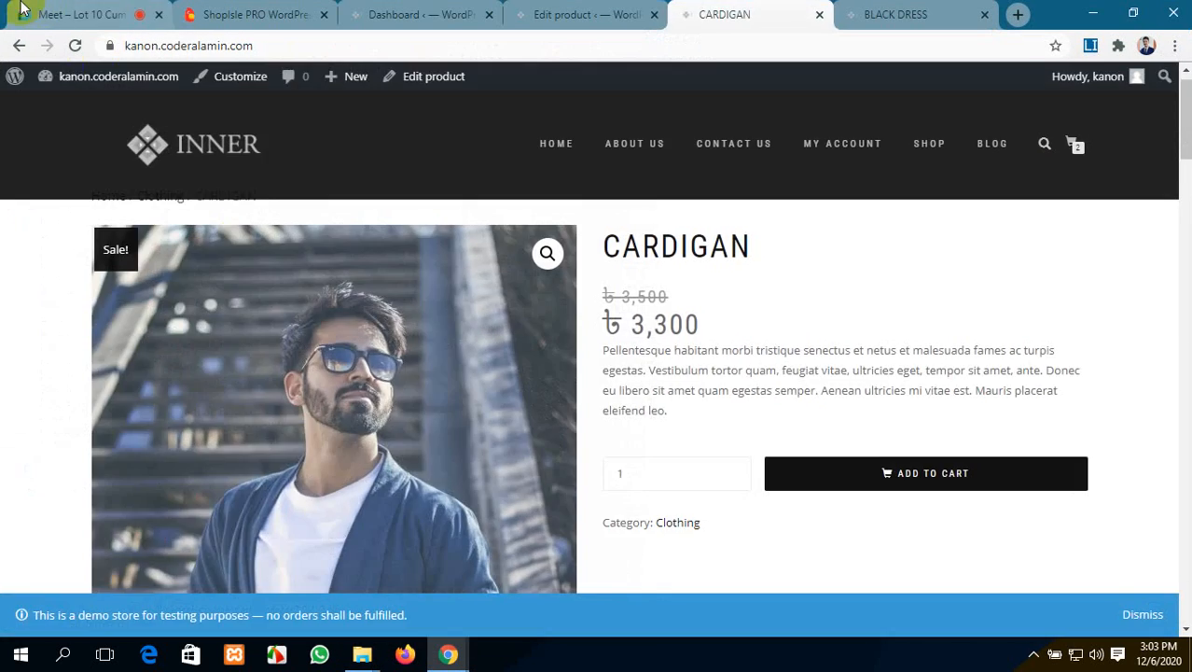
{"action": "left_click", "coordinate": [25, 12]}
{"action": "left_click", "coordinate": [763, 189]}
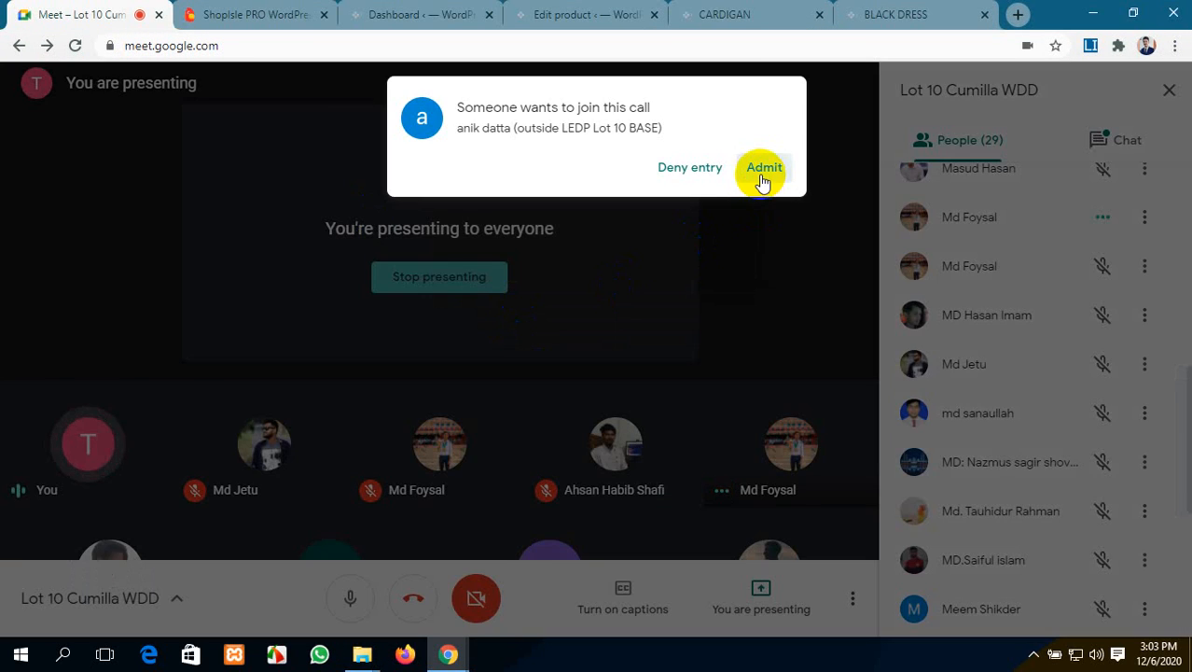
Step: Return to the Woocommerce folder in File Explorer, look through its whole list of plugin archives and close the folder window
{"action": "mouse_move", "coordinate": [359, 650]}
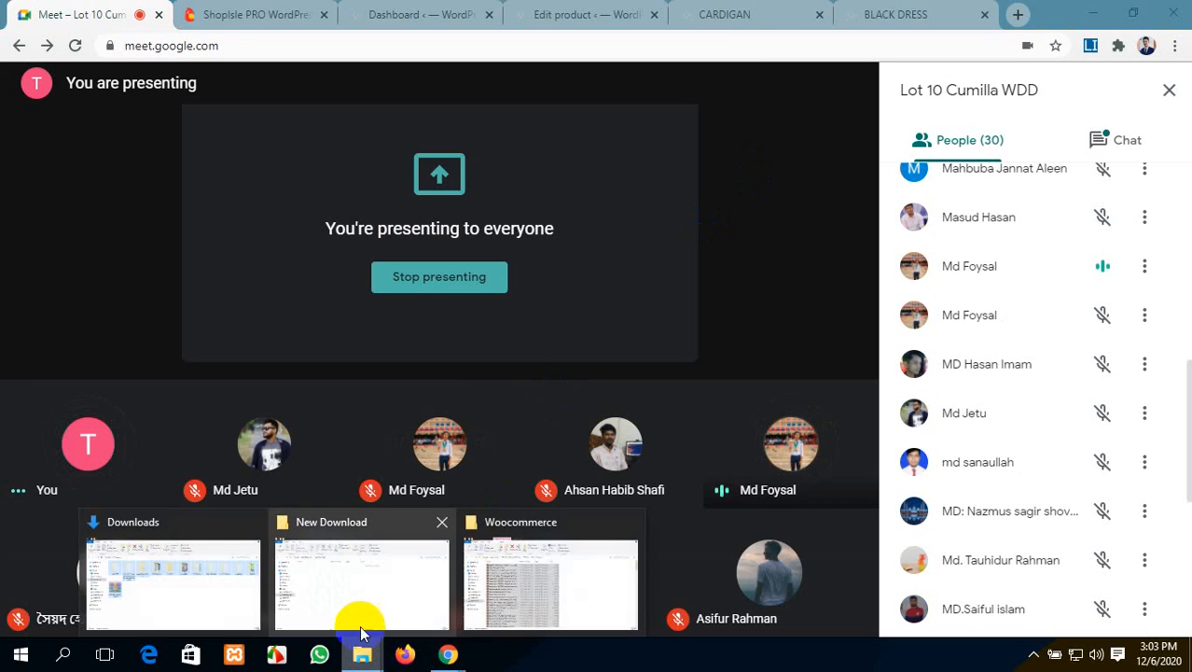
{"action": "left_click", "coordinate": [493, 572]}
{"action": "scroll", "coordinate": [300, 343], "scroll_direction": "down", "scroll_amount": 18}
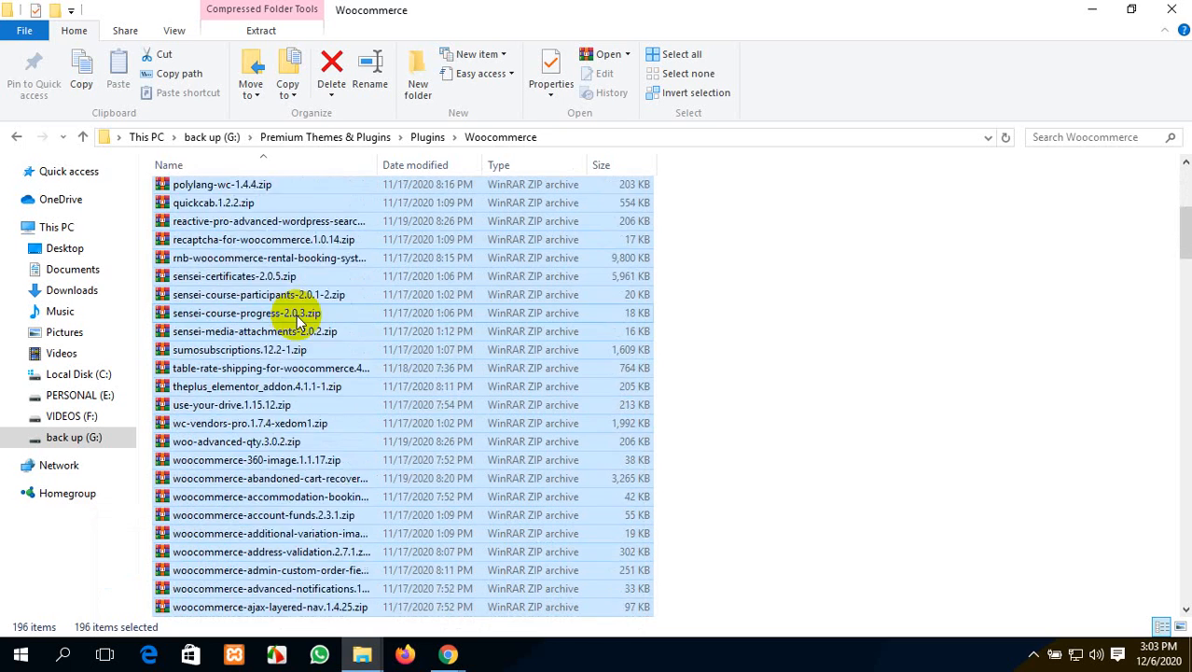
{"action": "scroll", "coordinate": [298, 320], "scroll_direction": "down", "scroll_amount": 20}
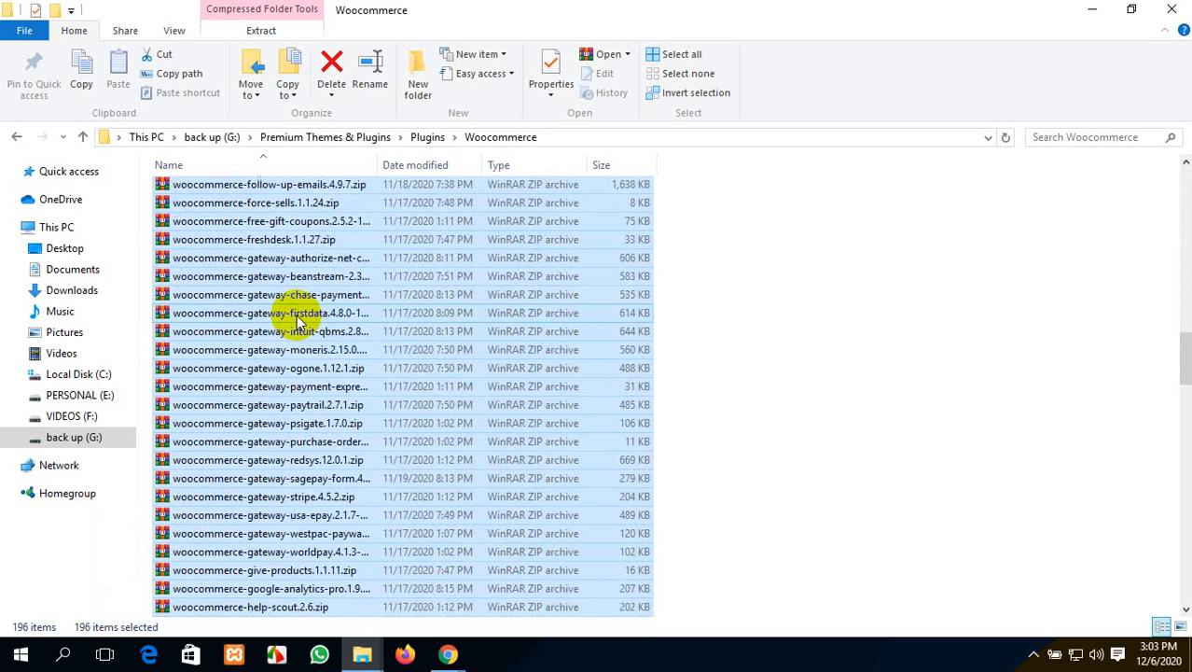
{"action": "scroll", "coordinate": [299, 320], "scroll_direction": "down", "scroll_amount": 15}
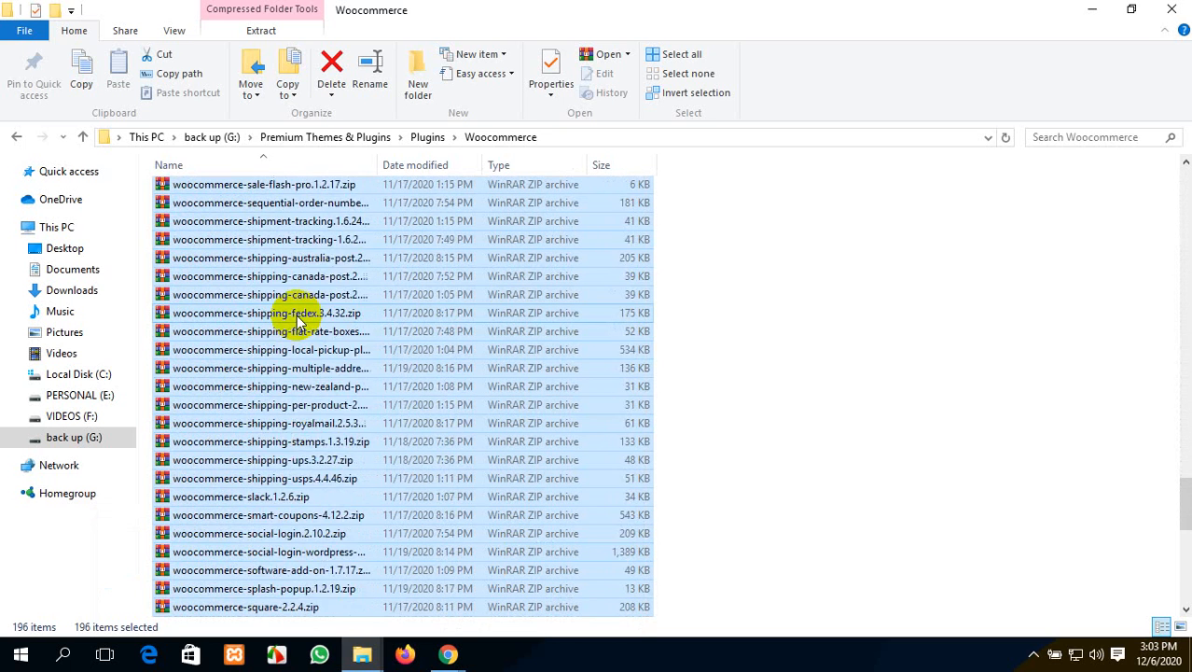
{"action": "scroll", "coordinate": [298, 320], "scroll_direction": "down", "scroll_amount": 3}
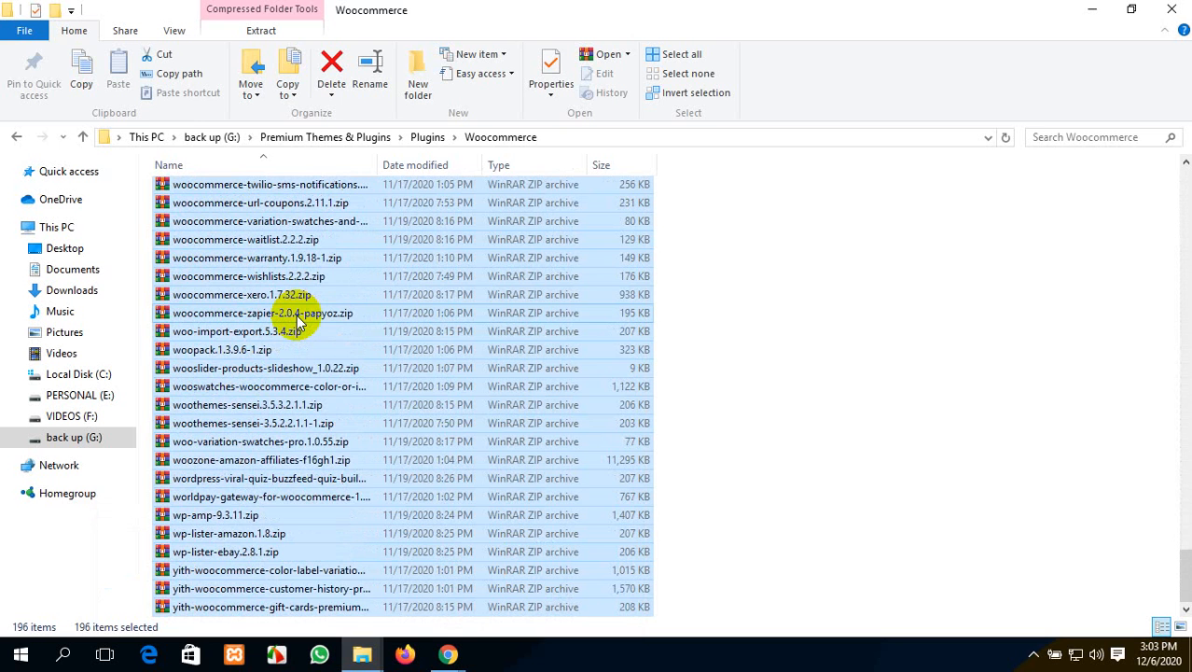
{"action": "scroll", "coordinate": [297, 317], "scroll_direction": "up", "scroll_amount": 20}
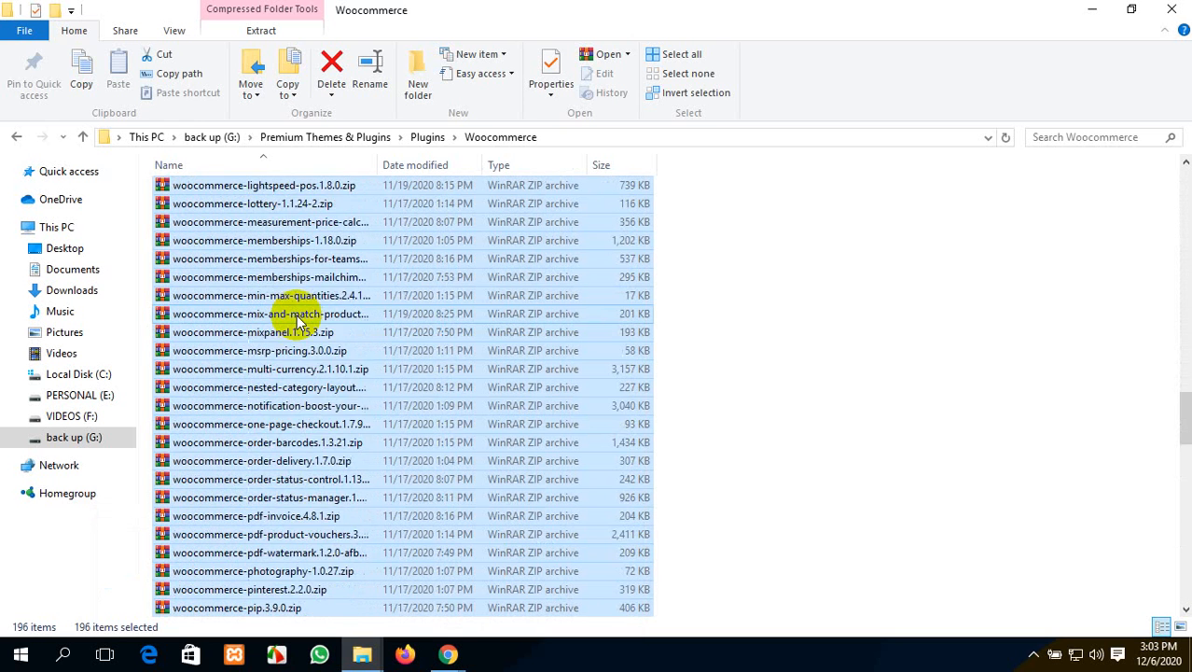
{"action": "scroll", "coordinate": [299, 317], "scroll_direction": "up", "scroll_amount": 20}
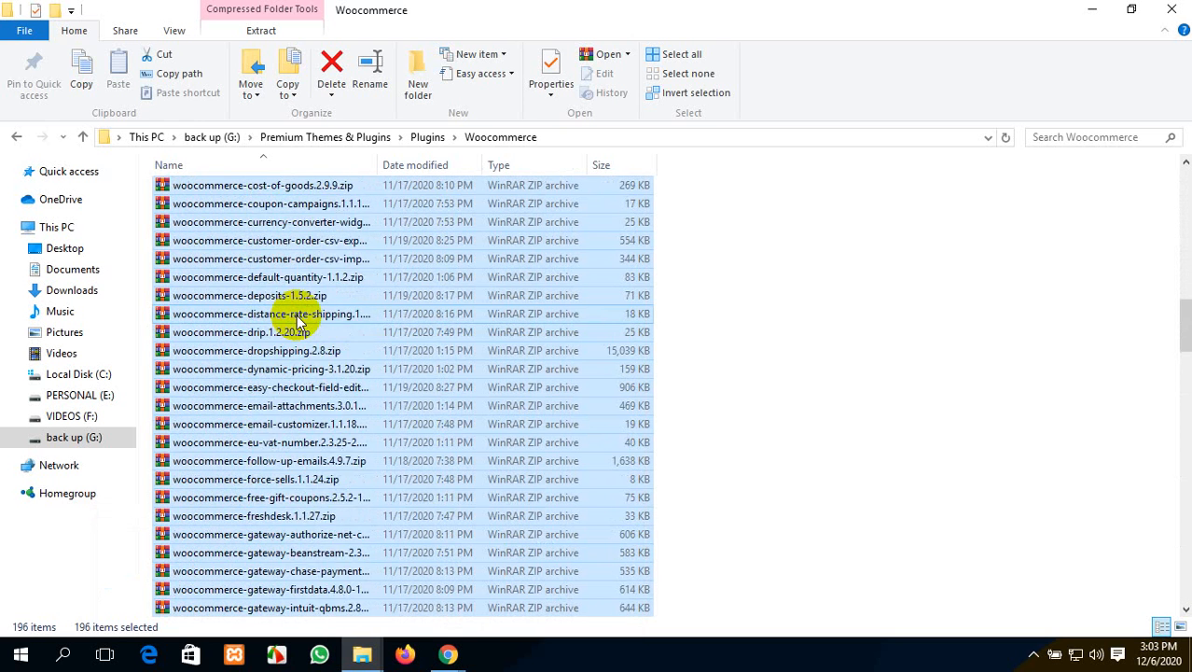
{"action": "scroll", "coordinate": [298, 317], "scroll_direction": "up", "scroll_amount": 15}
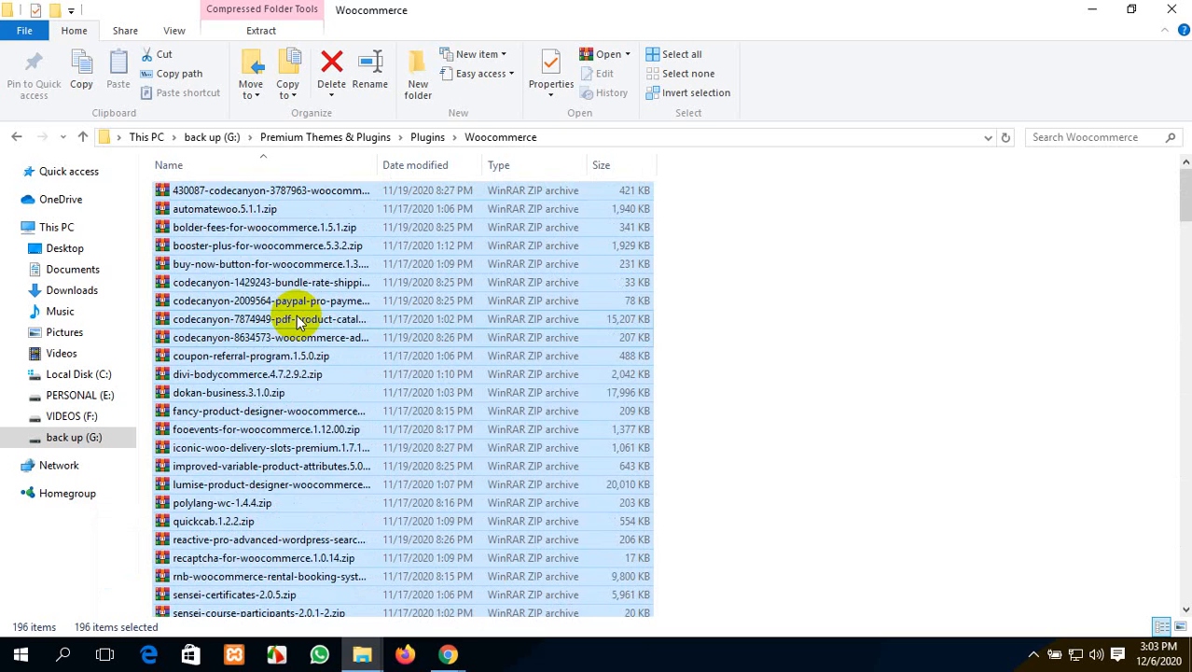
{"action": "scroll", "coordinate": [299, 319], "scroll_direction": "down", "scroll_amount": 20}
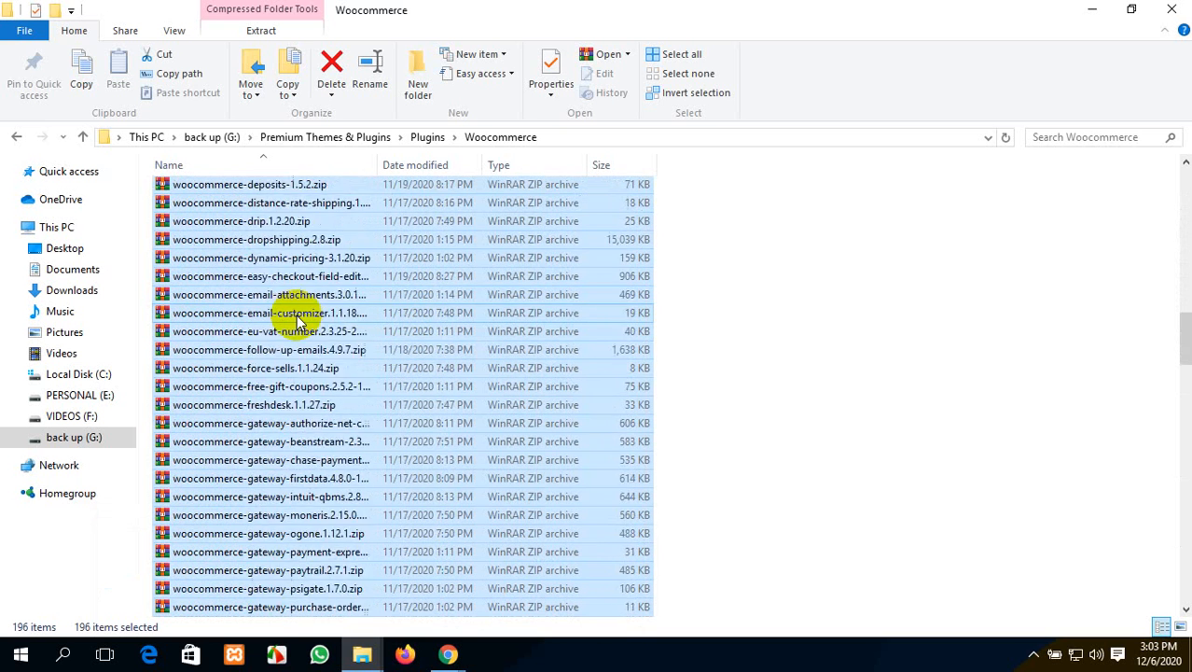
{"action": "scroll", "coordinate": [299, 322], "scroll_direction": "down", "scroll_amount": 20}
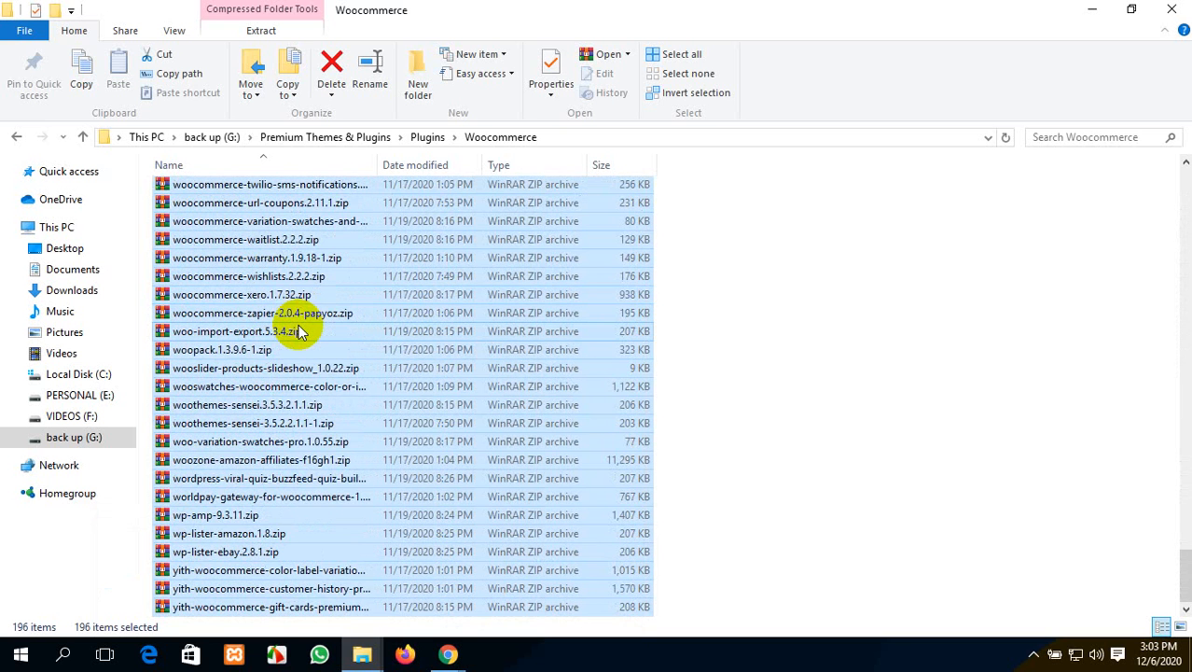
{"action": "scroll", "coordinate": [297, 318], "scroll_direction": "up", "scroll_amount": 4}
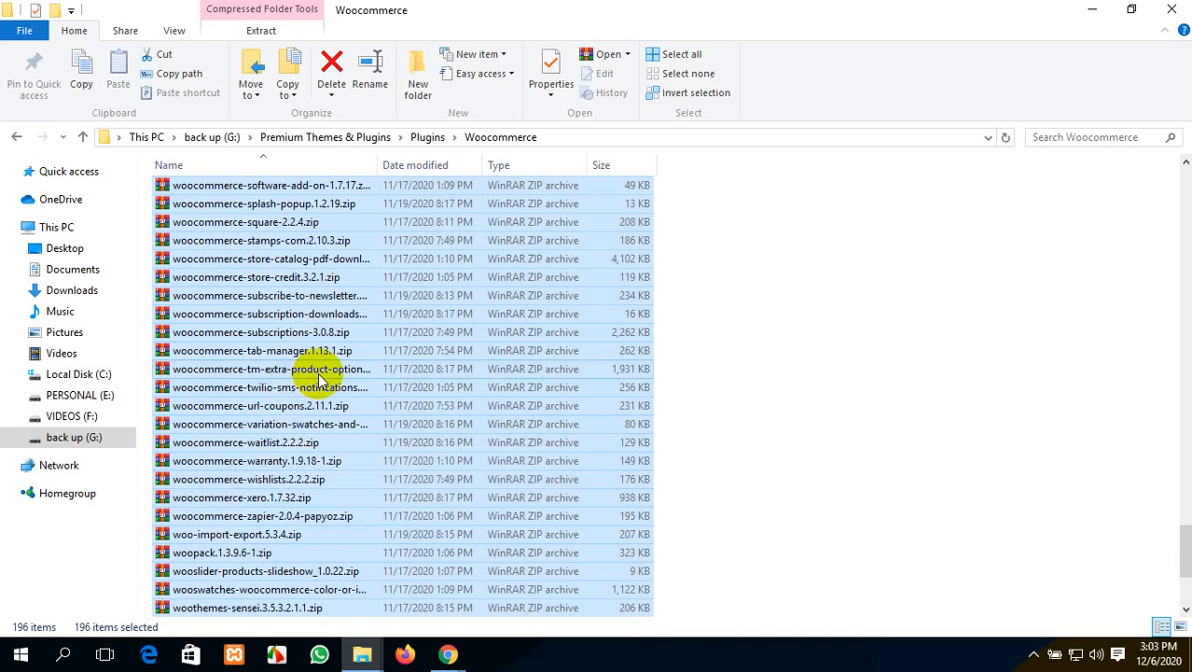
{"action": "scroll", "coordinate": [308, 345], "scroll_direction": "up", "scroll_amount": 2}
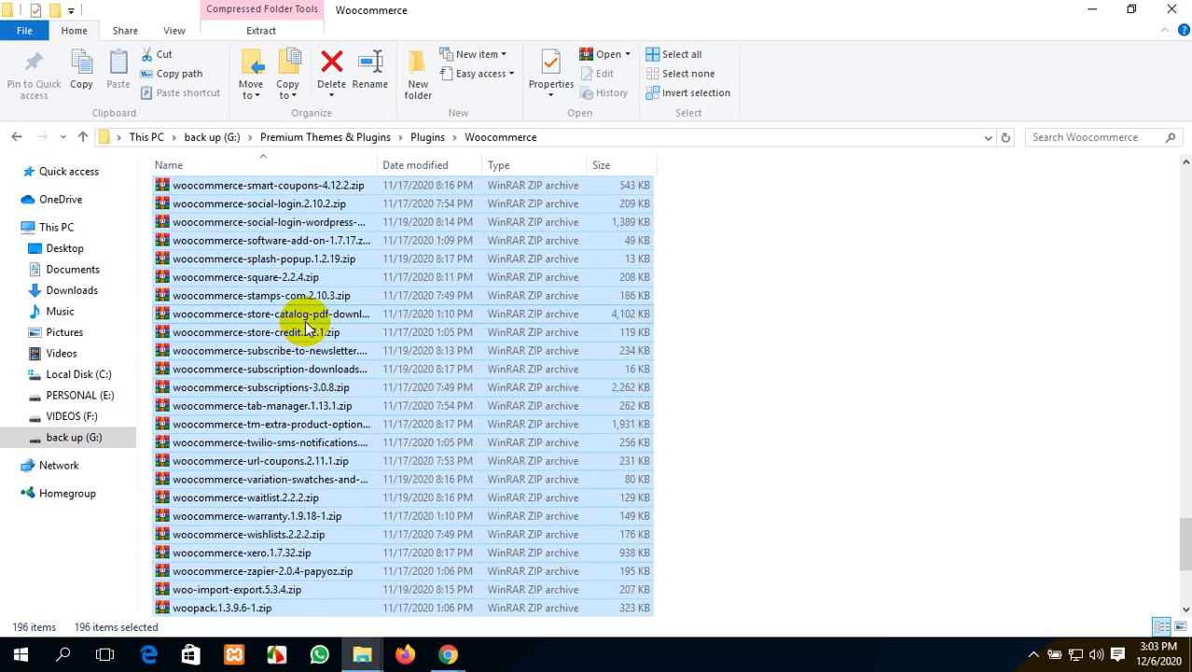
{"action": "scroll", "coordinate": [280, 252], "scroll_direction": "up", "scroll_amount": 1}
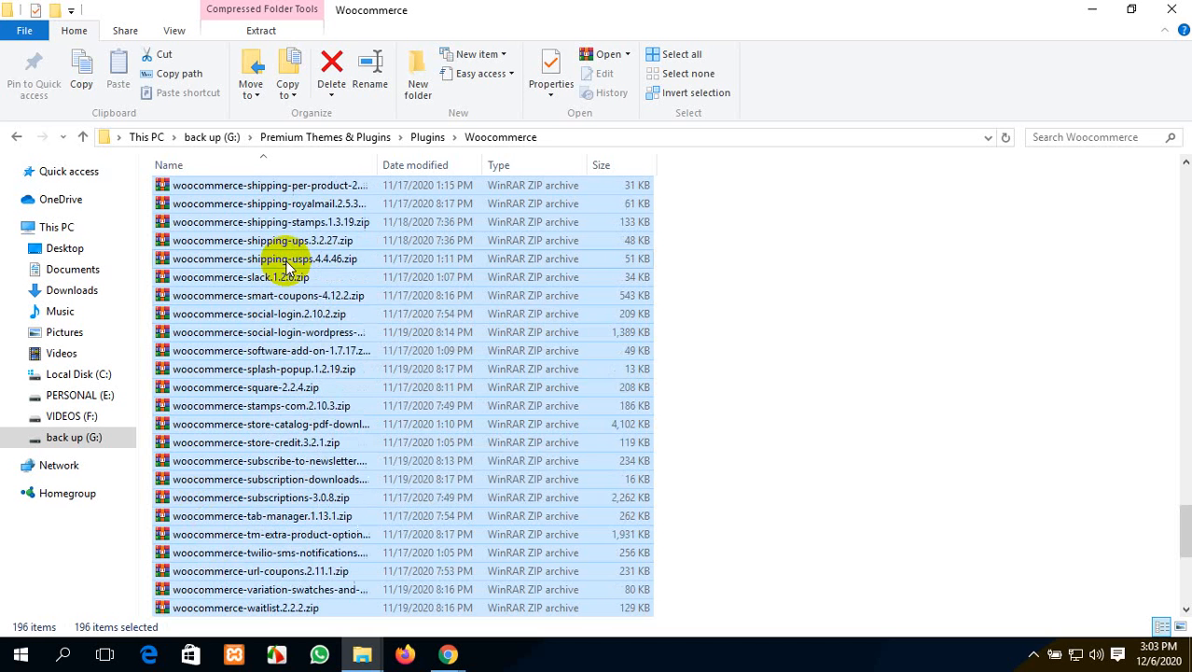
{"action": "scroll", "coordinate": [299, 224], "scroll_direction": "up", "scroll_amount": 1}
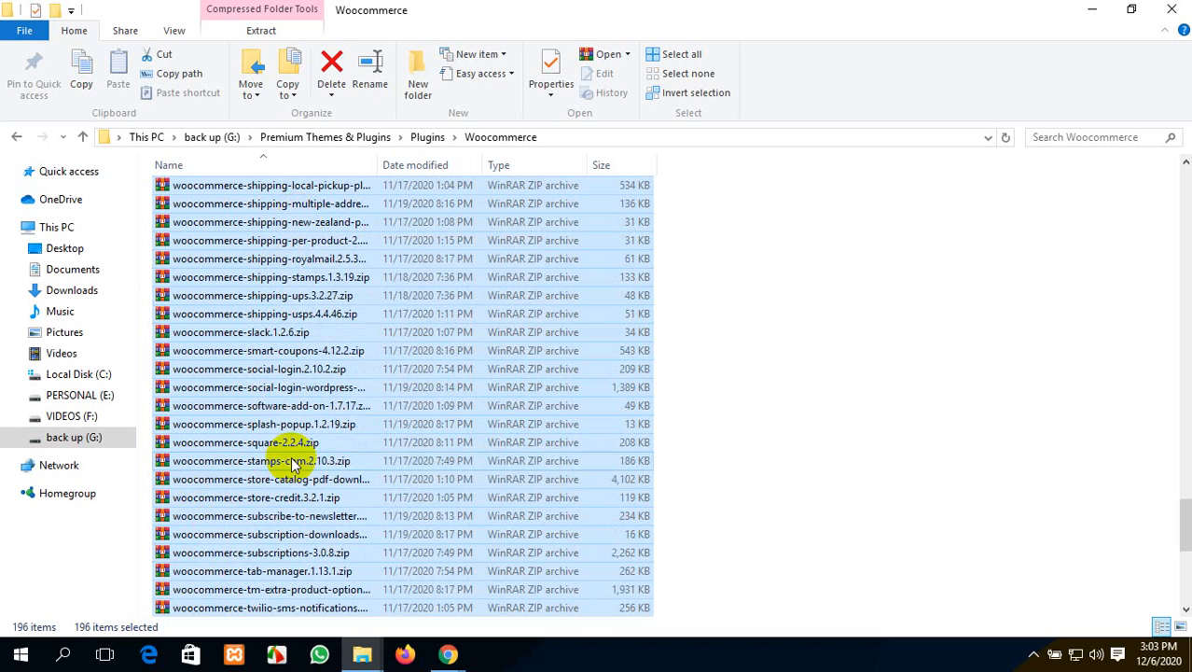
{"action": "scroll", "coordinate": [292, 457], "scroll_direction": "up", "scroll_amount": 13}
{"action": "scroll", "coordinate": [293, 461], "scroll_direction": "up", "scroll_amount": 15}
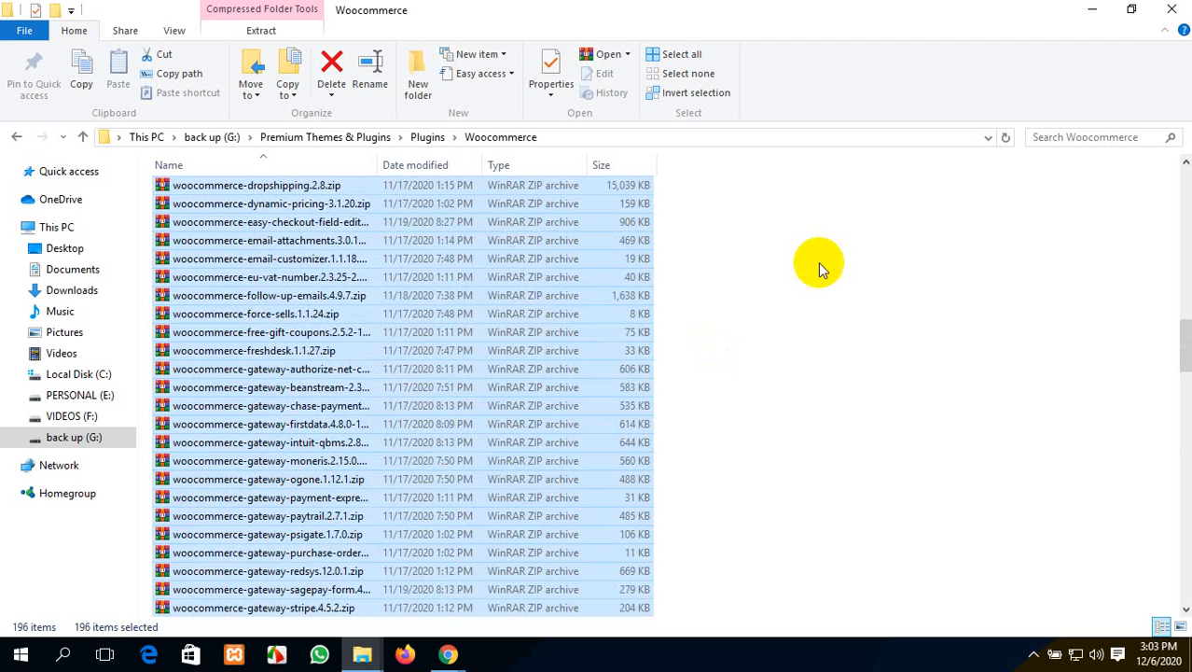
{"action": "scroll", "coordinate": [244, 458], "scroll_direction": "up", "scroll_amount": 11}
{"action": "scroll", "coordinate": [244, 458], "scroll_direction": "up", "scroll_amount": 11}
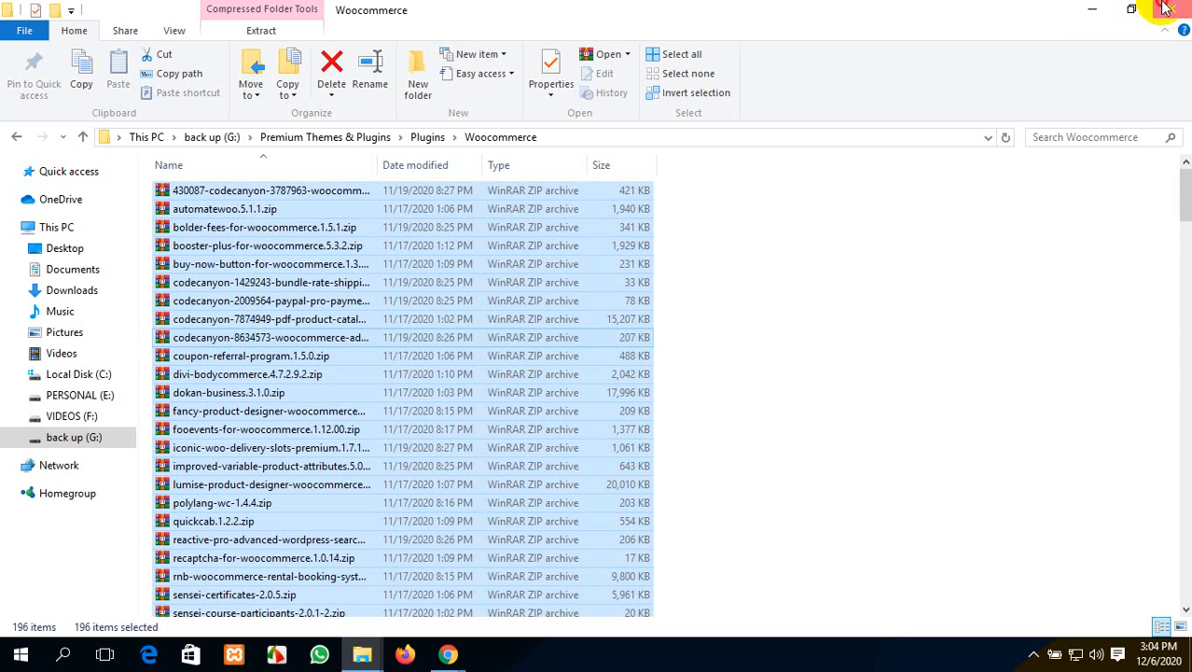
{"action": "left_click", "coordinate": [1093, 10]}
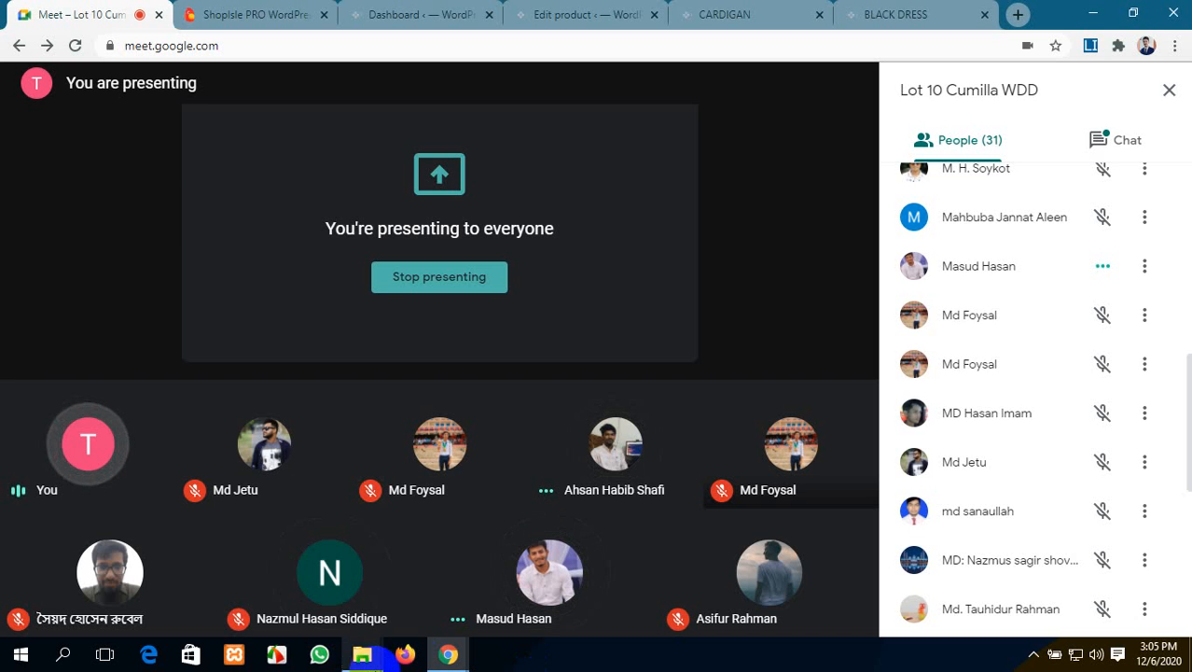
{"action": "mouse_move", "coordinate": [362, 655]}
{"action": "mouse_move", "coordinate": [422, 562]}
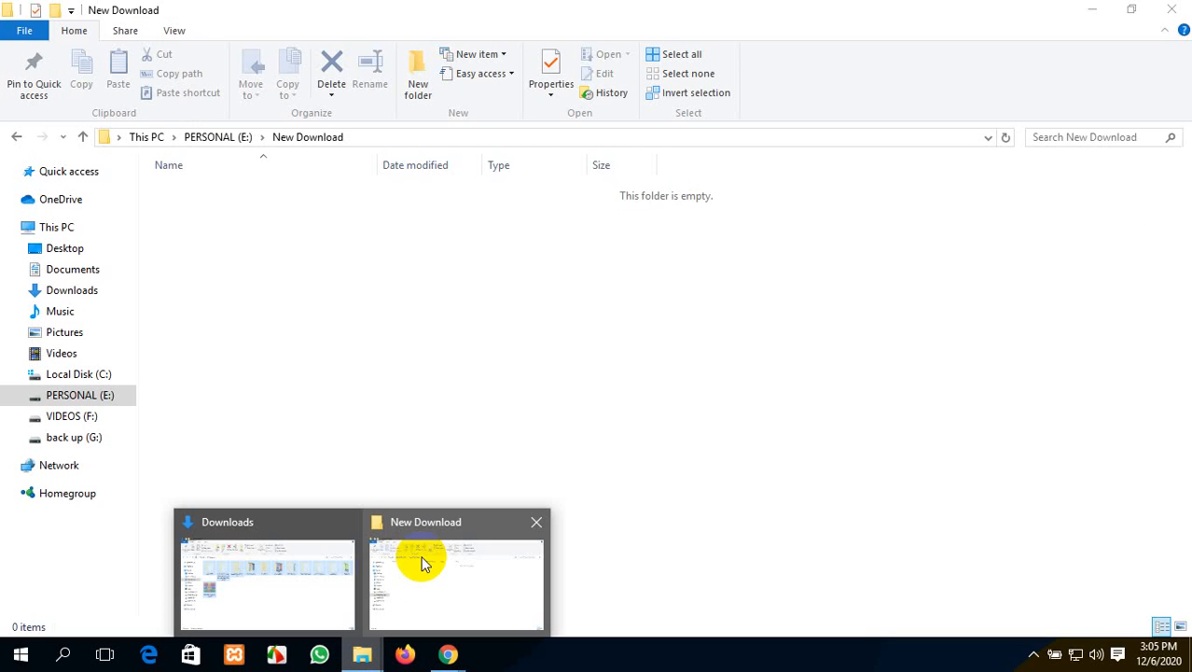
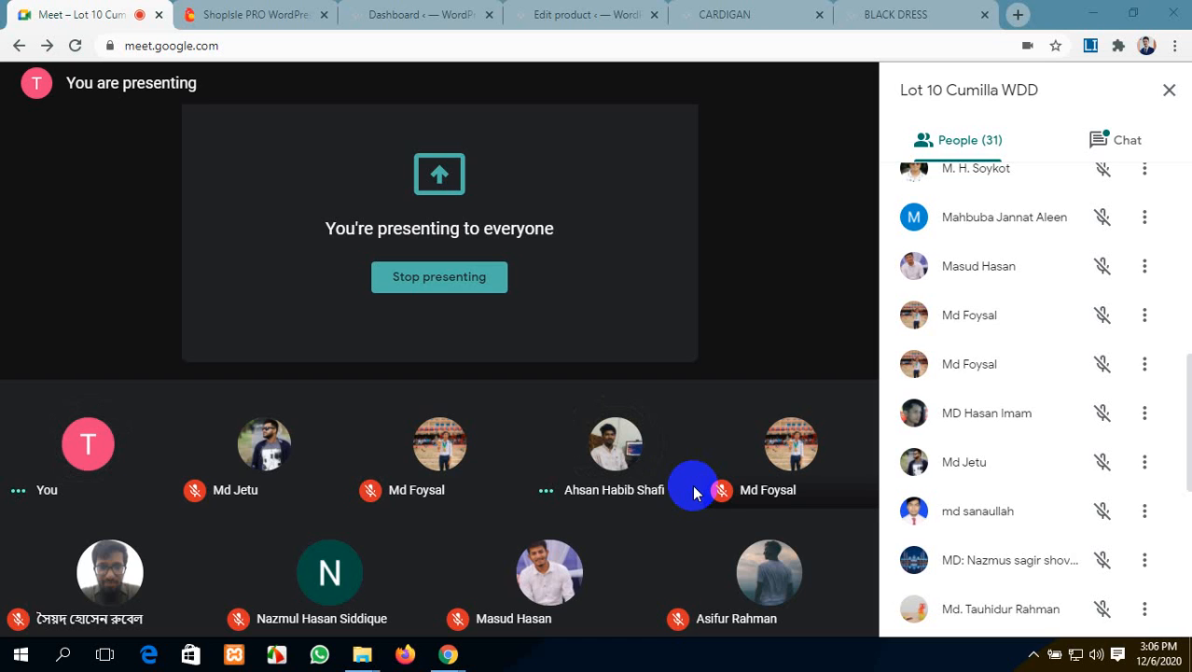
Step: Return to the Cardigan product page on the storefront and look over its description and You may also like sections
{"action": "left_click", "coordinate": [785, 13]}
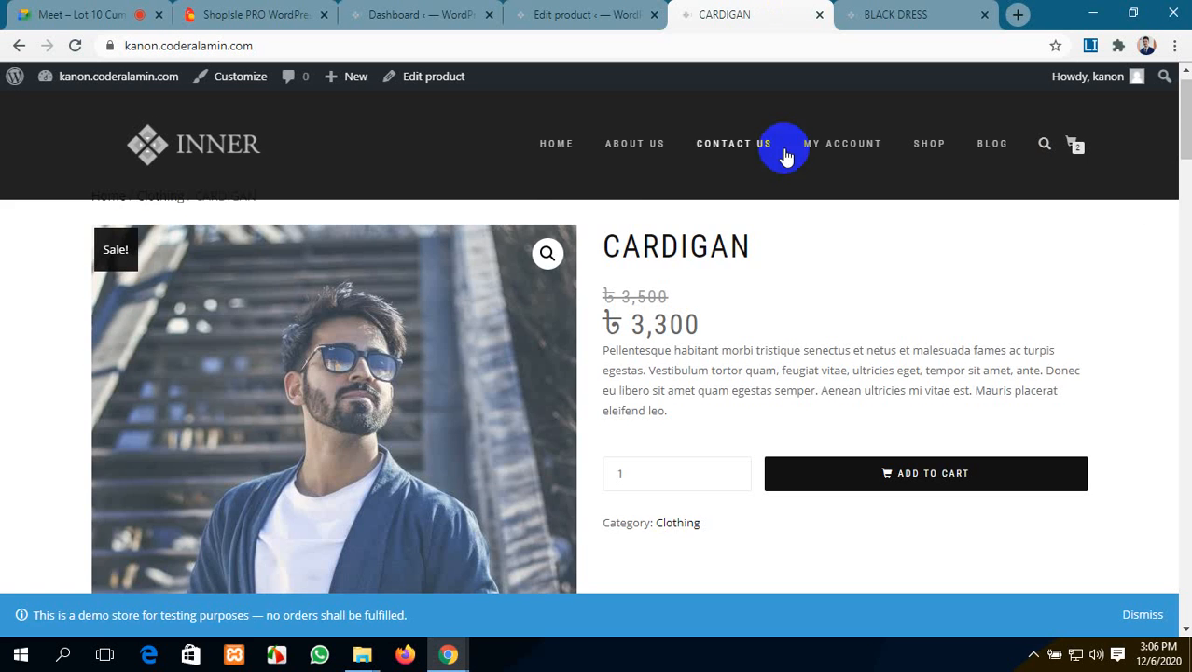
{"action": "scroll", "coordinate": [678, 433], "scroll_direction": "down", "scroll_amount": 10}
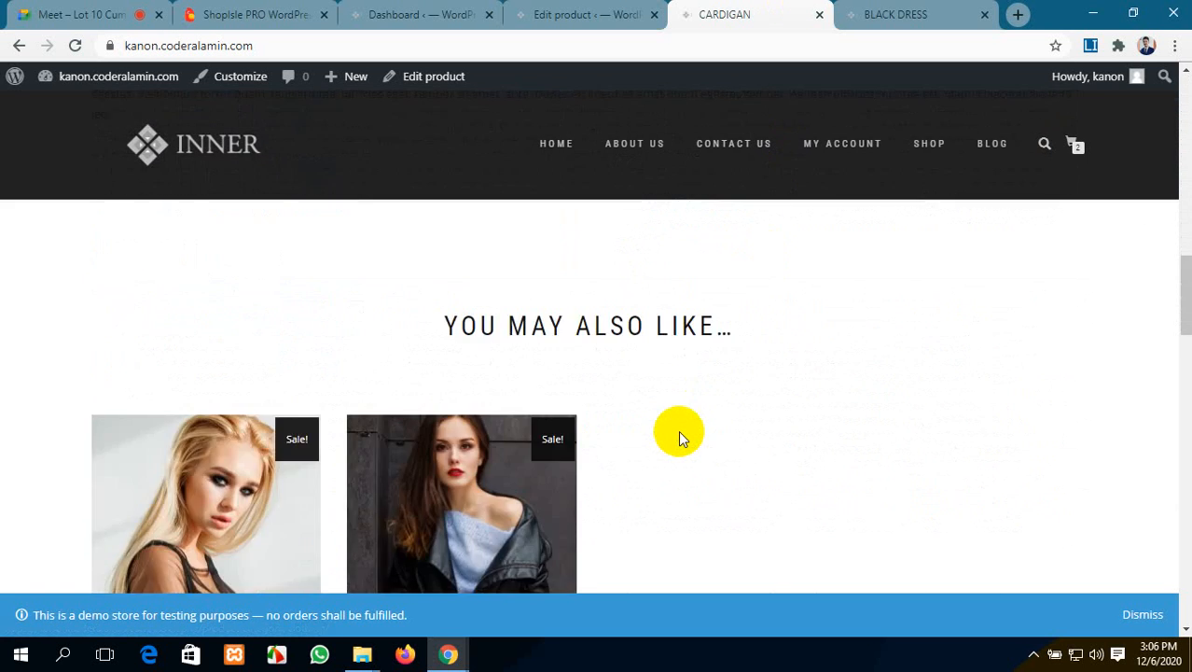
{"action": "scroll", "coordinate": [679, 430], "scroll_direction": "up", "scroll_amount": 5}
{"action": "scroll", "coordinate": [673, 431], "scroll_direction": "down", "scroll_amount": 8}
{"action": "scroll", "coordinate": [674, 431], "scroll_direction": "up", "scroll_amount": 6}
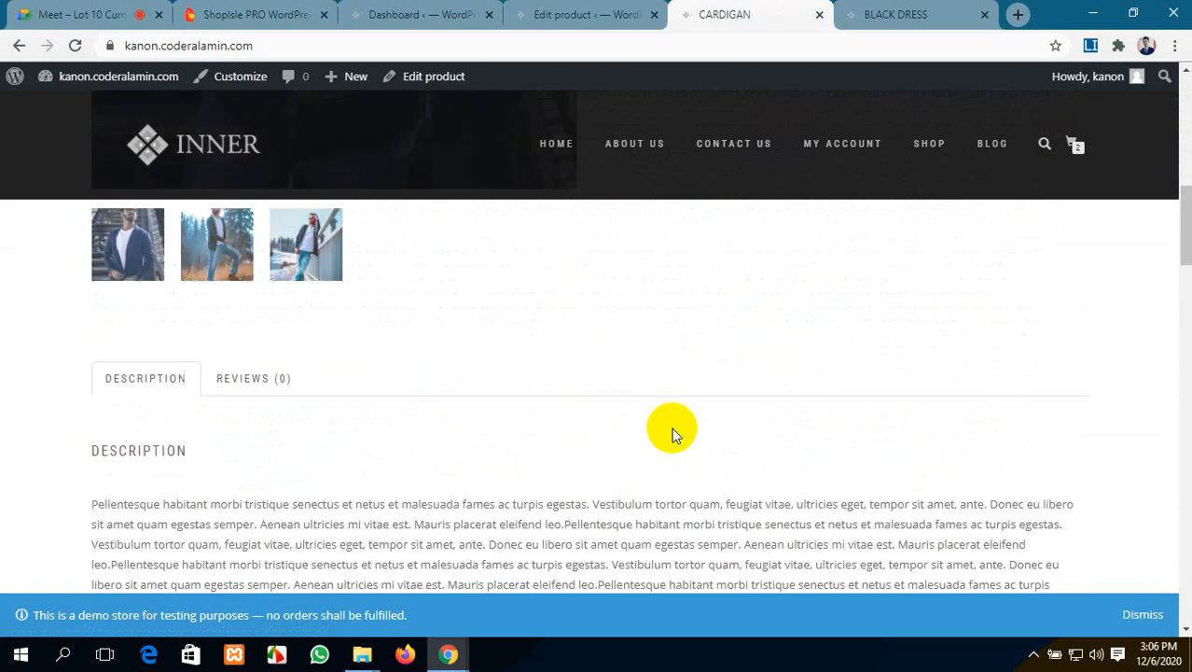
{"action": "scroll", "coordinate": [673, 431], "scroll_direction": "up", "scroll_amount": 5}
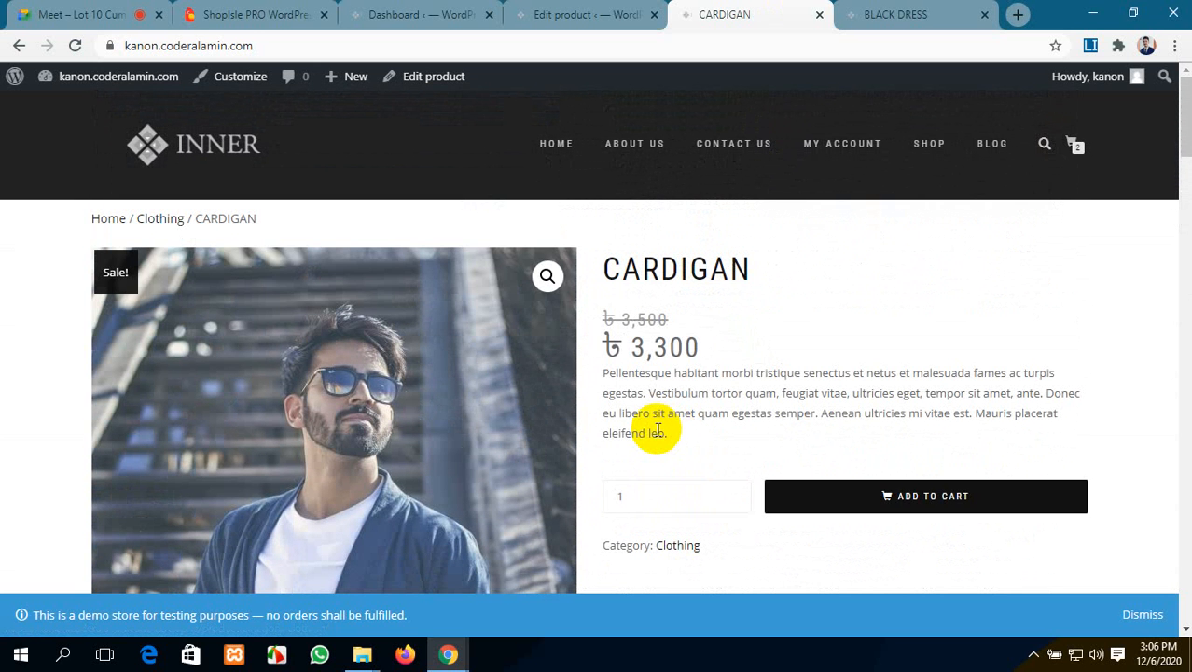
Step: Add one Cardigan to the cart, then open the cart page and review its items and totals
{"action": "left_click", "coordinate": [912, 511]}
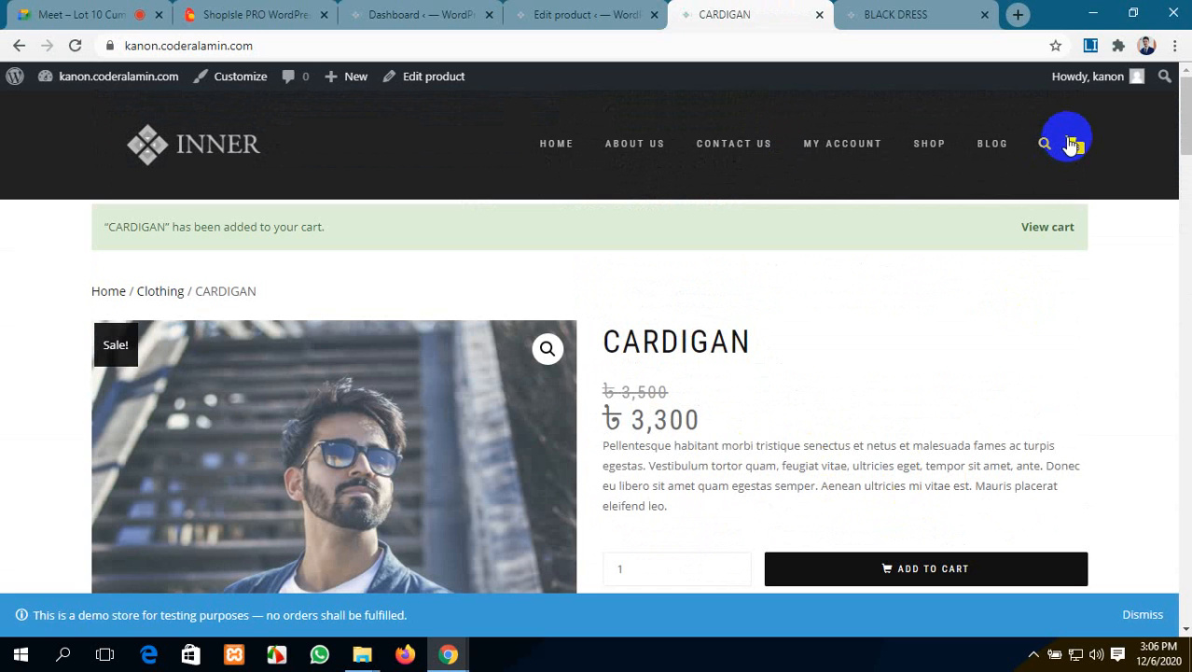
{"action": "left_click", "coordinate": [1073, 144]}
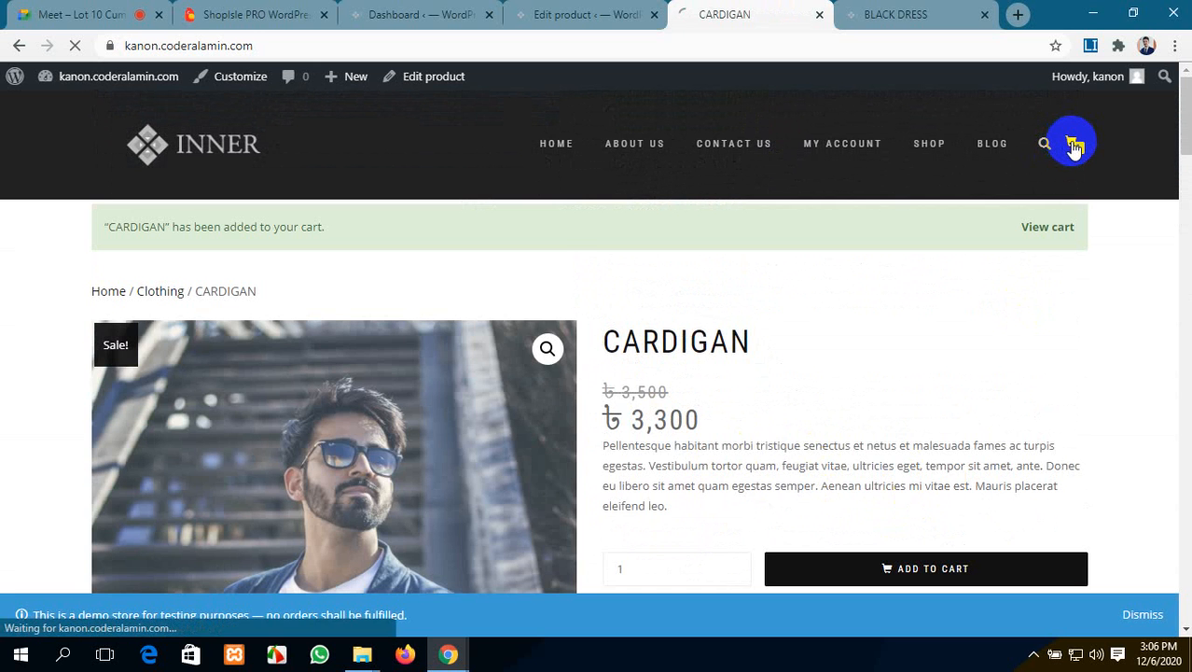
{"action": "scroll", "coordinate": [538, 341], "scroll_direction": "down", "scroll_amount": 9}
{"action": "scroll", "coordinate": [537, 341], "scroll_direction": "up", "scroll_amount": 9}
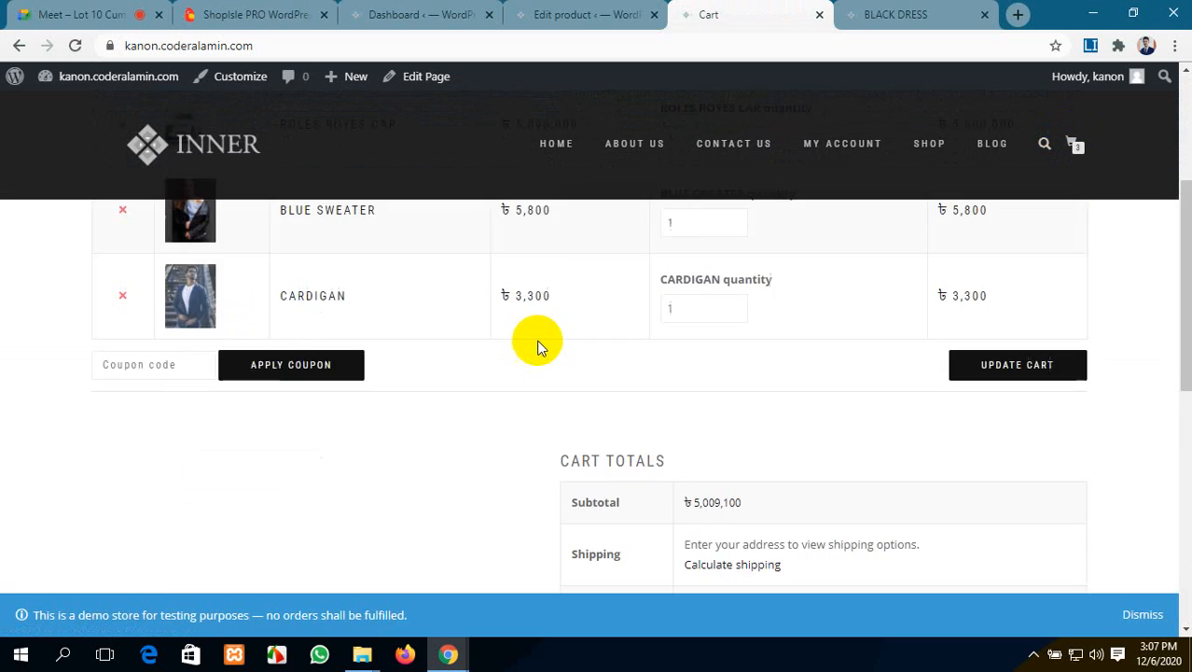
{"action": "scroll", "coordinate": [537, 341], "scroll_direction": "down", "scroll_amount": 2}
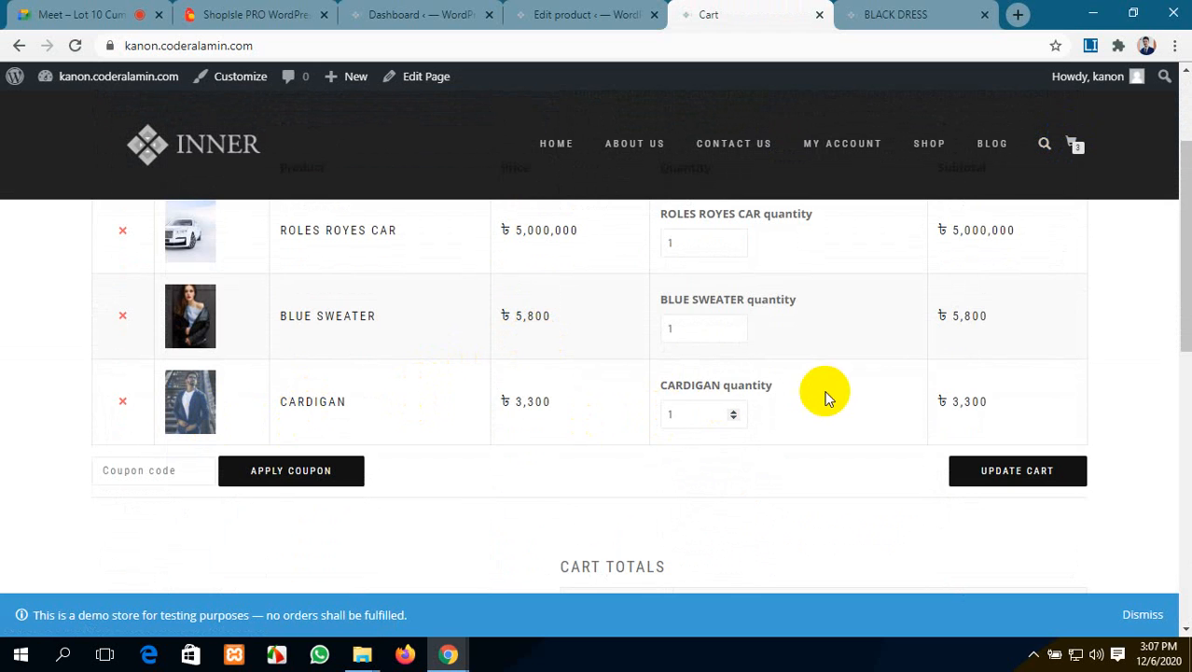
{"action": "scroll", "coordinate": [840, 392], "scroll_direction": "down", "scroll_amount": 1}
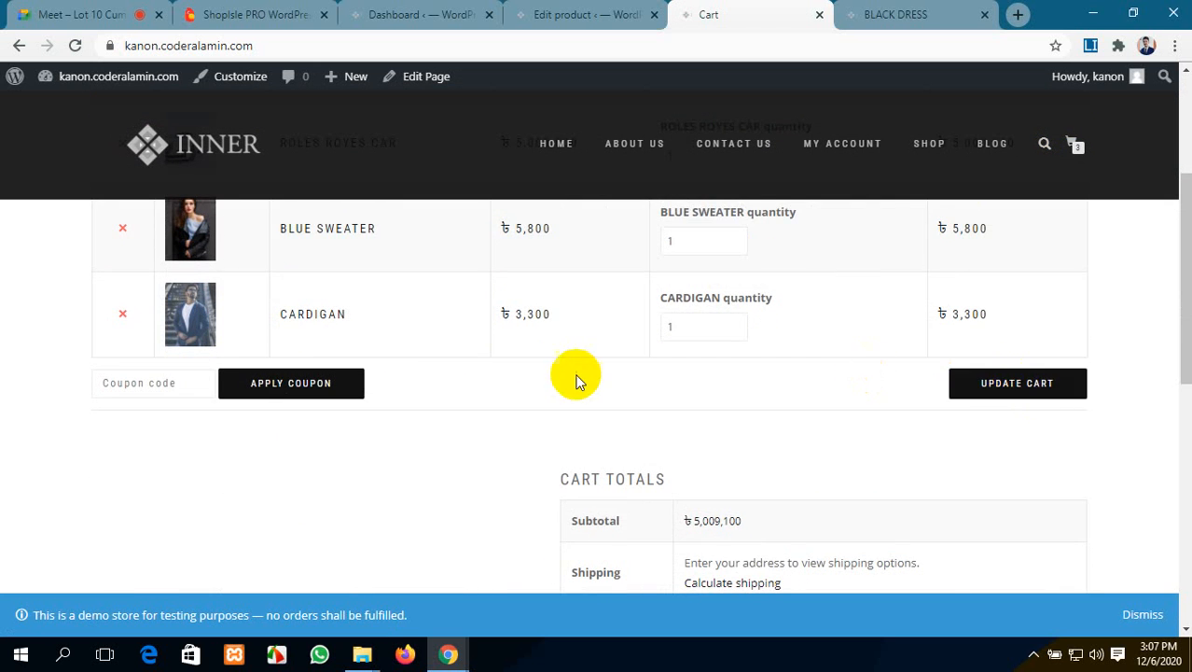
{"action": "scroll", "coordinate": [574, 382], "scroll_direction": "up", "scroll_amount": 3}
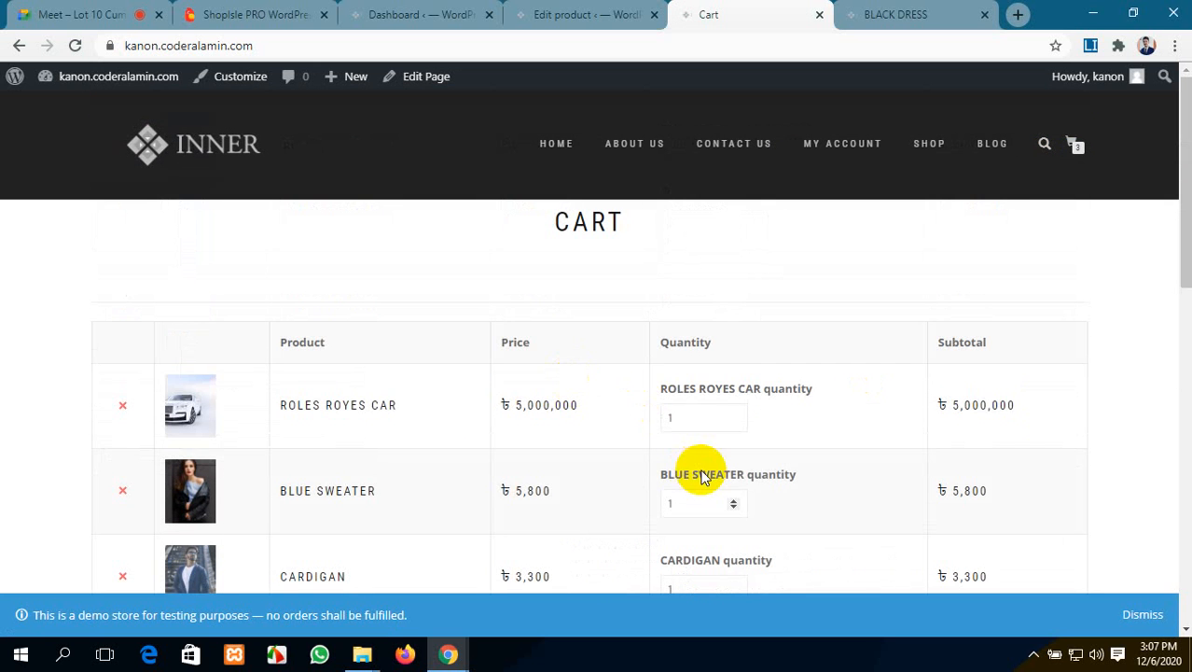
Step: Empty the cart by removing the Roles Royes Car, Blue Sweater and Cardigan
{"action": "left_click", "coordinate": [122, 405]}
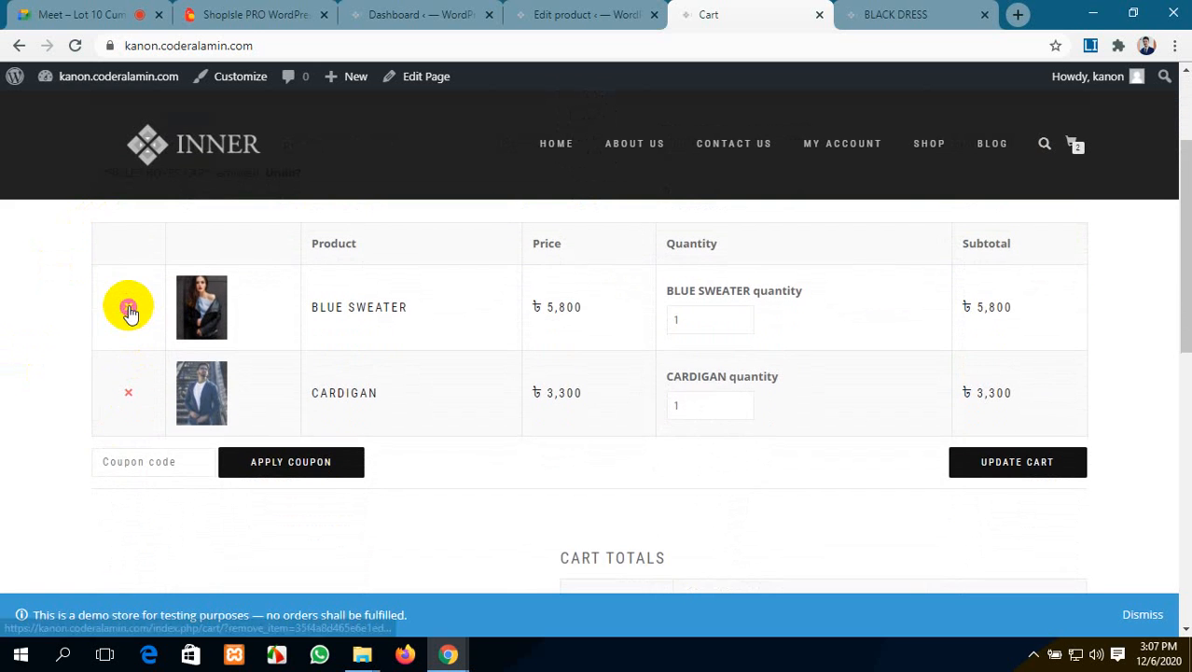
{"action": "left_click", "coordinate": [128, 306]}
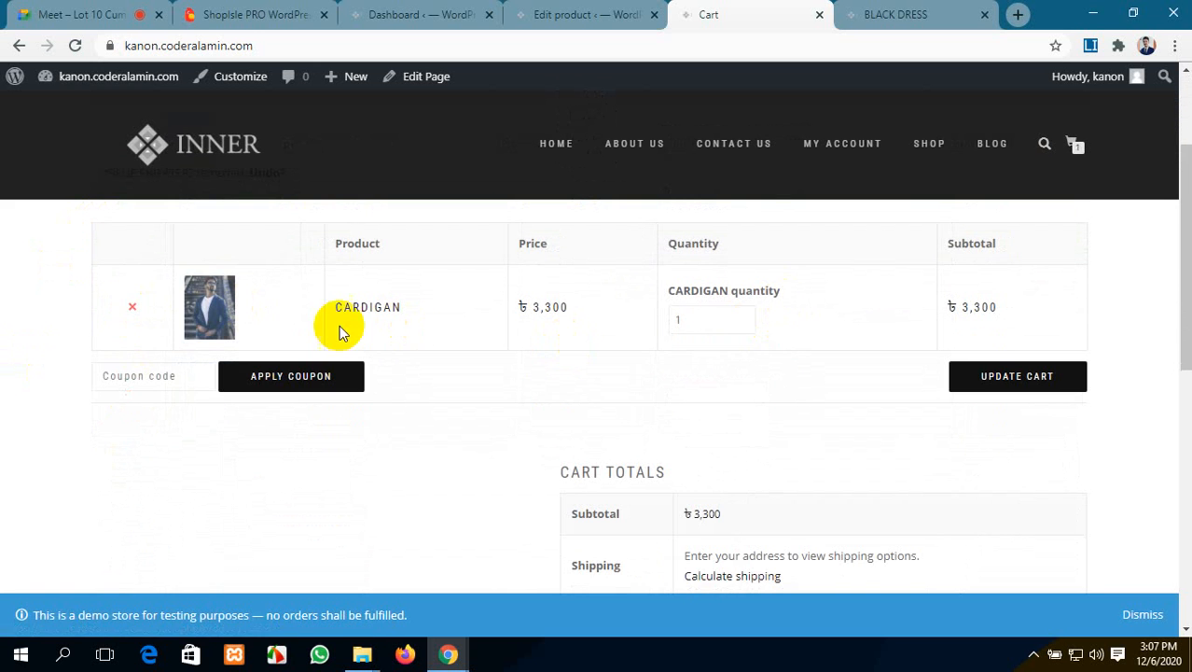
{"action": "left_click", "coordinate": [125, 305]}
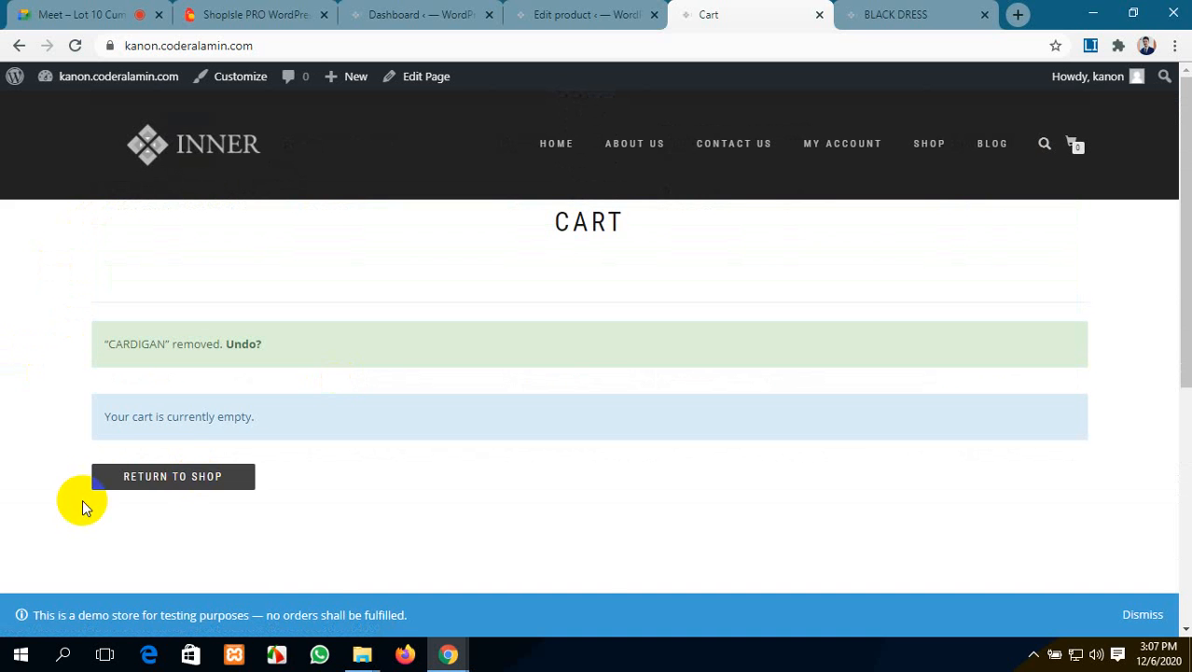
Step: Return from the empty cart to the shop and open the Cardigan product page
{"action": "left_click", "coordinate": [185, 478]}
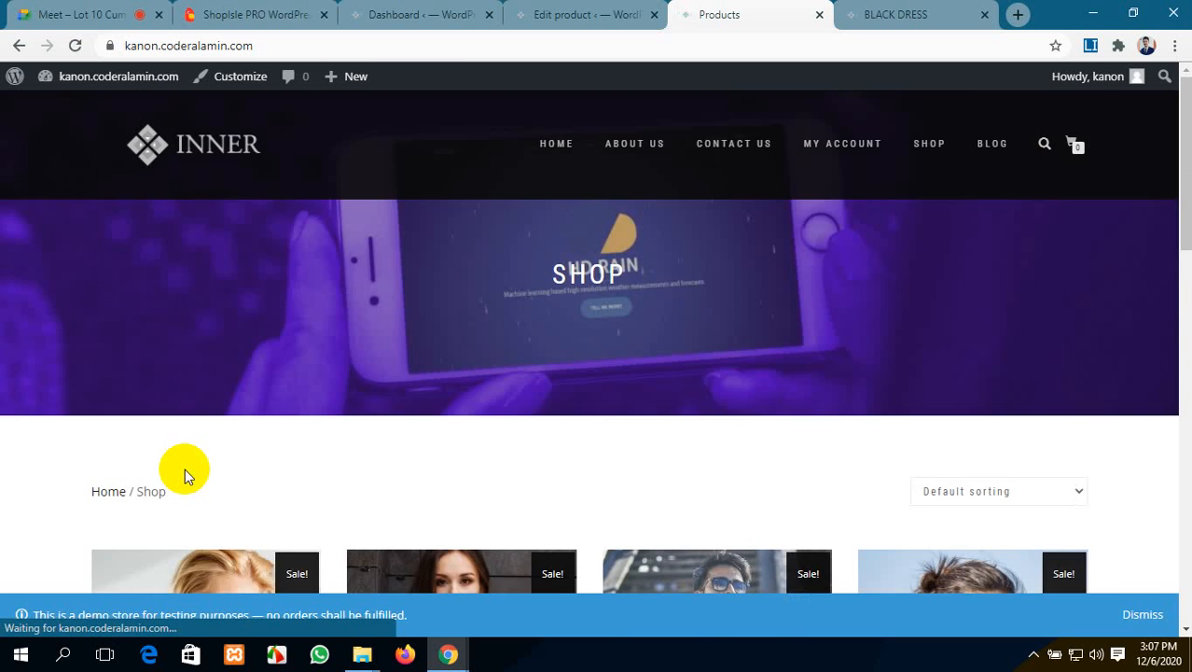
{"action": "scroll", "coordinate": [479, 468], "scroll_direction": "down", "scroll_amount": 6}
{"action": "scroll", "coordinate": [485, 471], "scroll_direction": "up", "scroll_amount": 10}
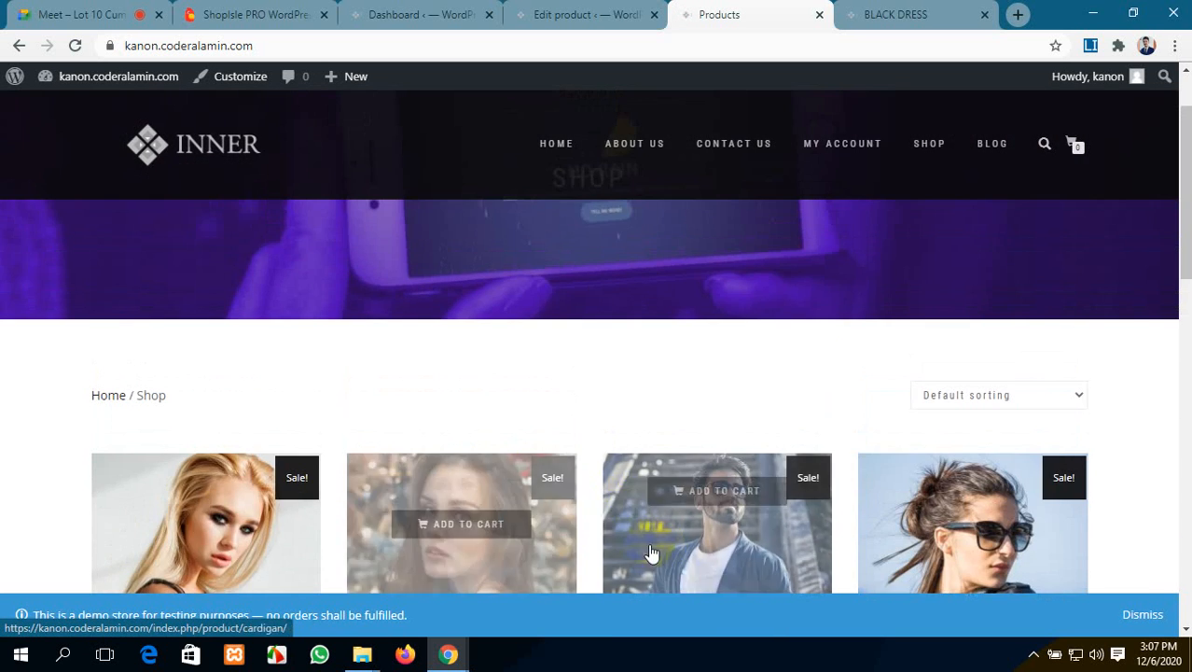
{"action": "left_click", "coordinate": [662, 522]}
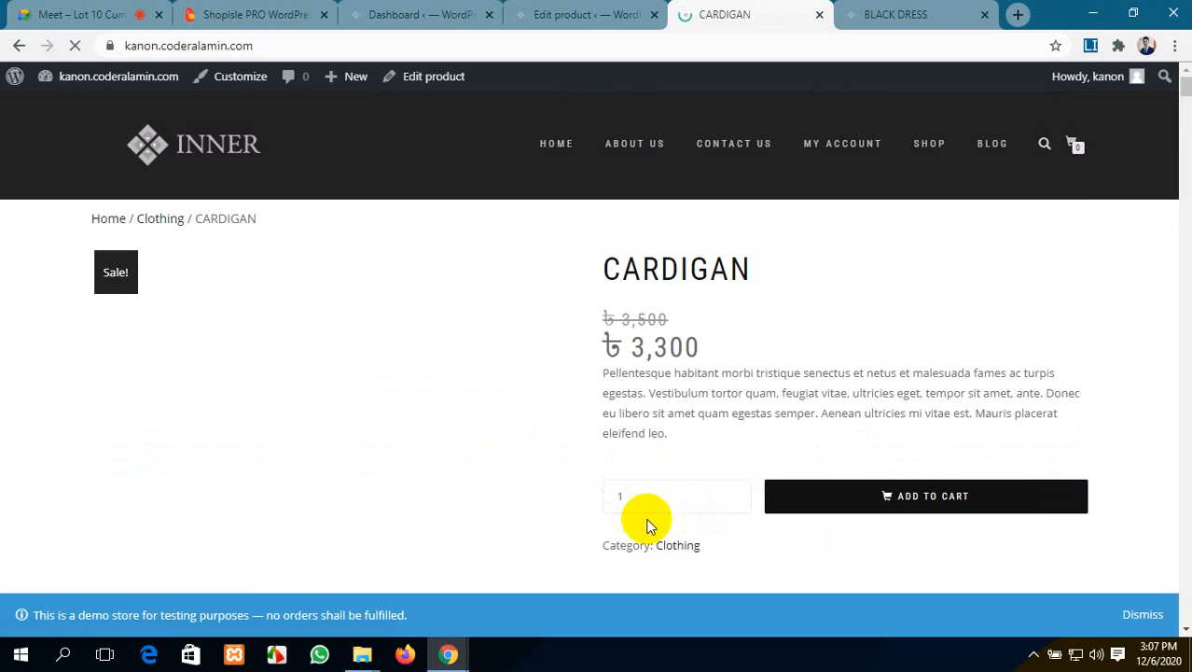
Step: Compare the upsell products with the Related Products section on the Cardigan page
{"action": "scroll", "coordinate": [480, 533], "scroll_direction": "down", "scroll_amount": 4}
{"action": "scroll", "coordinate": [479, 533], "scroll_direction": "down", "scroll_amount": 12}
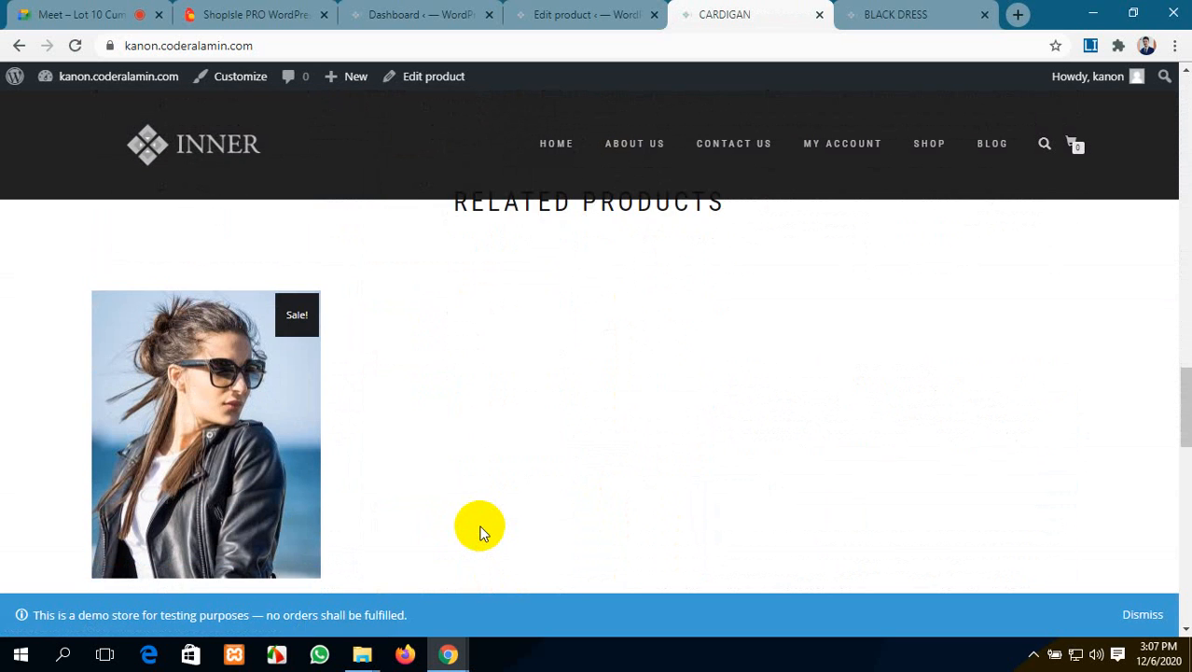
{"action": "scroll", "coordinate": [479, 533], "scroll_direction": "down", "scroll_amount": 1}
{"action": "scroll", "coordinate": [481, 528], "scroll_direction": "up", "scroll_amount": 6}
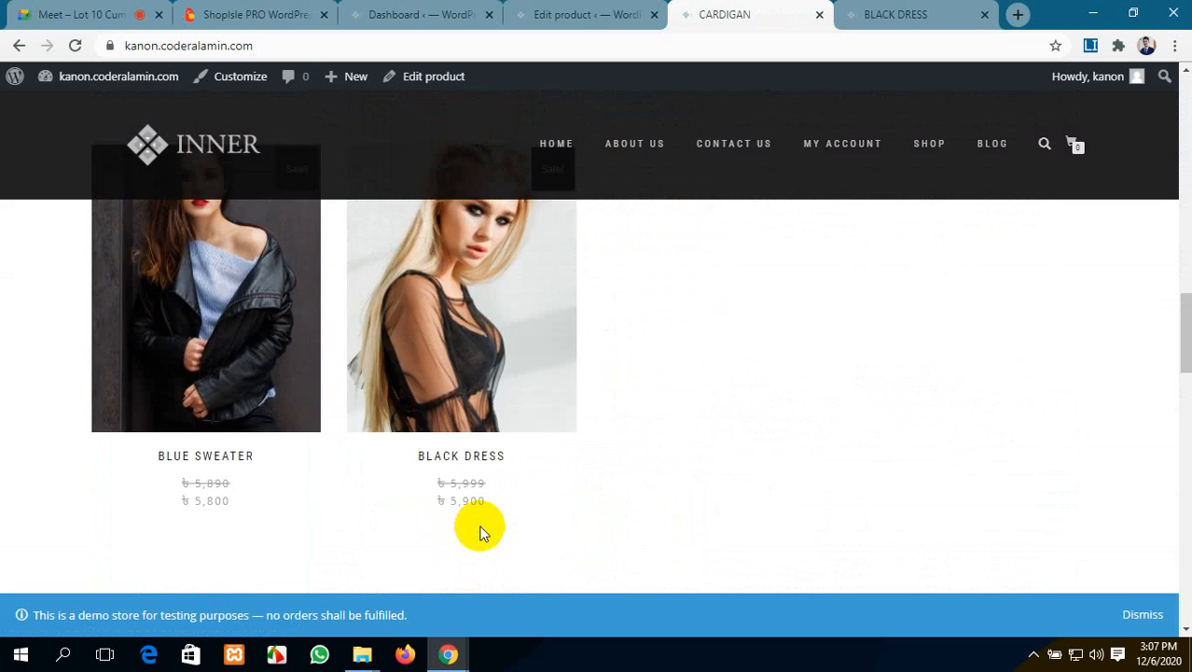
{"action": "scroll", "coordinate": [481, 528], "scroll_direction": "down", "scroll_amount": 4}
{"action": "scroll", "coordinate": [501, 499], "scroll_direction": "up", "scroll_amount": 5}
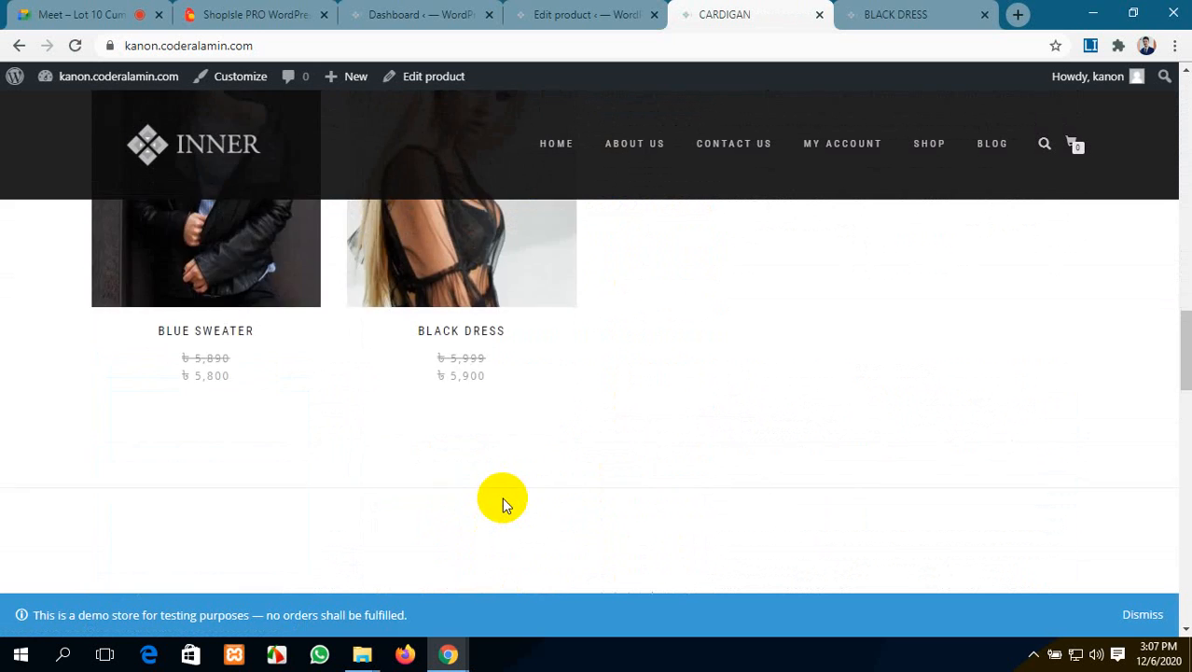
{"action": "scroll", "coordinate": [504, 494], "scroll_direction": "down", "scroll_amount": 3}
{"action": "scroll", "coordinate": [565, 532], "scroll_direction": "down", "scroll_amount": 2}
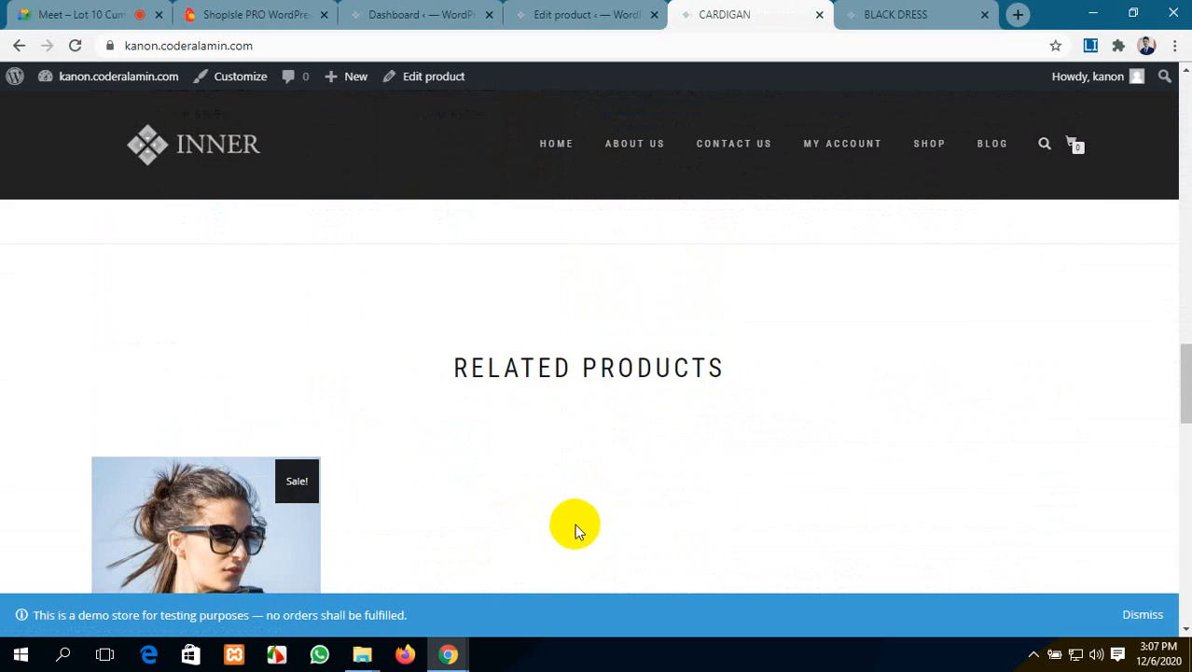
{"action": "left_click_drag", "start_coordinate": [726, 365], "coordinate": [519, 404]}
{"action": "left_click", "coordinate": [791, 482]}
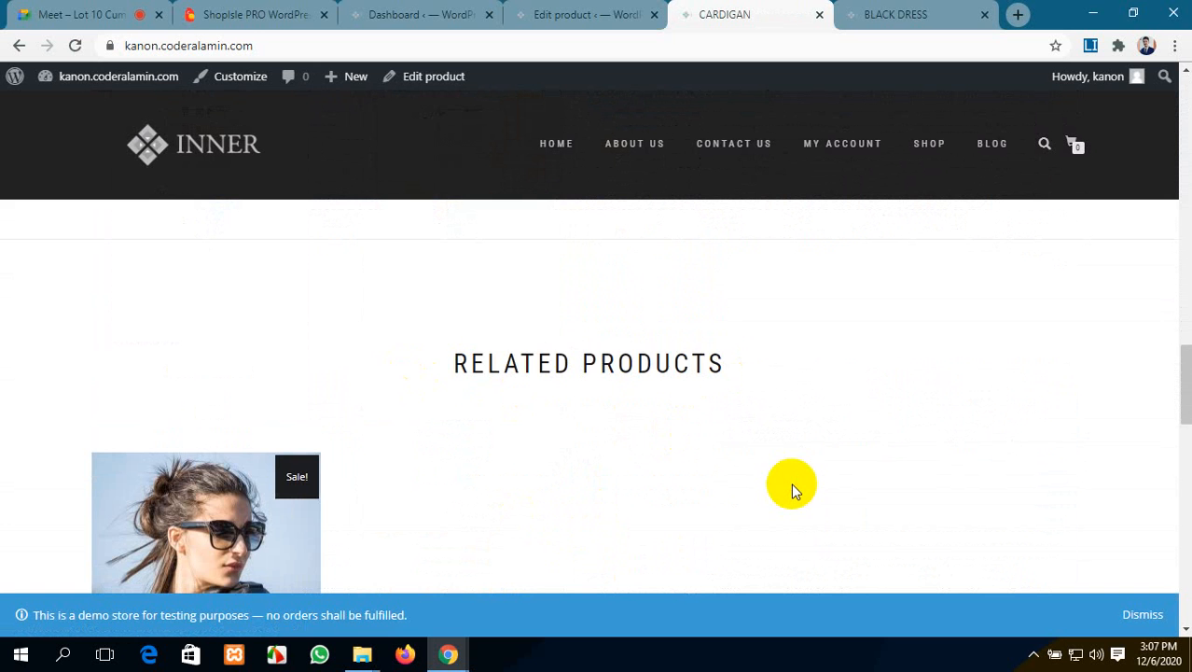
Step: Examine the Exclusive Products section and the footer widgets of the Cardigan page, then return to the product summary
{"action": "scroll", "coordinate": [792, 484], "scroll_direction": "up", "scroll_amount": 6}
{"action": "scroll", "coordinate": [472, 370], "scroll_direction": "down", "scroll_amount": 5}
{"action": "scroll", "coordinate": [471, 373], "scroll_direction": "down", "scroll_amount": 8}
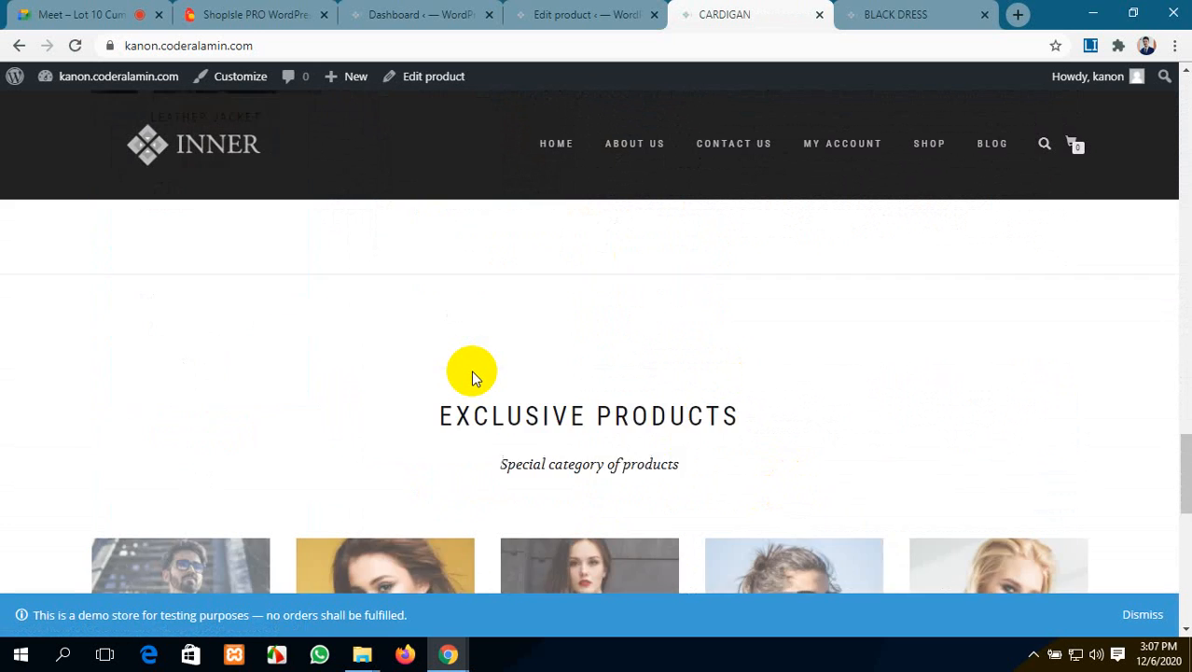
{"action": "scroll", "coordinate": [468, 372], "scroll_direction": "up", "scroll_amount": 3}
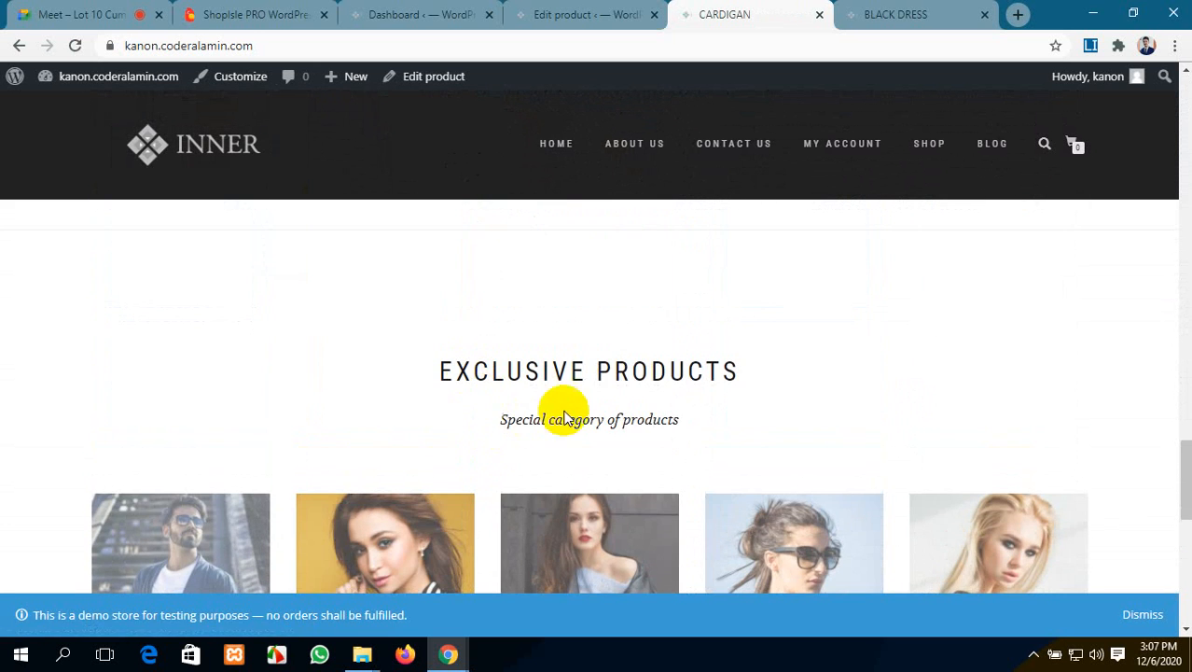
{"action": "scroll", "coordinate": [765, 373], "scroll_direction": "down", "scroll_amount": 5}
{"action": "scroll", "coordinate": [763, 373], "scroll_direction": "down", "scroll_amount": 3}
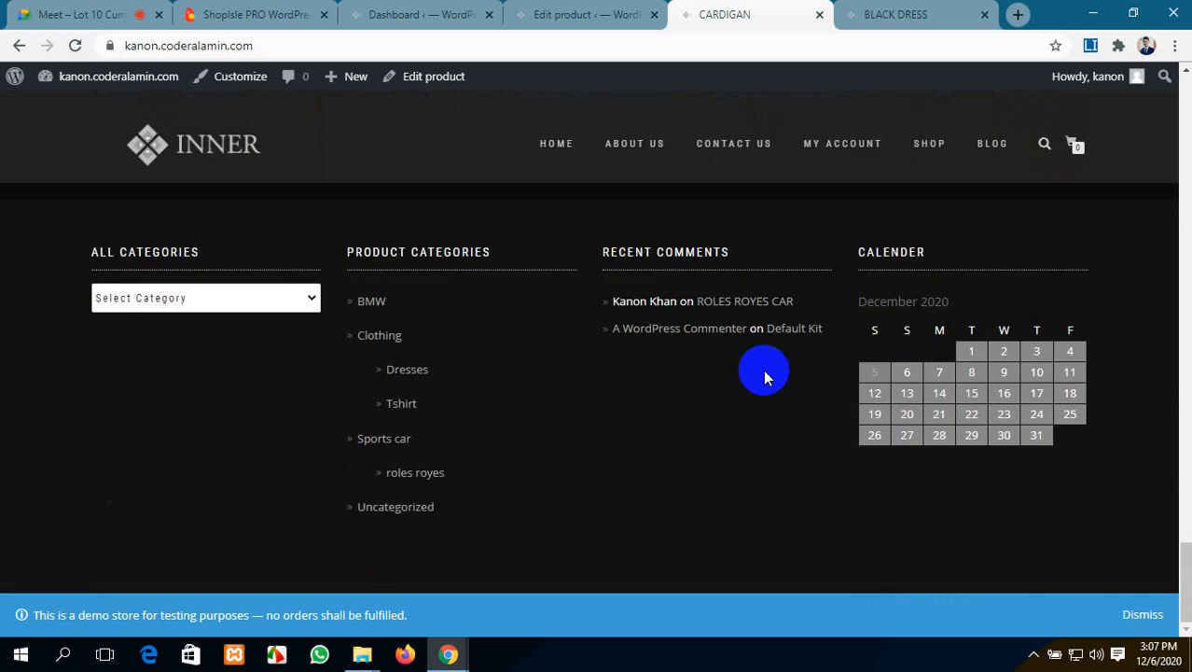
{"action": "scroll", "coordinate": [759, 369], "scroll_direction": "up", "scroll_amount": 14}
{"action": "scroll", "coordinate": [759, 367], "scroll_direction": "up", "scroll_amount": 4}
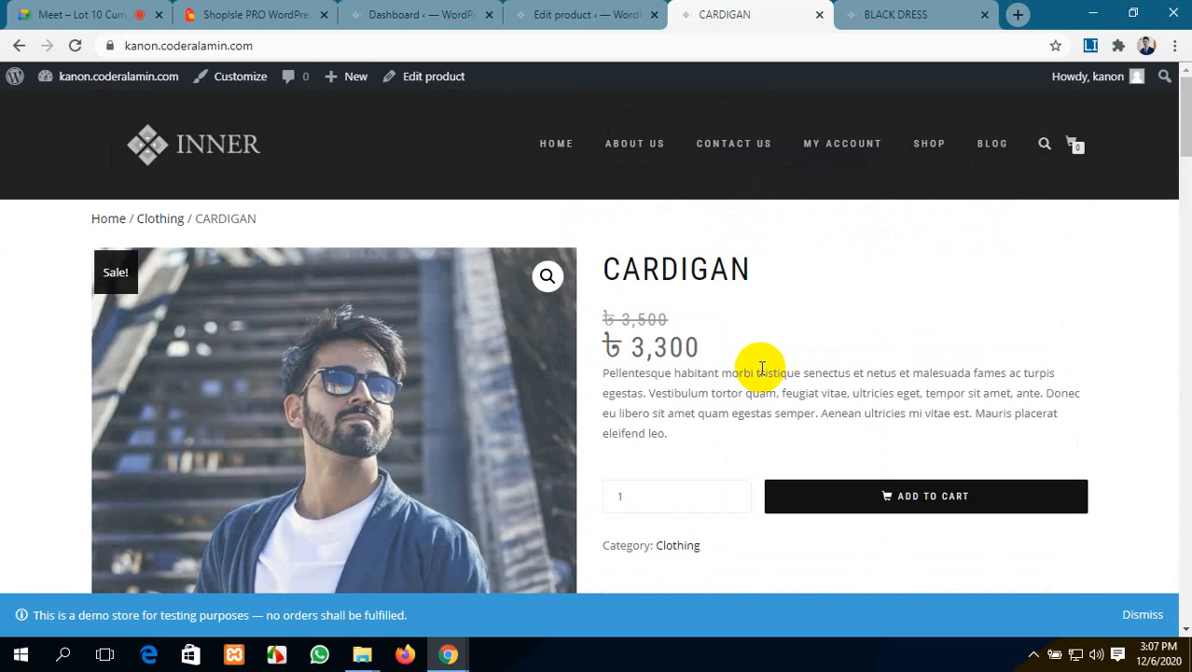
Step: Add one Cardigan to the emptied cart and check the You may also like section again
{"action": "scroll", "coordinate": [759, 367], "scroll_direction": "down", "scroll_amount": 3}
{"action": "scroll", "coordinate": [759, 366], "scroll_direction": "up", "scroll_amount": 2}
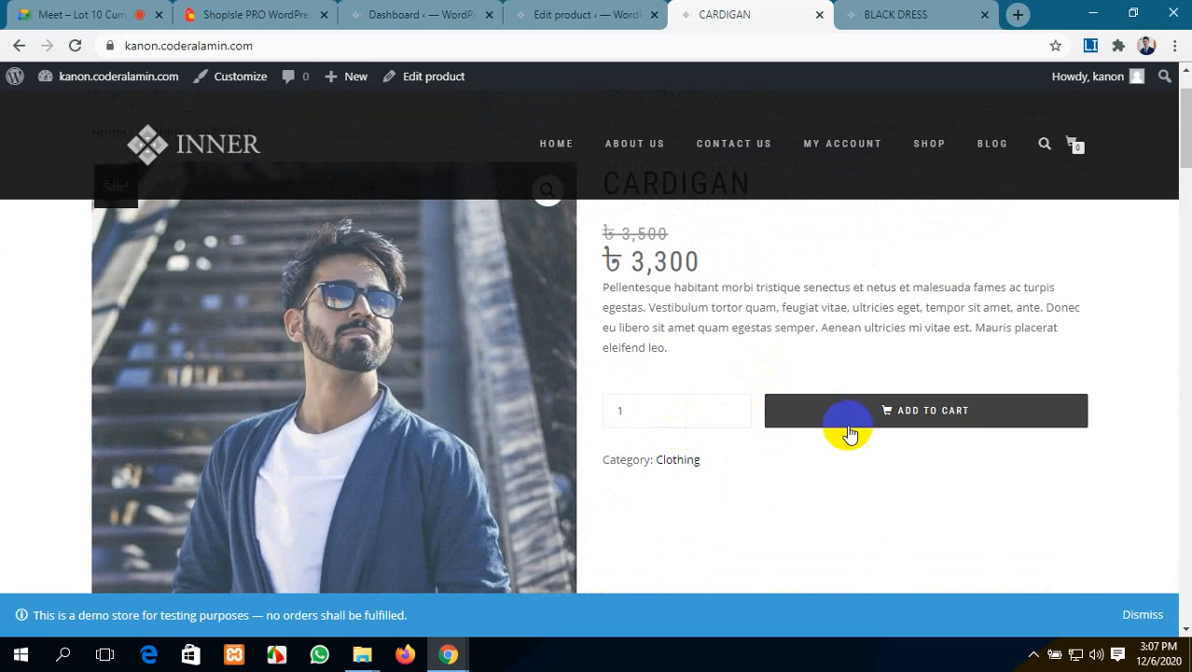
{"action": "left_click", "coordinate": [954, 415]}
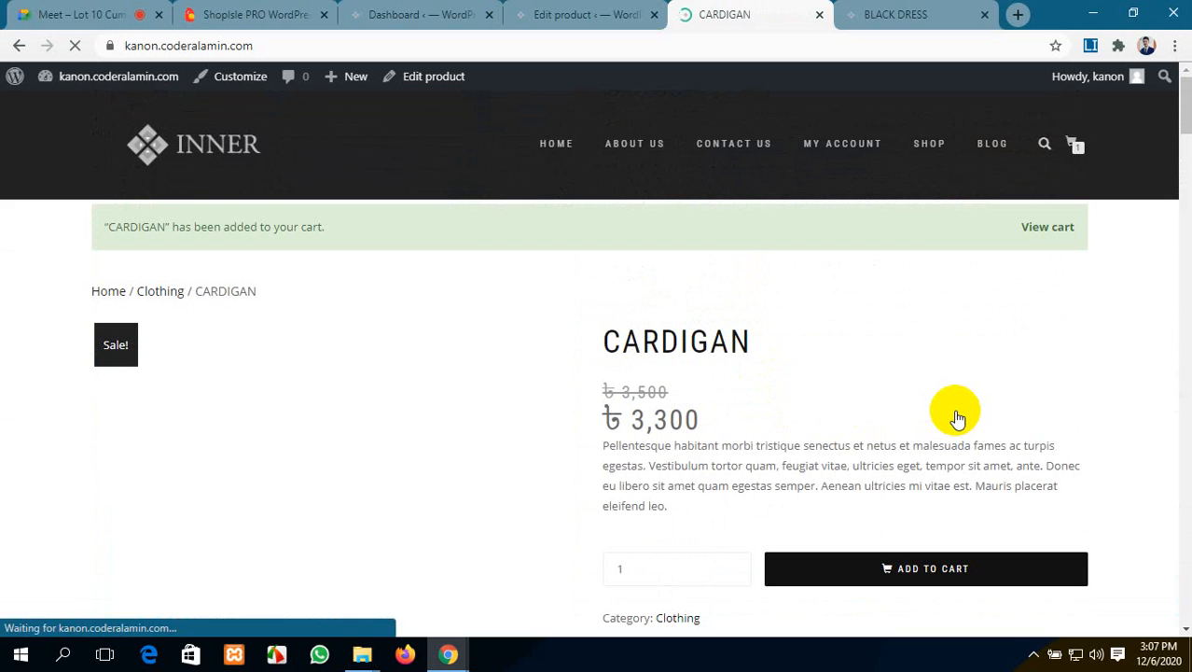
{"action": "scroll", "coordinate": [653, 457], "scroll_direction": "down", "scroll_amount": 2}
{"action": "scroll", "coordinate": [652, 452], "scroll_direction": "down", "scroll_amount": 3}
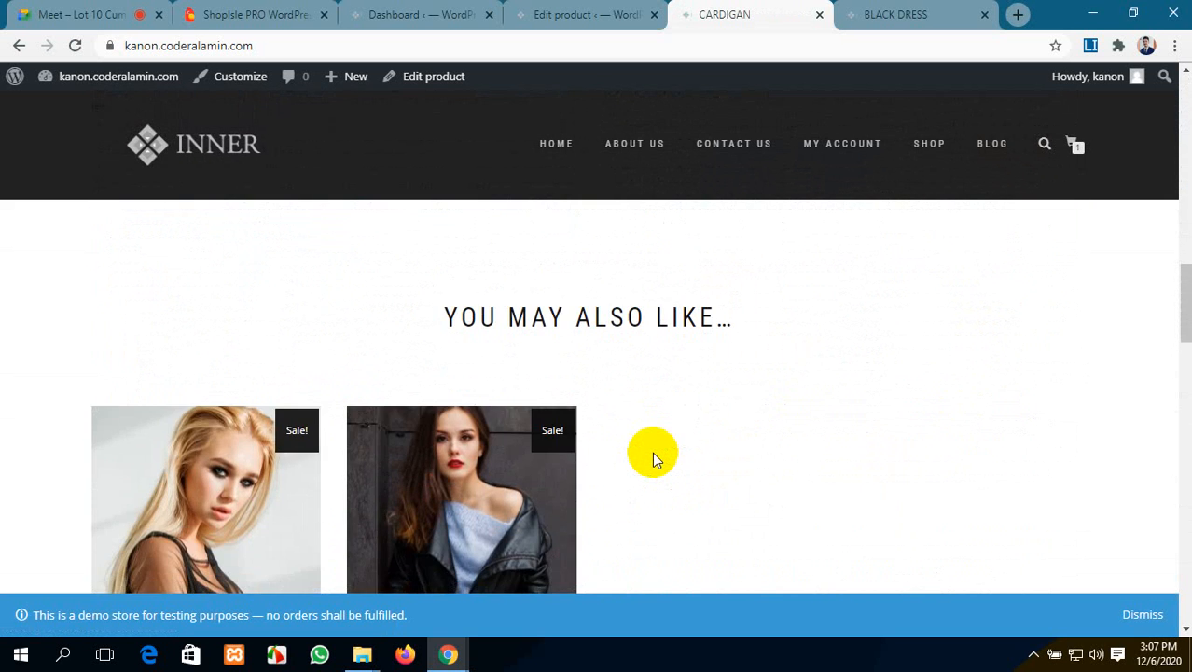
{"action": "scroll", "coordinate": [652, 451], "scroll_direction": "up", "scroll_amount": 10}
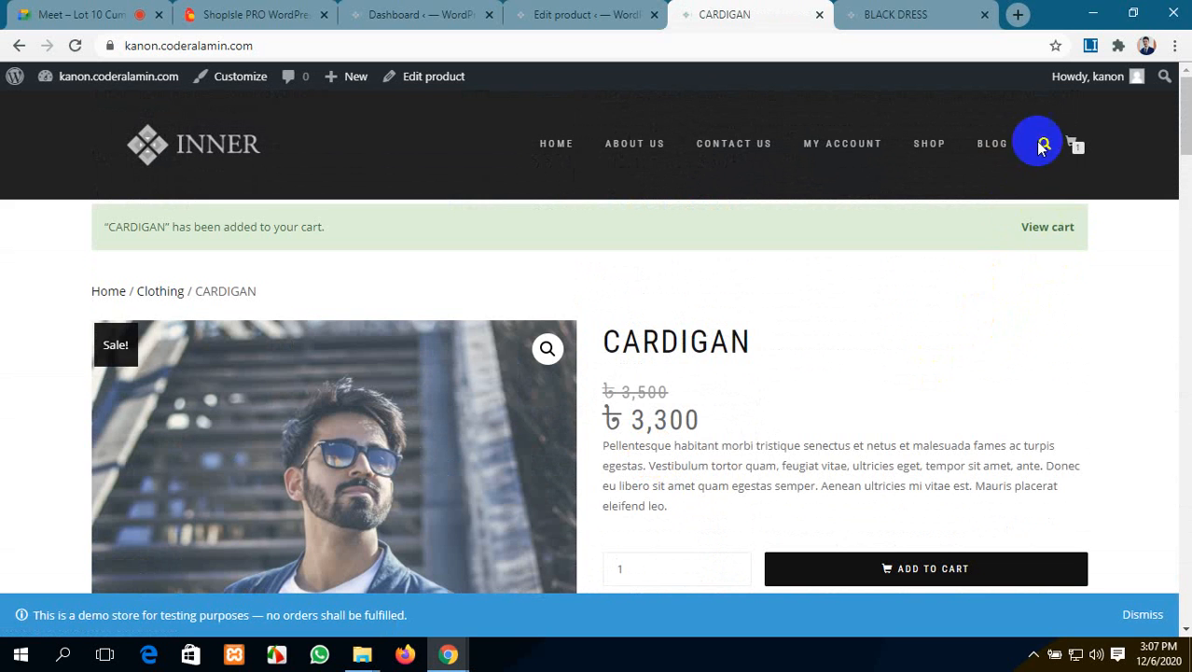
Step: View the cart and examine the cross-sell suggestions under You may be interested in alongside the cart totals
{"action": "left_click", "coordinate": [1046, 229]}
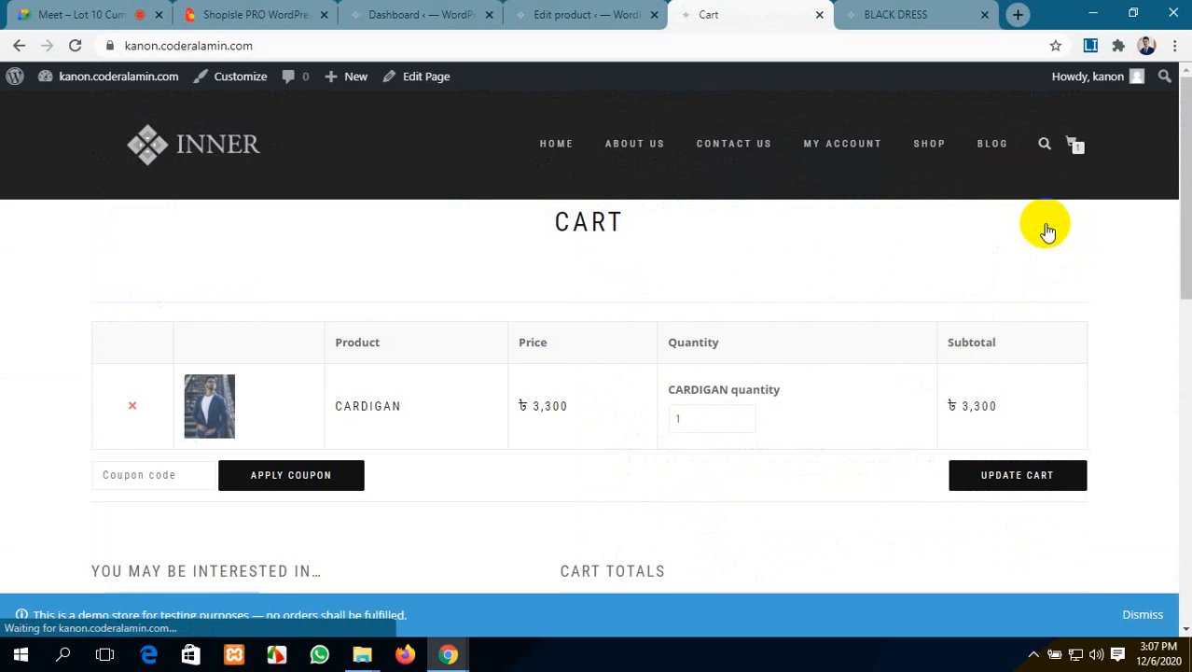
{"action": "scroll", "coordinate": [587, 415], "scroll_direction": "down", "scroll_amount": 6}
{"action": "scroll", "coordinate": [587, 420], "scroll_direction": "up", "scroll_amount": 3}
{"action": "scroll", "coordinate": [587, 420], "scroll_direction": "up", "scroll_amount": 1}
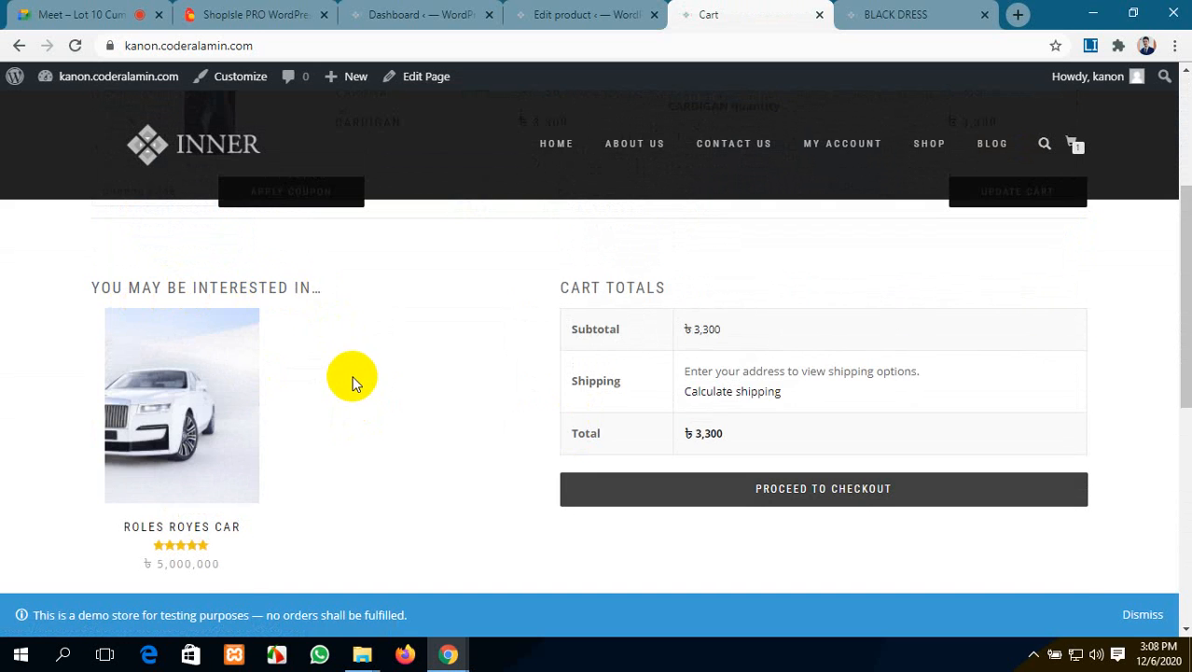
{"action": "scroll", "coordinate": [353, 382], "scroll_direction": "up", "scroll_amount": 3}
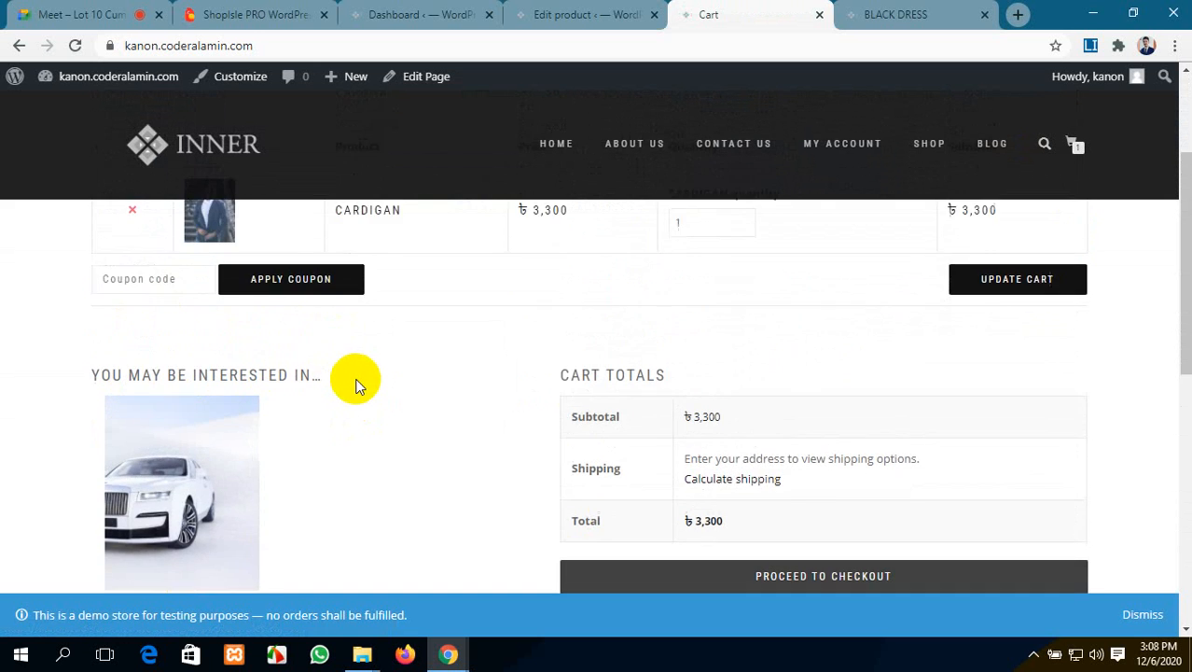
{"action": "scroll", "coordinate": [399, 506], "scroll_direction": "down", "scroll_amount": 2}
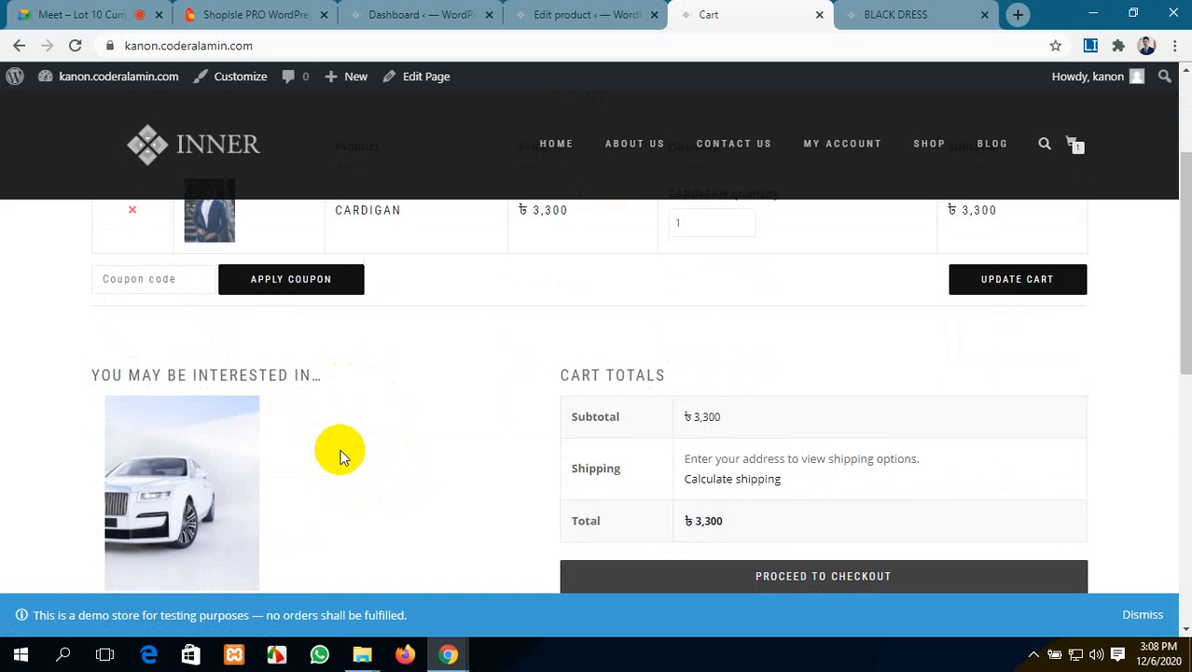
Step: Compare the cart's You may be interested in suggestion with the cross-sells set in the Cardigan's linked products
{"action": "scroll", "coordinate": [247, 479], "scroll_direction": "down", "scroll_amount": 2}
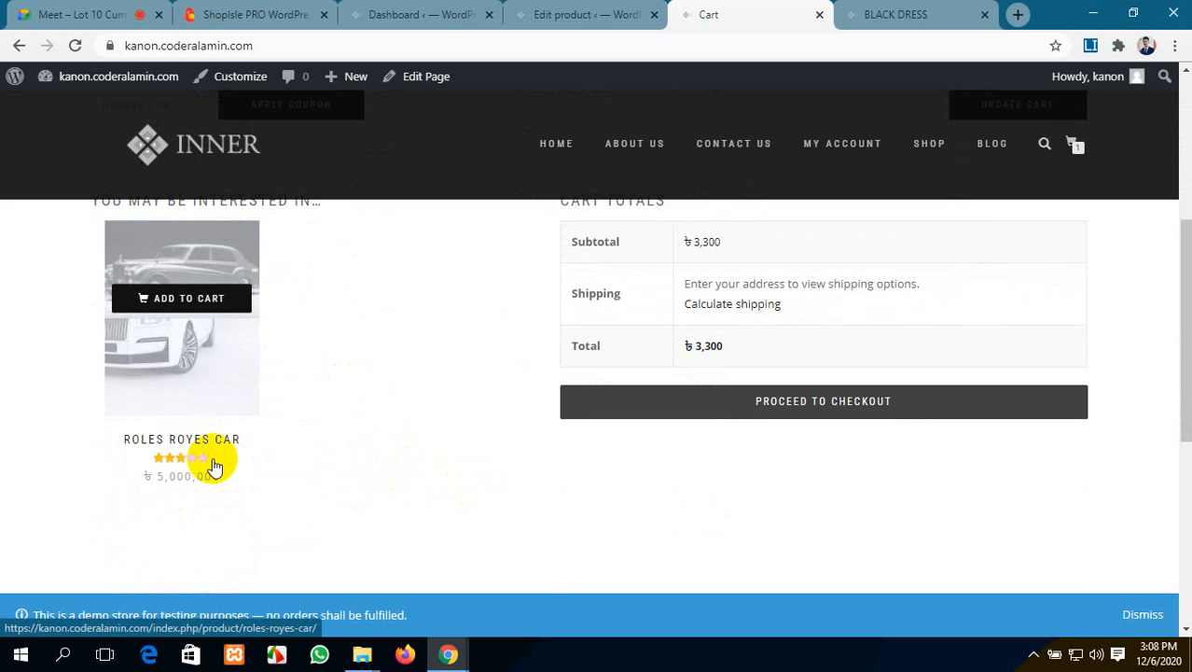
{"action": "scroll", "coordinate": [213, 461], "scroll_direction": "up", "scroll_amount": 1}
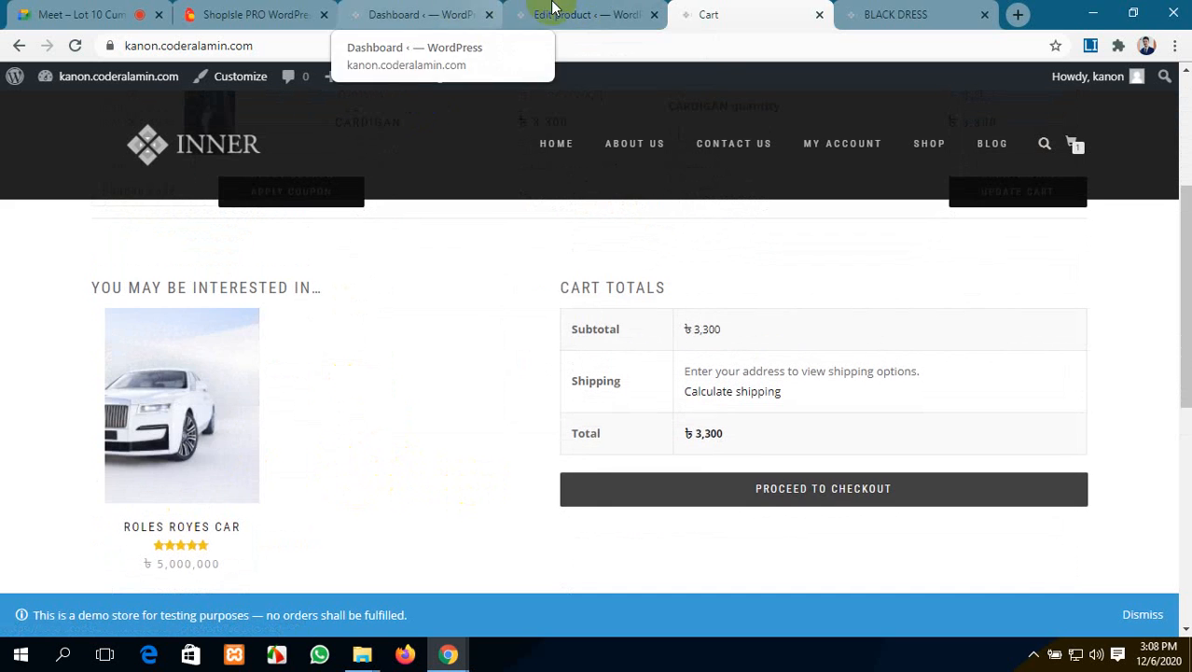
{"action": "left_click", "coordinate": [578, 14]}
{"action": "scroll", "coordinate": [397, 506], "scroll_direction": "down", "scroll_amount": 7}
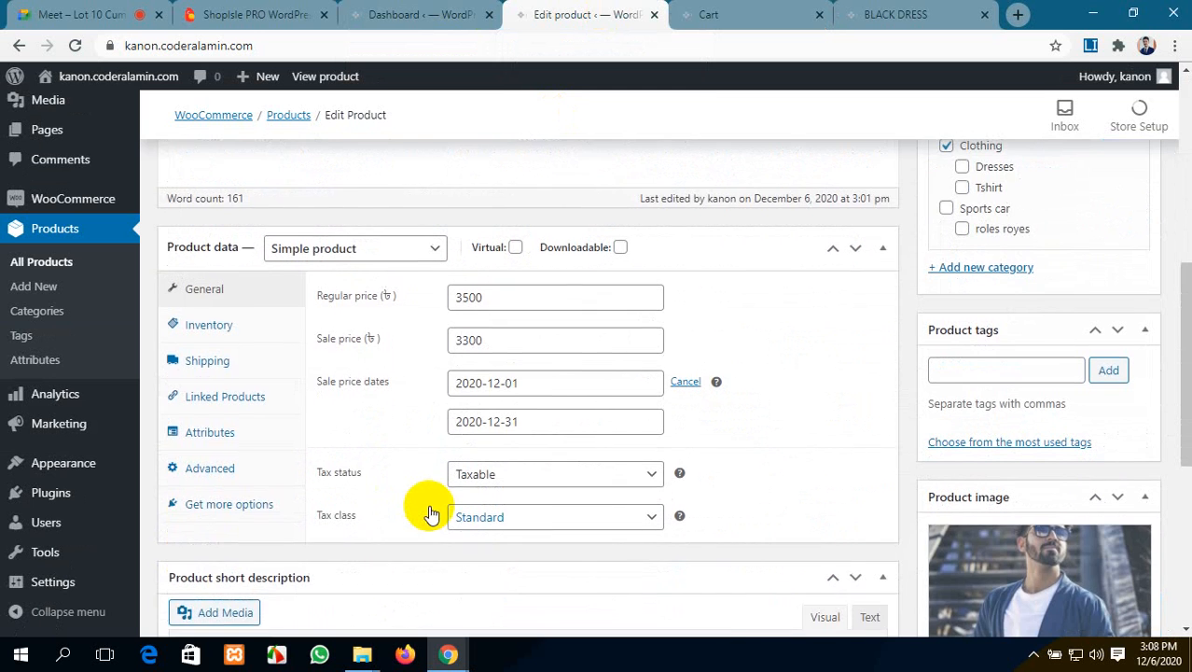
{"action": "scroll", "coordinate": [426, 511], "scroll_direction": "down", "scroll_amount": 1}
{"action": "left_click", "coordinate": [257, 322]}
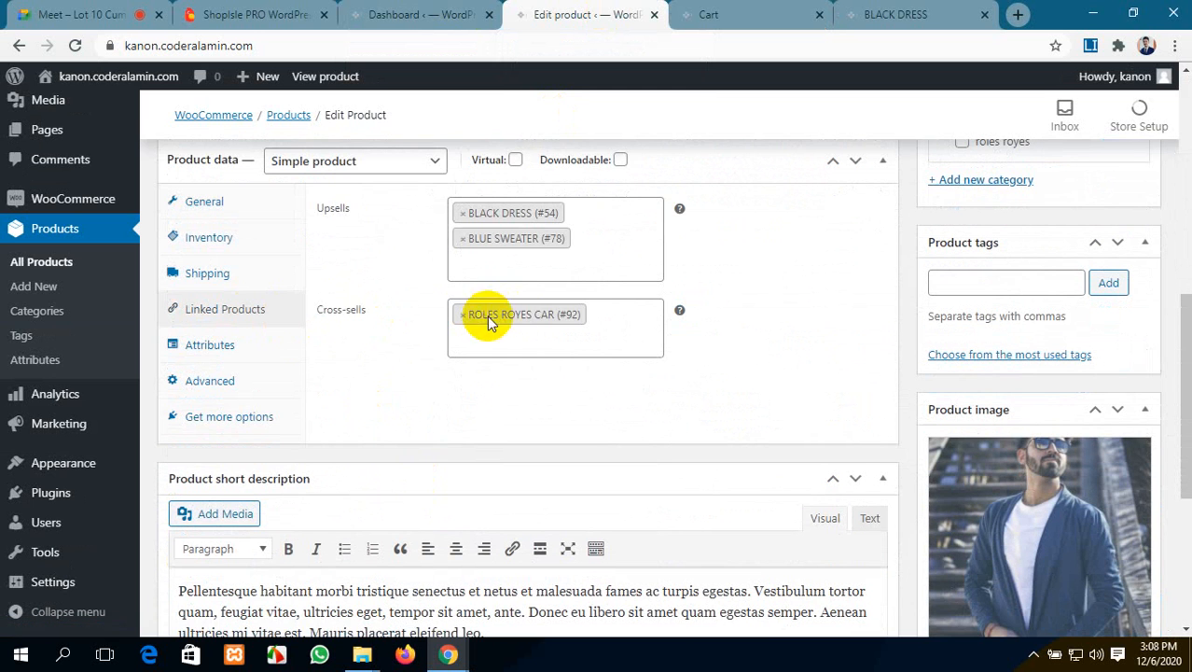
{"action": "left_click", "coordinate": [752, 11]}
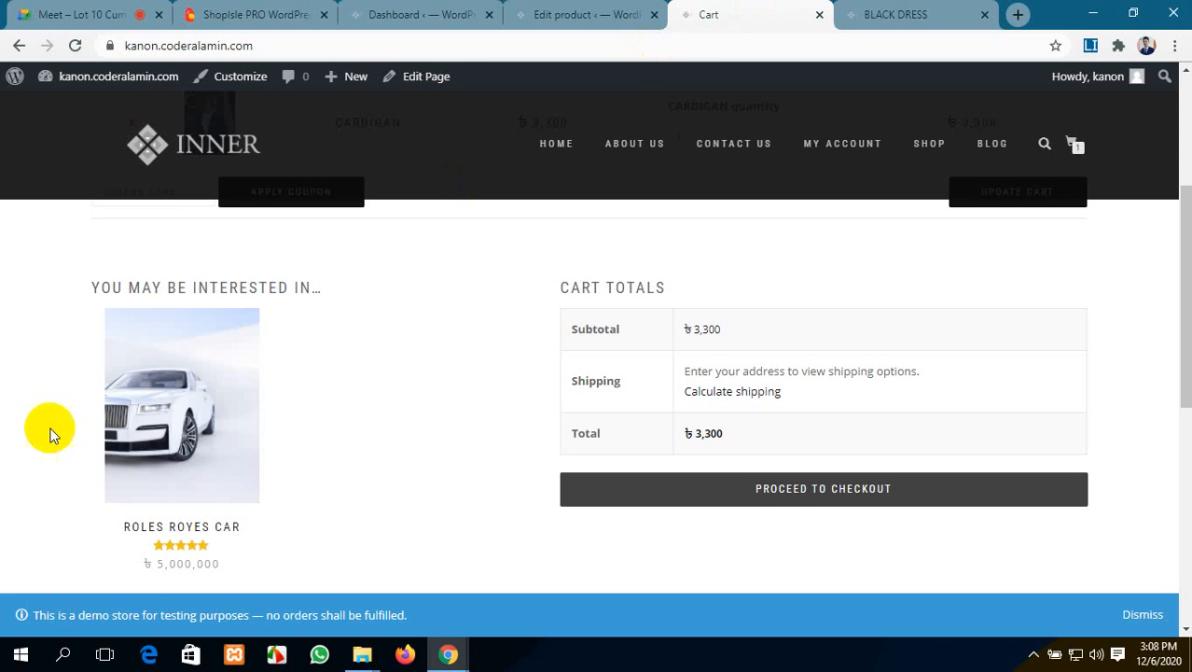
{"action": "mouse_move", "coordinate": [181, 379]}
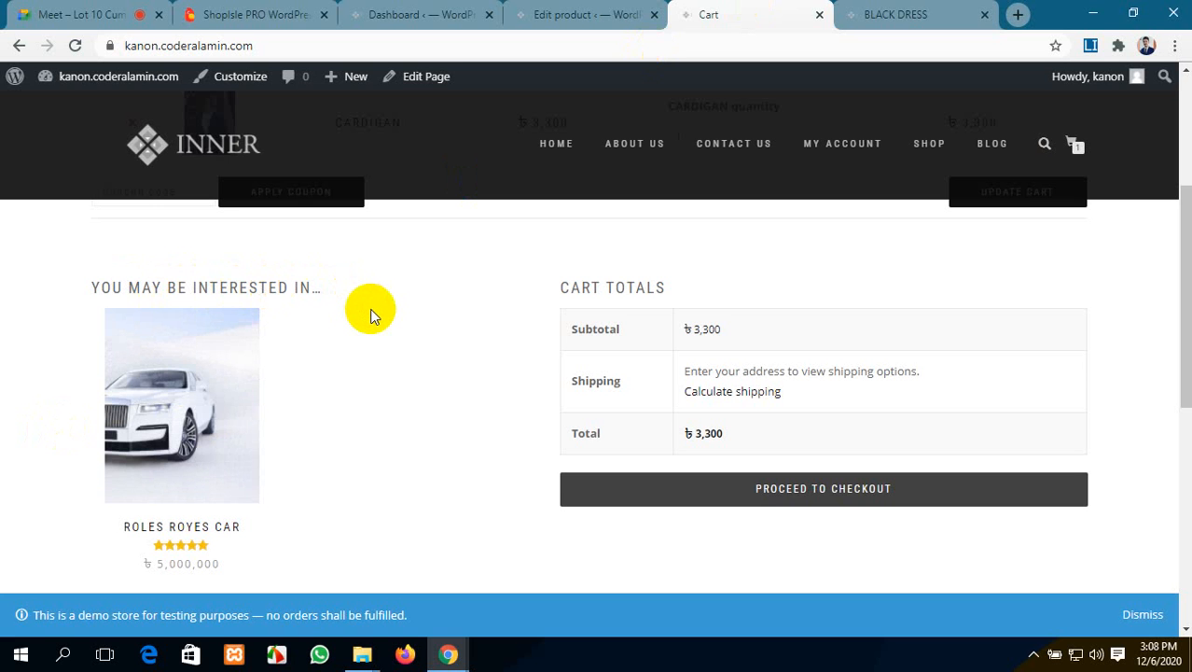
Step: Open the Sports Car product from the storefront shop page and copy its title
{"action": "left_click", "coordinate": [545, 14]}
{"action": "left_click", "coordinate": [879, 14]}
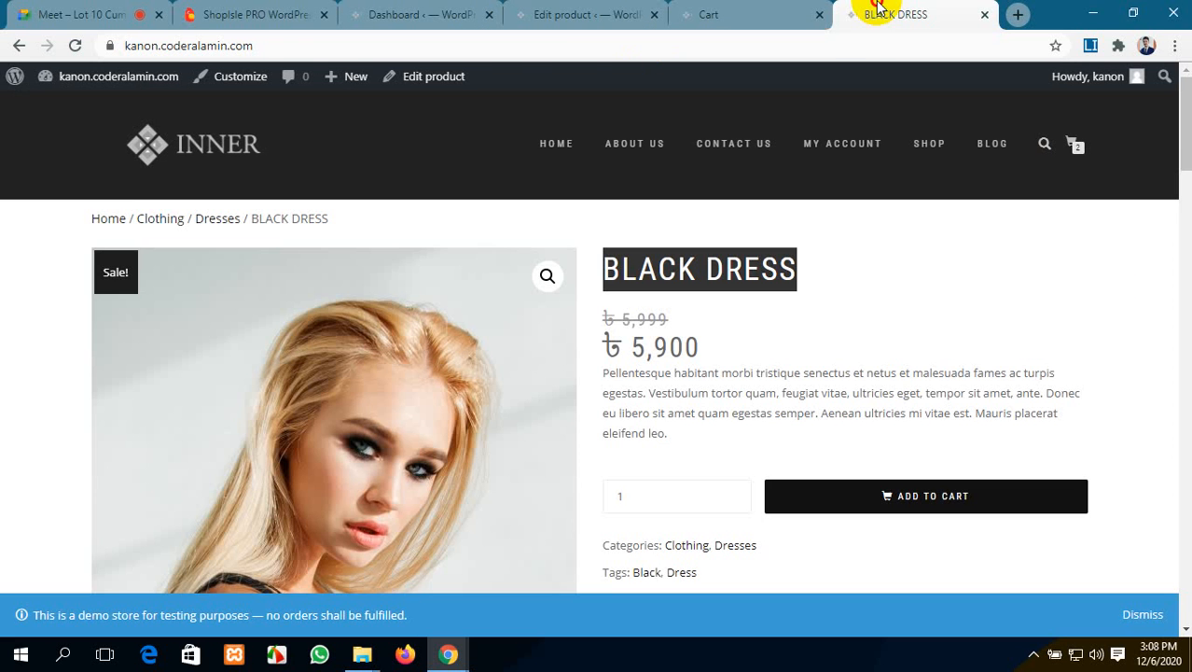
{"action": "scroll", "coordinate": [761, 268], "scroll_direction": "down", "scroll_amount": 6}
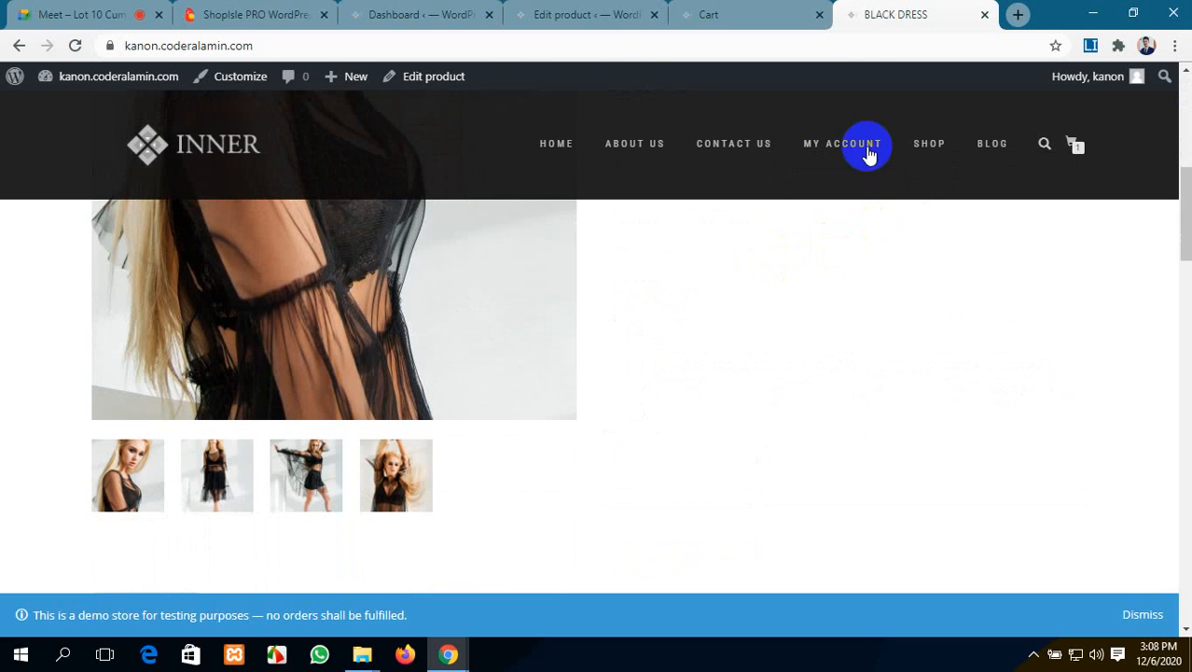
{"action": "left_click", "coordinate": [922, 147]}
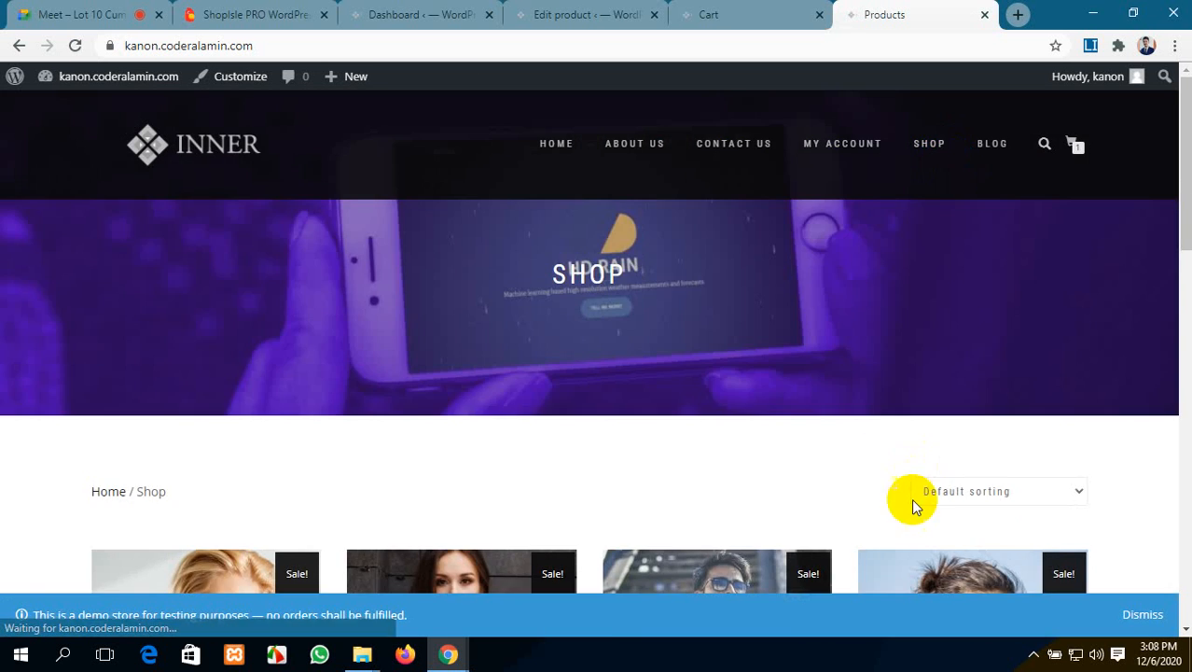
{"action": "scroll", "coordinate": [895, 495], "scroll_direction": "down", "scroll_amount": 5}
{"action": "scroll", "coordinate": [859, 489], "scroll_direction": "down", "scroll_amount": 3}
{"action": "left_click", "coordinate": [429, 373]}
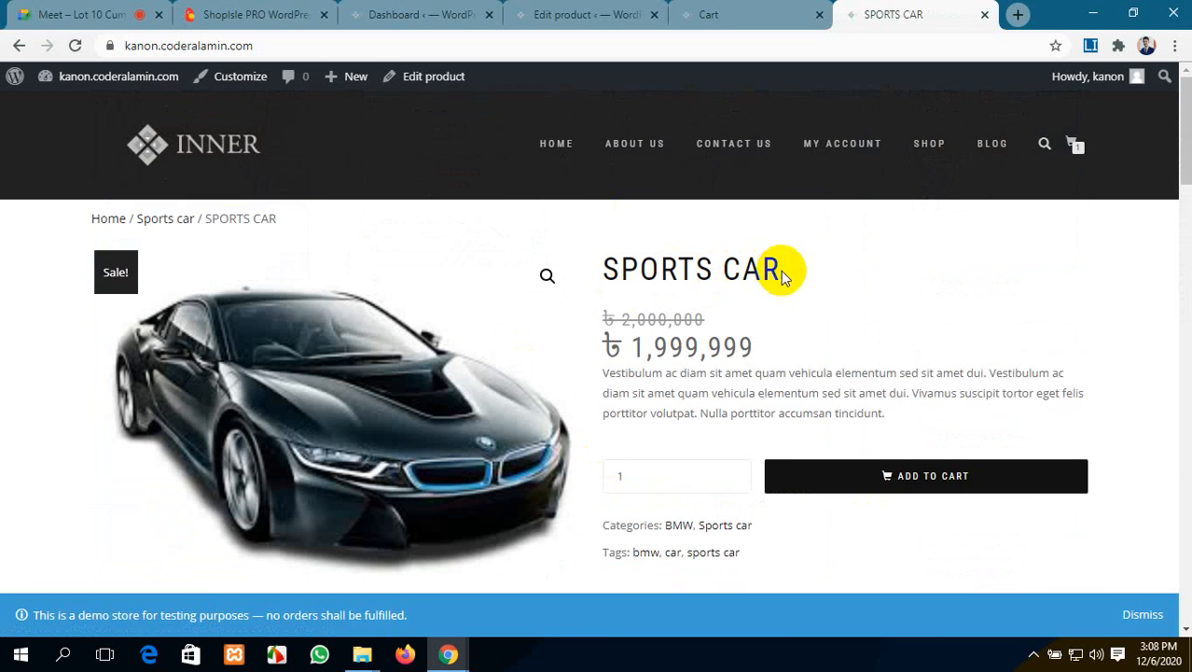
{"action": "left_click_drag", "start_coordinate": [774, 268], "coordinate": [601, 281]}
{"action": "key", "text": "ctrl+c"}
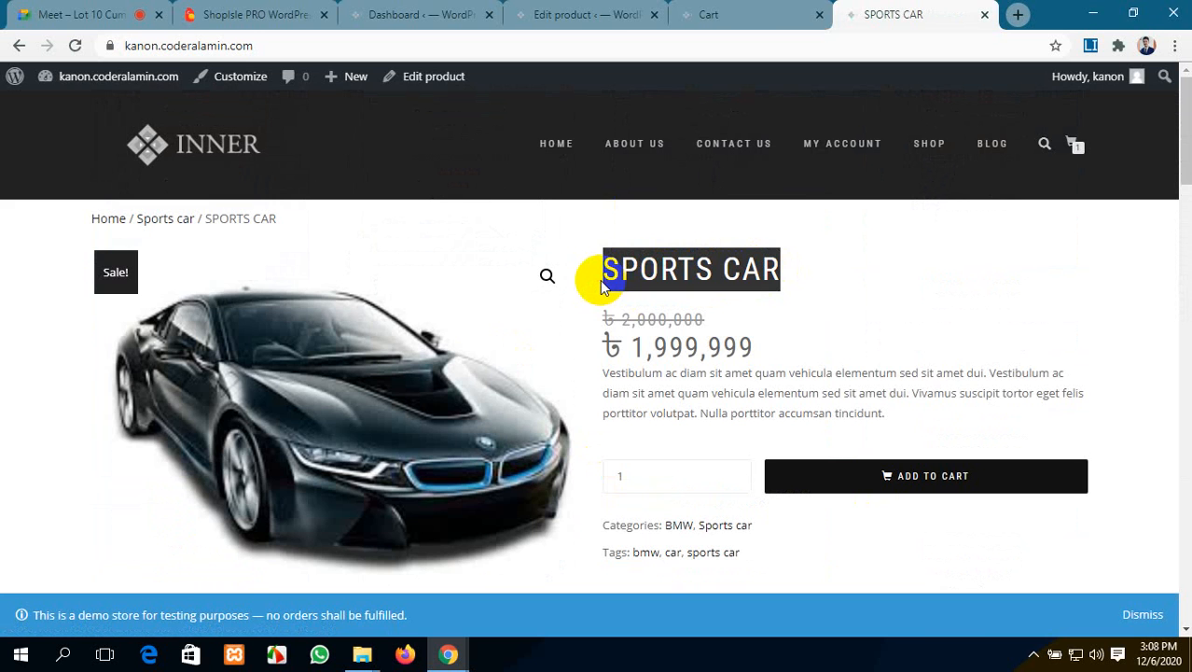
Step: Add SPORTS CAR to the Cardigan's cross-sells and update the product
{"action": "left_click", "coordinate": [536, 15]}
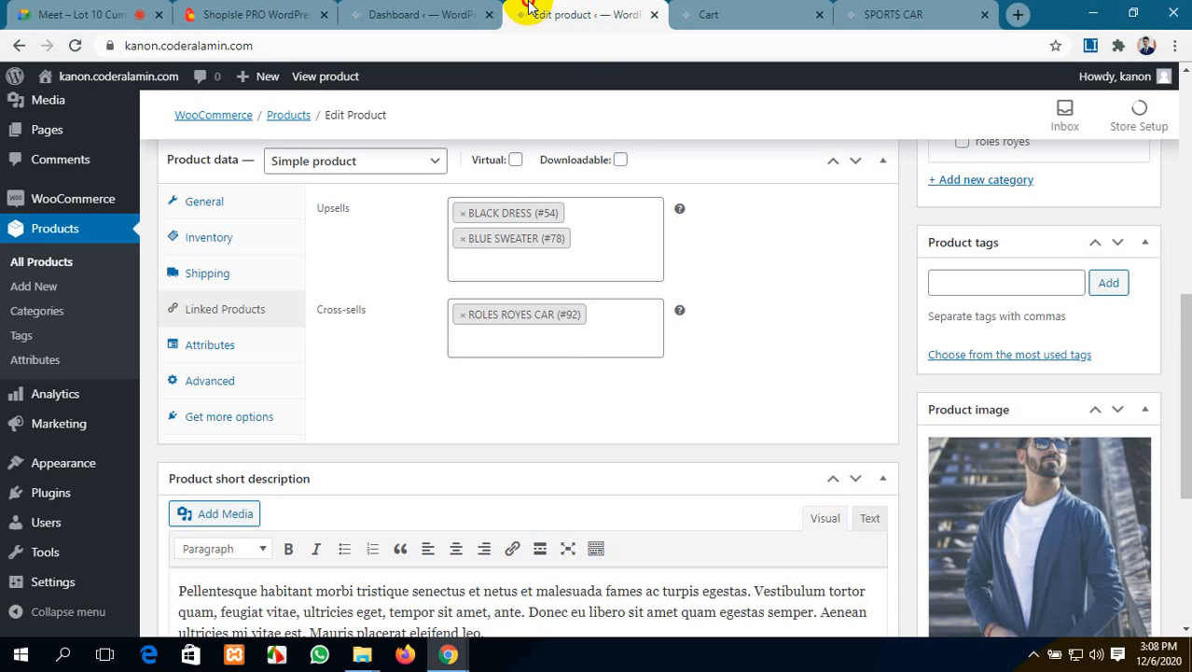
{"action": "left_click", "coordinate": [550, 344]}
{"action": "key", "text": "ctrl+v"}
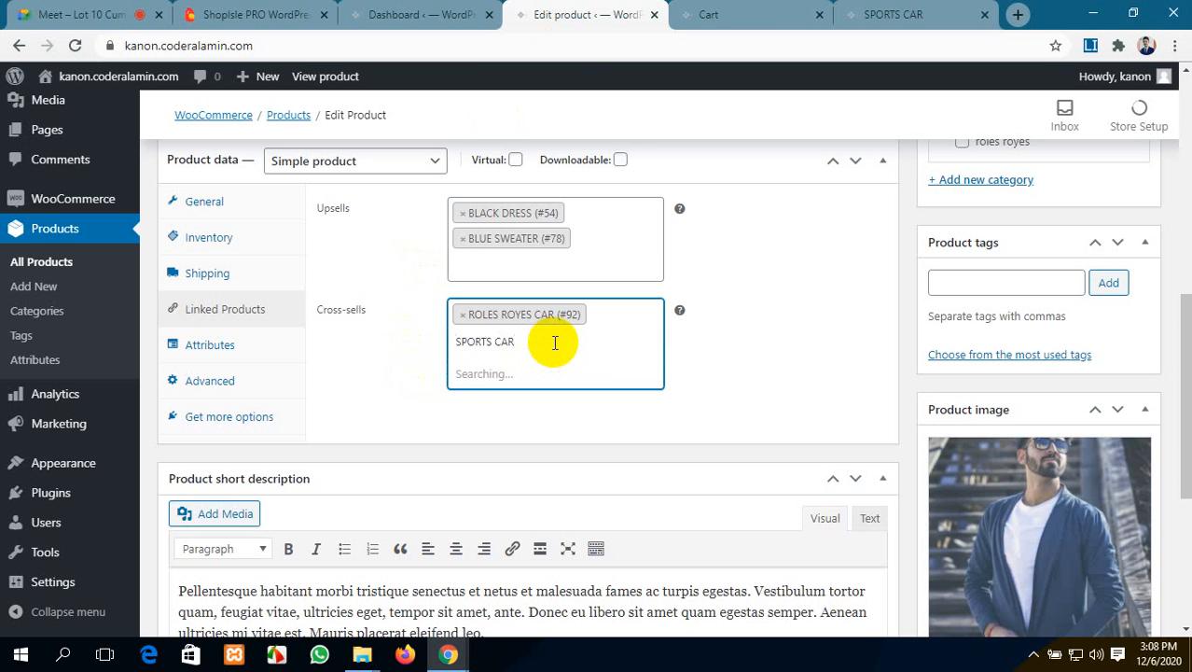
{"action": "left_click", "coordinate": [584, 375]}
{"action": "scroll", "coordinate": [933, 355], "scroll_direction": "up", "scroll_amount": 3}
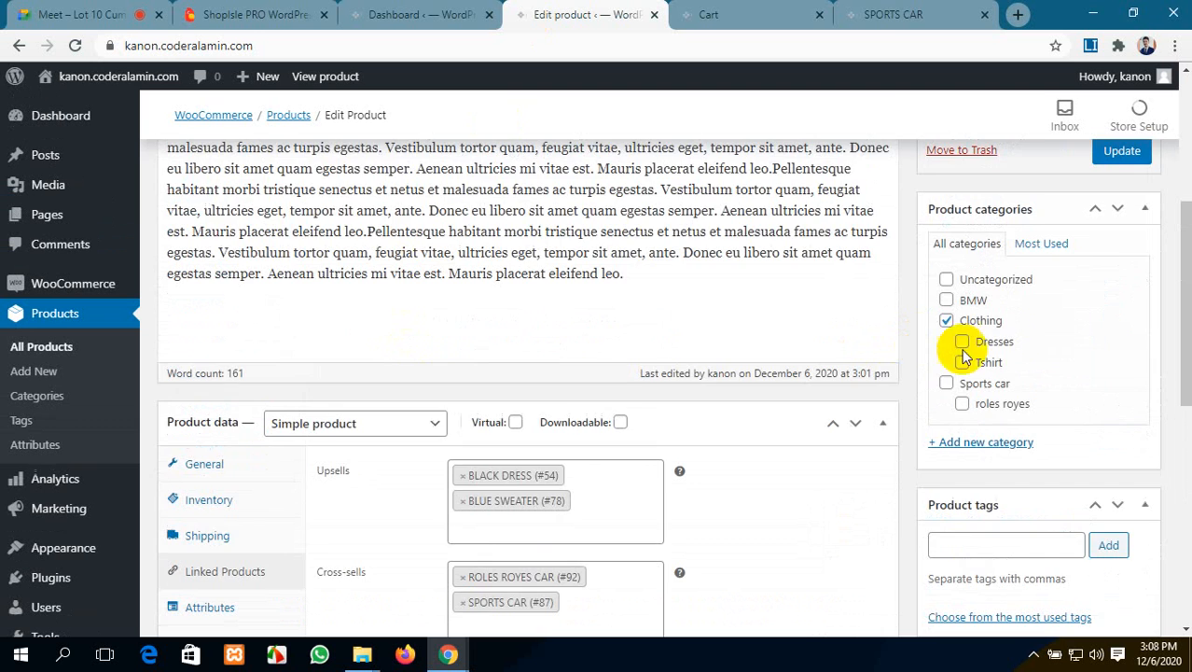
{"action": "scroll", "coordinate": [965, 358], "scroll_direction": "up", "scroll_amount": 2}
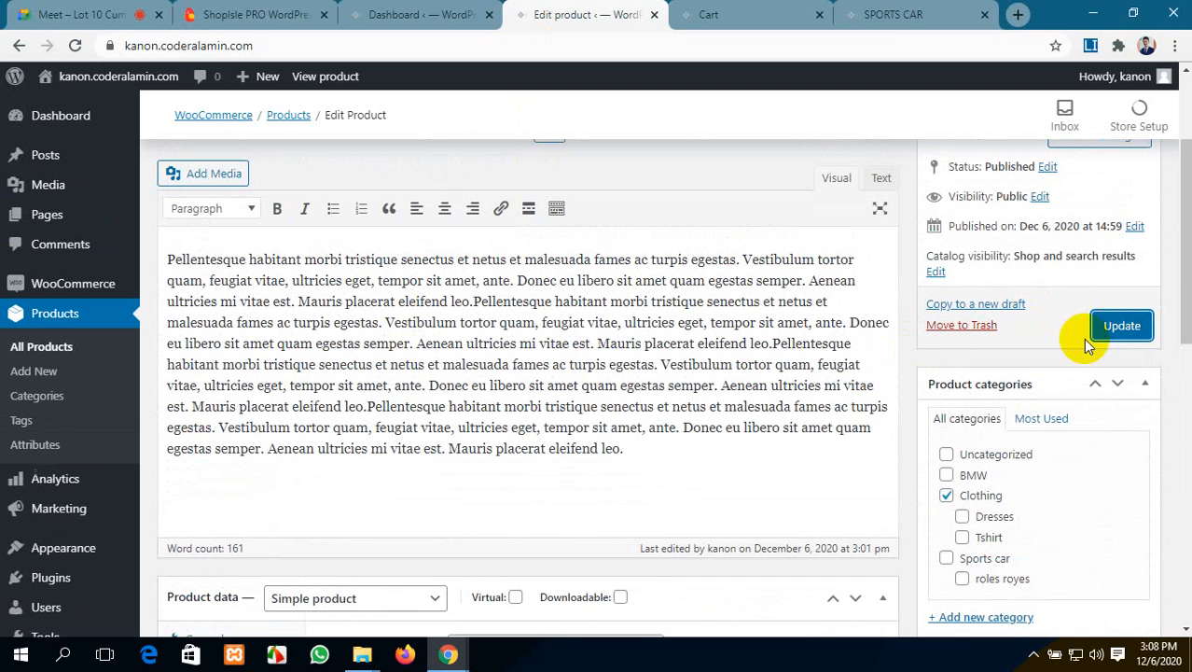
{"action": "left_click", "coordinate": [1084, 345]}
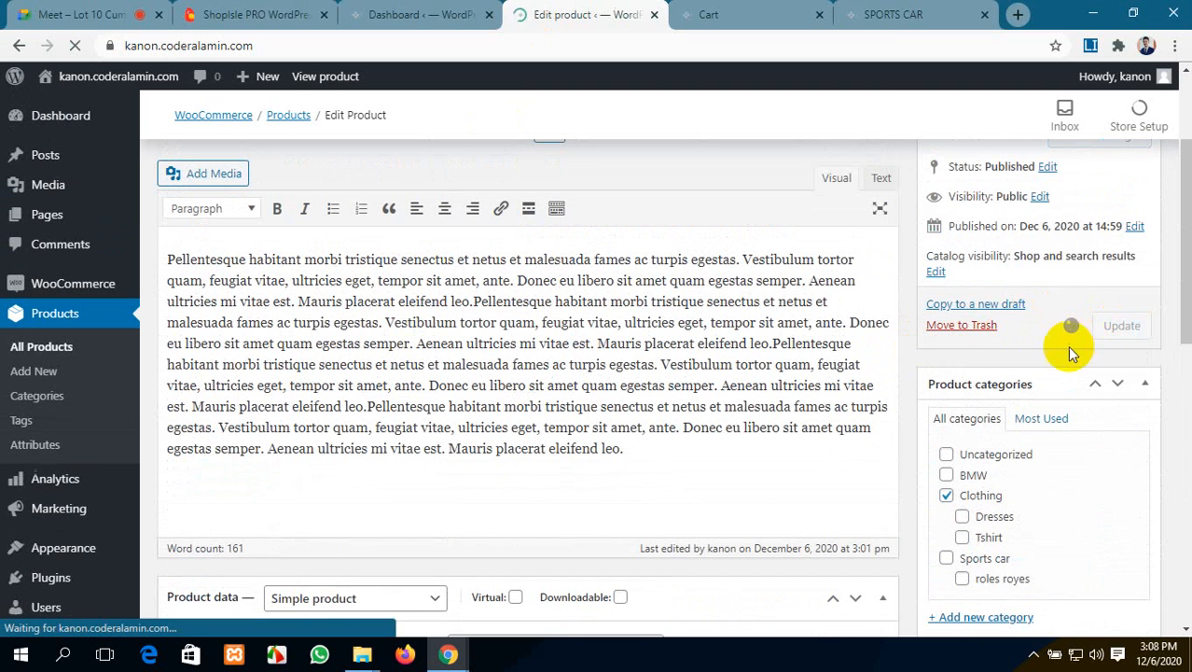
Step: Reload the cart and check the You may be interested in section for the added cross-sell
{"action": "left_click", "coordinate": [763, 7]}
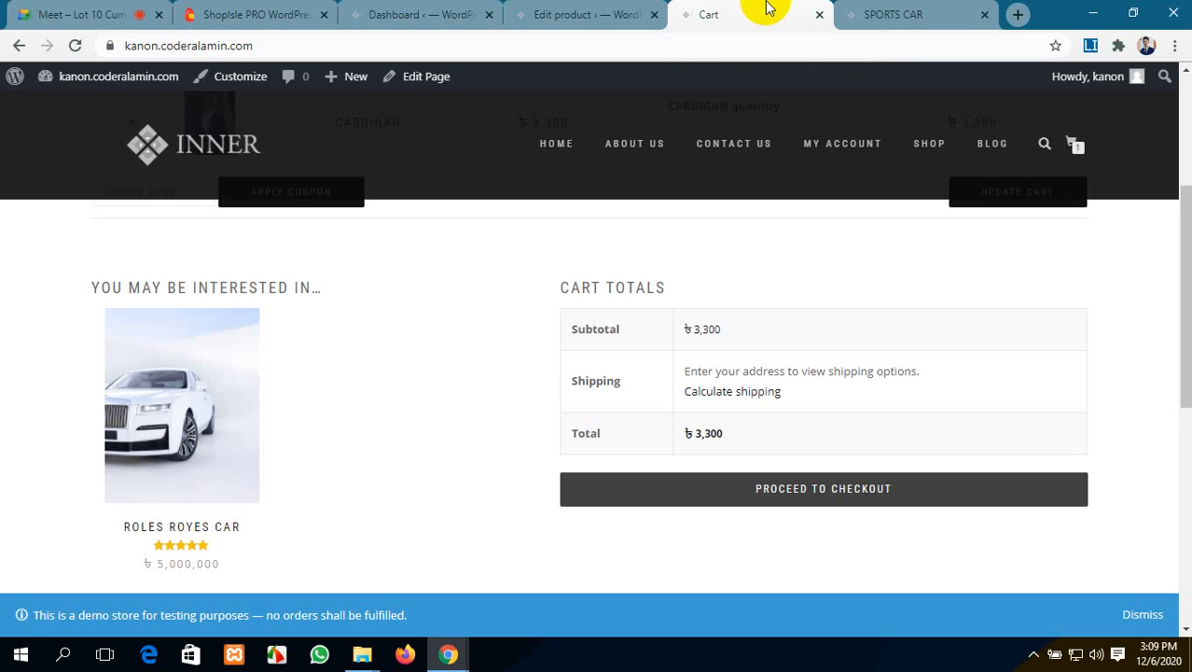
{"action": "left_click", "coordinate": [76, 45]}
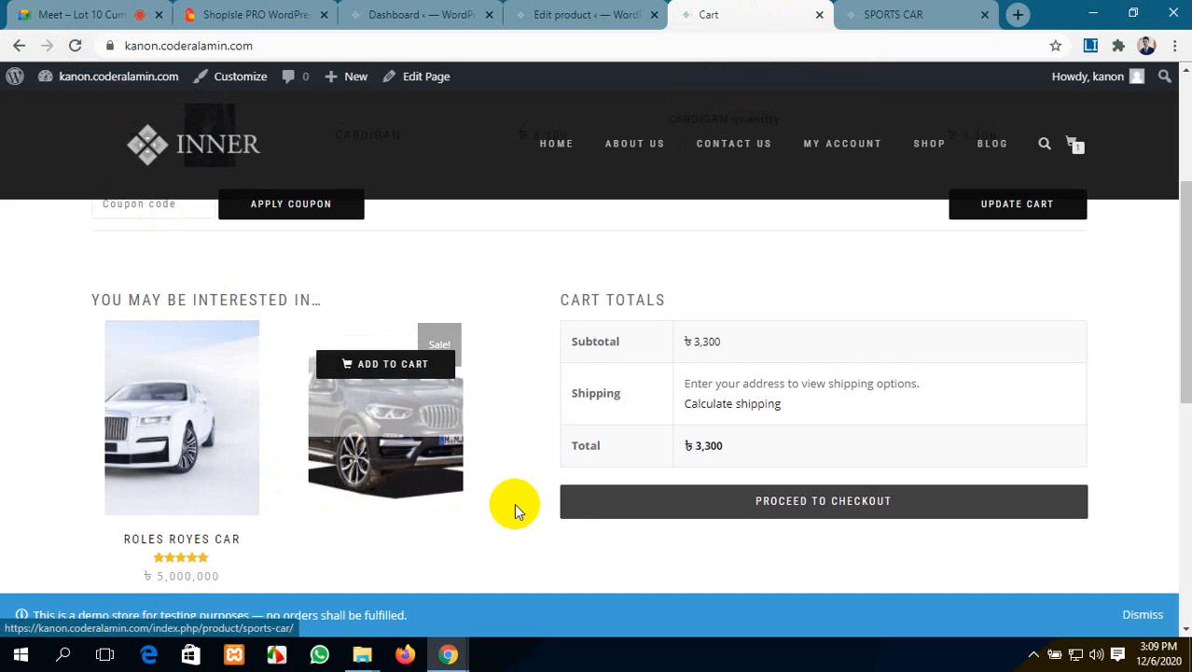
{"action": "scroll", "coordinate": [575, 503], "scroll_direction": "down", "scroll_amount": 2}
{"action": "scroll", "coordinate": [551, 489], "scroll_direction": "up", "scroll_amount": 2}
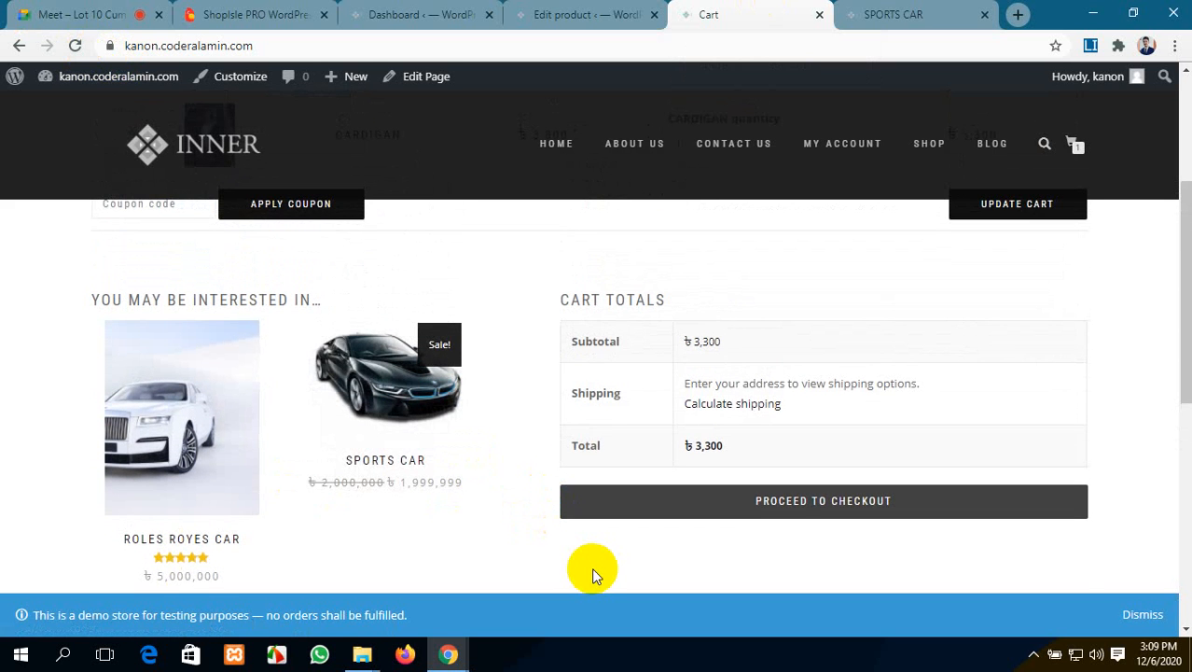
Step: Examine both suggested cars alongside the Cardigan line item and the cart totals
{"action": "scroll", "coordinate": [591, 567], "scroll_direction": "up", "scroll_amount": 1}
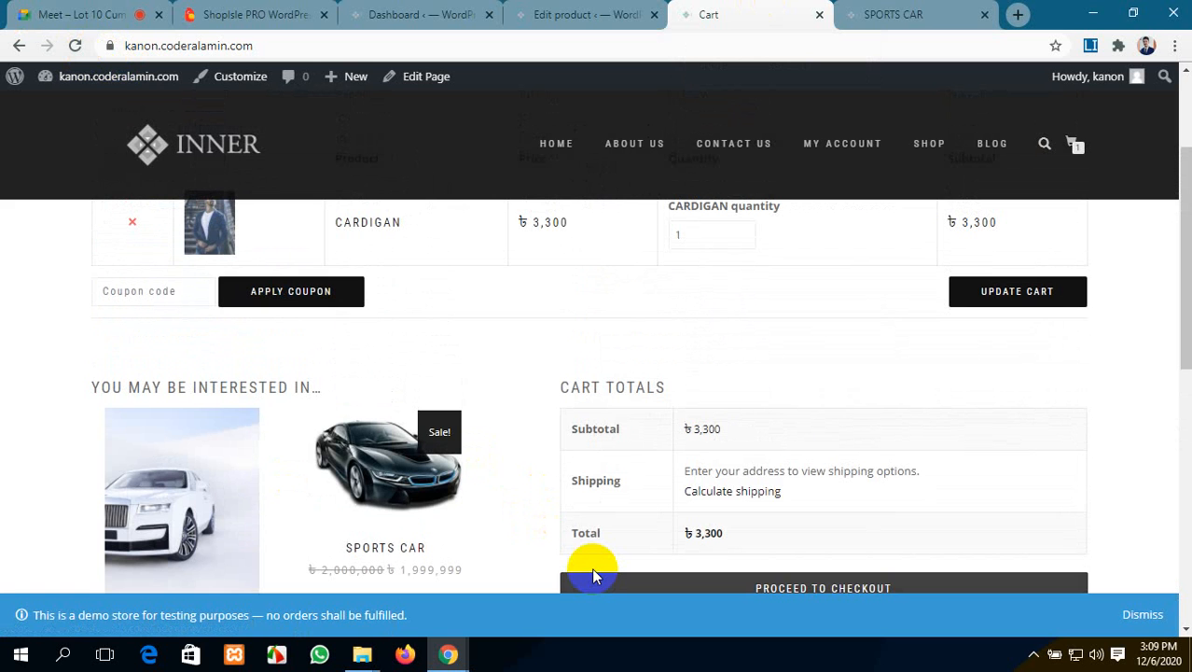
{"action": "scroll", "coordinate": [592, 567], "scroll_direction": "down", "scroll_amount": 5}
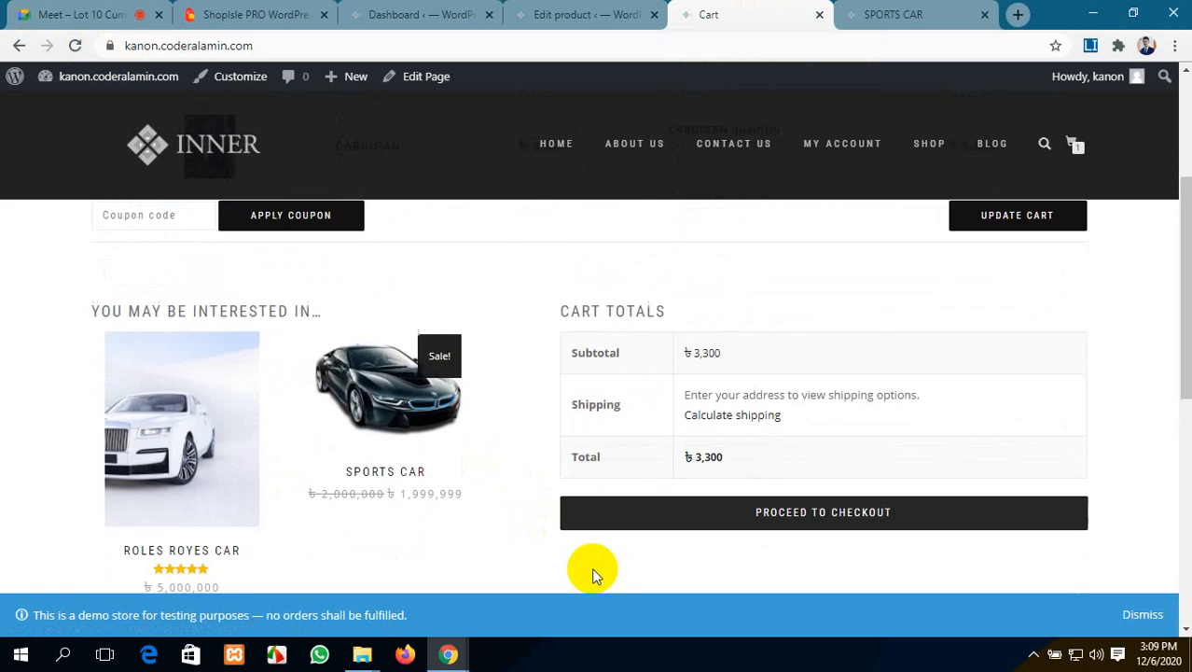
{"action": "scroll", "coordinate": [591, 568], "scroll_direction": "up", "scroll_amount": 6}
{"action": "scroll", "coordinate": [591, 568], "scroll_direction": "down", "scroll_amount": 3}
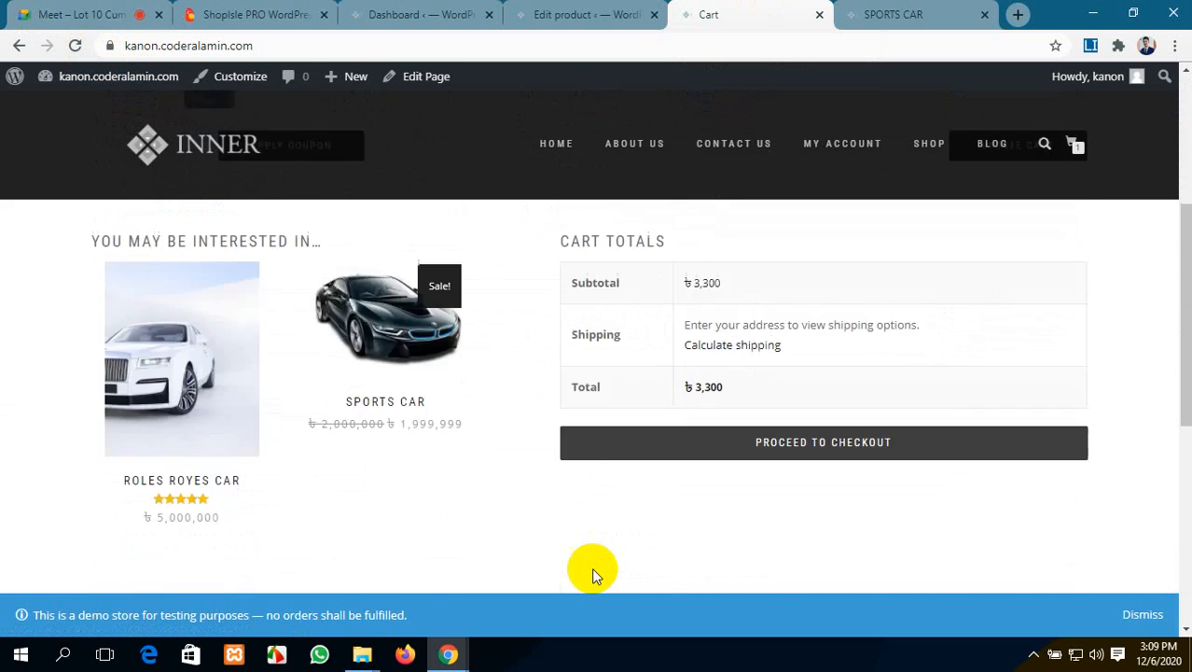
{"action": "scroll", "coordinate": [592, 568], "scroll_direction": "up", "scroll_amount": 4}
{"action": "scroll", "coordinate": [591, 567], "scroll_direction": "down", "scroll_amount": 3}
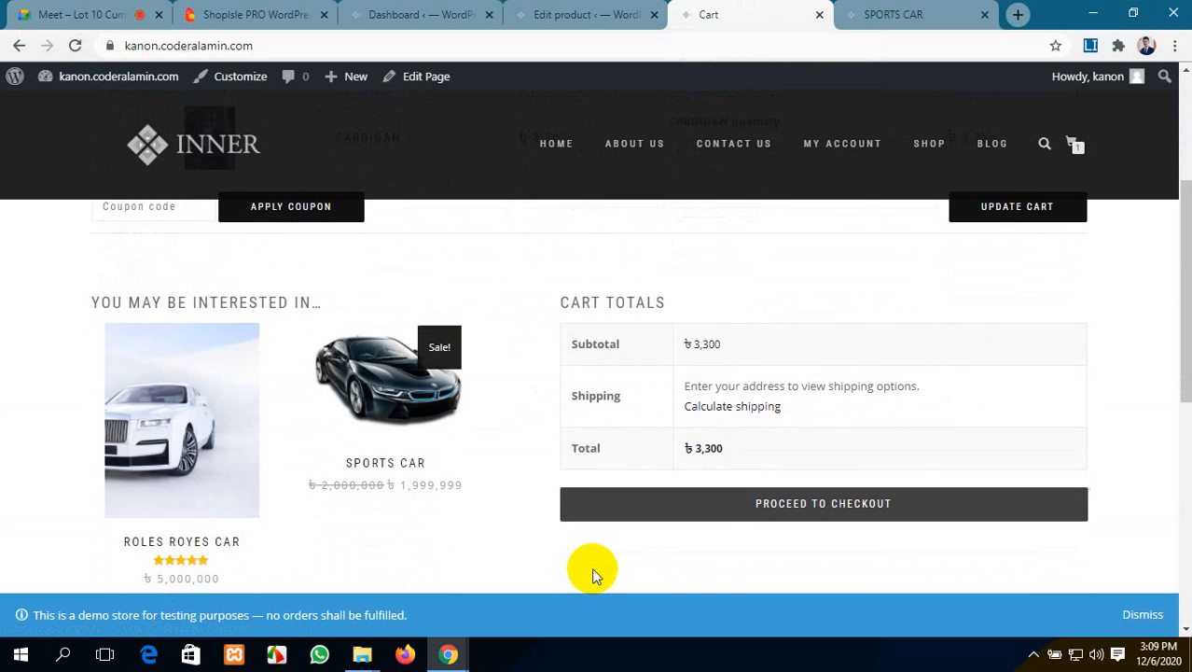
{"action": "mouse_move", "coordinate": [322, 412]}
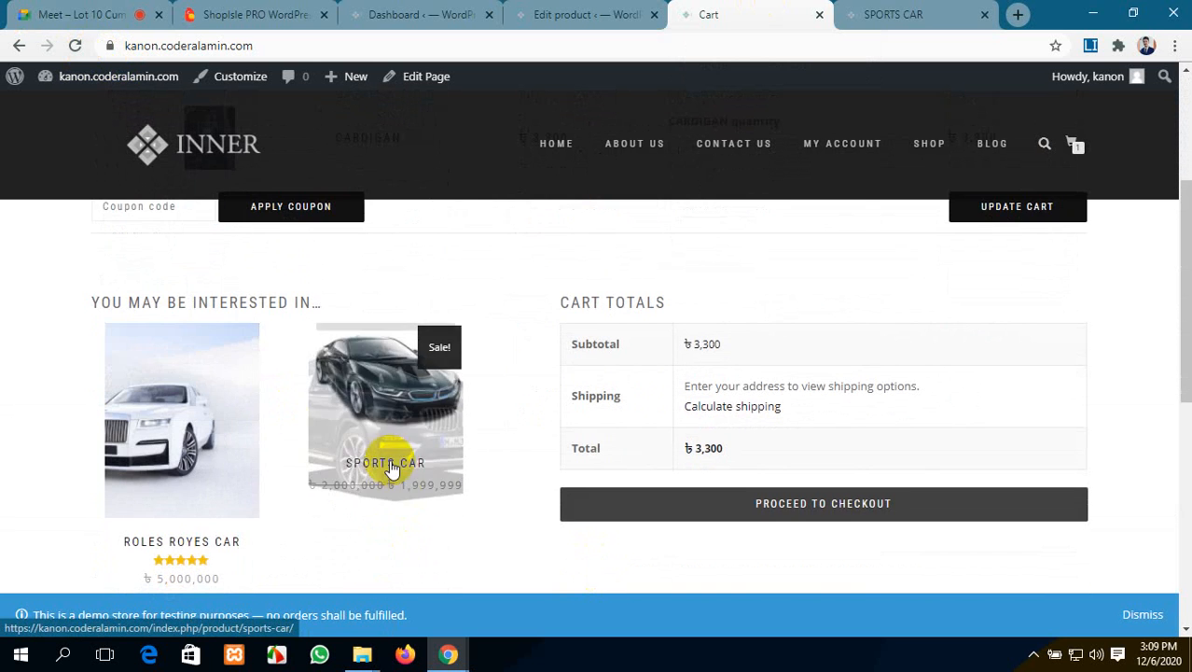
{"action": "scroll", "coordinate": [392, 466], "scroll_direction": "down", "scroll_amount": 2}
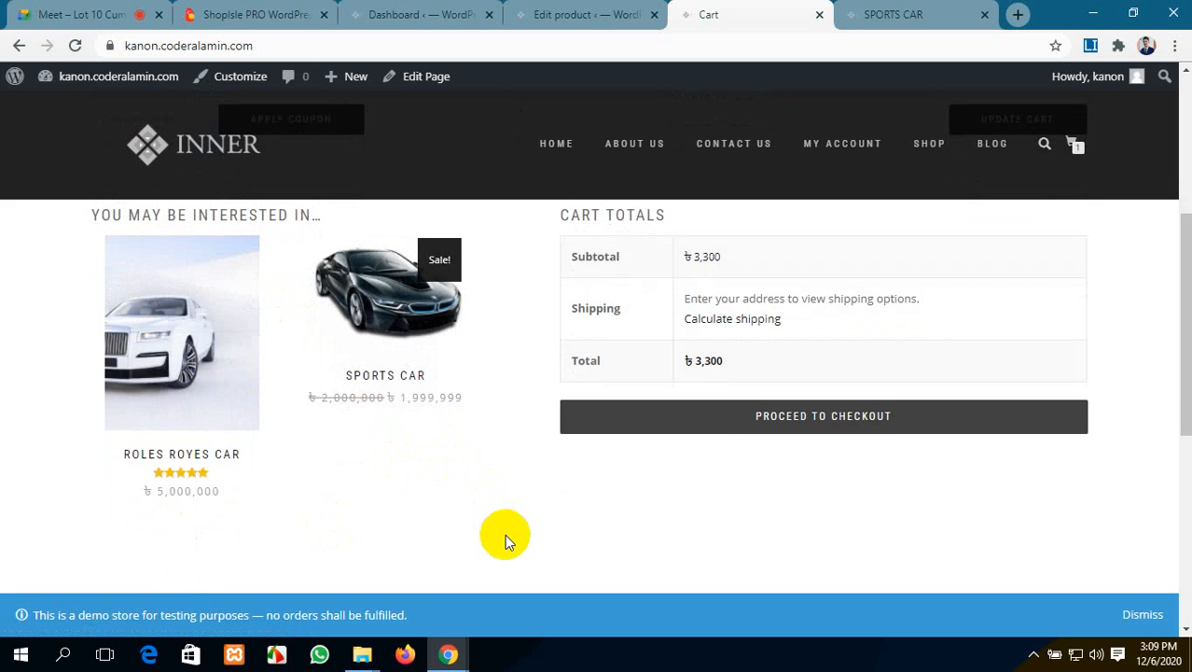
{"action": "scroll", "coordinate": [506, 538], "scroll_direction": "up", "scroll_amount": 1}
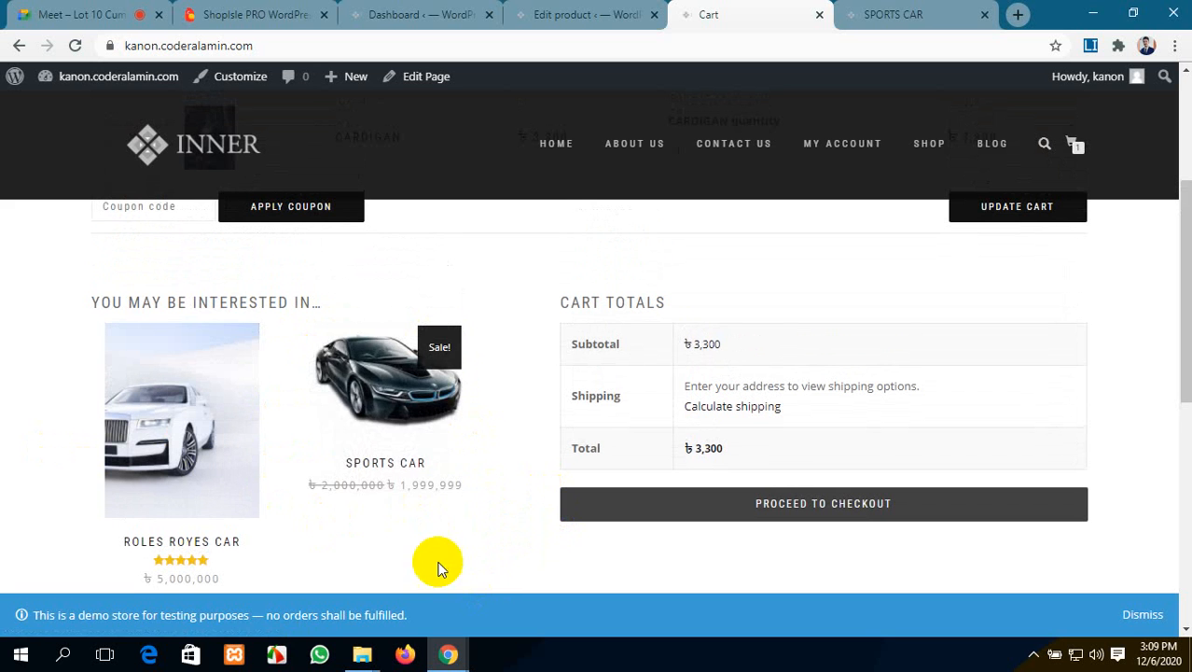
{"action": "left_click", "coordinate": [389, 483]}
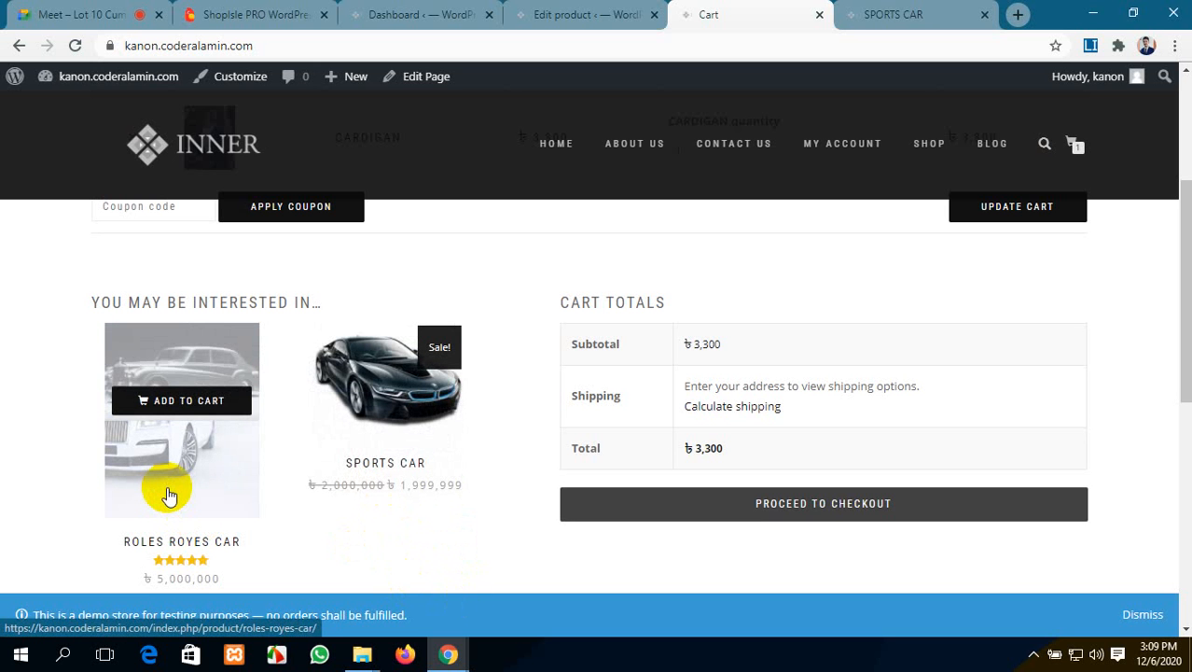
{"action": "mouse_move", "coordinate": [439, 350]}
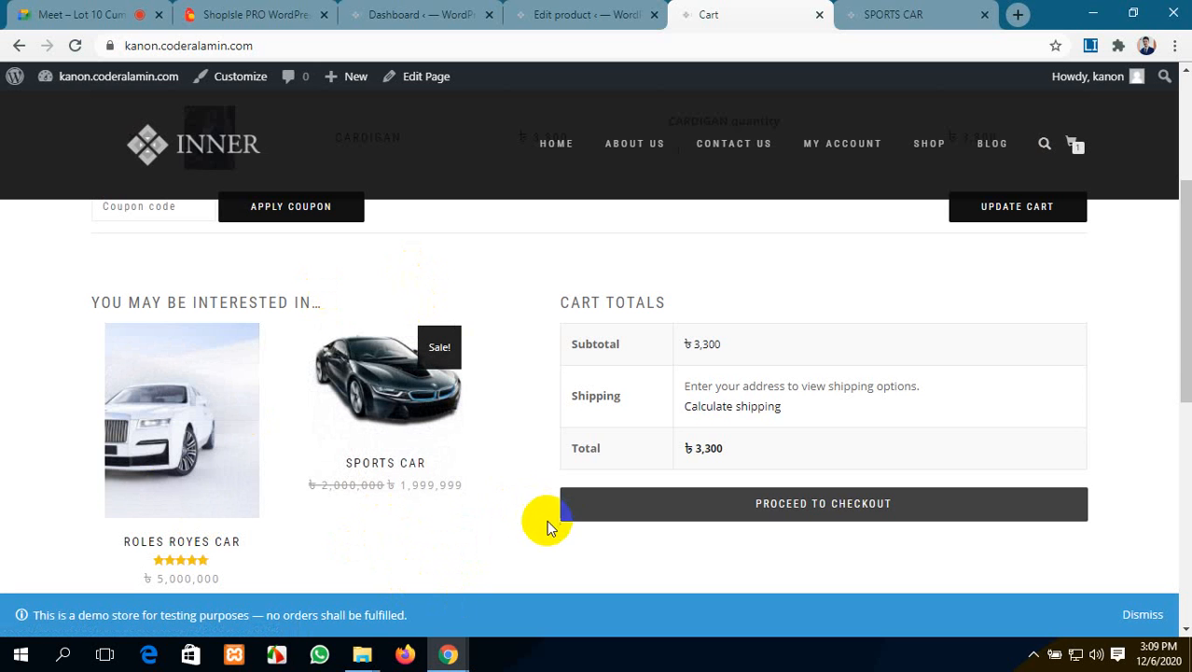
{"action": "scroll", "coordinate": [577, 377], "scroll_direction": "up", "scroll_amount": 3}
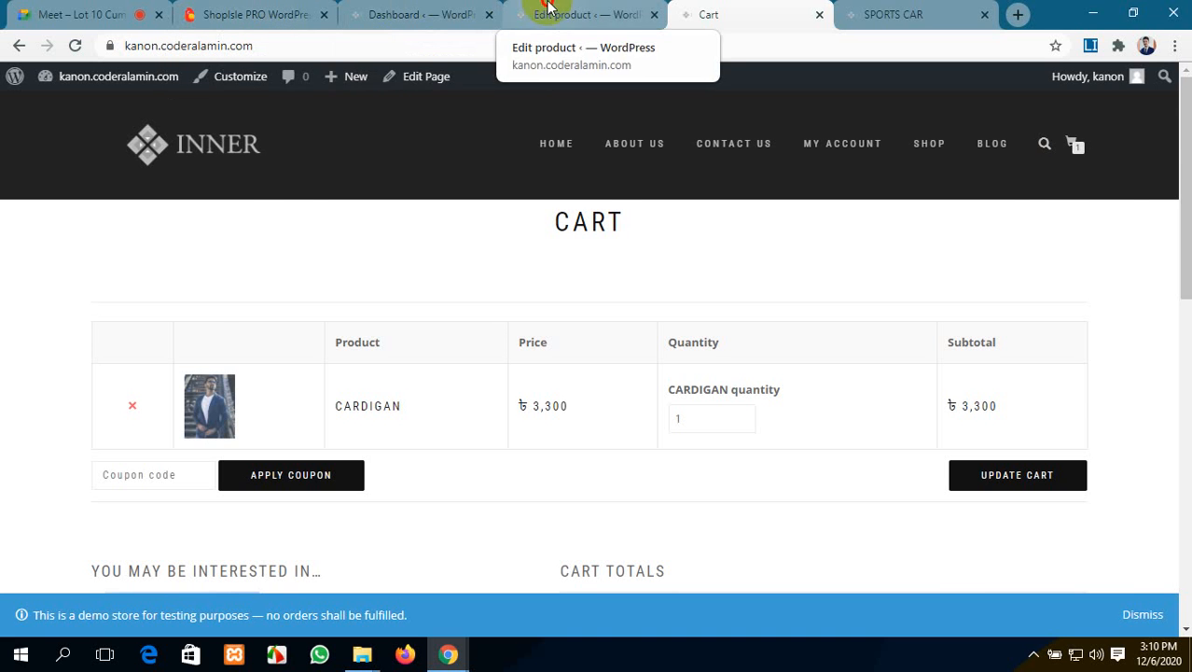
Step: Go back to the Custom Tee product in the ShopIsle Pro demo and copy its title
{"action": "left_click", "coordinate": [541, 11]}
{"action": "left_click", "coordinate": [316, 21]}
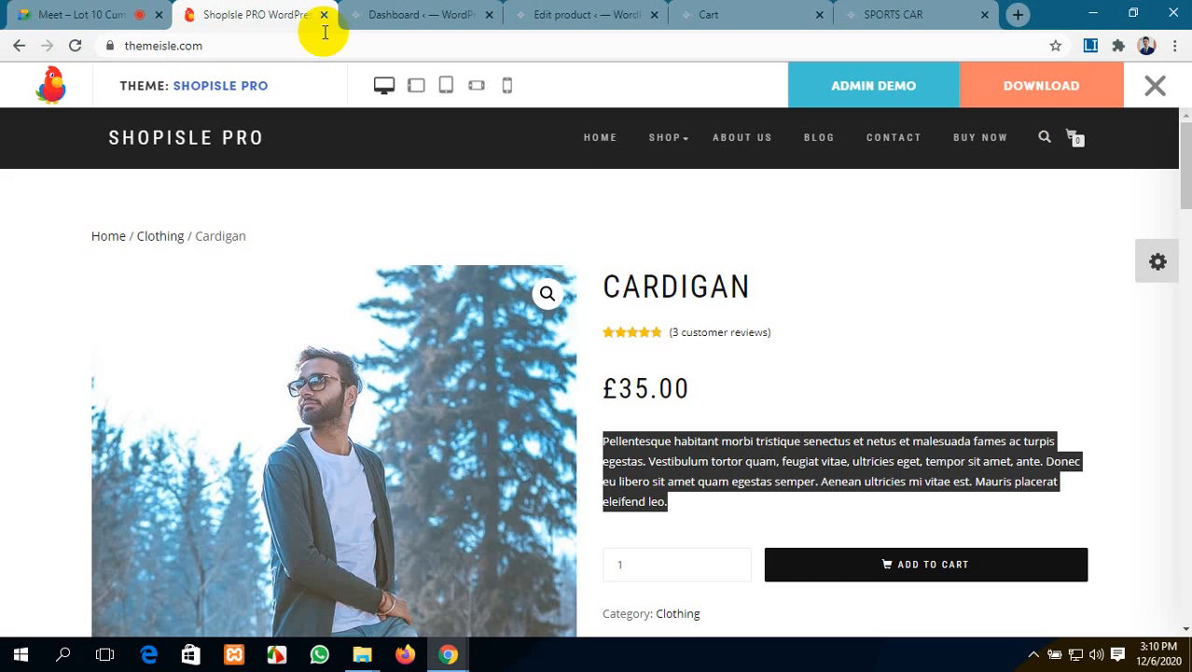
{"action": "left_click", "coordinate": [15, 45]}
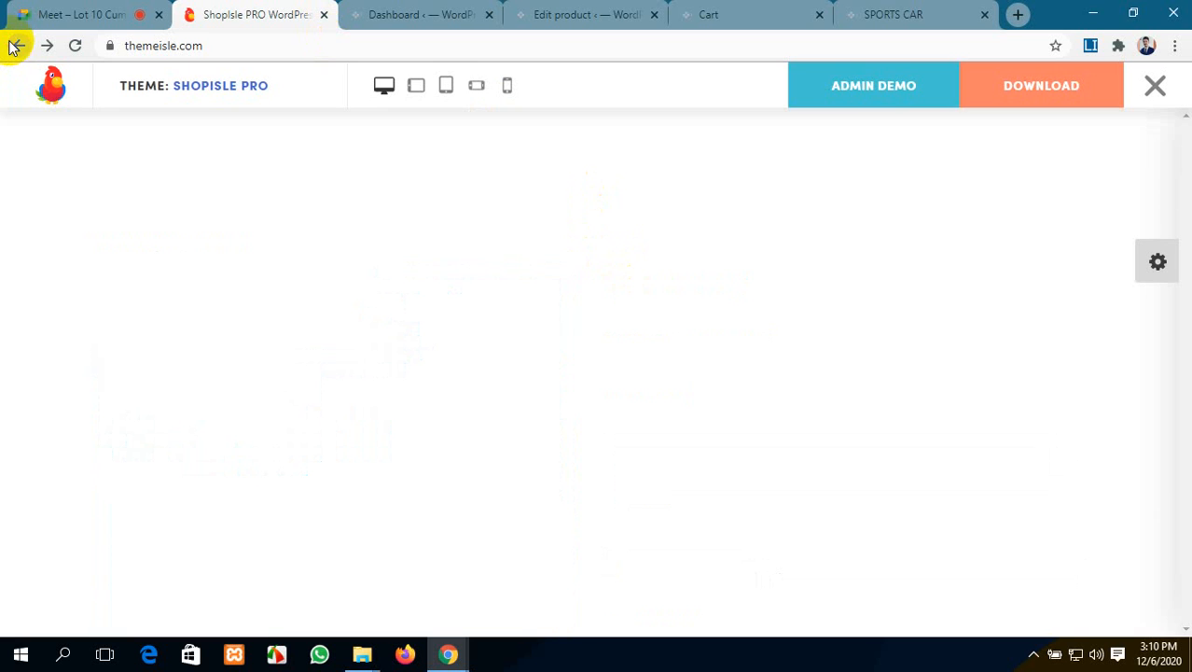
{"action": "scroll", "coordinate": [471, 397], "scroll_direction": "up", "scroll_amount": 10}
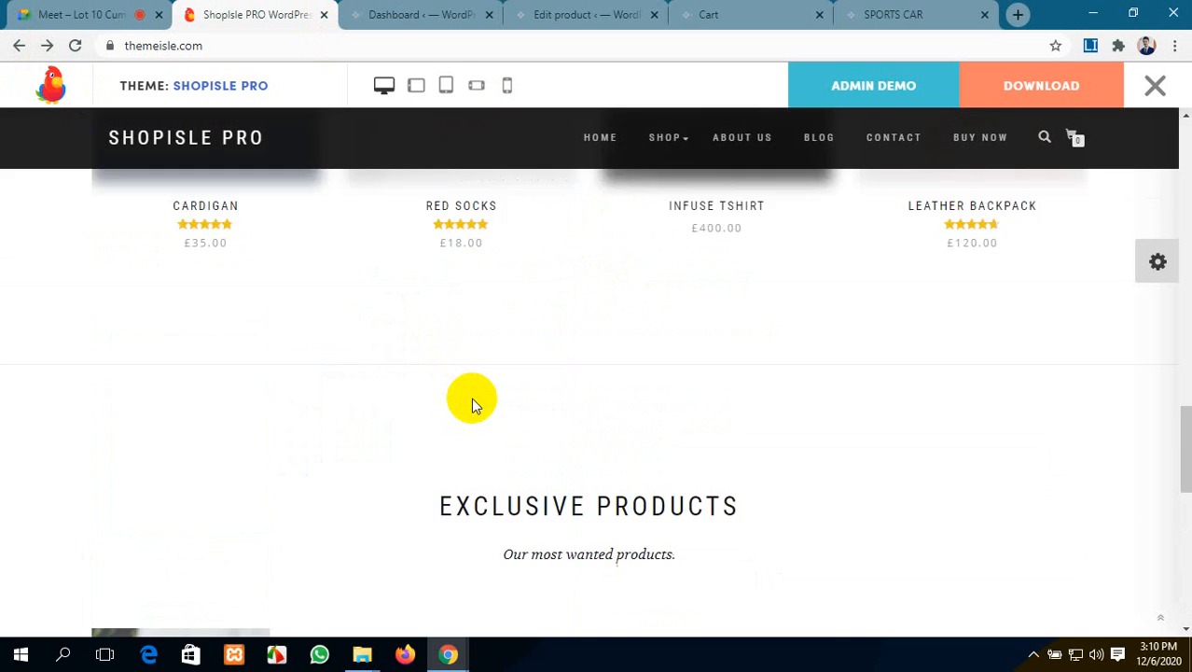
{"action": "scroll", "coordinate": [471, 397], "scroll_direction": "up", "scroll_amount": 10}
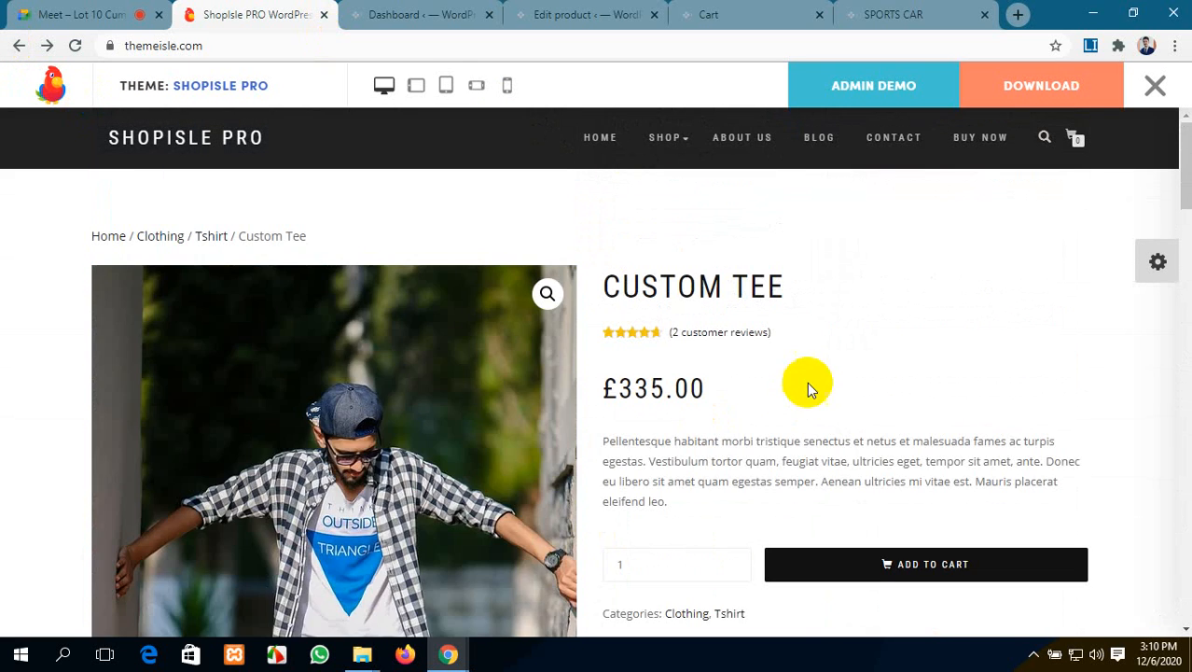
{"action": "left_click_drag", "start_coordinate": [788, 287], "coordinate": [601, 282]}
{"action": "key", "text": "ctrl+c"}
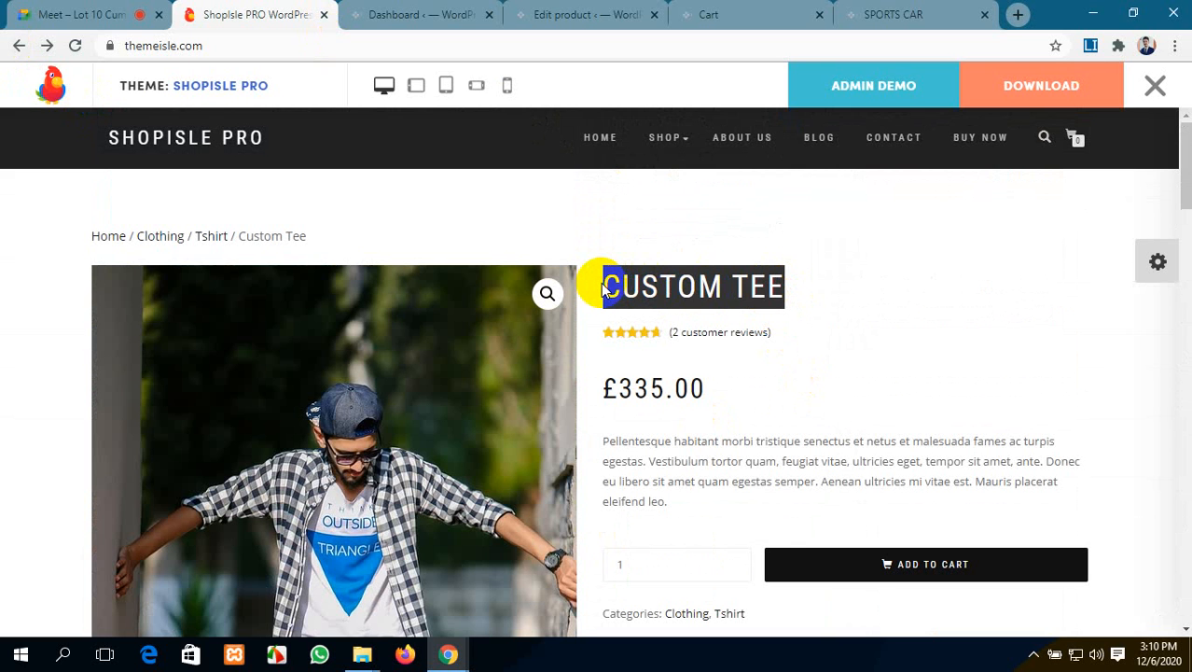
{"action": "scroll", "coordinate": [936, 440], "scroll_direction": "down", "scroll_amount": 5}
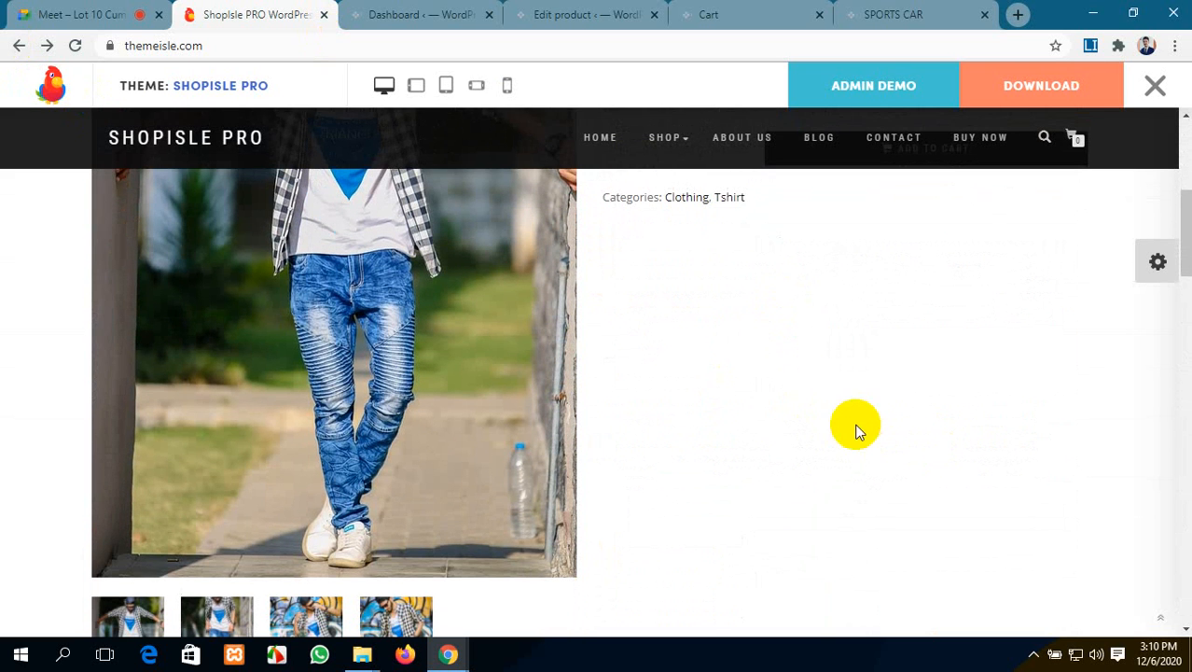
Step: Start a new WooCommerce product and paste CUSTOM TEE as its name
{"action": "left_click", "coordinate": [437, 12]}
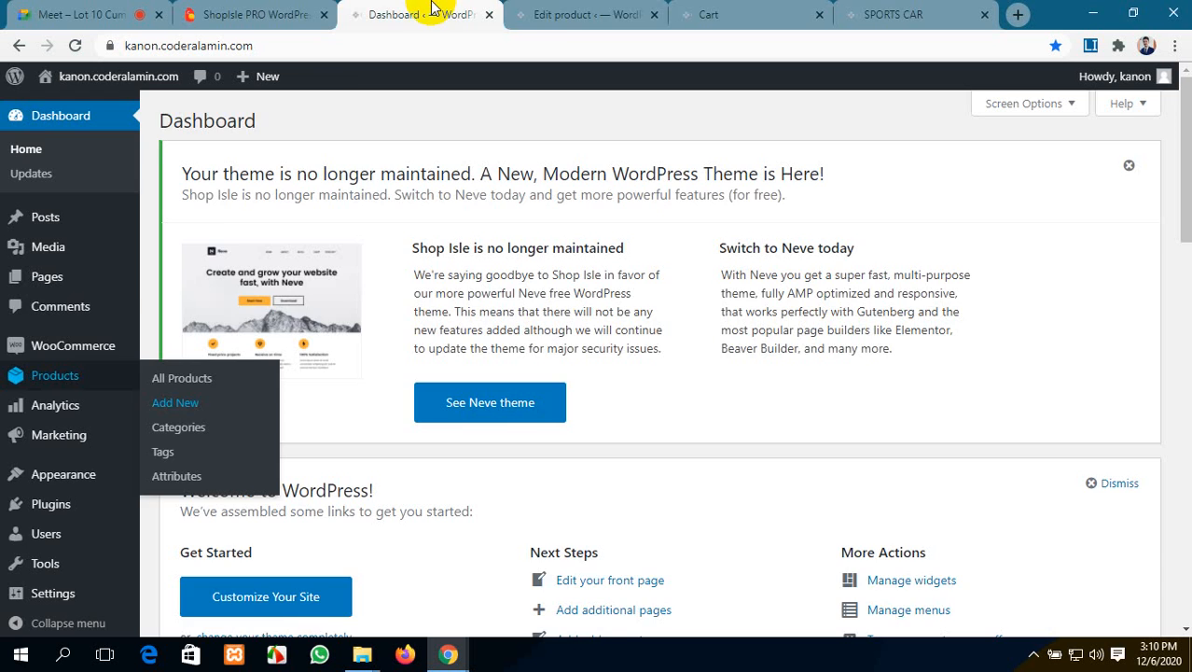
{"action": "left_click", "coordinate": [606, 11]}
{"action": "left_click", "coordinate": [297, 174]}
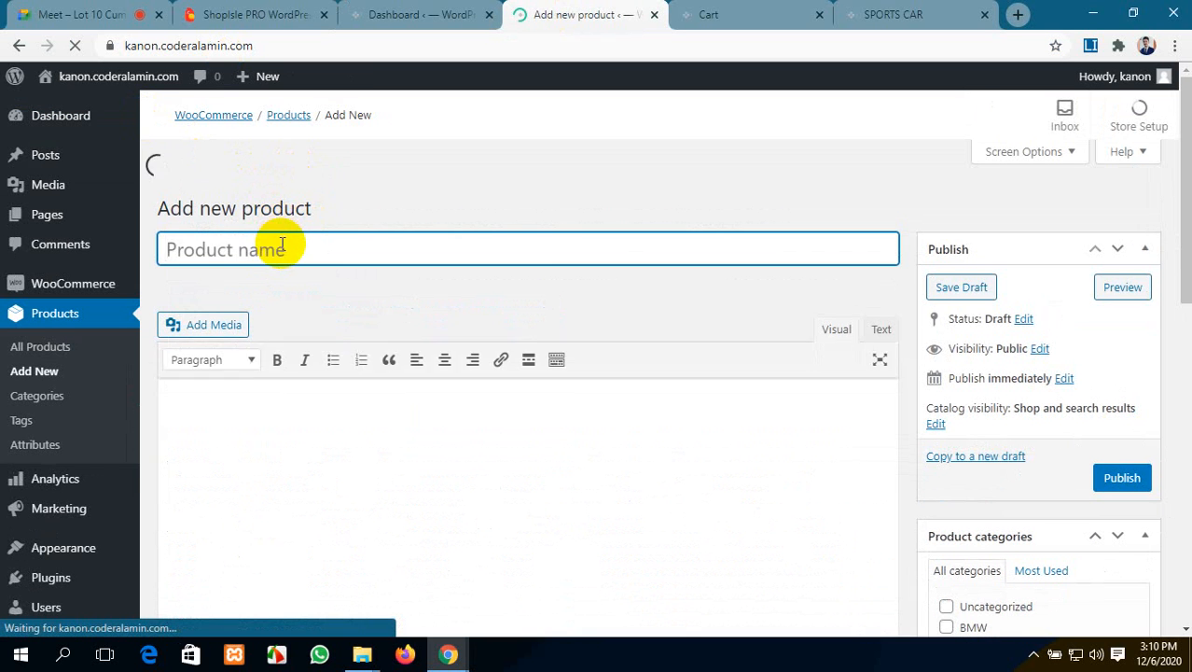
{"action": "key", "text": "ctrl+v"}
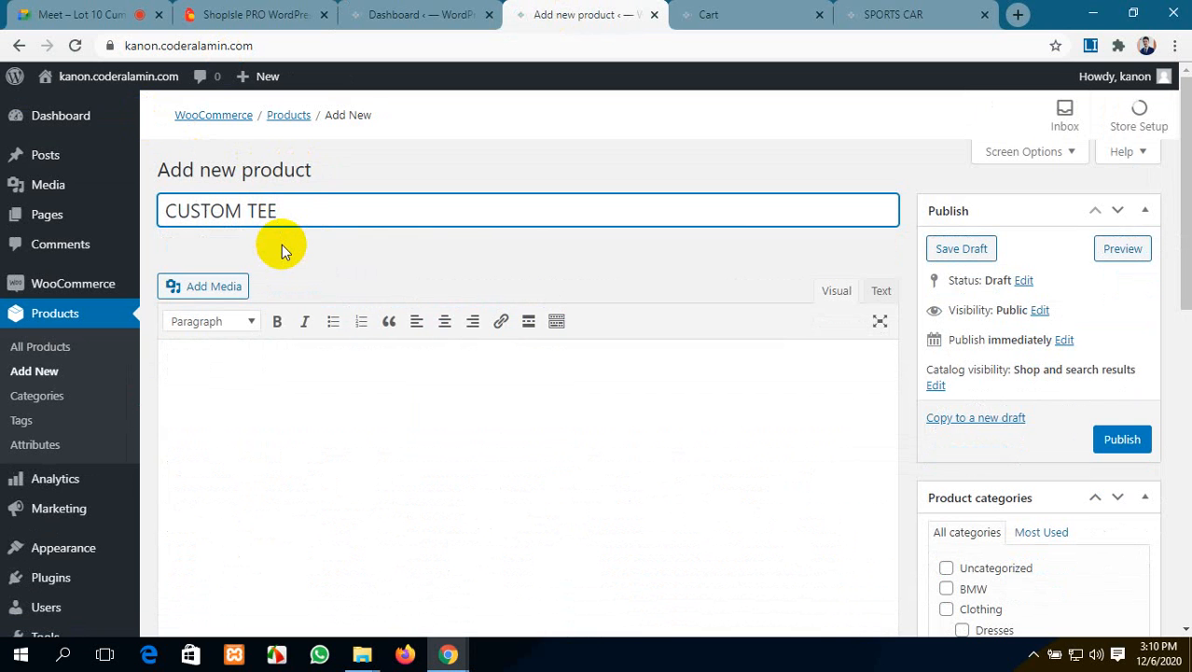
Step: Copy the Custom Tee description paragraph from the ShopIsle Pro demo and paste it twice into the new product's main description
{"action": "scroll", "coordinate": [282, 244], "scroll_direction": "down", "scroll_amount": 2}
{"action": "left_click", "coordinate": [282, 244]}
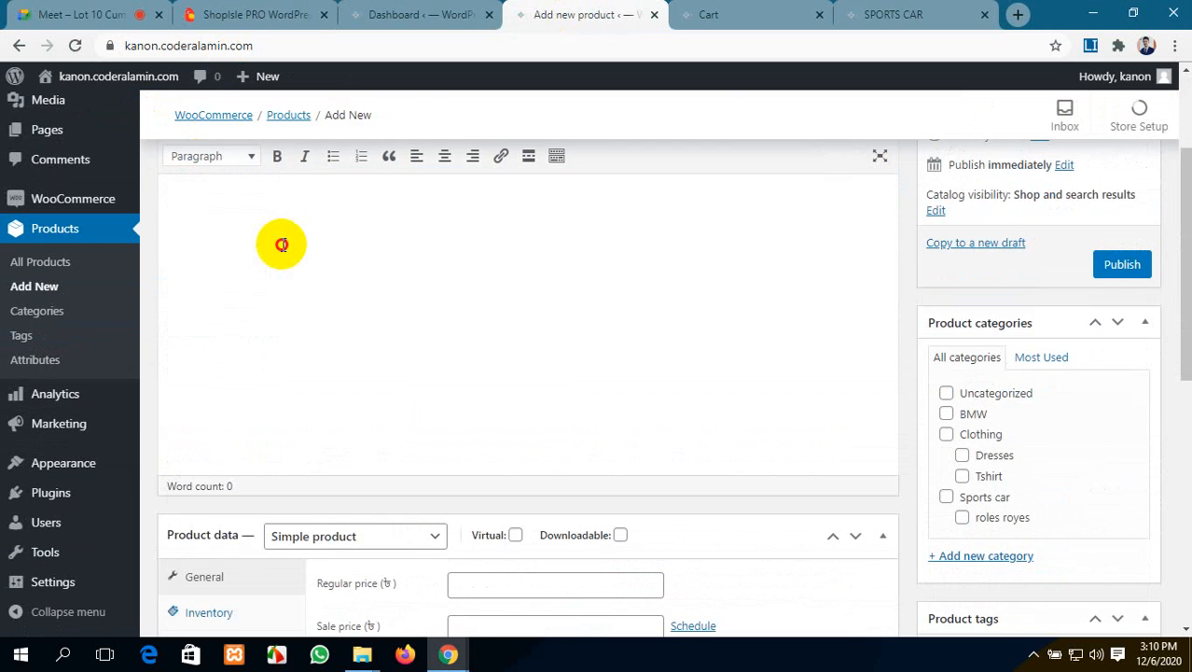
{"action": "left_click", "coordinate": [252, 14]}
{"action": "scroll", "coordinate": [660, 325], "scroll_direction": "up", "scroll_amount": 3}
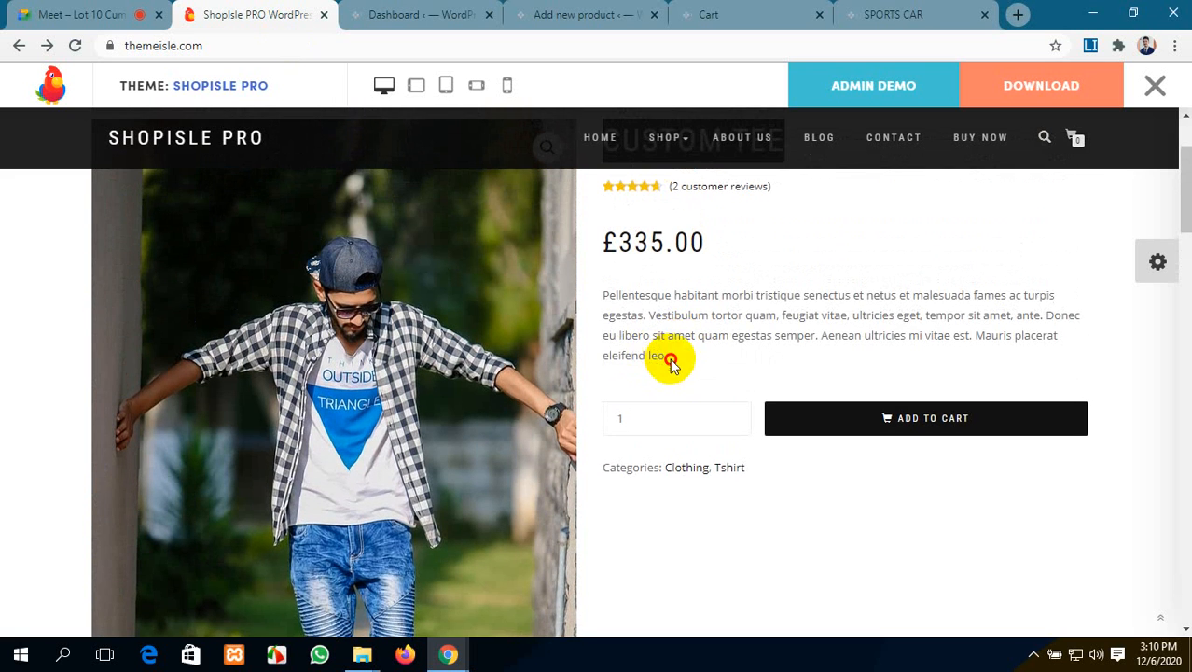
{"action": "left_click_drag", "start_coordinate": [667, 355], "coordinate": [604, 306]}
{"action": "key", "text": "ctrl+c"}
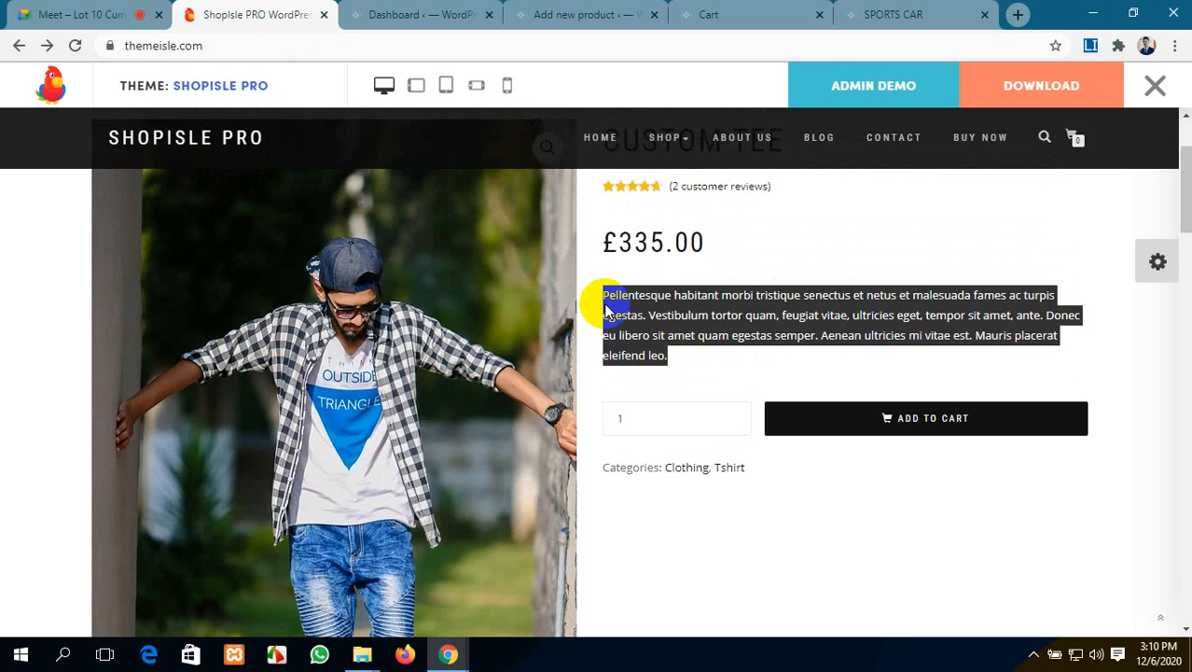
{"action": "left_click", "coordinate": [411, 14]}
{"action": "left_click", "coordinate": [578, 14]}
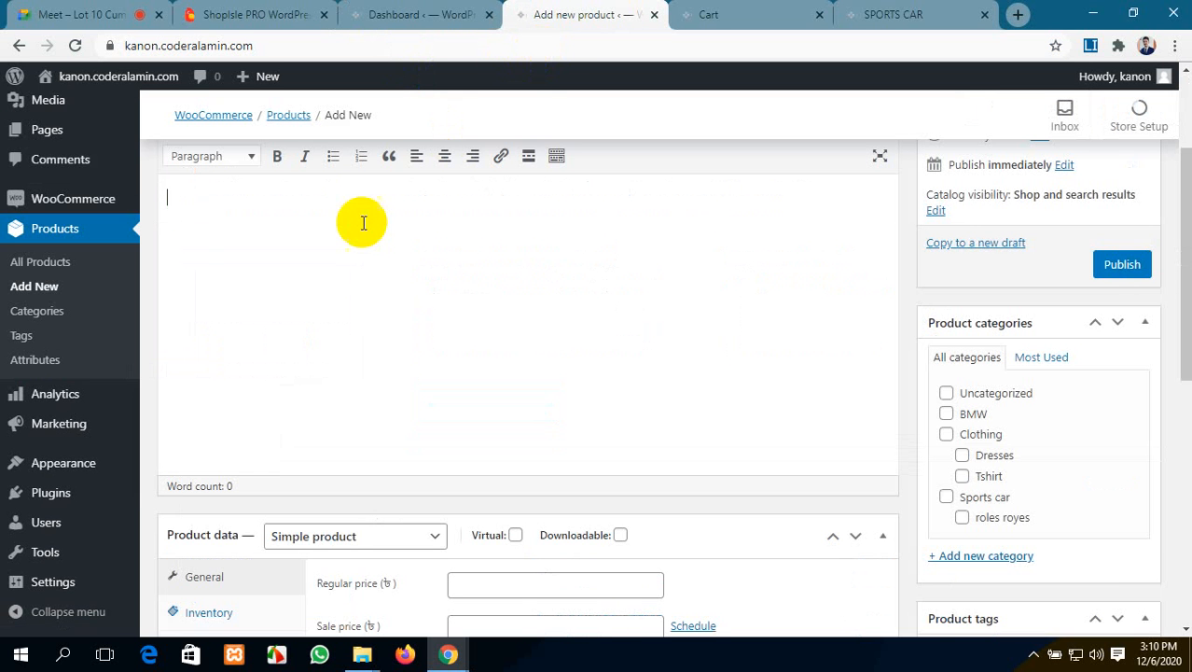
{"action": "key", "text": "ctrl+v"}
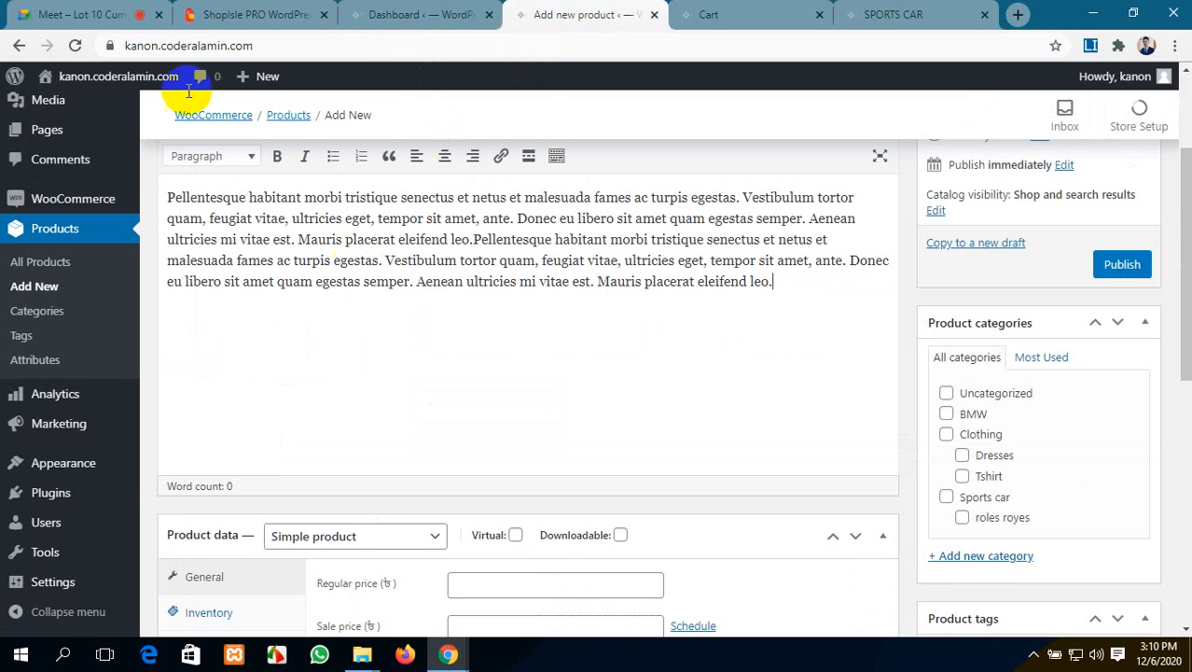
Step: Switch to the Google Meet call, mute the microphone and turn it back on
{"action": "left_click", "coordinate": [81, 14]}
{"action": "left_click", "coordinate": [345, 595]}
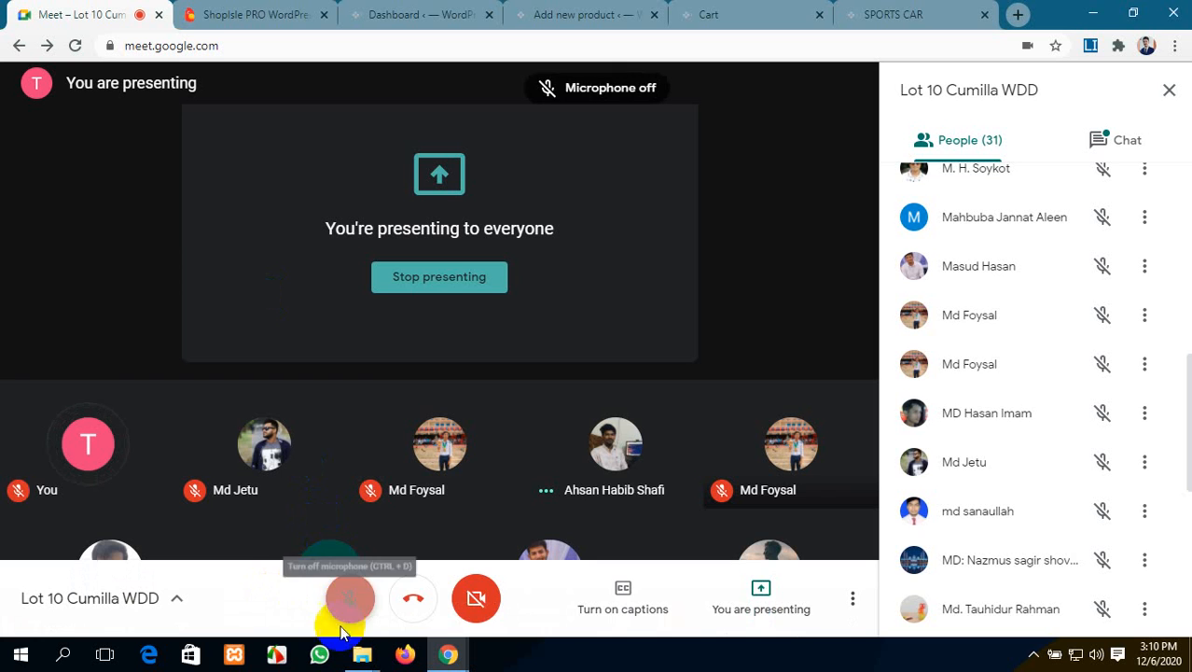
{"action": "left_click", "coordinate": [344, 595]}
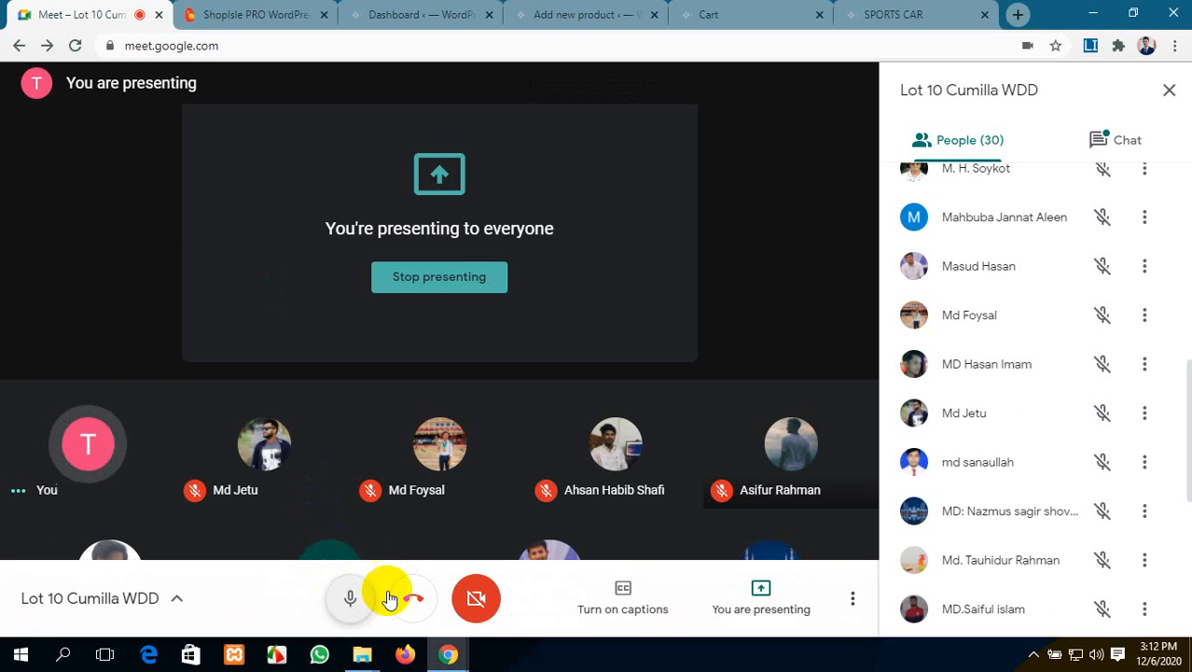
Step: Return to the new product and set its regular price to 4500 and its sale price to 4400
{"action": "left_click", "coordinate": [583, 14]}
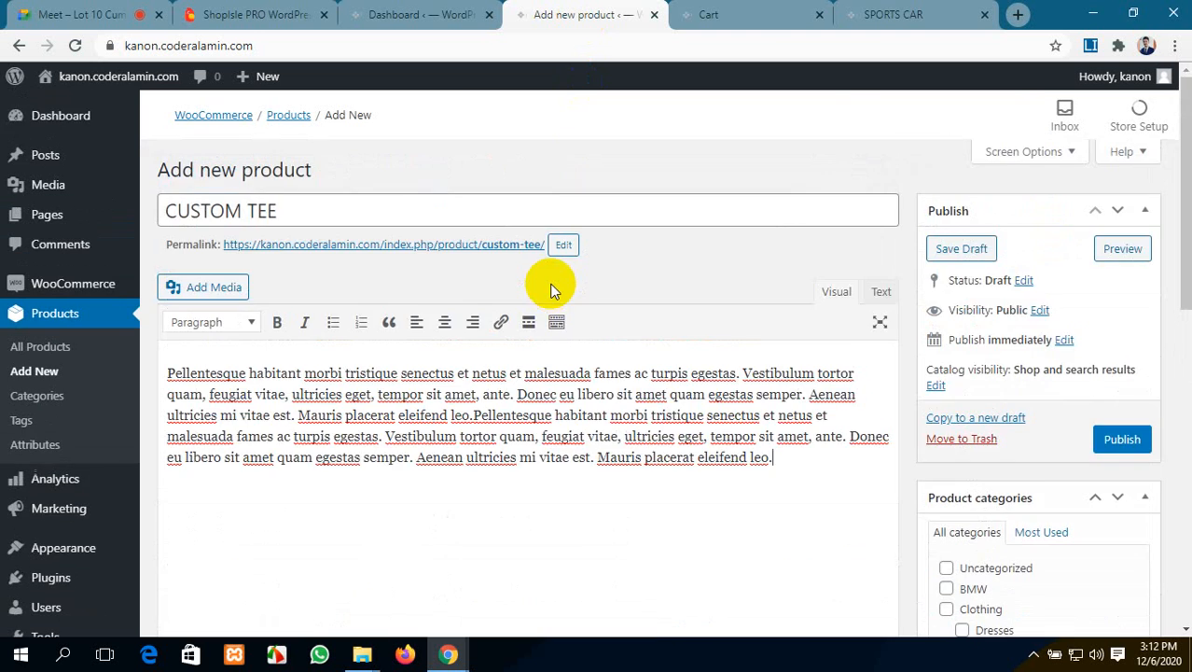
{"action": "scroll", "coordinate": [700, 411], "scroll_direction": "down", "scroll_amount": 2}
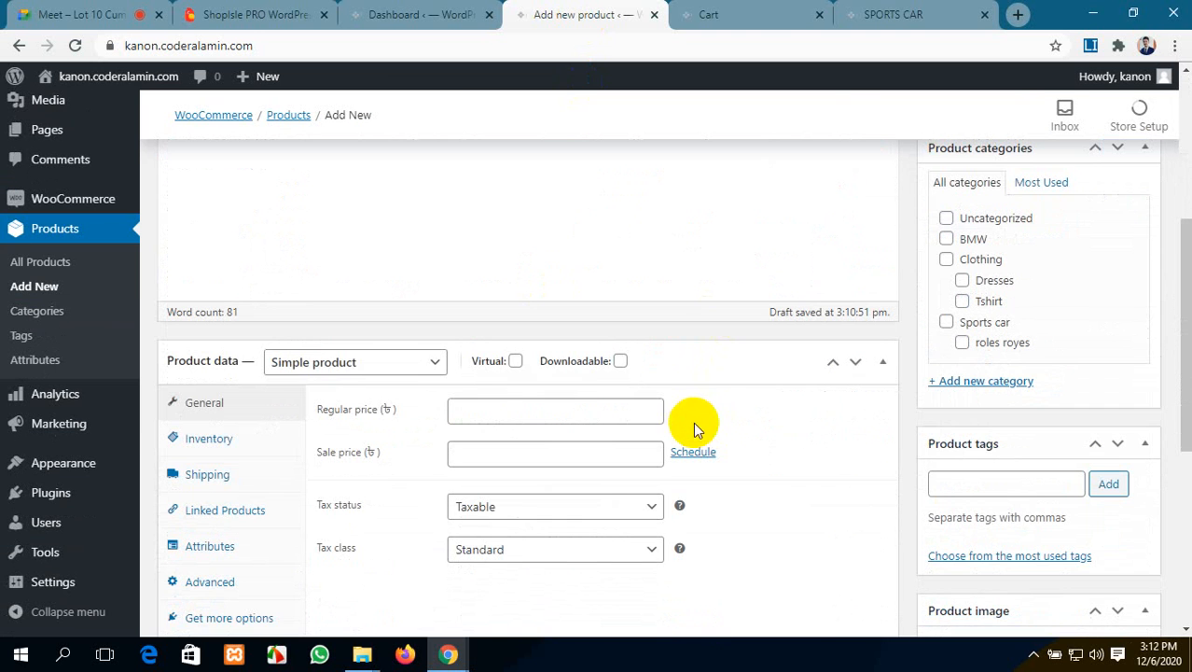
{"action": "left_click", "coordinate": [539, 414]}
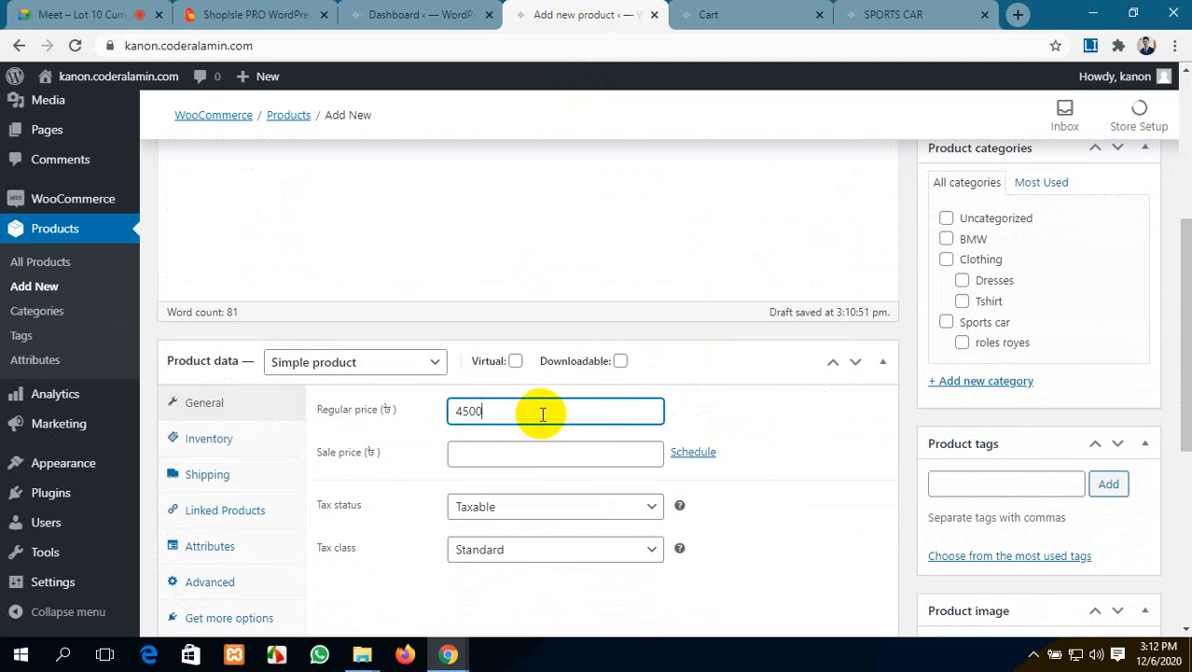
{"action": "left_click", "coordinate": [535, 454]}
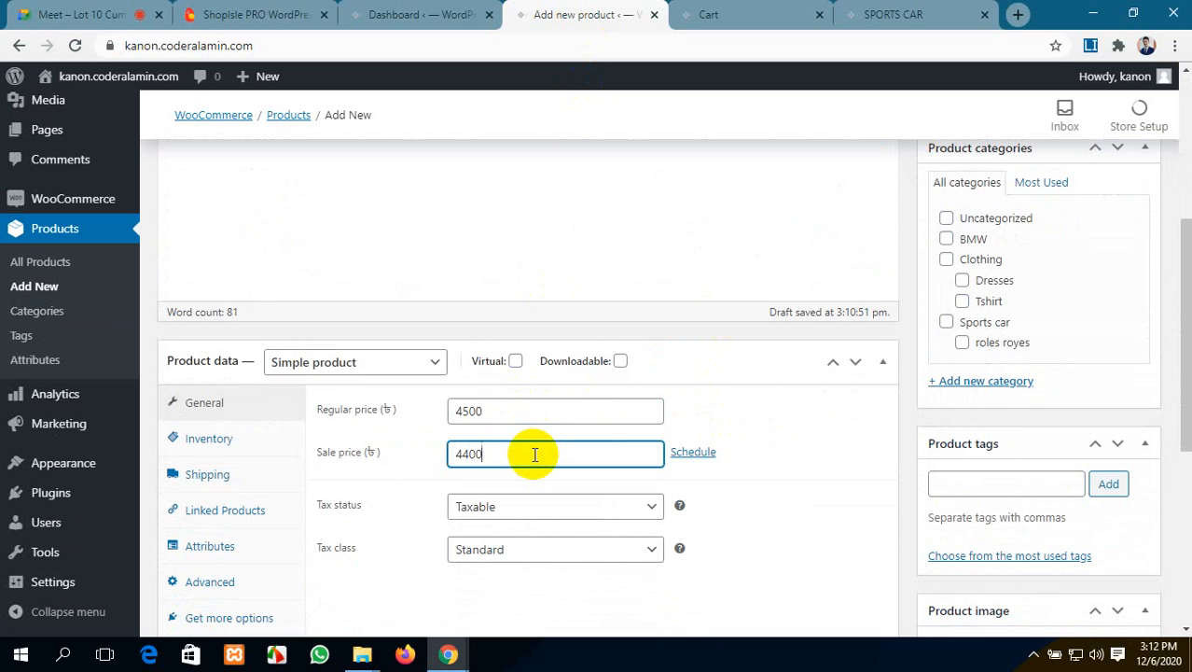
Step: Schedule the sale price from 2020-12-07 to 2020-12-24
{"action": "left_click", "coordinate": [695, 453]}
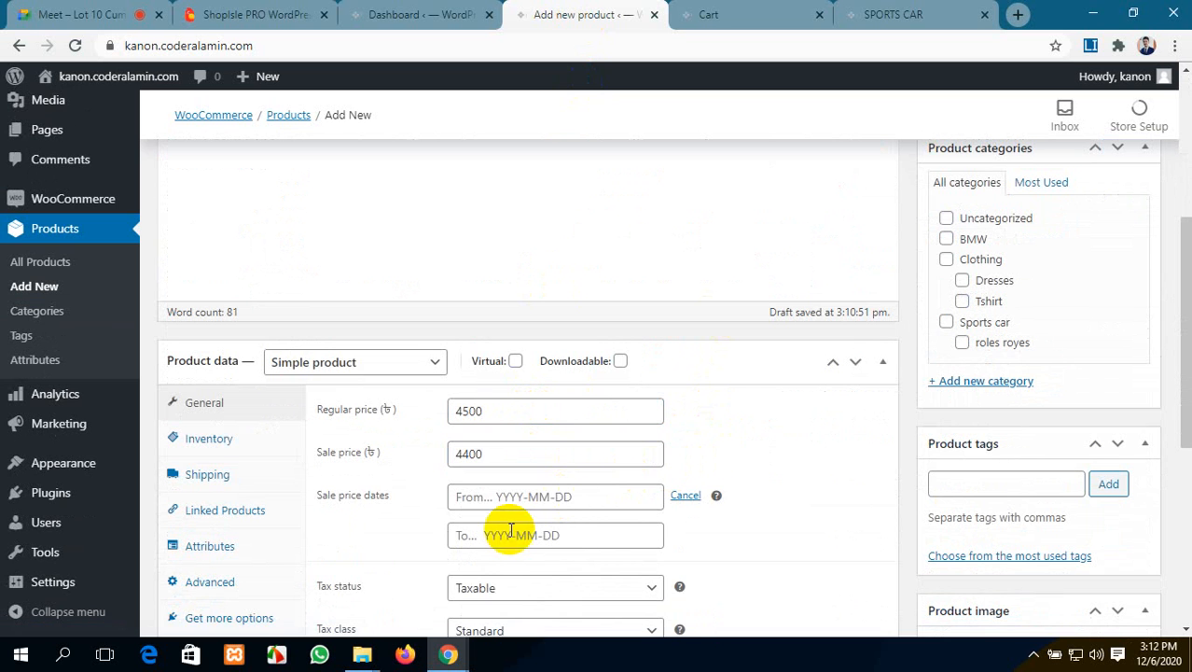
{"action": "left_click", "coordinate": [542, 501]}
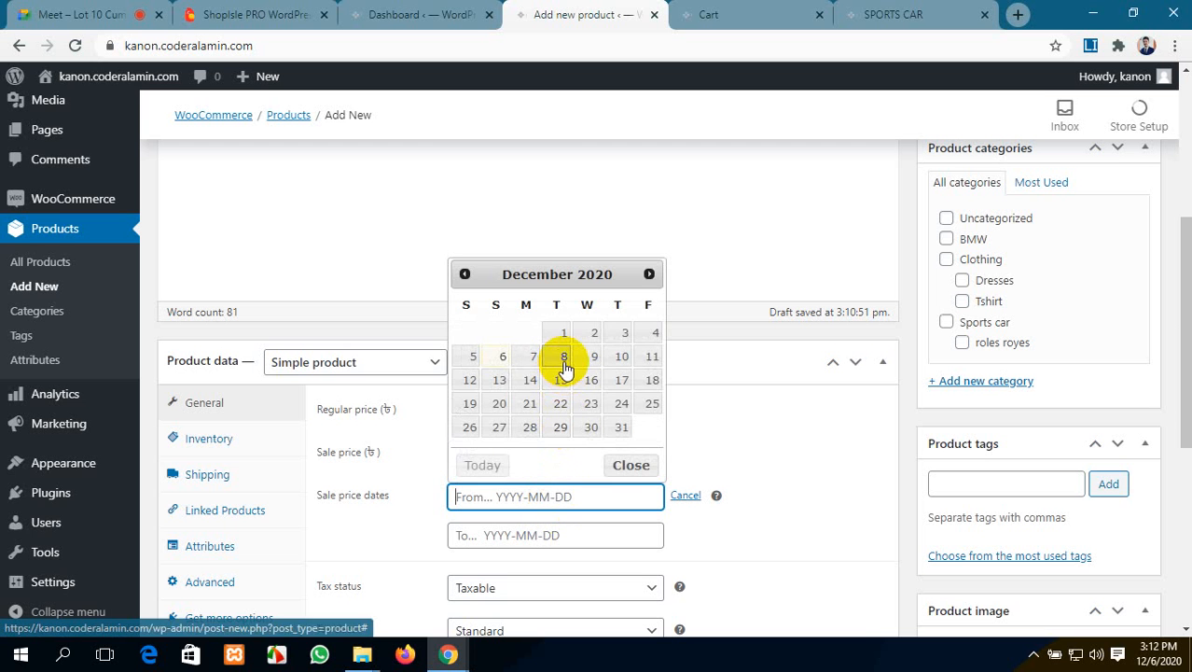
{"action": "left_click", "coordinate": [531, 362]}
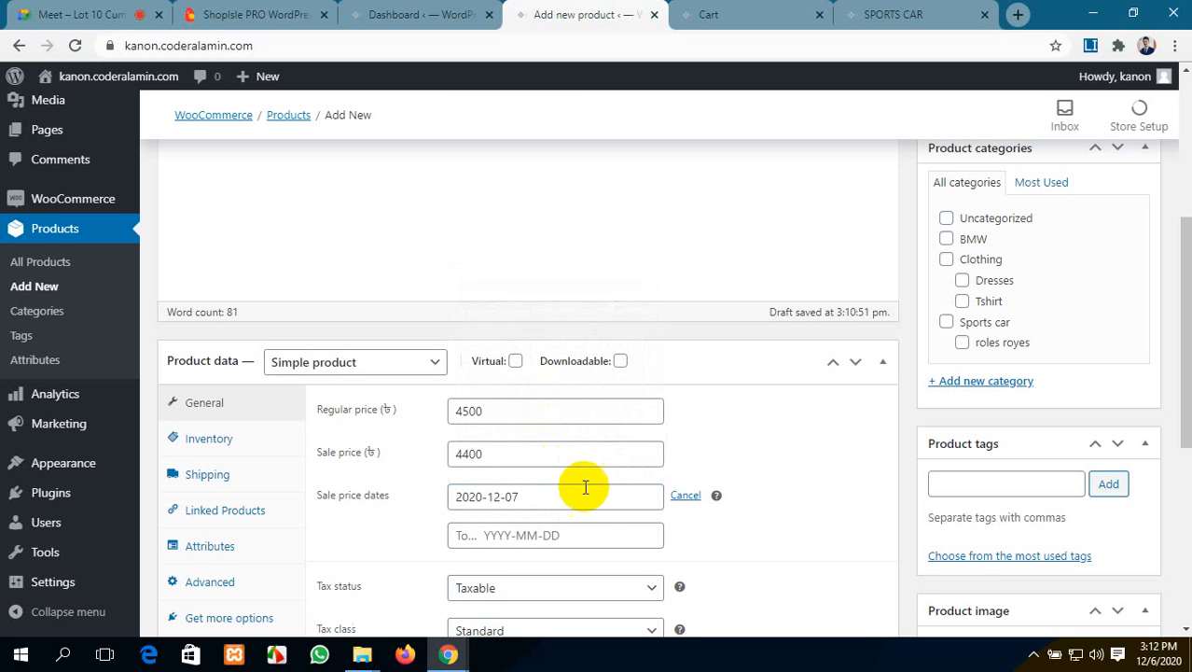
{"action": "scroll", "coordinate": [600, 509], "scroll_direction": "down", "scroll_amount": 1}
{"action": "scroll", "coordinate": [600, 509], "scroll_direction": "down", "scroll_amount": 1}
{"action": "left_click", "coordinate": [527, 270]}
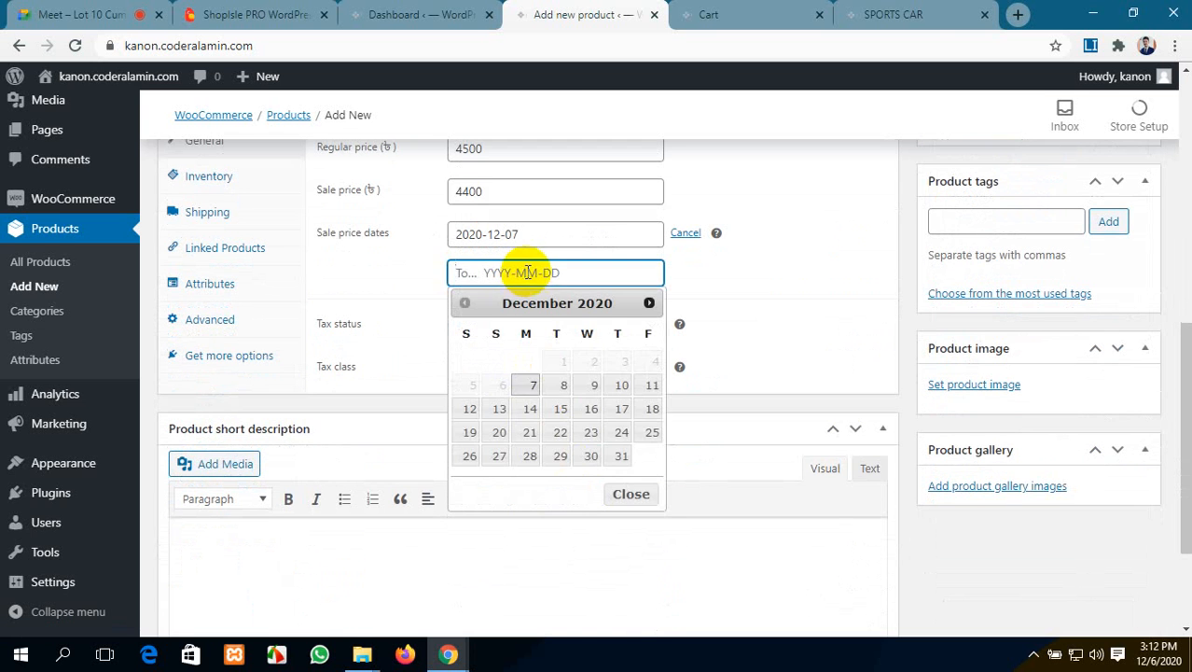
{"action": "left_click", "coordinate": [621, 433]}
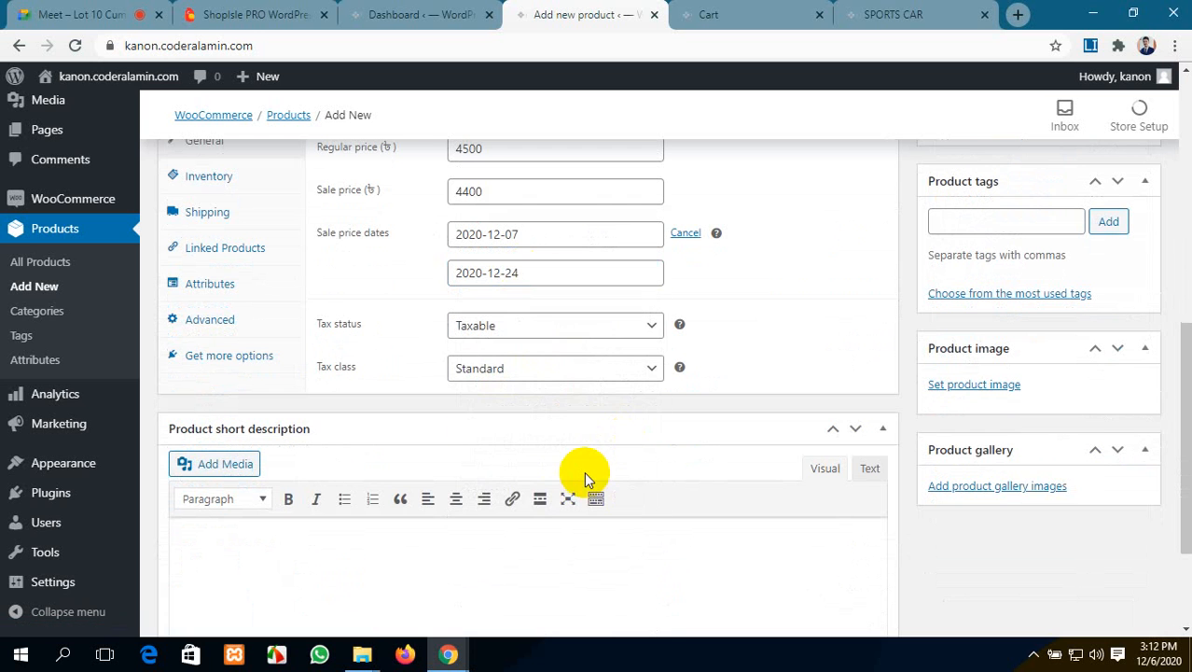
Step: Set the SKU to #444 and enable stock management with a quantity of 200, keeping backorders at Do not allow
{"action": "scroll", "coordinate": [306, 287], "scroll_direction": "up", "scroll_amount": 1}
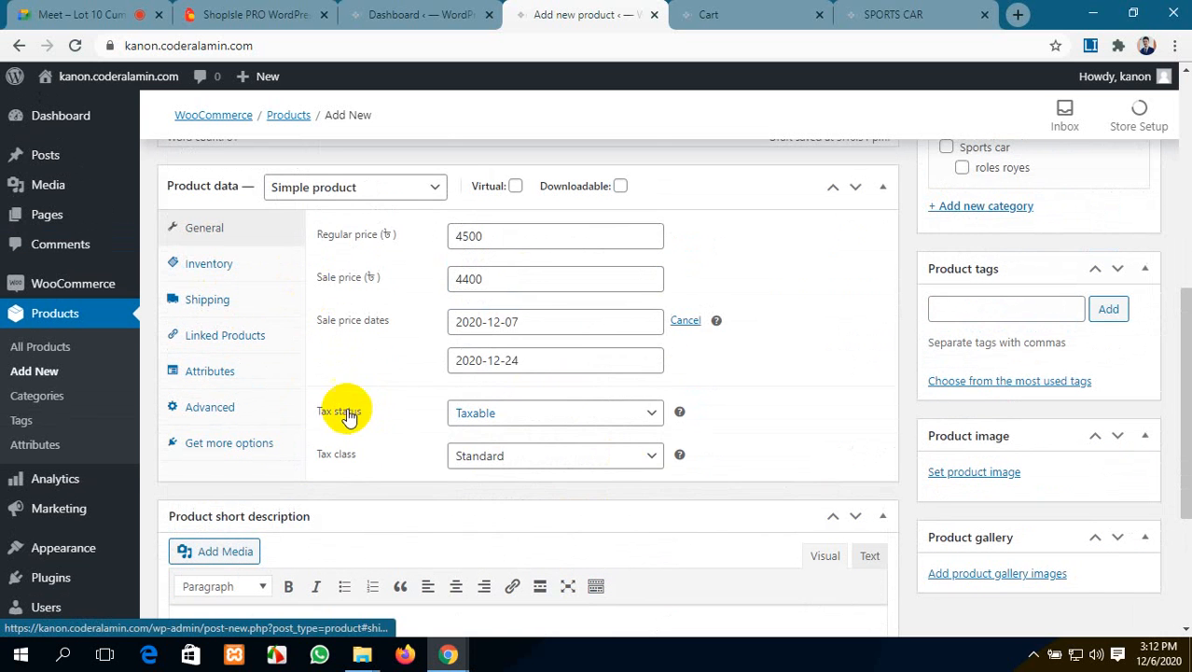
{"action": "left_click", "coordinate": [268, 279]}
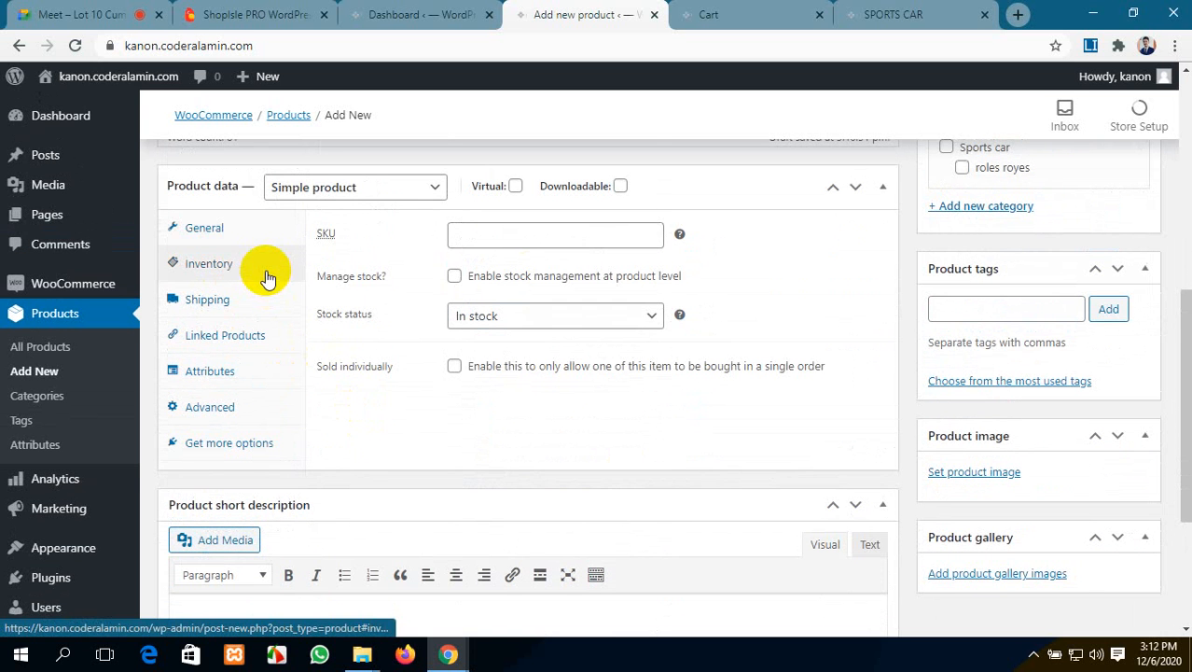
{"action": "left_click", "coordinate": [524, 232]}
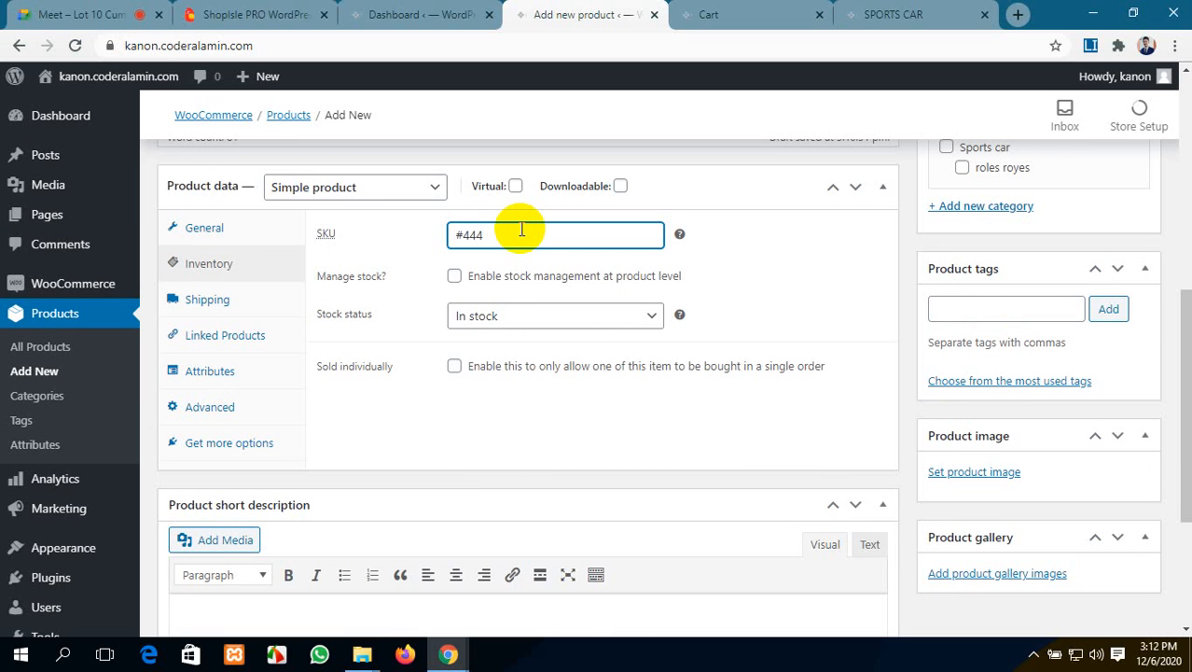
{"action": "left_click", "coordinate": [455, 278]}
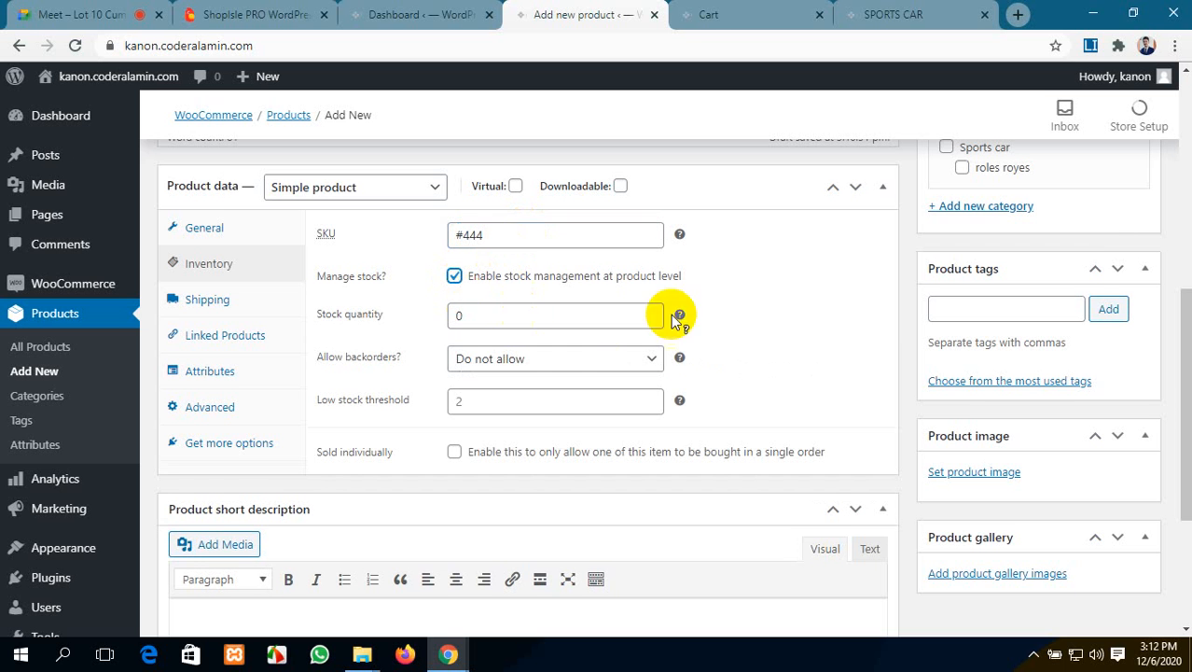
{"action": "double_click", "coordinate": [455, 317]}
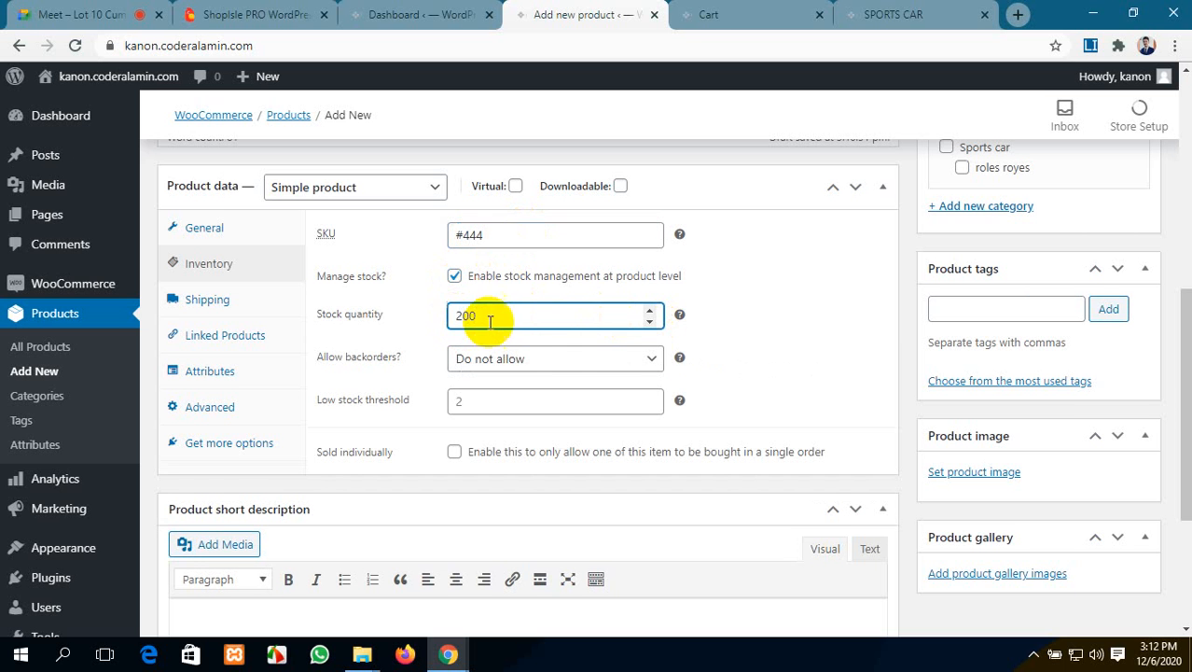
{"action": "left_click", "coordinate": [526, 360]}
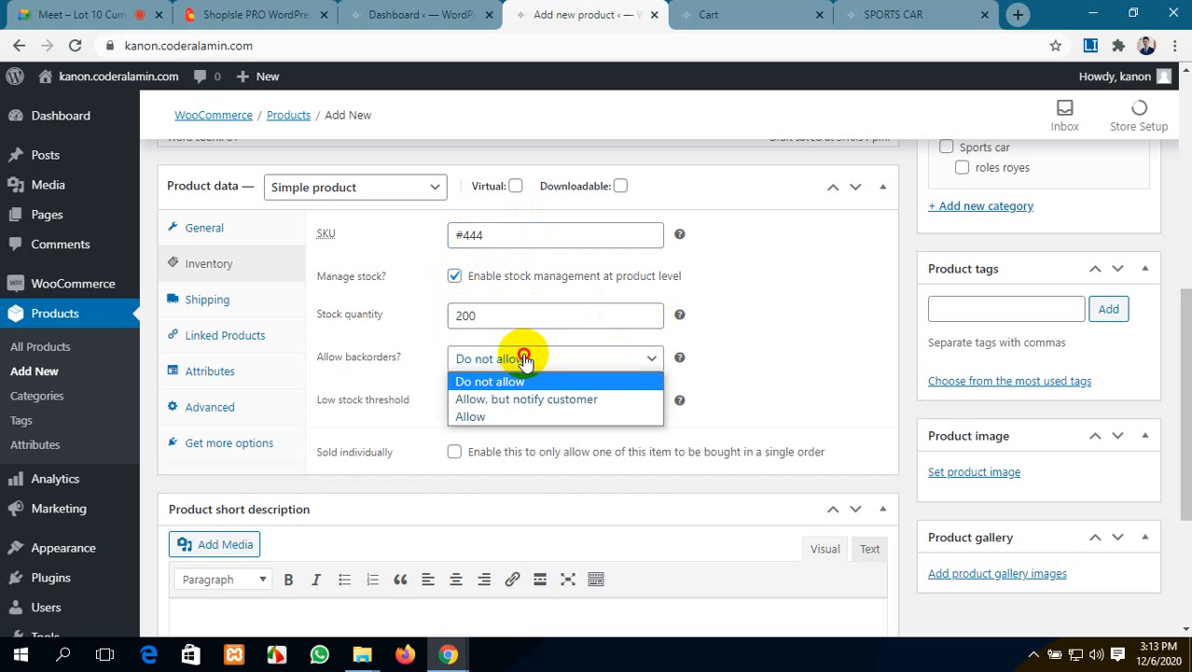
{"action": "left_click", "coordinate": [756, 362]}
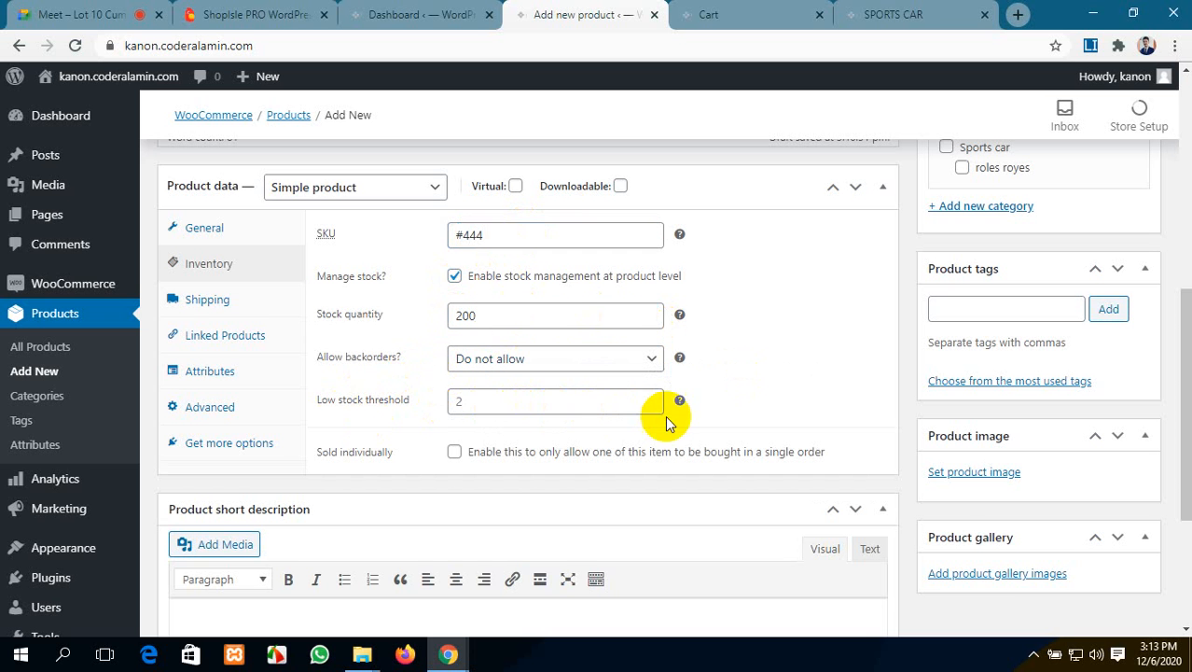
{"action": "scroll", "coordinate": [668, 423], "scroll_direction": "down", "scroll_amount": 1}
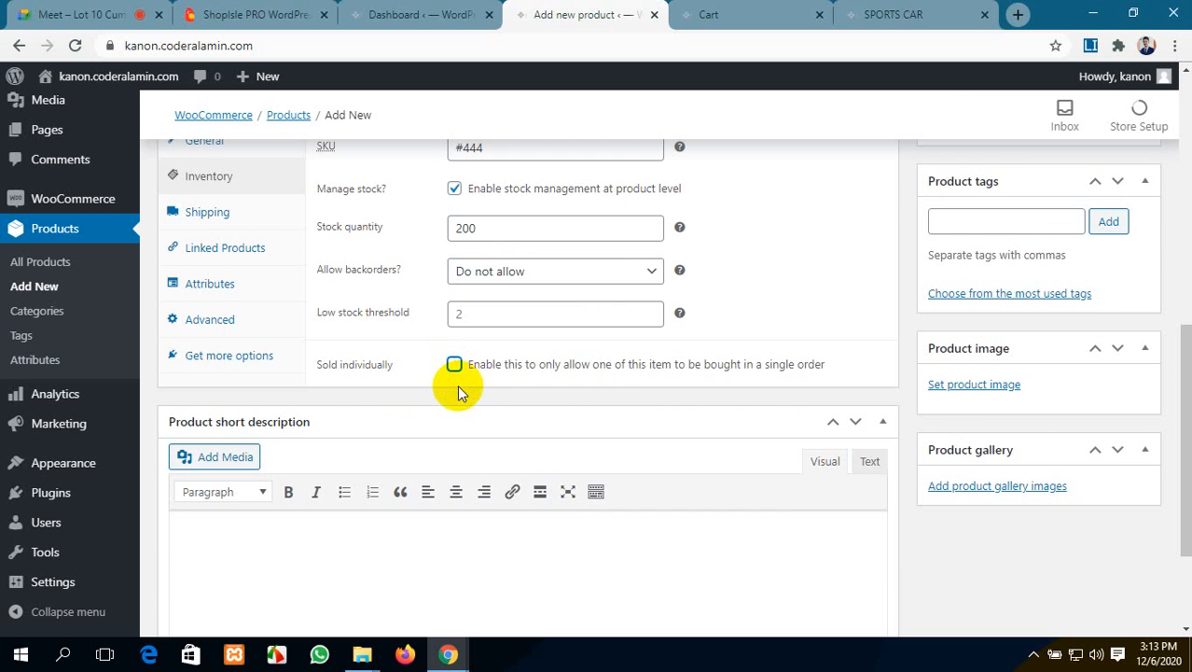
Step: Set the shipping dimensions to 29 × 41 × 45 cm and keep the shipping class at No shipping class
{"action": "scroll", "coordinate": [457, 392], "scroll_direction": "up", "scroll_amount": 1}
{"action": "left_click", "coordinate": [255, 317]}
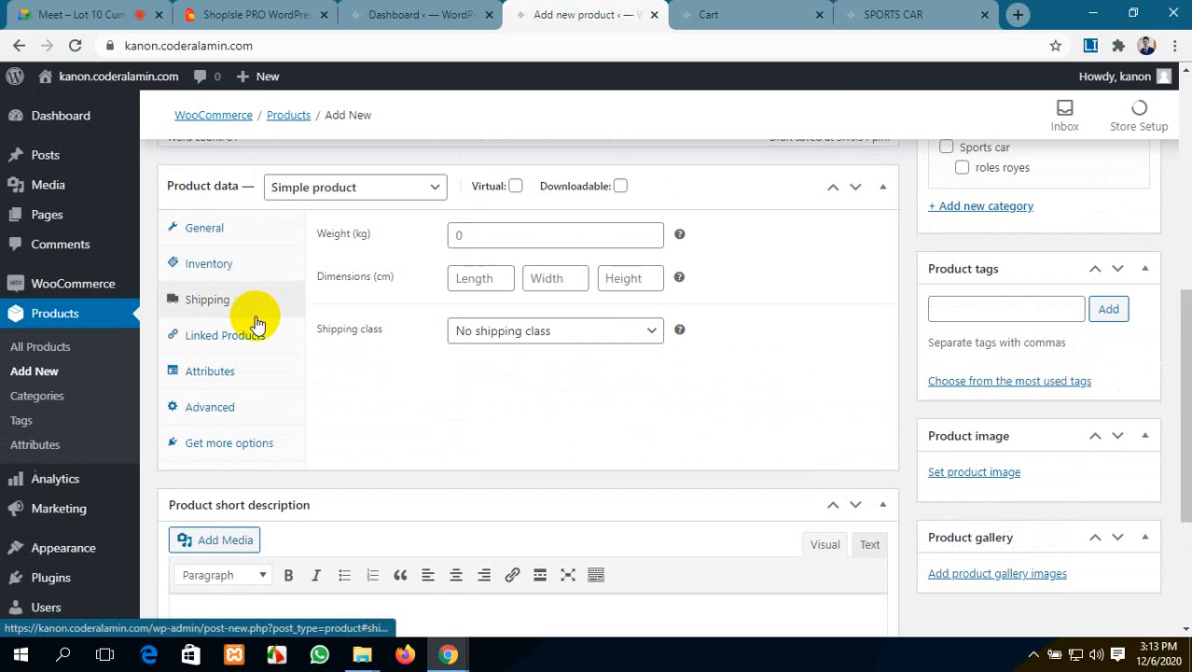
{"action": "left_click", "coordinate": [482, 278]}
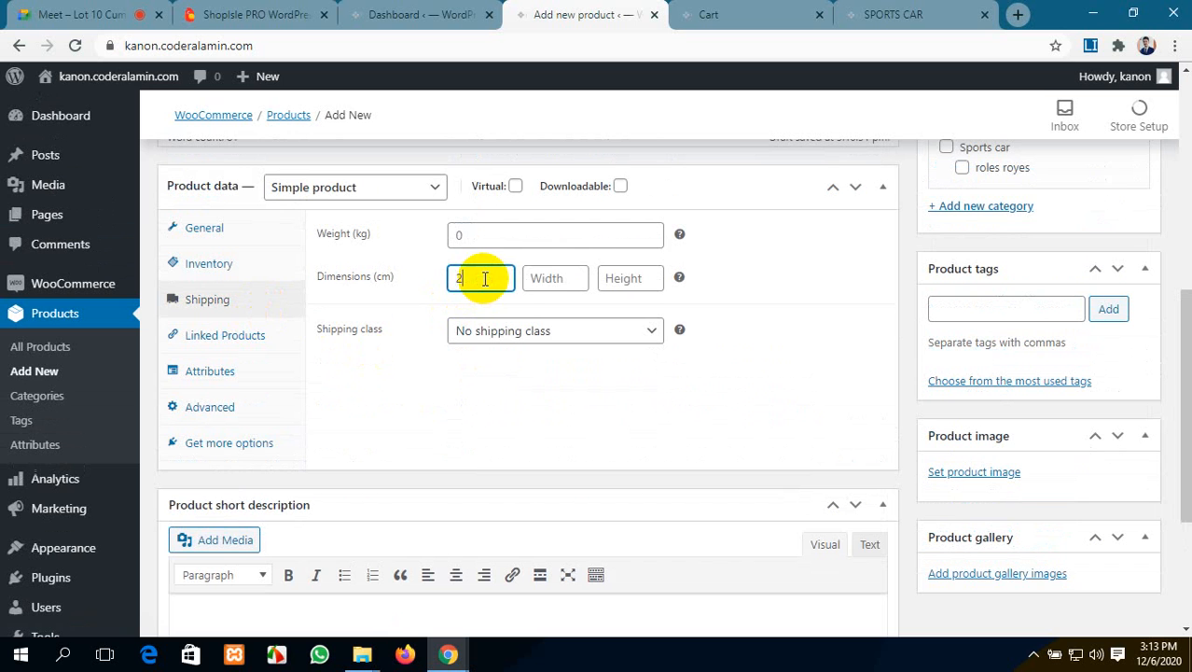
{"action": "type", "text": "29"}
{"action": "left_click", "coordinate": [554, 278]}
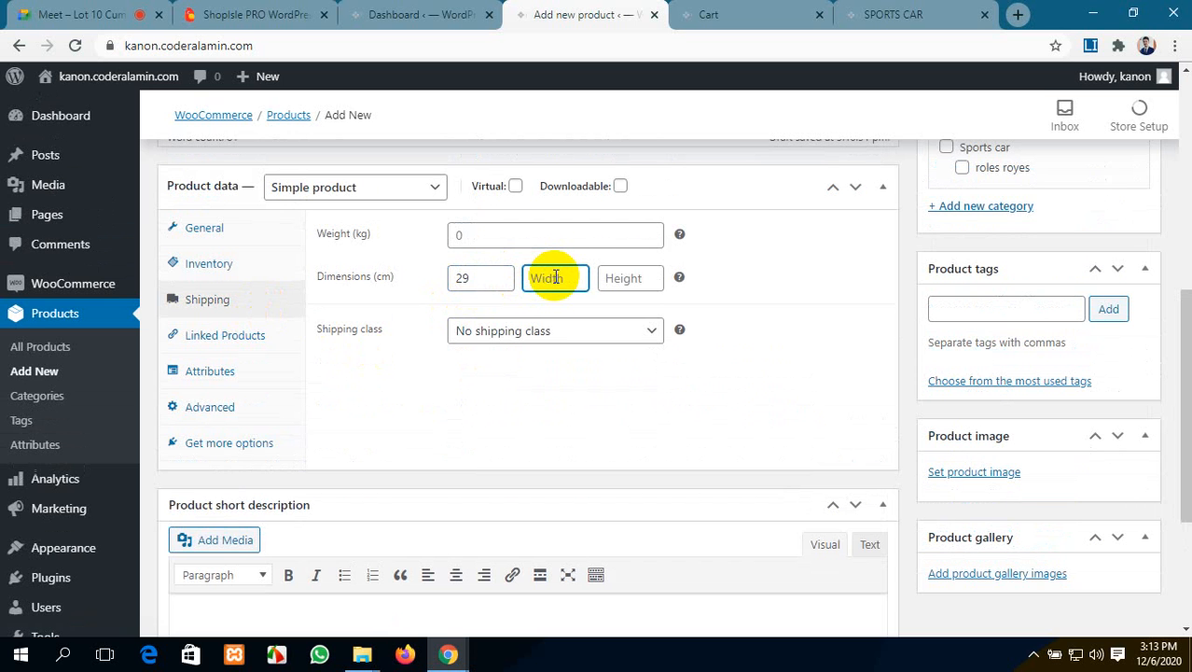
{"action": "type", "text": "41"}
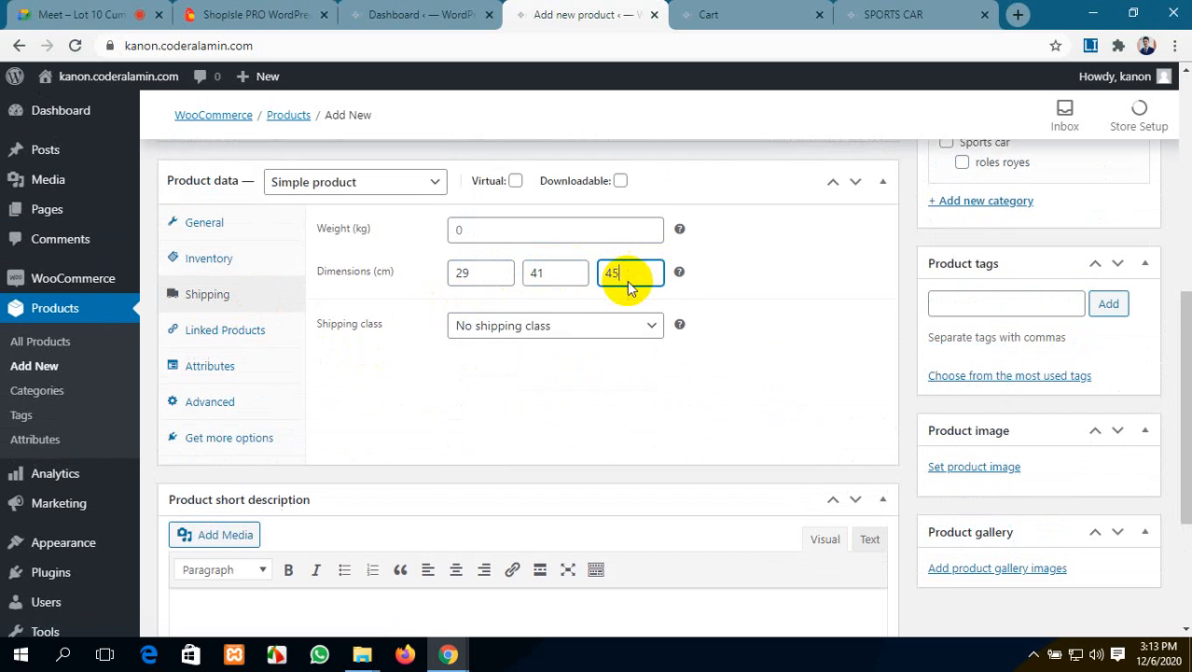
{"action": "scroll", "coordinate": [627, 280], "scroll_direction": "down", "scroll_amount": 1}
{"action": "left_click", "coordinate": [640, 245]}
{"action": "left_click", "coordinate": [620, 267]}
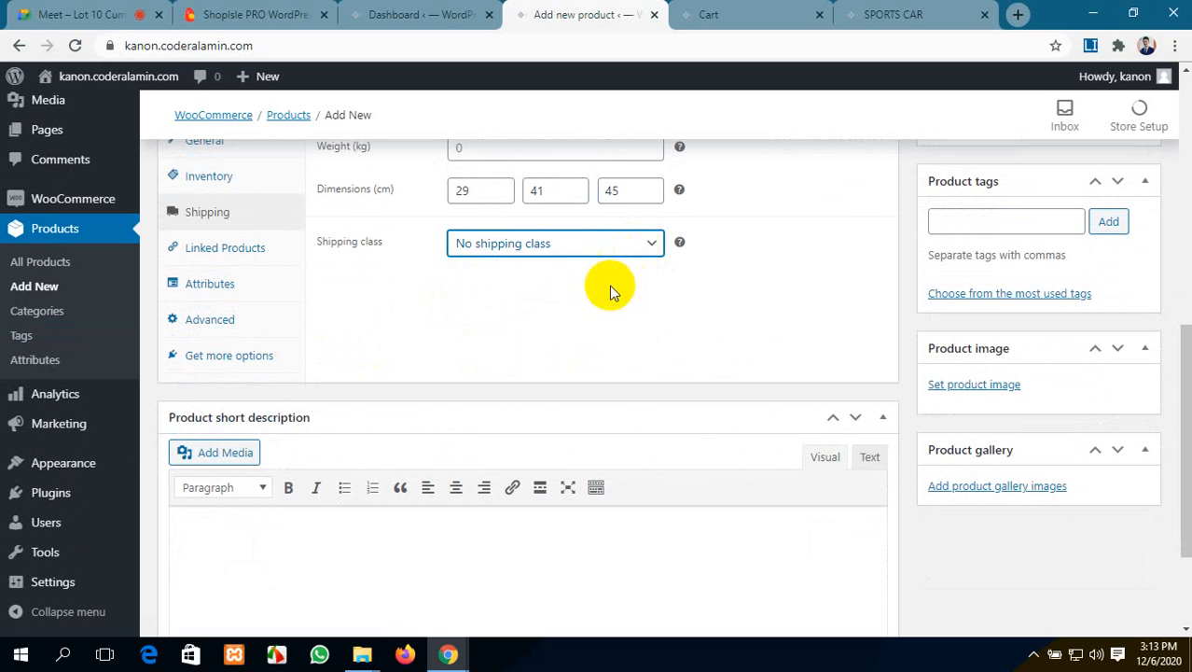
Step: Copy the CARDIGAN product name from the store's cart page and add that product to the new product's upsells
{"action": "left_click", "coordinate": [252, 257]}
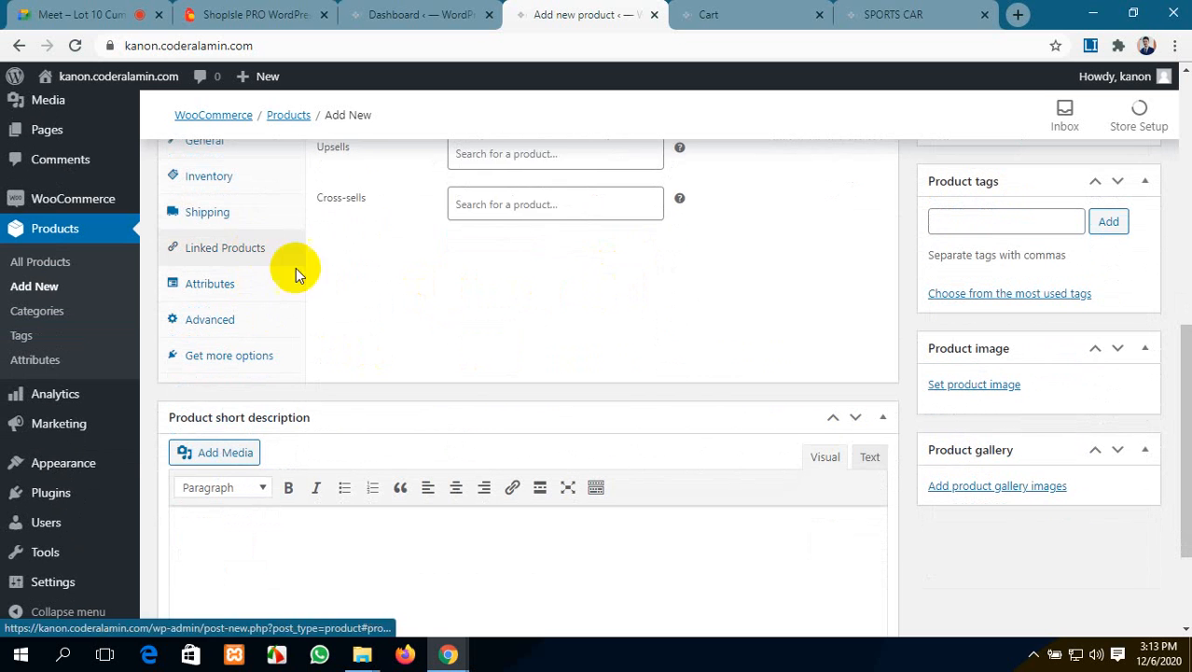
{"action": "scroll", "coordinate": [511, 293], "scroll_direction": "up", "scroll_amount": 2}
{"action": "left_click", "coordinate": [543, 332]}
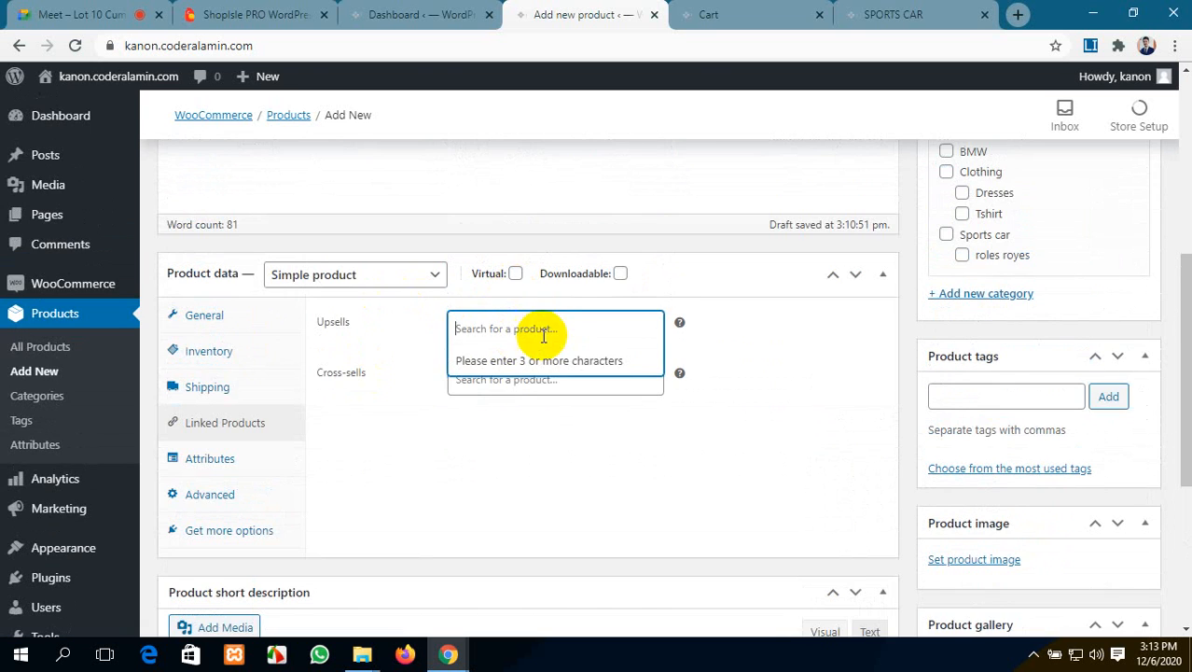
{"action": "left_click", "coordinate": [688, 14]}
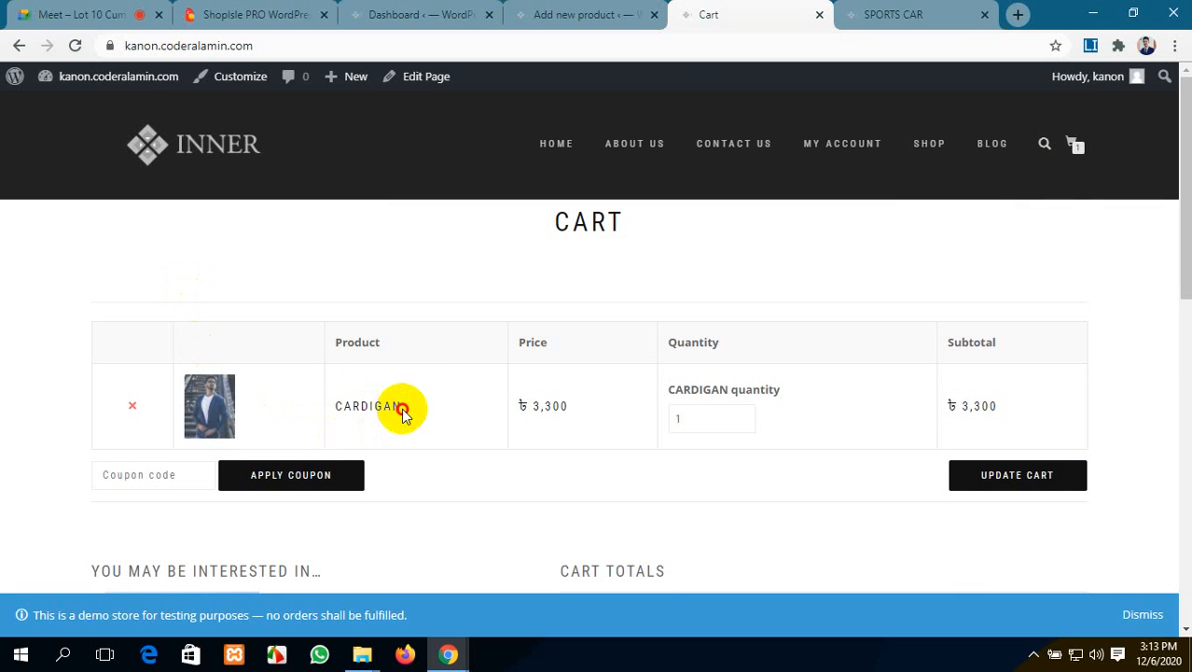
{"action": "left_click_drag", "start_coordinate": [403, 413], "coordinate": [335, 403]}
{"action": "key", "text": "ctrl+c"}
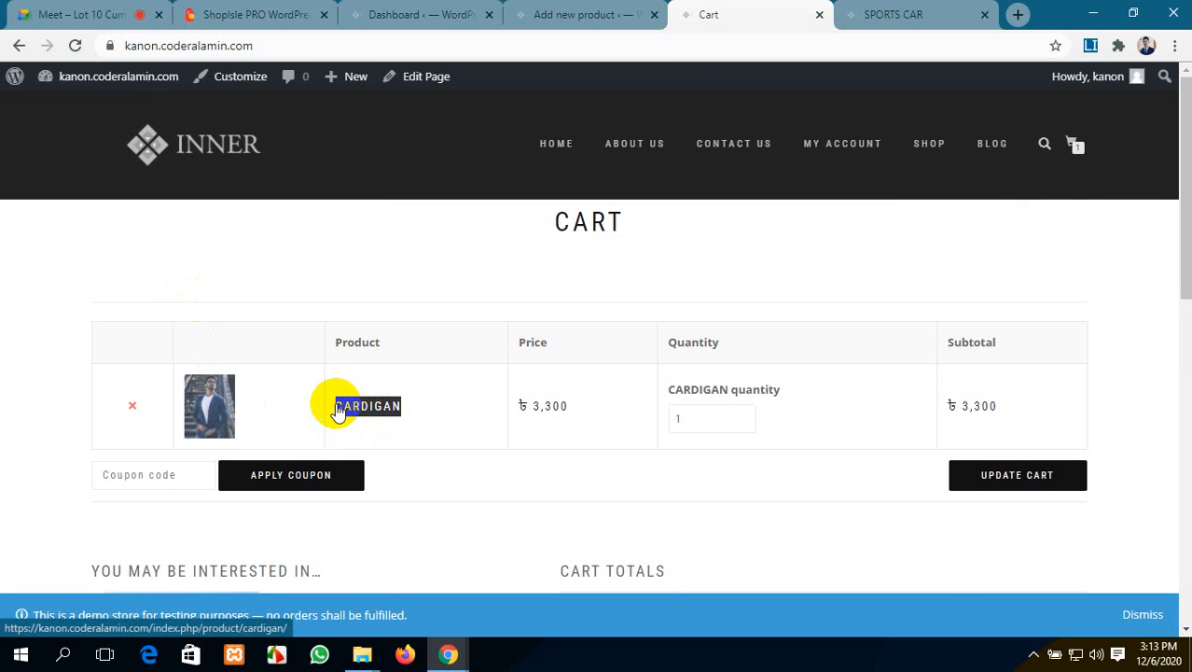
{"action": "left_click", "coordinate": [551, 14]}
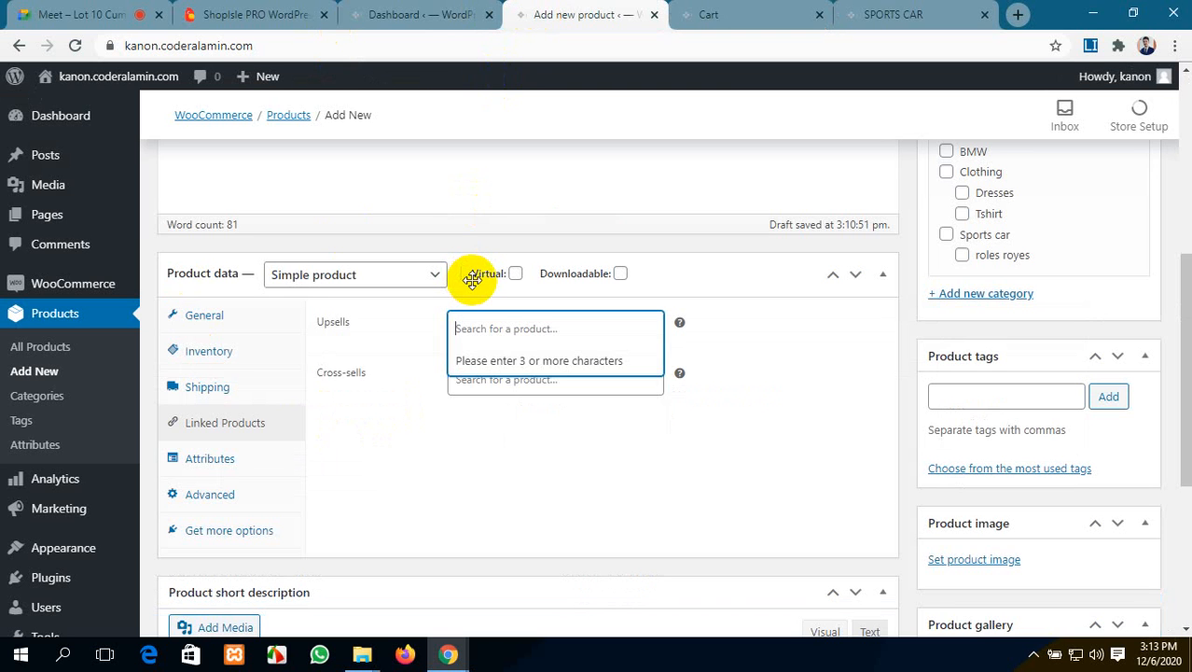
{"action": "key", "text": "ctrl+v"}
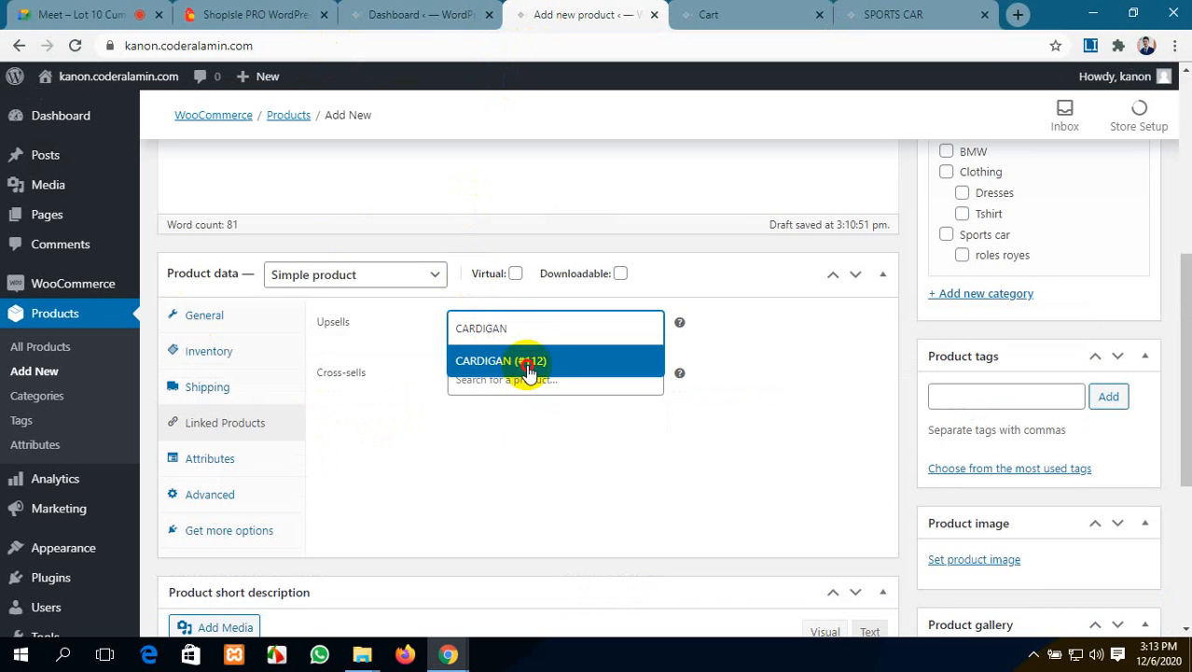
{"action": "left_click", "coordinate": [519, 364]}
Step: Close the SPORTS CAR page, open the LEATHER JACKET product from the store's shop page and copy its name
{"action": "left_click", "coordinate": [751, 11]}
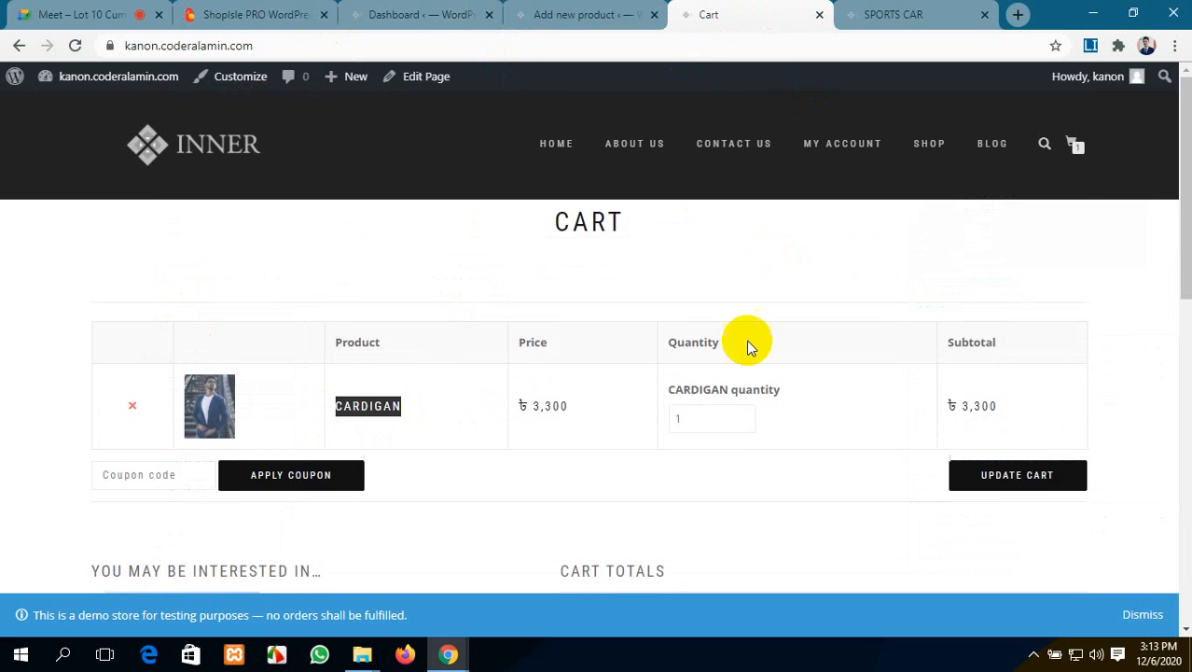
{"action": "scroll", "coordinate": [737, 341], "scroll_direction": "down", "scroll_amount": 5}
{"action": "scroll", "coordinate": [705, 347], "scroll_direction": "up", "scroll_amount": 3}
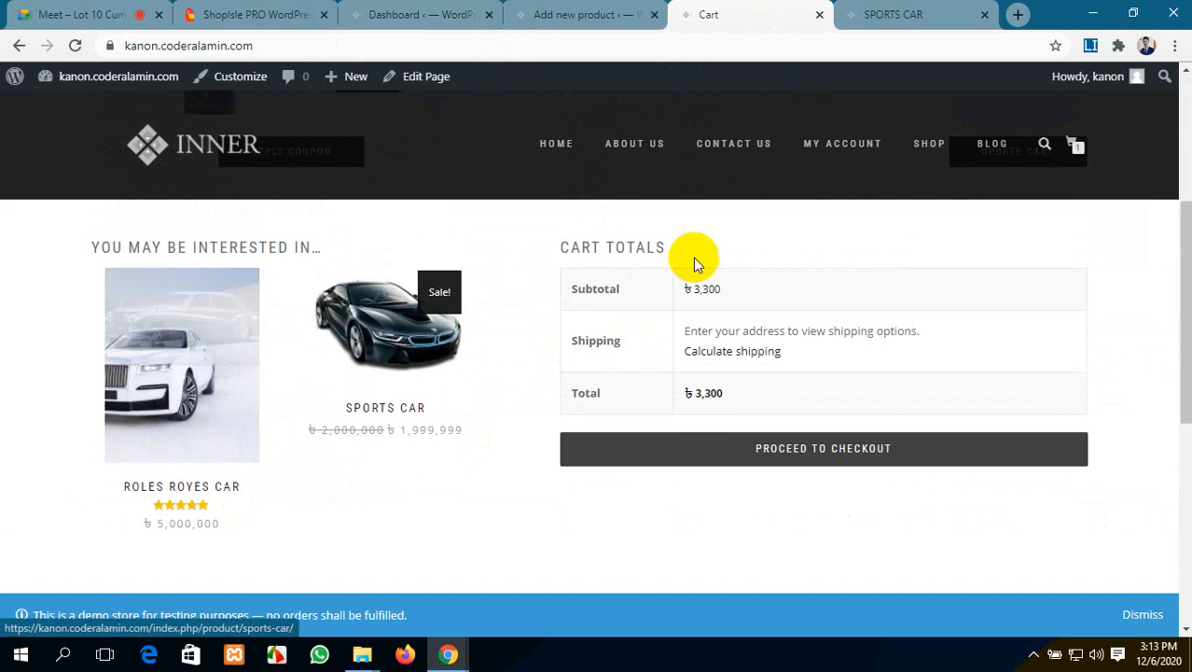
{"action": "left_click", "coordinate": [929, 143]}
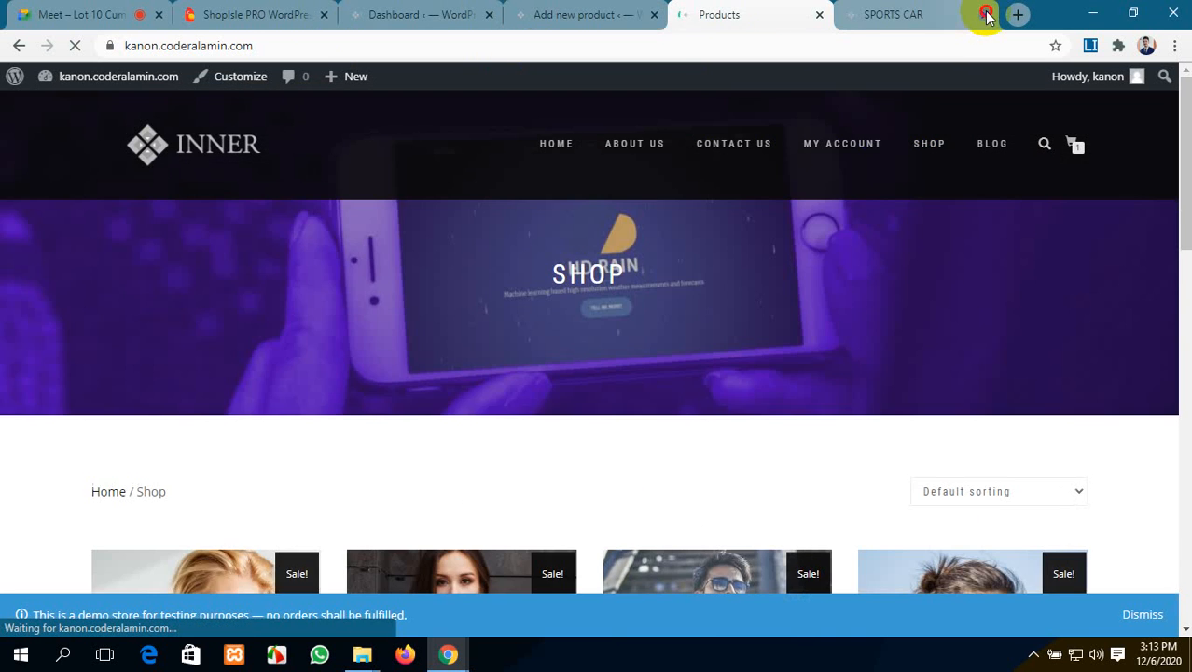
{"action": "left_click", "coordinate": [987, 14]}
{"action": "scroll", "coordinate": [744, 345], "scroll_direction": "down", "scroll_amount": 8}
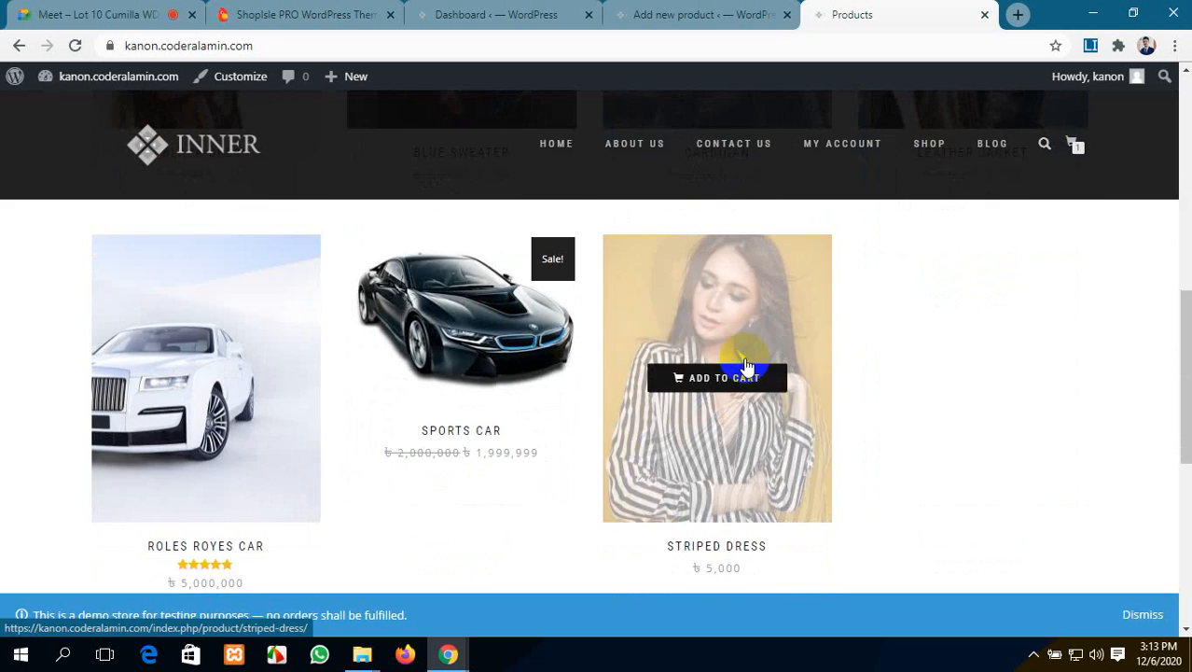
{"action": "scroll", "coordinate": [509, 391], "scroll_direction": "down", "scroll_amount": 5}
{"action": "scroll", "coordinate": [505, 391], "scroll_direction": "up", "scroll_amount": 10}
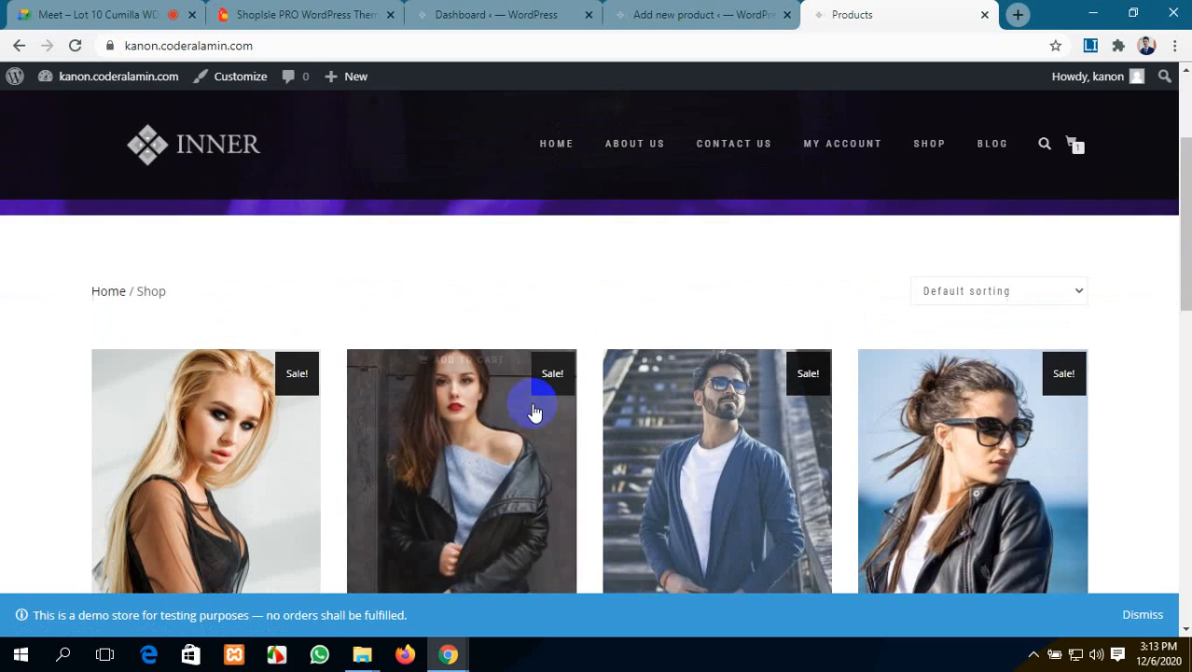
{"action": "scroll", "coordinate": [532, 404], "scroll_direction": "down", "scroll_amount": 1}
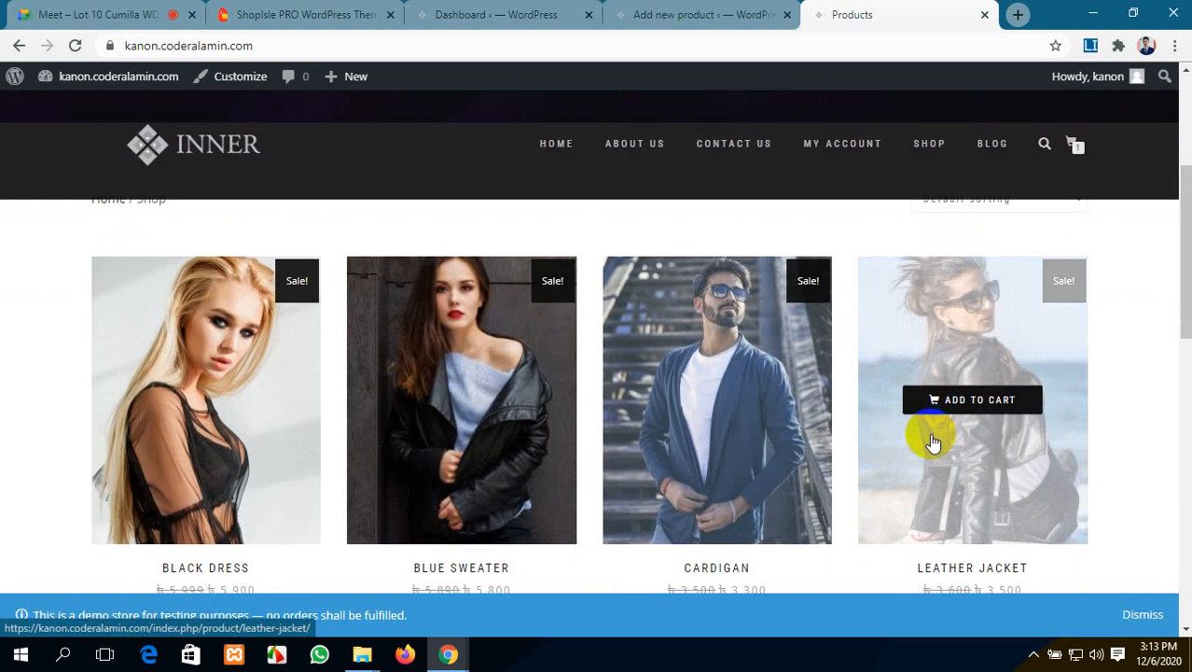
{"action": "left_click", "coordinate": [937, 504]}
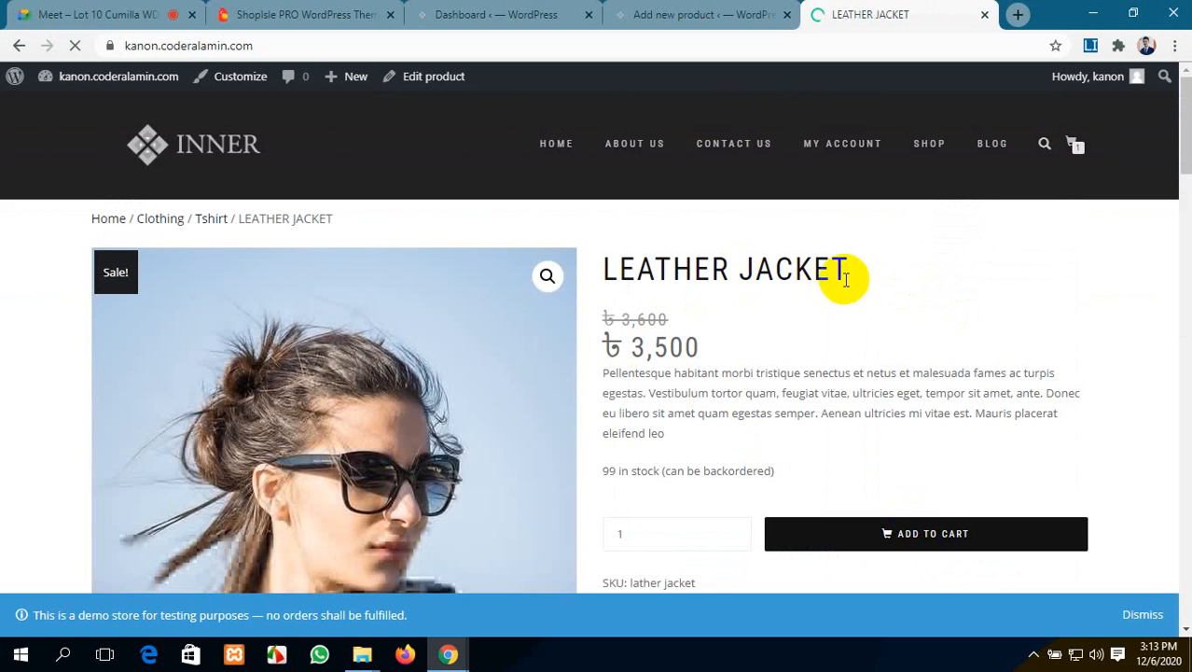
{"action": "left_click_drag", "start_coordinate": [849, 272], "coordinate": [582, 277]}
{"action": "key", "text": "ctrl+c"}
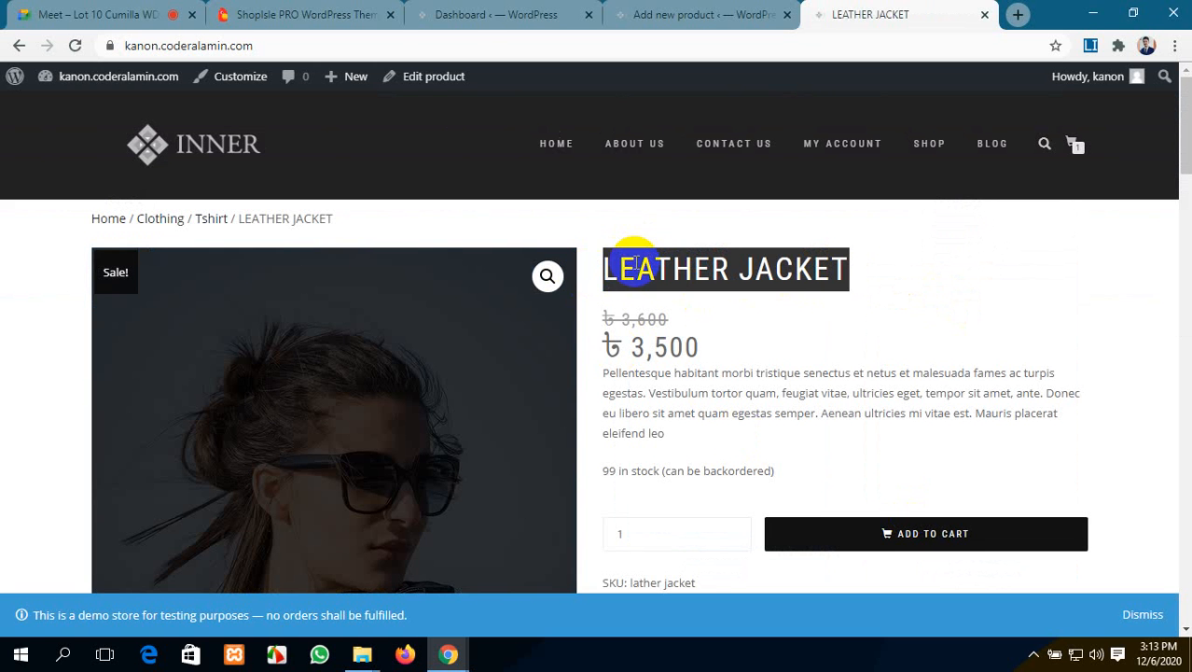
Step: Return to the new product and look up LEATHER JACKET by its copied name for the cross-sells
{"action": "left_click", "coordinate": [467, 14]}
{"action": "left_click", "coordinate": [671, 14]}
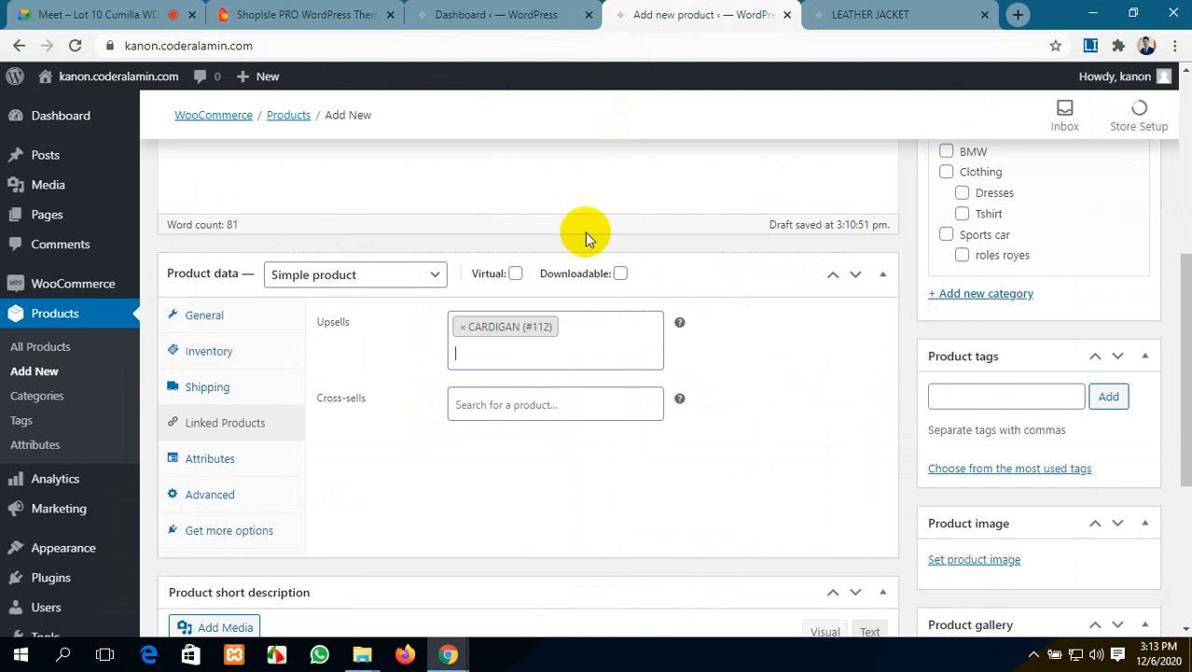
{"action": "left_click", "coordinate": [541, 403]}
{"action": "key", "text": "ctrl+v"}
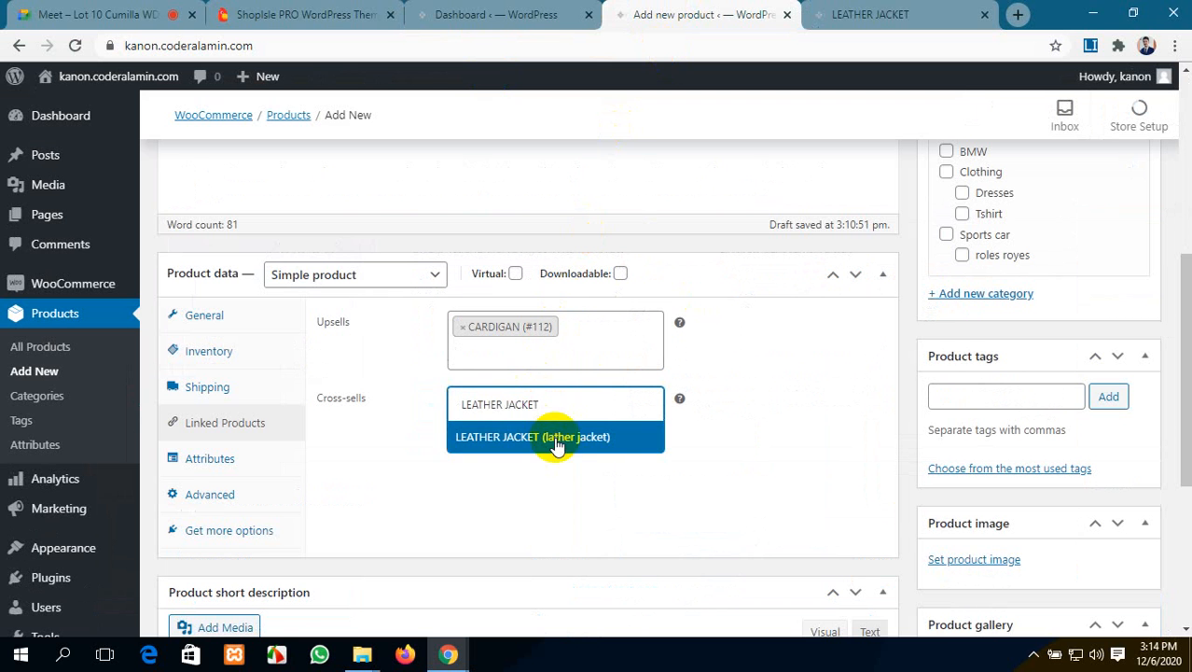
Step: Add LEATHER JACKET (lather jacket) as a cross-sell and publish the CUSTOM TEE product
{"action": "left_click", "coordinate": [554, 434]}
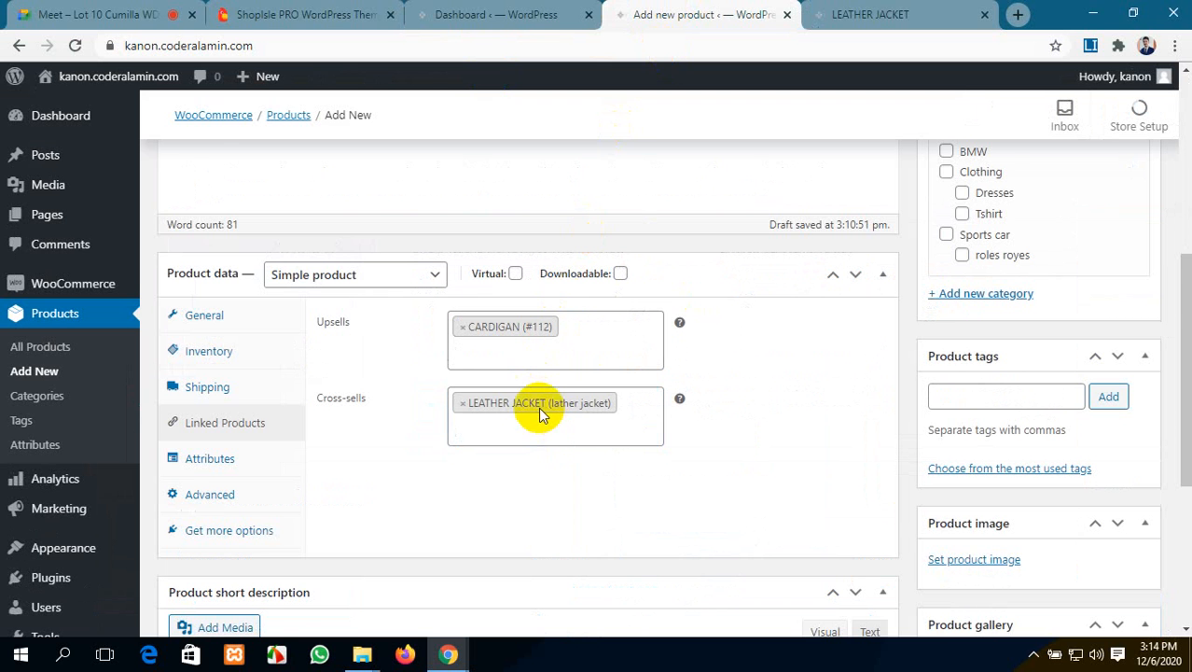
{"action": "scroll", "coordinate": [541, 410], "scroll_direction": "down", "scroll_amount": 2}
{"action": "scroll", "coordinate": [540, 405], "scroll_direction": "up", "scroll_amount": 4}
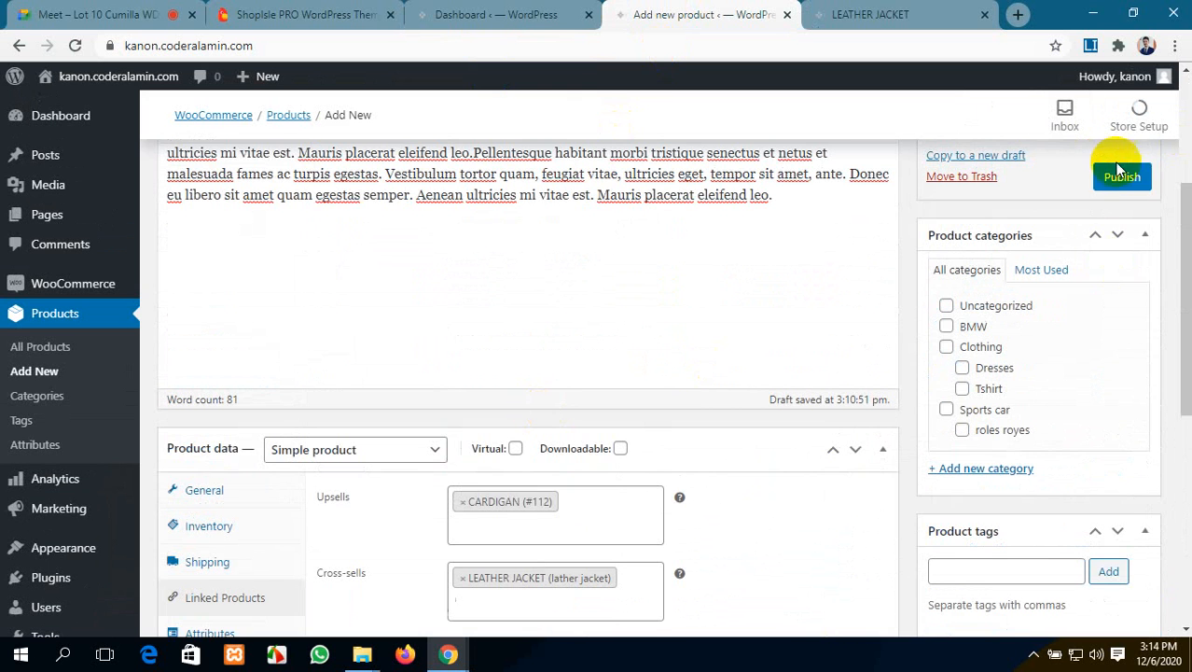
{"action": "left_click", "coordinate": [1124, 179]}
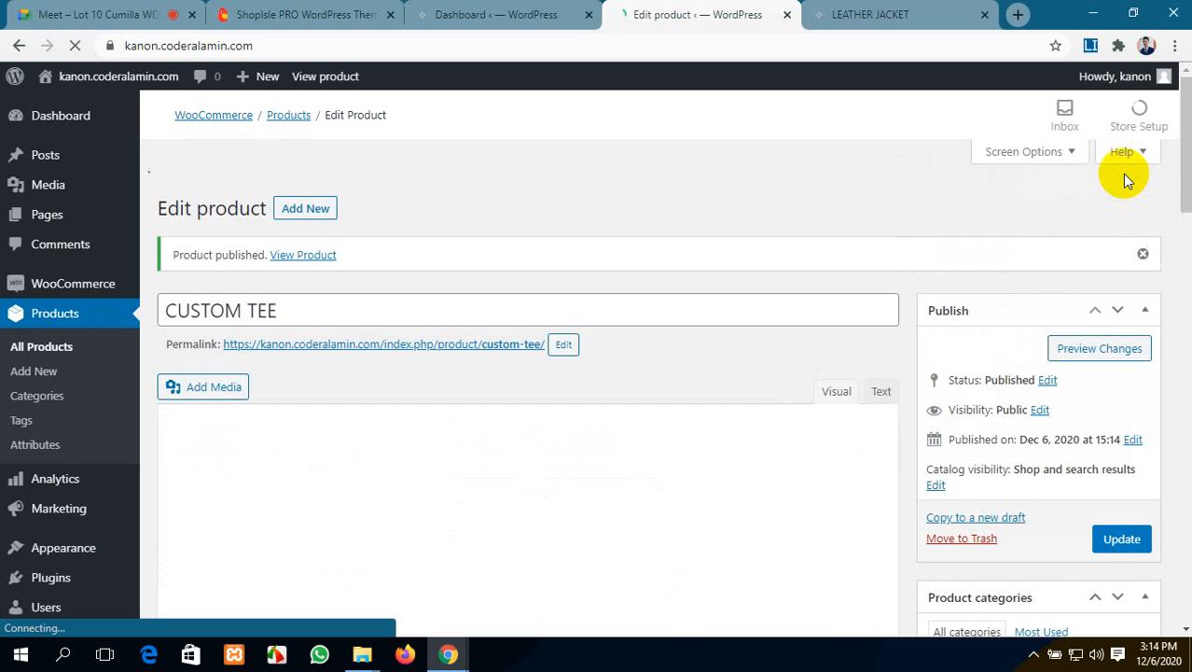
Step: Review the published product's data, including its general, shipping, linked products, attributes and advanced settings
{"action": "scroll", "coordinate": [684, 201], "scroll_direction": "down", "scroll_amount": 4}
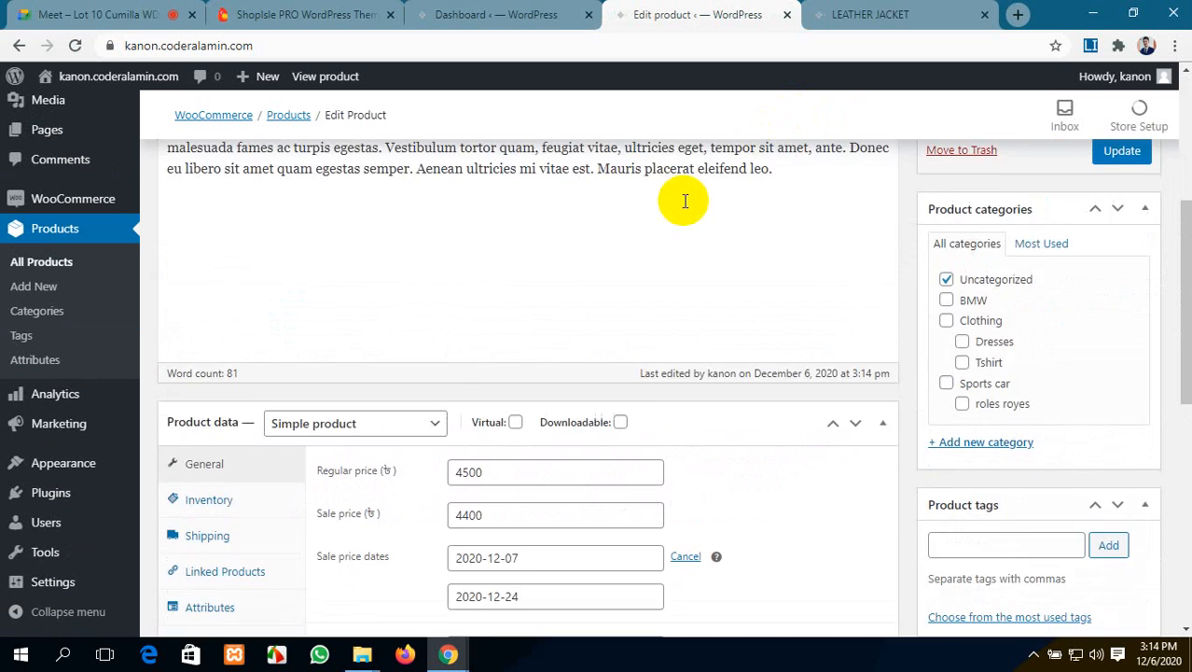
{"action": "scroll", "coordinate": [685, 200], "scroll_direction": "down", "scroll_amount": 7}
{"action": "scroll", "coordinate": [671, 218], "scroll_direction": "up", "scroll_amount": 5}
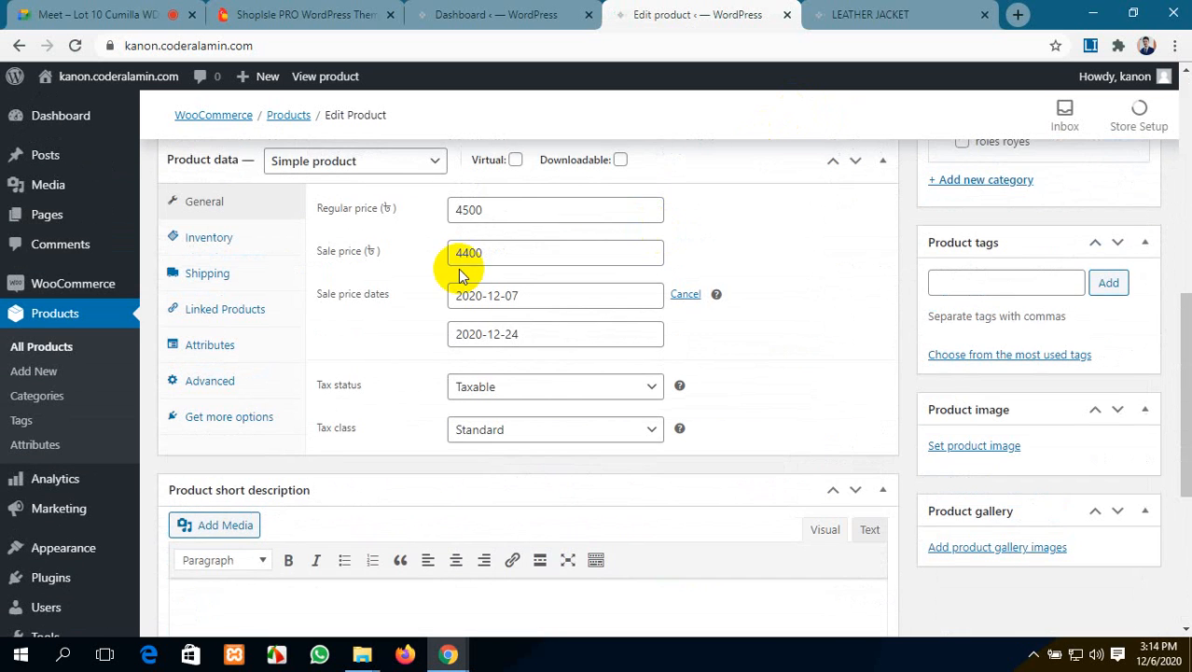
{"action": "left_click", "coordinate": [240, 291]}
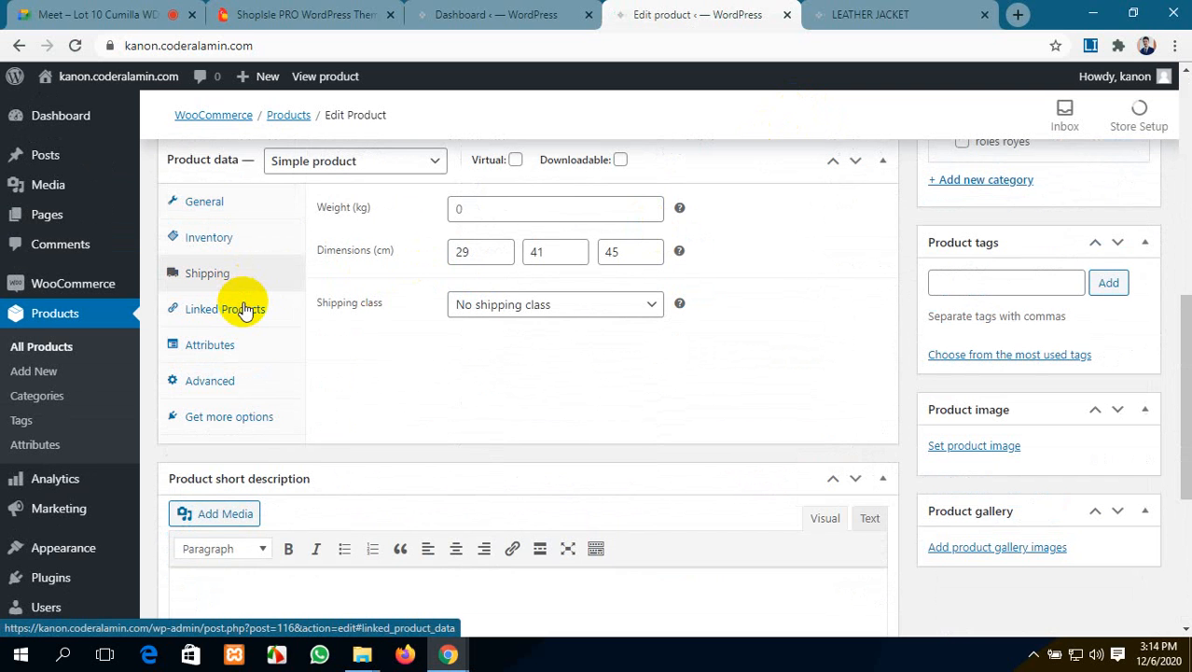
{"action": "left_click", "coordinate": [244, 308]}
{"action": "left_click", "coordinate": [242, 345]}
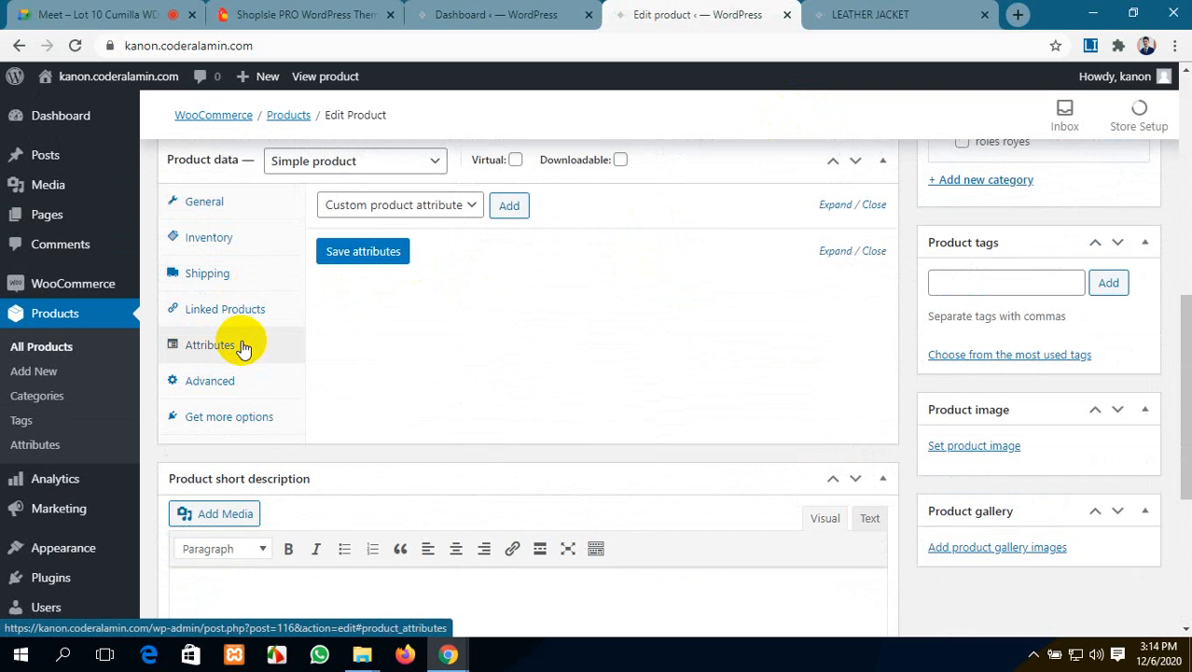
{"action": "left_click", "coordinate": [247, 388]}
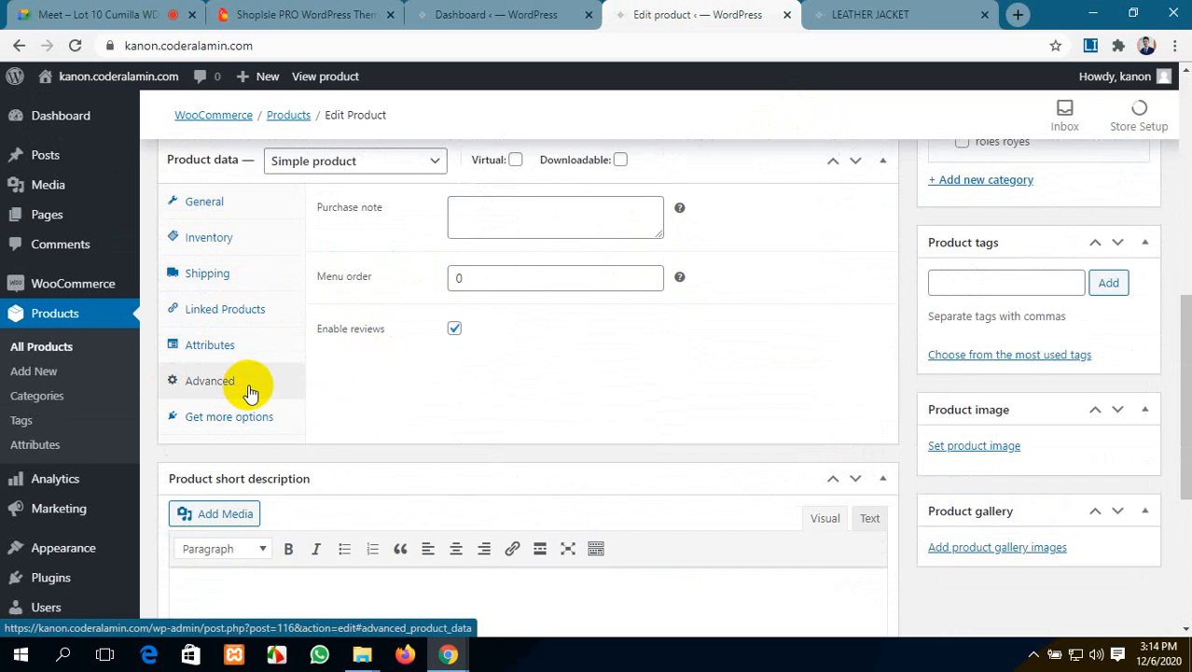
{"action": "scroll", "coordinate": [445, 408], "scroll_direction": "down", "scroll_amount": 3}
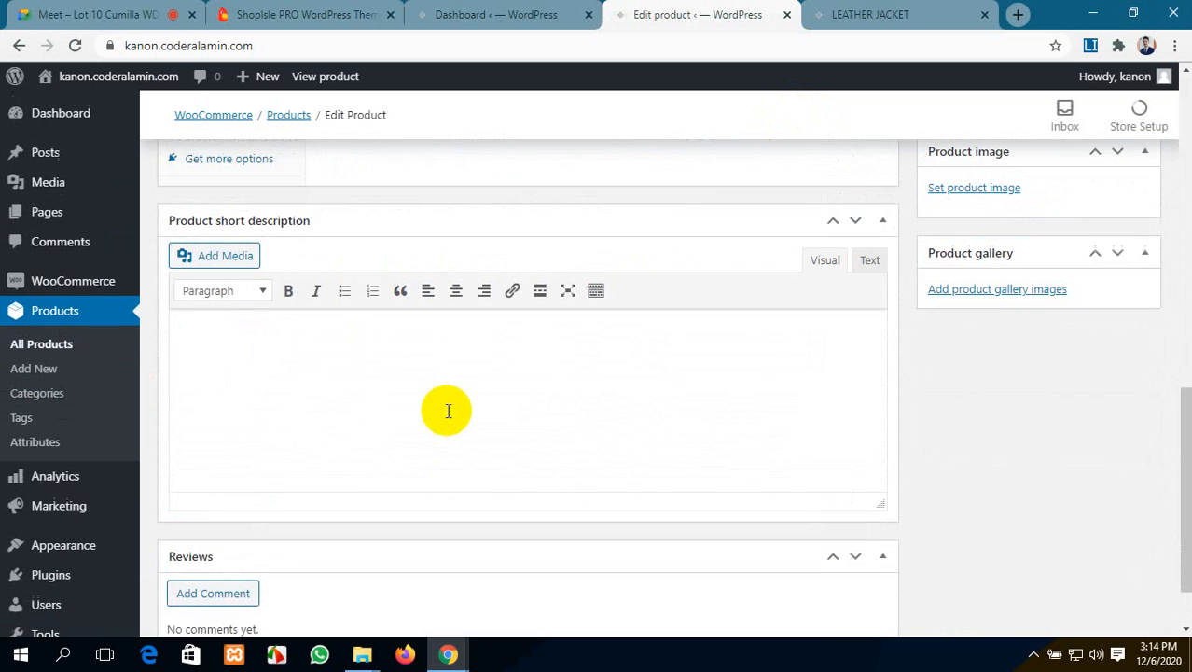
{"action": "left_click", "coordinate": [455, 411]}
{"action": "key", "text": "ctrl+v"}
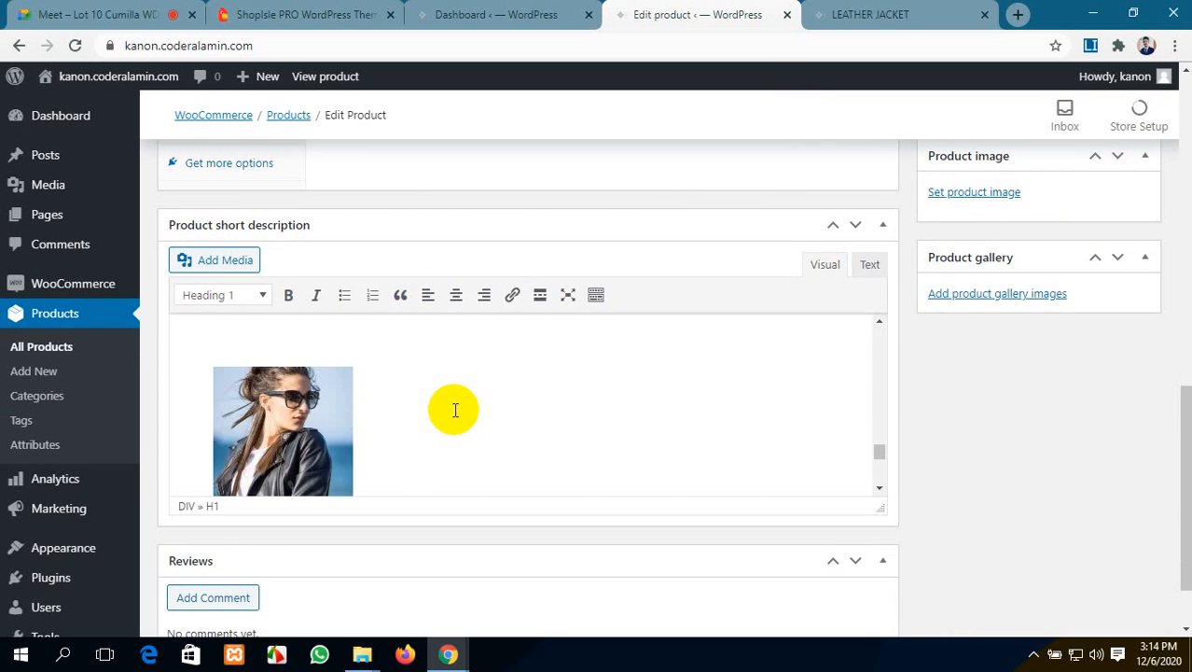
{"action": "scroll", "coordinate": [284, 426], "scroll_direction": "down", "scroll_amount": 7}
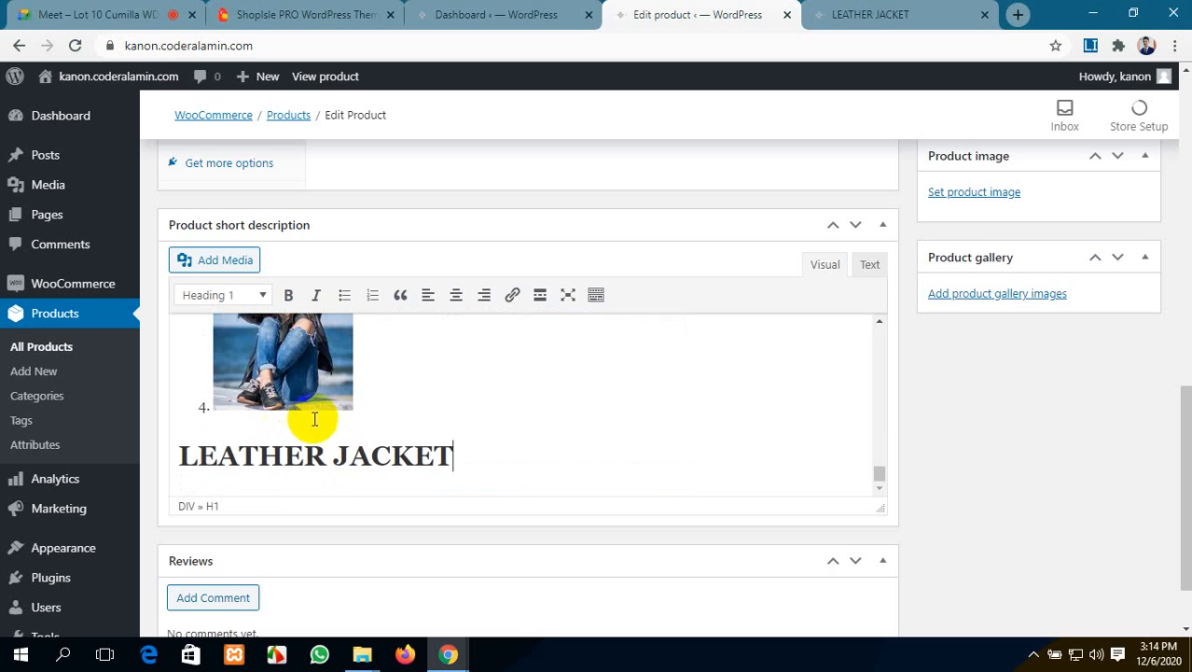
{"action": "left_click_drag", "start_coordinate": [454, 457], "coordinate": [243, 357]}
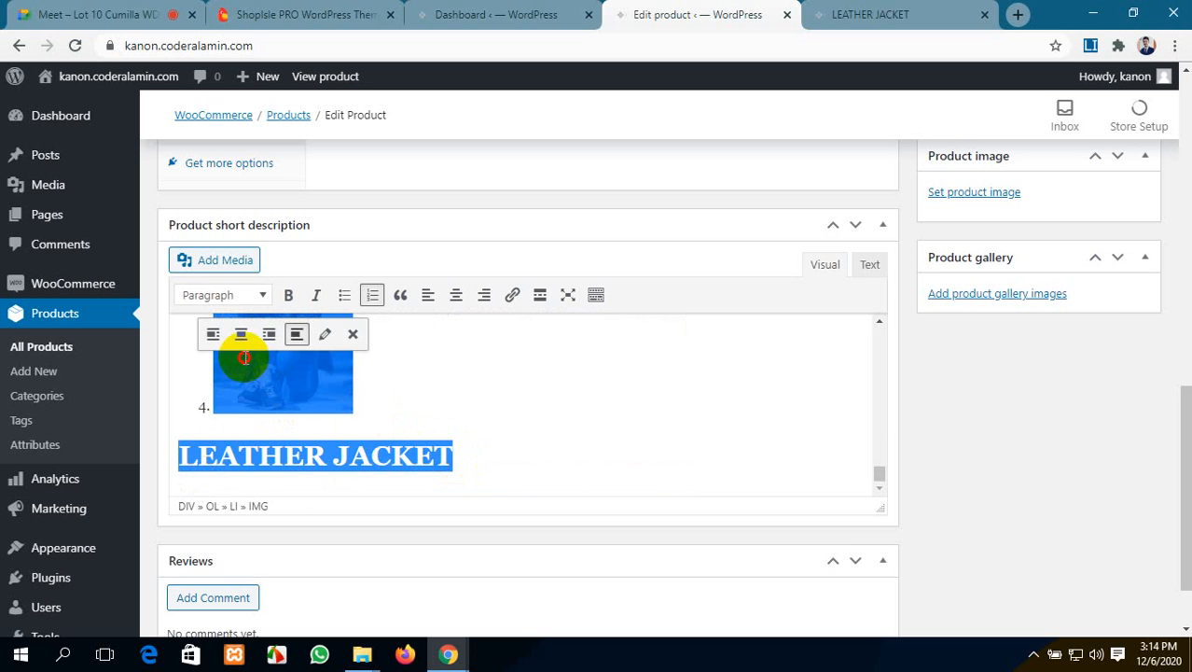
{"action": "key", "text": "BackSpace"}
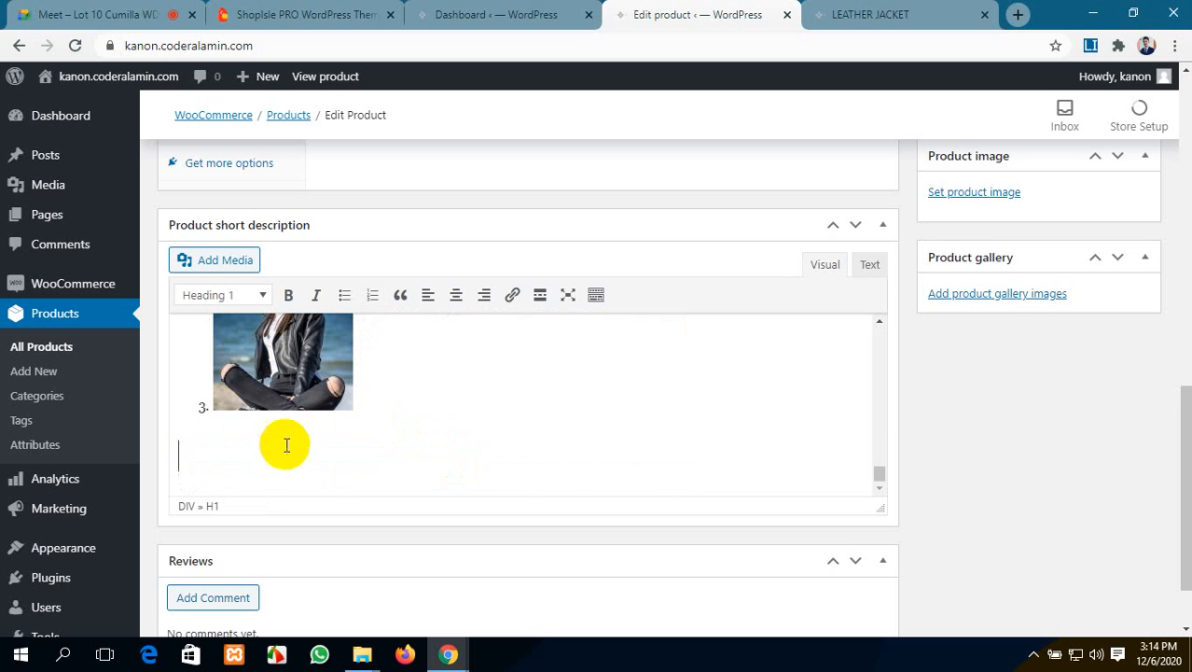
{"action": "left_click_drag", "start_coordinate": [265, 451], "coordinate": [224, 282]}
{"action": "key", "text": "BackSpace"}
Step: Copy the main description's text from its start through the second "Pellentesque habitant morbi tristique" into the product short description
{"action": "scroll", "coordinate": [385, 373], "scroll_direction": "up", "scroll_amount": 4}
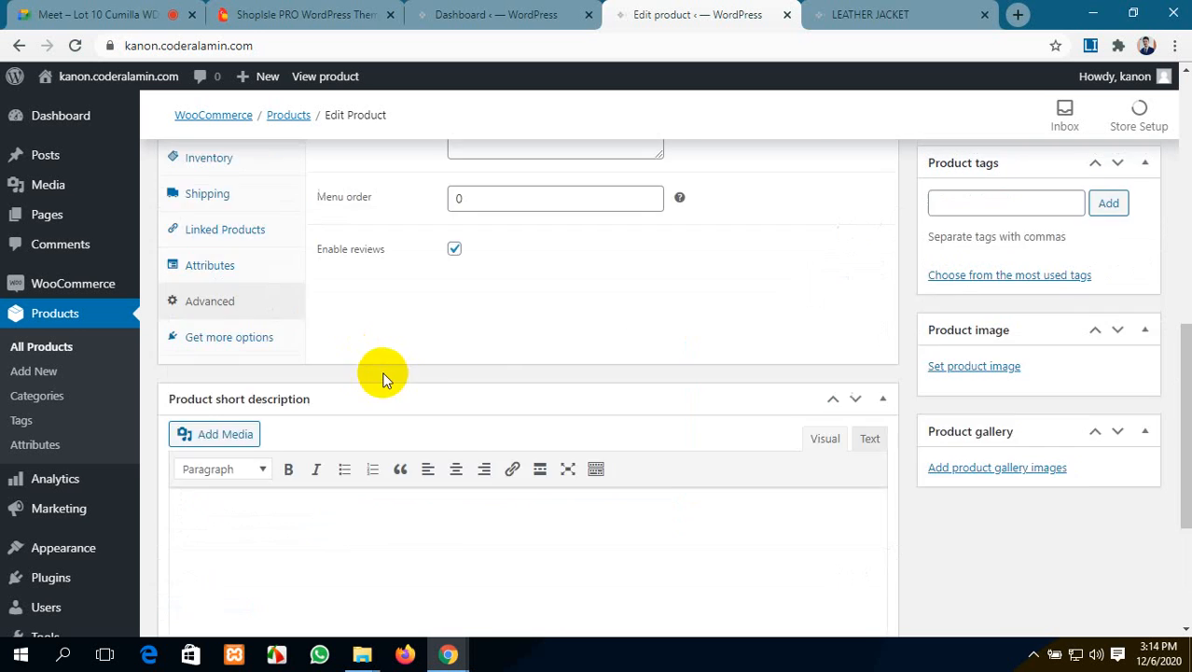
{"action": "scroll", "coordinate": [385, 373], "scroll_direction": "up", "scroll_amount": 5}
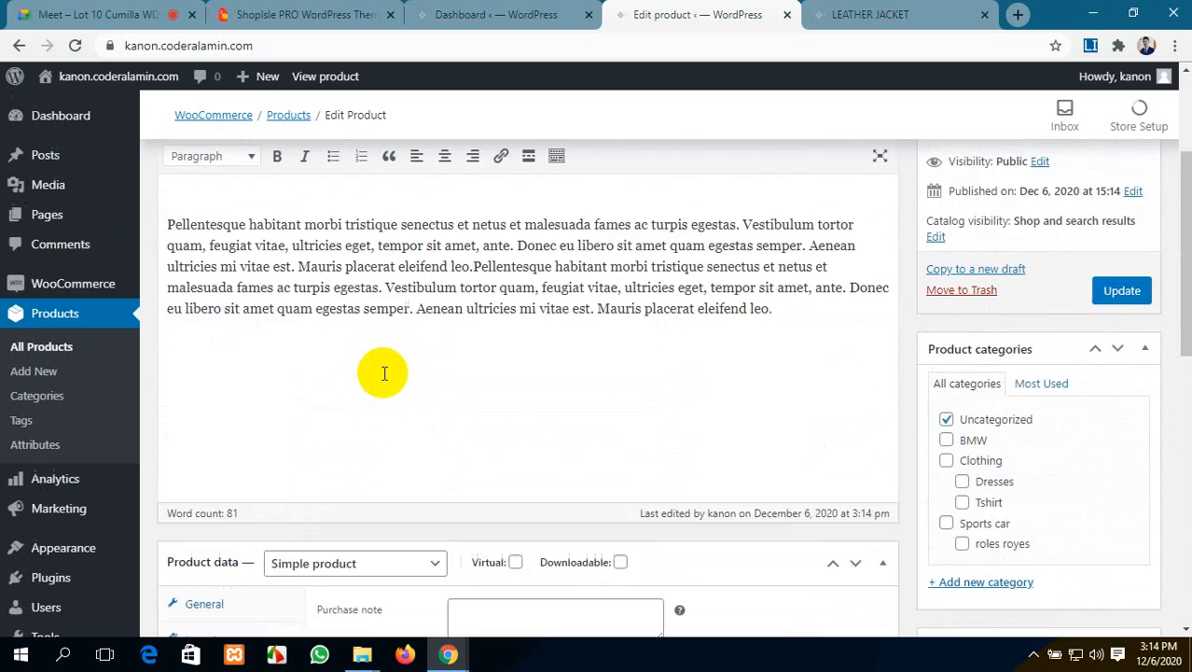
{"action": "left_click_drag", "start_coordinate": [702, 397], "coordinate": [138, 352]}
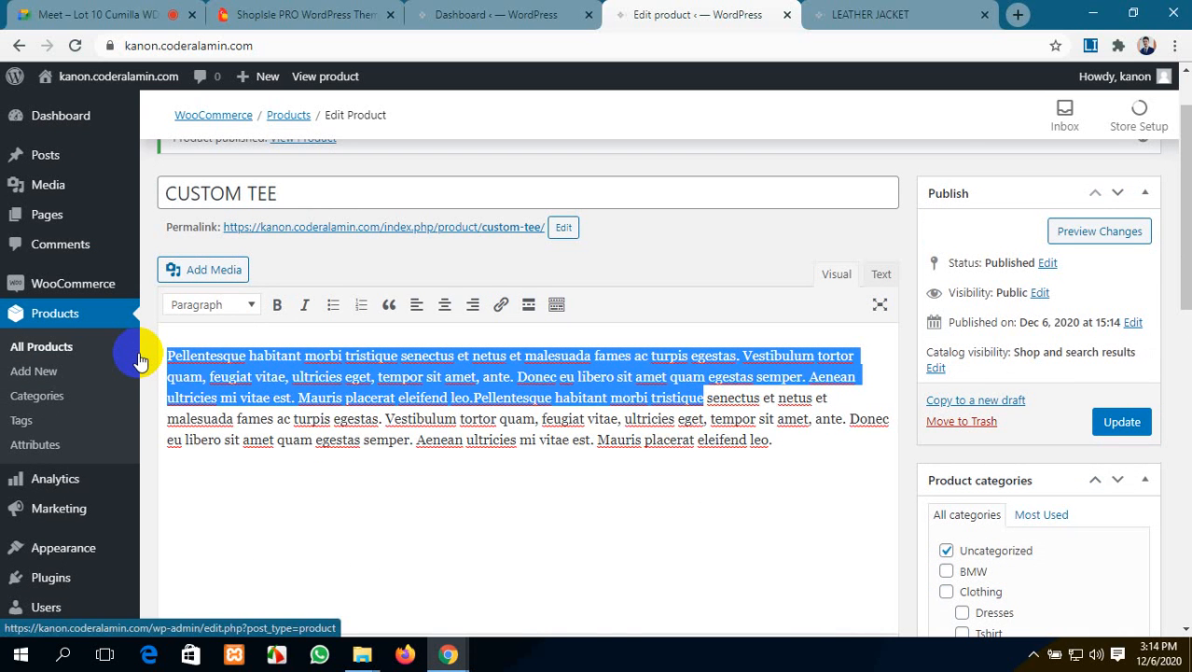
{"action": "scroll", "coordinate": [684, 458], "scroll_direction": "down", "scroll_amount": 5}
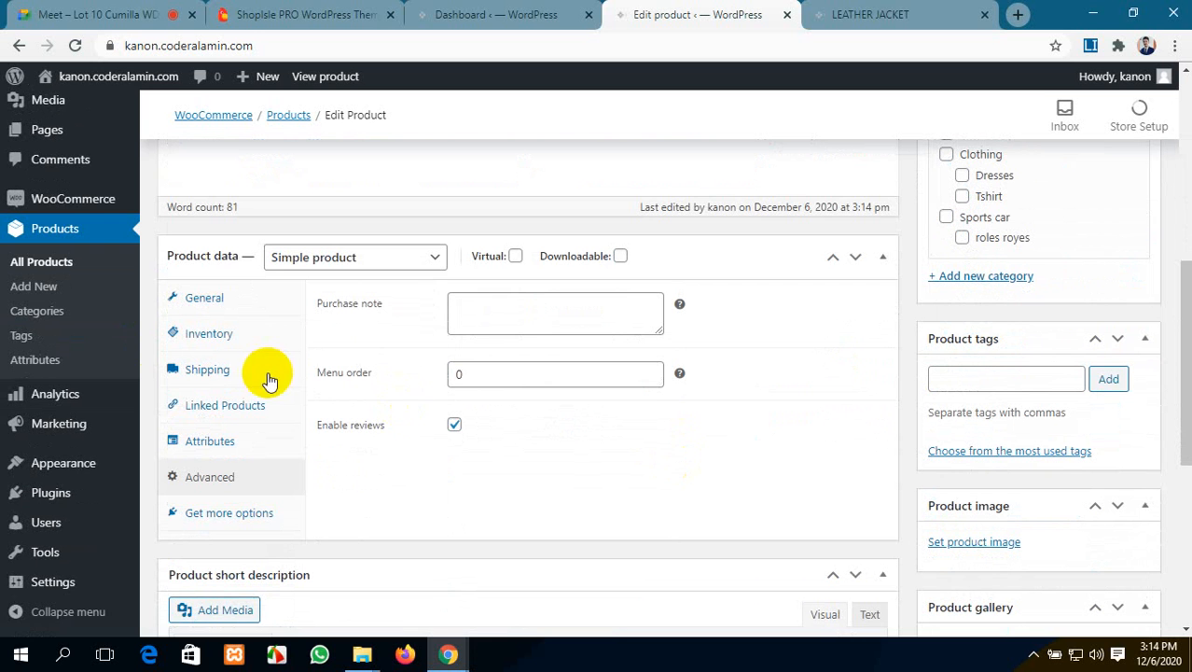
{"action": "left_click", "coordinate": [254, 405]}
{"action": "scroll", "coordinate": [567, 427], "scroll_direction": "down", "scroll_amount": 4}
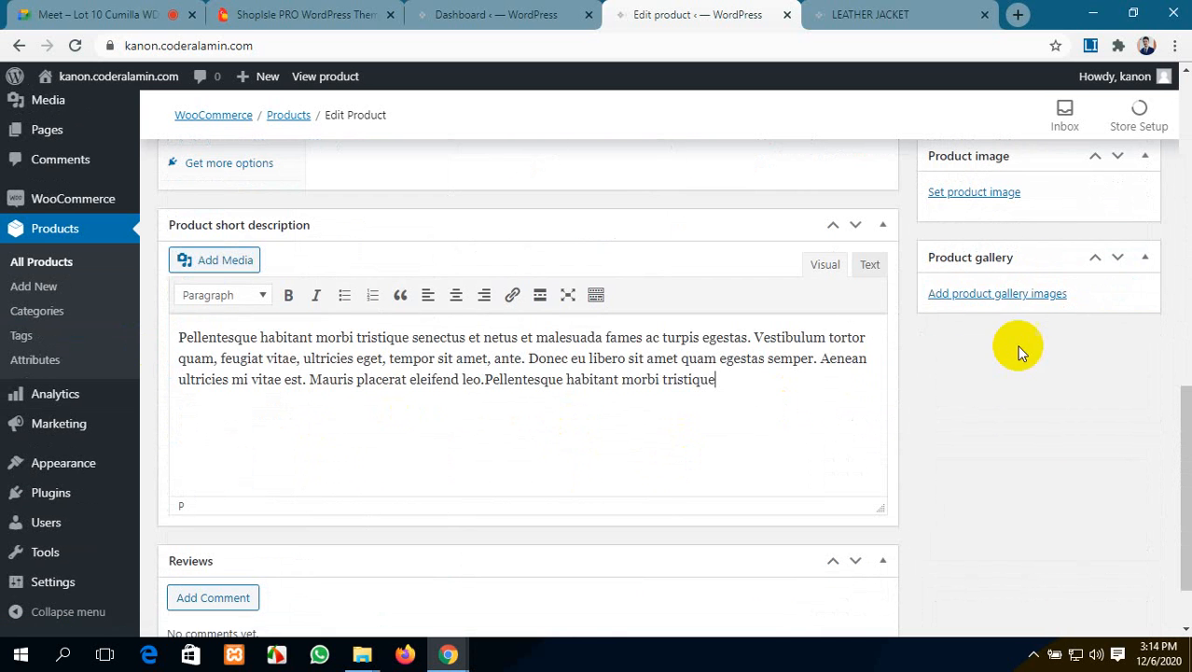
Step: Upload fashion-2802204_1920.jpg, fashion-2802205_1920.jpg and fashion-2802219_1920.jpg from Downloads, and set fashion-2802219_1920.jpg as the product image
{"action": "scroll", "coordinate": [1017, 347], "scroll_direction": "up", "scroll_amount": 2}
{"action": "left_click", "coordinate": [961, 367]}
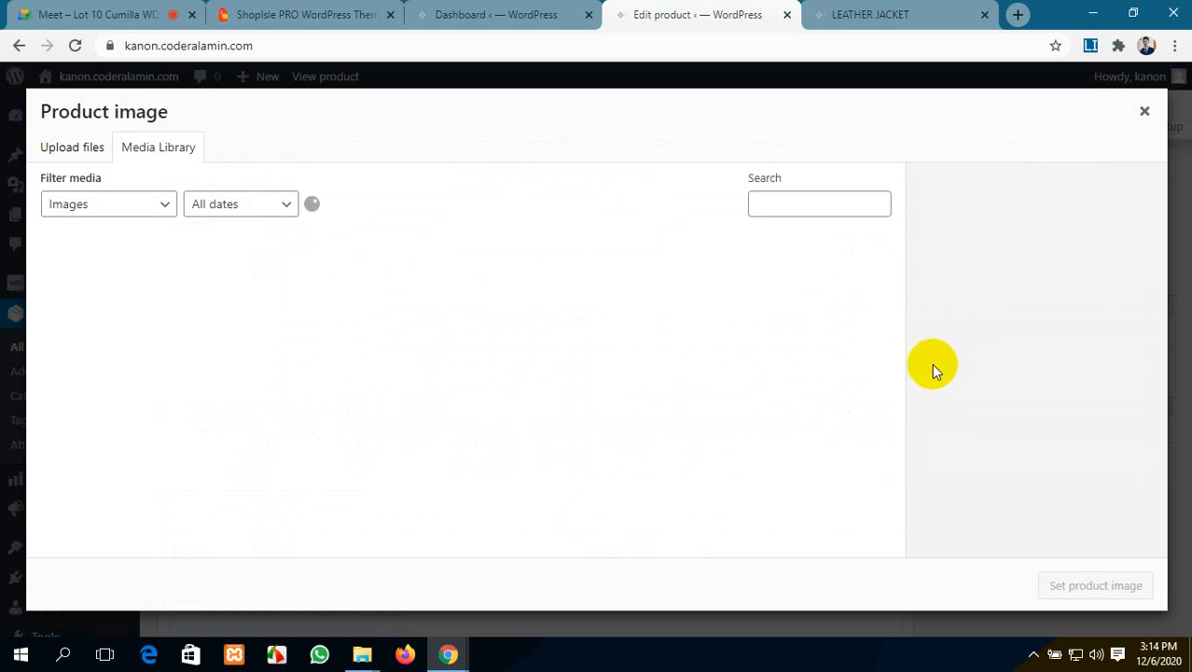
{"action": "left_click", "coordinate": [76, 150]}
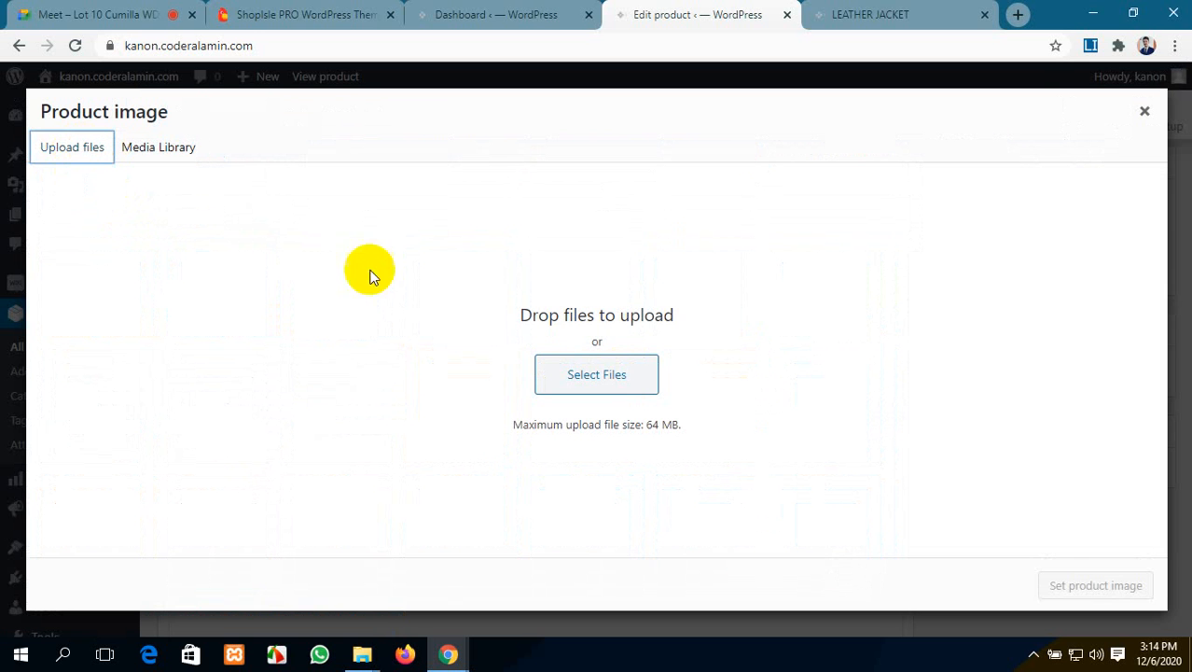
{"action": "left_click", "coordinate": [648, 376]}
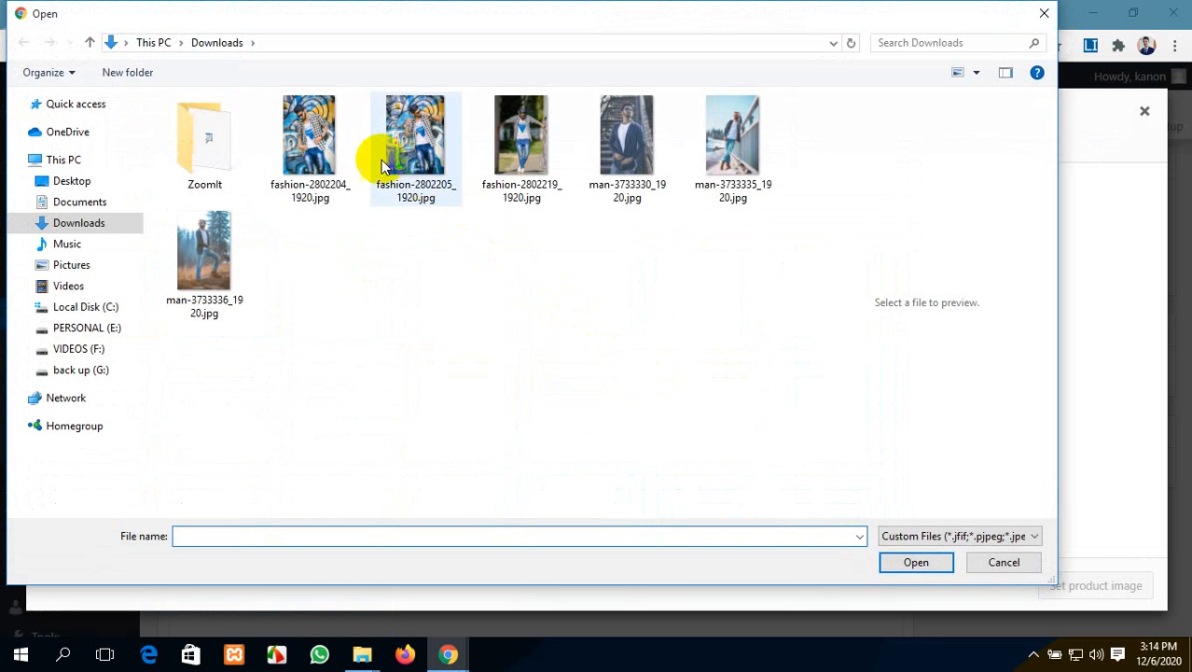
{"action": "left_click", "coordinate": [308, 140]}
{"action": "left_click", "coordinate": [434, 155], "text": "ctrl"}
{"action": "left_click", "coordinate": [520, 164], "text": "ctrl"}
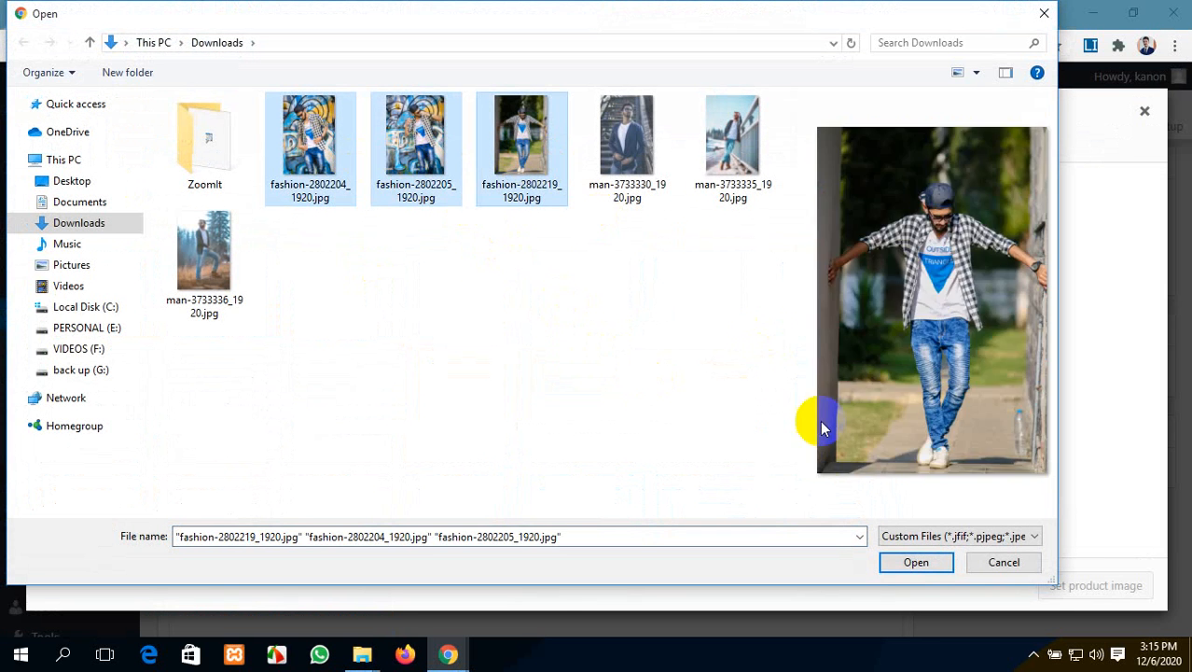
{"action": "left_click", "coordinate": [916, 562]}
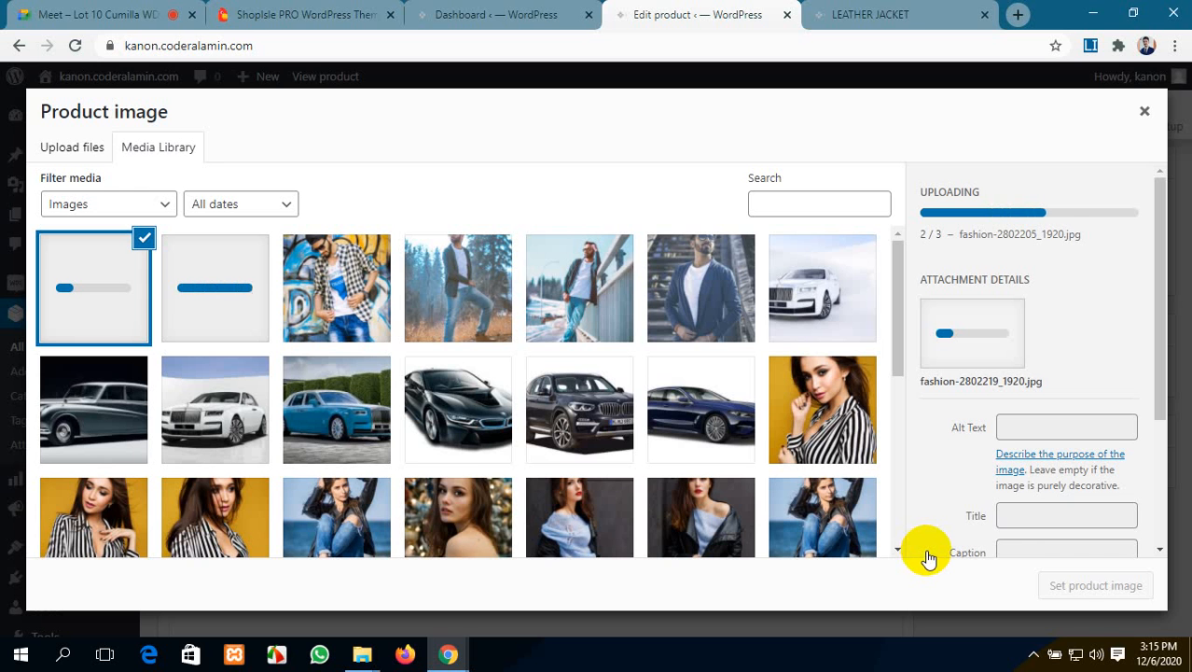
{"action": "left_click", "coordinate": [1095, 586]}
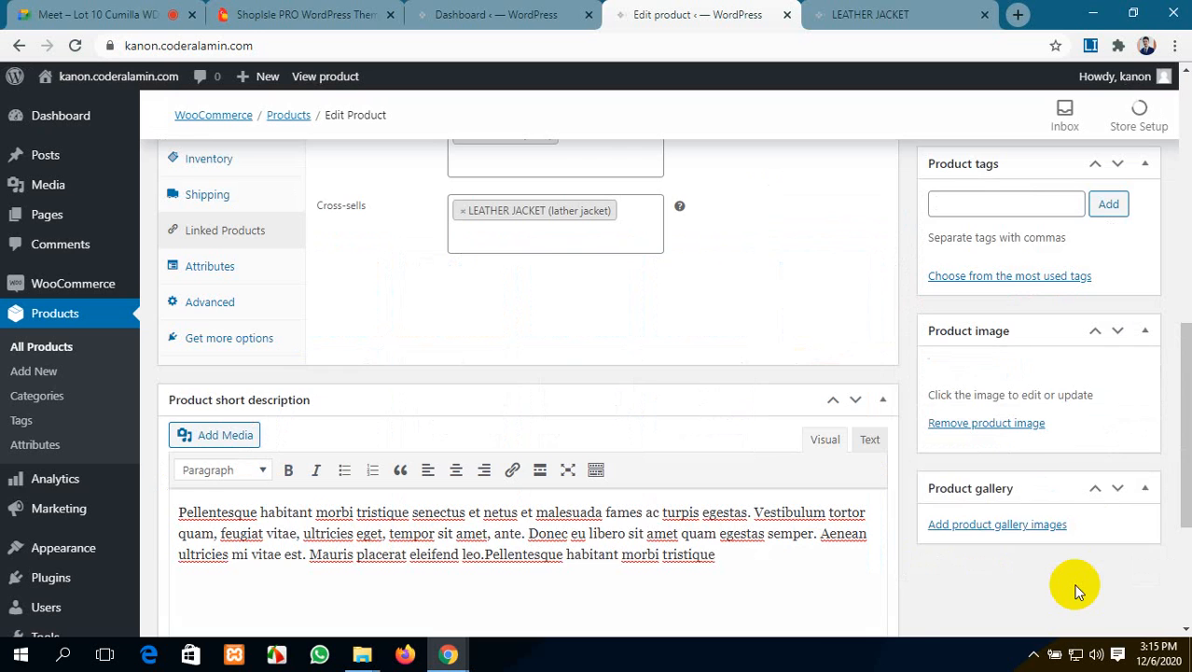
Step: Add the two uploaded photos of the man at the graffiti wall to the product gallery
{"action": "scroll", "coordinate": [1077, 584], "scroll_direction": "down", "scroll_amount": 1}
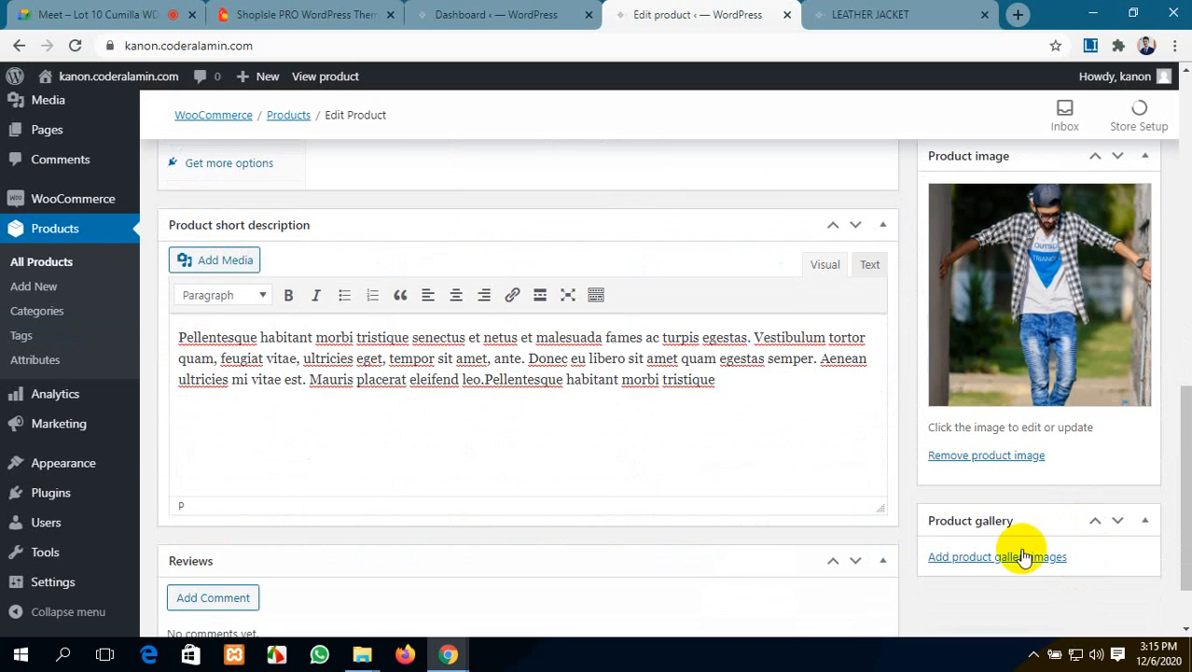
{"action": "left_click", "coordinate": [1011, 556]}
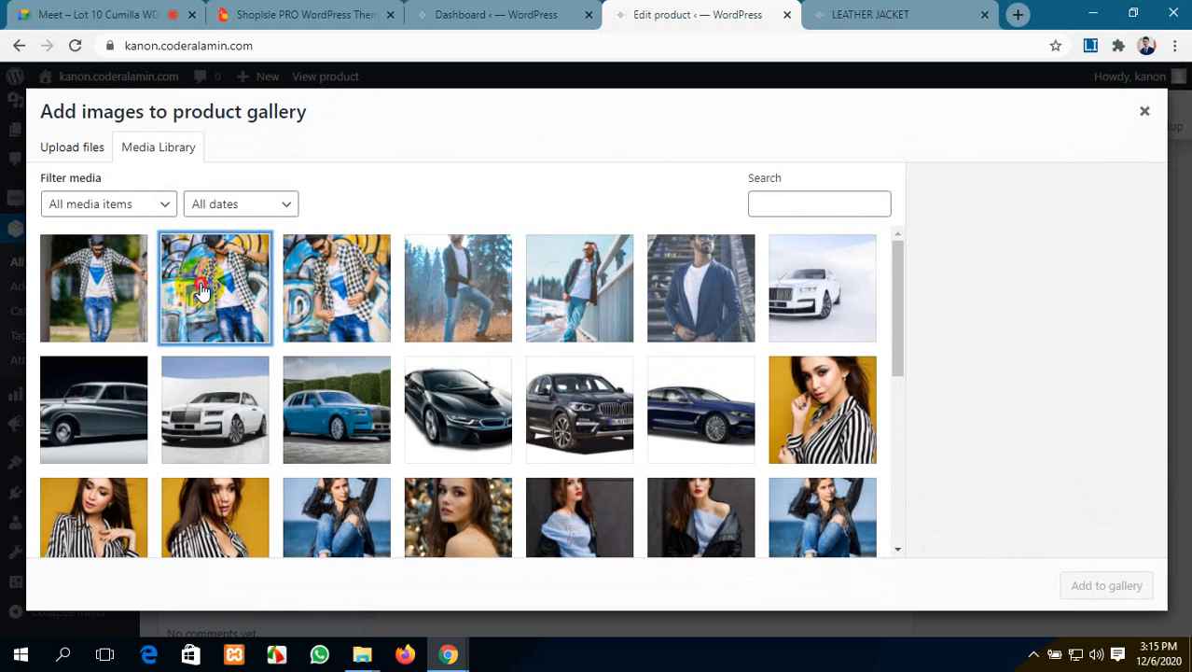
{"action": "left_click", "coordinate": [207, 286]}
{"action": "left_click", "coordinate": [365, 296]}
{"action": "left_click", "coordinate": [1080, 583]}
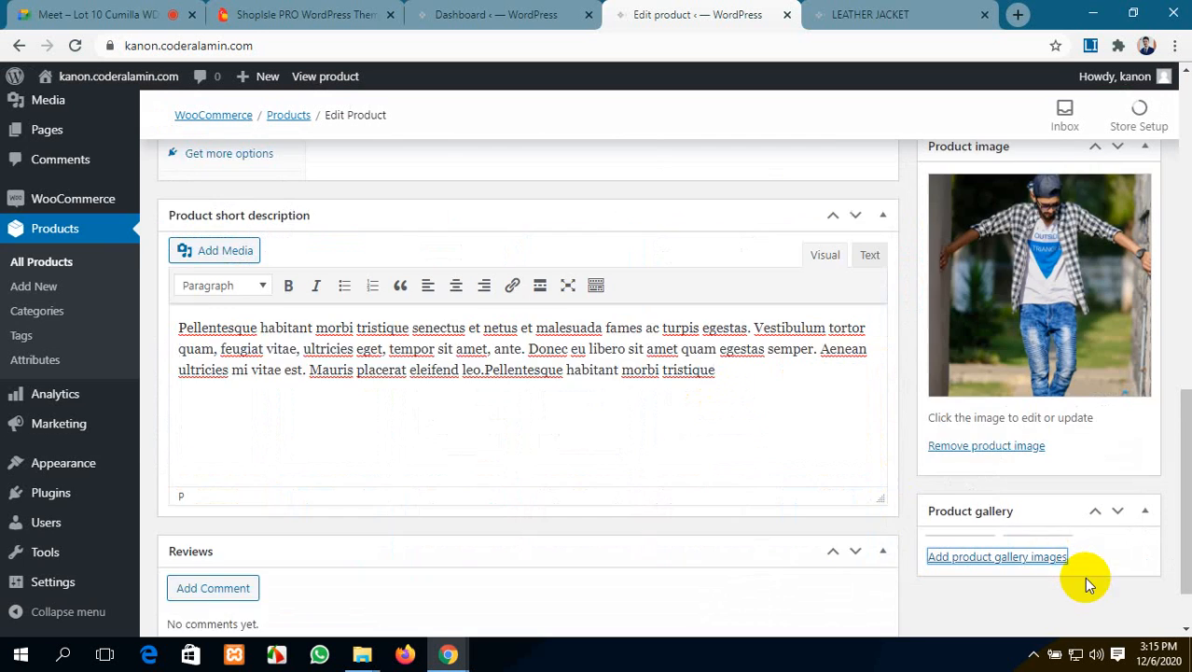
Step: Assign the product to the Clothing and Tshirt categories and remove it from Uncategorized
{"action": "scroll", "coordinate": [978, 443], "scroll_direction": "up", "scroll_amount": 5}
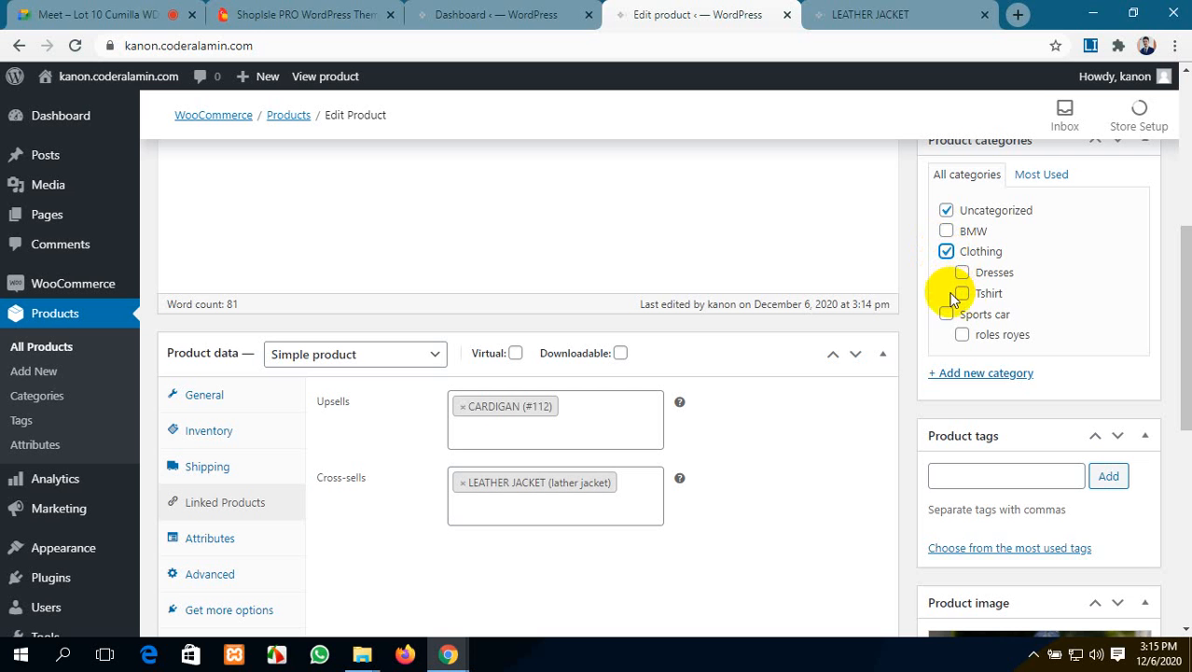
{"action": "left_click", "coordinate": [946, 210]}
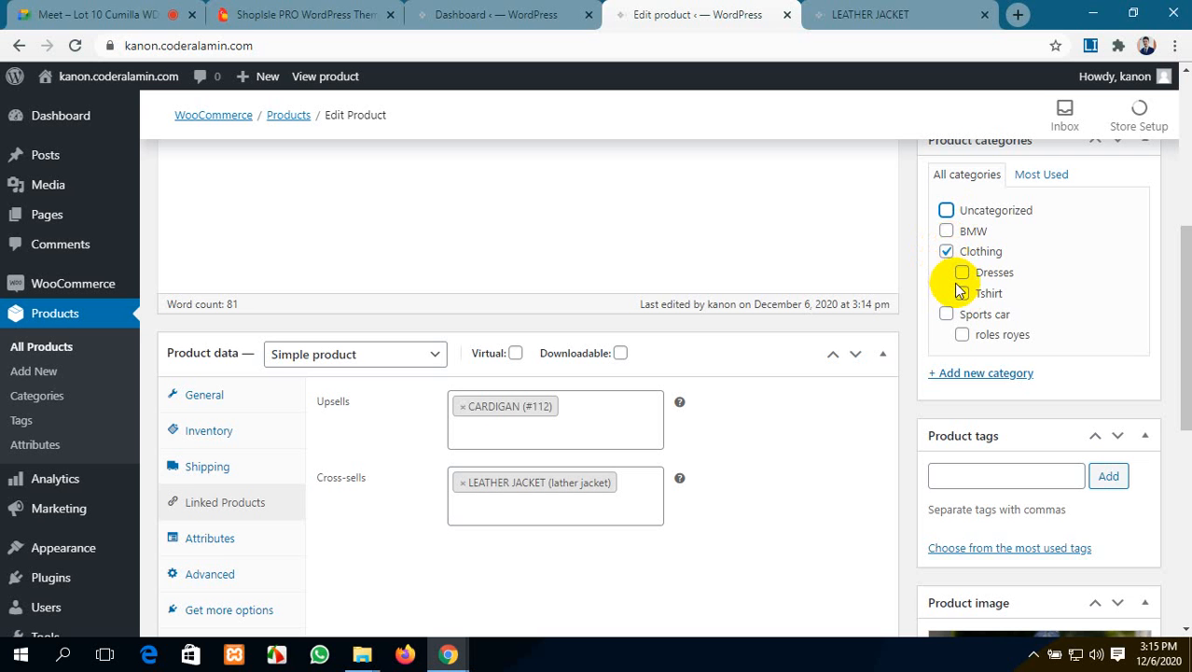
{"action": "left_click", "coordinate": [961, 294]}
Step: Add the product tag "tee"
{"action": "scroll", "coordinate": [1039, 511], "scroll_direction": "down", "scroll_amount": 2}
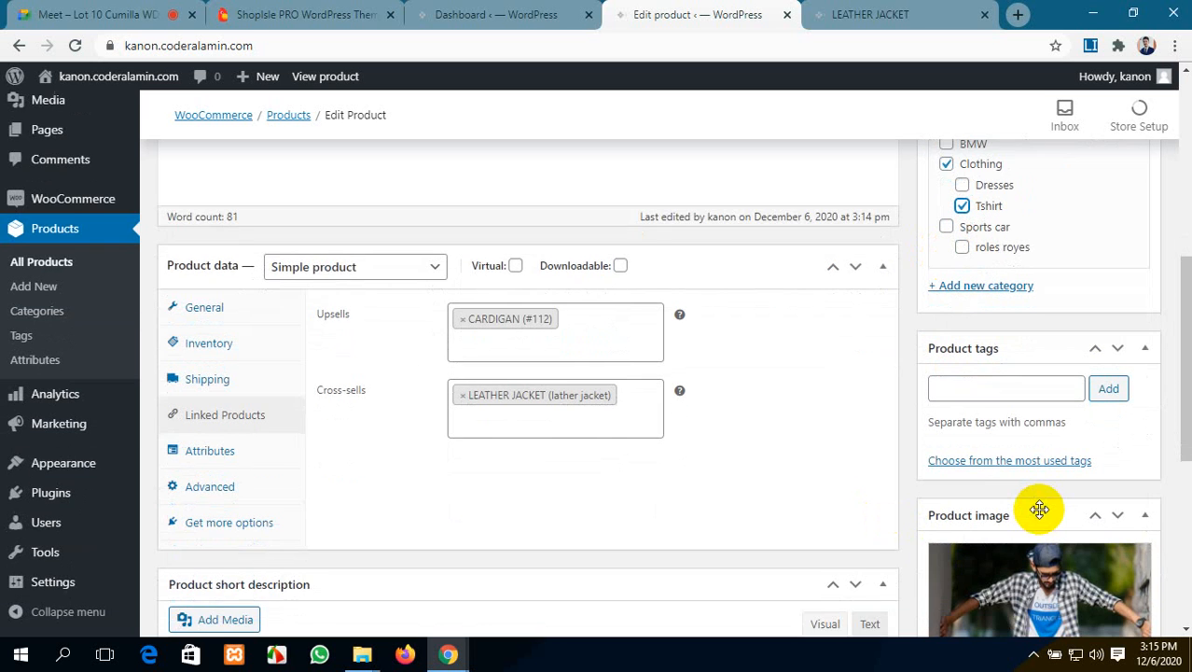
{"action": "scroll", "coordinate": [1038, 518], "scroll_direction": "down", "scroll_amount": 3}
{"action": "scroll", "coordinate": [1039, 509], "scroll_direction": "up", "scroll_amount": 5}
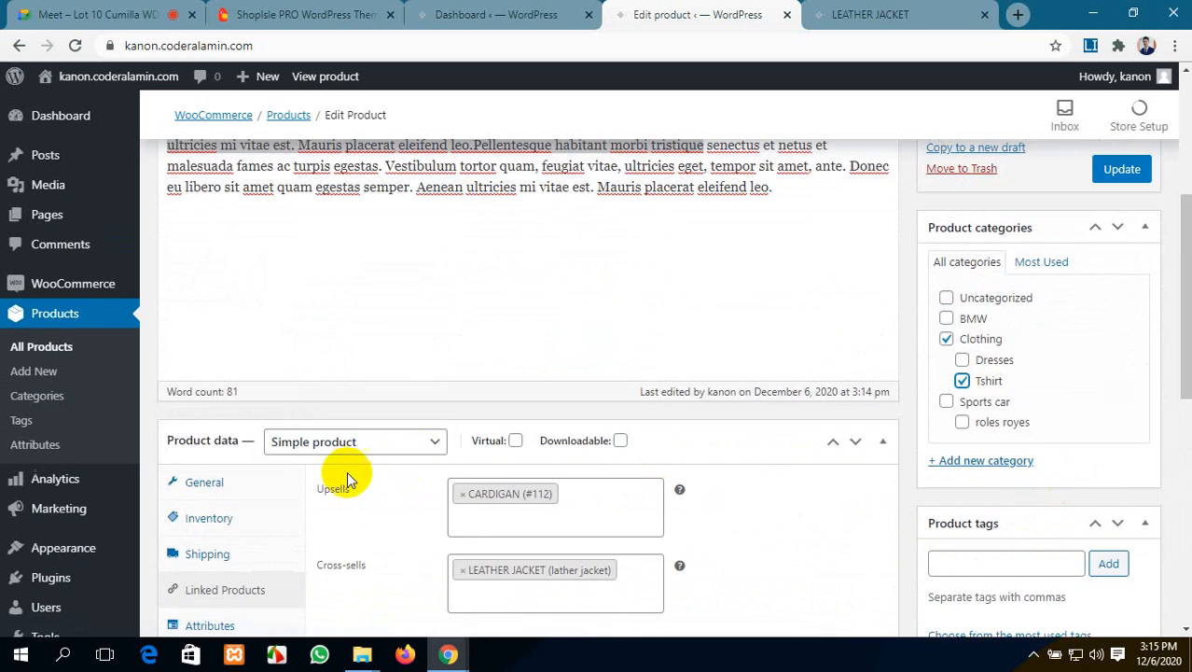
{"action": "scroll", "coordinate": [340, 470], "scroll_direction": "up", "scroll_amount": 4}
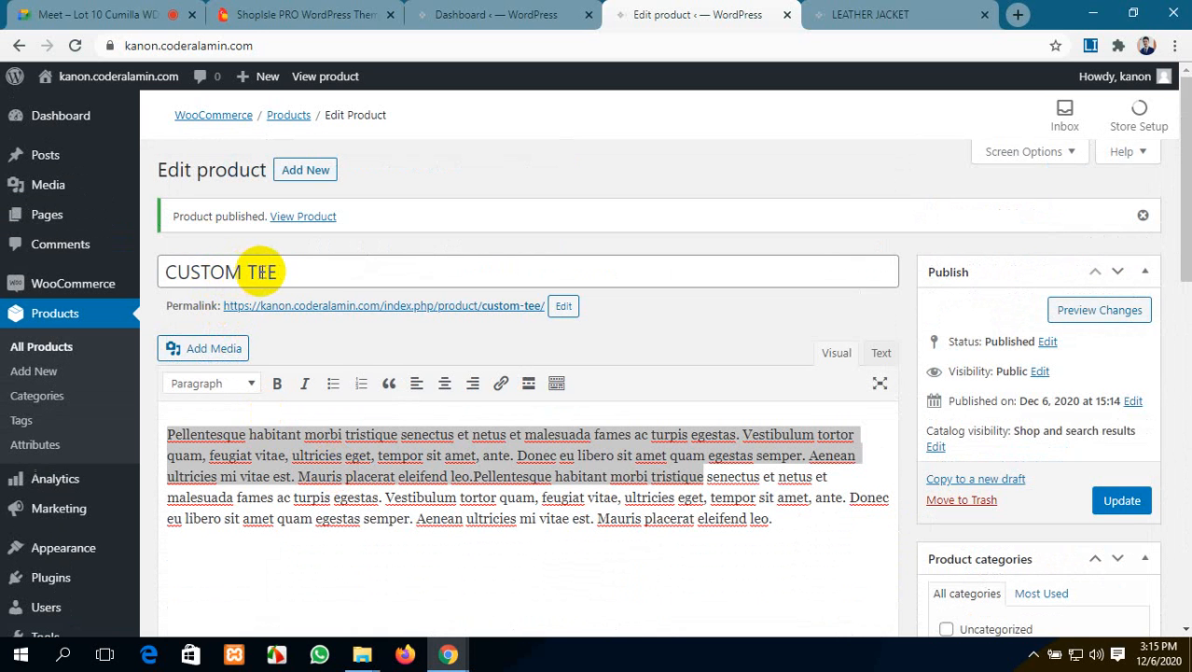
{"action": "left_click_drag", "start_coordinate": [278, 272], "coordinate": [252, 271]}
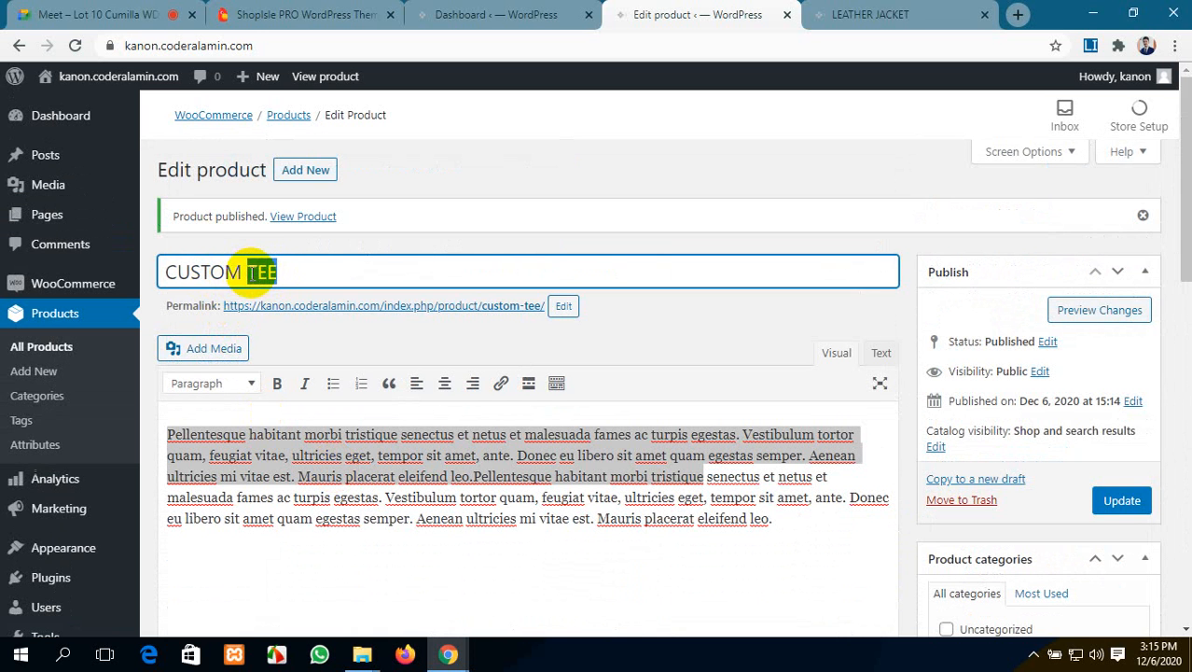
{"action": "scroll", "coordinate": [905, 602], "scroll_direction": "down", "scroll_amount": 4}
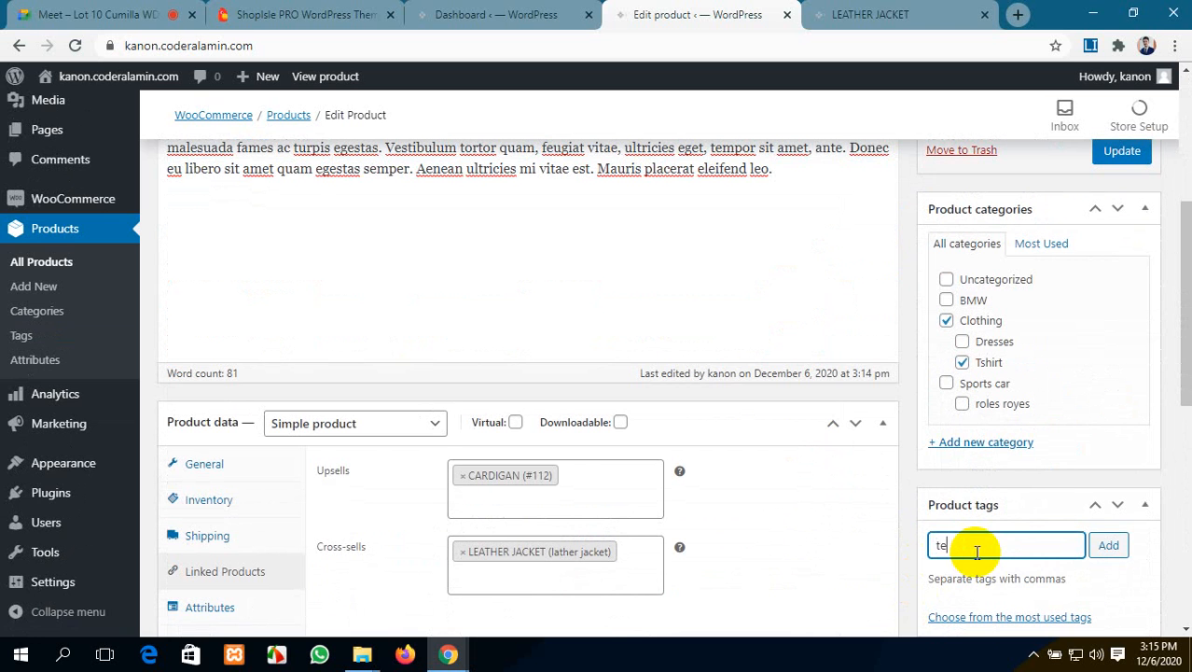
{"action": "key", "text": "Return"}
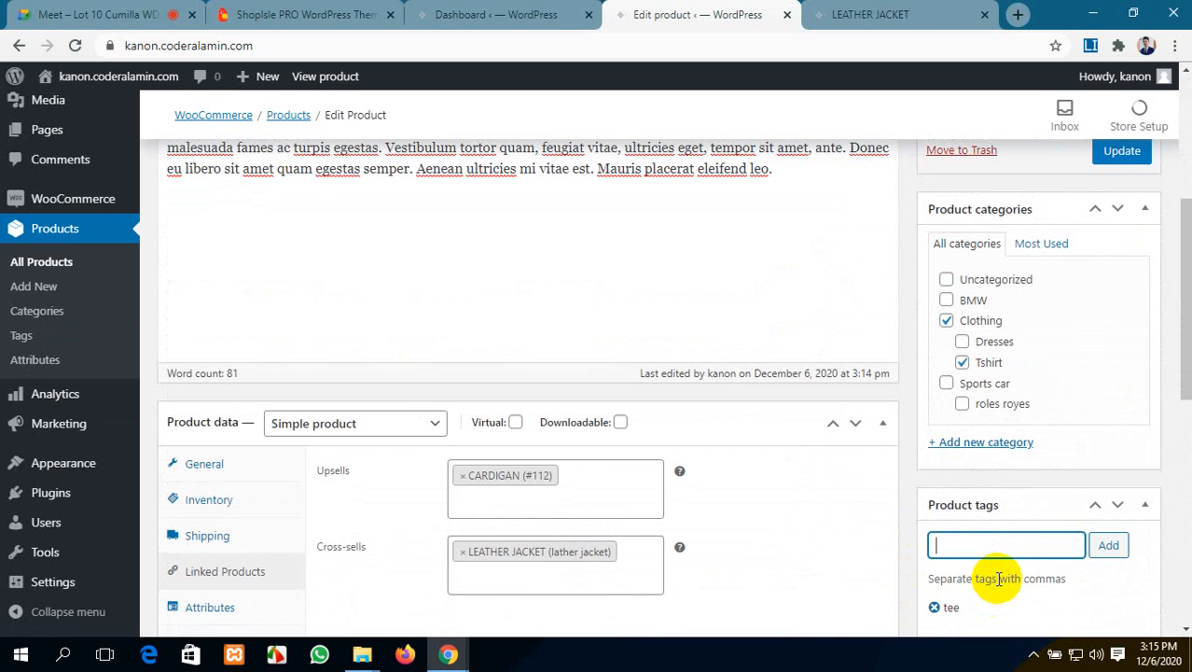
Step: Update the published CUSTOM TEE product to save its images, categories and tag
{"action": "left_click", "coordinate": [1120, 152]}
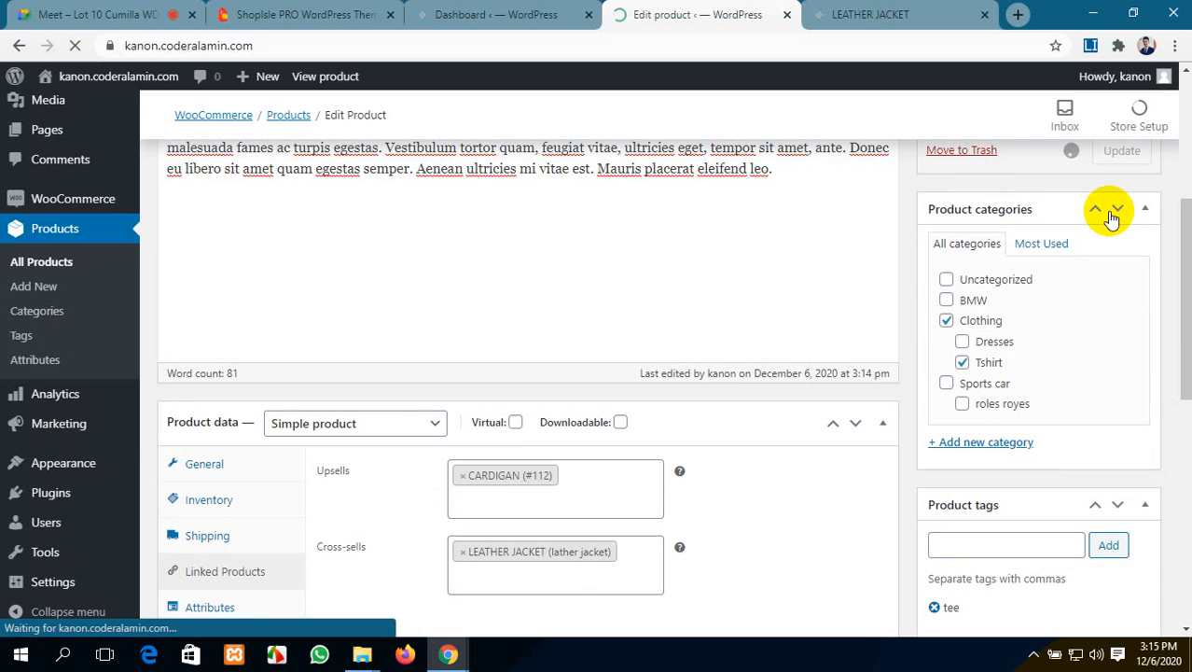
{"action": "scroll", "coordinate": [544, 329], "scroll_direction": "down", "scroll_amount": 4}
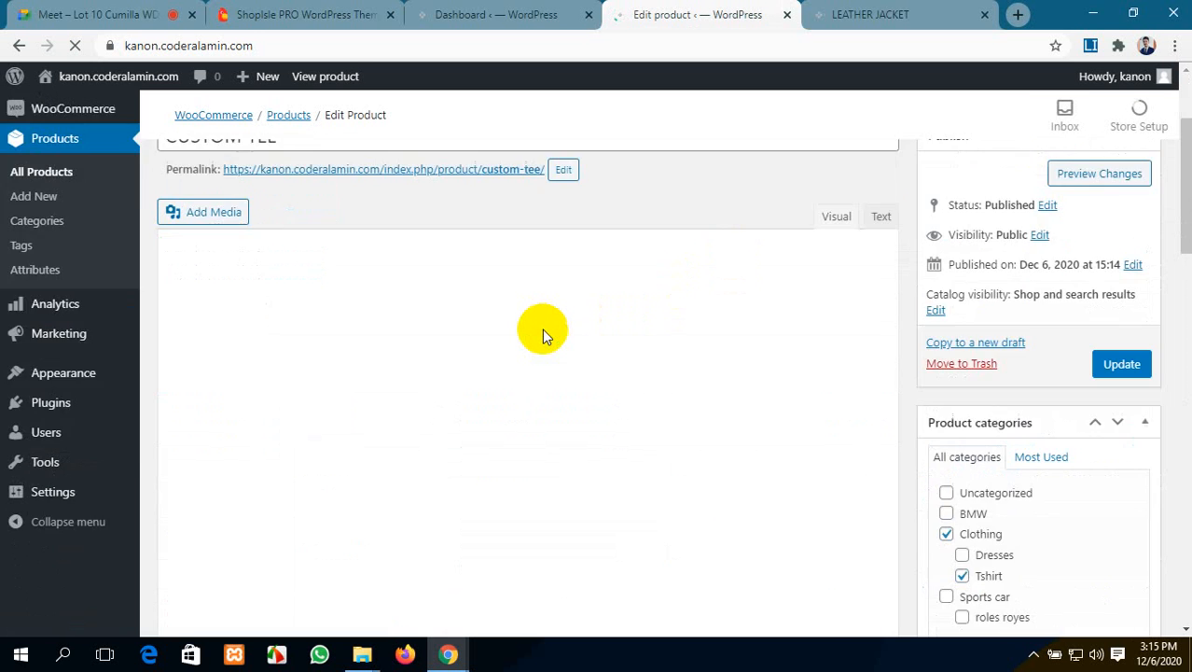
{"action": "scroll", "coordinate": [545, 329], "scroll_direction": "up", "scroll_amount": 2}
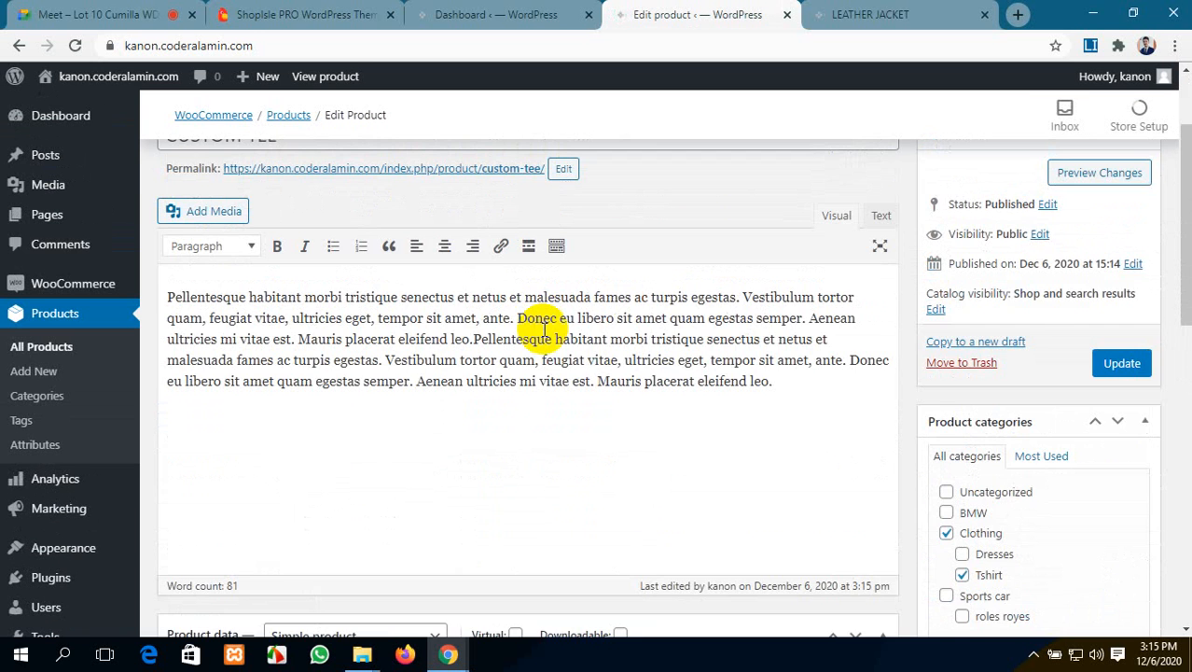
{"action": "scroll", "coordinate": [544, 329], "scroll_direction": "up", "scroll_amount": 2}
{"action": "scroll", "coordinate": [505, 284], "scroll_direction": "down", "scroll_amount": 2}
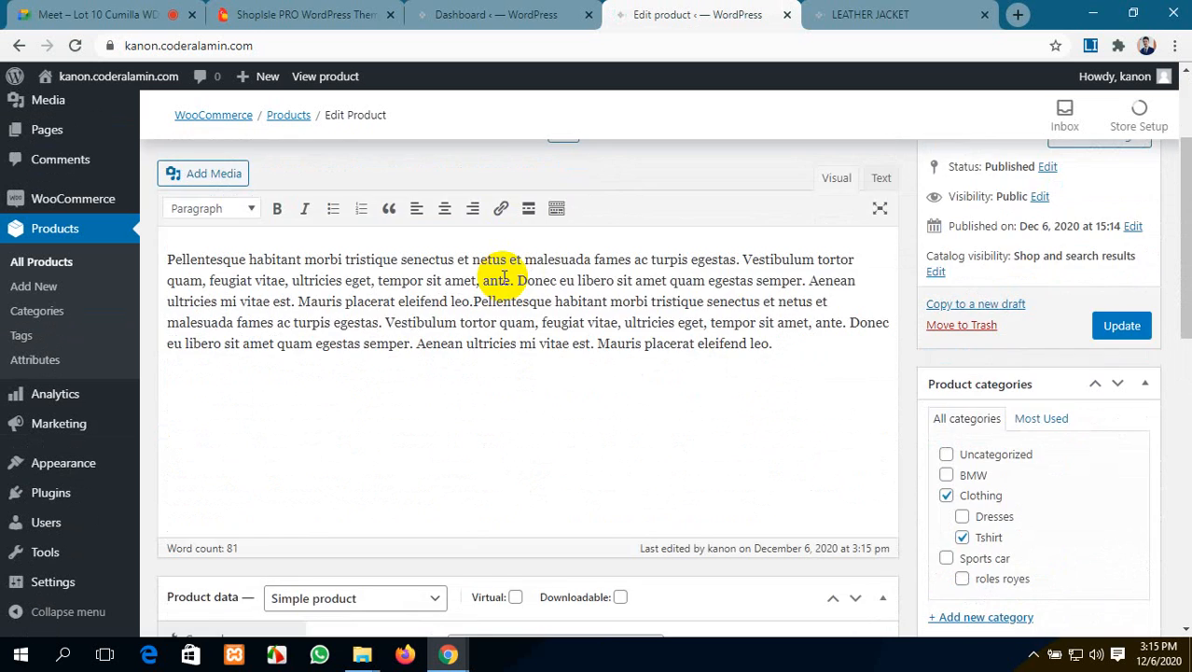
Step: Review the product's pricing, inventory, shipping and linked-product settings, along with its short description
{"action": "scroll", "coordinate": [504, 277], "scroll_direction": "down", "scroll_amount": 1}
{"action": "scroll", "coordinate": [430, 476], "scroll_direction": "down", "scroll_amount": 2}
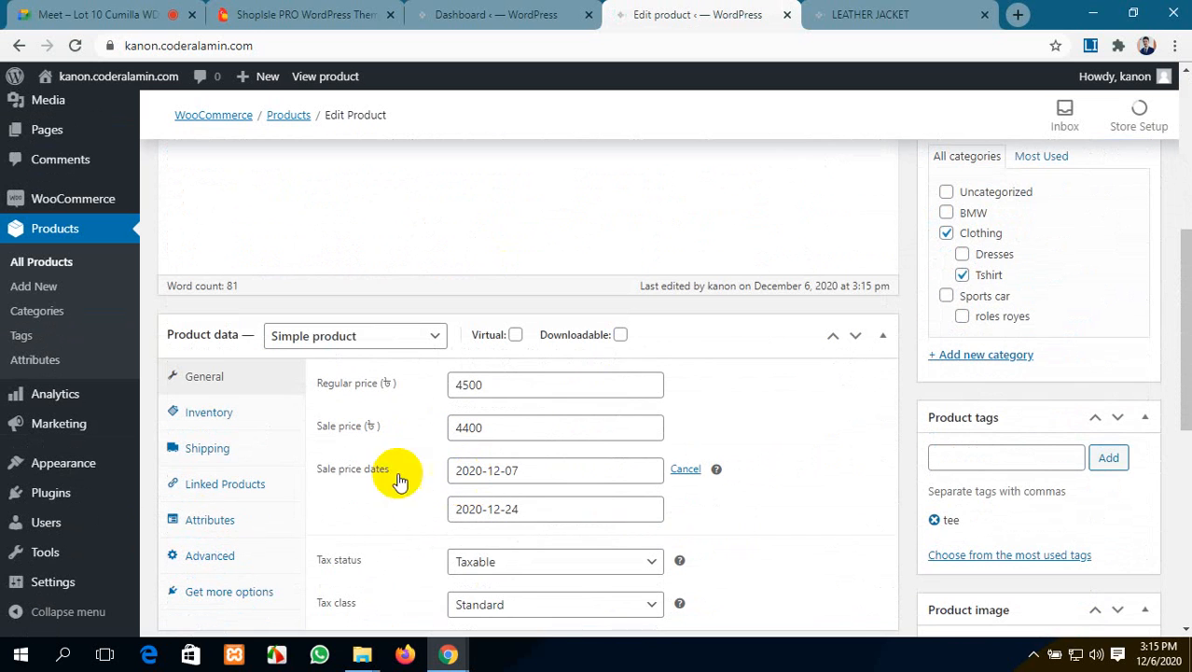
{"action": "left_click", "coordinate": [544, 384]}
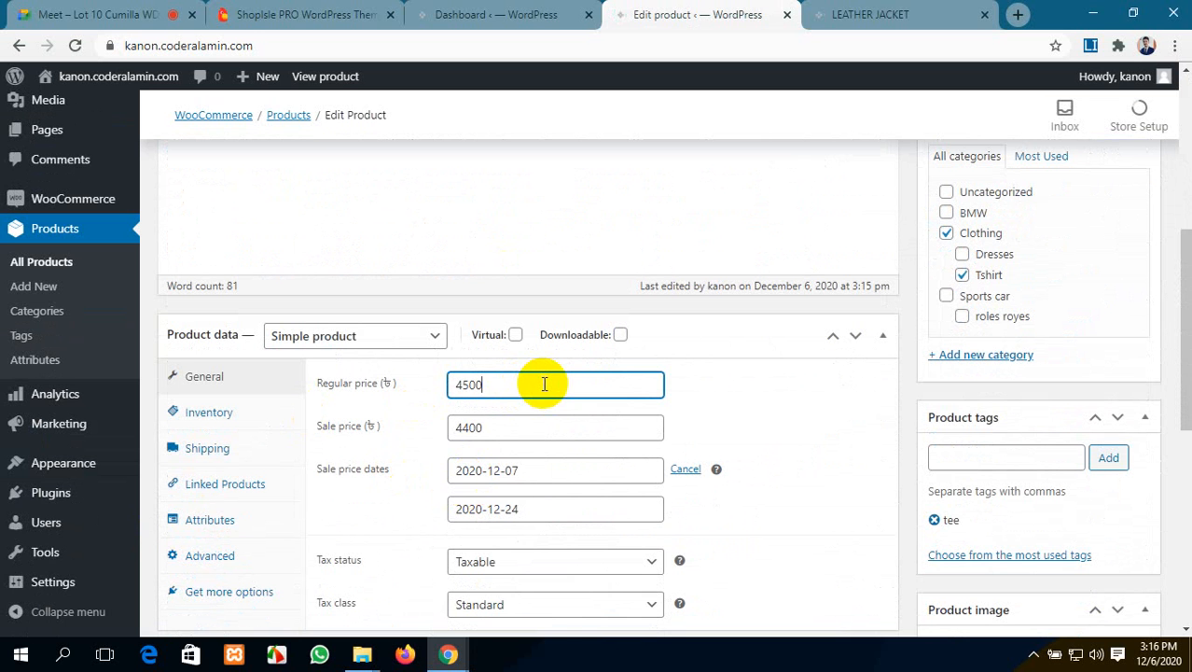
{"action": "scroll", "coordinate": [480, 485], "scroll_direction": "down", "scroll_amount": 1}
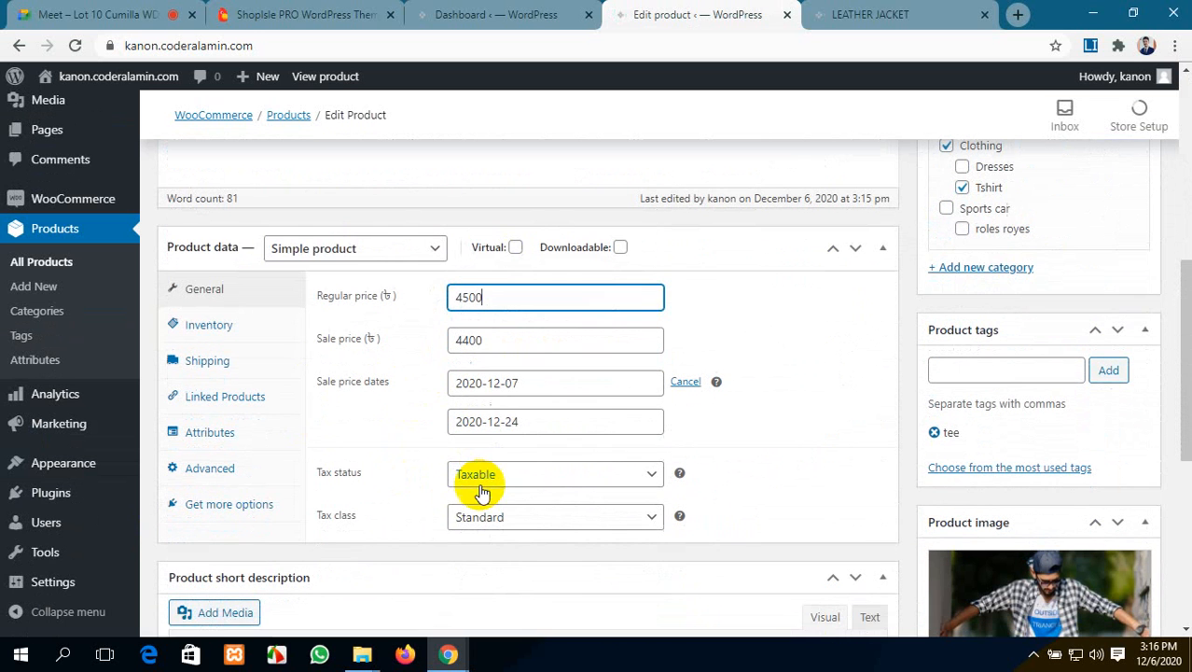
{"action": "left_click", "coordinate": [265, 331]}
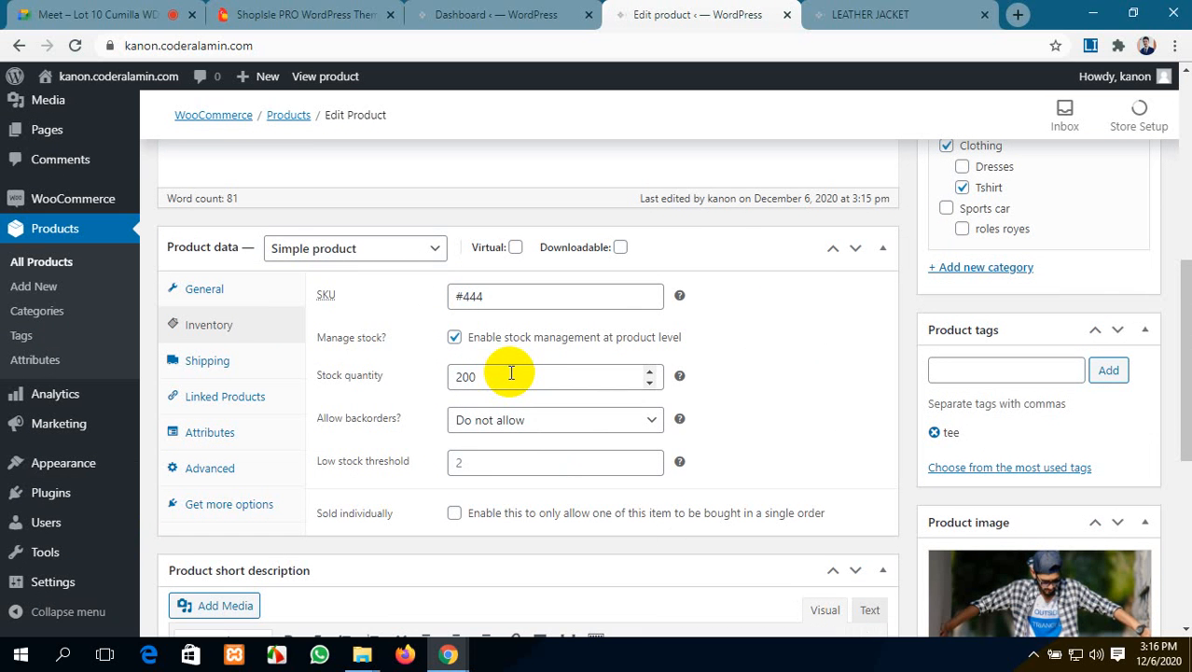
{"action": "left_click", "coordinate": [278, 377]}
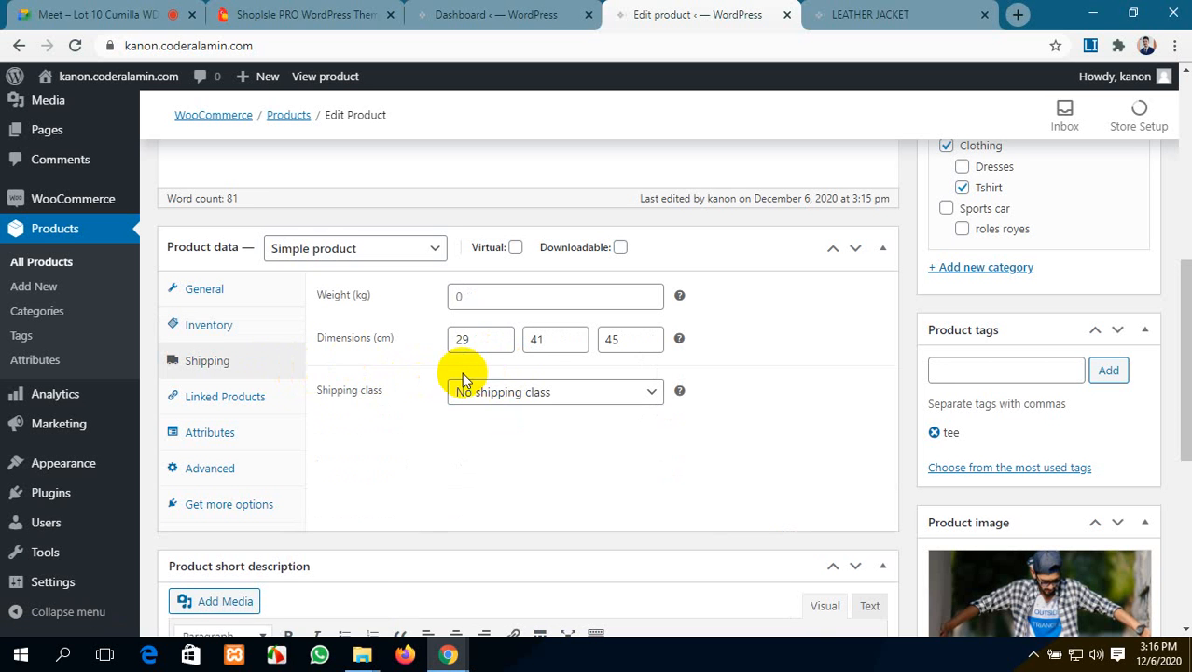
{"action": "left_click", "coordinate": [250, 399]}
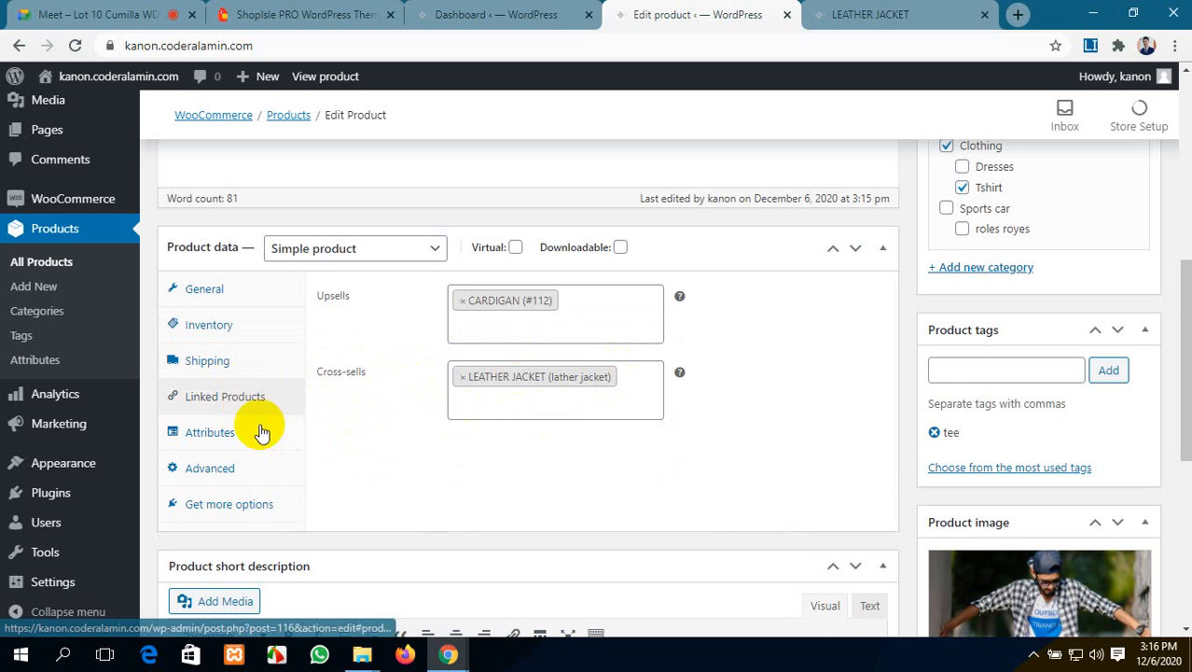
{"action": "scroll", "coordinate": [511, 467], "scroll_direction": "down", "scroll_amount": 4}
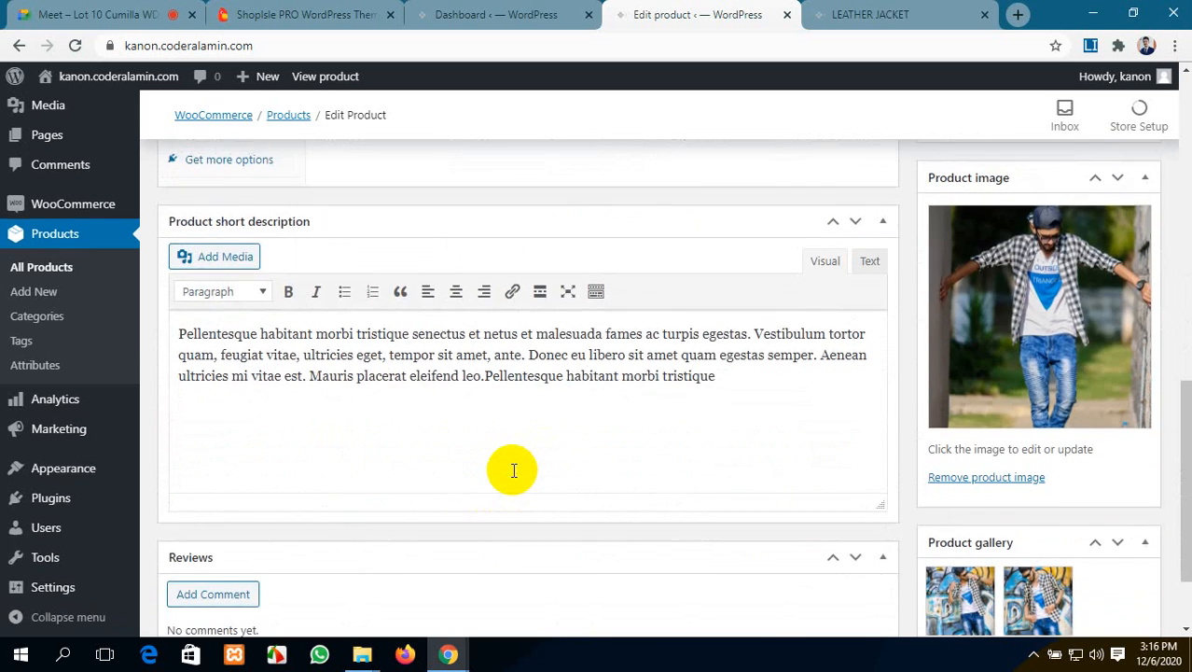
{"action": "scroll", "coordinate": [511, 469], "scroll_direction": "up", "scroll_amount": 8}
Step: Go to the storefront home page and open the CUSTOM TEE product from its product listing
{"action": "left_click", "coordinate": [903, 11]}
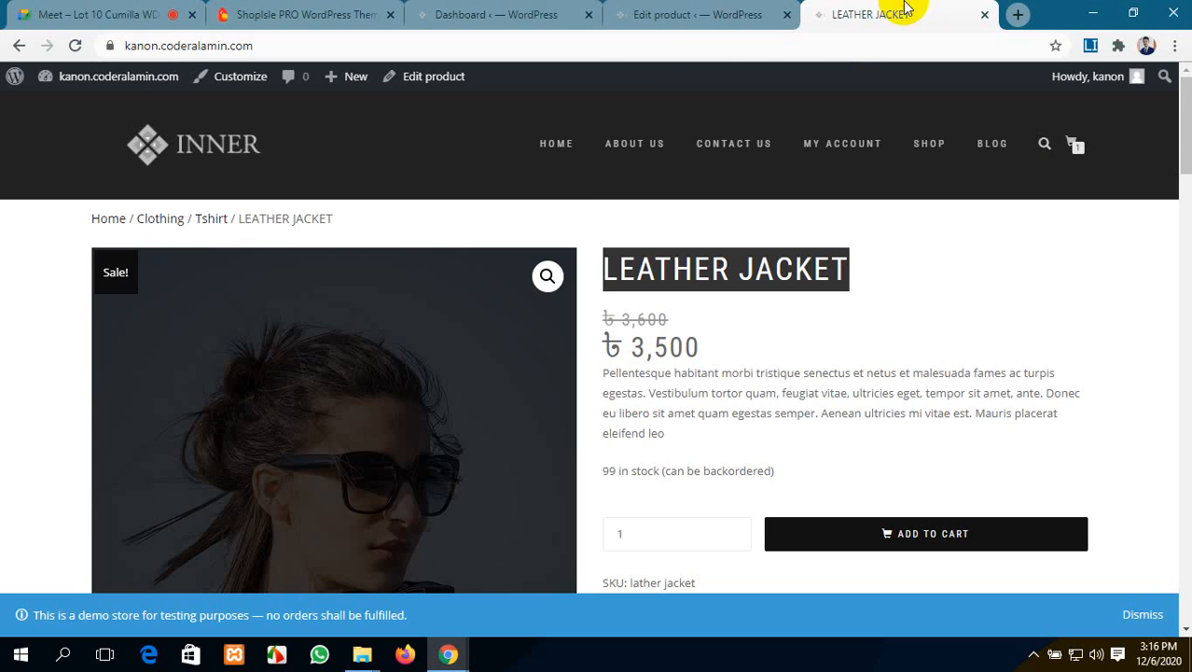
{"action": "left_click", "coordinate": [560, 144]}
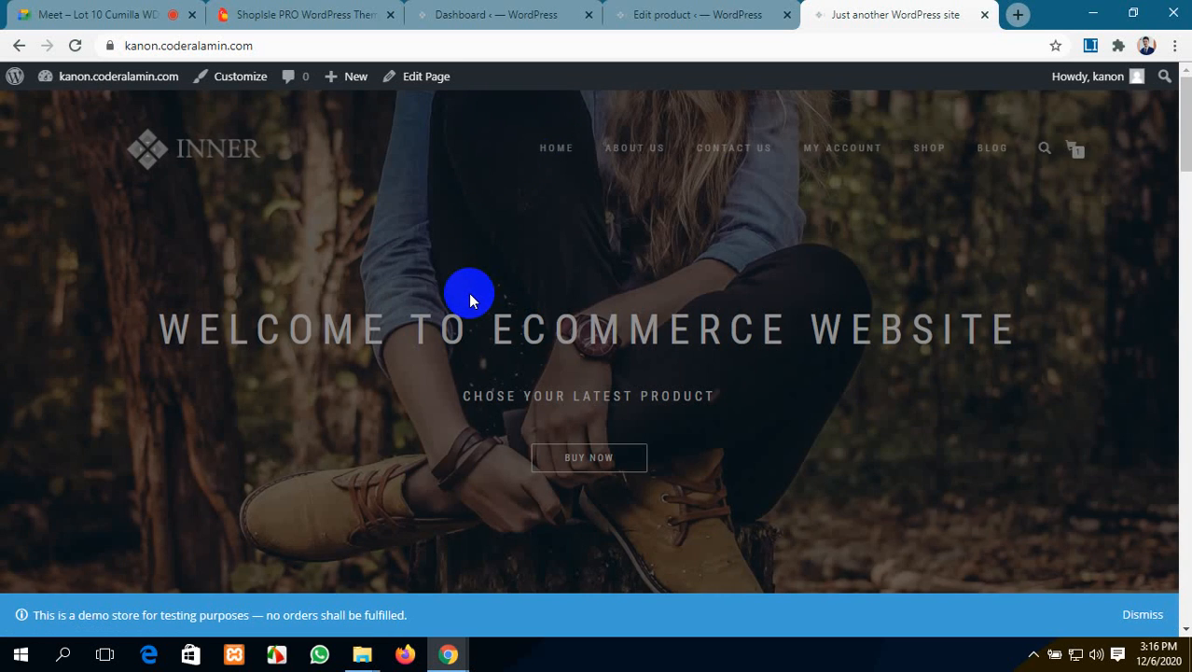
{"action": "scroll", "coordinate": [468, 293], "scroll_direction": "down", "scroll_amount": 4}
{"action": "scroll", "coordinate": [469, 299], "scroll_direction": "down", "scroll_amount": 6}
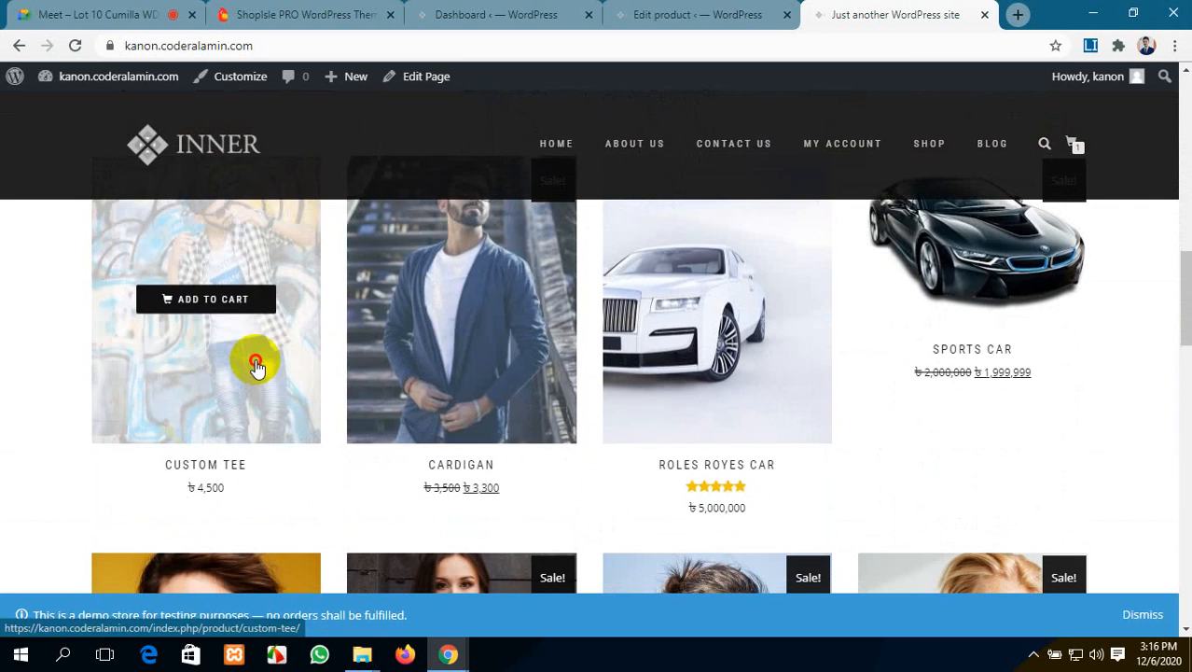
{"action": "left_click", "coordinate": [257, 366]}
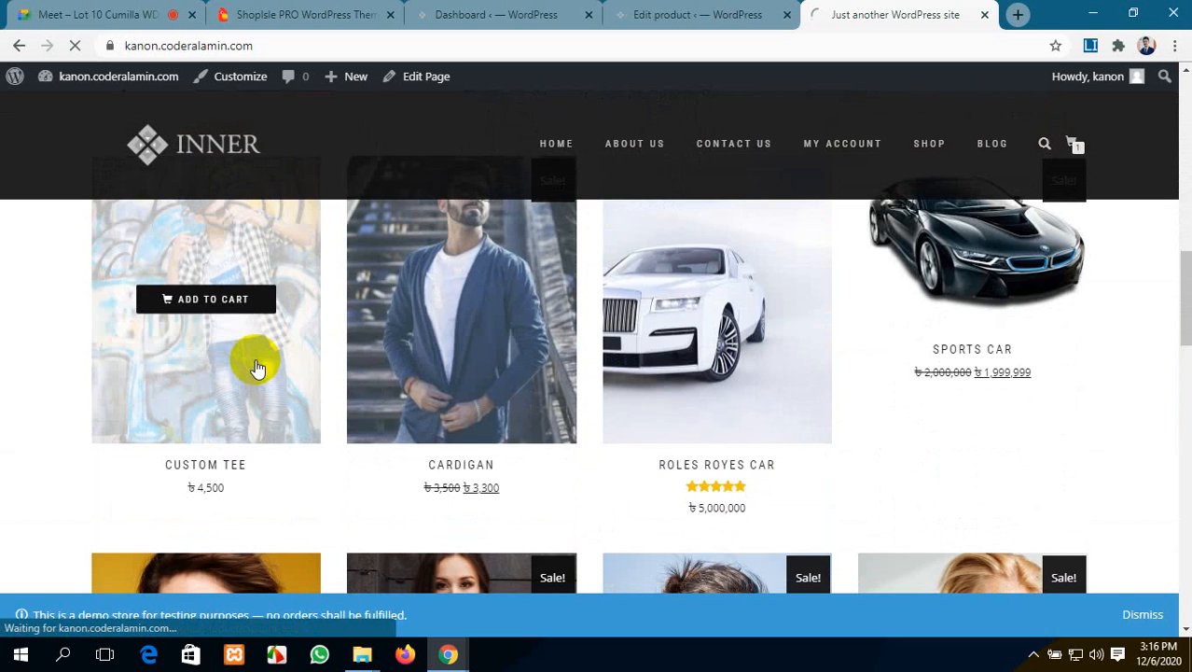
Step: Examine the upsell suggestions, related products and exclusive products on the CUSTOM TEE page
{"action": "scroll", "coordinate": [259, 368], "scroll_direction": "down", "scroll_amount": 3}
{"action": "scroll", "coordinate": [258, 367], "scroll_direction": "down", "scroll_amount": 8}
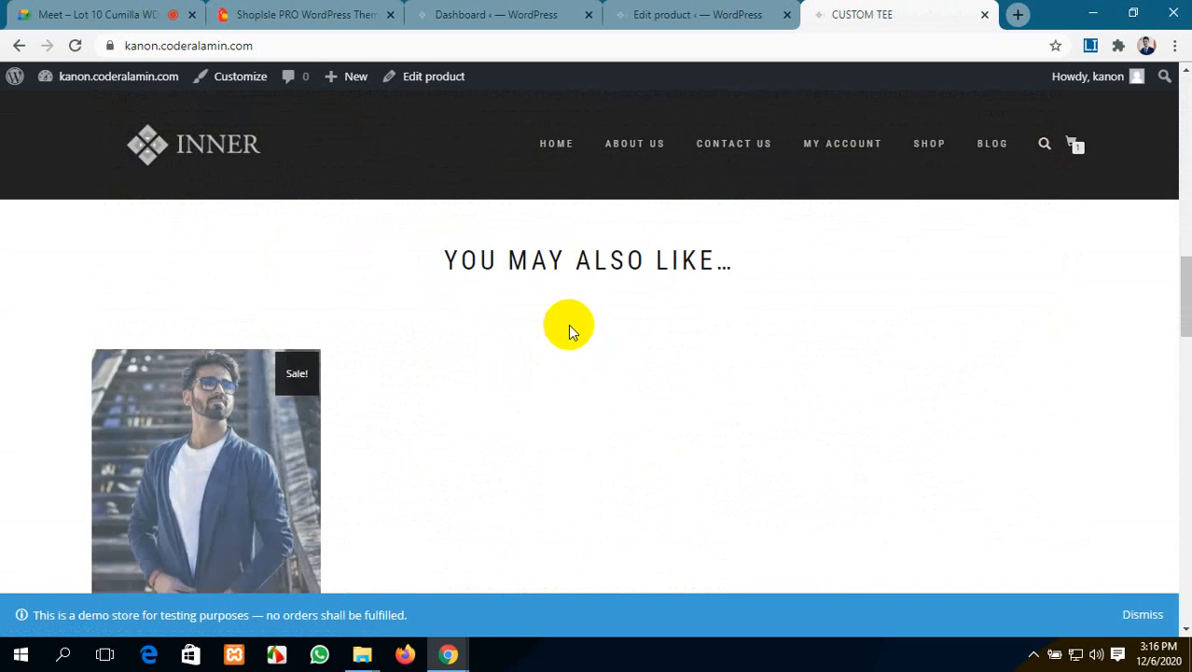
{"action": "scroll", "coordinate": [570, 323], "scroll_direction": "down", "scroll_amount": 5}
{"action": "scroll", "coordinate": [570, 324], "scroll_direction": "up", "scroll_amount": 2}
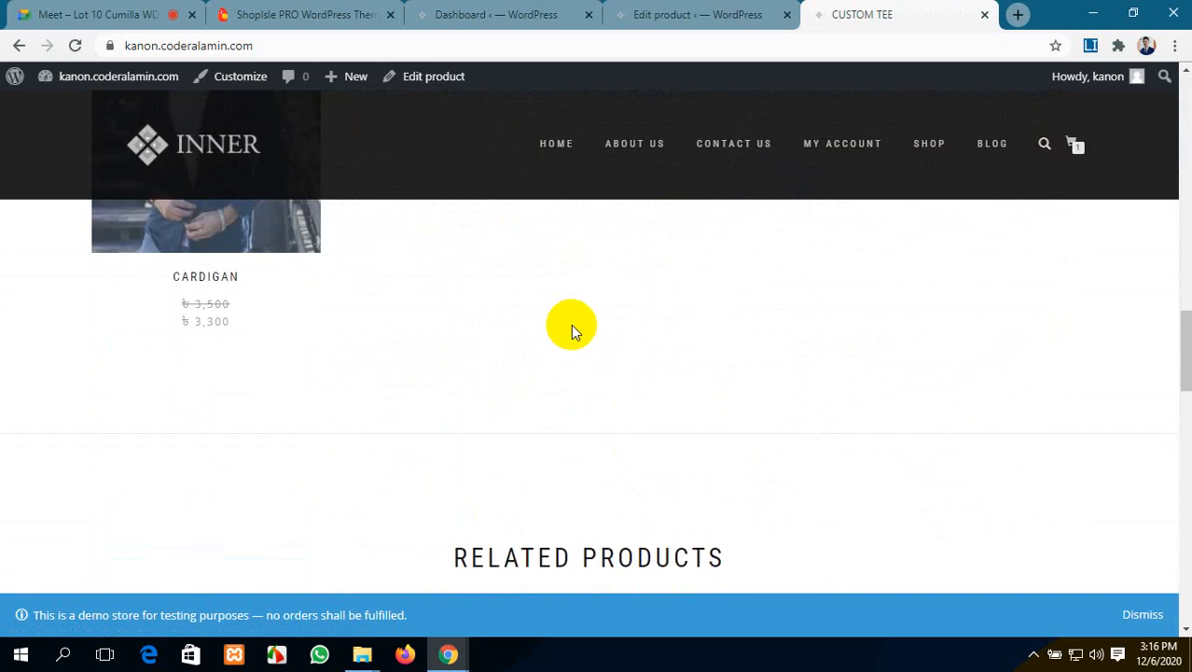
{"action": "scroll", "coordinate": [571, 323], "scroll_direction": "down", "scroll_amount": 6}
{"action": "scroll", "coordinate": [572, 328], "scroll_direction": "down", "scroll_amount": 4}
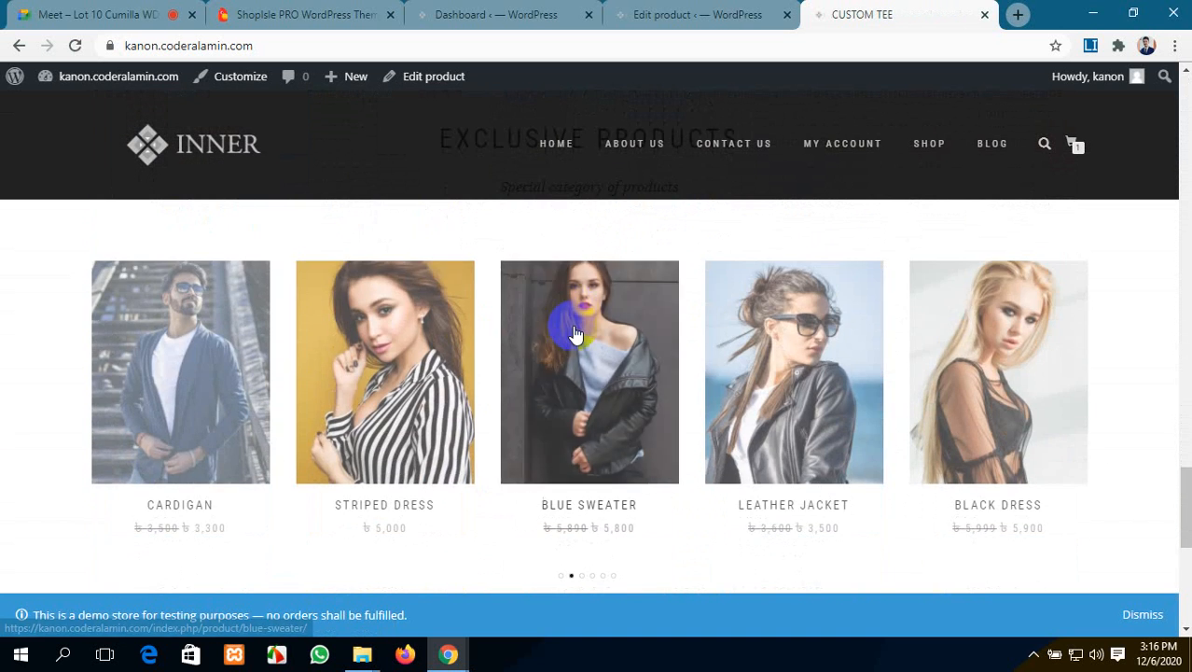
{"action": "scroll", "coordinate": [606, 351], "scroll_direction": "down", "scroll_amount": 5}
Step: Add one CUSTOM TEE to the cart and open the cart page
{"action": "scroll", "coordinate": [608, 353], "scroll_direction": "up", "scroll_amount": 15}
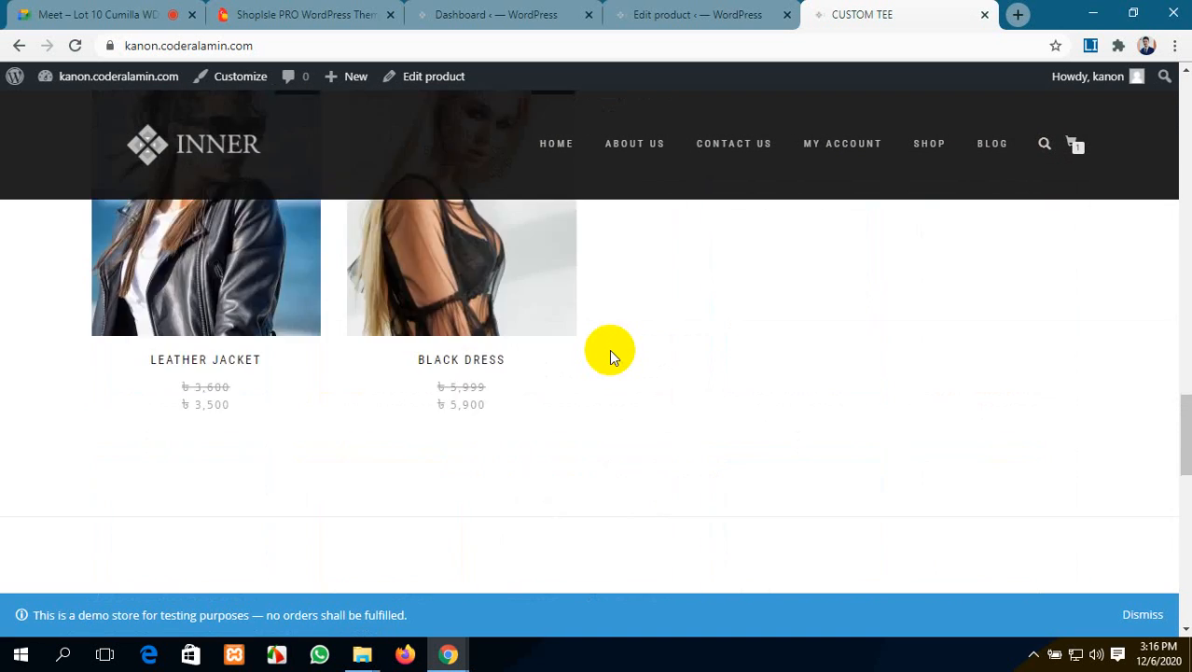
{"action": "scroll", "coordinate": [614, 350], "scroll_direction": "down", "scroll_amount": 1}
{"action": "scroll", "coordinate": [616, 352], "scroll_direction": "down", "scroll_amount": 1}
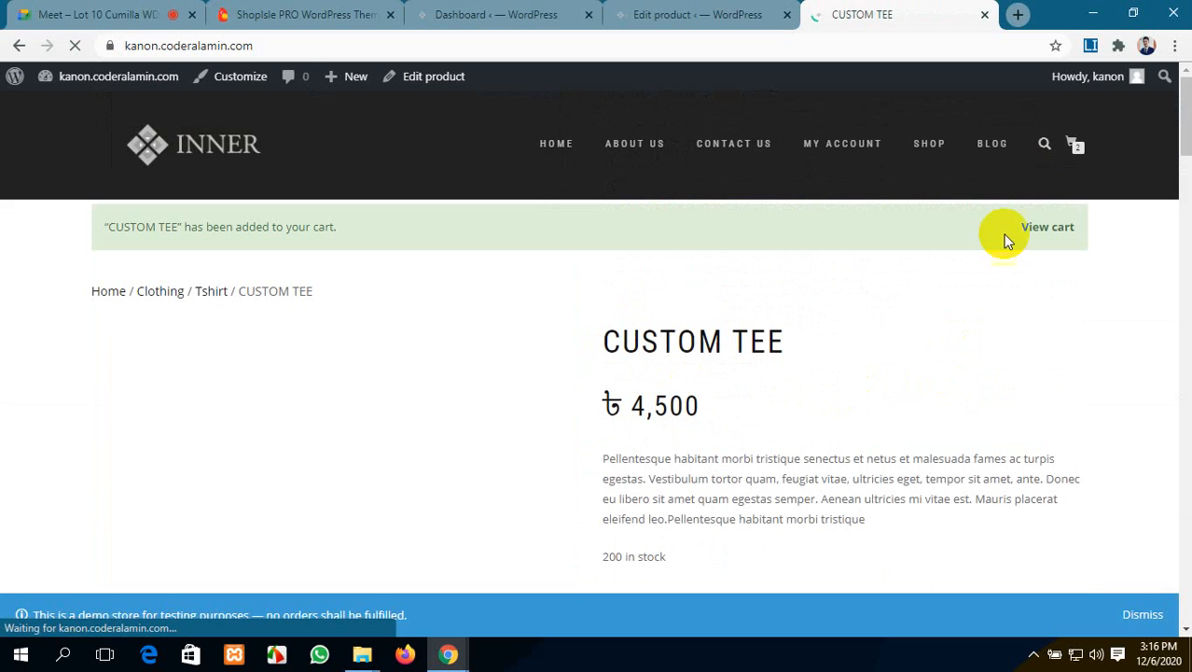
{"action": "left_click", "coordinate": [1076, 149]}
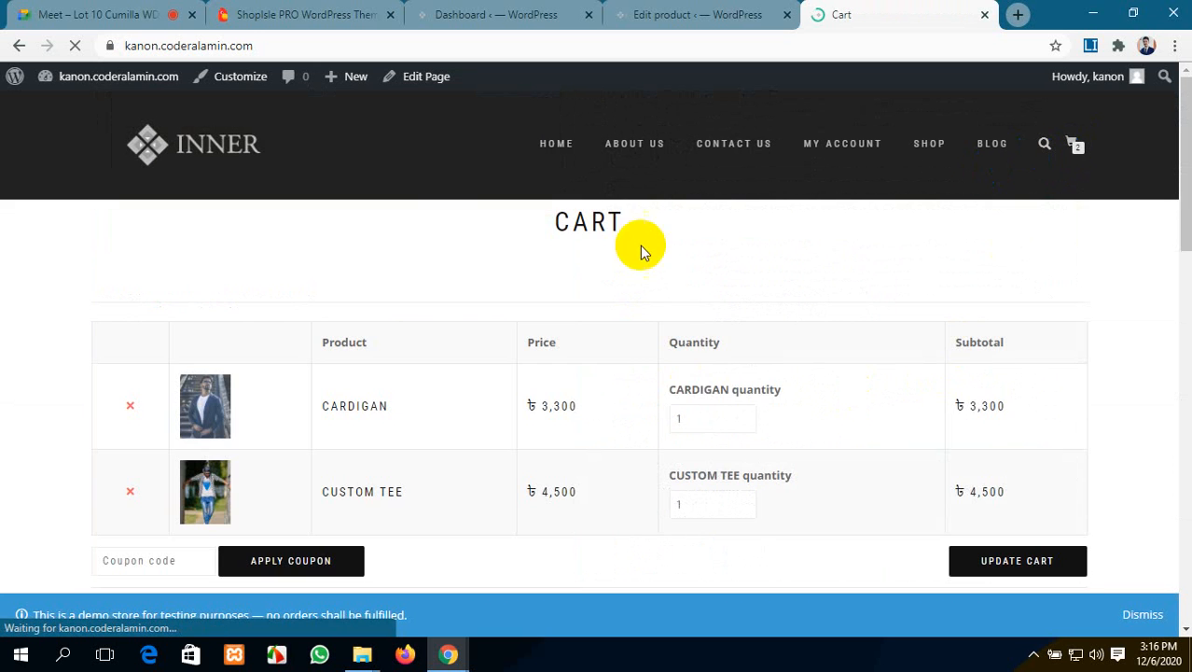
Step: Examine the cart's items, the cross-sell suggestions under "You may be interested in" and the cart totals
{"action": "scroll", "coordinate": [213, 473], "scroll_direction": "down", "scroll_amount": 4}
{"action": "scroll", "coordinate": [220, 476], "scroll_direction": "down", "scroll_amount": 1}
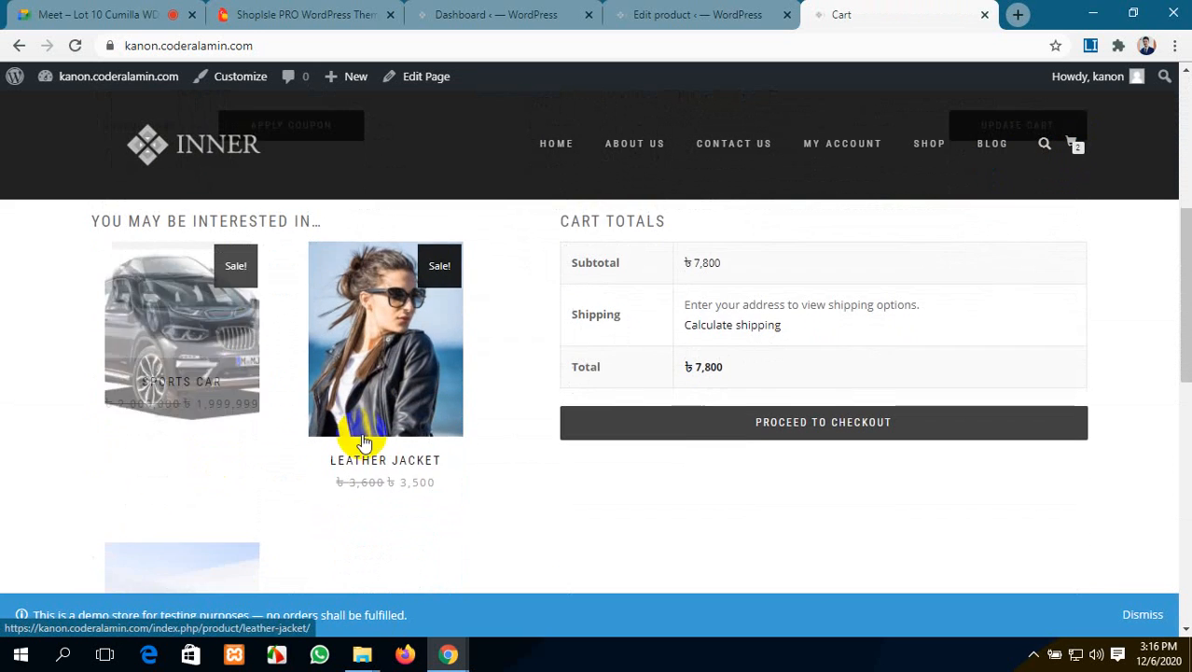
{"action": "scroll", "coordinate": [237, 405], "scroll_direction": "down", "scroll_amount": 2}
{"action": "scroll", "coordinate": [187, 472], "scroll_direction": "up", "scroll_amount": 6}
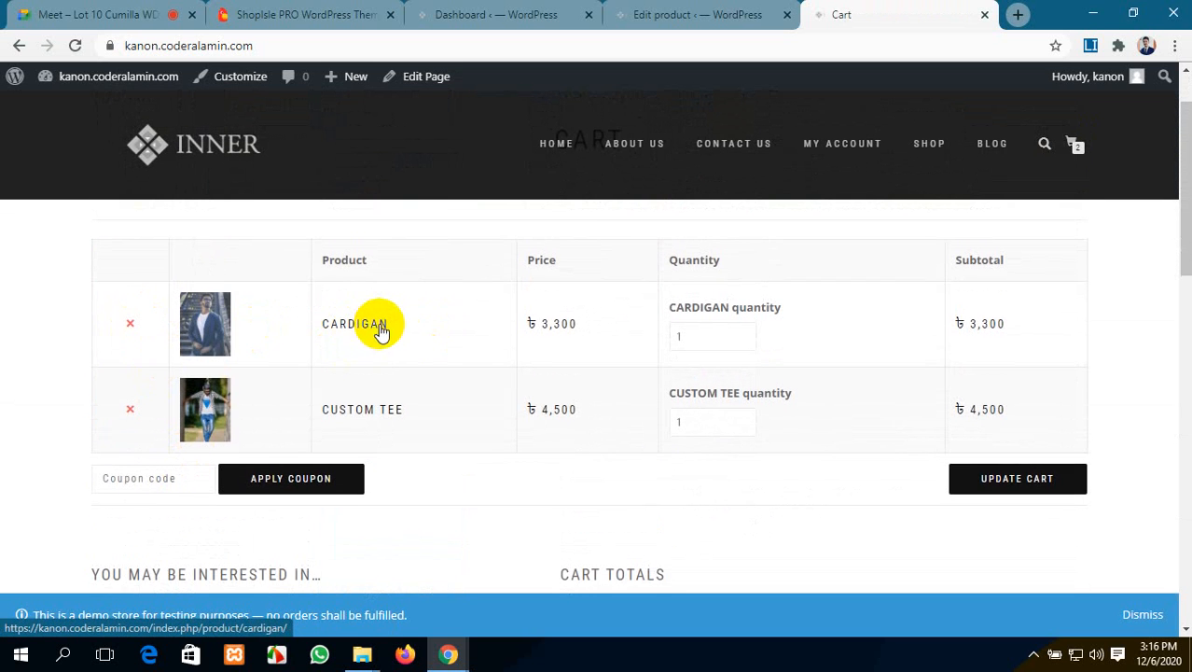
{"action": "scroll", "coordinate": [444, 330], "scroll_direction": "down", "scroll_amount": 1}
{"action": "scroll", "coordinate": [415, 331], "scroll_direction": "down", "scroll_amount": 4}
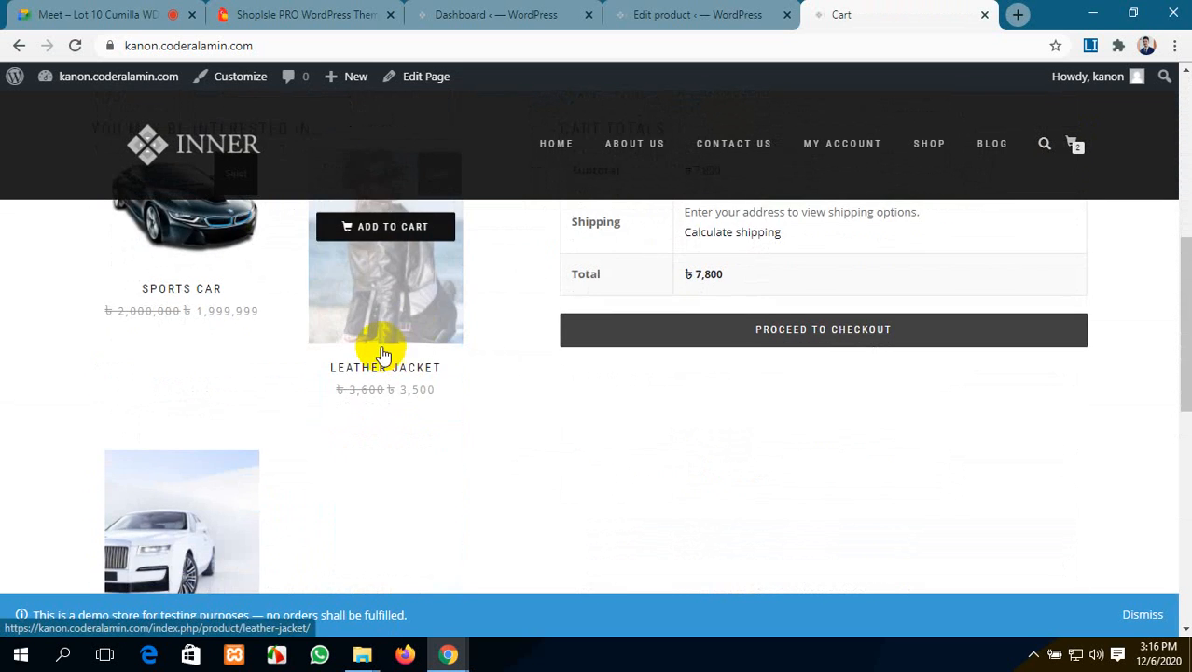
{"action": "scroll", "coordinate": [389, 338], "scroll_direction": "up", "scroll_amount": 2}
{"action": "scroll", "coordinate": [438, 405], "scroll_direction": "up", "scroll_amount": 1}
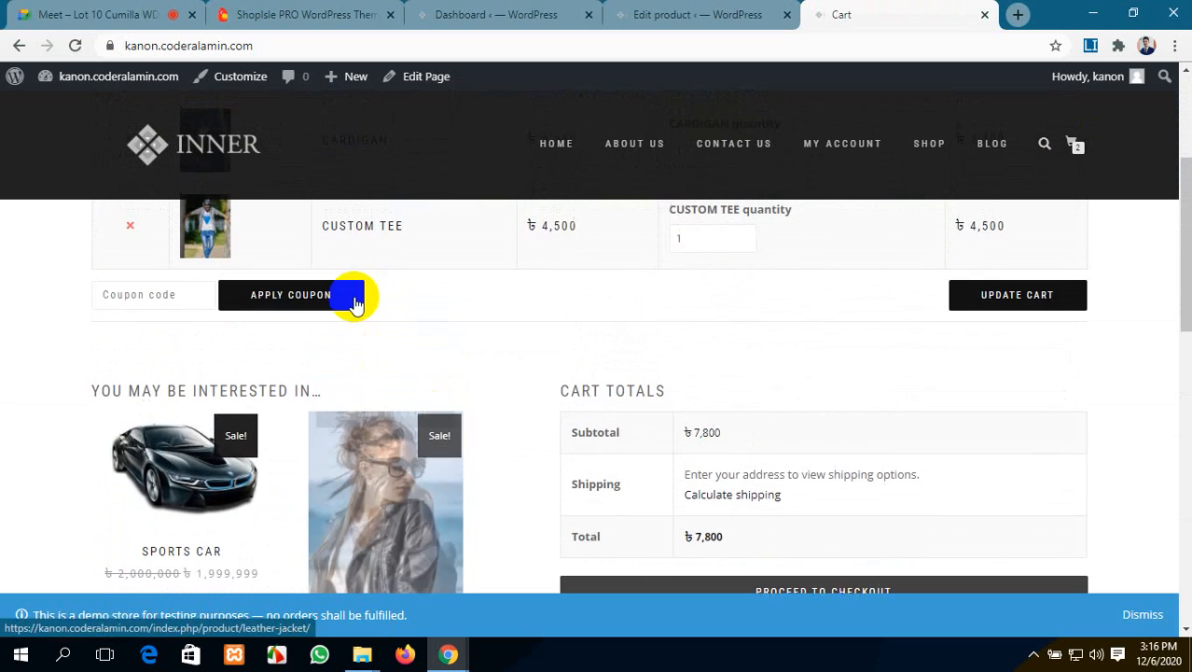
{"action": "scroll", "coordinate": [719, 353], "scroll_direction": "down", "scroll_amount": 2}
{"action": "scroll", "coordinate": [720, 353], "scroll_direction": "up", "scroll_amount": 3}
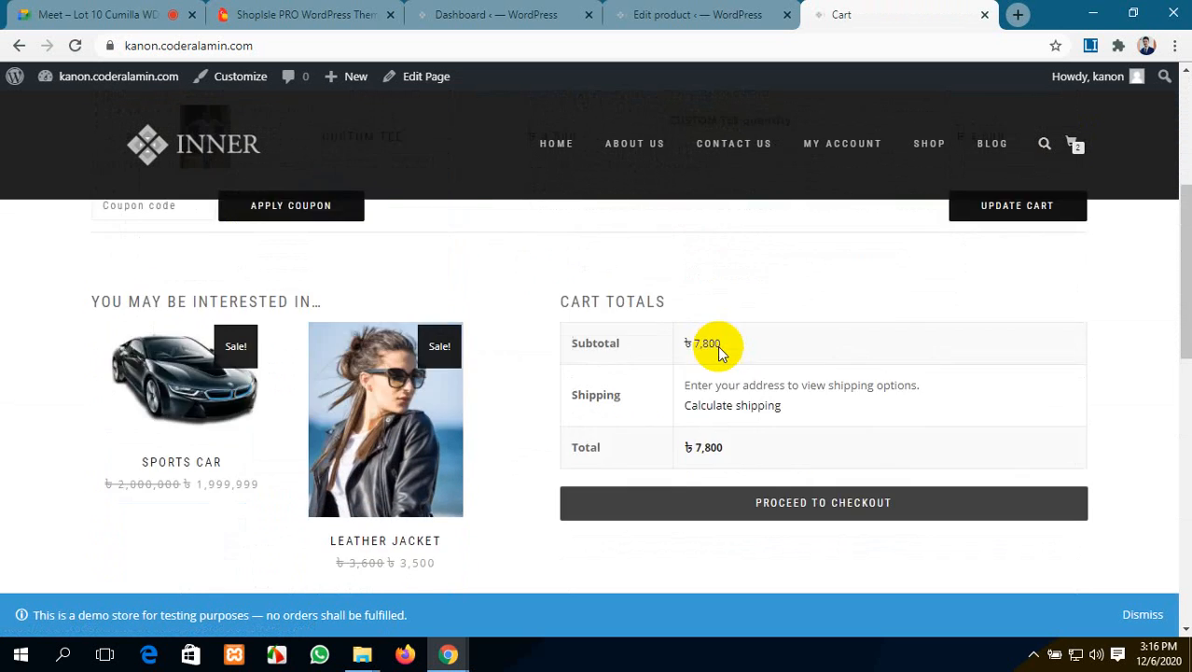
{"action": "scroll", "coordinate": [717, 345], "scroll_direction": "up", "scroll_amount": 1}
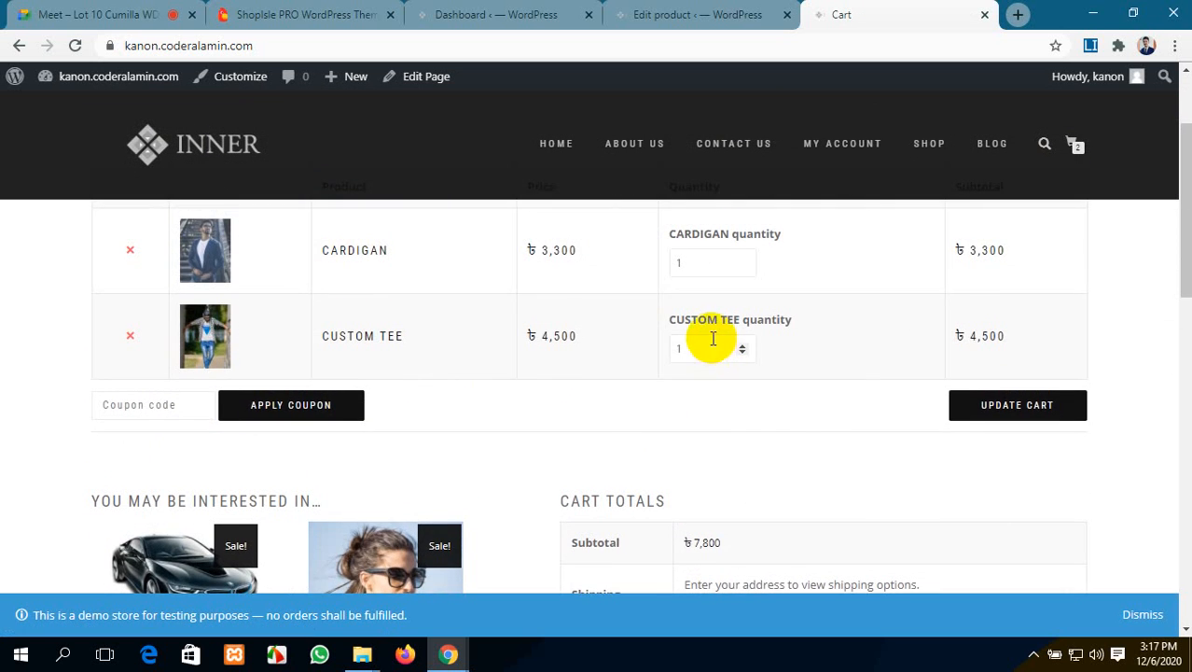
{"action": "scroll", "coordinate": [716, 340], "scroll_direction": "up", "scroll_amount": 2}
{"action": "scroll", "coordinate": [714, 338], "scroll_direction": "down", "scroll_amount": 5}
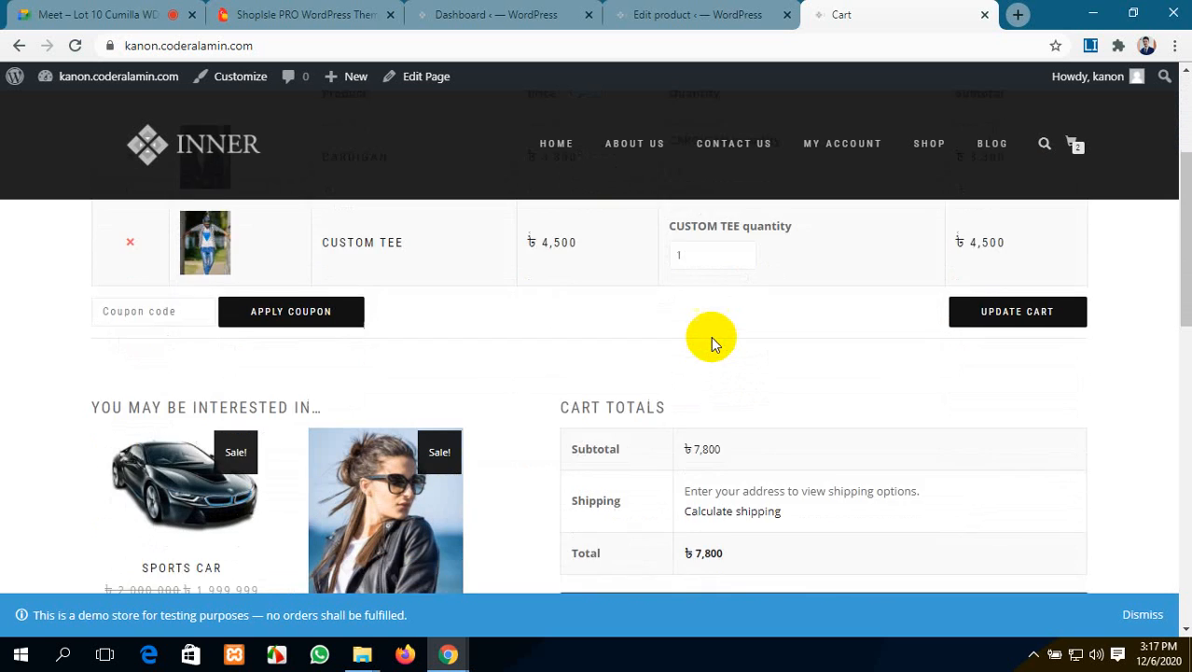
{"action": "scroll", "coordinate": [713, 346], "scroll_direction": "down", "scroll_amount": 1}
{"action": "scroll", "coordinate": [713, 341], "scroll_direction": "down", "scroll_amount": 2}
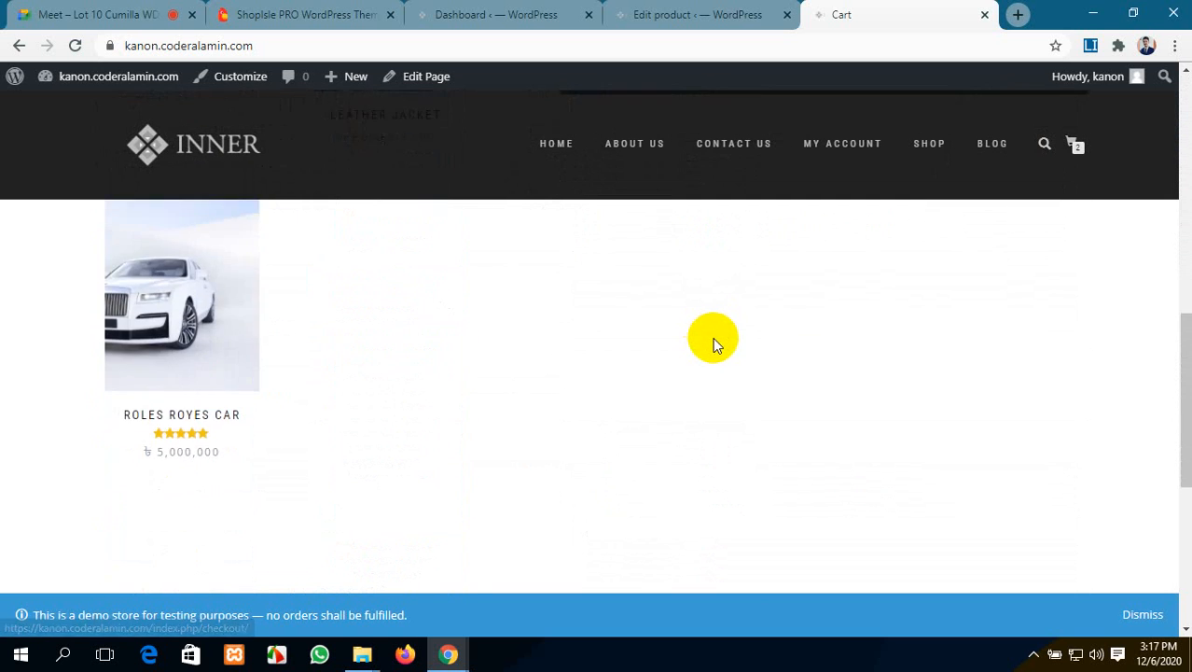
{"action": "scroll", "coordinate": [713, 339], "scroll_direction": "up", "scroll_amount": 5}
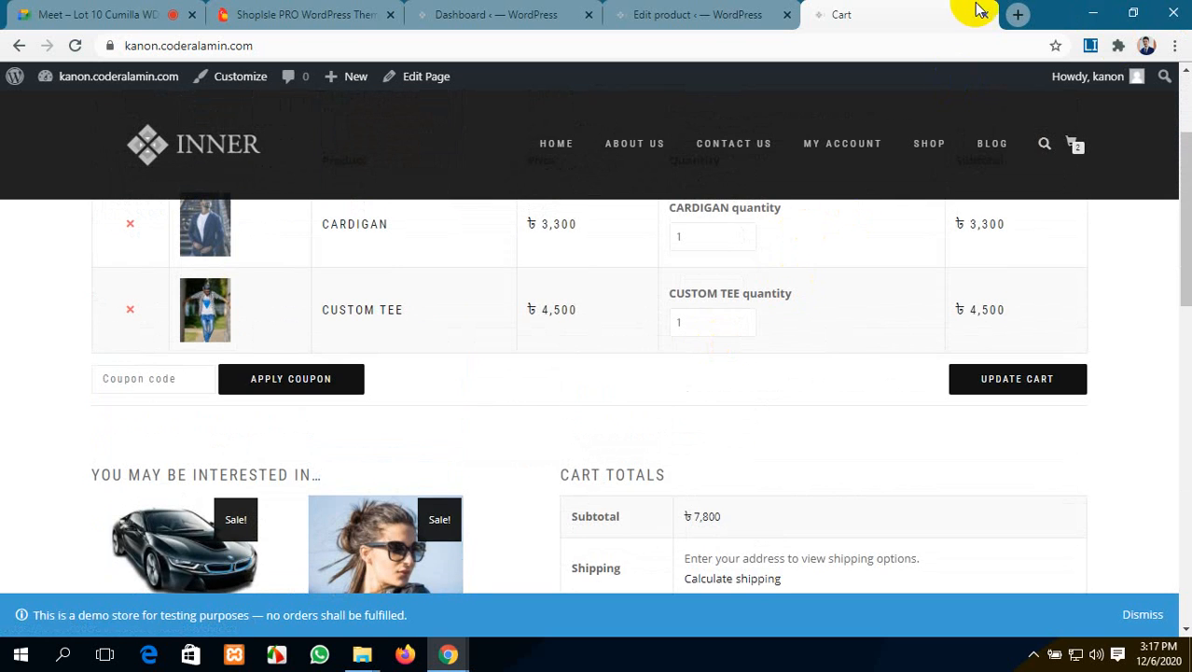
Step: Close the cart page and open the storefront from the WordPress dashboard in a new tab placed last
{"action": "left_click", "coordinate": [985, 15]}
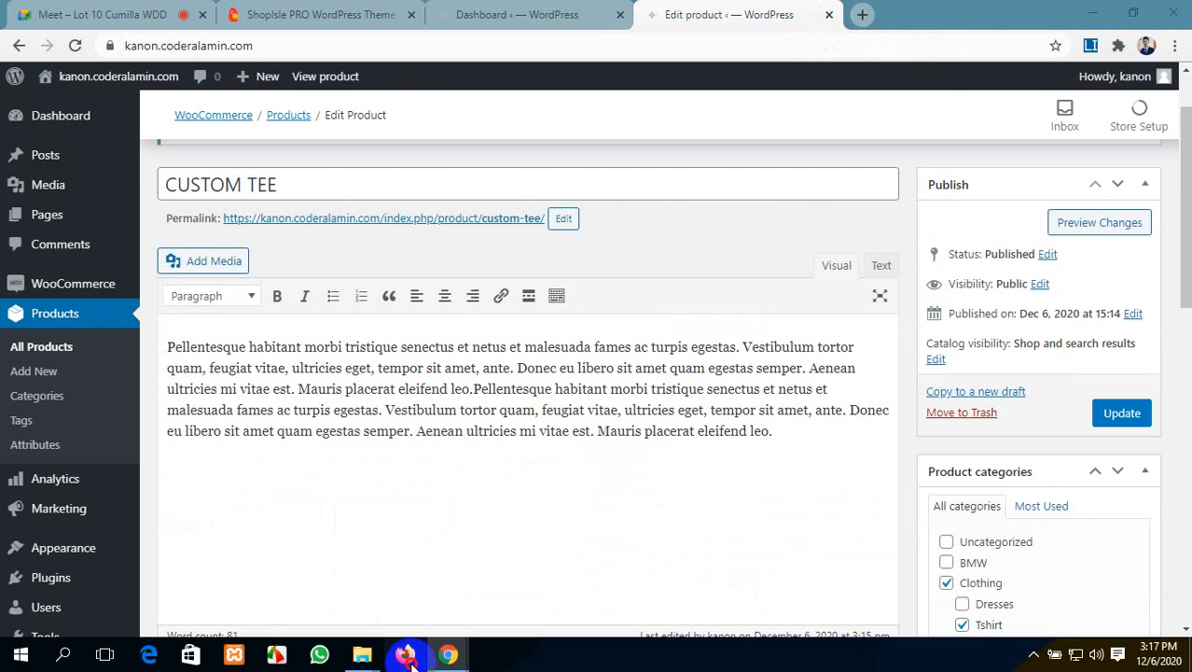
{"action": "left_click", "coordinate": [504, 15]}
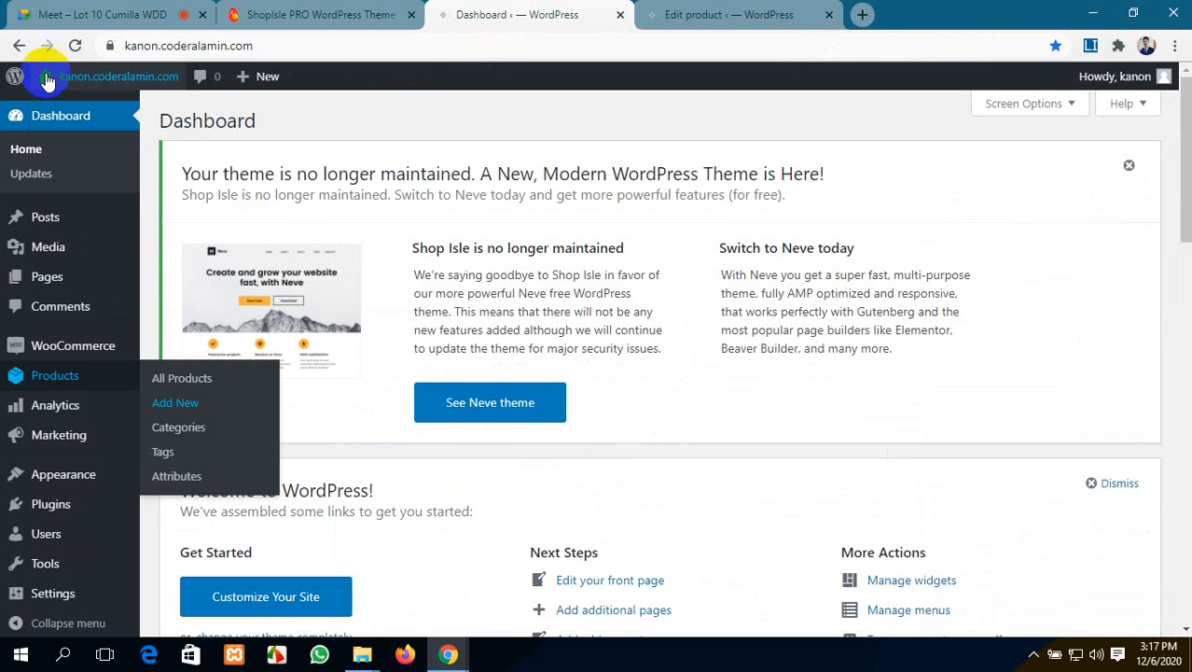
{"action": "middle_click", "coordinate": [57, 111]}
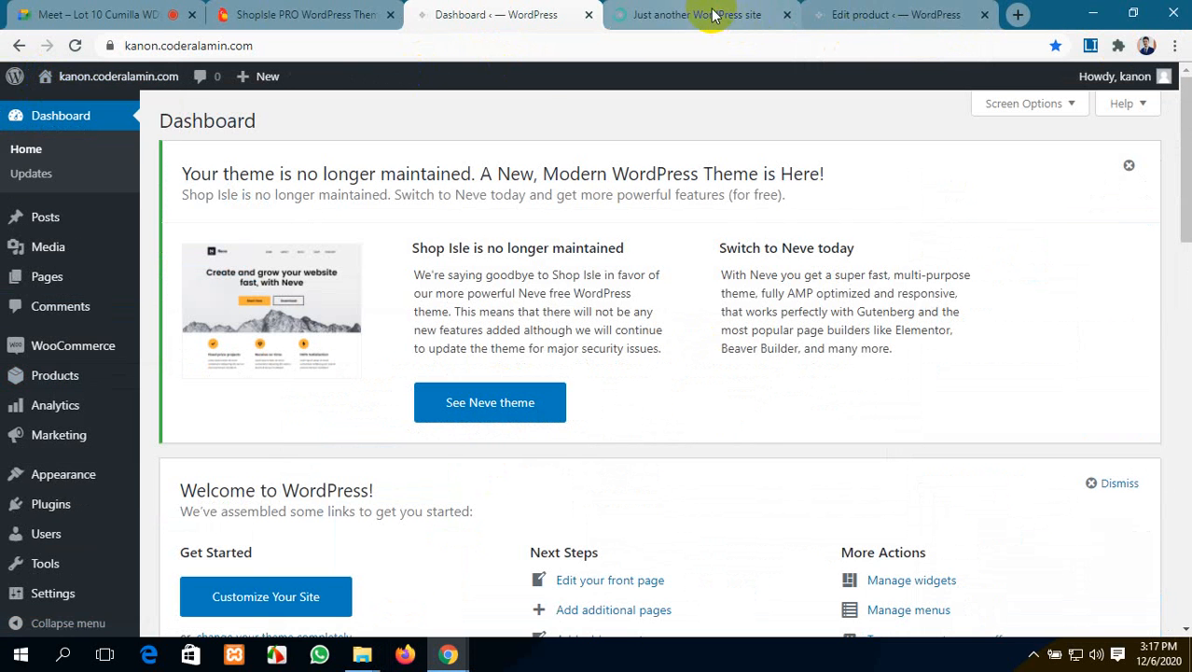
{"action": "left_click_drag", "start_coordinate": [727, 10], "coordinate": [894, 26]}
Step: Copy the storefront's address and open kanon.coderalamin.com in Firefox
{"action": "left_click", "coordinate": [266, 46]}
{"action": "key", "text": "ctrl+c"}
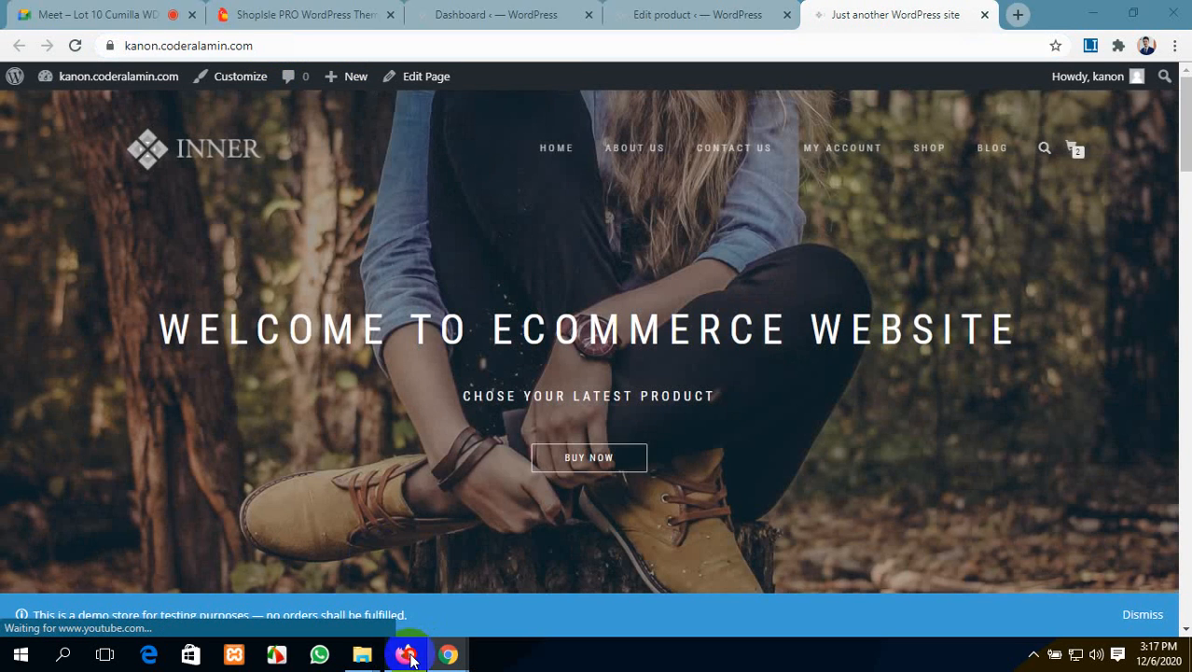
{"action": "left_click", "coordinate": [404, 654]}
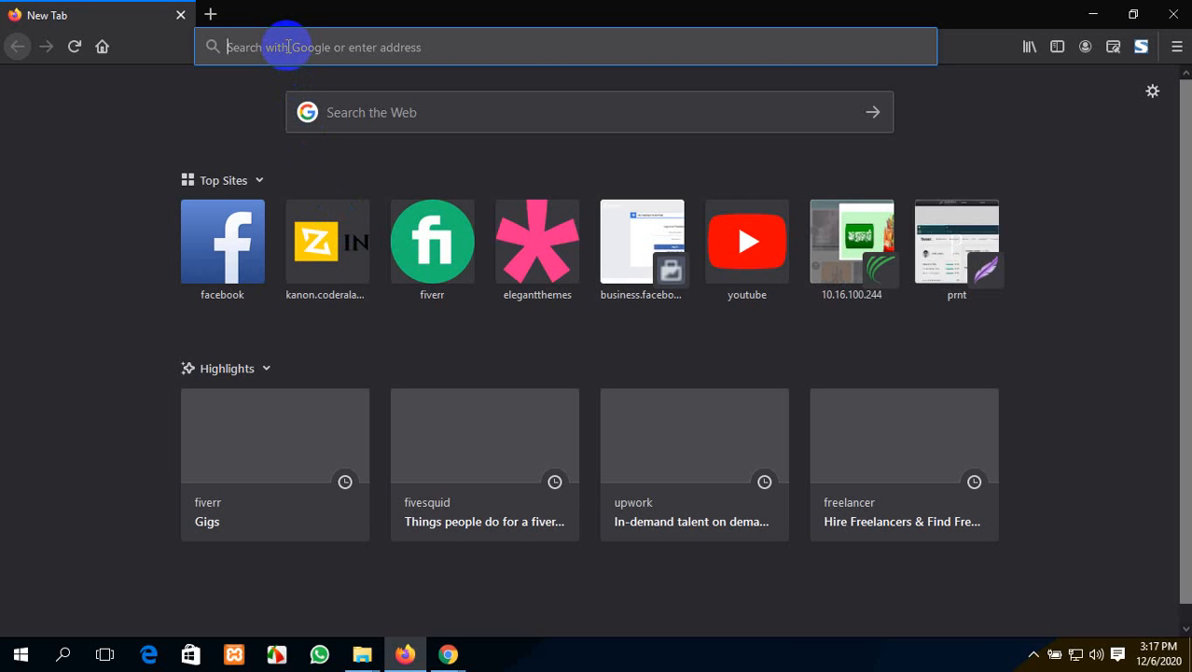
{"action": "key", "text": "ctrl+v"}
{"action": "key", "text": "Return"}
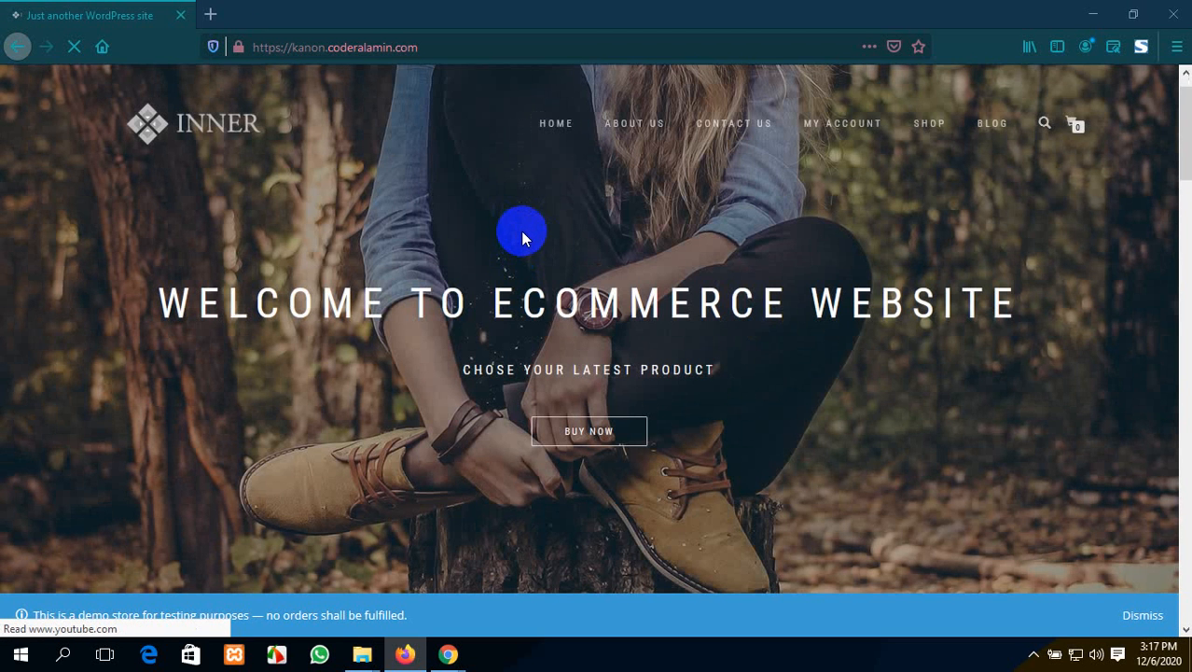
Step: Add five units of the CARDIGAN product to the cart and open the cart page
{"action": "scroll", "coordinate": [522, 231], "scroll_direction": "down", "scroll_amount": 10}
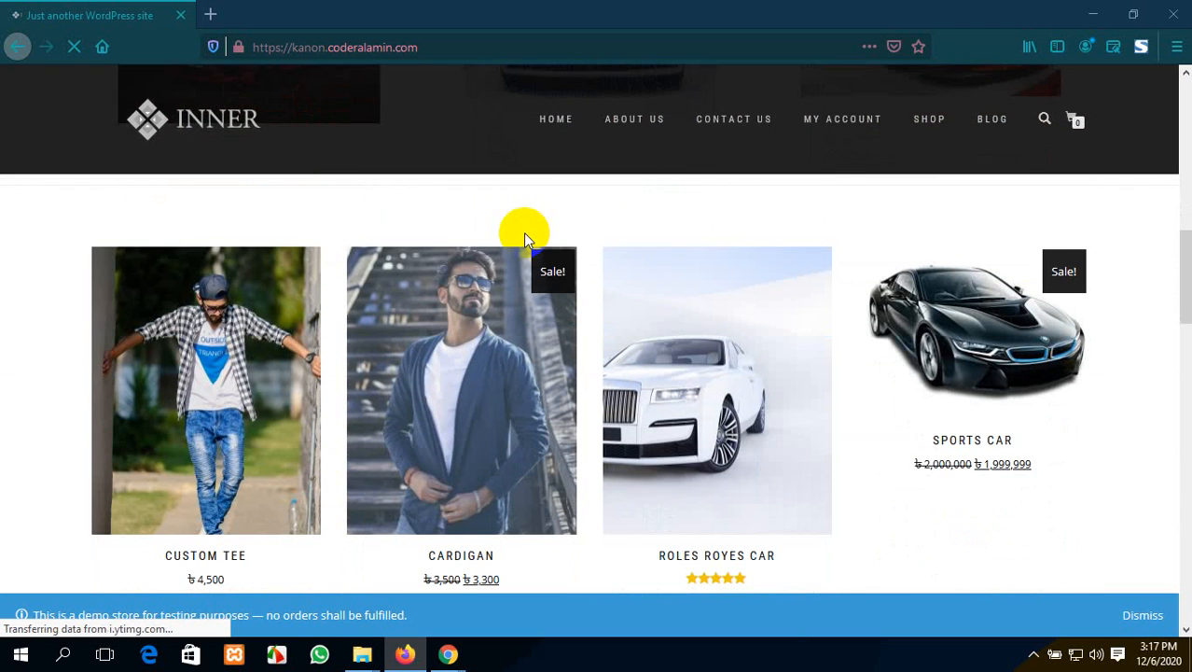
{"action": "scroll", "coordinate": [524, 232], "scroll_direction": "down", "scroll_amount": 1}
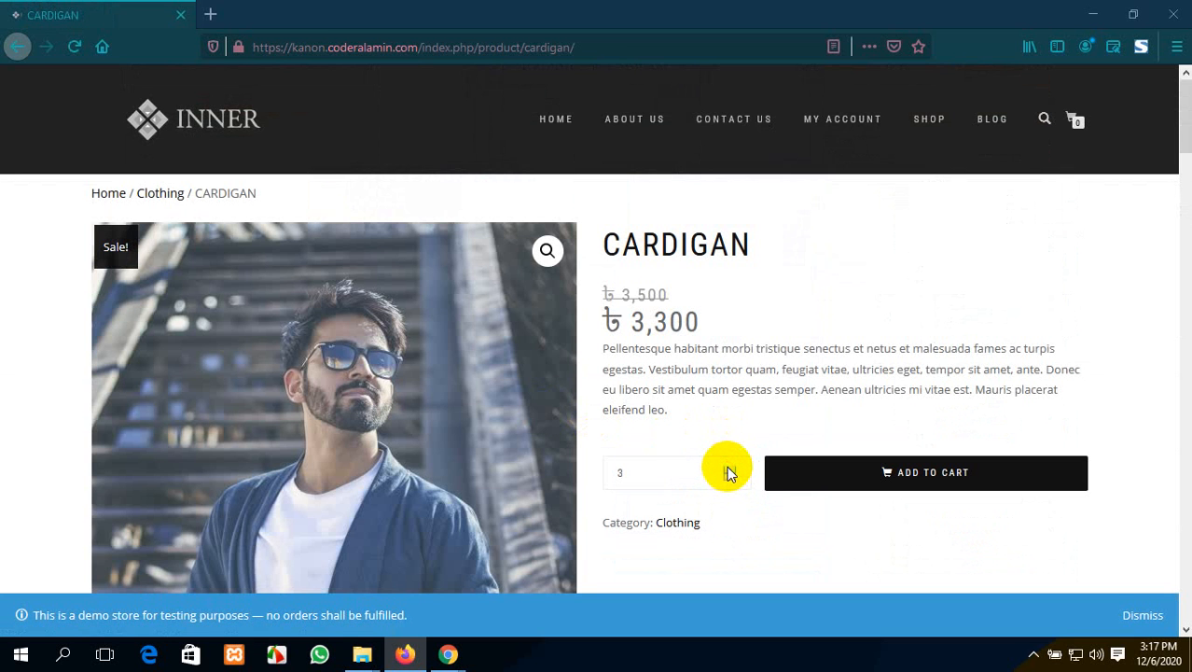
{"action": "left_click", "coordinate": [727, 466]}
{"action": "left_click", "coordinate": [726, 466]}
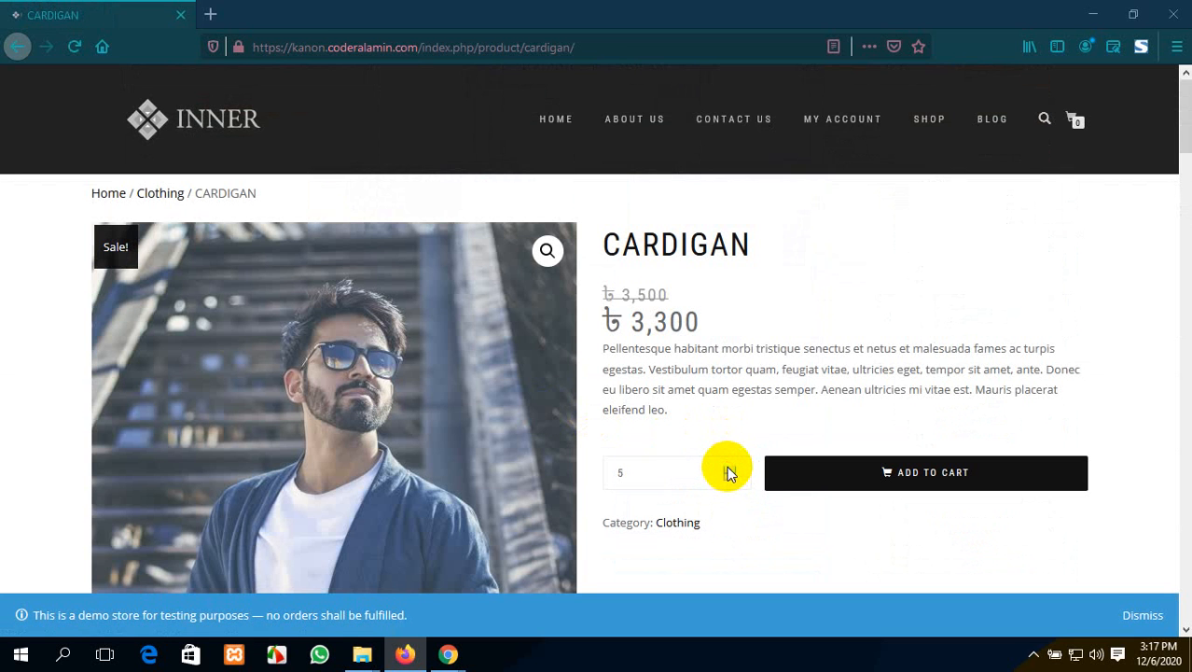
{"action": "left_click", "coordinate": [1000, 485]}
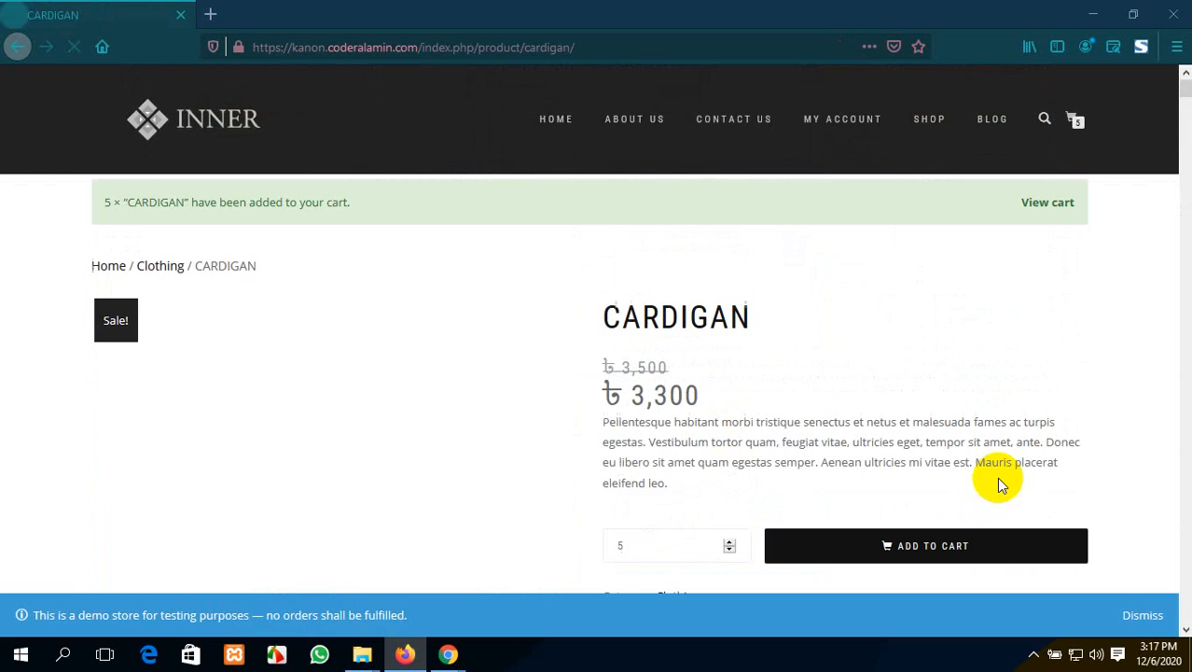
{"action": "left_click", "coordinate": [1077, 124]}
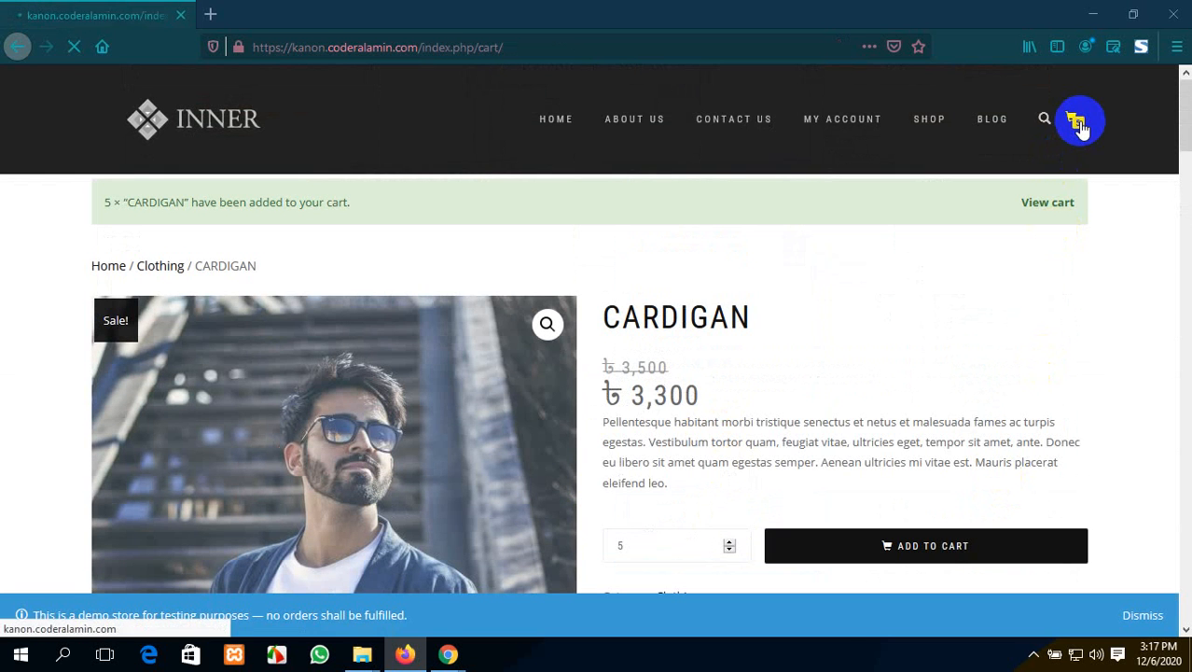
Step: Add one ROLES ROYES CAR from the cart's "You may be interested in" suggestions and return to the cart page
{"action": "scroll", "coordinate": [224, 410], "scroll_direction": "down", "scroll_amount": 5}
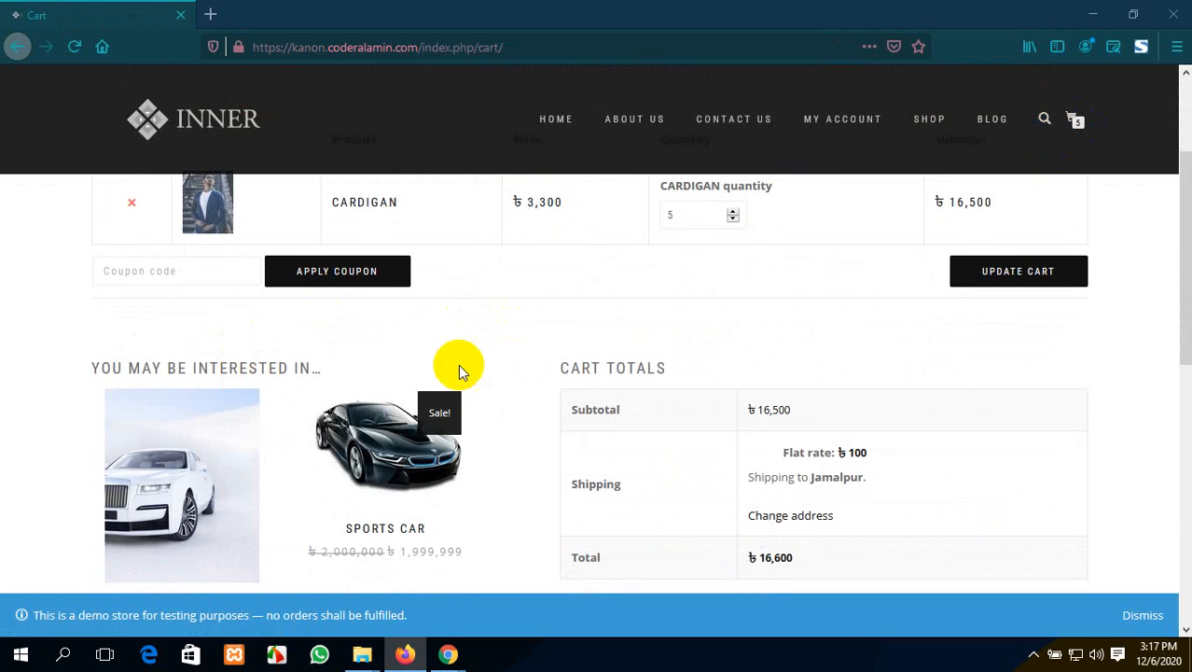
{"action": "scroll", "coordinate": [161, 457], "scroll_direction": "down", "scroll_amount": 1}
{"action": "scroll", "coordinate": [163, 455], "scroll_direction": "up", "scroll_amount": 4}
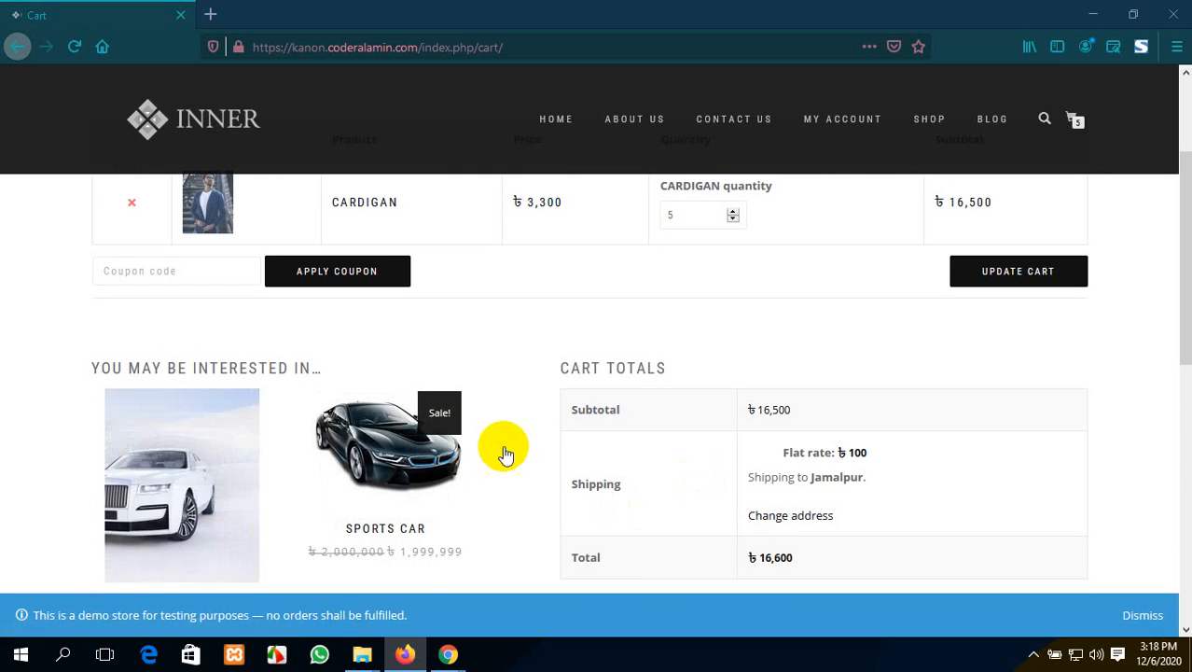
{"action": "left_click", "coordinate": [233, 516]}
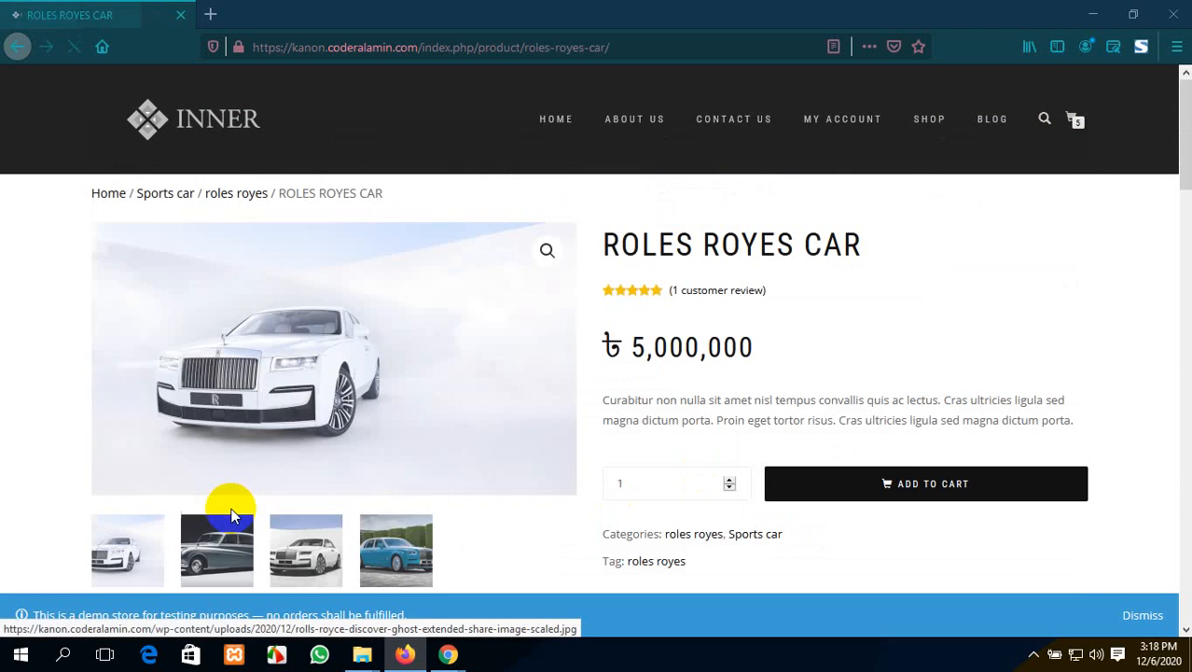
{"action": "left_click", "coordinate": [846, 484]}
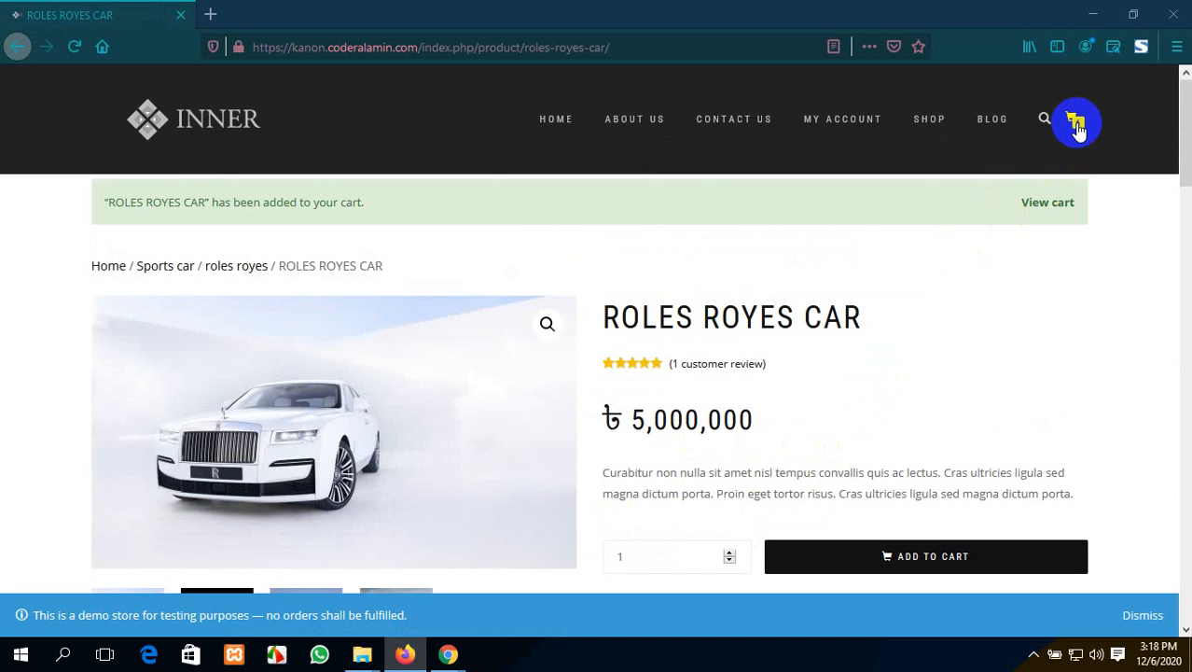
{"action": "left_click", "coordinate": [1075, 121]}
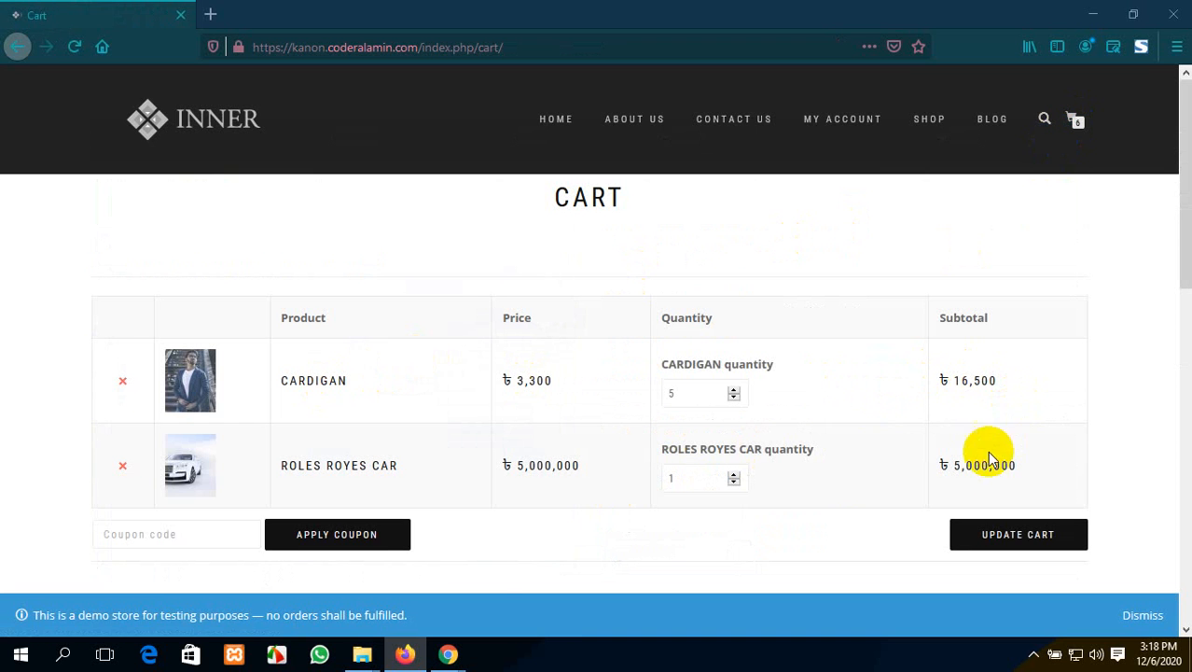
Step: Review the cart's items and totals and proceed to checkout
{"action": "scroll", "coordinate": [942, 466], "scroll_direction": "down", "scroll_amount": 4}
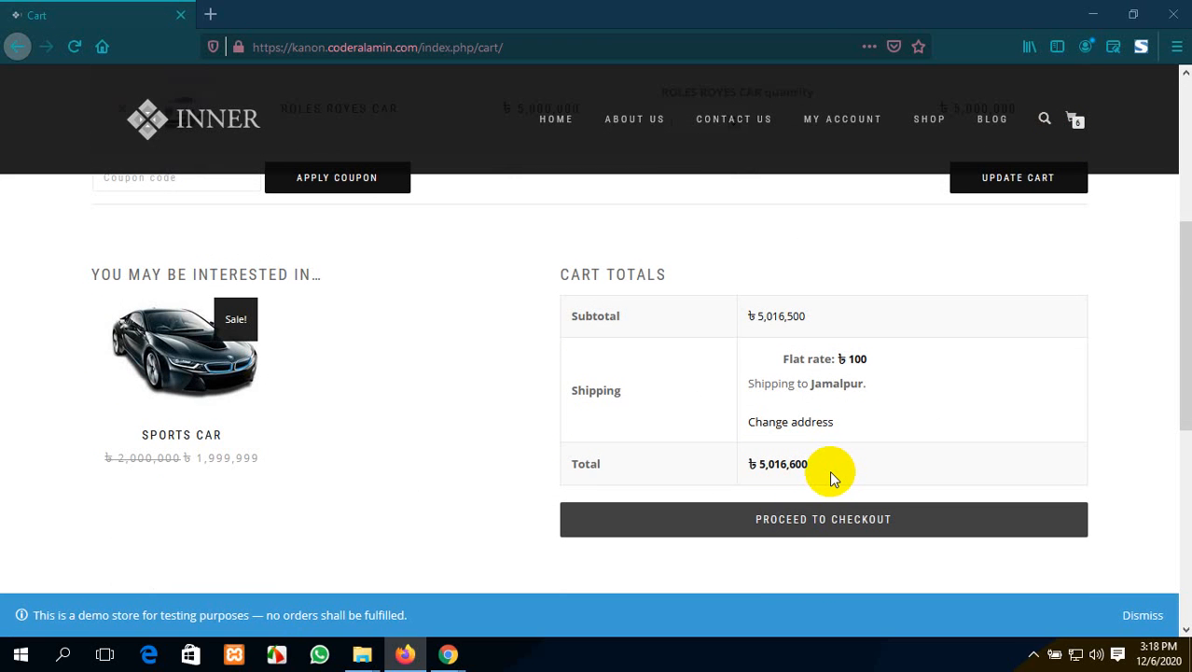
{"action": "scroll", "coordinate": [829, 470], "scroll_direction": "down", "scroll_amount": 3}
{"action": "scroll", "coordinate": [830, 470], "scroll_direction": "up", "scroll_amount": 3}
{"action": "scroll", "coordinate": [830, 474], "scroll_direction": "up", "scroll_amount": 3}
{"action": "scroll", "coordinate": [830, 474], "scroll_direction": "down", "scroll_amount": 3}
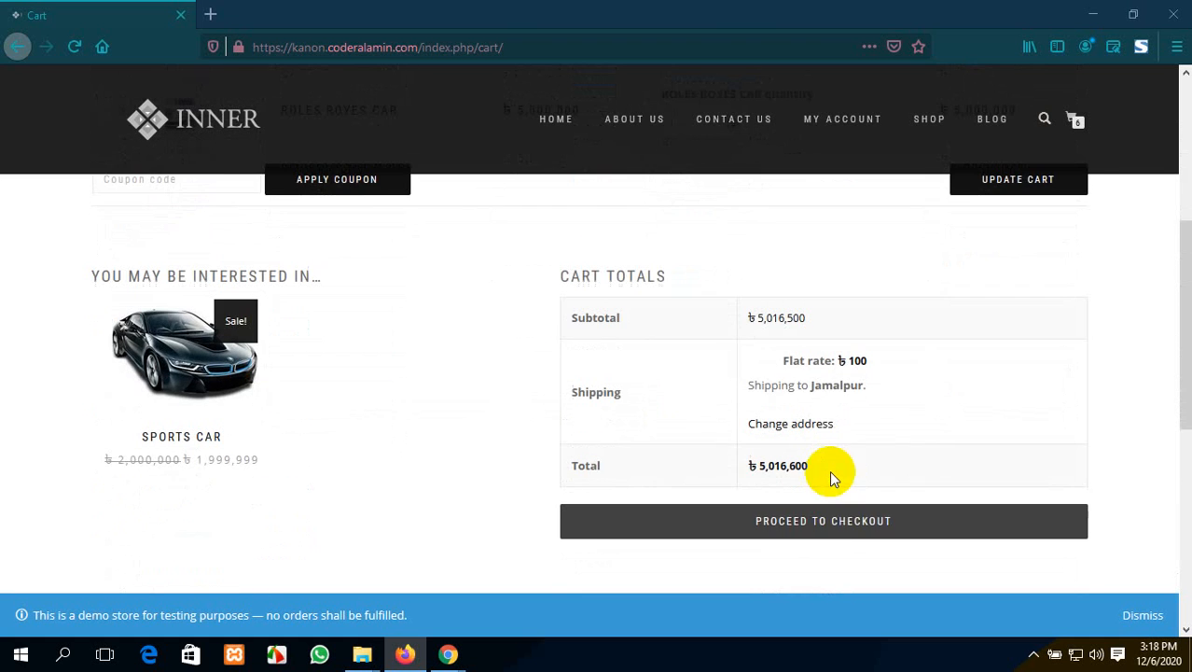
{"action": "left_click", "coordinate": [846, 520]}
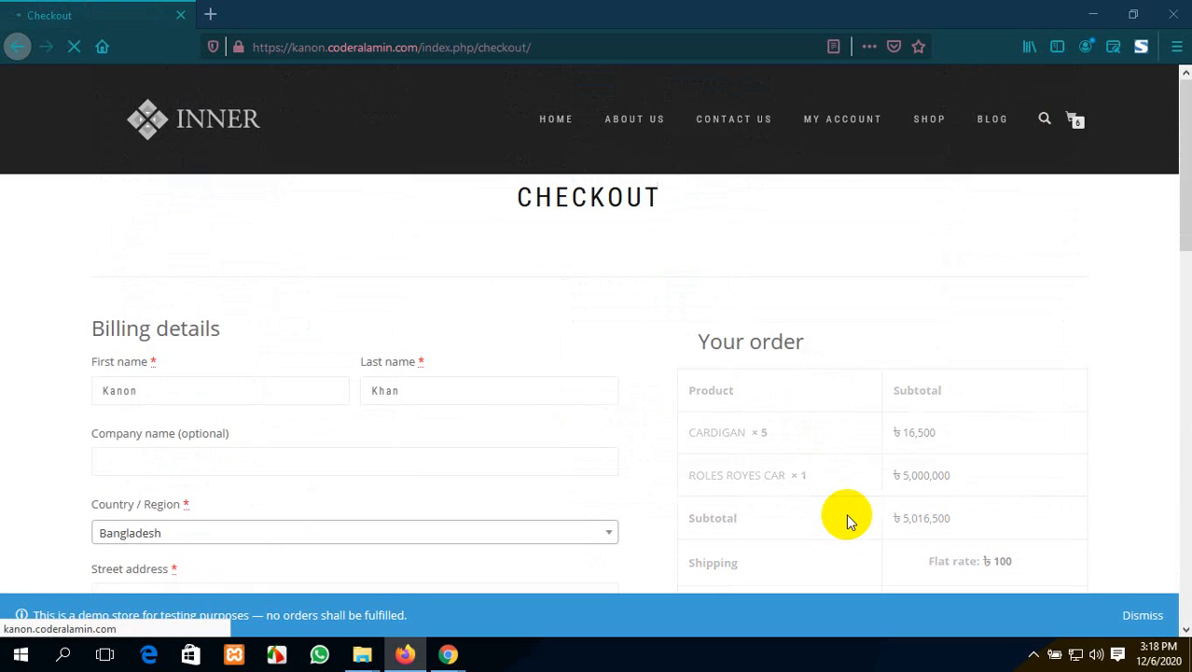
Step: Examine the checkout page's billing fields, payment options, order notes and order summary
{"action": "scroll", "coordinate": [846, 520], "scroll_direction": "down", "scroll_amount": 1}
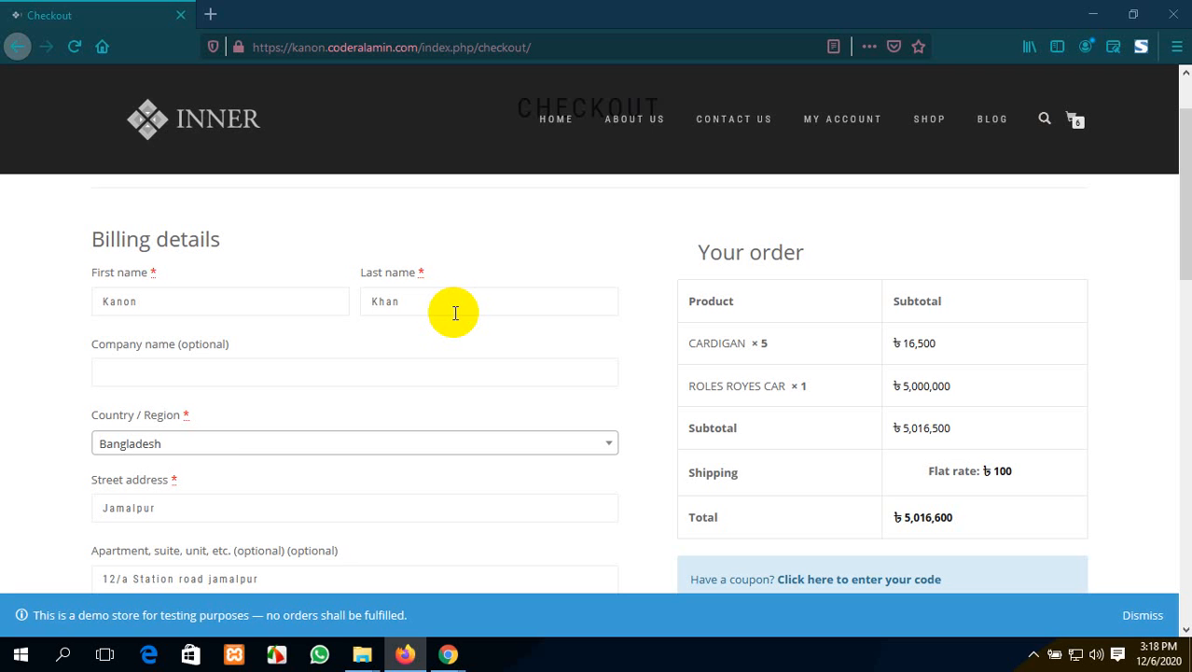
{"action": "scroll", "coordinate": [207, 396], "scroll_direction": "down", "scroll_amount": 2}
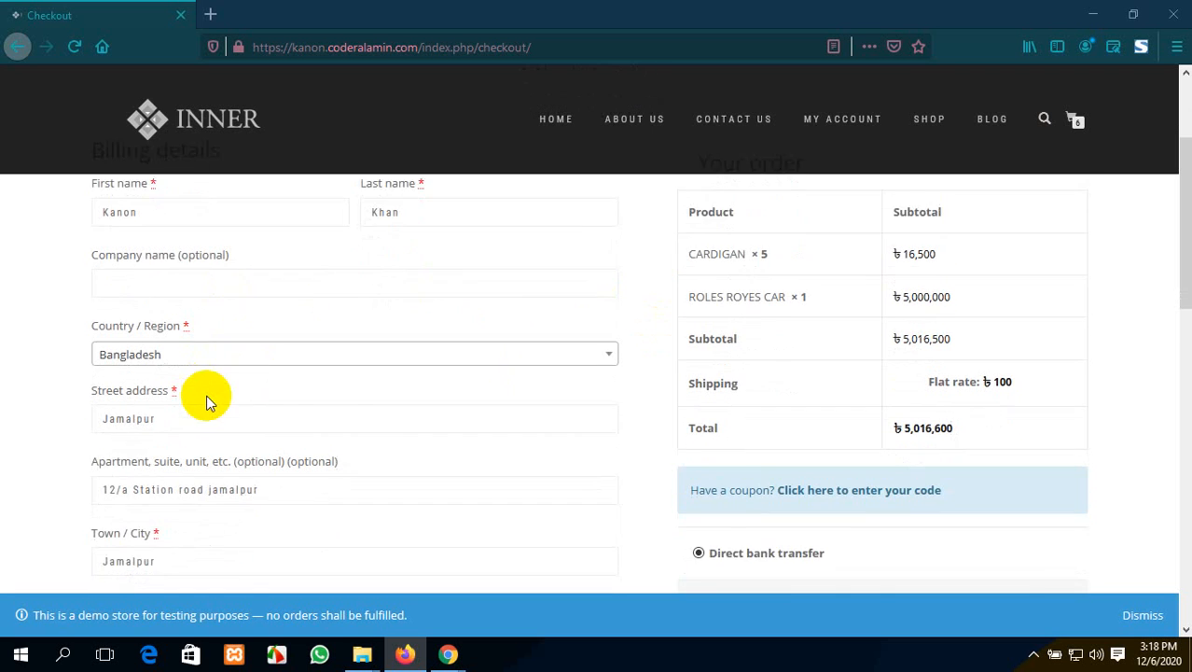
{"action": "scroll", "coordinate": [207, 401], "scroll_direction": "down", "scroll_amount": 2}
{"action": "scroll", "coordinate": [207, 399], "scroll_direction": "up", "scroll_amount": 2}
{"action": "scroll", "coordinate": [206, 394], "scroll_direction": "down", "scroll_amount": 7}
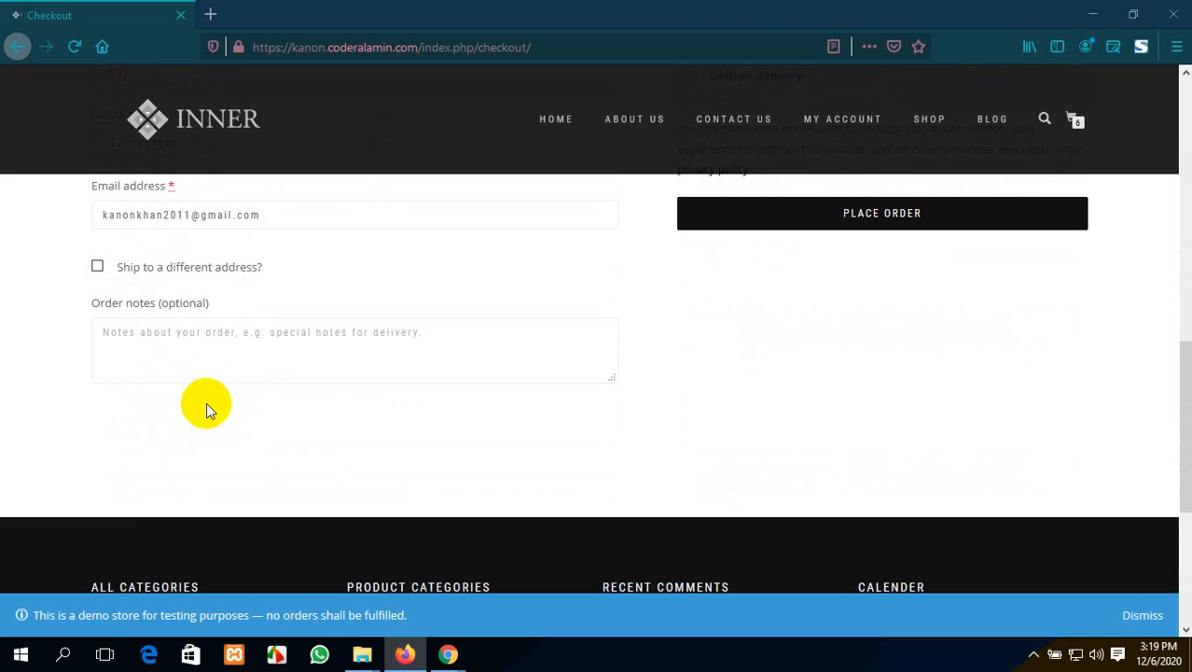
{"action": "scroll", "coordinate": [206, 402], "scroll_direction": "up", "scroll_amount": 8}
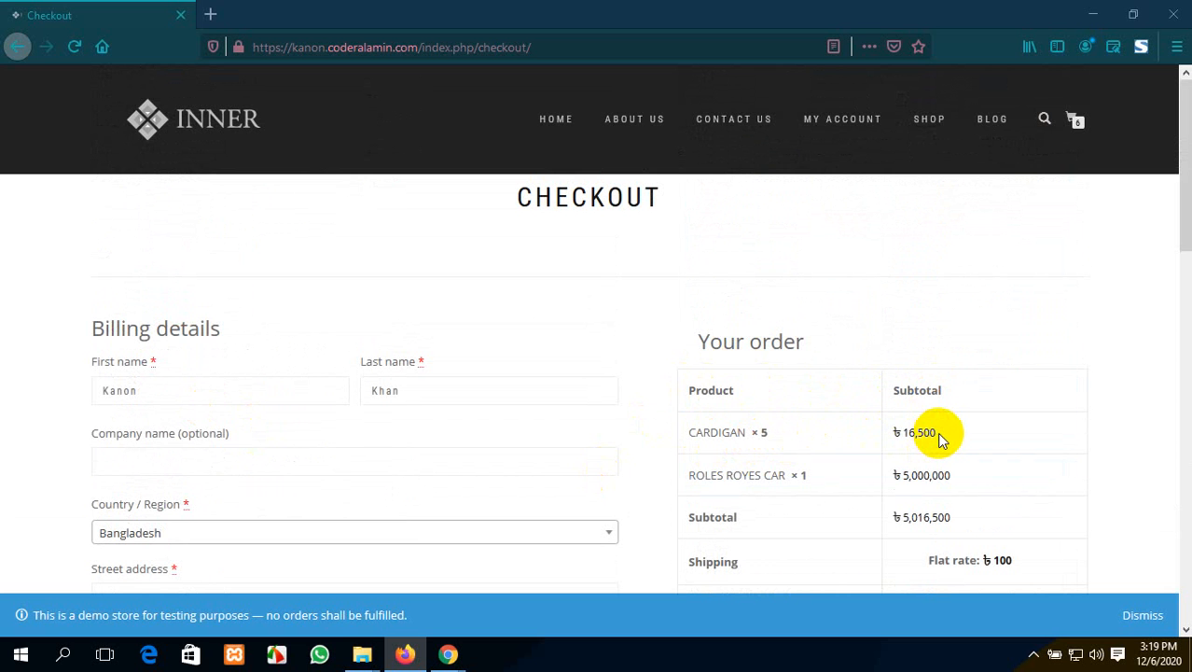
Step: Outline the Shipping row, its flat rate and the total amount in red on the order summary, and clear the markings
{"action": "scroll", "coordinate": [940, 439], "scroll_direction": "down", "scroll_amount": 2}
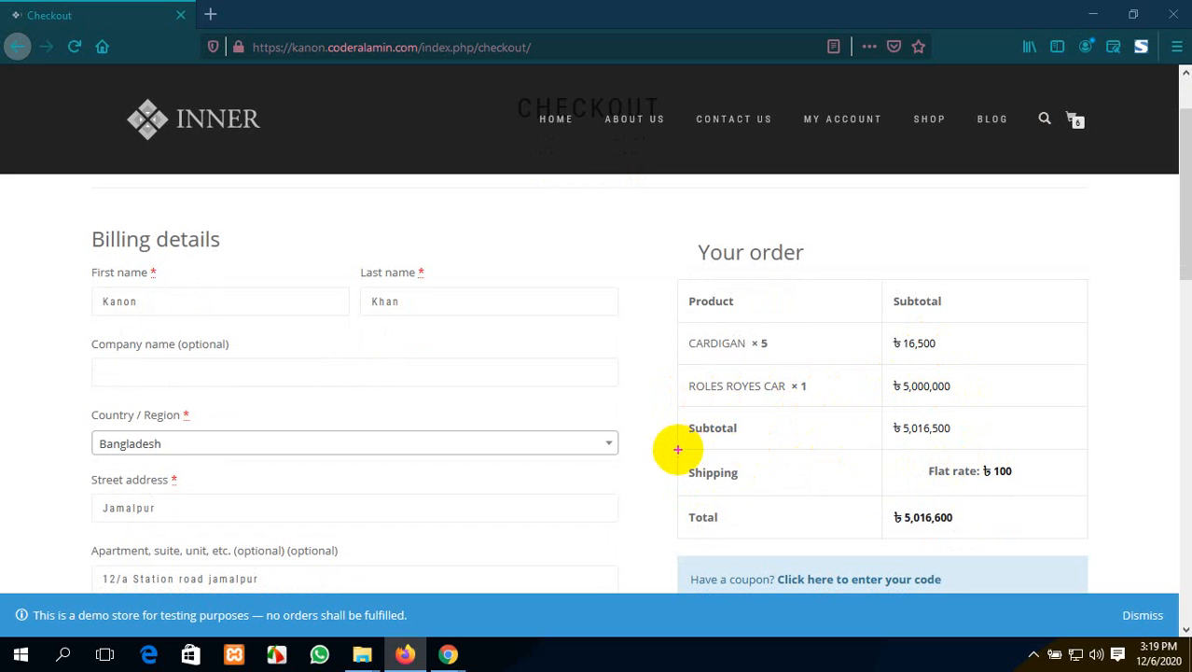
{"action": "mouse_move", "coordinate": [678, 451]}
{"action": "left_mouse_down"}
{"action": "mouse_move", "coordinate": [772, 484]}
{"action": "mouse_move", "coordinate": [987, 481]}
{"action": "mouse_move", "coordinate": [1089, 497]}
{"action": "left_mouse_up"}
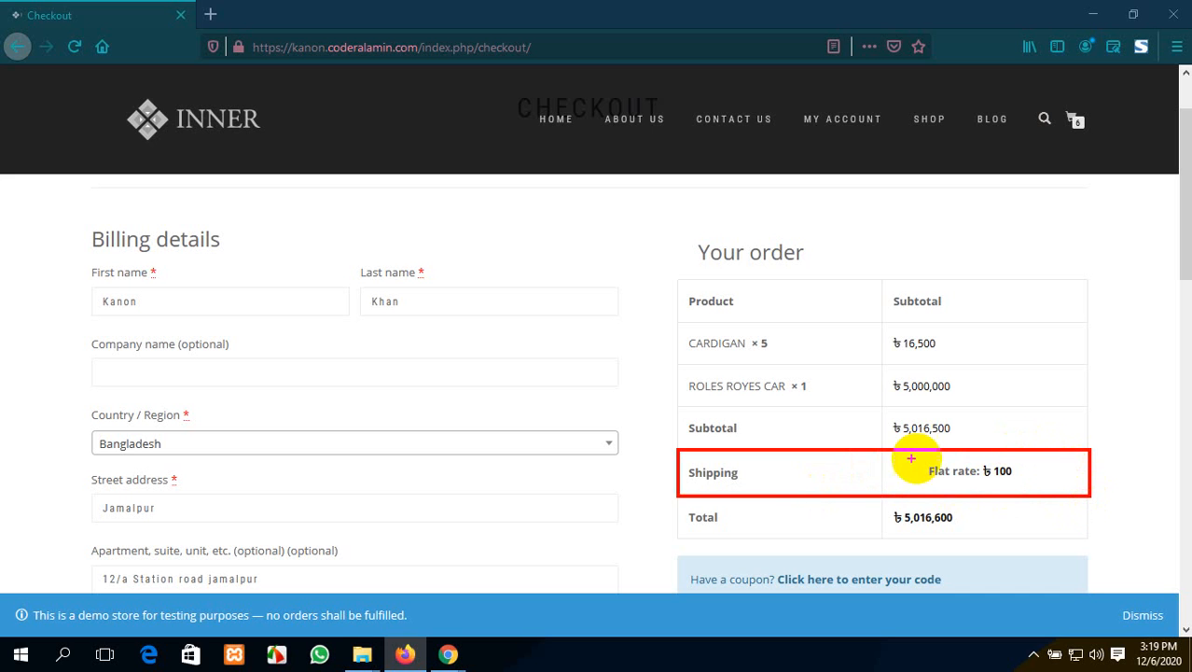
{"action": "left_click_drag", "start_coordinate": [917, 457], "coordinate": [1024, 483]}
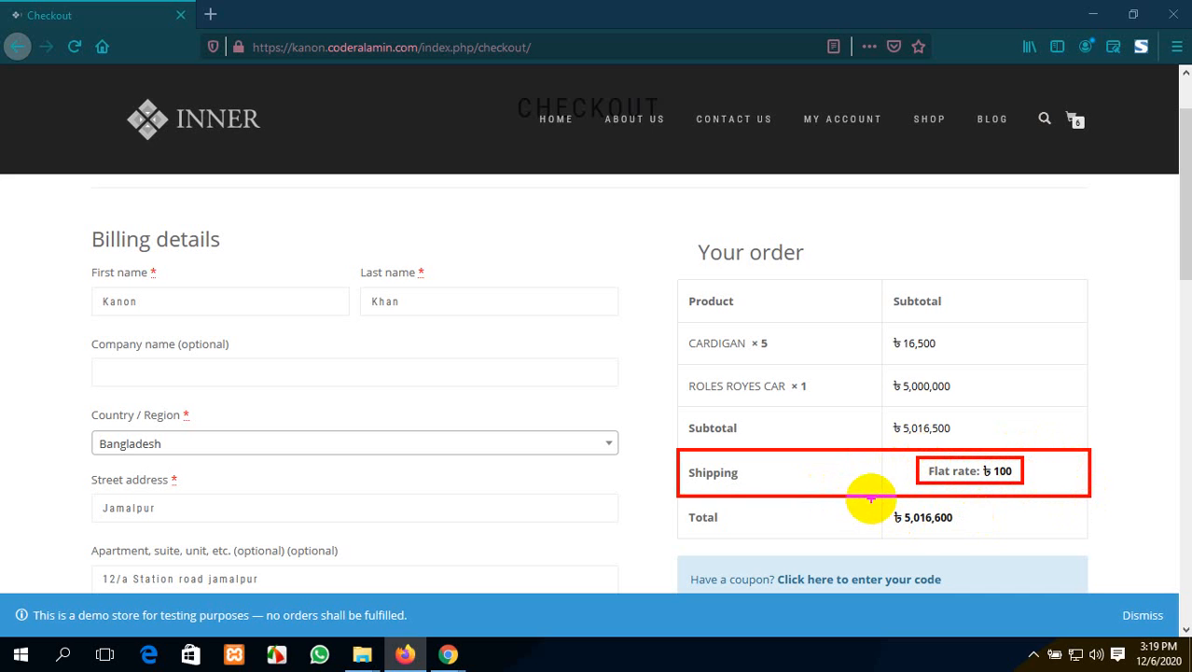
{"action": "mouse_move", "coordinate": [871, 498]}
{"action": "left_mouse_down"}
{"action": "mouse_move", "coordinate": [888, 524]}
{"action": "mouse_move", "coordinate": [974, 537]}
{"action": "left_mouse_up"}
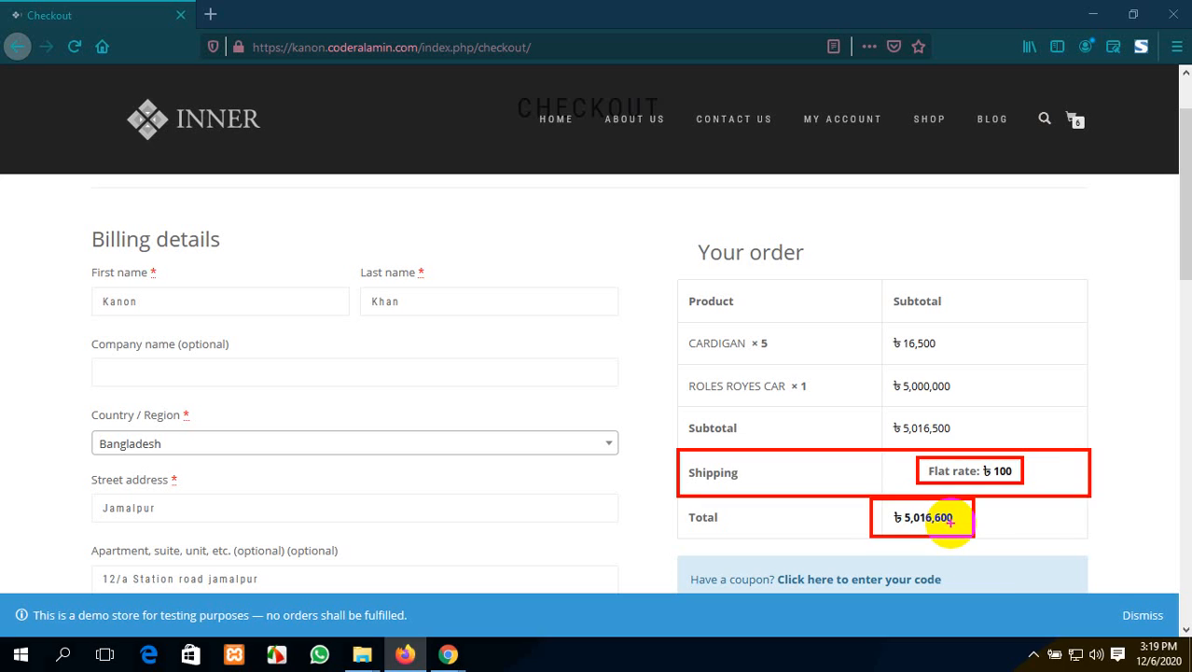
{"action": "key", "text": "Escape"}
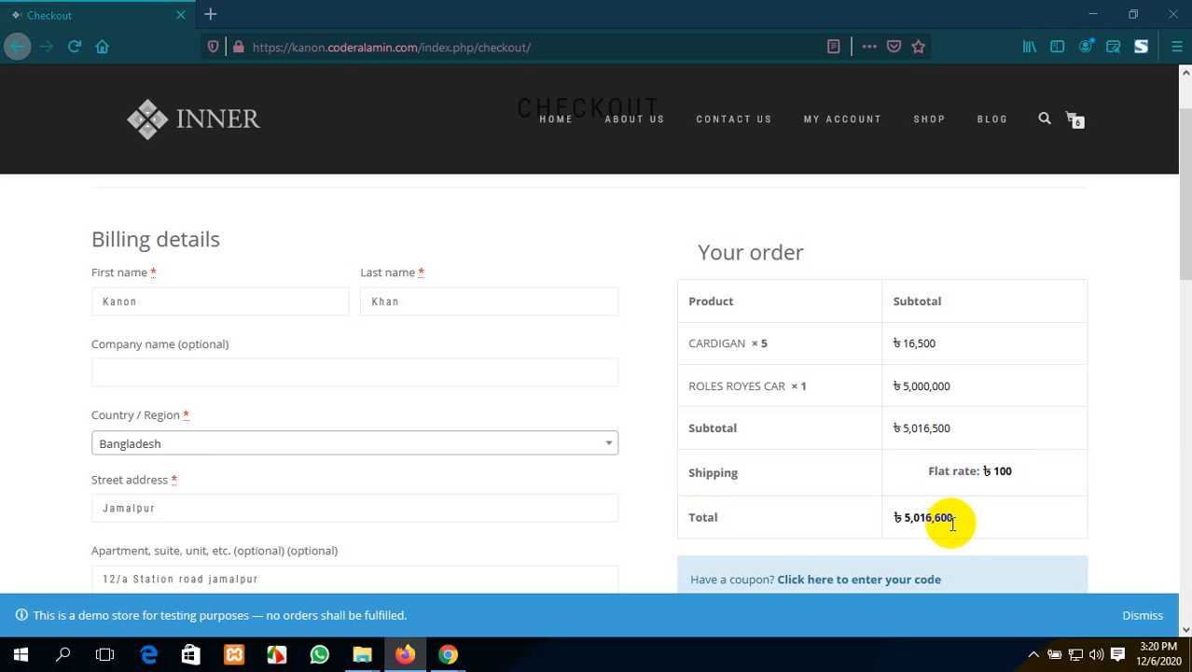
Step: Leave the checkout page for the storefront home page in Chrome and examine its product sections, banner and footer widgets
{"action": "scroll", "coordinate": [635, 416], "scroll_direction": "up", "scroll_amount": 2}
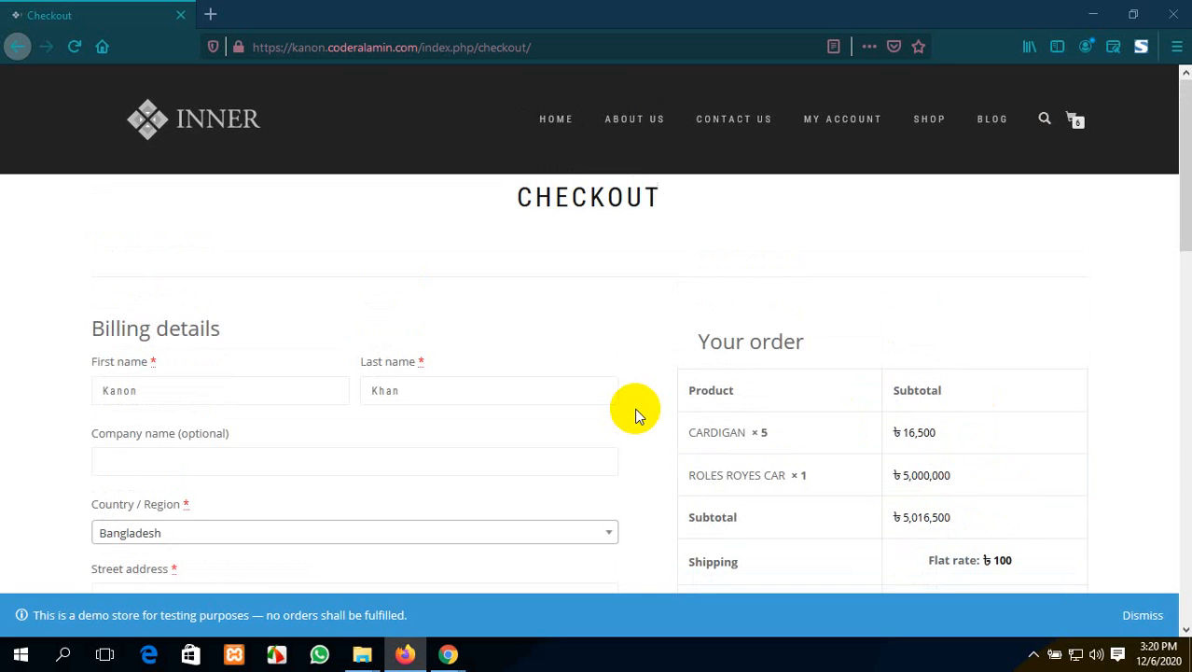
{"action": "scroll", "coordinate": [635, 416], "scroll_direction": "down", "scroll_amount": 12}
{"action": "scroll", "coordinate": [633, 405], "scroll_direction": "up", "scroll_amount": 12}
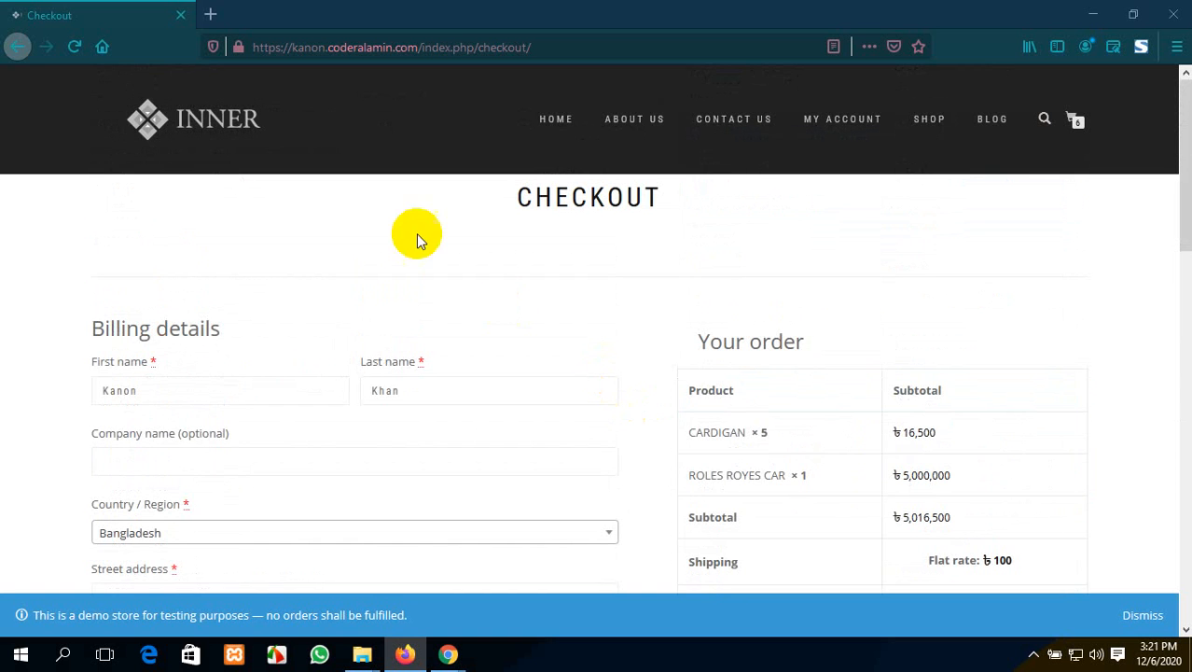
{"action": "left_click", "coordinate": [1093, 15]}
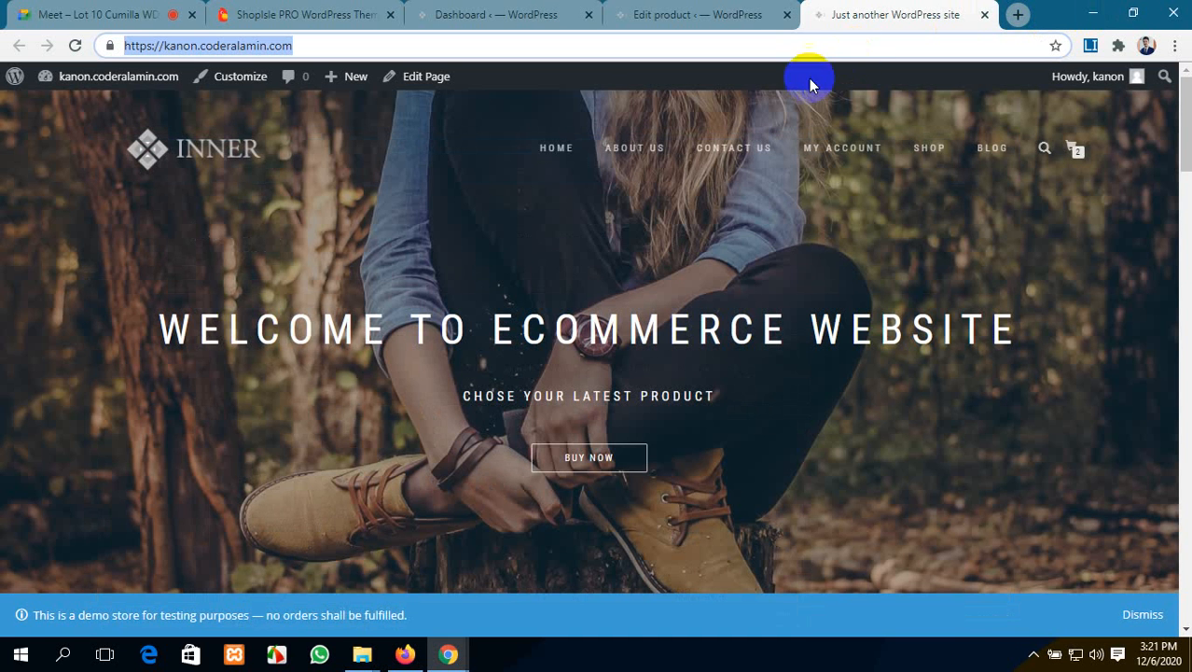
{"action": "scroll", "coordinate": [786, 264], "scroll_direction": "down", "scroll_amount": 8}
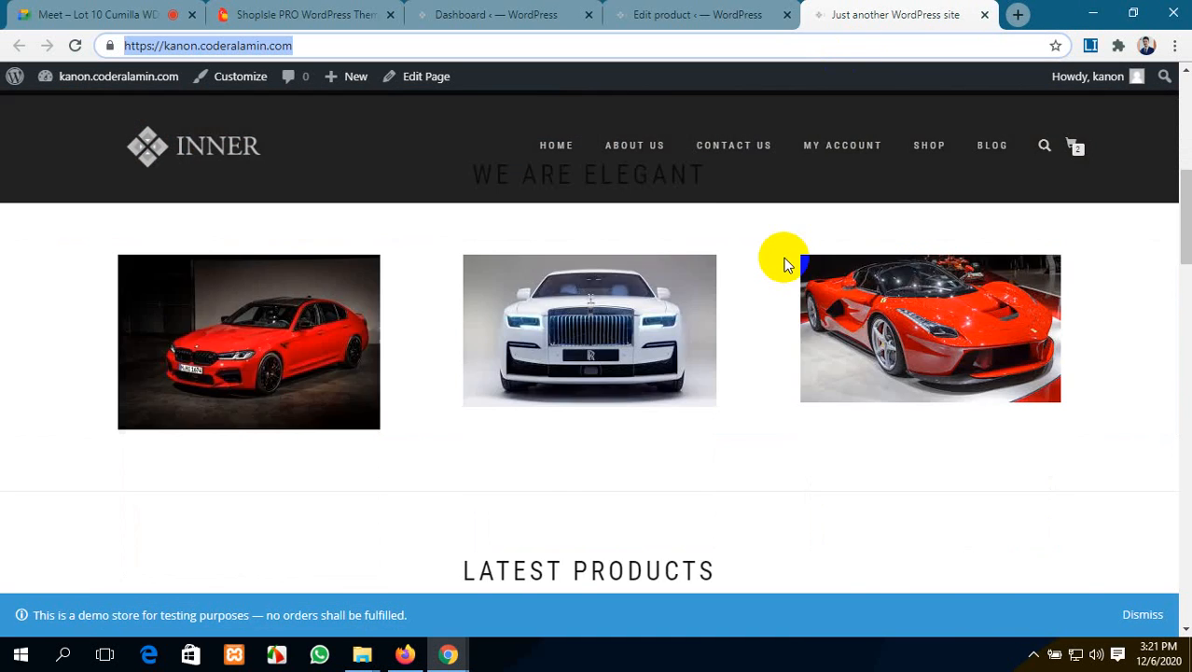
{"action": "scroll", "coordinate": [784, 261], "scroll_direction": "down", "scroll_amount": 8}
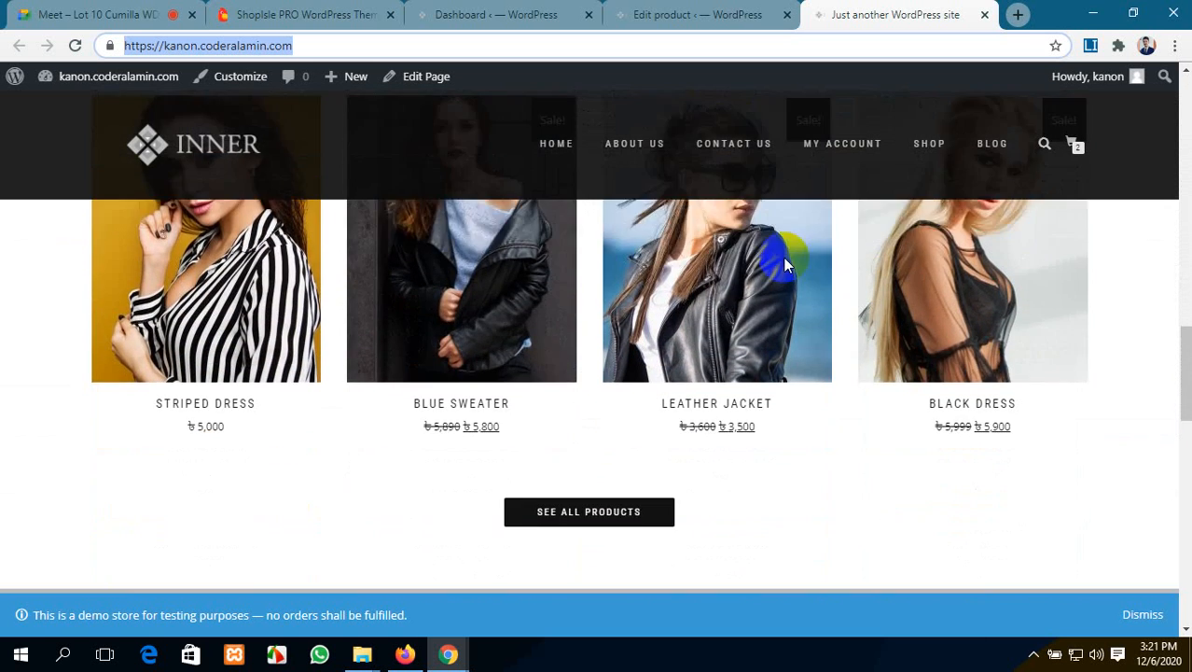
{"action": "scroll", "coordinate": [786, 259], "scroll_direction": "down", "scroll_amount": 8}
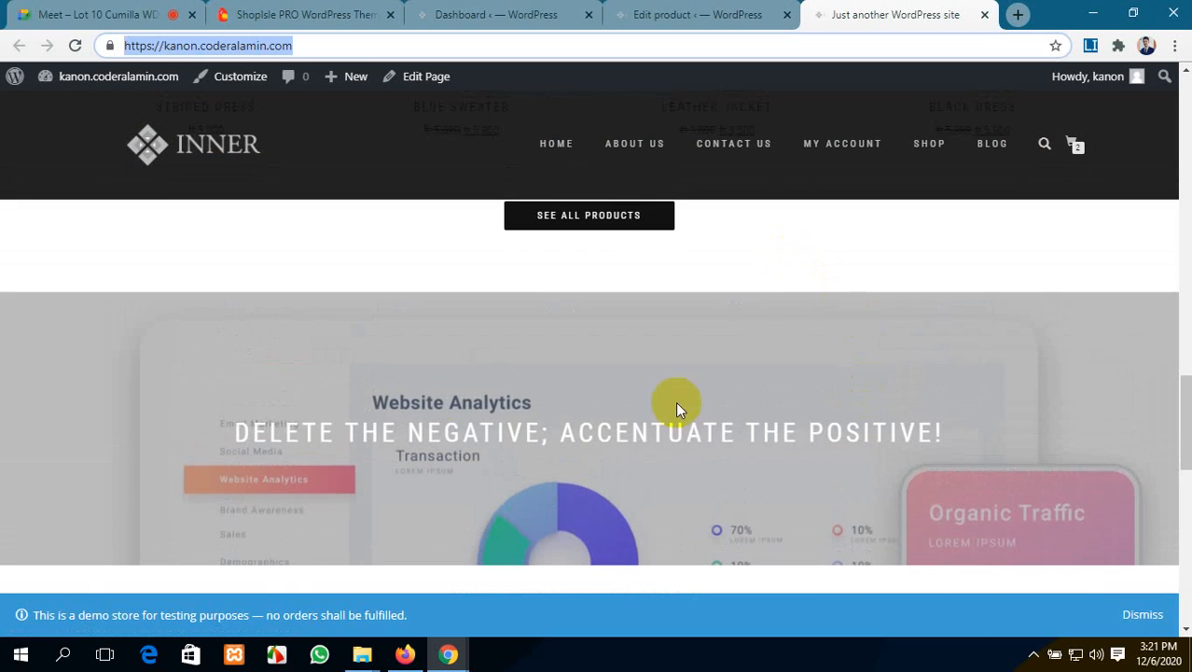
{"action": "scroll", "coordinate": [329, 435], "scroll_direction": "down", "scroll_amount": 1}
{"action": "scroll", "coordinate": [330, 435], "scroll_direction": "down", "scroll_amount": 10}
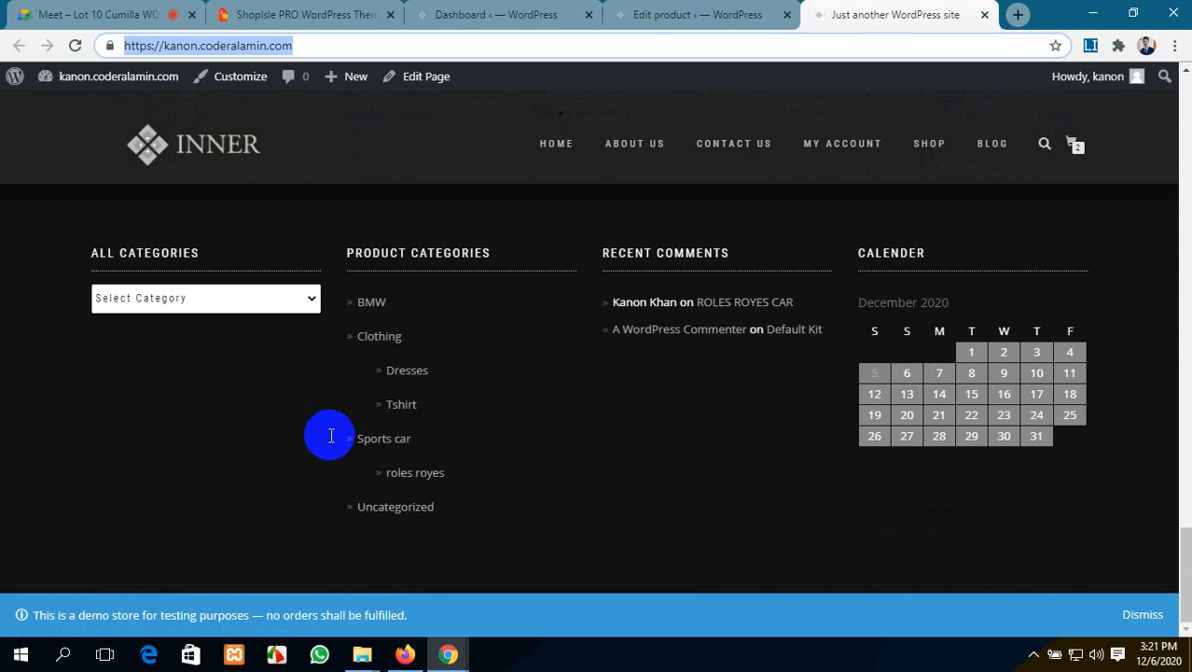
{"action": "scroll", "coordinate": [330, 429], "scroll_direction": "up", "scroll_amount": 10}
Step: Switch to the Google Meet call, look through the participants and open the meeting chat
{"action": "left_click", "coordinate": [80, 11]}
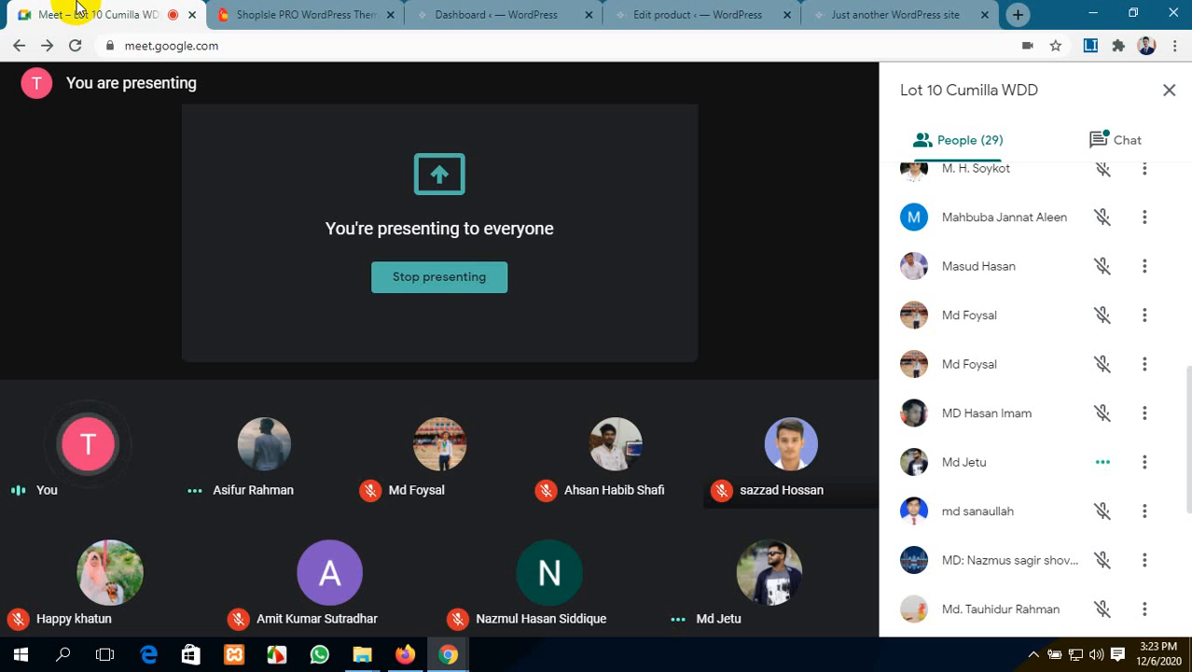
{"action": "scroll", "coordinate": [932, 377], "scroll_direction": "down", "scroll_amount": 4}
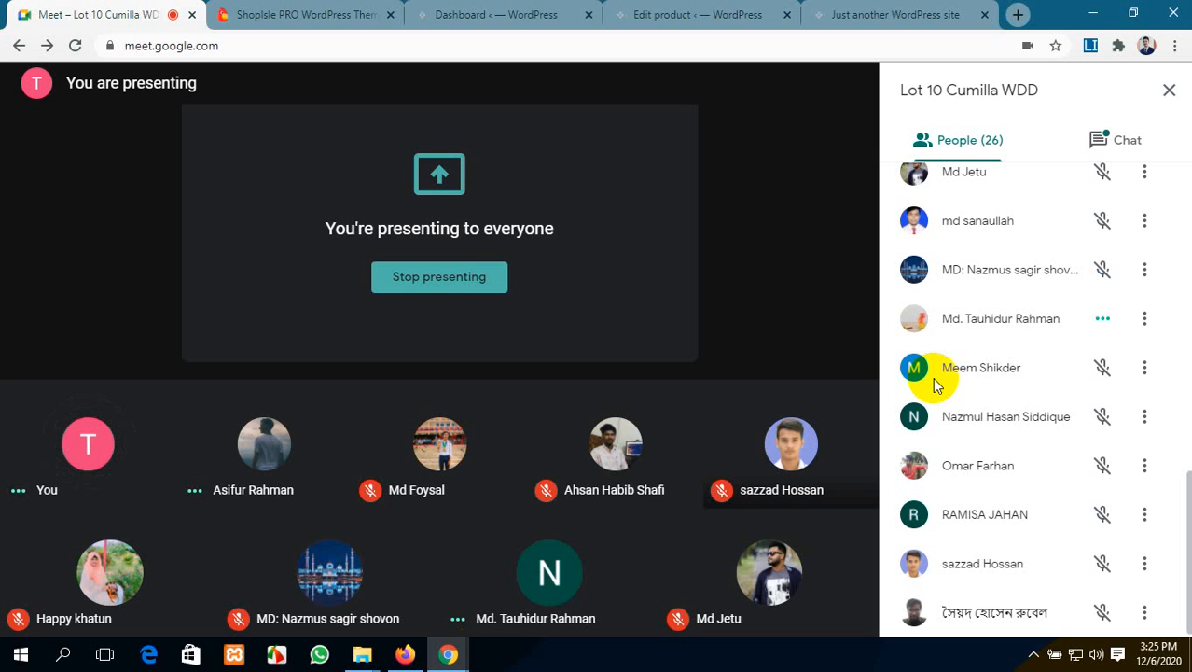
{"action": "left_click", "coordinate": [1112, 148]}
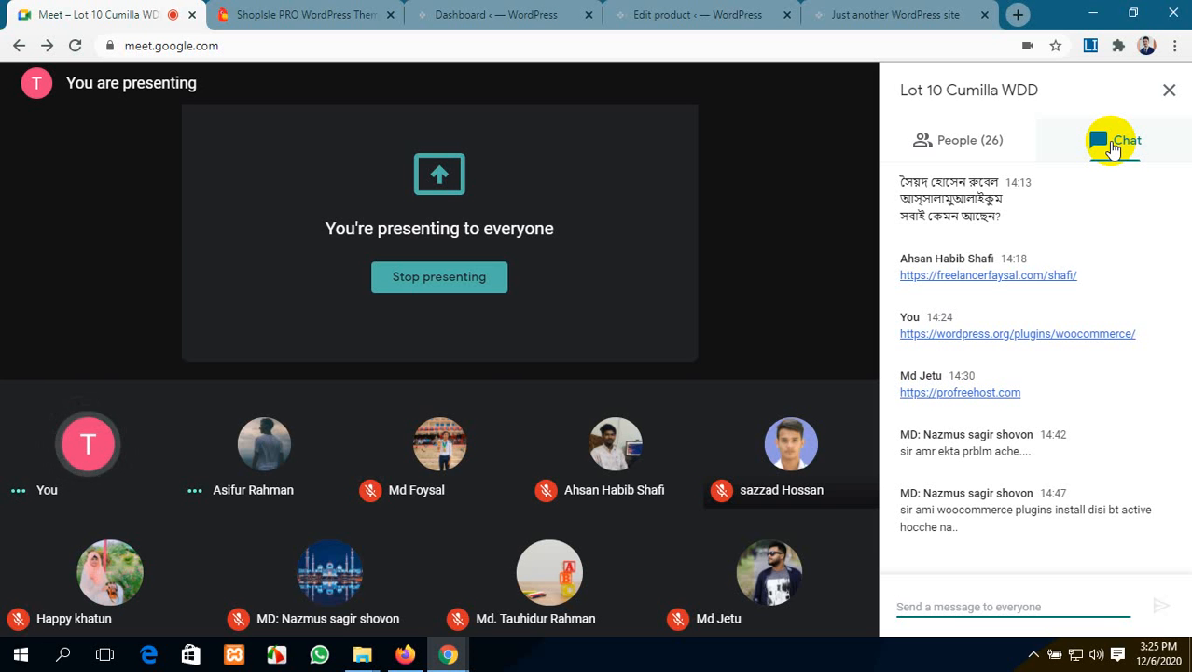
Step: Leave the call for the storefront home page and look over its Exclusive Products section
{"action": "left_click", "coordinate": [653, 14]}
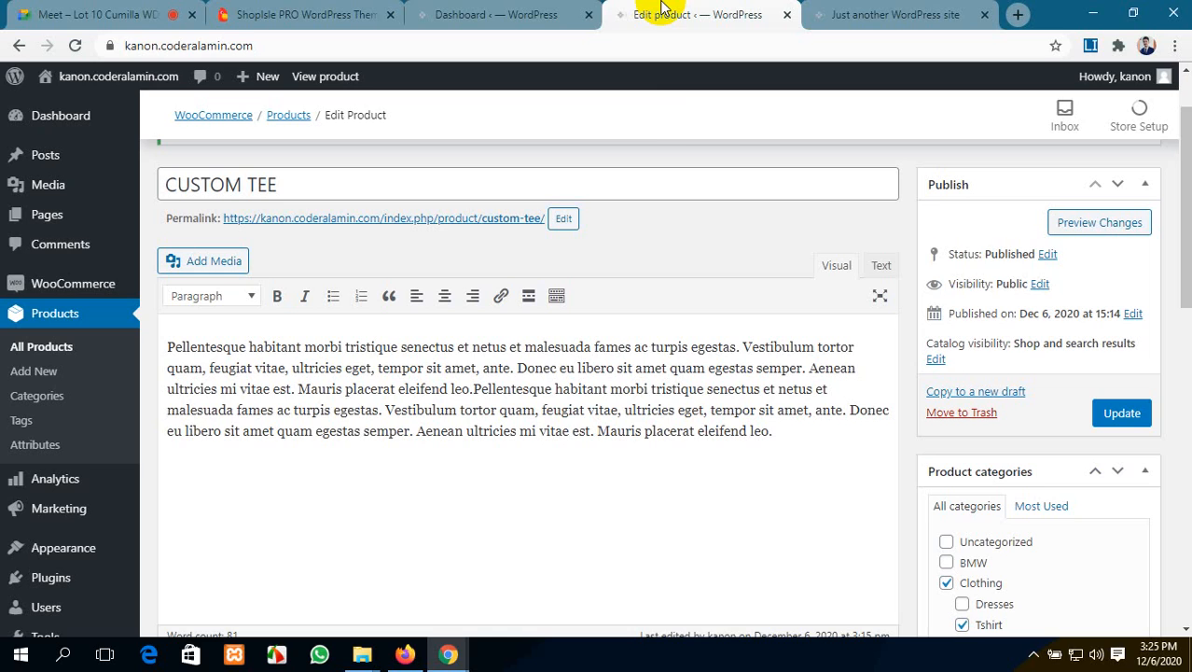
{"action": "left_click", "coordinate": [891, 11]}
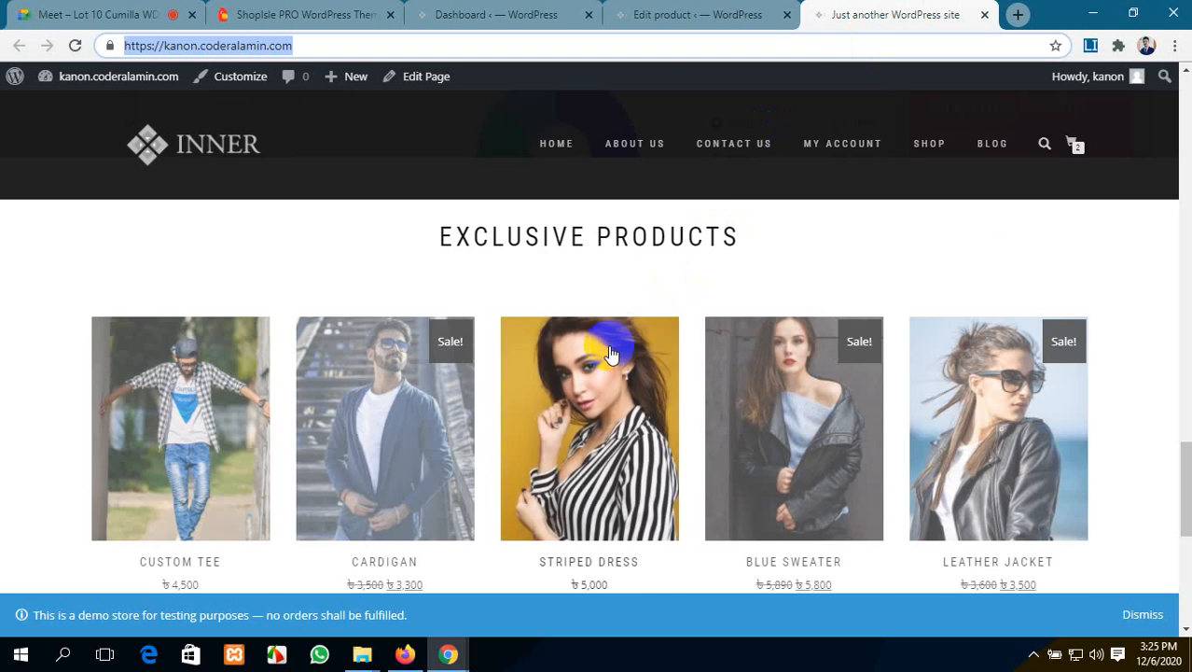
{"action": "scroll", "coordinate": [609, 351], "scroll_direction": "down", "scroll_amount": 5}
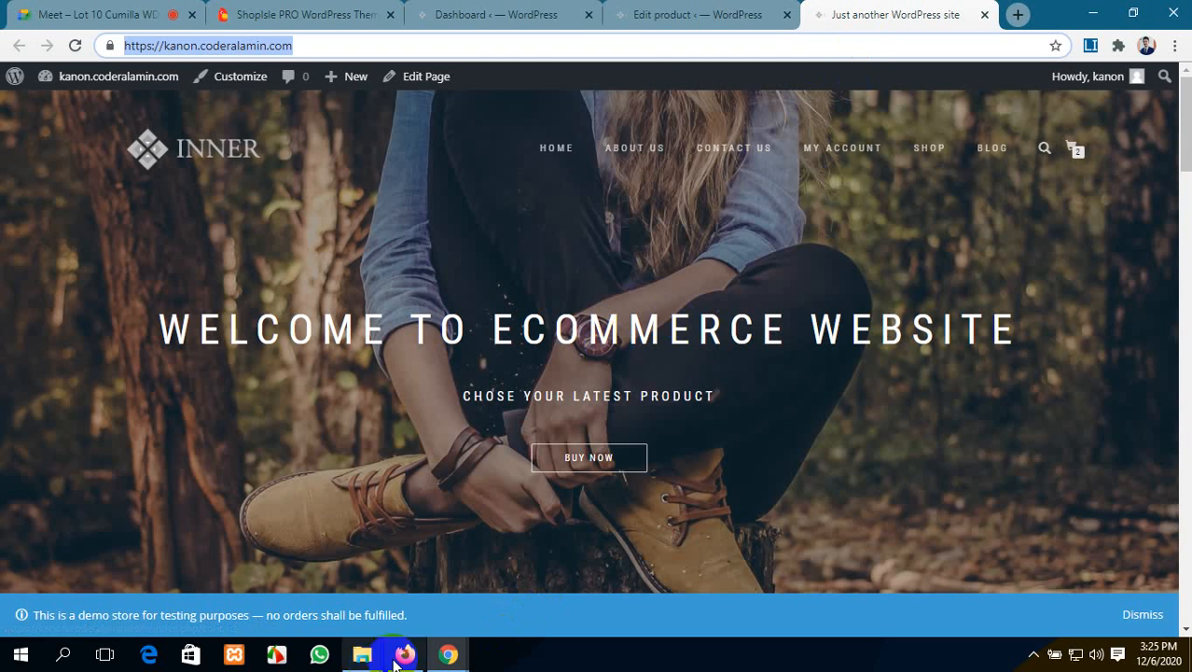
Step: Switch to Firefox, review the checkout page's billing details and order summary, and minimize the window
{"action": "left_click", "coordinate": [406, 654]}
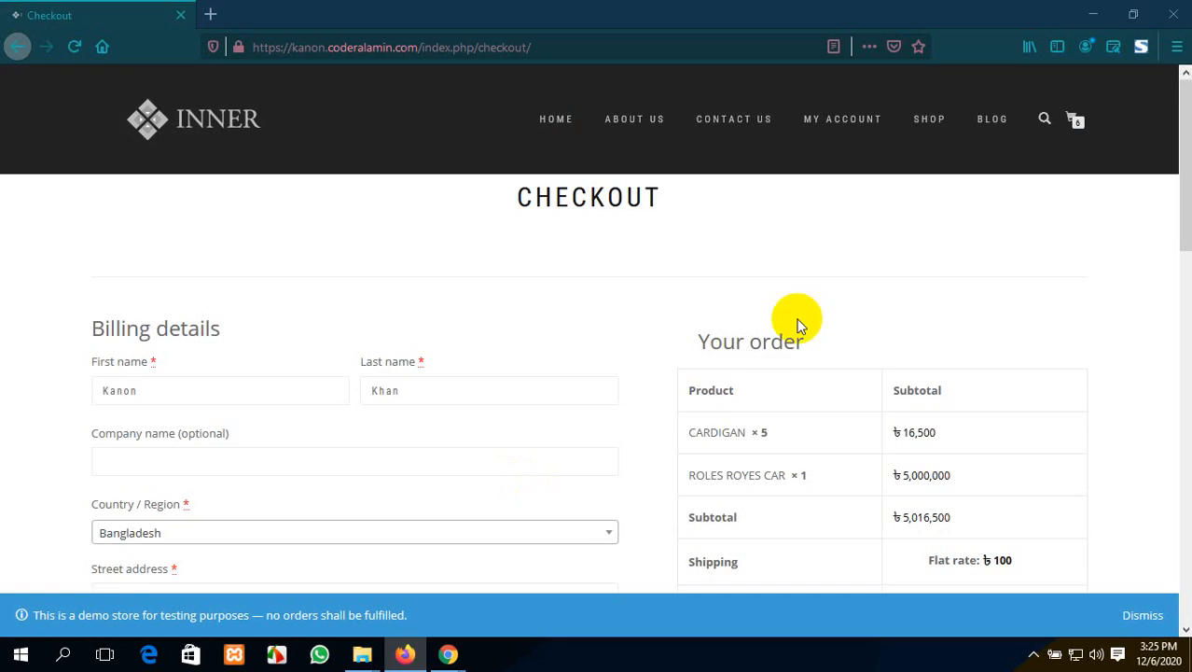
{"action": "scroll", "coordinate": [839, 373], "scroll_direction": "down", "scroll_amount": 3}
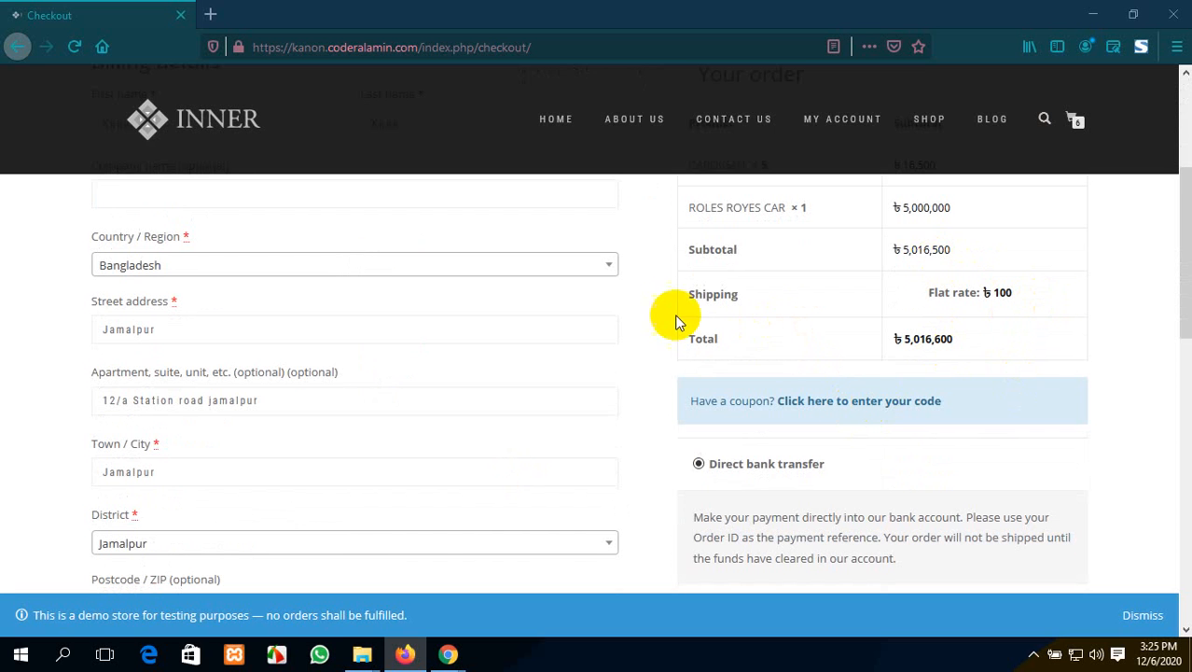
{"action": "scroll", "coordinate": [675, 317], "scroll_direction": "up", "scroll_amount": 3}
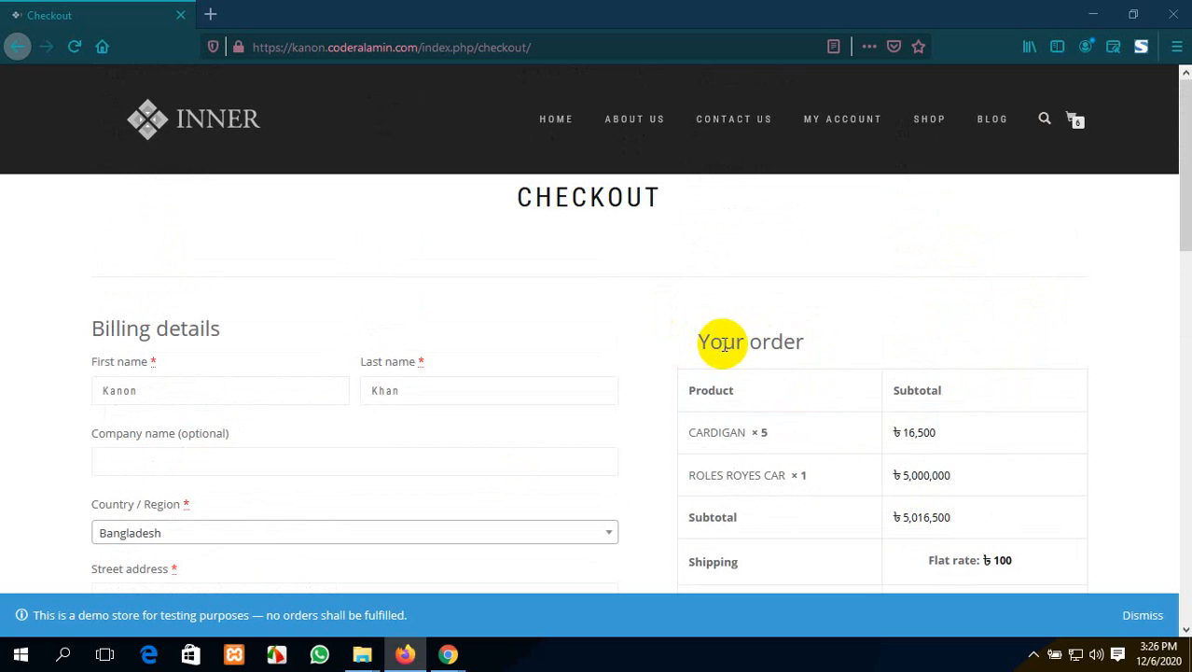
{"action": "left_click", "coordinate": [1094, 14]}
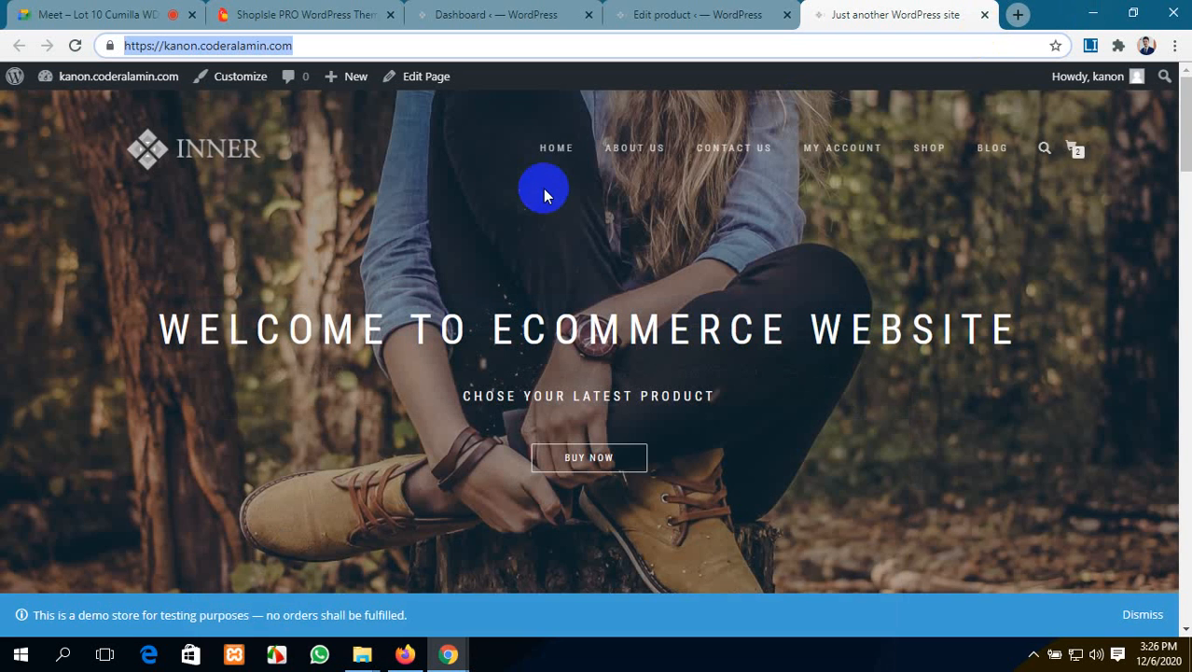
Step: Examine the Latest Products section on the storefront home page
{"action": "scroll", "coordinate": [399, 297], "scroll_direction": "down", "scroll_amount": 10}
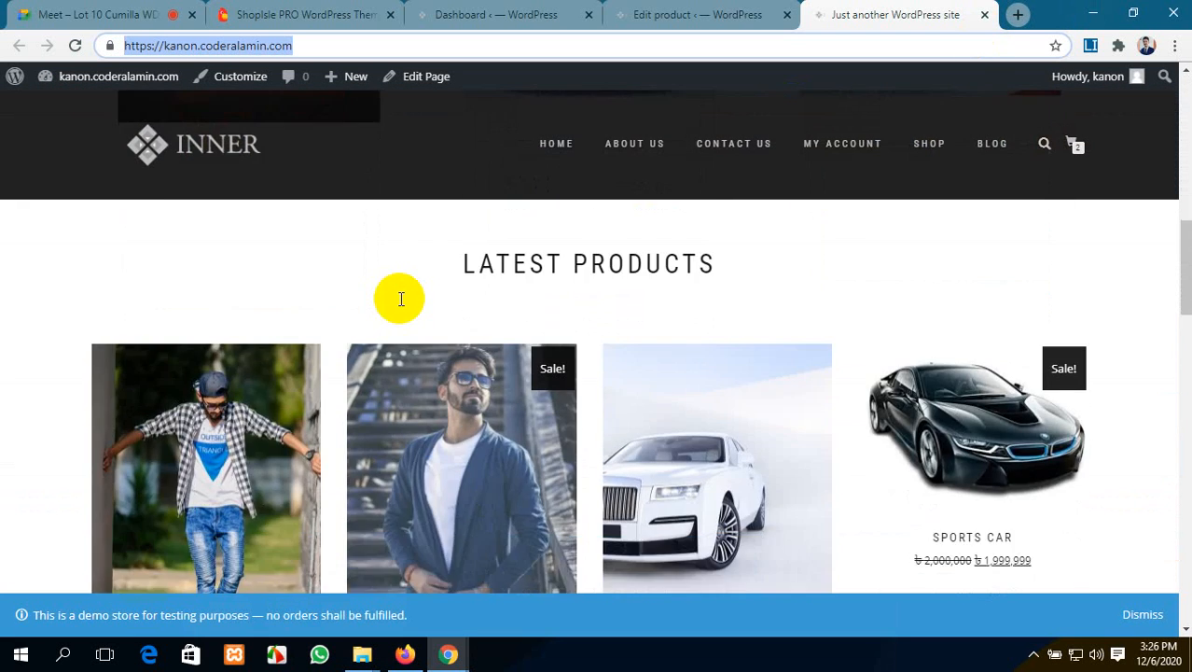
{"action": "scroll", "coordinate": [401, 298], "scroll_direction": "down", "scroll_amount": 4}
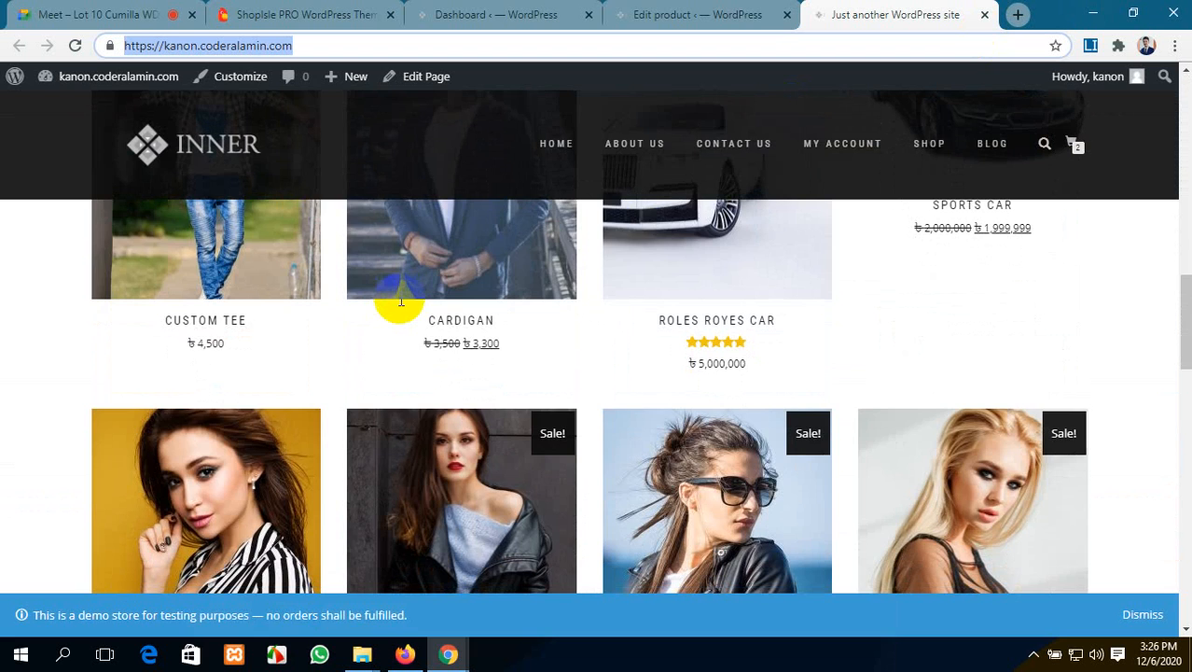
{"action": "scroll", "coordinate": [401, 300], "scroll_direction": "down", "scroll_amount": 3}
{"action": "scroll", "coordinate": [399, 338], "scroll_direction": "up", "scroll_amount": 15}
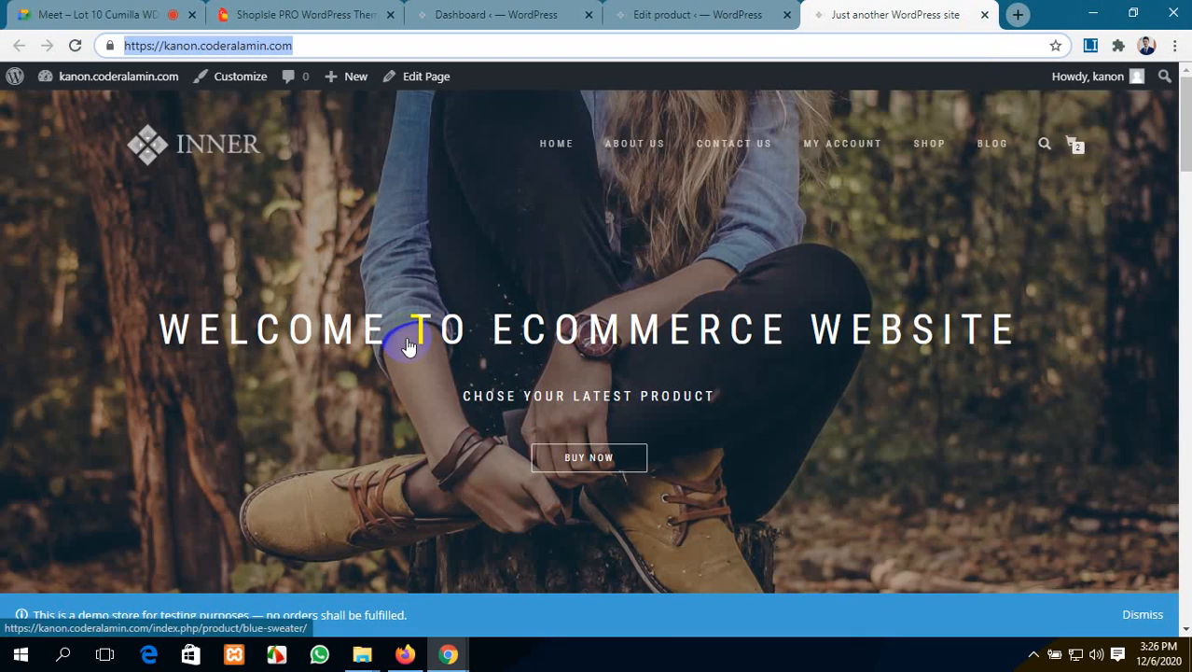
Step: Start a new WooCommerce product and display the available product types in its product data
{"action": "left_click", "coordinate": [459, 11]}
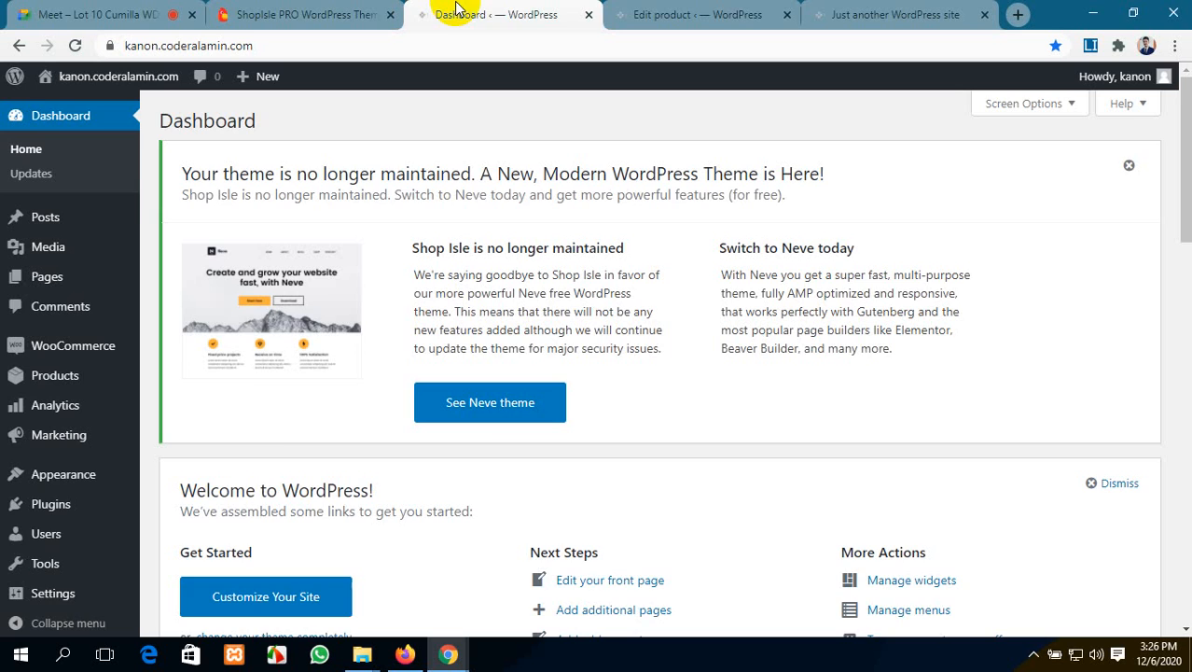
{"action": "left_click", "coordinate": [664, 15]}
{"action": "left_click", "coordinate": [308, 171]}
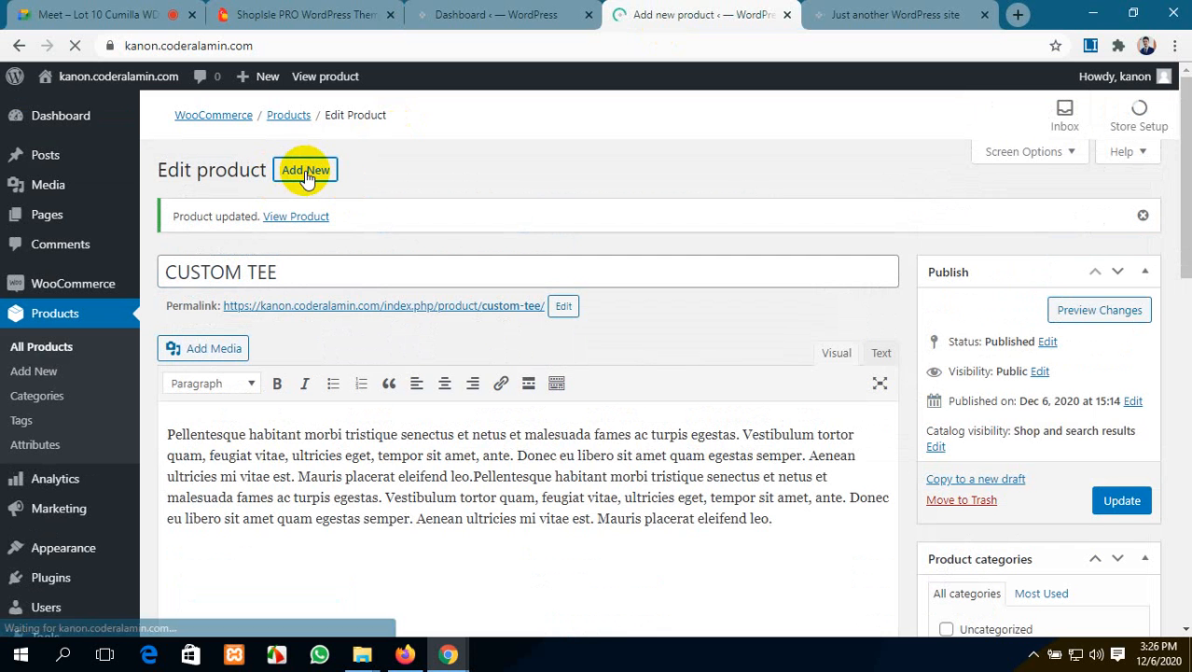
{"action": "scroll", "coordinate": [425, 373], "scroll_direction": "down", "scroll_amount": 5}
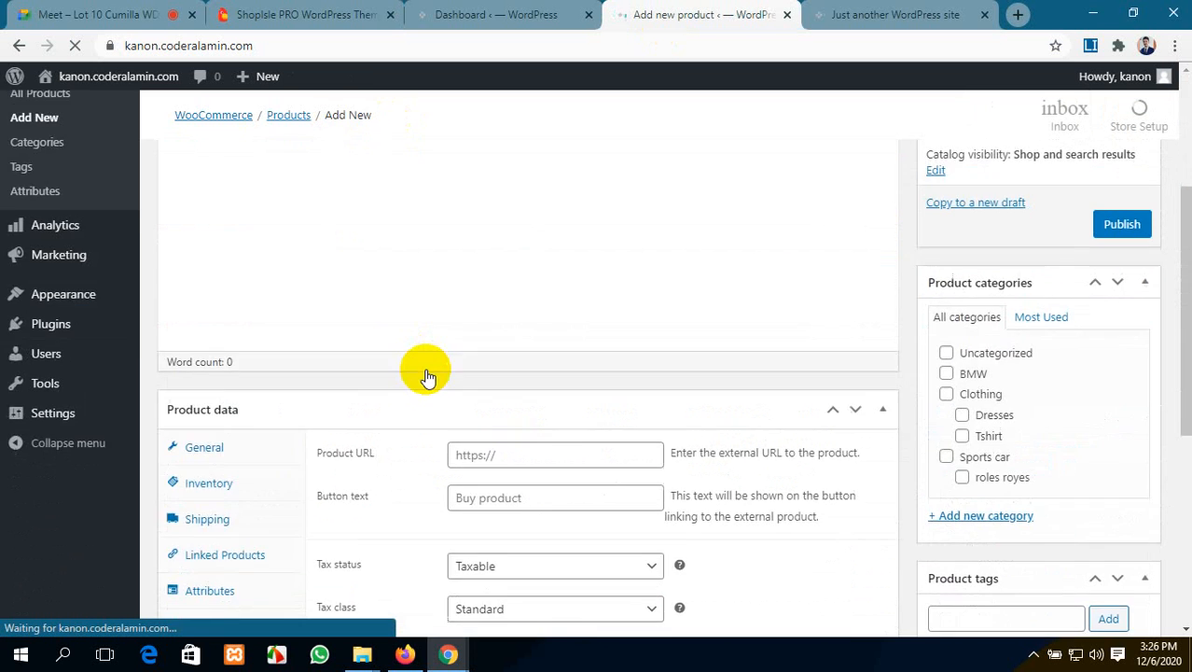
{"action": "scroll", "coordinate": [425, 373], "scroll_direction": "down", "scroll_amount": 2}
{"action": "scroll", "coordinate": [415, 363], "scroll_direction": "up", "scroll_amount": 1}
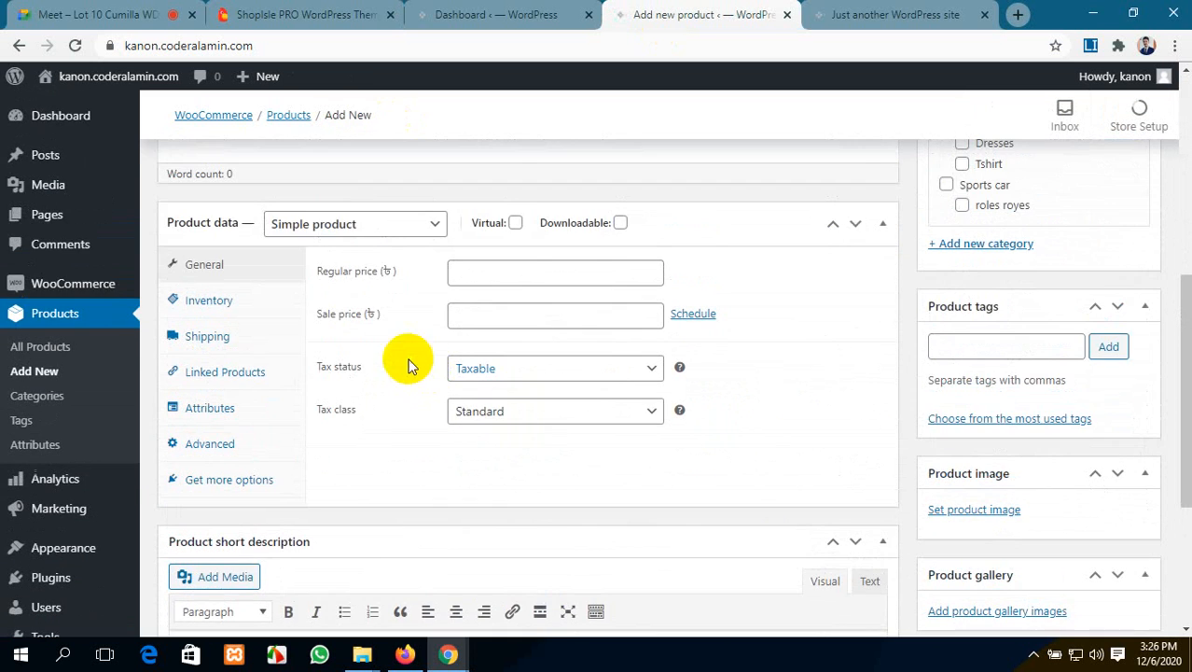
{"action": "left_click", "coordinate": [362, 229]}
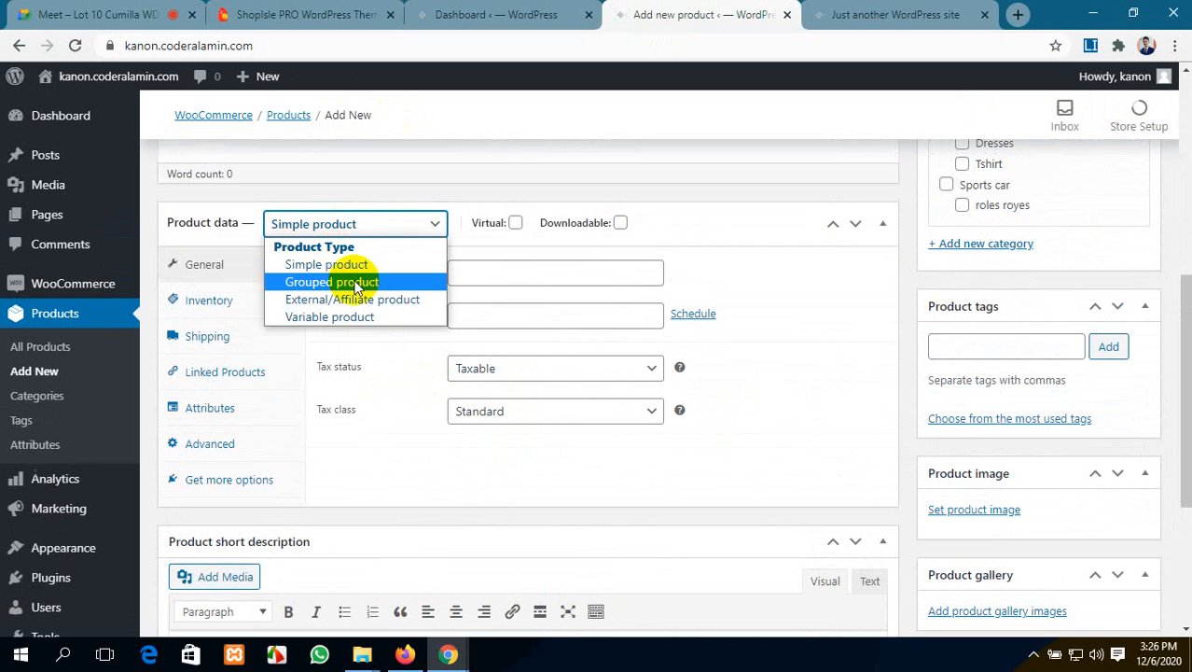
Step: Open Google Images in a new browser tab
{"action": "left_click", "coordinate": [896, 15]}
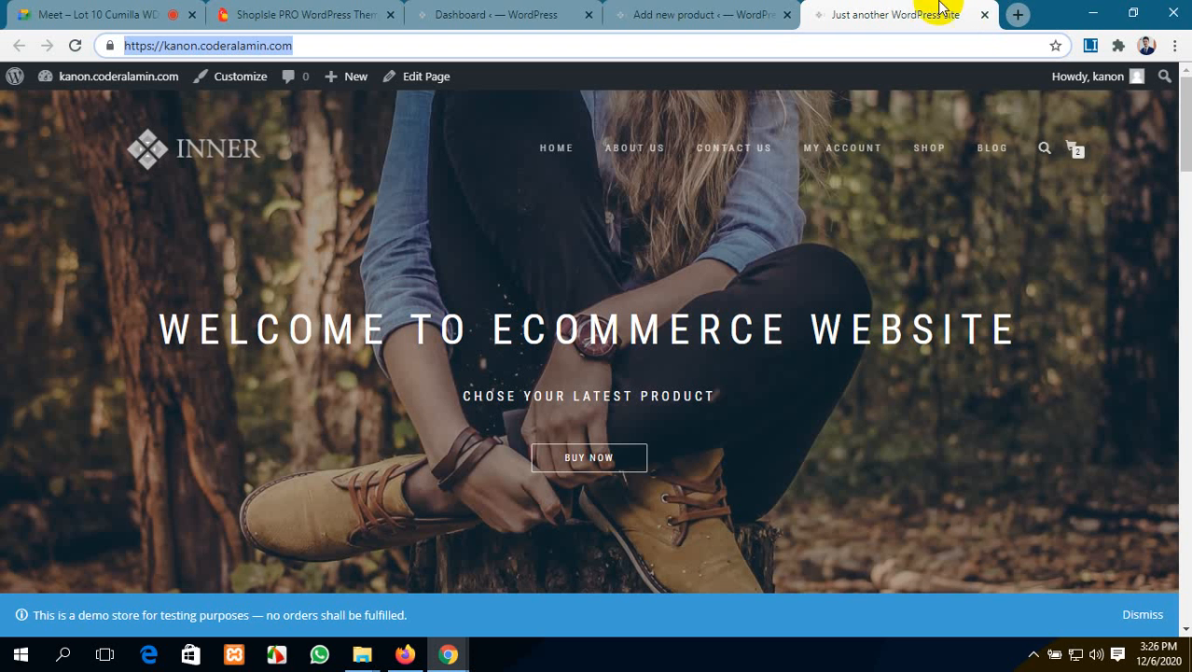
{"action": "left_click", "coordinate": [1016, 14]}
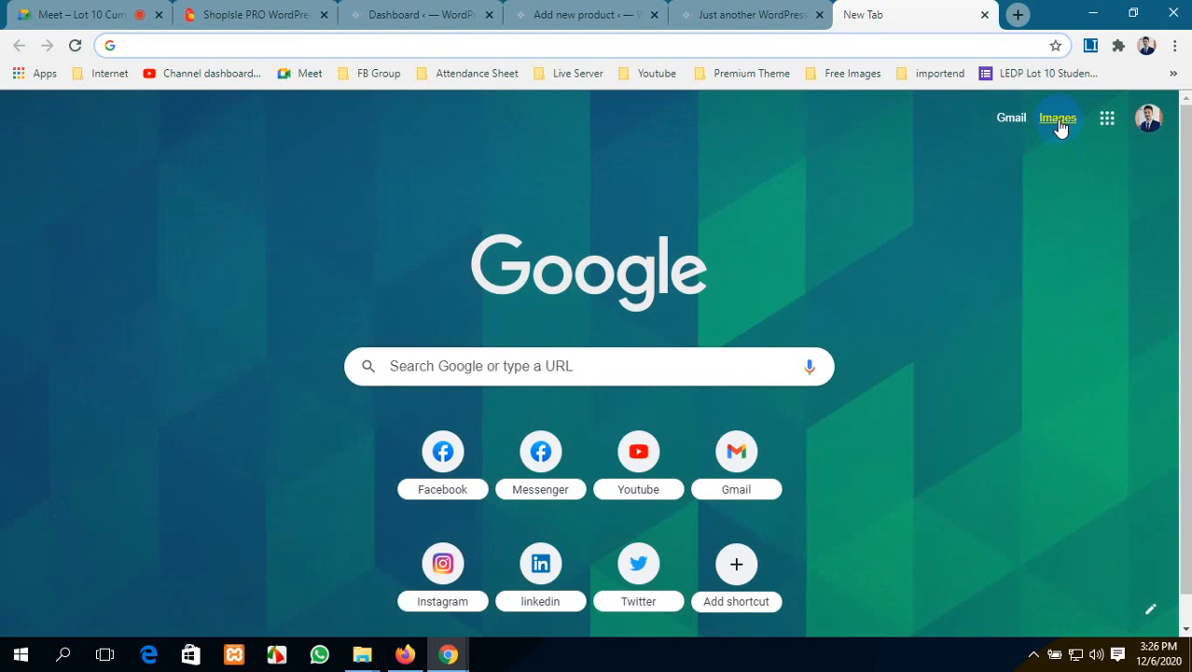
{"action": "left_click", "coordinate": [1058, 121]}
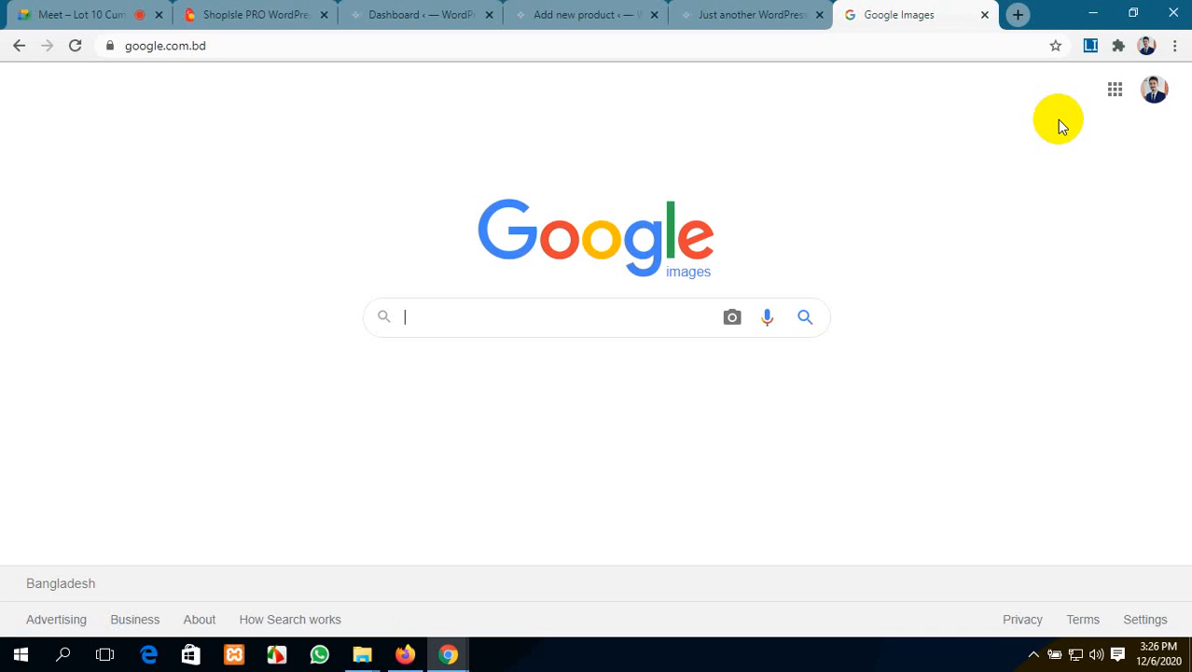
Step: Return to the Google Meet call and look through the full list of participants
{"action": "left_click", "coordinate": [478, 10]}
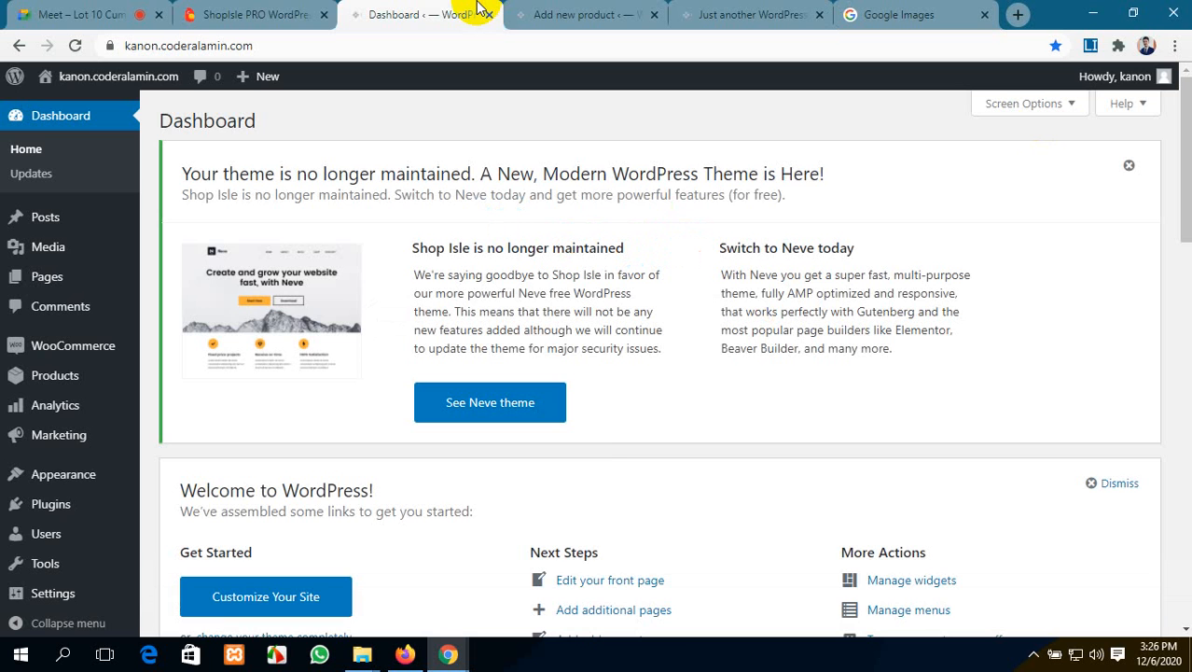
{"action": "left_click", "coordinate": [110, 13]}
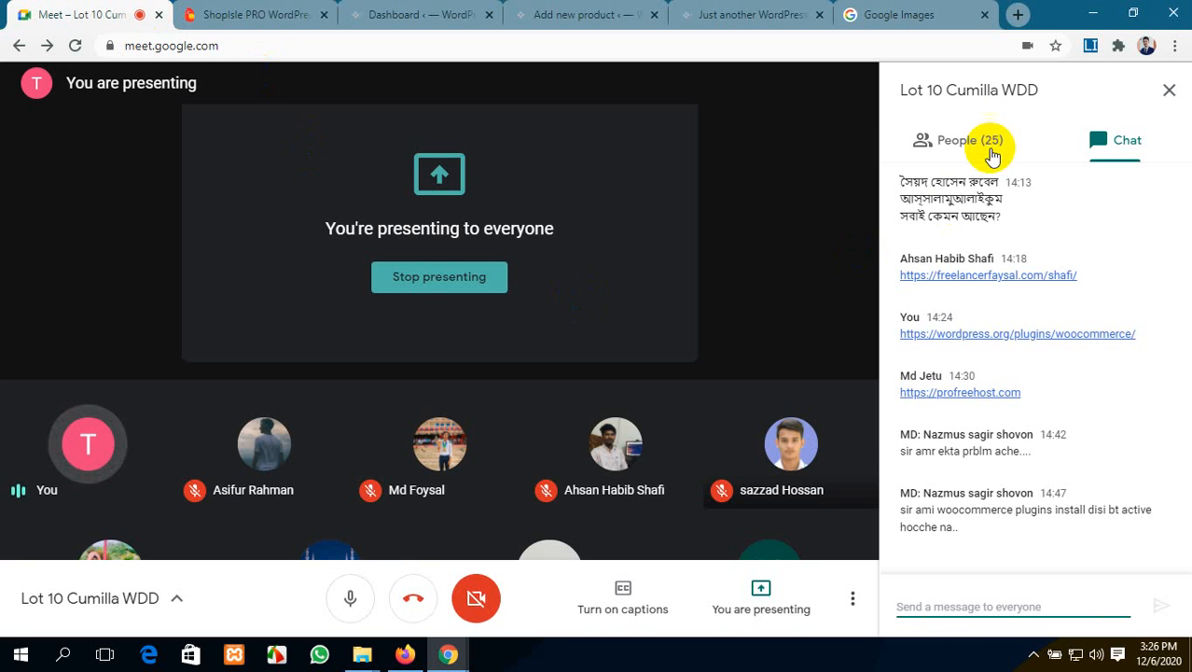
{"action": "left_click", "coordinate": [990, 141]}
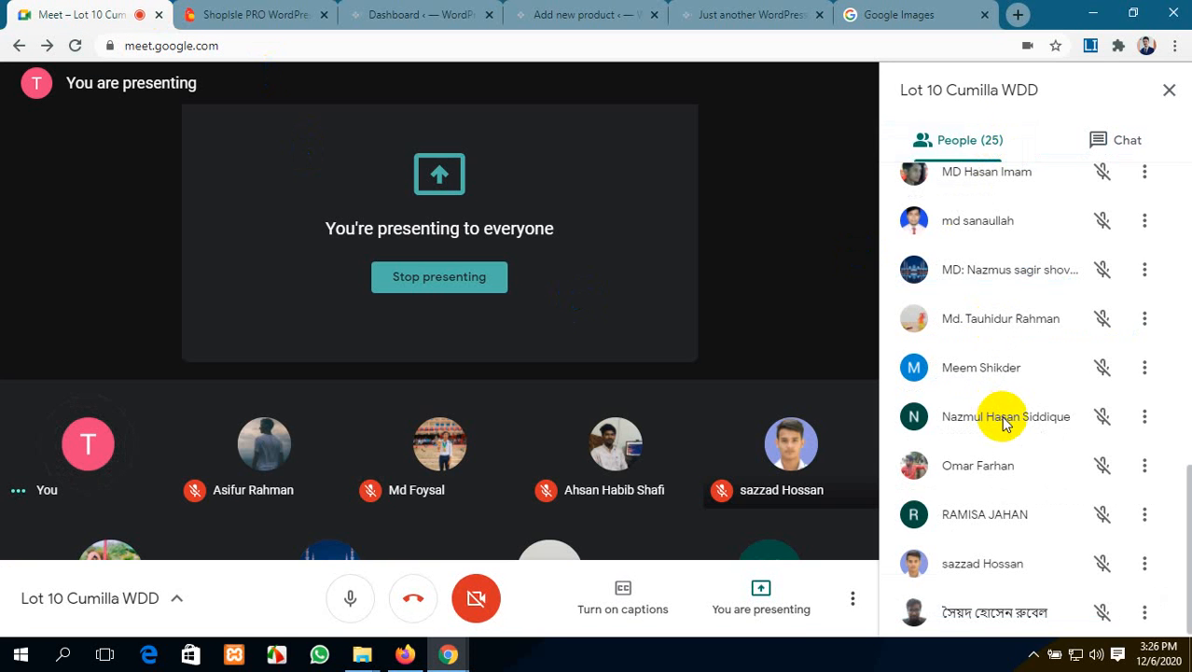
{"action": "scroll", "coordinate": [1005, 420], "scroll_direction": "up", "scroll_amount": 4}
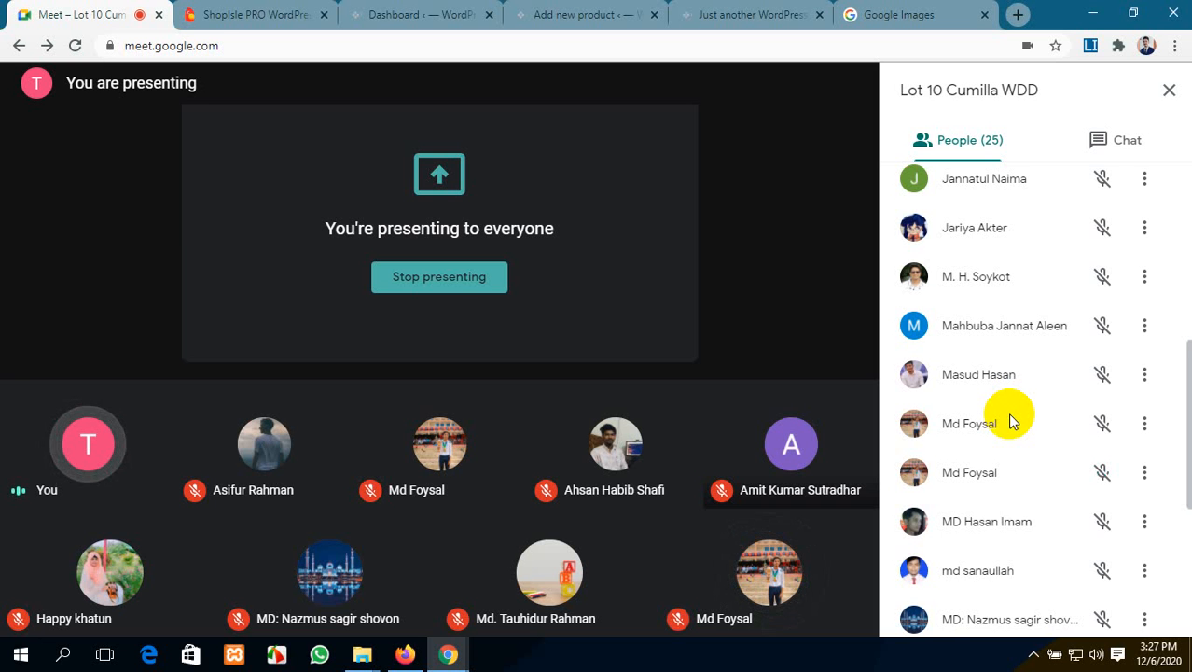
{"action": "scroll", "coordinate": [1013, 421], "scroll_direction": "up", "scroll_amount": 5}
{"action": "scroll", "coordinate": [1013, 422], "scroll_direction": "up", "scroll_amount": 3}
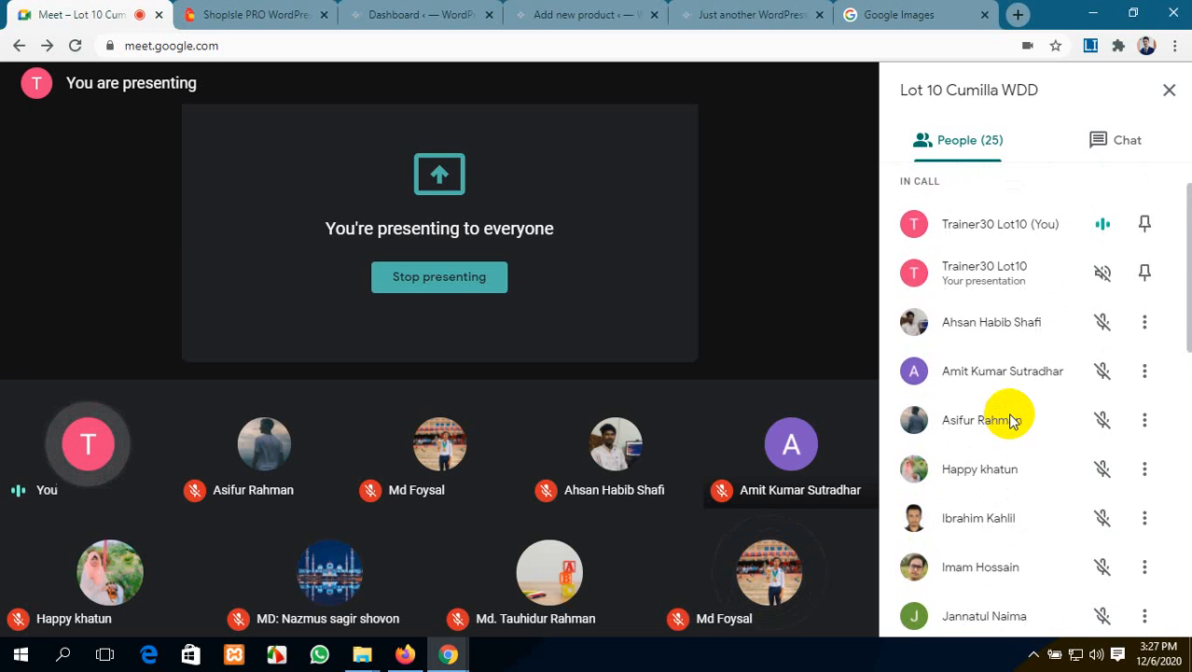
{"action": "scroll", "coordinate": [1013, 422], "scroll_direction": "down", "scroll_amount": 4}
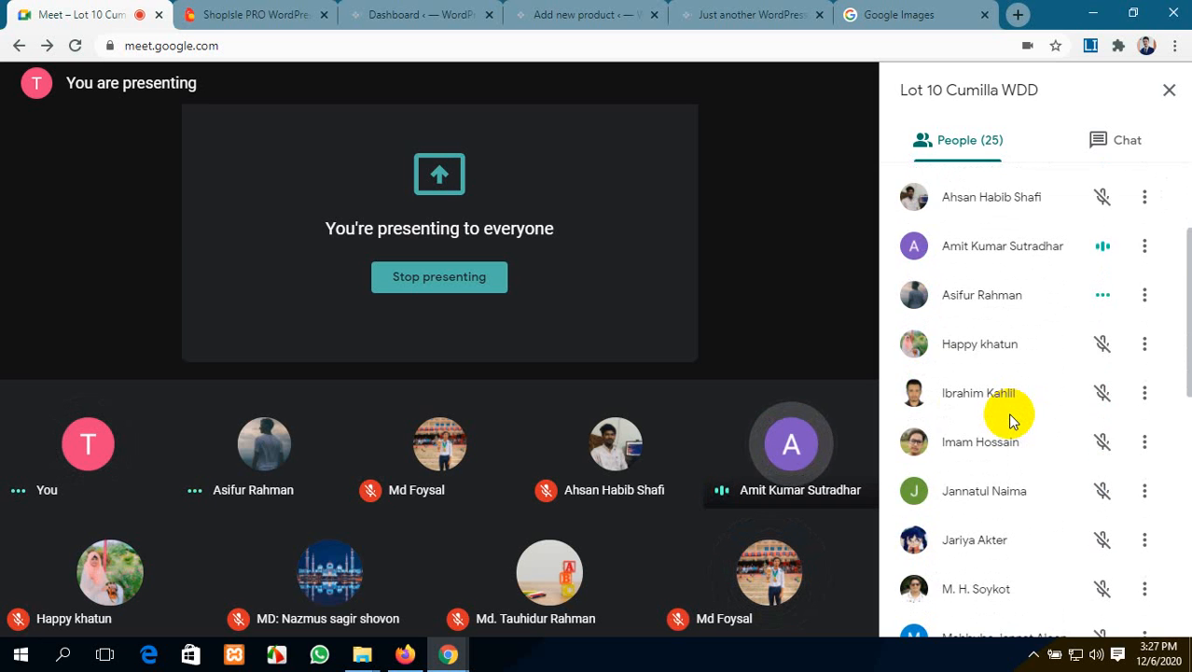
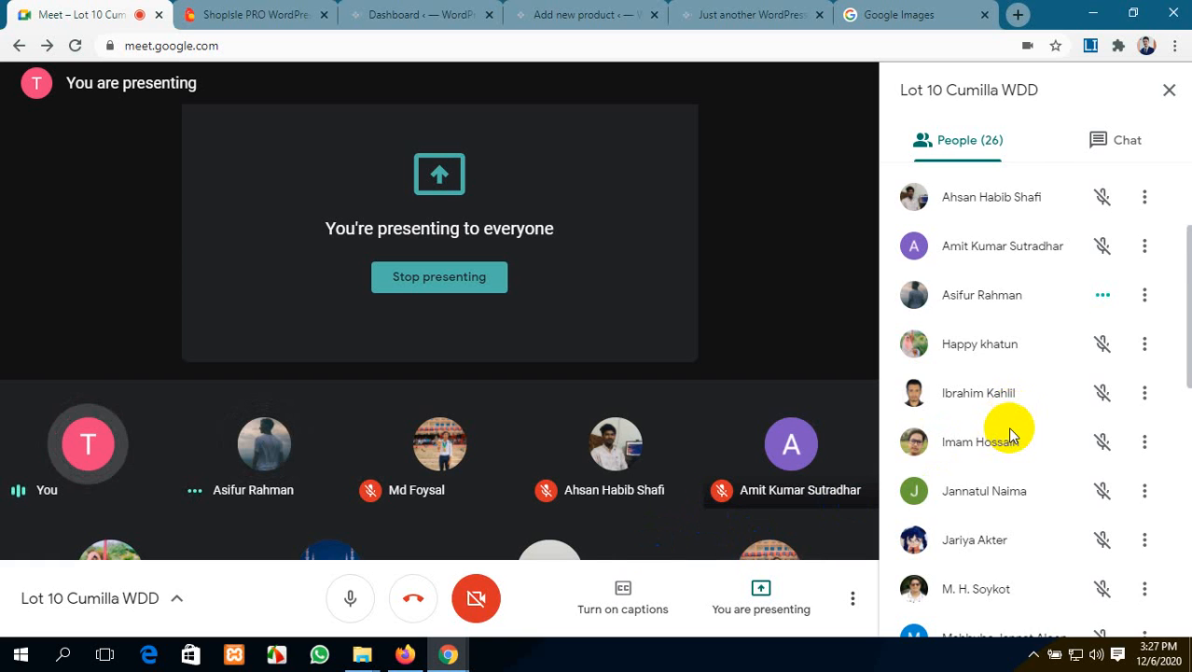
{"action": "scroll", "coordinate": [1012, 429], "scroll_direction": "down", "scroll_amount": 2}
{"action": "scroll", "coordinate": [1015, 433], "scroll_direction": "down", "scroll_amount": 4}
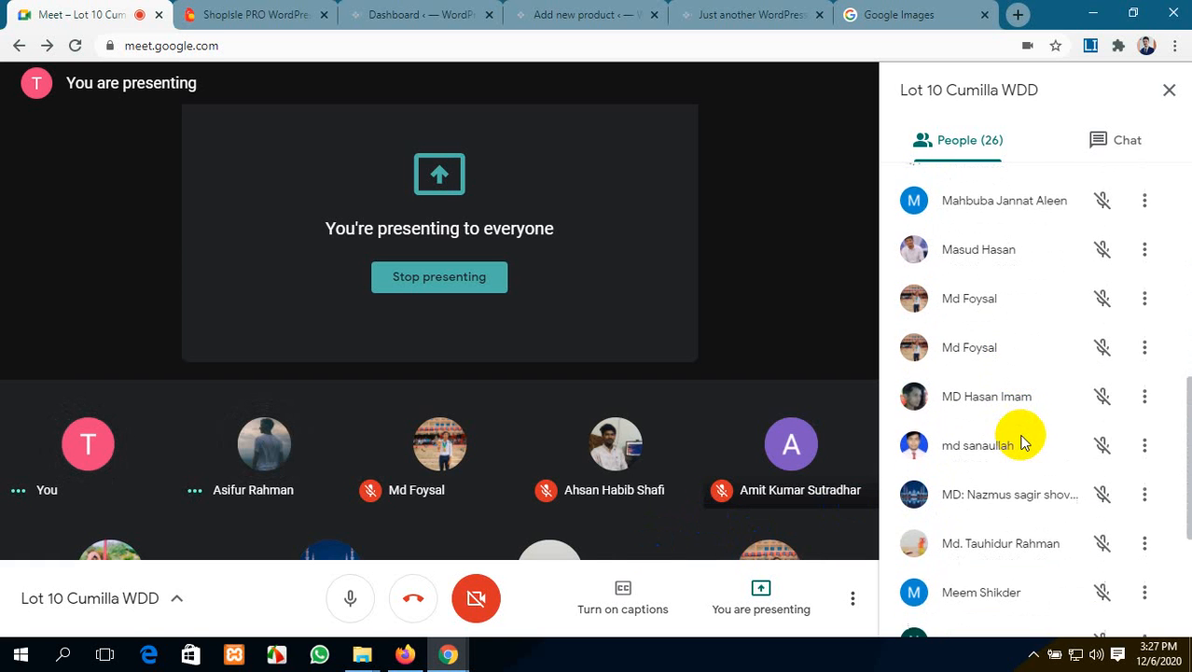
{"action": "scroll", "coordinate": [1023, 444], "scroll_direction": "down", "scroll_amount": 2}
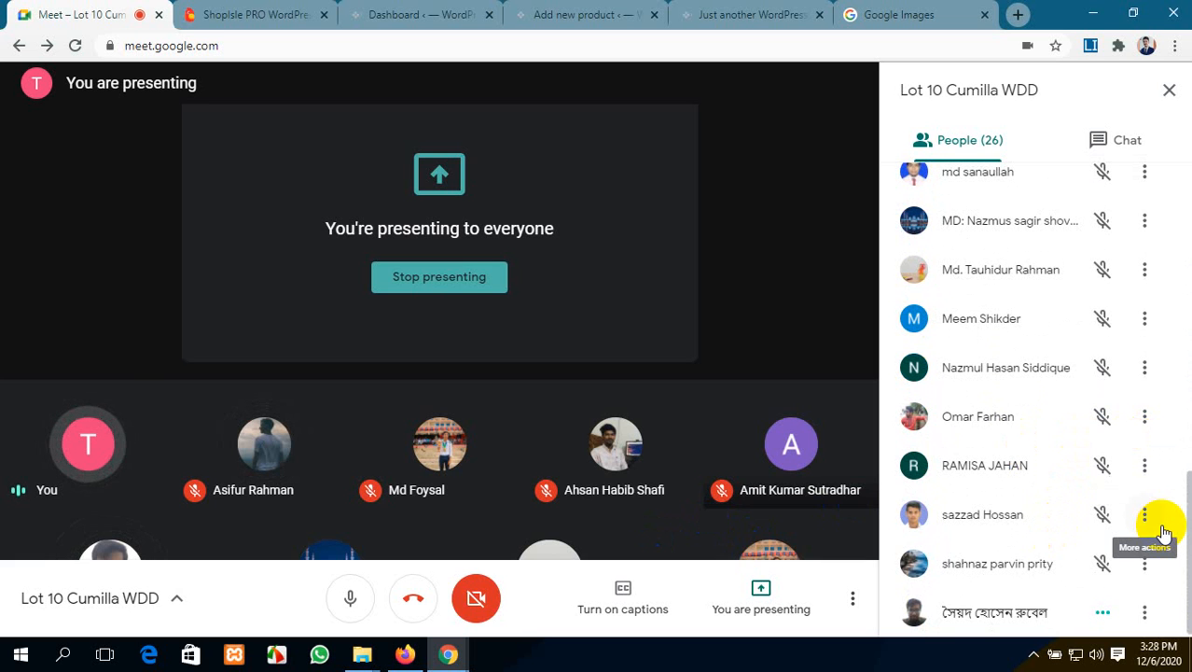
{"action": "scroll", "coordinate": [1119, 398], "scroll_direction": "up", "scroll_amount": 1}
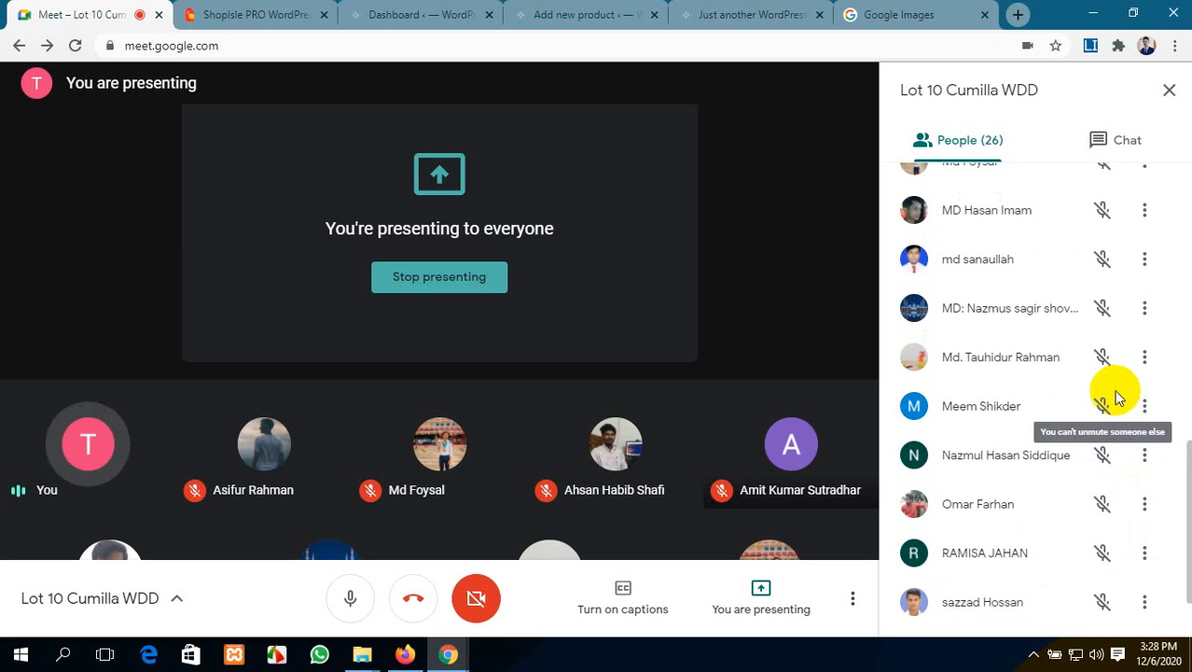
{"action": "scroll", "coordinate": [1118, 396], "scroll_direction": "up", "scroll_amount": 3}
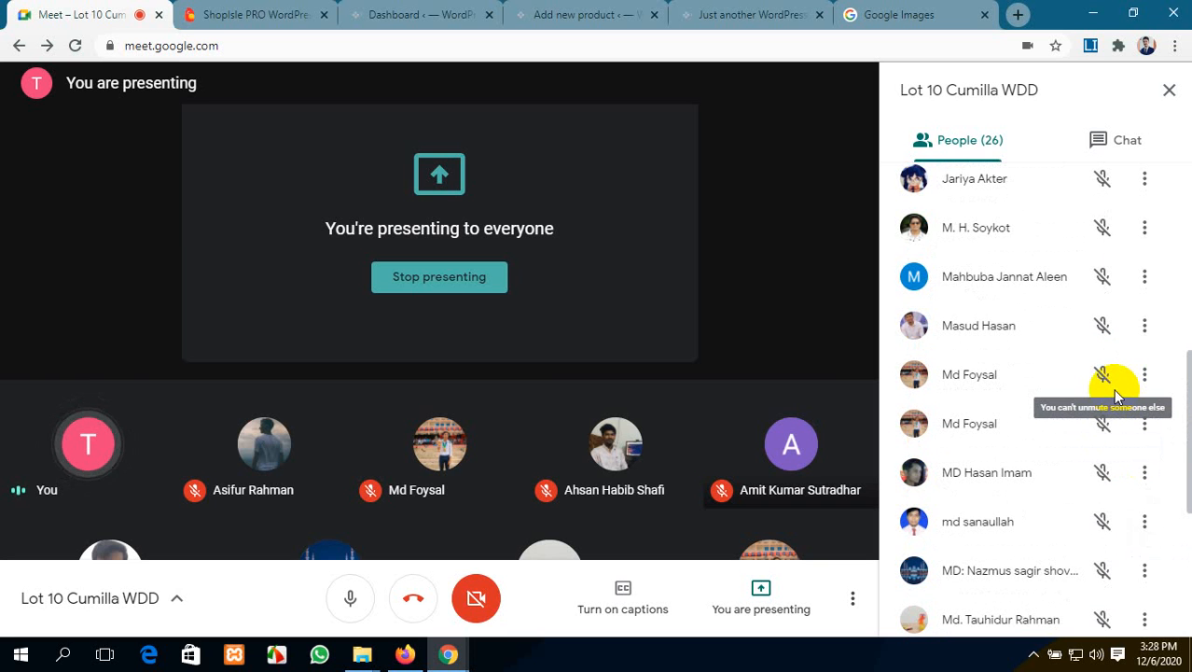
{"action": "scroll", "coordinate": [1116, 397], "scroll_direction": "up", "scroll_amount": 6}
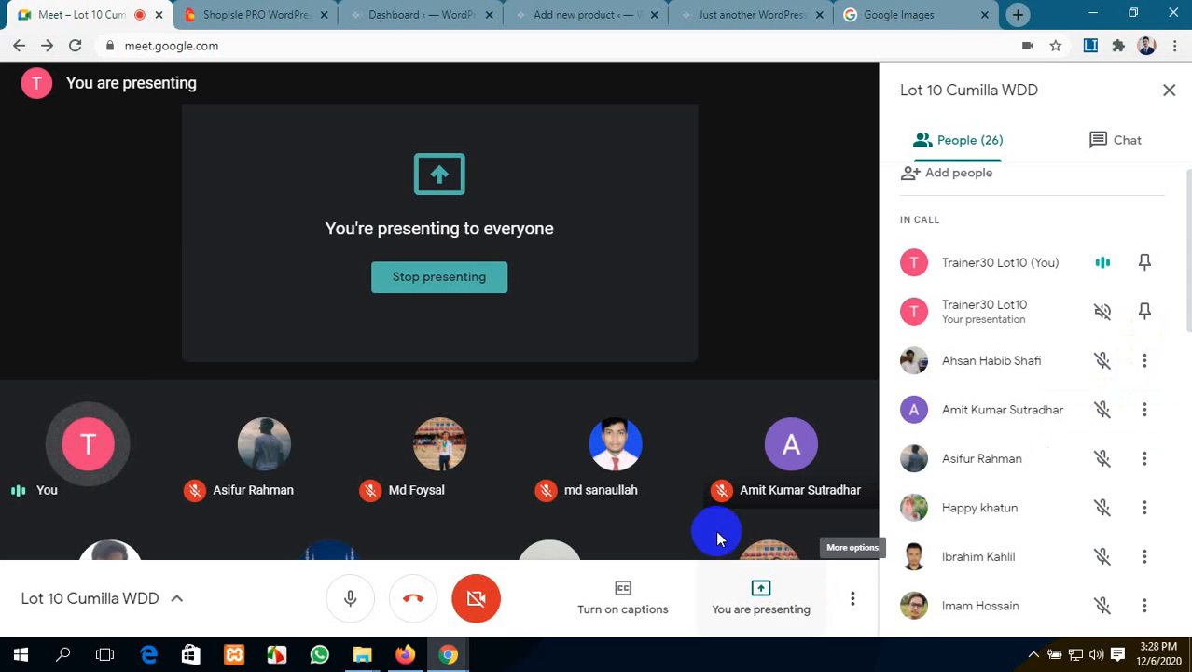
{"action": "scroll", "coordinate": [1131, 506], "scroll_direction": "down", "scroll_amount": 10}
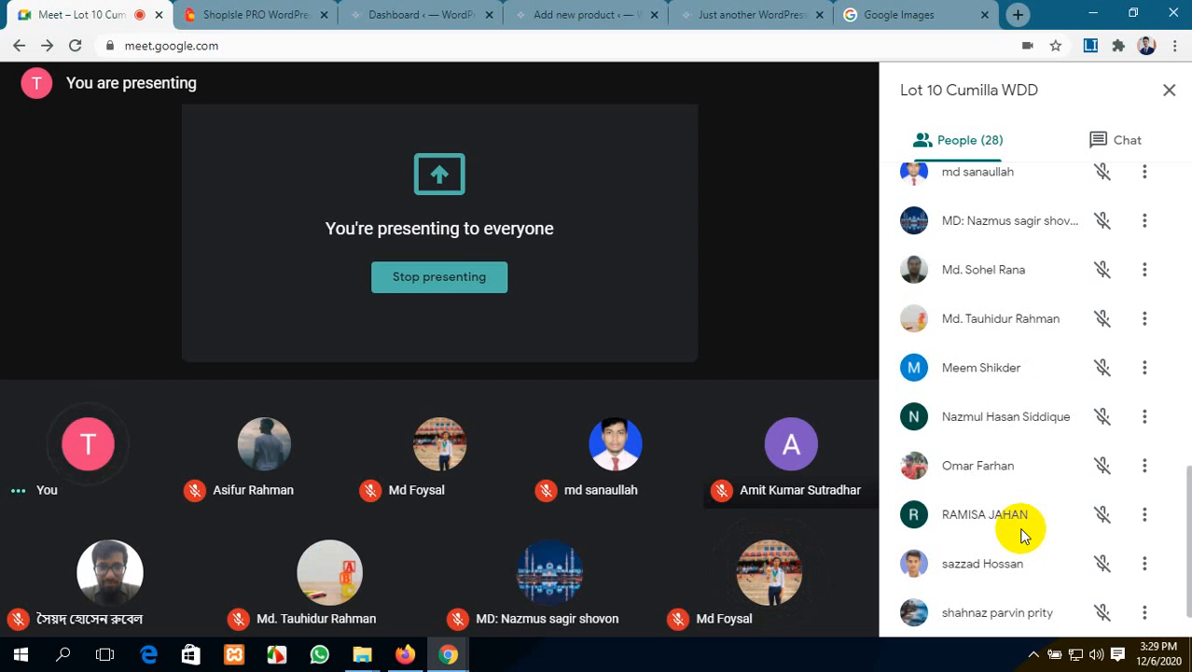
Step: Search Google Images for "pendrive"
{"action": "left_click", "coordinate": [915, 11]}
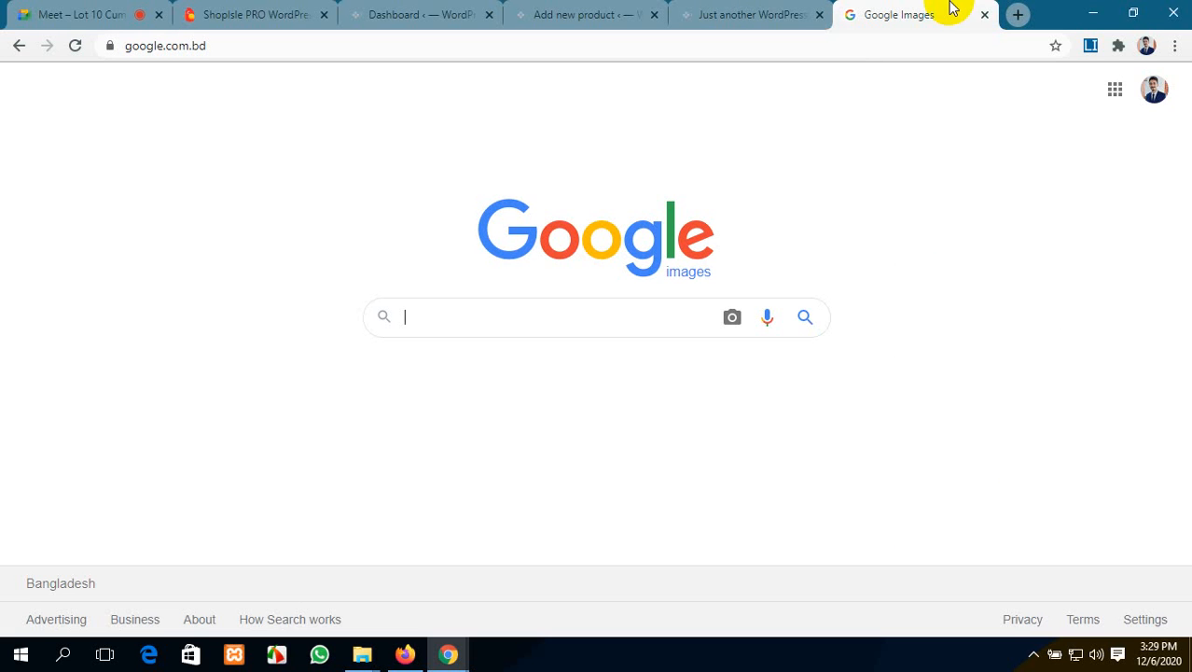
{"action": "left_click", "coordinate": [581, 326]}
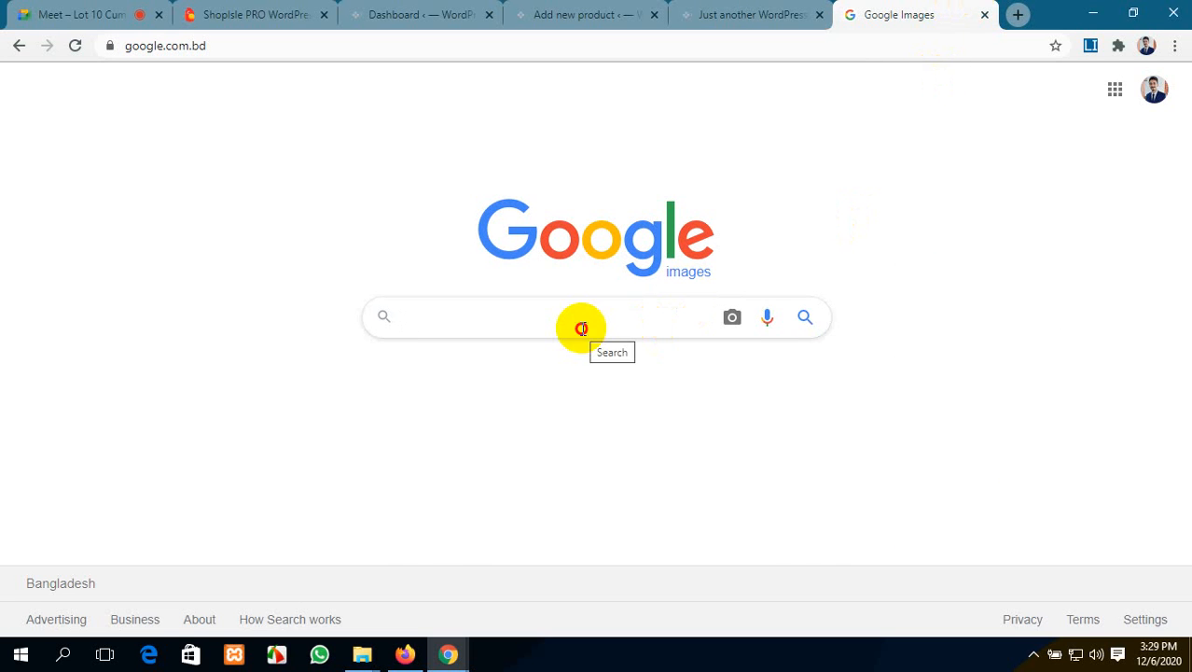
{"action": "left_click", "coordinate": [105, 9]}
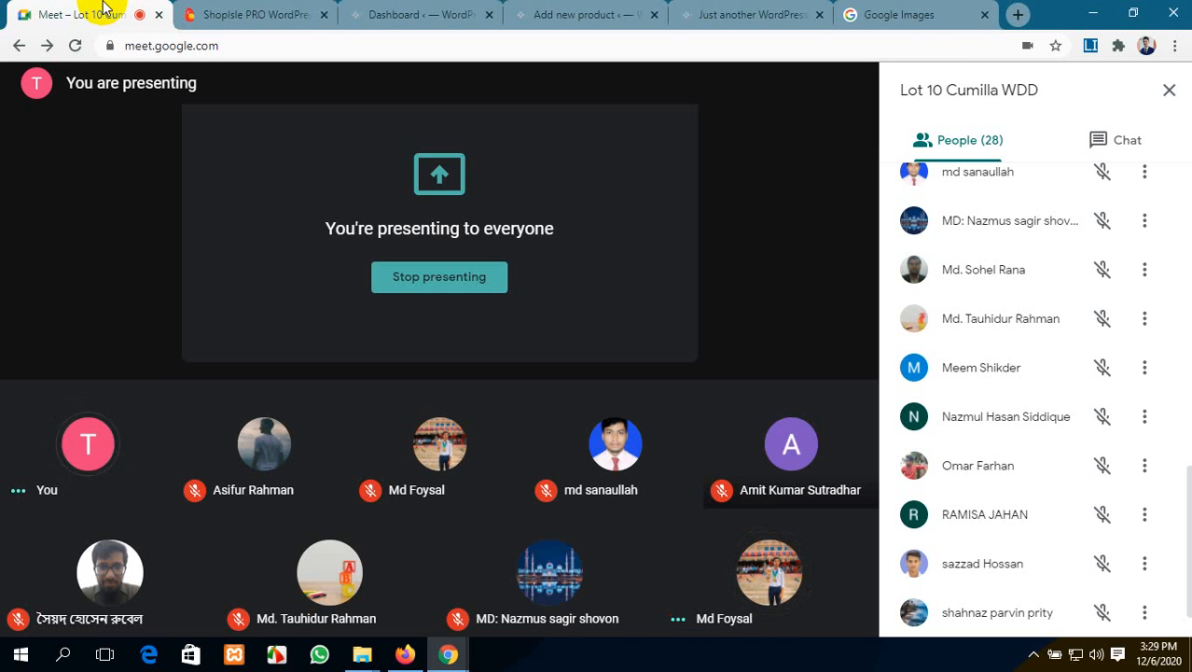
{"action": "left_click", "coordinate": [882, 9]}
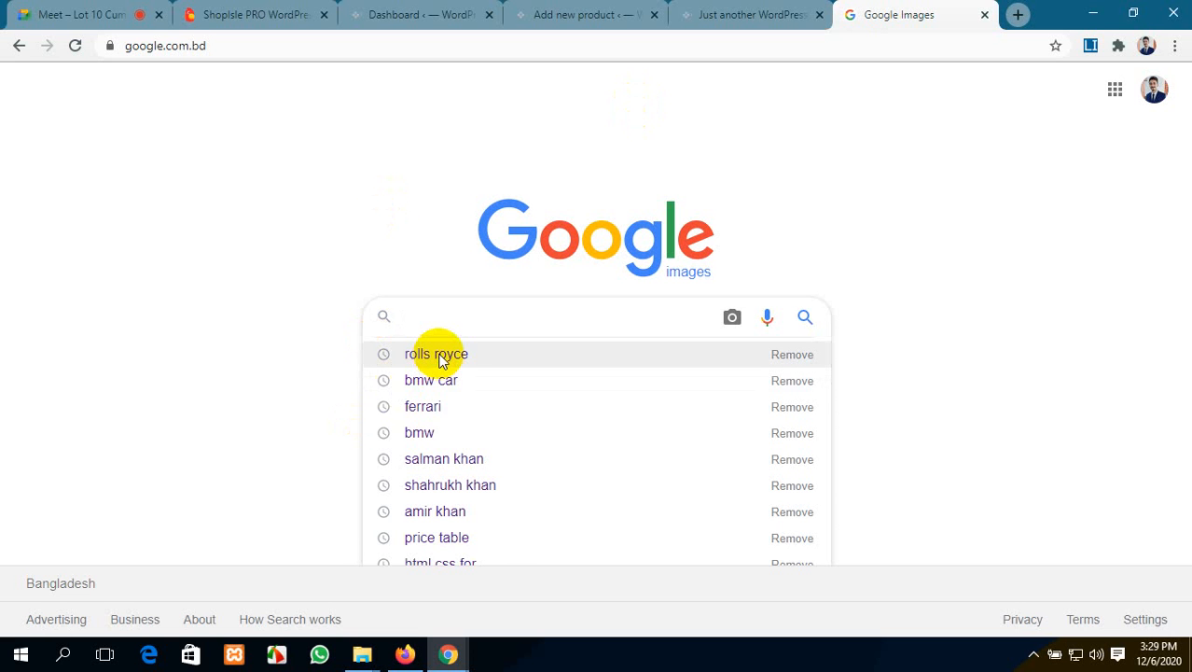
{"action": "type", "text": "pe"}
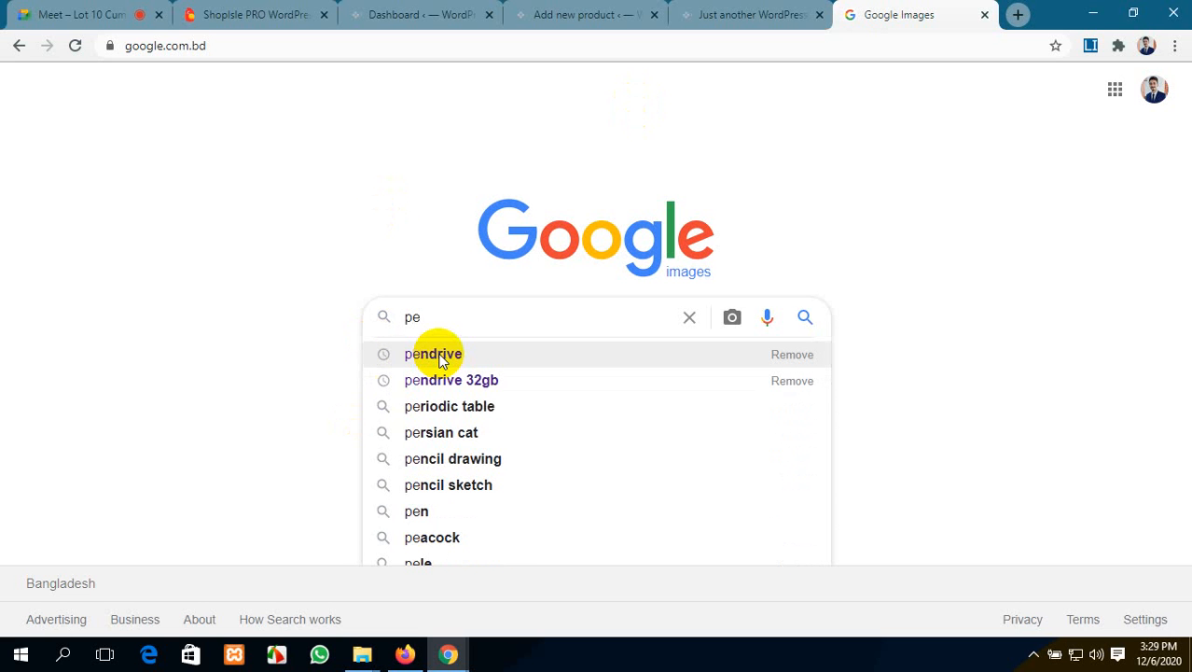
{"action": "left_click", "coordinate": [489, 353]}
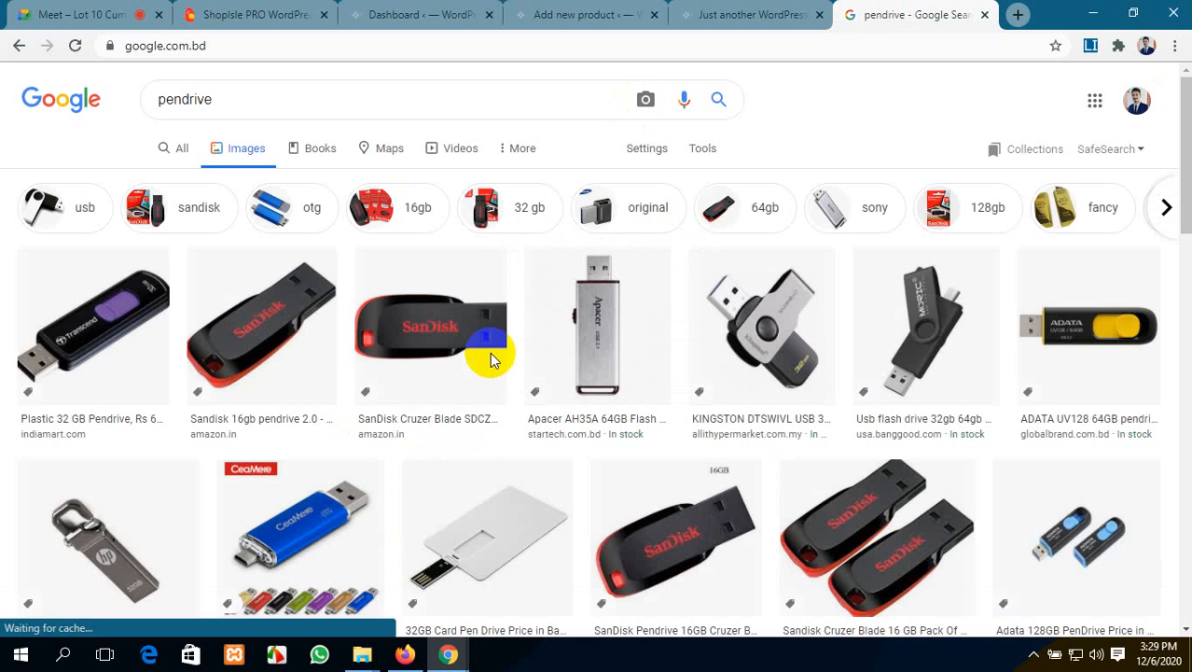
Step: Return to the unfinished WooCommerce product and display the product types available in its product data
{"action": "left_click", "coordinate": [479, 11]}
{"action": "left_click", "coordinate": [567, 13]}
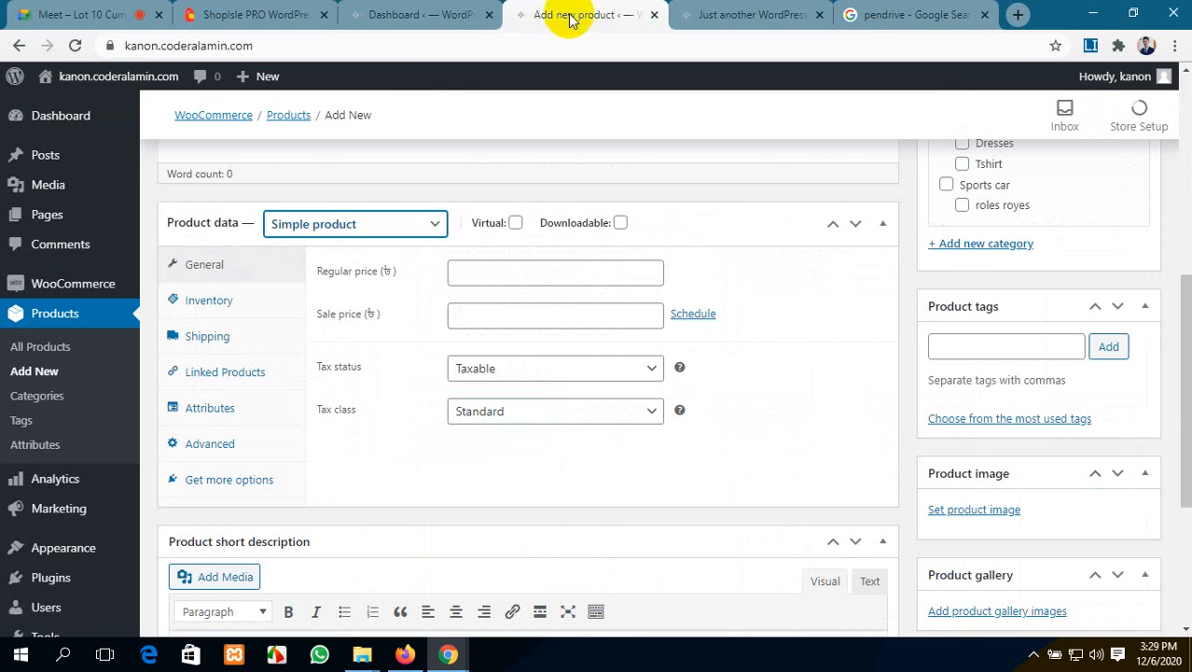
{"action": "left_click", "coordinate": [395, 229]}
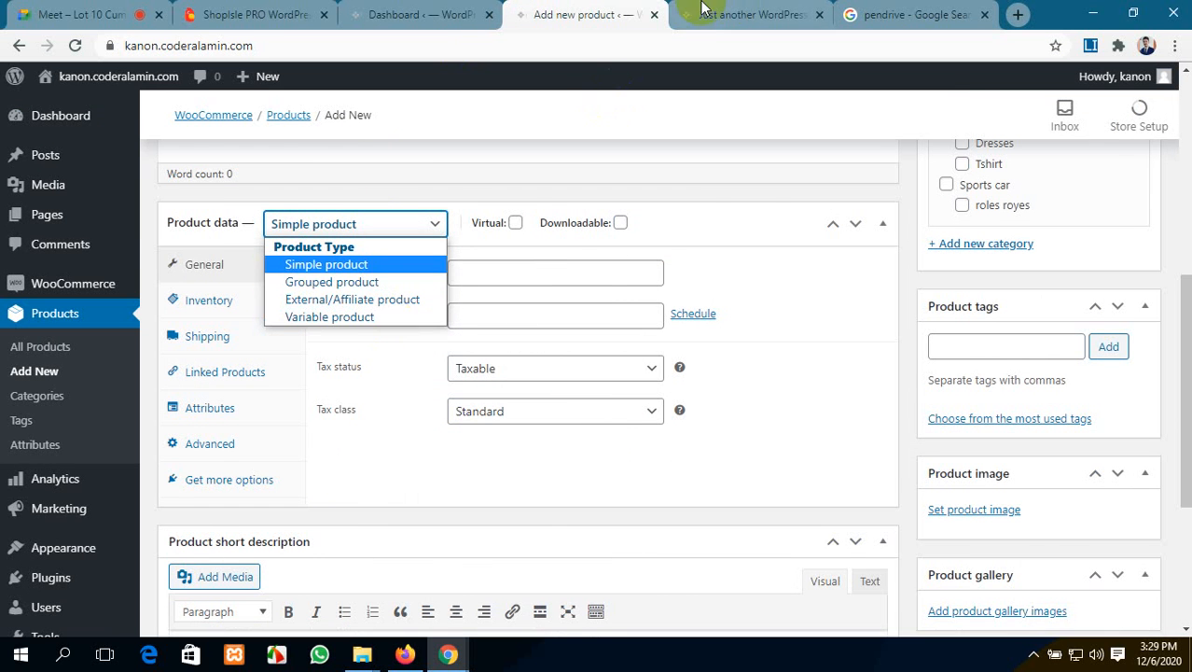
Step: Find the Twinmos 64GB OTG Pendrive in the image results and save its picture as 0123046_twinmos-64gb-otg-pendrive-t1.jpeg in Downloads
{"action": "left_click", "coordinate": [879, 11]}
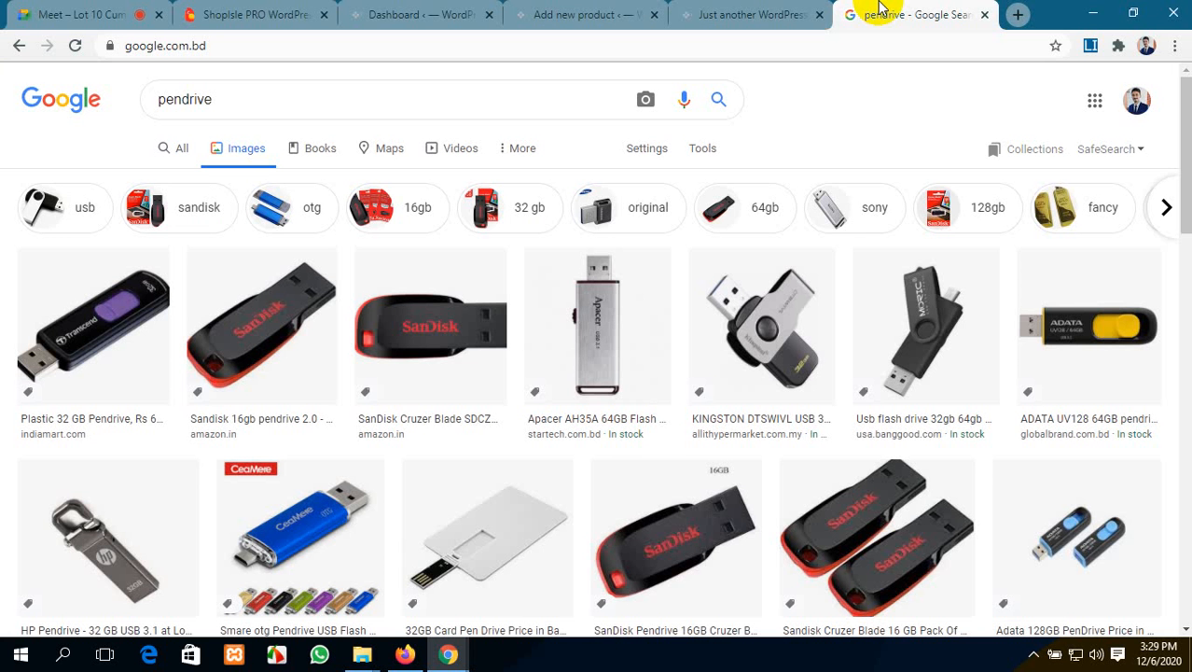
{"action": "scroll", "coordinate": [657, 381], "scroll_direction": "down", "scroll_amount": 1}
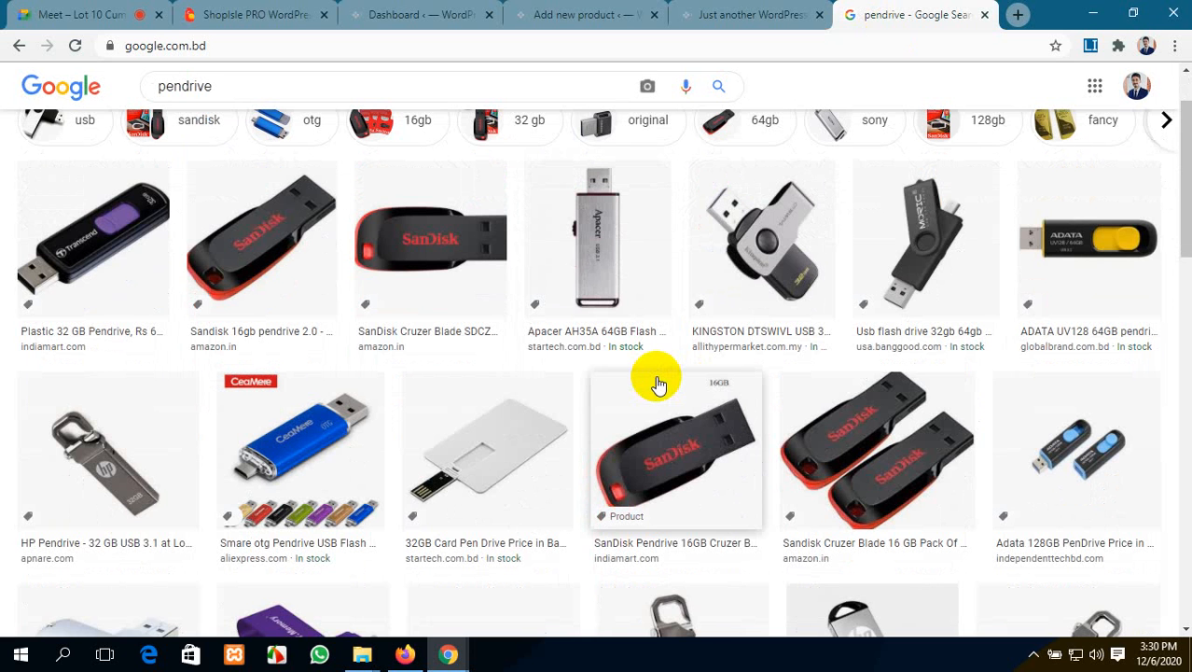
{"action": "scroll", "coordinate": [653, 401], "scroll_direction": "down", "scroll_amount": 3}
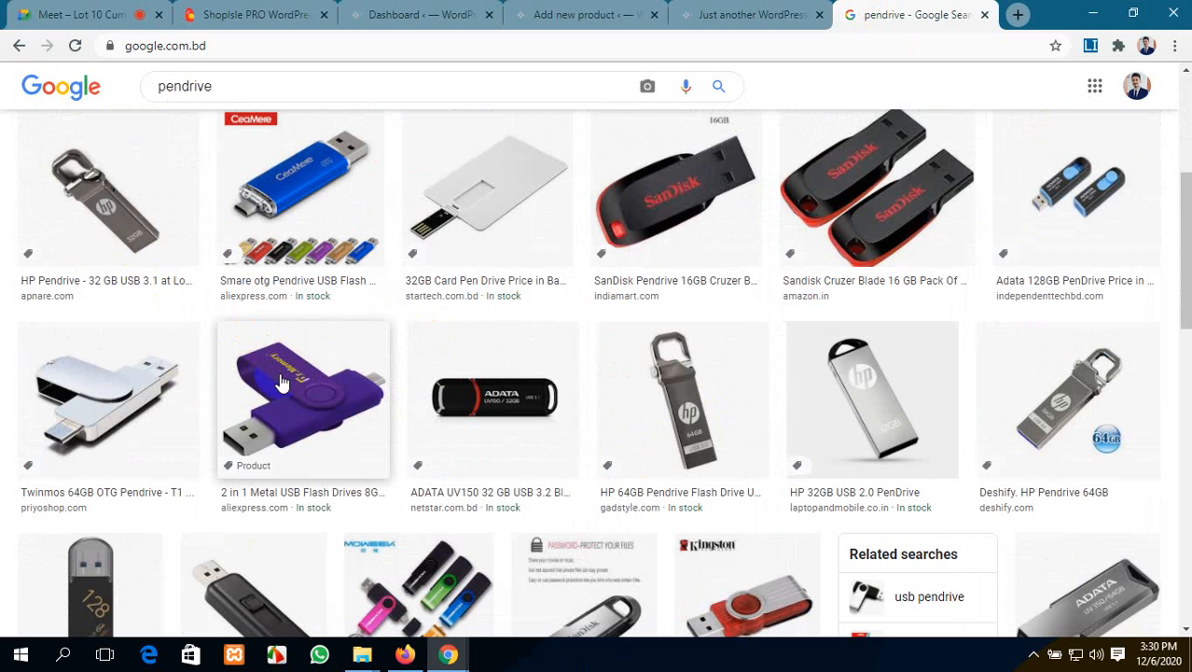
{"action": "left_click", "coordinate": [151, 373]}
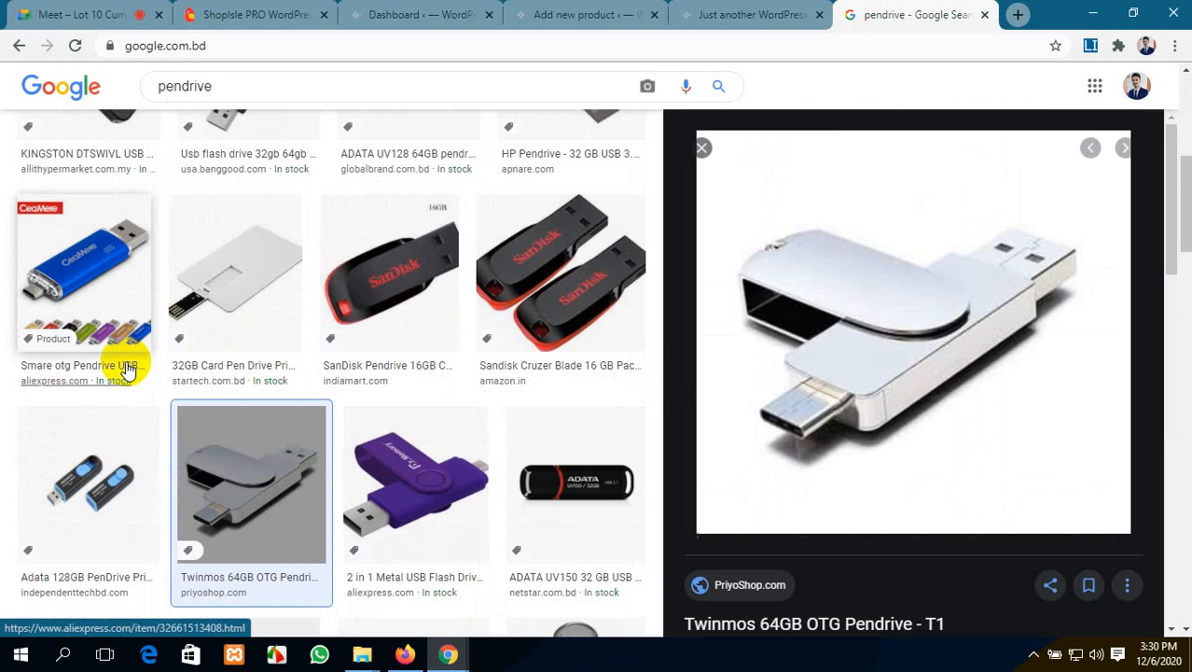
{"action": "right_click", "coordinate": [869, 232]}
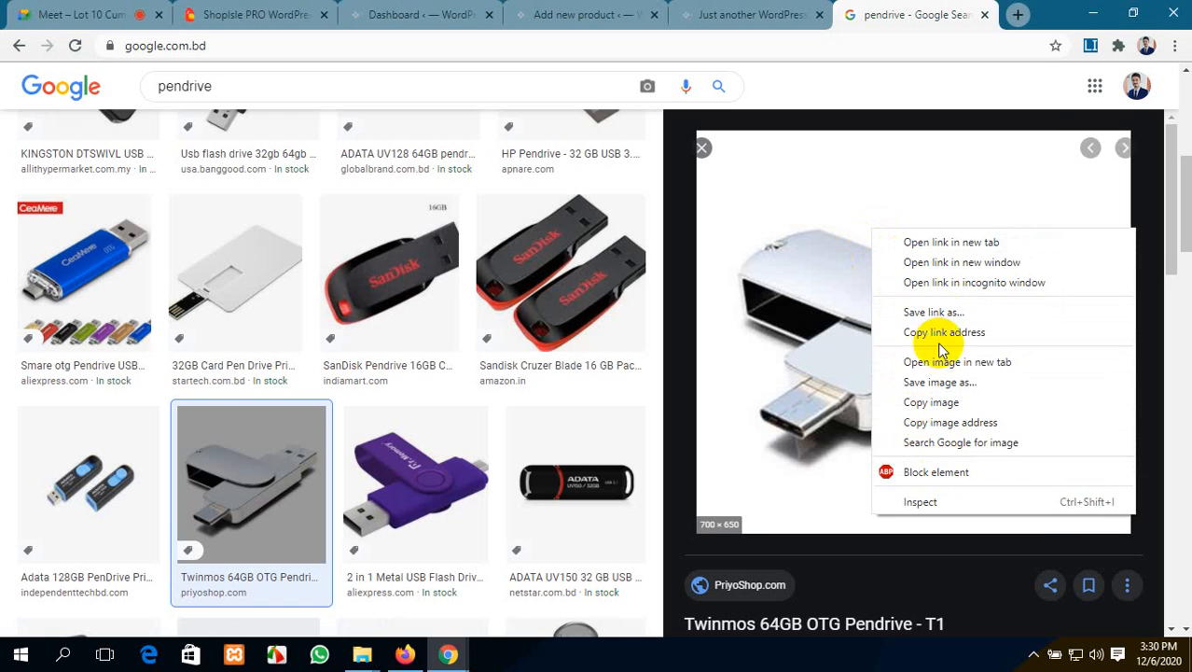
{"action": "left_click", "coordinate": [940, 381]}
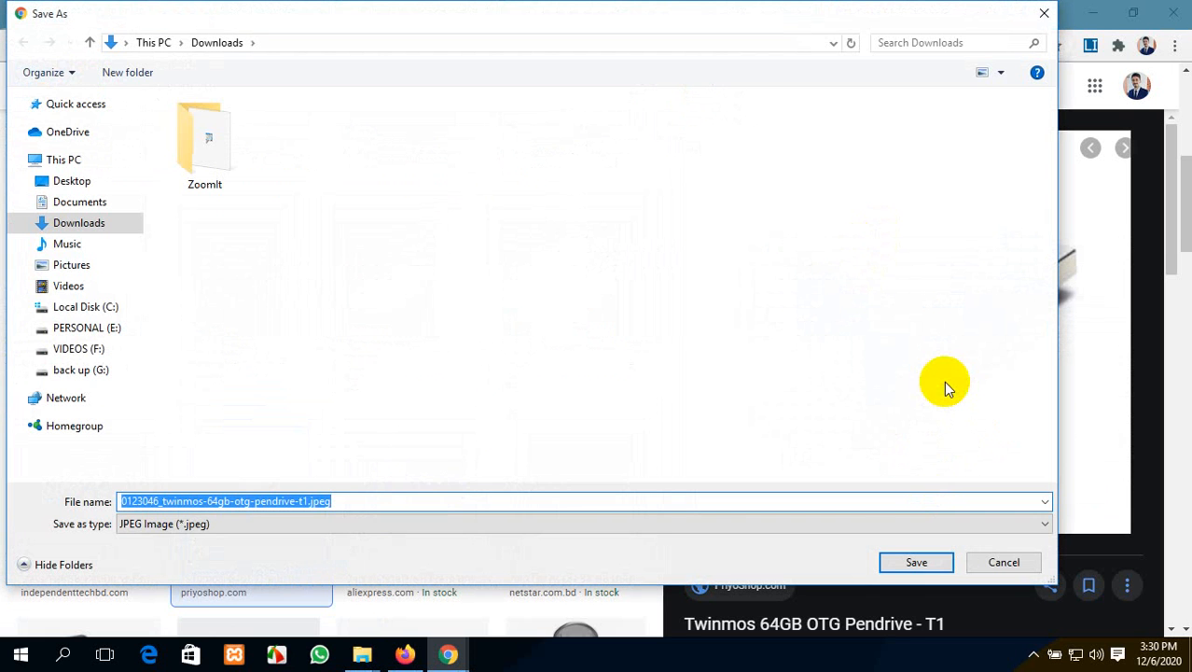
{"action": "left_click", "coordinate": [918, 562]}
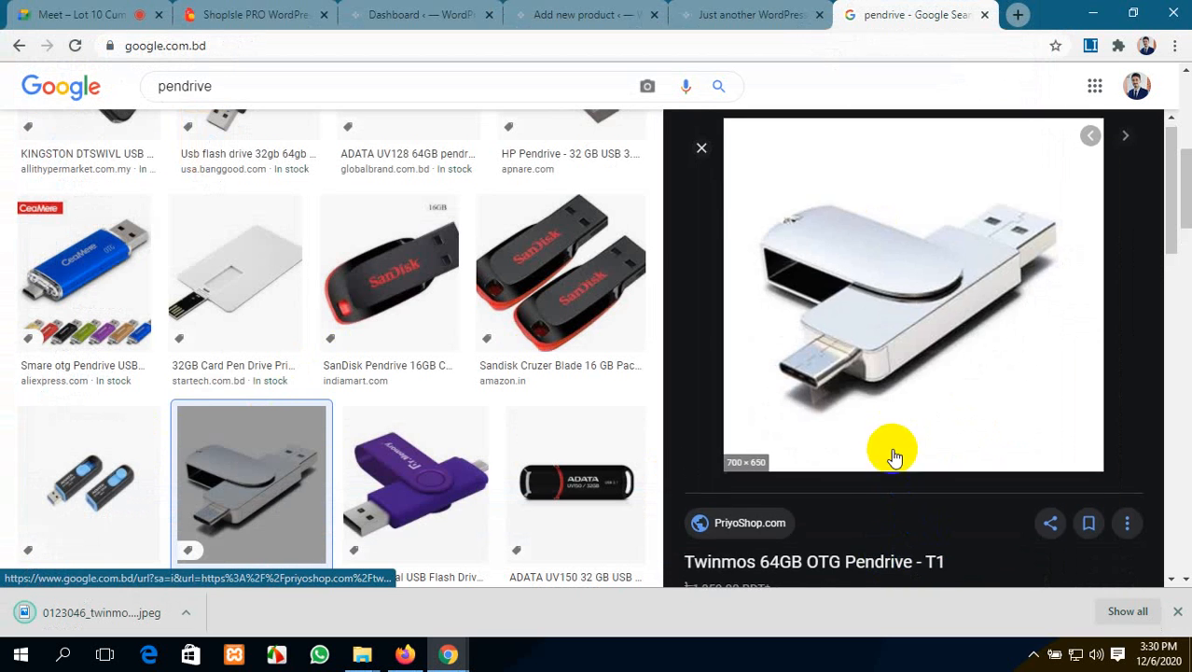
Step: Save the Deshify HP Pendrive 64GB picture to Downloads as 0003031_hp-pendrive-64gb.jpeg
{"action": "scroll", "coordinate": [893, 457], "scroll_direction": "down", "scroll_amount": 3}
{"action": "scroll", "coordinate": [346, 485], "scroll_direction": "down", "scroll_amount": 3}
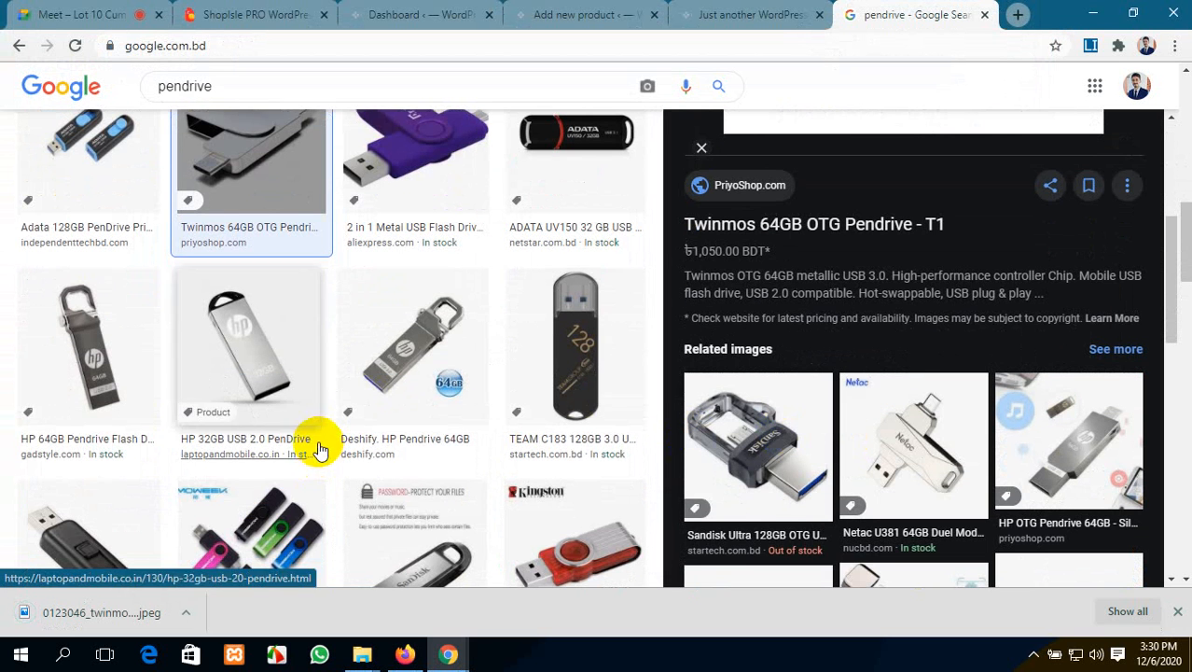
{"action": "left_click", "coordinate": [443, 383]}
{"action": "right_click", "coordinate": [933, 278]}
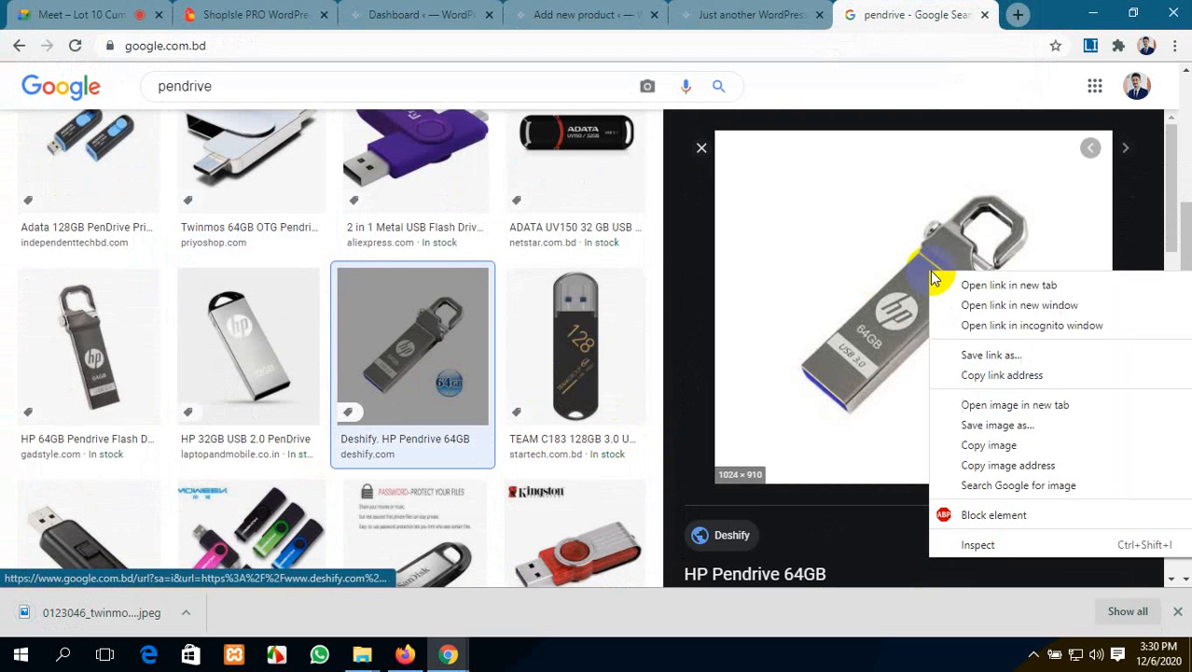
{"action": "left_click", "coordinate": [996, 425]}
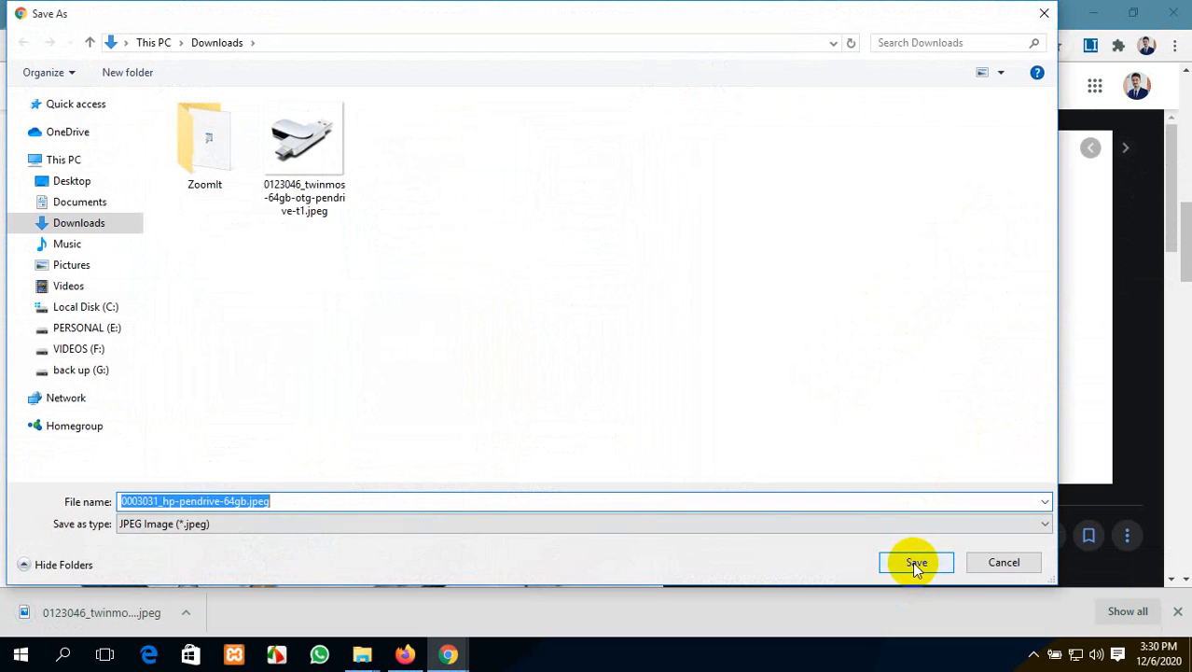
{"action": "left_click", "coordinate": [914, 561]}
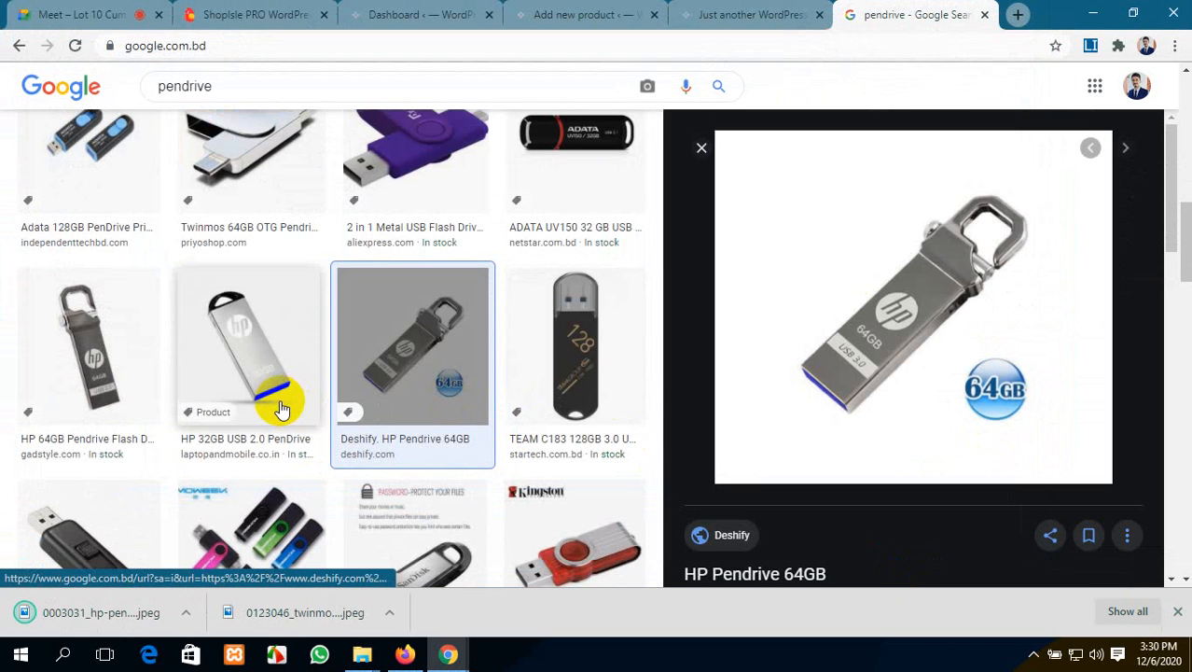
Step: Save the HP 32GB USB 2.0 PenDrive picture to Downloads as hp-32gb-usb-20-pendrive.jpg
{"action": "scroll", "coordinate": [280, 405], "scroll_direction": "down", "scroll_amount": 1}
{"action": "left_click", "coordinate": [233, 238]}
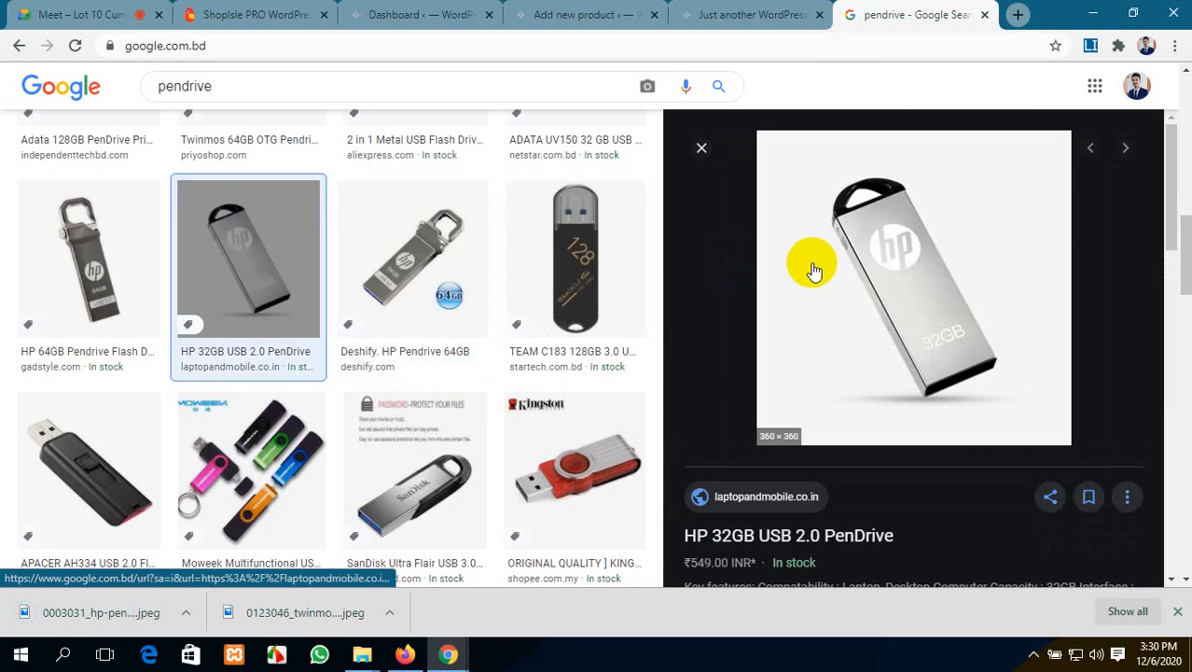
{"action": "right_click", "coordinate": [814, 271]}
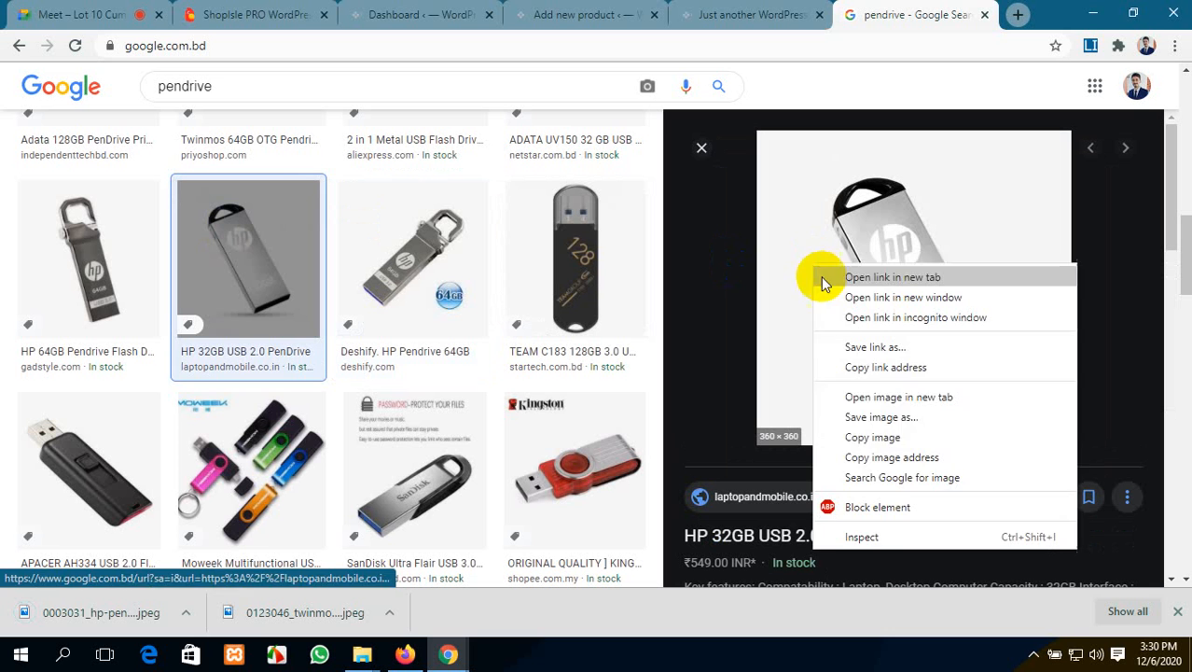
{"action": "left_click", "coordinate": [844, 417]}
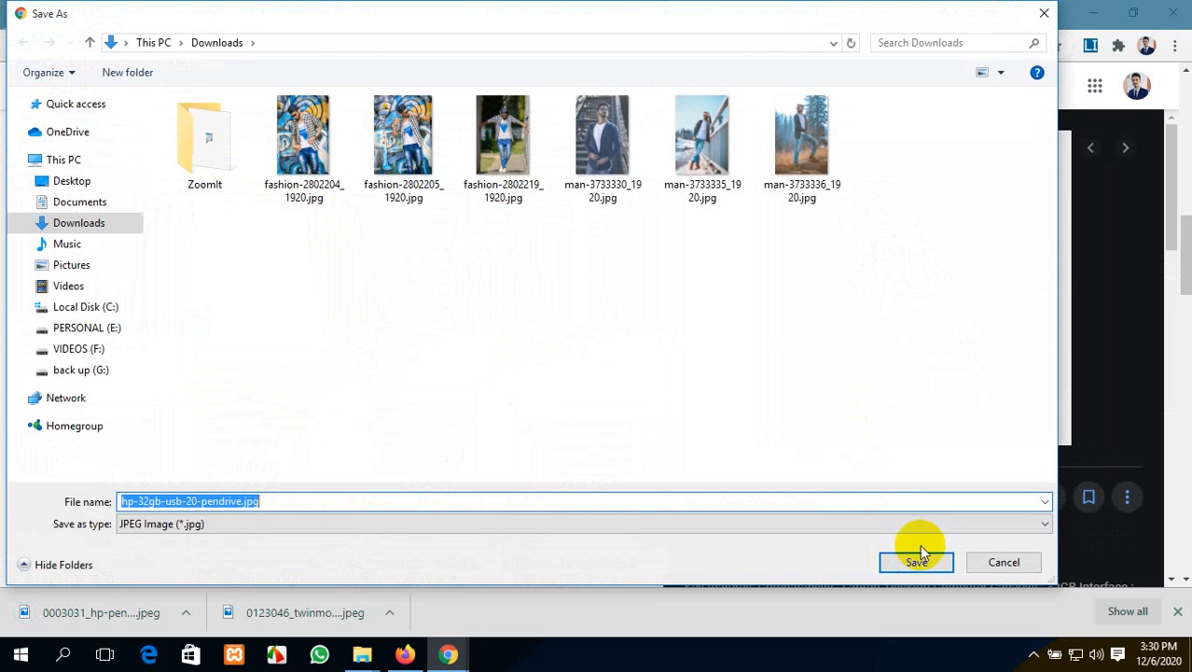
{"action": "left_click", "coordinate": [920, 549]}
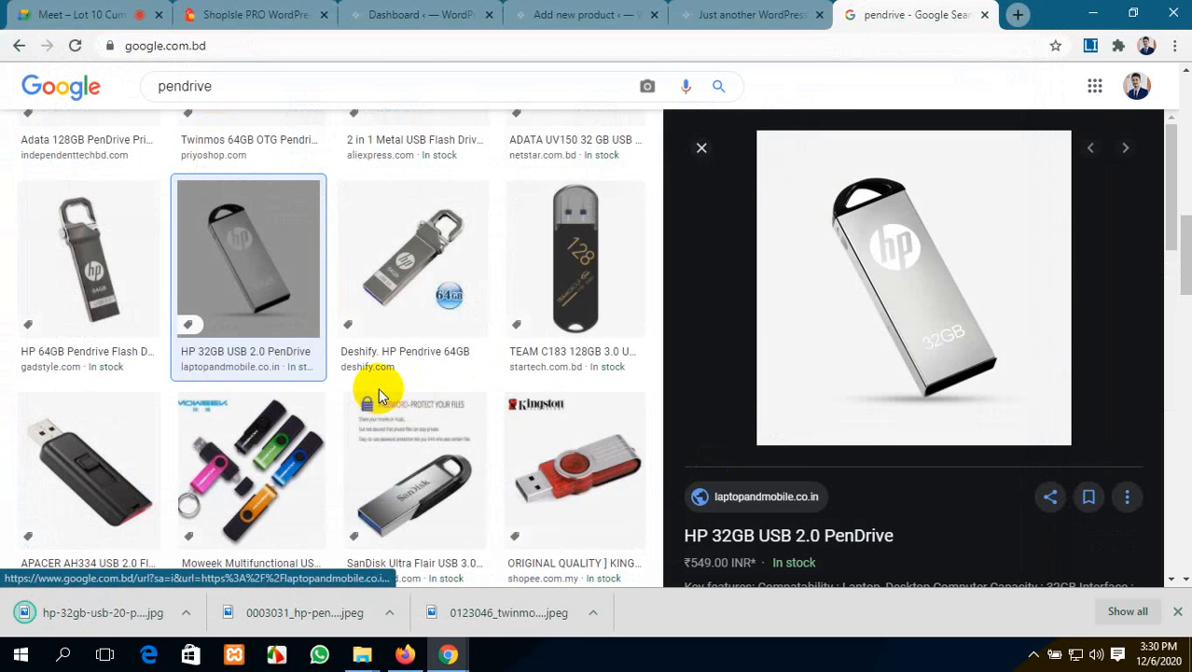
Step: Choose the TEAM C183 128GB pendrive from the image results and save its picture to Downloads as C183-500x500.jpg
{"action": "scroll", "coordinate": [506, 386], "scroll_direction": "up", "scroll_amount": 1}
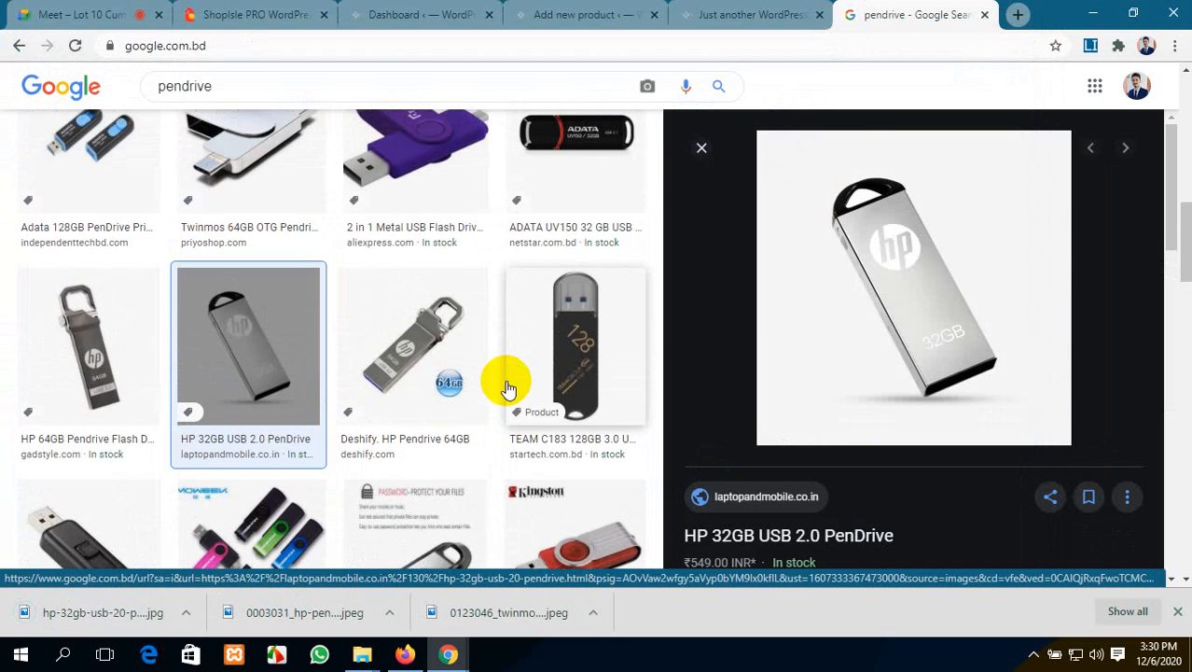
{"action": "scroll", "coordinate": [508, 388], "scroll_direction": "down", "scroll_amount": 2}
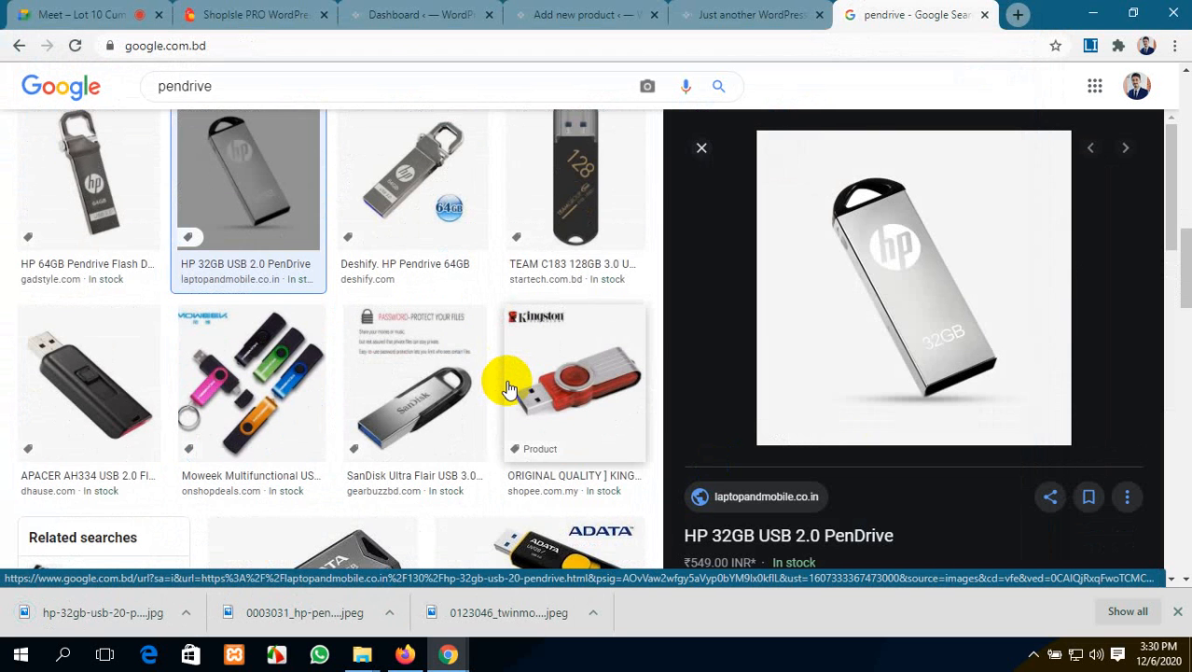
{"action": "scroll", "coordinate": [506, 386], "scroll_direction": "up", "scroll_amount": 3}
{"action": "scroll", "coordinate": [509, 381], "scroll_direction": "up", "scroll_amount": 1}
{"action": "scroll", "coordinate": [523, 392], "scroll_direction": "down", "scroll_amount": 1}
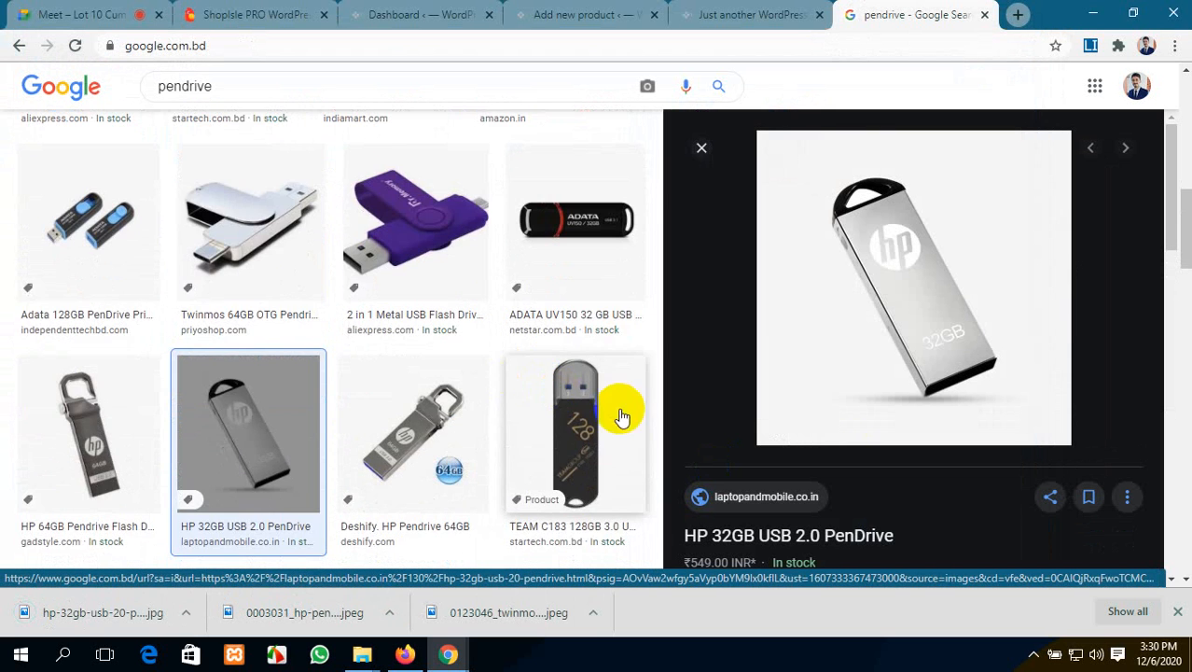
{"action": "left_click", "coordinate": [604, 427]}
{"action": "right_click", "coordinate": [905, 250]}
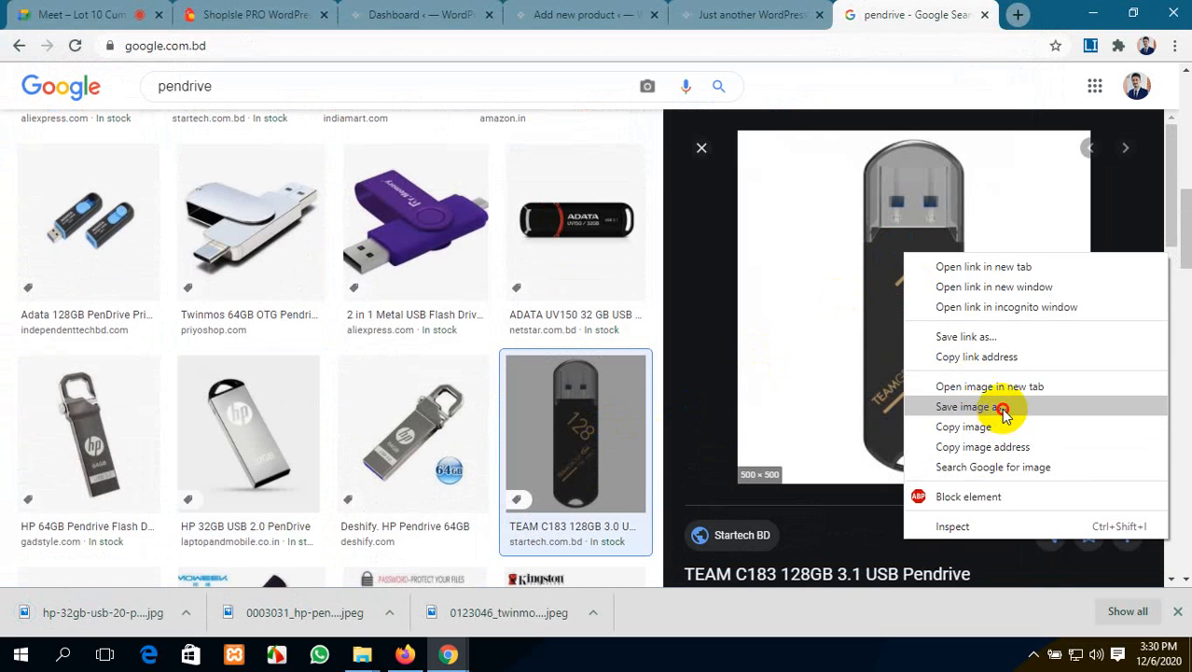
{"action": "left_click", "coordinate": [991, 407]}
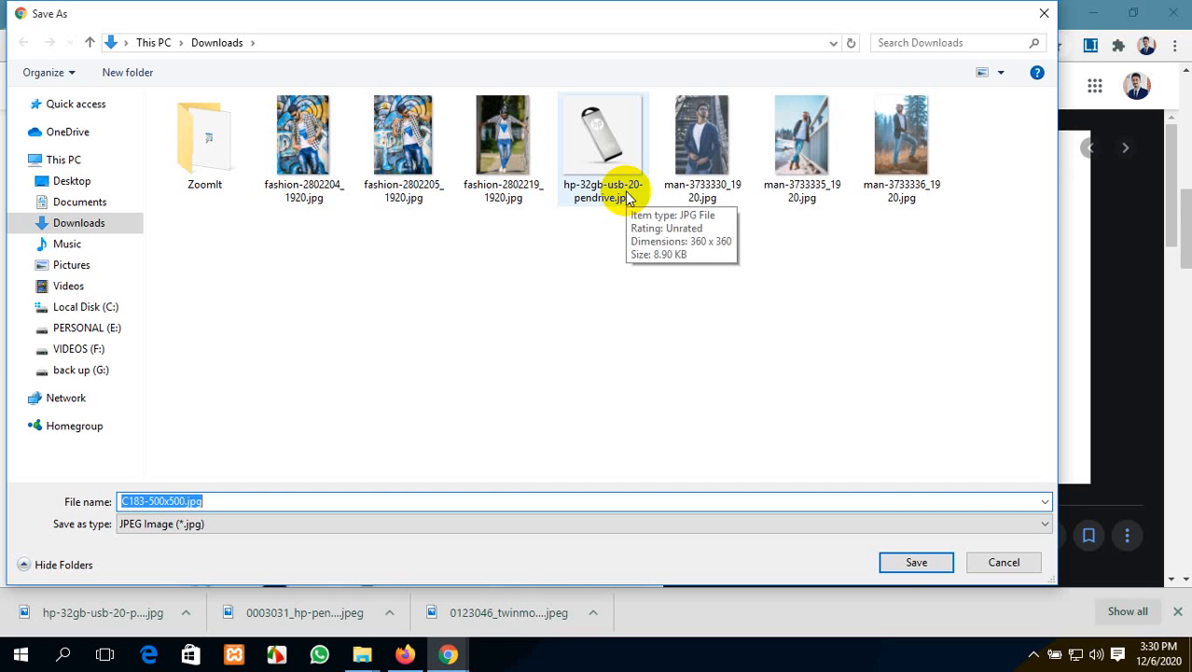
{"action": "left_click", "coordinate": [915, 562]}
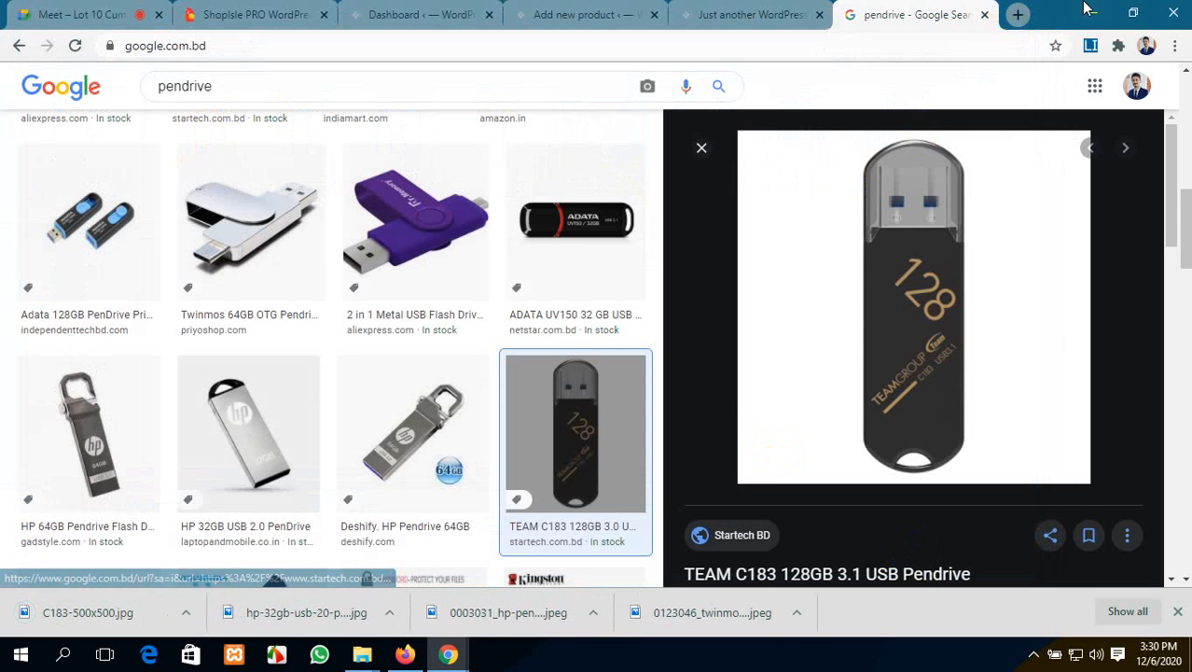
Step: Switch to File Explorer and open the Downloads folder to check the saved pendrive images
{"action": "left_click", "coordinate": [1085, 8]}
{"action": "double_click", "coordinate": [39, 130]}
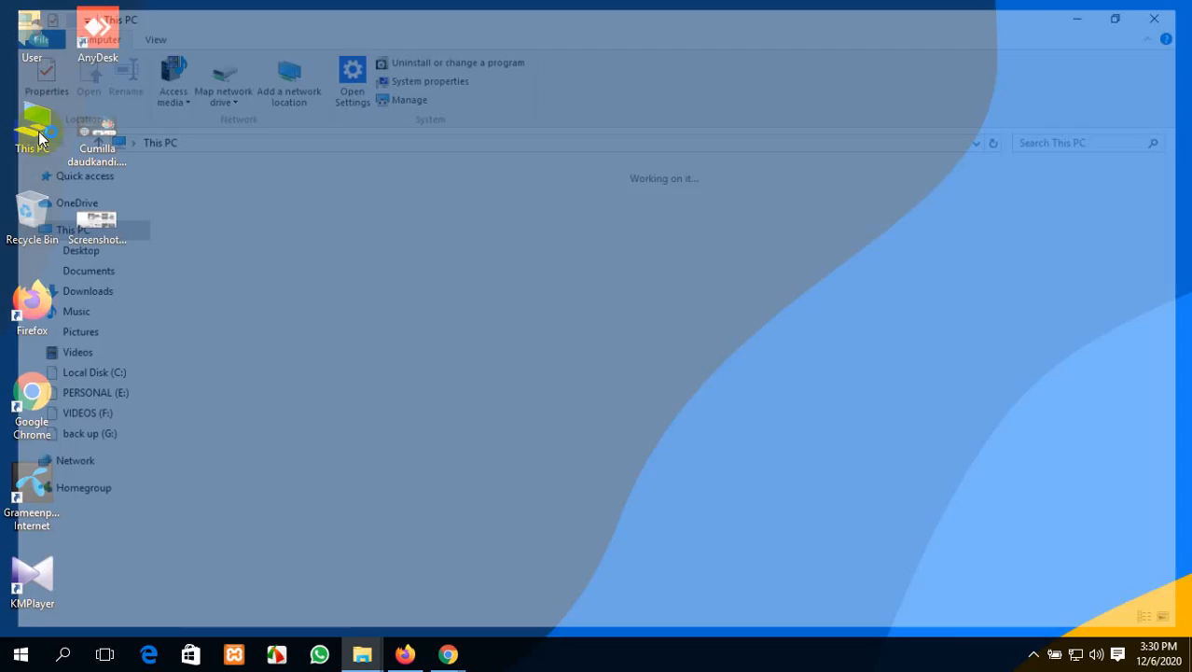
{"action": "double_click", "coordinate": [701, 209]}
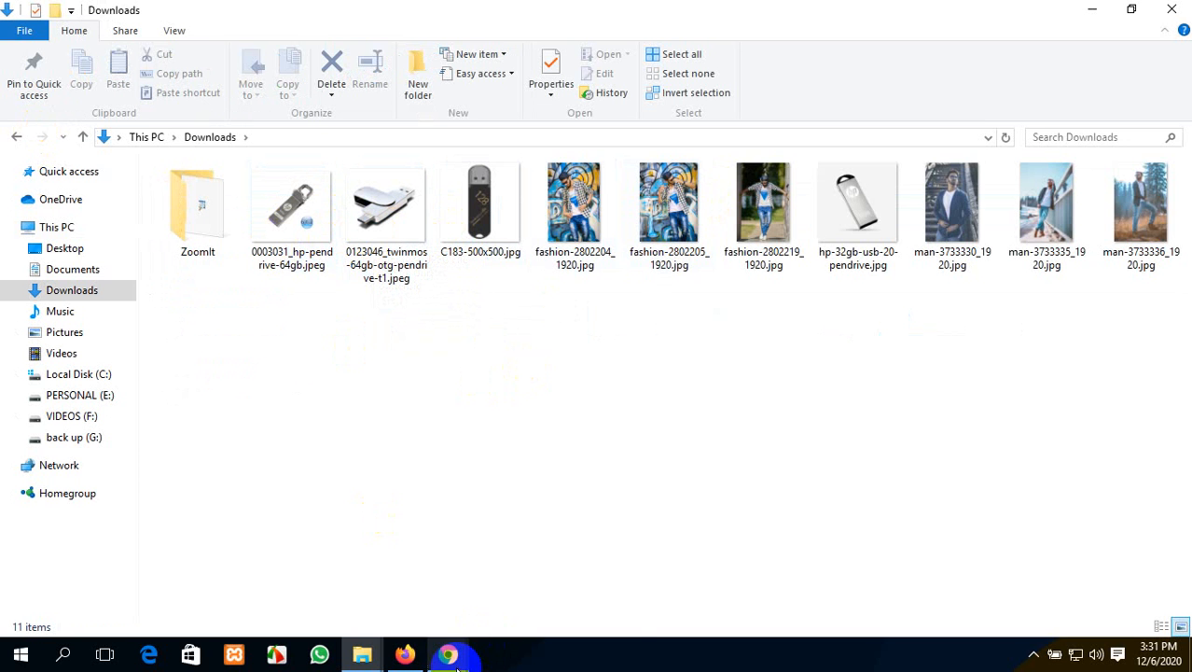
Step: Switch back to Chrome, return to the new product page and name the product USB PENDRIVE
{"action": "mouse_move", "coordinate": [452, 655]}
{"action": "left_click", "coordinate": [410, 571]}
{"action": "scroll", "coordinate": [724, 91], "scroll_direction": "up", "scroll_amount": 5}
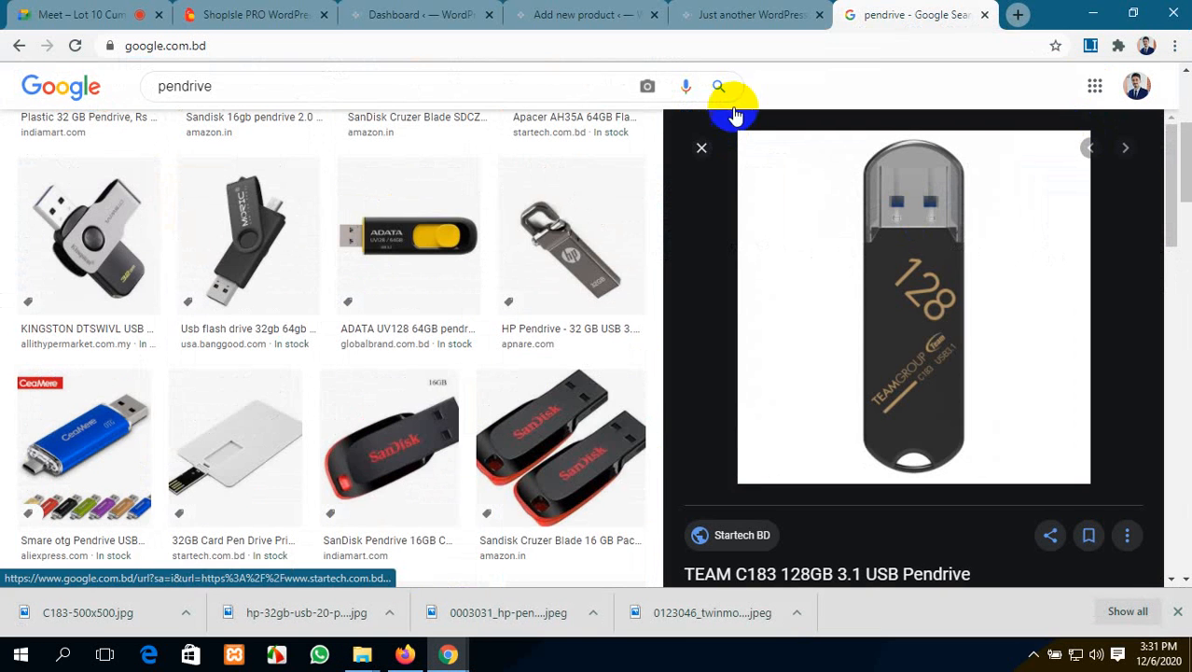
{"action": "left_click", "coordinate": [392, 14]}
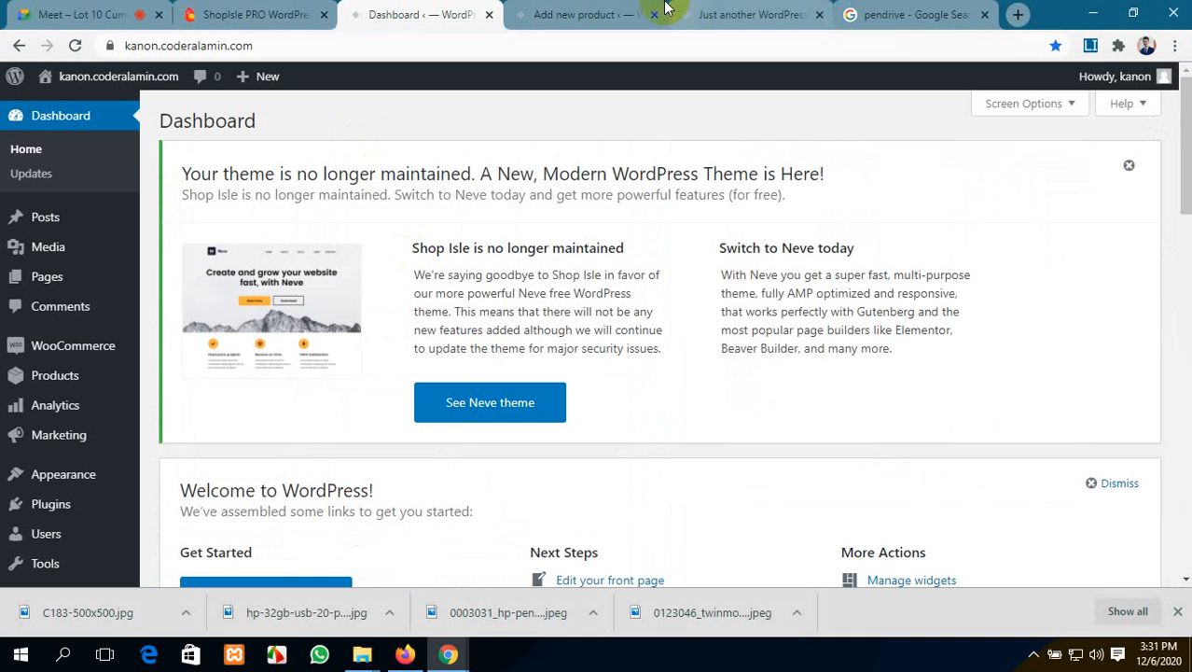
{"action": "left_click", "coordinate": [583, 14]}
{"action": "left_click", "coordinate": [304, 340]}
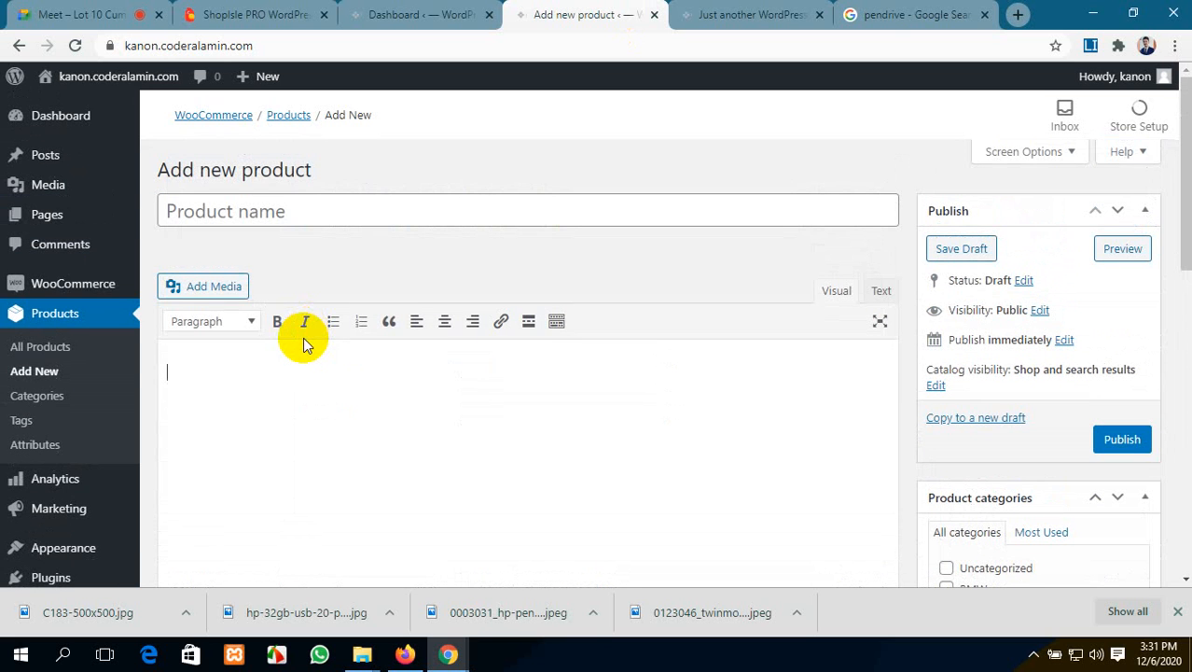
{"action": "left_click", "coordinate": [264, 211]}
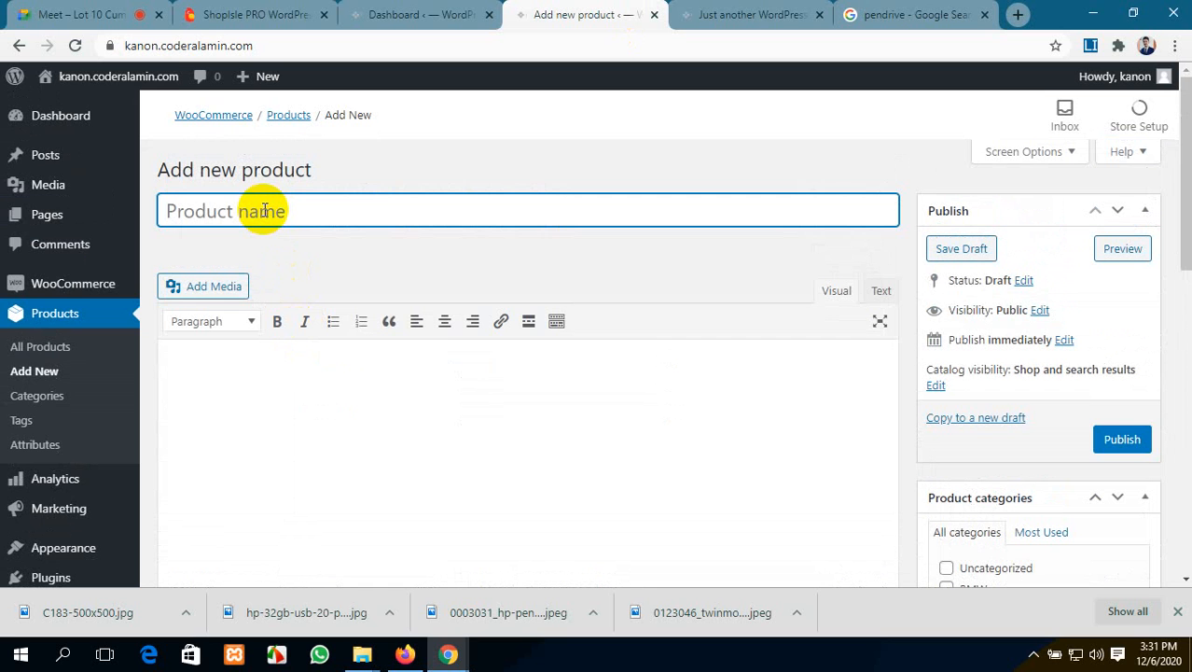
{"action": "type", "text": "USB "}
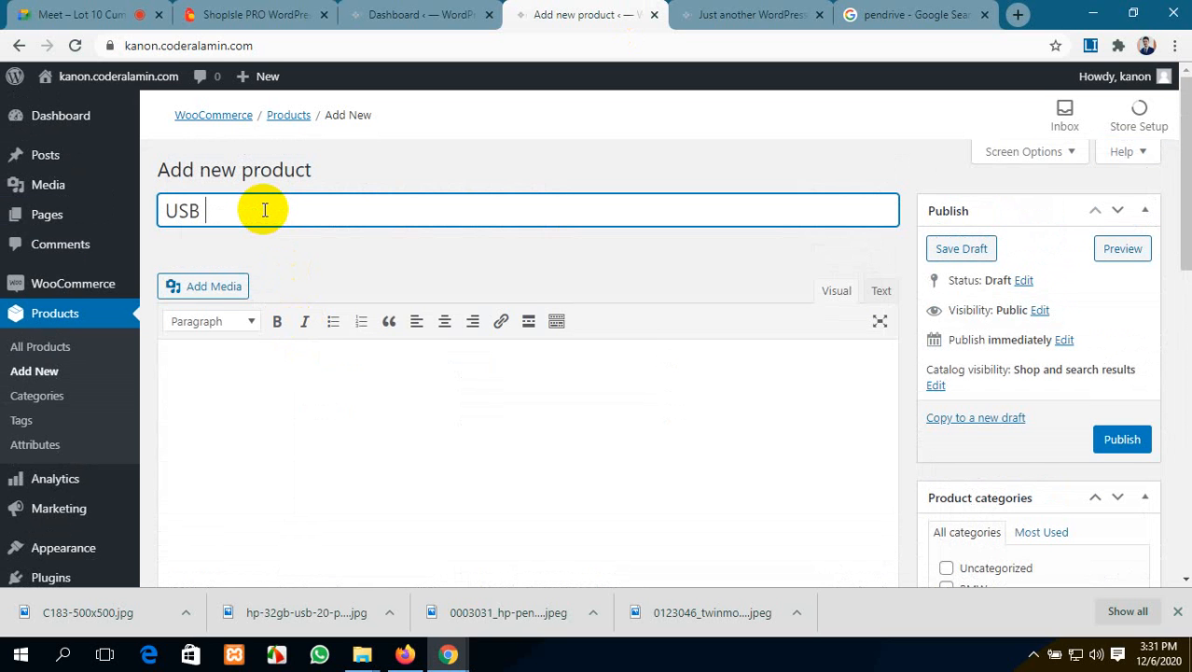
{"action": "type", "text": "PENDRIV"}
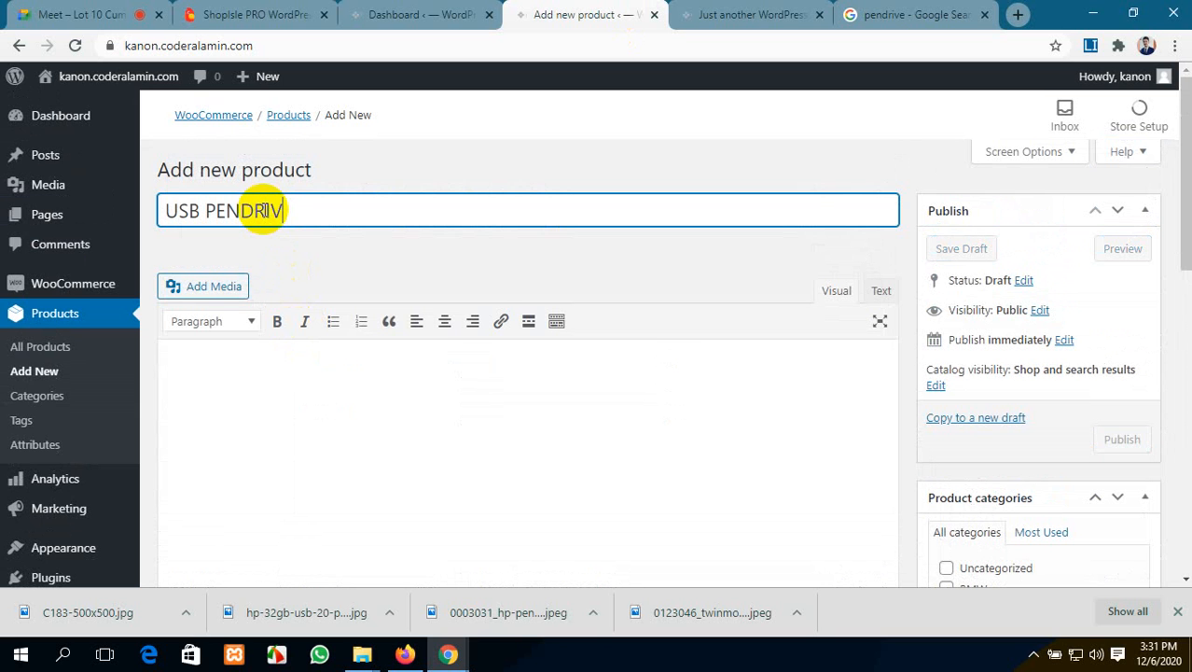
{"action": "type", "text": "E"}
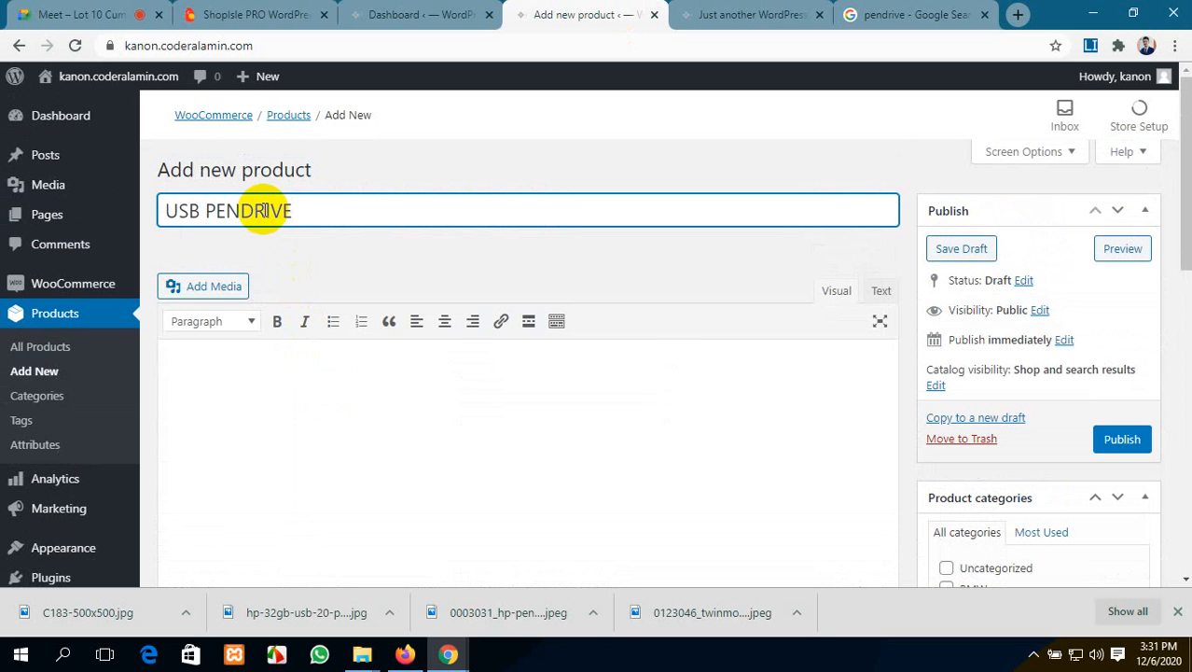
Step: Fill the product description with the generated four-sentence lorem ipsum paragraph, repeated five times
{"action": "left_click", "coordinate": [425, 439]}
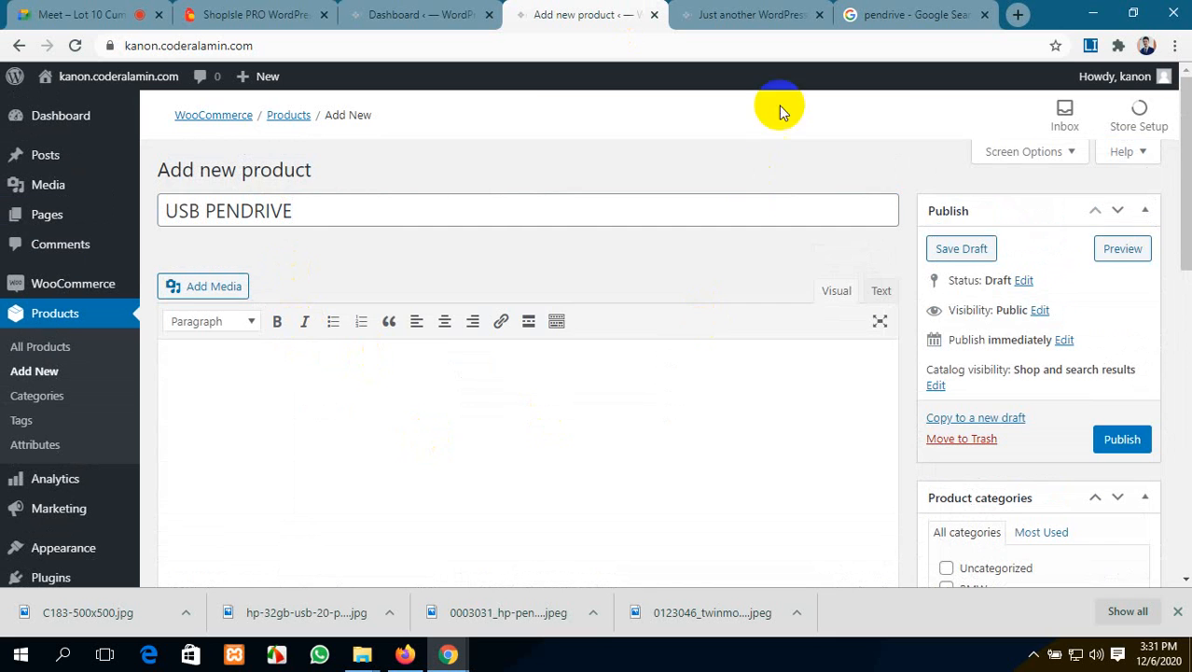
{"action": "left_click", "coordinate": [1091, 45]}
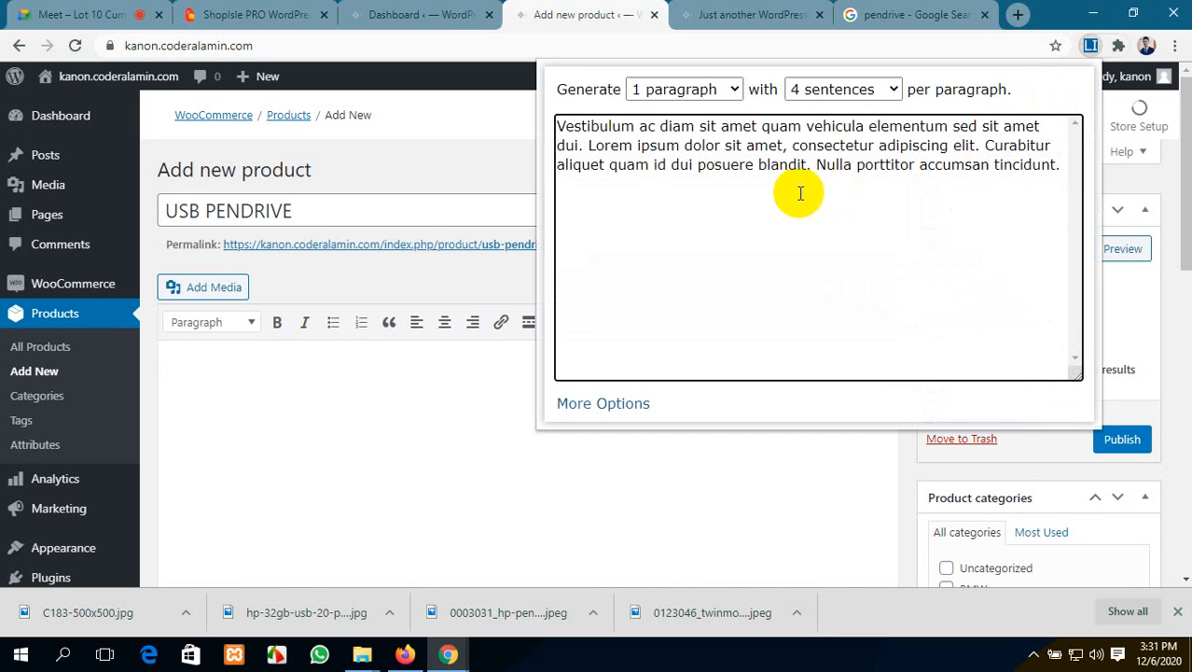
{"action": "left_click_drag", "start_coordinate": [1060, 168], "coordinate": [524, 134]}
{"action": "key", "text": "ctrl+c"}
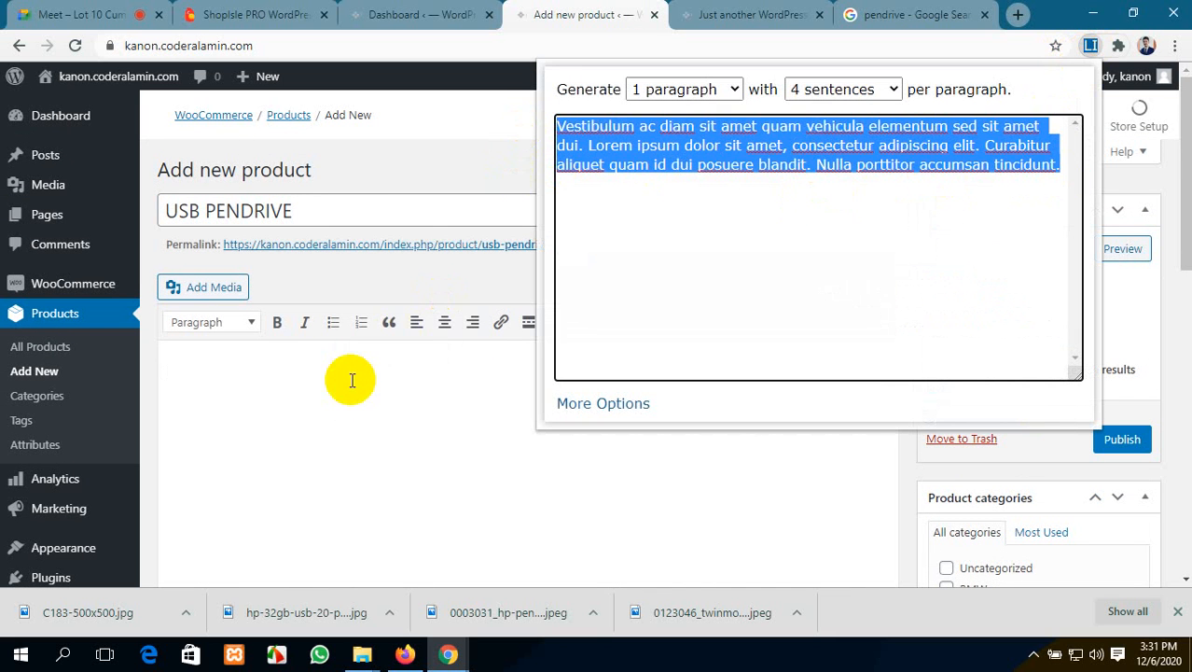
{"action": "left_click", "coordinate": [349, 378]}
{"action": "key", "text": "ctrl+v"}
{"action": "key", "text": "ctrl+v"}
{"action": "key", "text": "ctrl+v"}
{"action": "key", "text": "ctrl+v"}
{"action": "key", "text": "ctrl+v"}
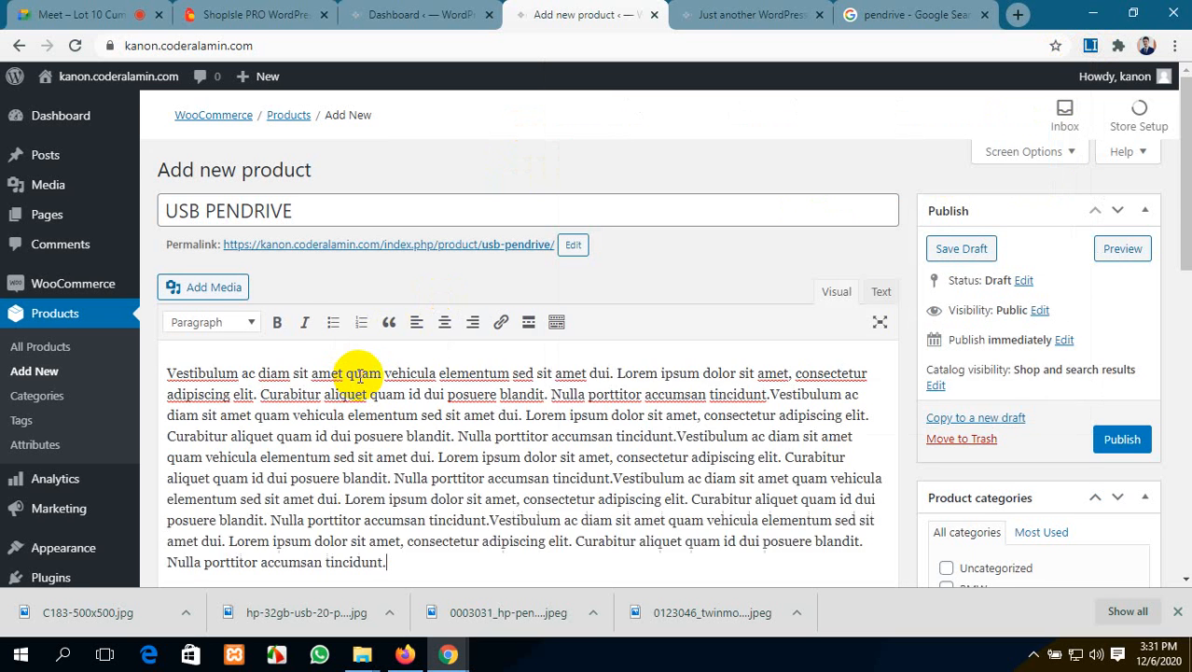
Step: Set the product type to Grouped product and enter #usb333 as its SKU
{"action": "scroll", "coordinate": [359, 376], "scroll_direction": "down", "scroll_amount": 10}
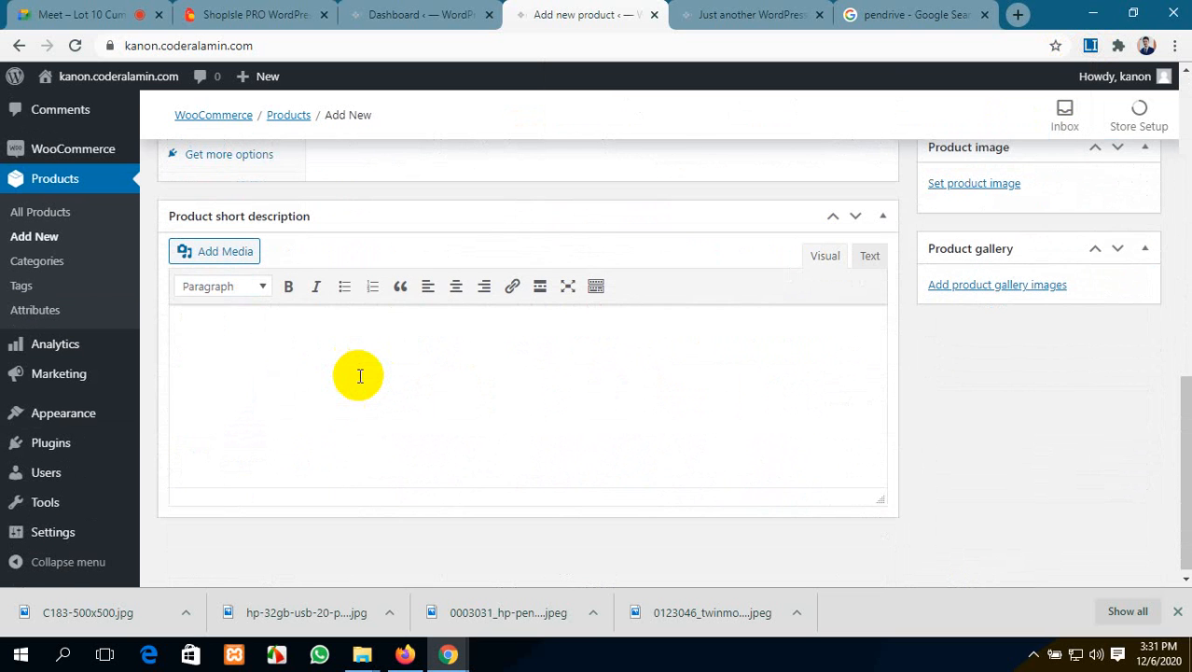
{"action": "scroll", "coordinate": [359, 376], "scroll_direction": "up", "scroll_amount": 6}
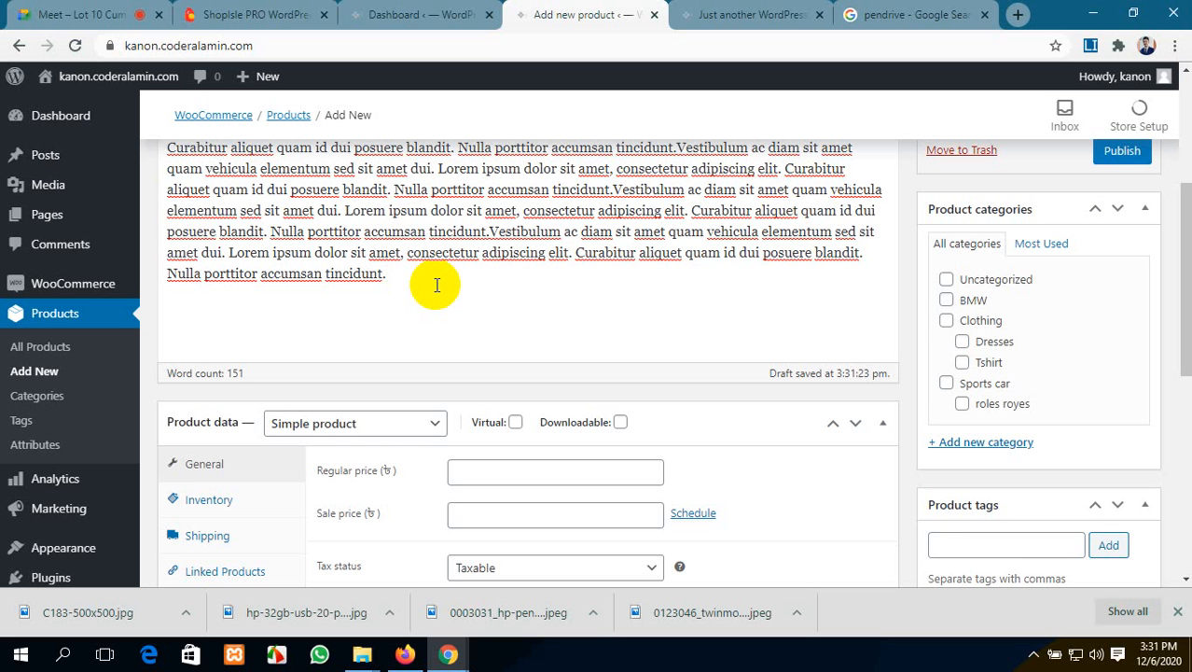
{"action": "scroll", "coordinate": [436, 285], "scroll_direction": "up", "scroll_amount": 3}
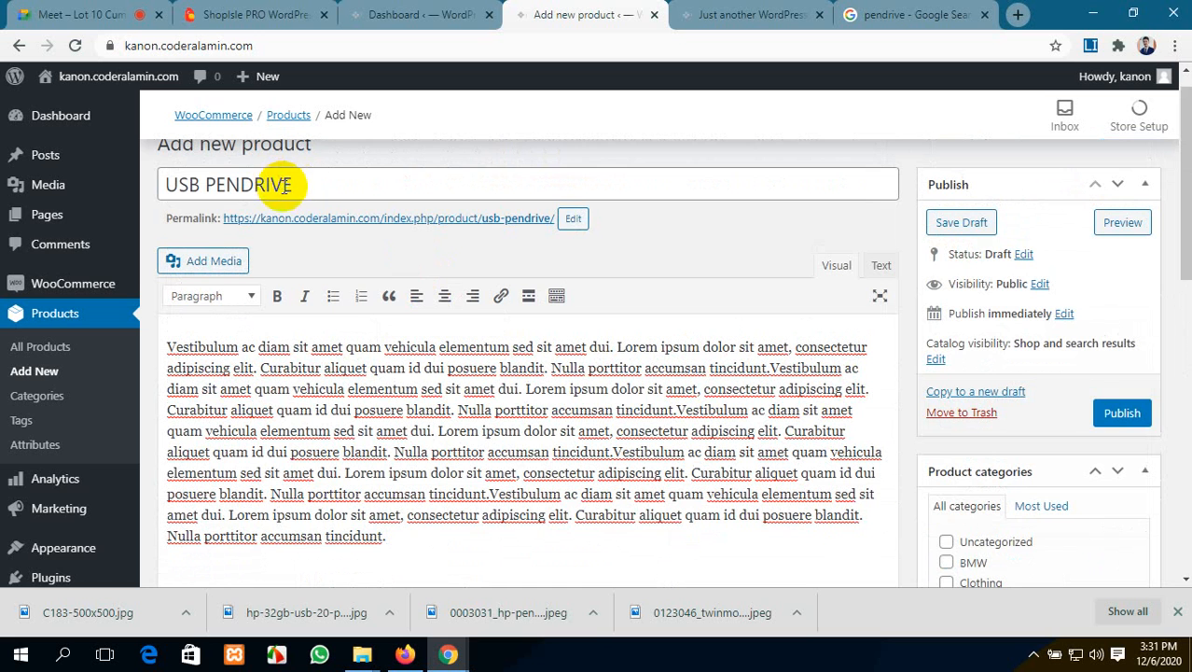
{"action": "left_click", "coordinate": [311, 185]}
{"action": "scroll", "coordinate": [492, 366], "scroll_direction": "down", "scroll_amount": 2}
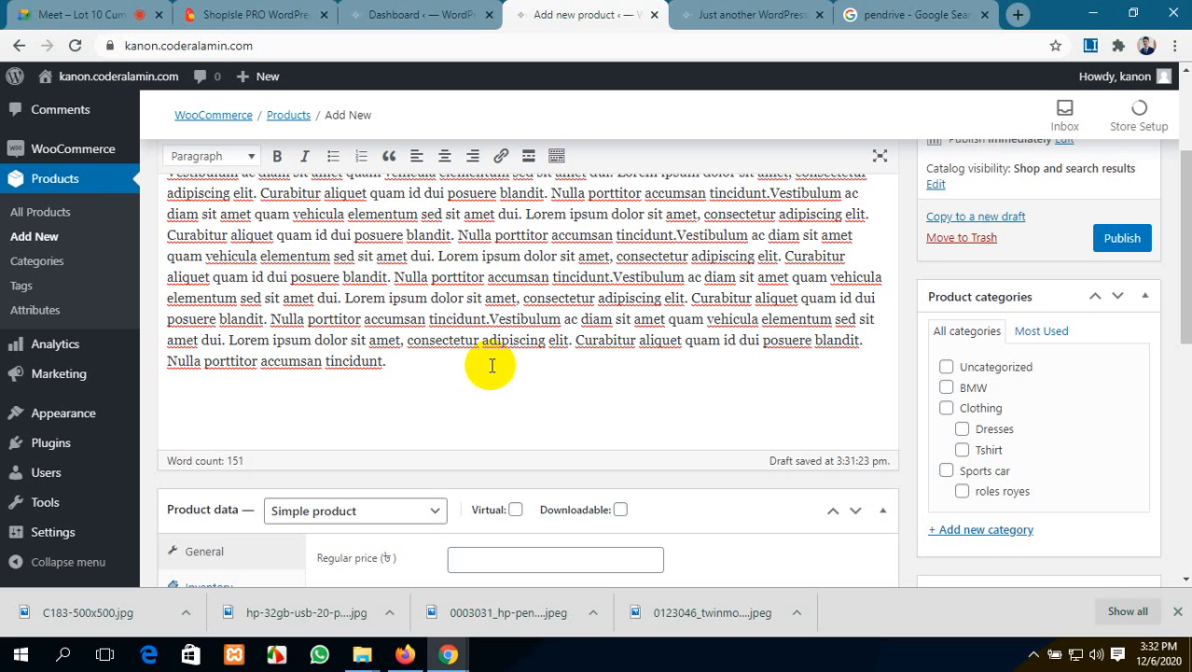
{"action": "scroll", "coordinate": [491, 364], "scroll_direction": "down", "scroll_amount": 1}
{"action": "left_click", "coordinate": [381, 426]}
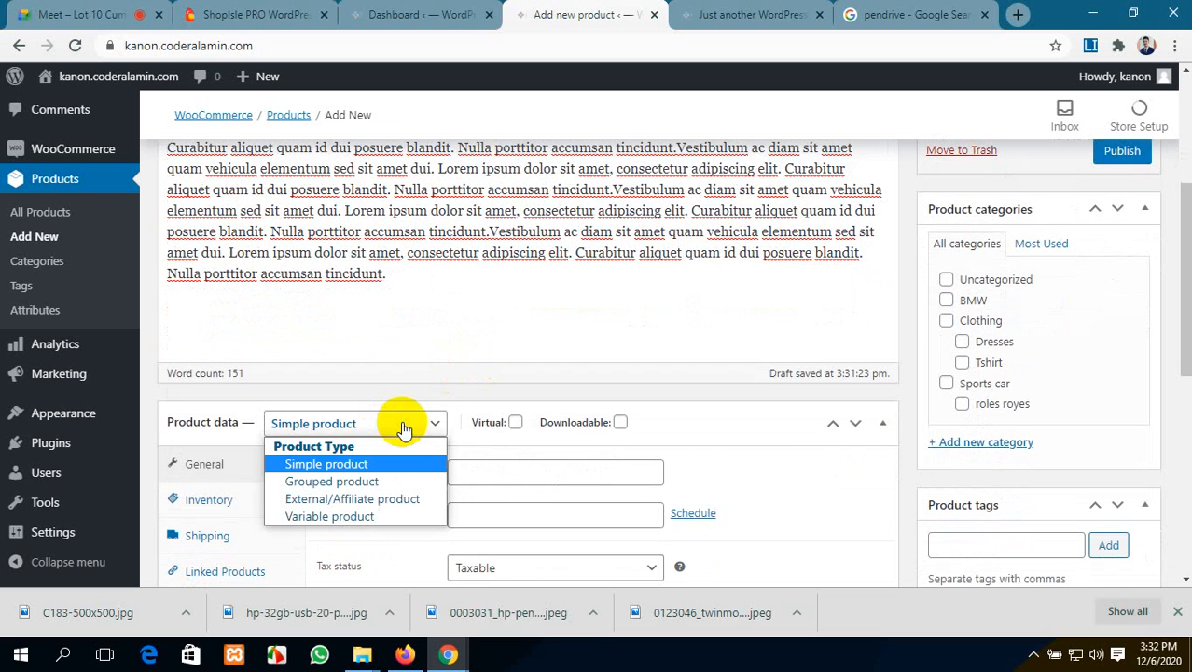
{"action": "left_click", "coordinate": [381, 482]}
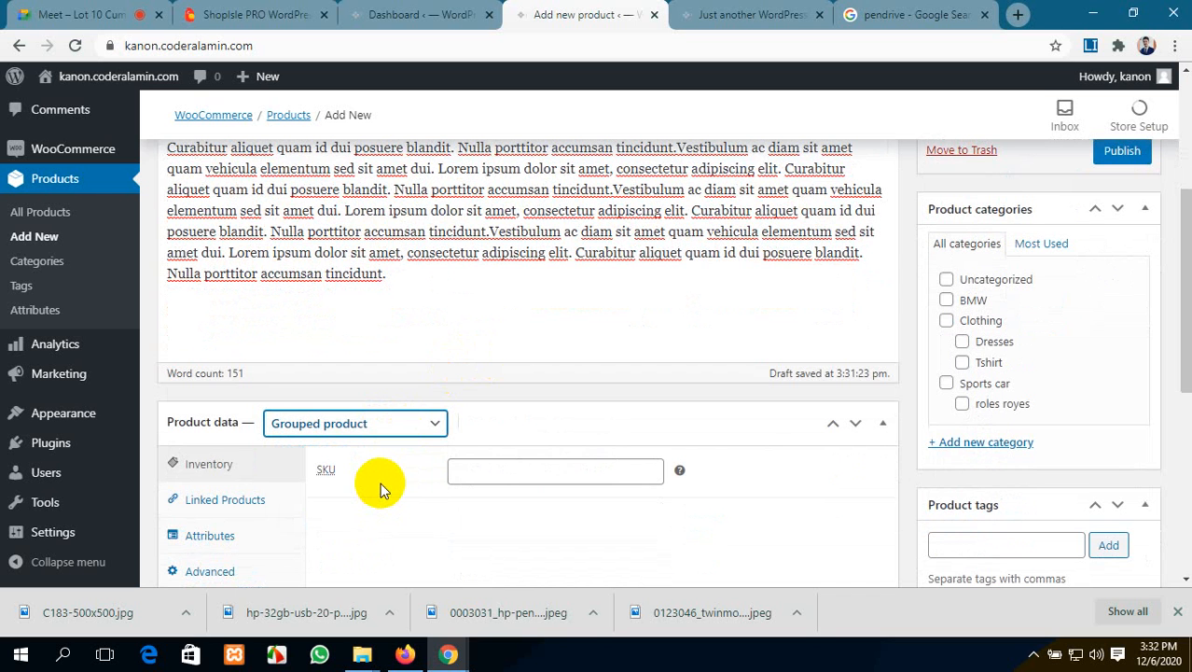
{"action": "left_click", "coordinate": [515, 472]}
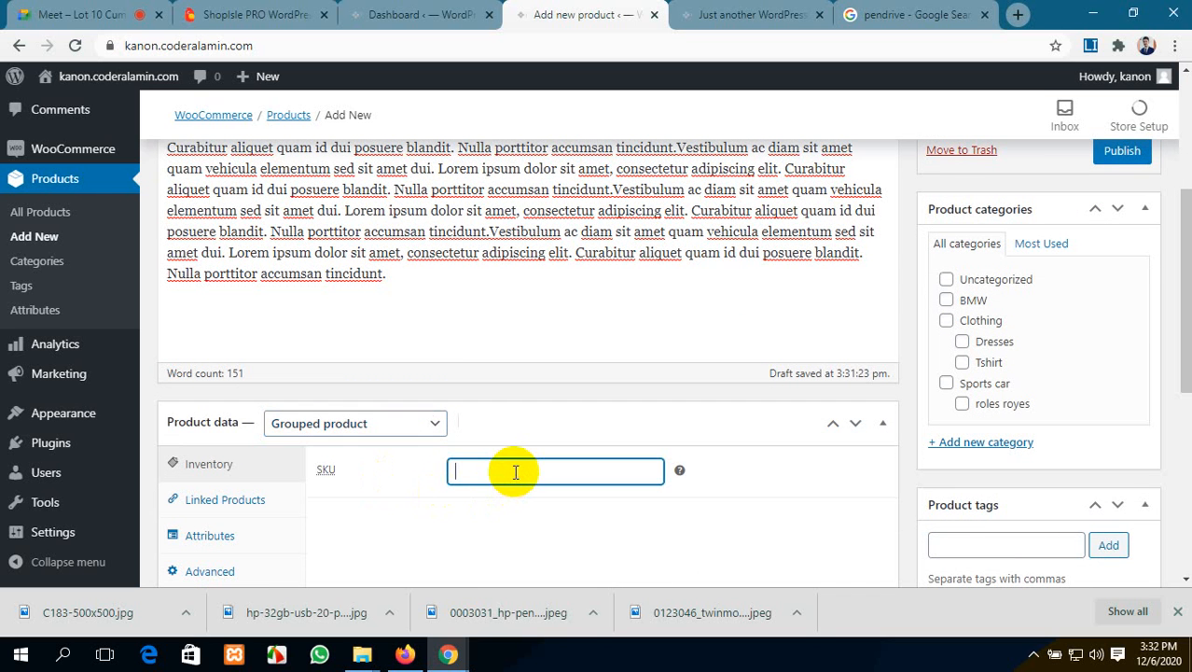
{"action": "type", "text": "#usb333"}
Step: Review the linked products, attributes and advanced settings offered for the grouped product
{"action": "scroll", "coordinate": [515, 471], "scroll_direction": "down", "scroll_amount": 1}
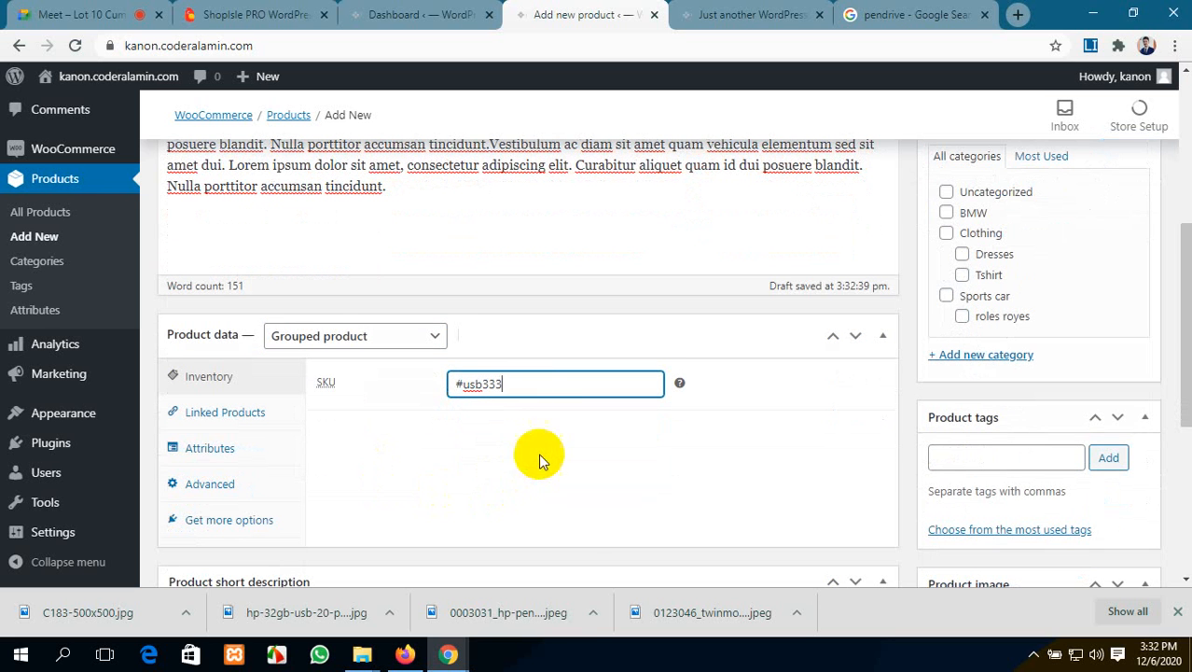
{"action": "scroll", "coordinate": [430, 382], "scroll_direction": "down", "scroll_amount": 1}
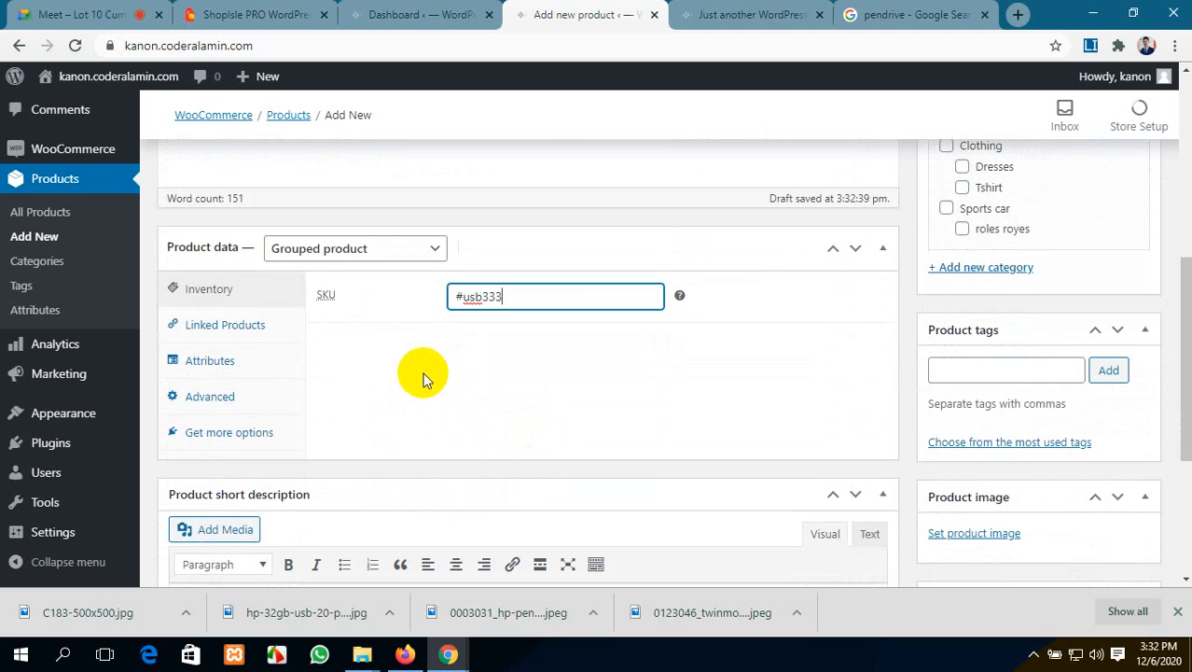
{"action": "left_click", "coordinate": [245, 324]}
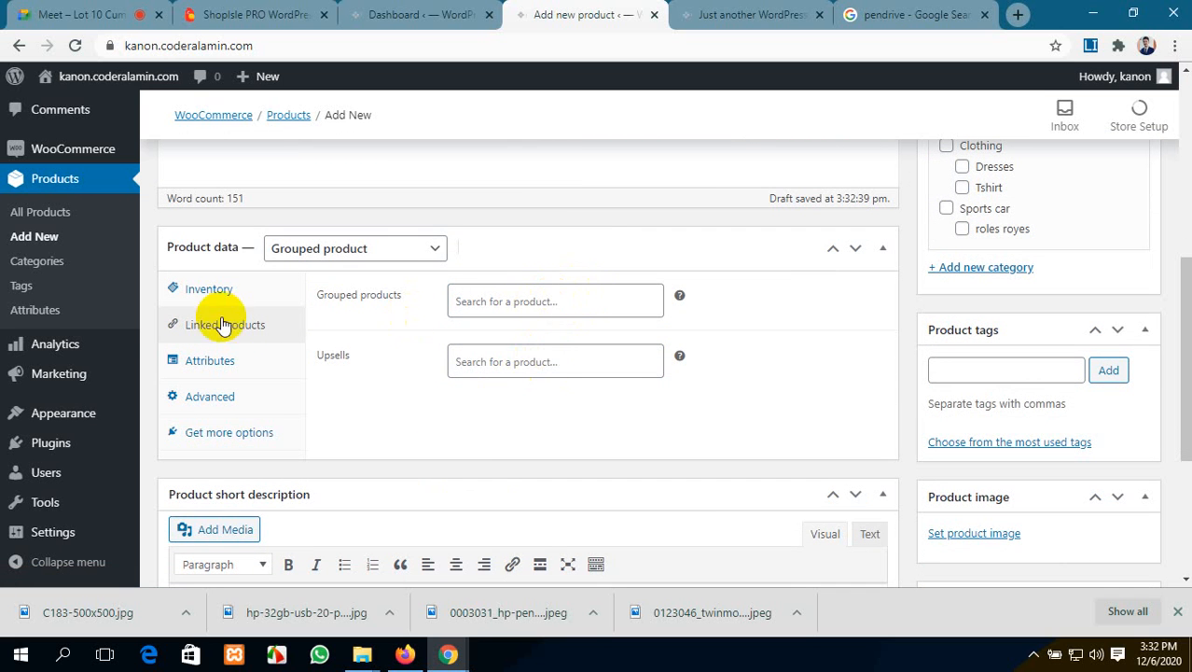
{"action": "left_click", "coordinate": [240, 367]}
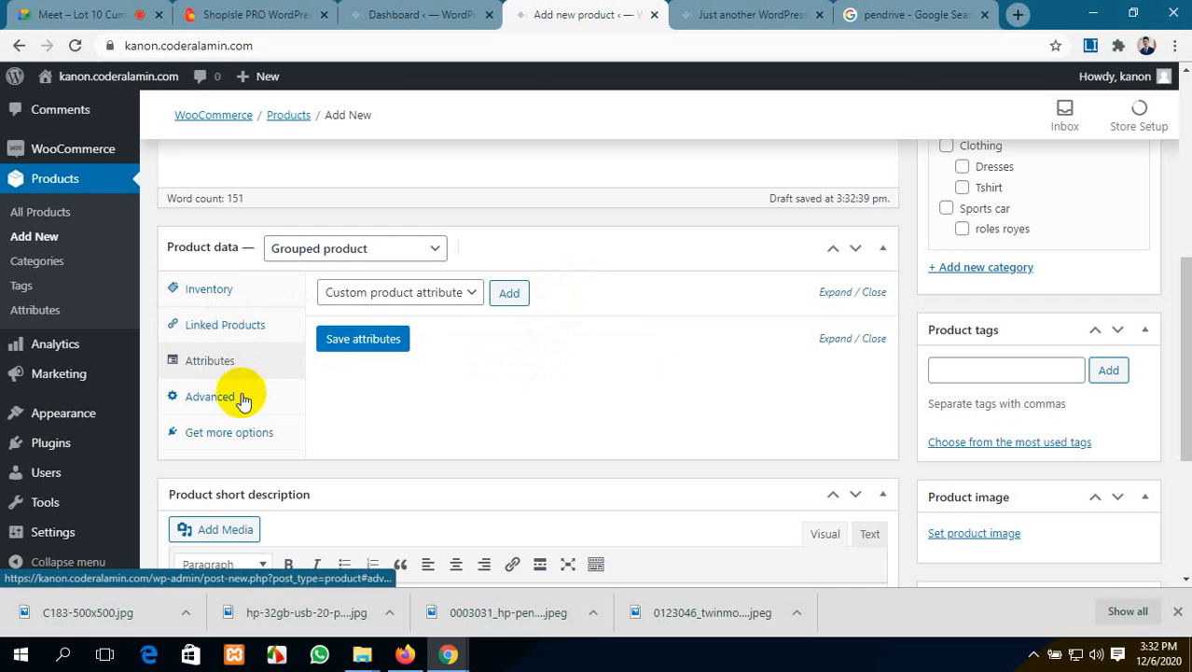
{"action": "left_click", "coordinate": [243, 392]}
Step: Enter "USB Pendrive" as the first line of the product short description
{"action": "scroll", "coordinate": [490, 431], "scroll_direction": "down", "scroll_amount": 2}
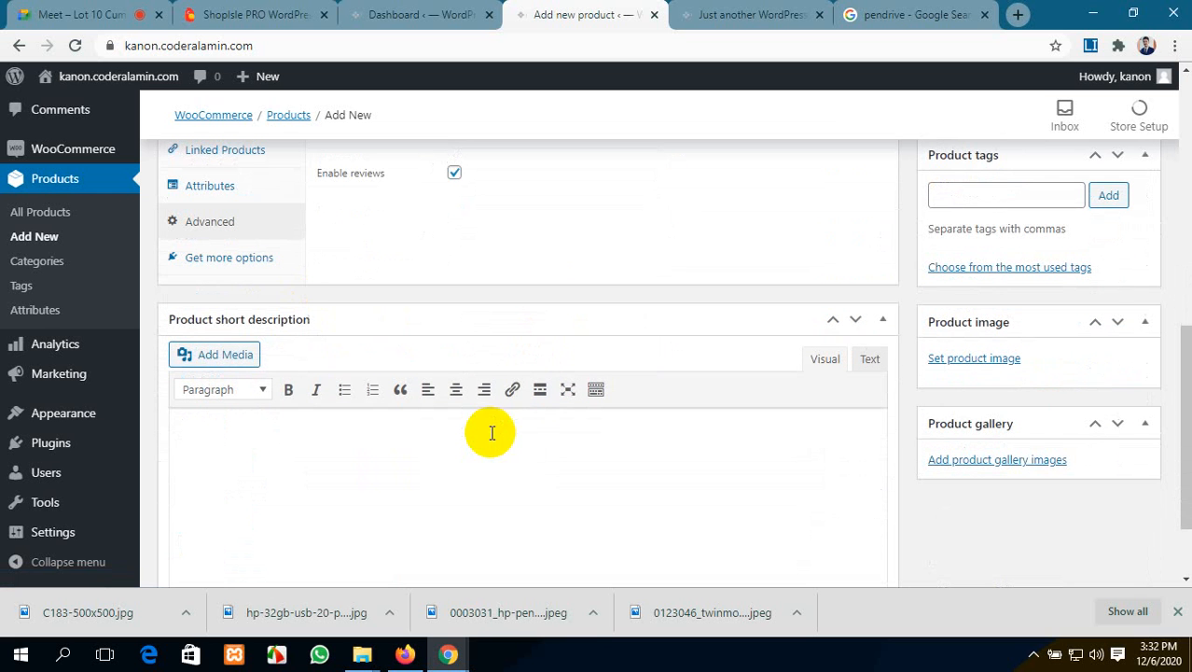
{"action": "left_click", "coordinate": [404, 455]}
{"action": "type", "text": "Usb"}
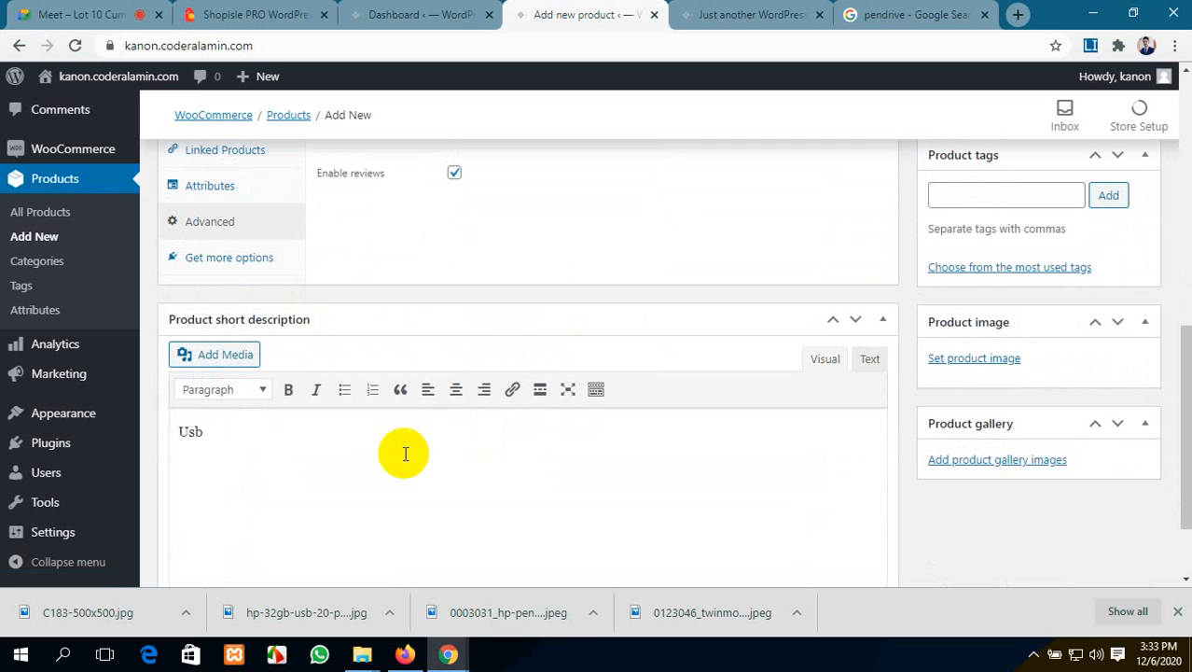
{"action": "key", "text": "BackSpace"}
{"action": "key", "text": "BackSpace"}
{"action": "type", "text": "S"}
{"action": "type", "text": "B "}
{"action": "type", "text": "Pend"}
{"action": "type", "text": "rib"}
{"action": "key", "text": "BackSpace"}
{"action": "type", "text": "ve"}
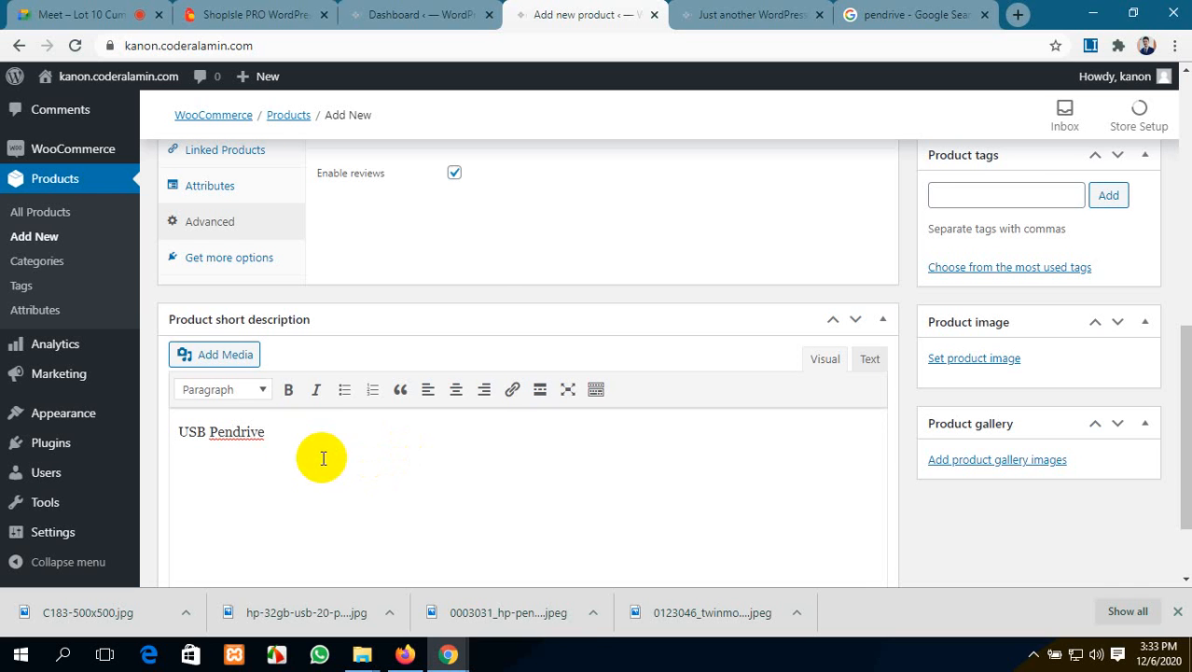
Step: Try the spelling suggestion "Pen drive" for Pendrive in the short description and remove its space again
{"action": "right_click", "coordinate": [263, 429]}
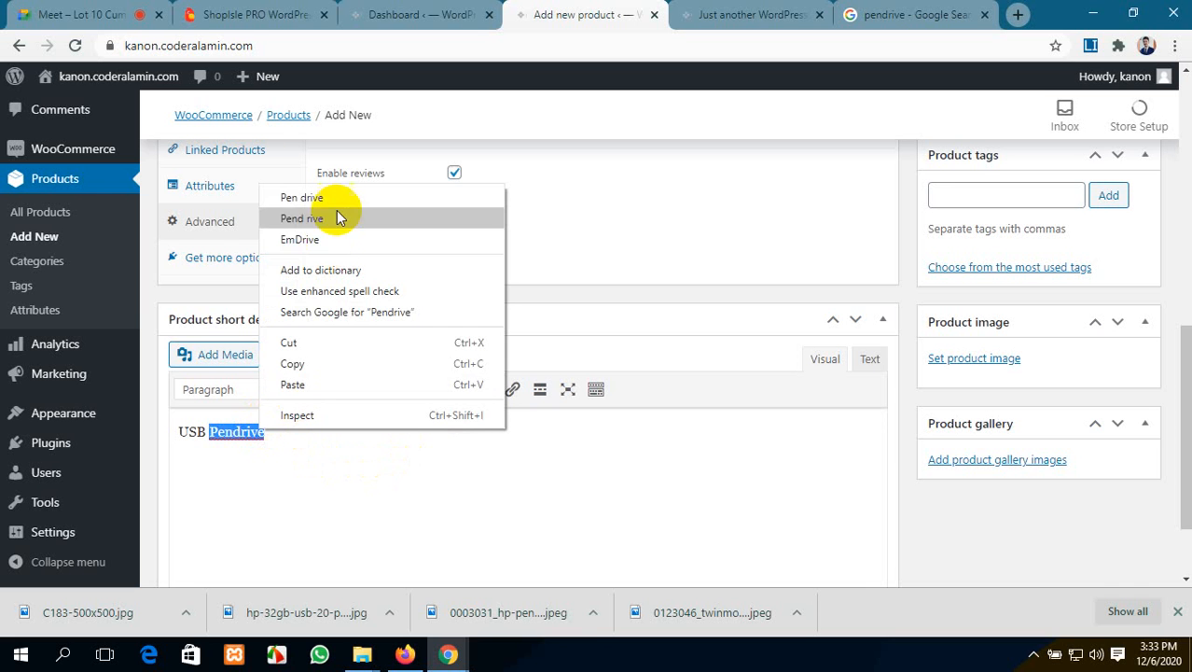
{"action": "left_click", "coordinate": [317, 198]}
{"action": "left_click", "coordinate": [237, 433]}
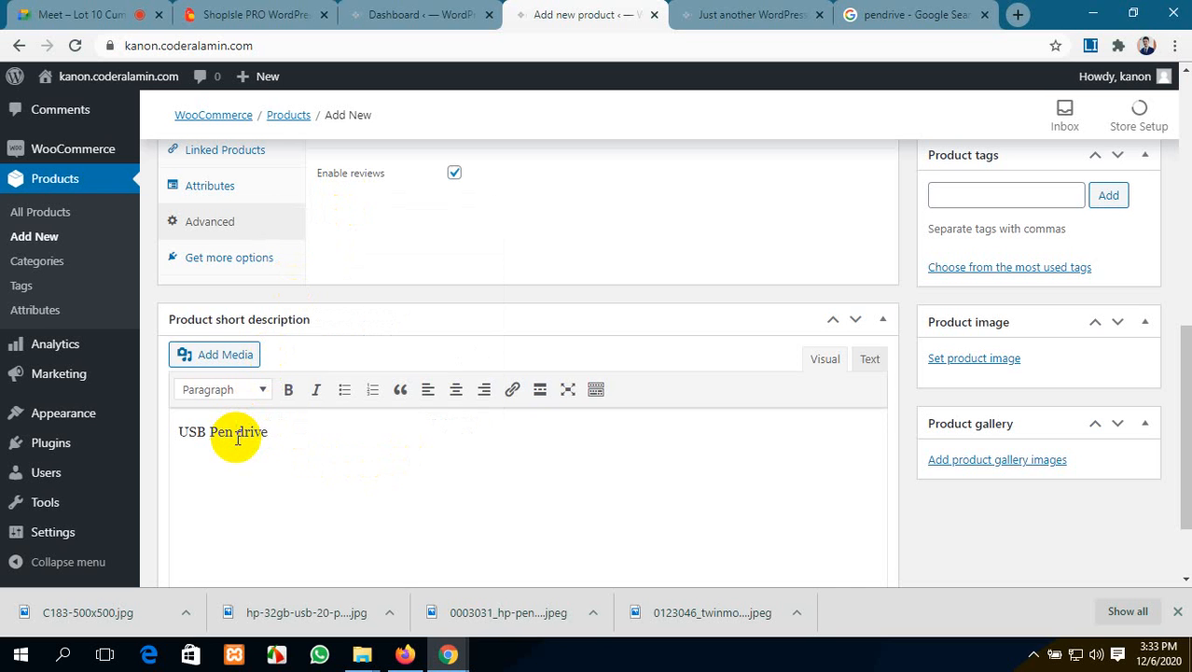
{"action": "key", "text": "BackSpace"}
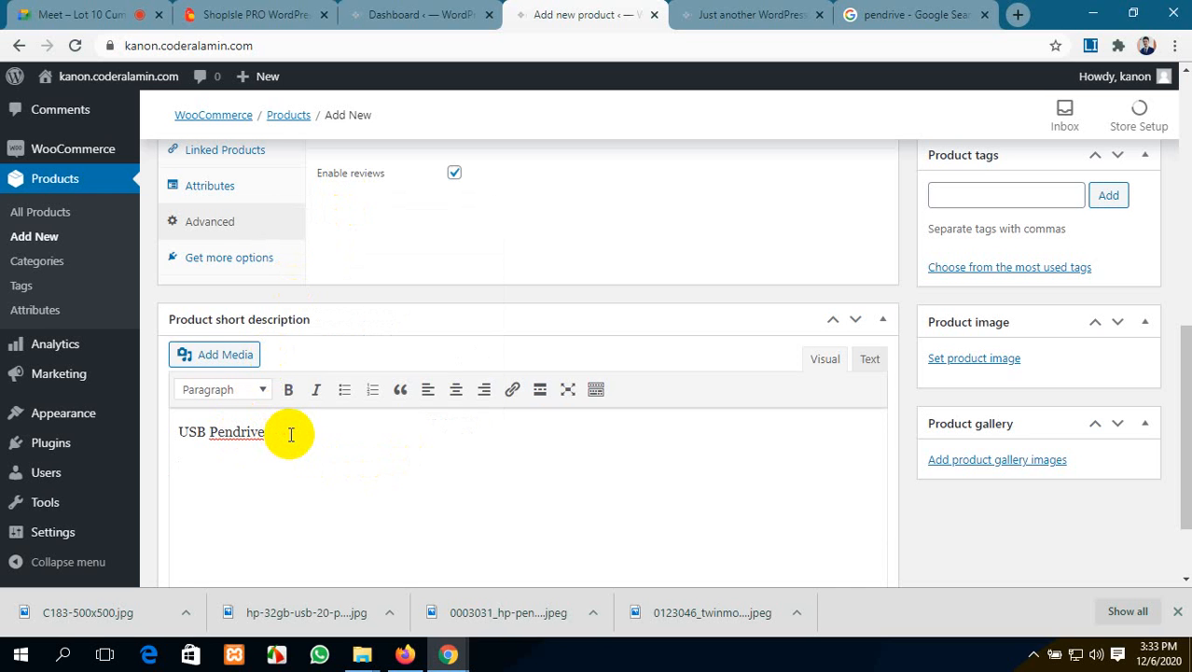
Step: Add a numbered list with 128 GB, 64 GB and 32 GB below the USB Pendrive line in the short description
{"action": "key", "text": "Return"}
{"action": "type", "text": "1. 128"}
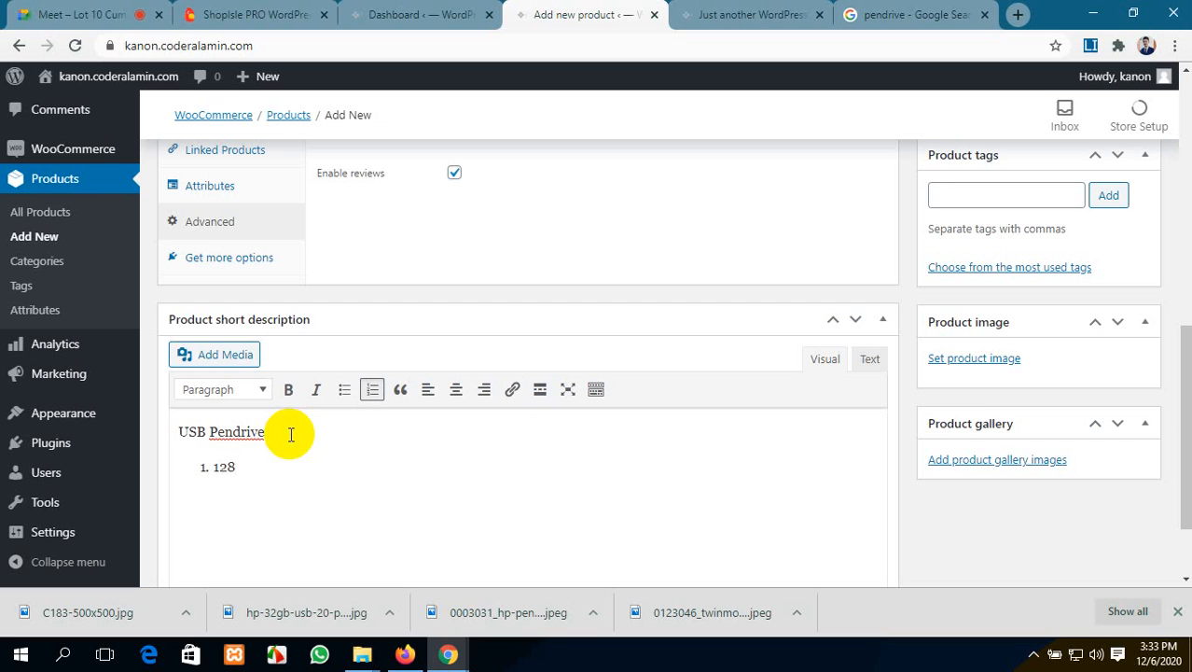
{"action": "type", "text": " GB"}
{"action": "key", "text": "Return"}
{"action": "type", "text": "^$"}
{"action": "key", "text": "BackSpace"}
{"action": "key", "text": "BackSpace"}
{"action": "type", "text": "64 GB"}
{"action": "key", "text": "Return"}
{"action": "type", "text": "32 "}
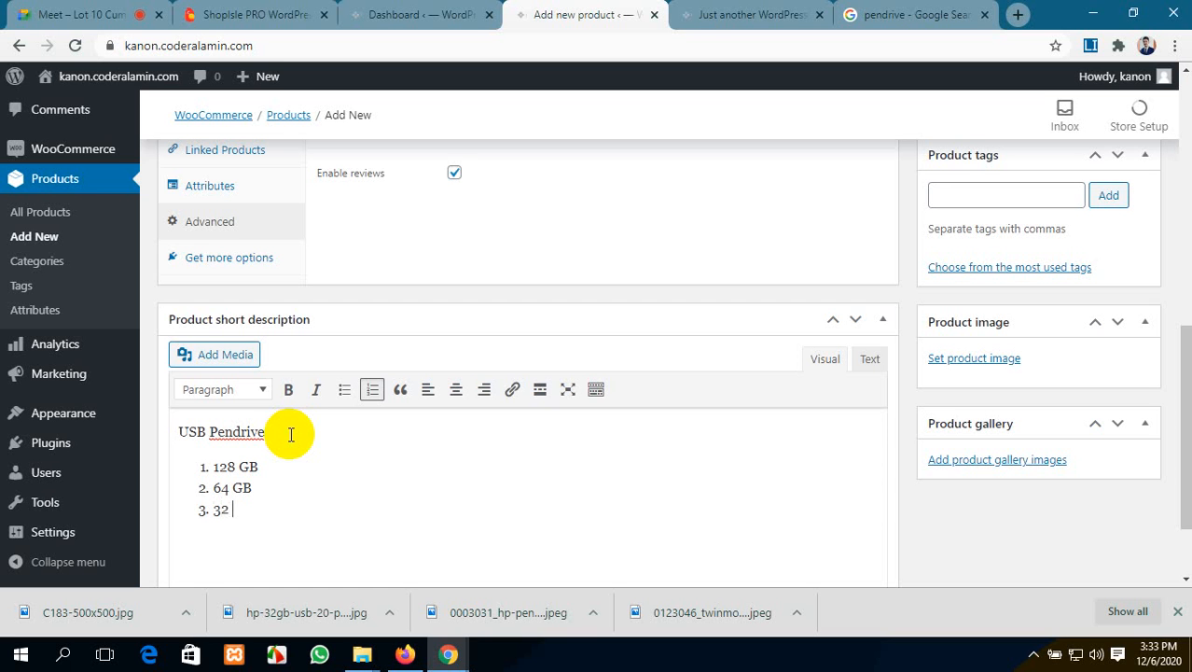
{"action": "type", "text": "GB"}
{"action": "key", "text": "Return"}
{"action": "key", "text": "BackSpace"}
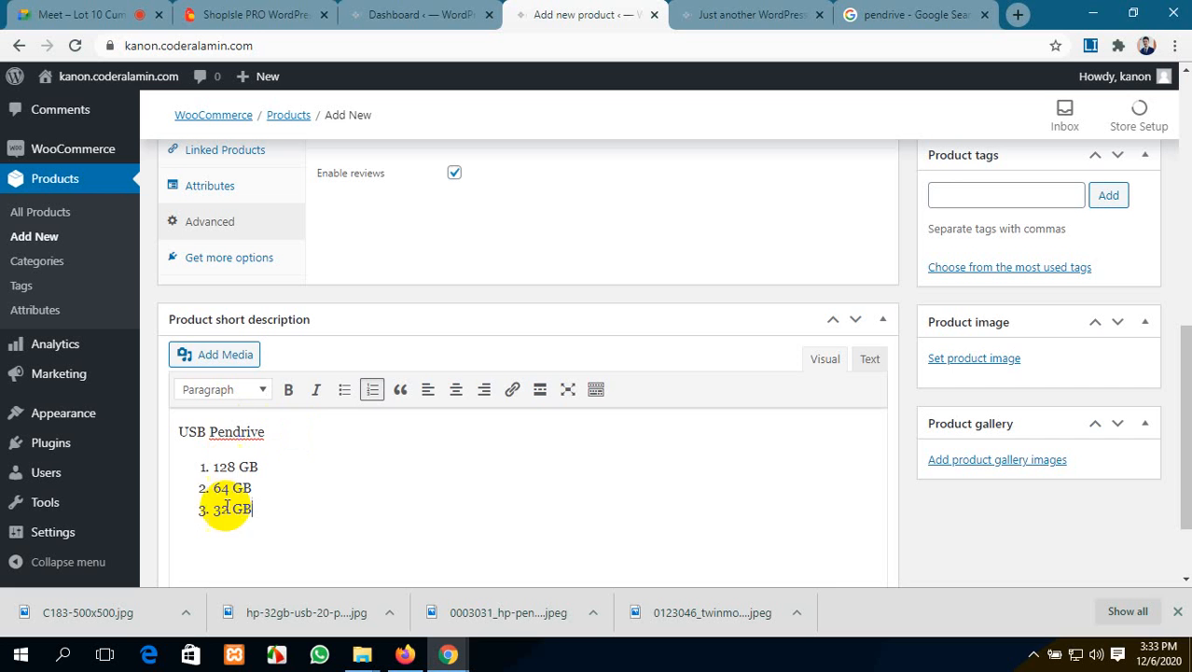
Step: Create a new product category named Pendrive for the grouped product
{"action": "scroll", "coordinate": [279, 507], "scroll_direction": "down", "scroll_amount": 1}
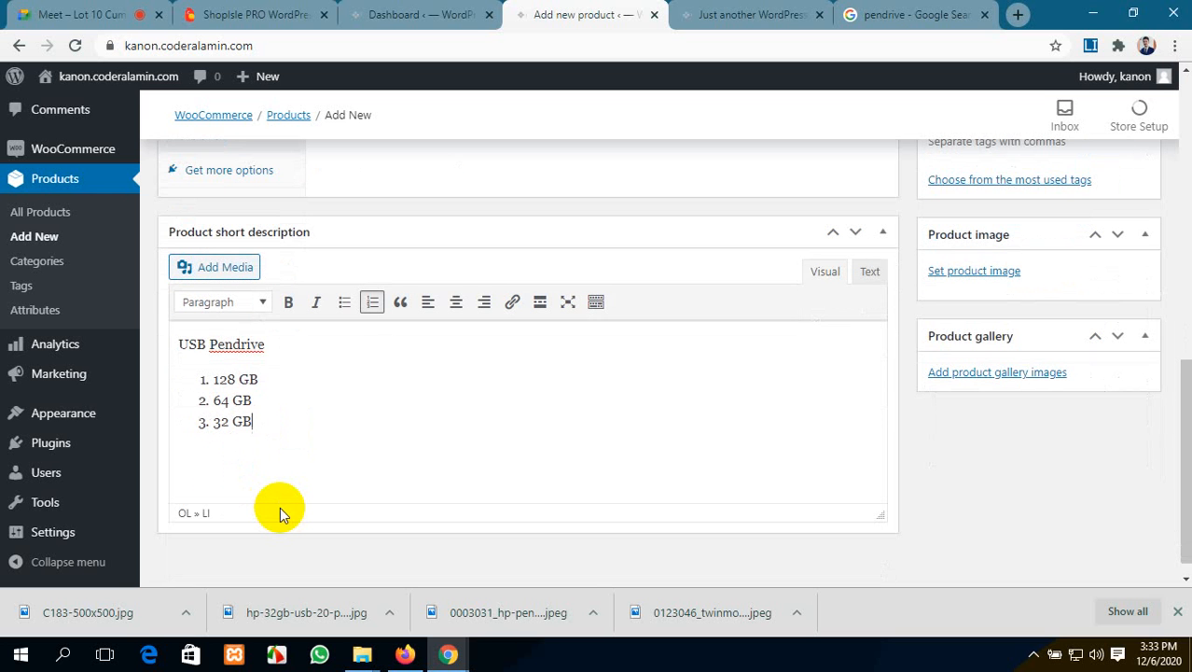
{"action": "scroll", "coordinate": [918, 372], "scroll_direction": "up", "scroll_amount": 6}
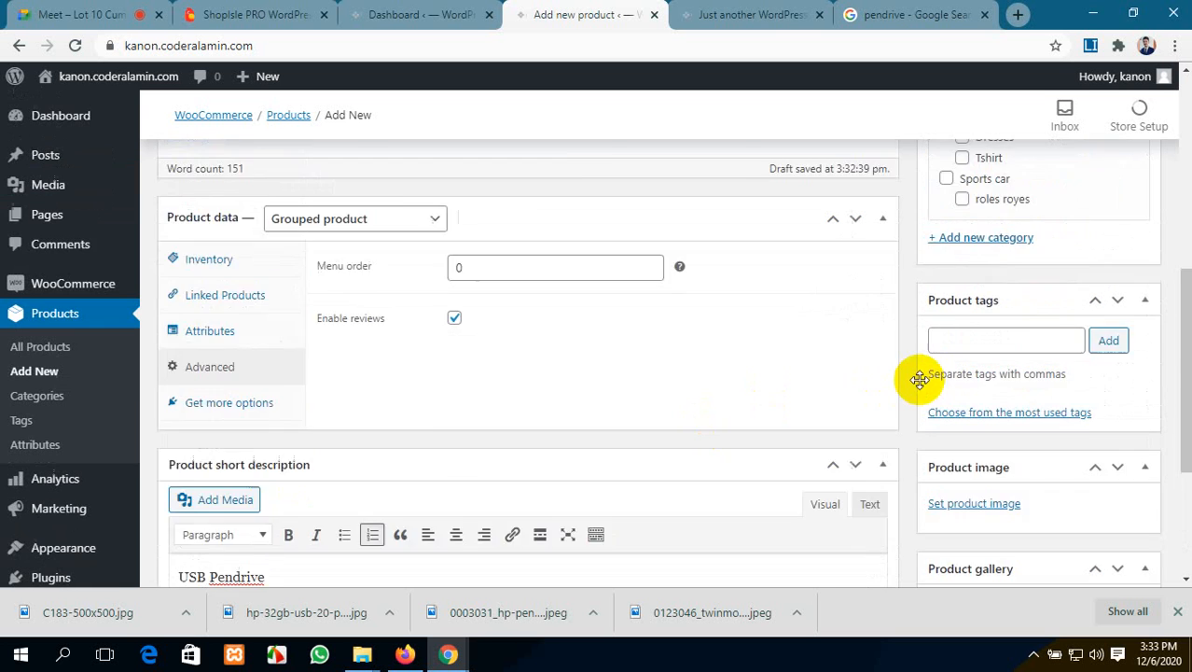
{"action": "left_click", "coordinate": [977, 443]}
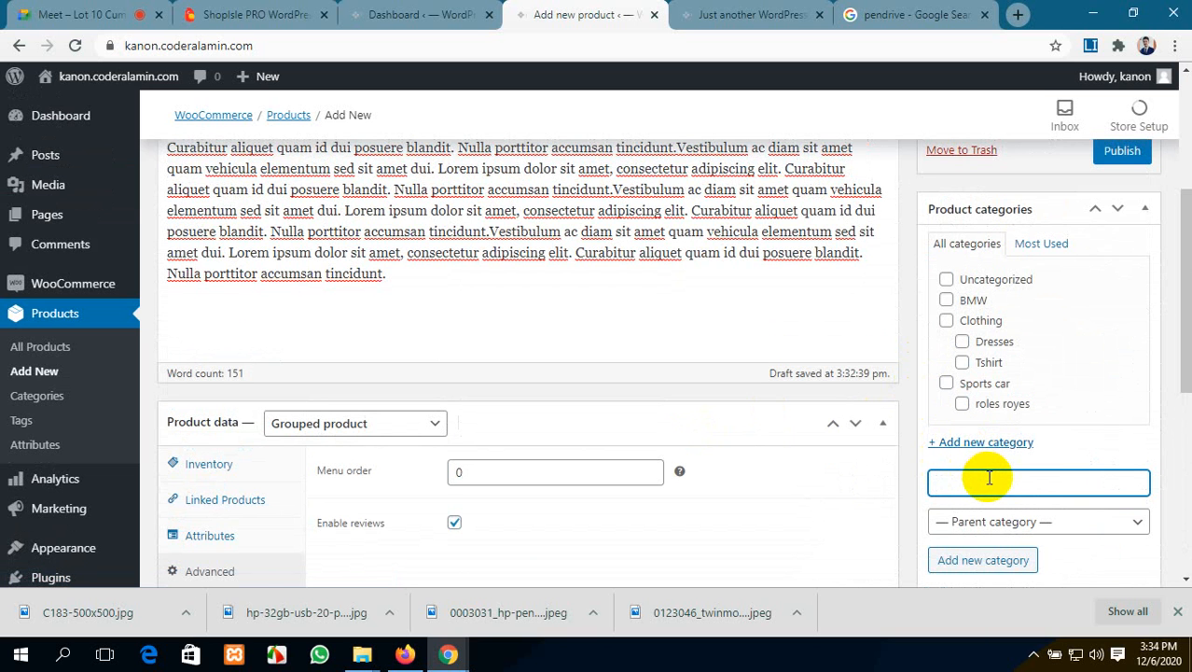
{"action": "type", "text": "Pendrive"}
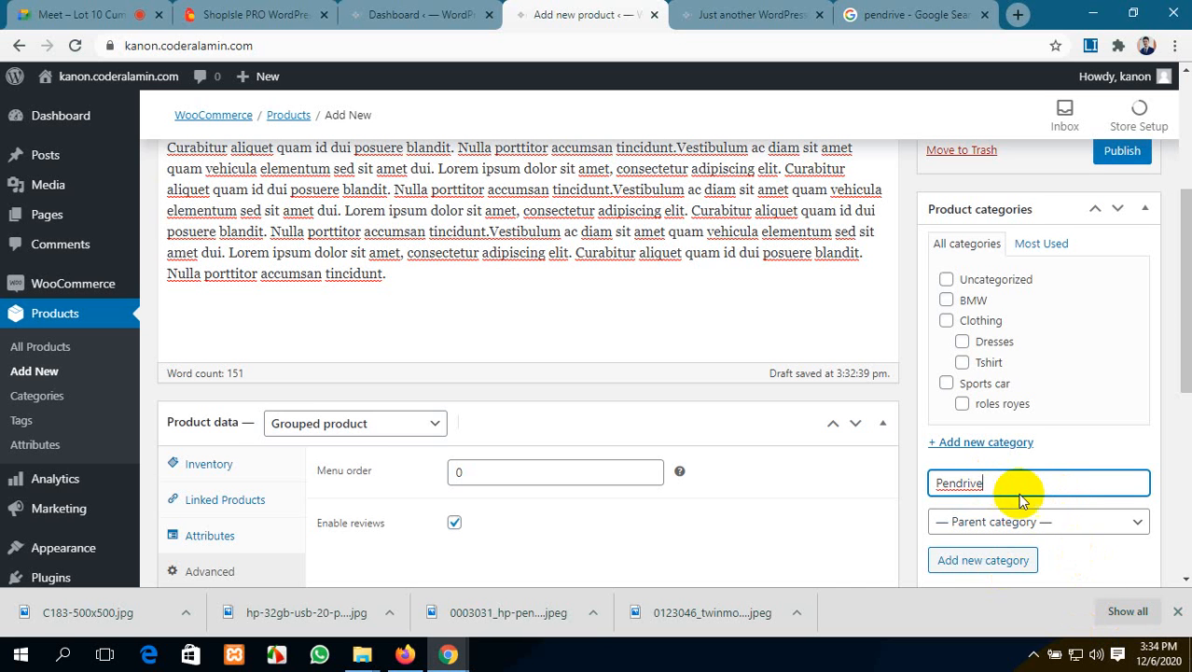
{"action": "key", "text": "Return"}
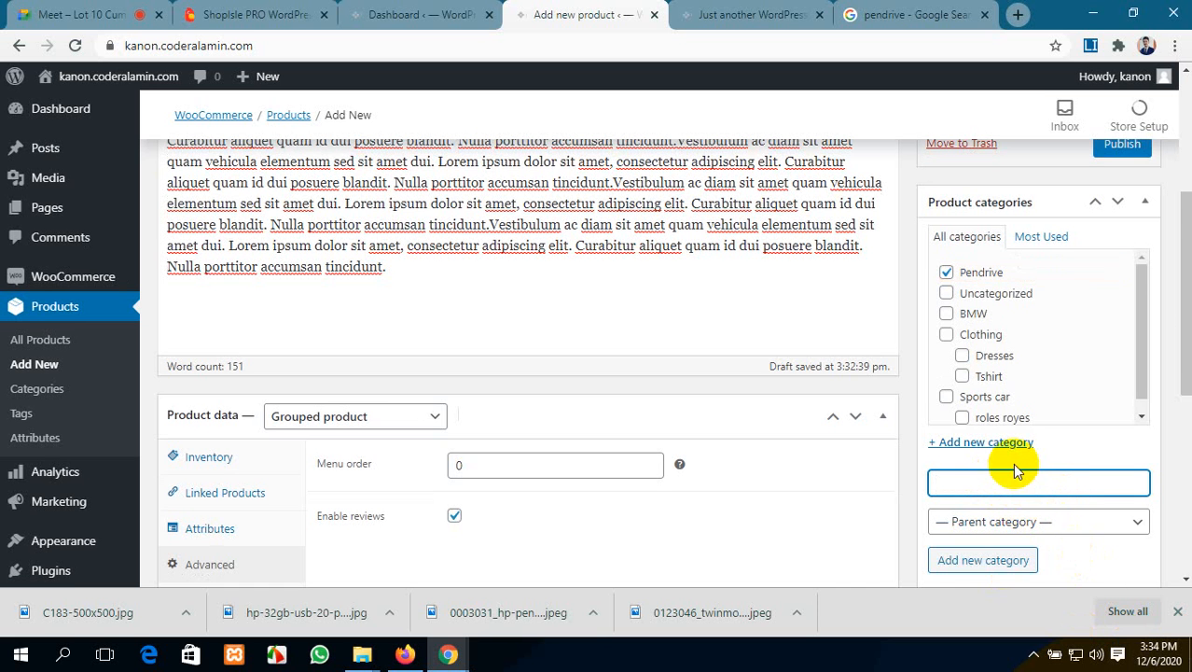
Step: Upload 0123046_twinmos-64gb-otg-pendrive-t1.jpeg from the Downloads folder and set it as the product image
{"action": "scroll", "coordinate": [1017, 471], "scroll_direction": "down", "scroll_amount": 1}
{"action": "scroll", "coordinate": [1017, 471], "scroll_direction": "down", "scroll_amount": 2}
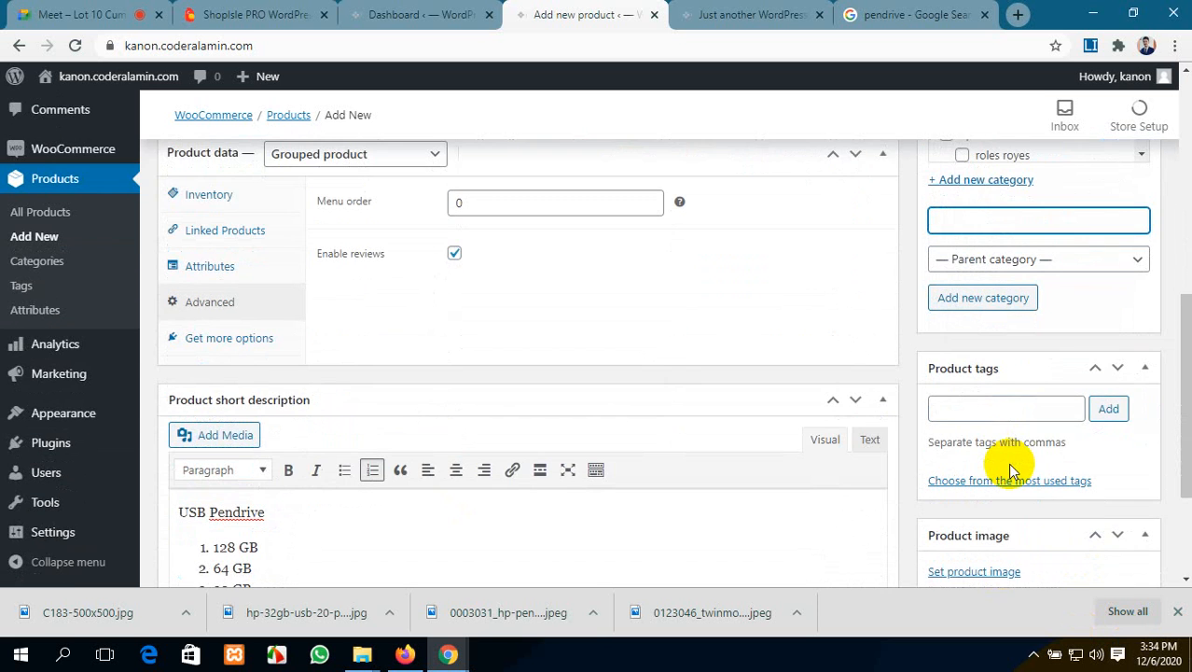
{"action": "left_click", "coordinate": [994, 412]}
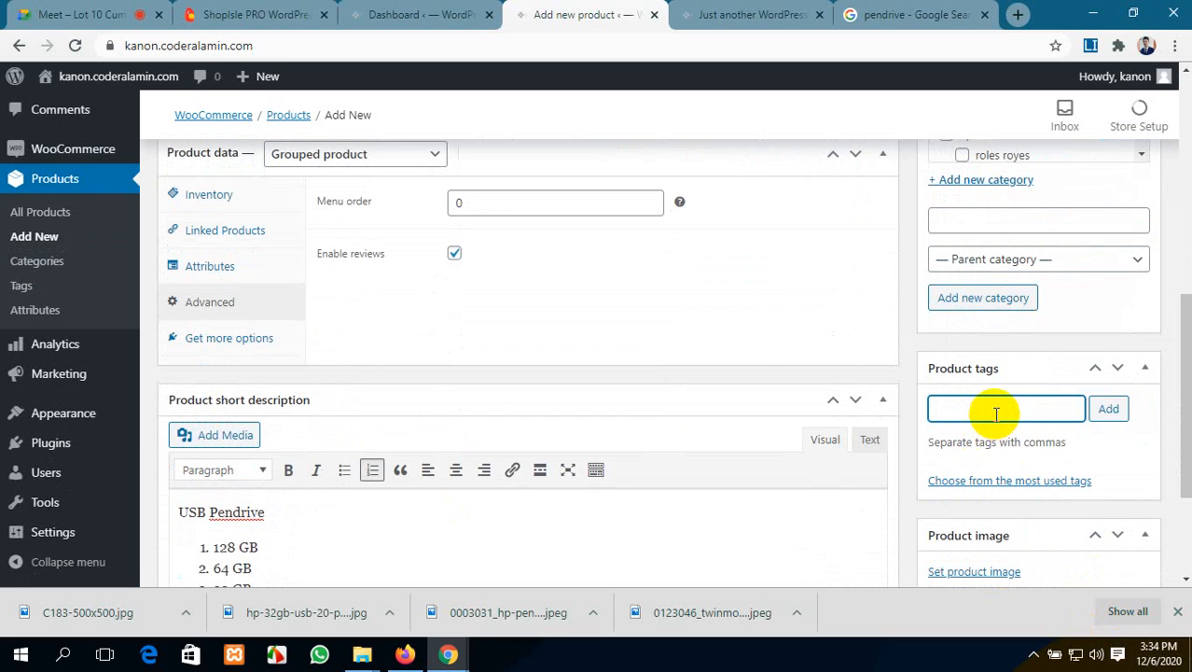
{"action": "scroll", "coordinate": [990, 479], "scroll_direction": "down", "scroll_amount": 2}
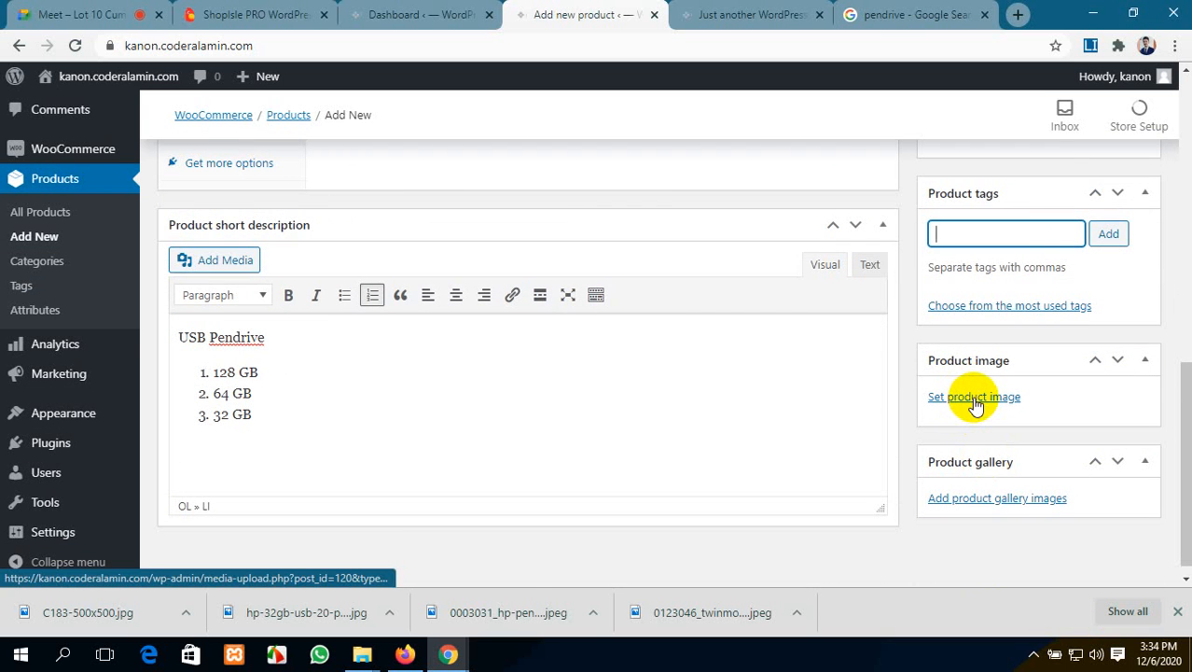
{"action": "left_click", "coordinate": [974, 398]}
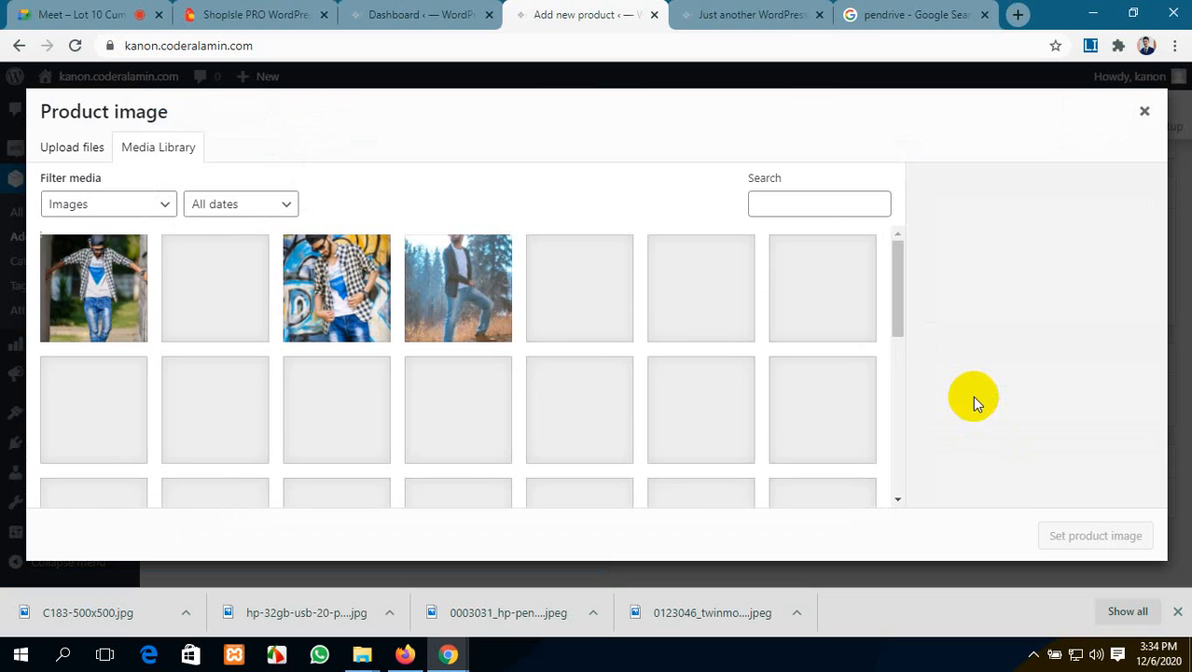
{"action": "left_click", "coordinate": [72, 144]}
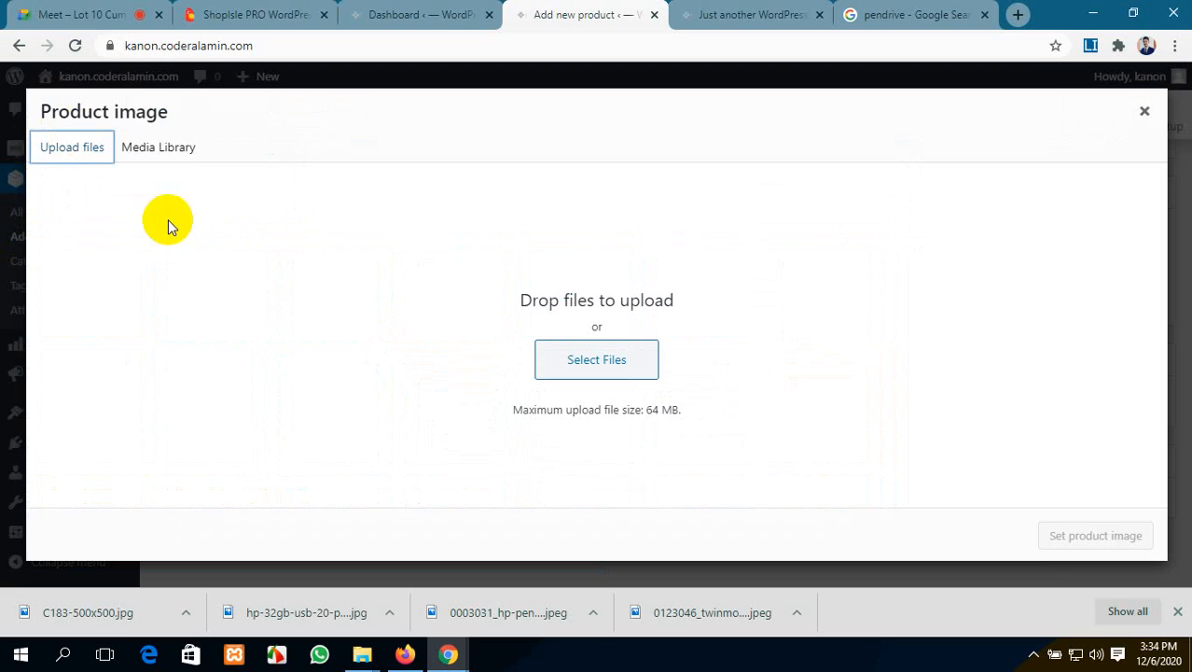
{"action": "left_click", "coordinate": [646, 362]}
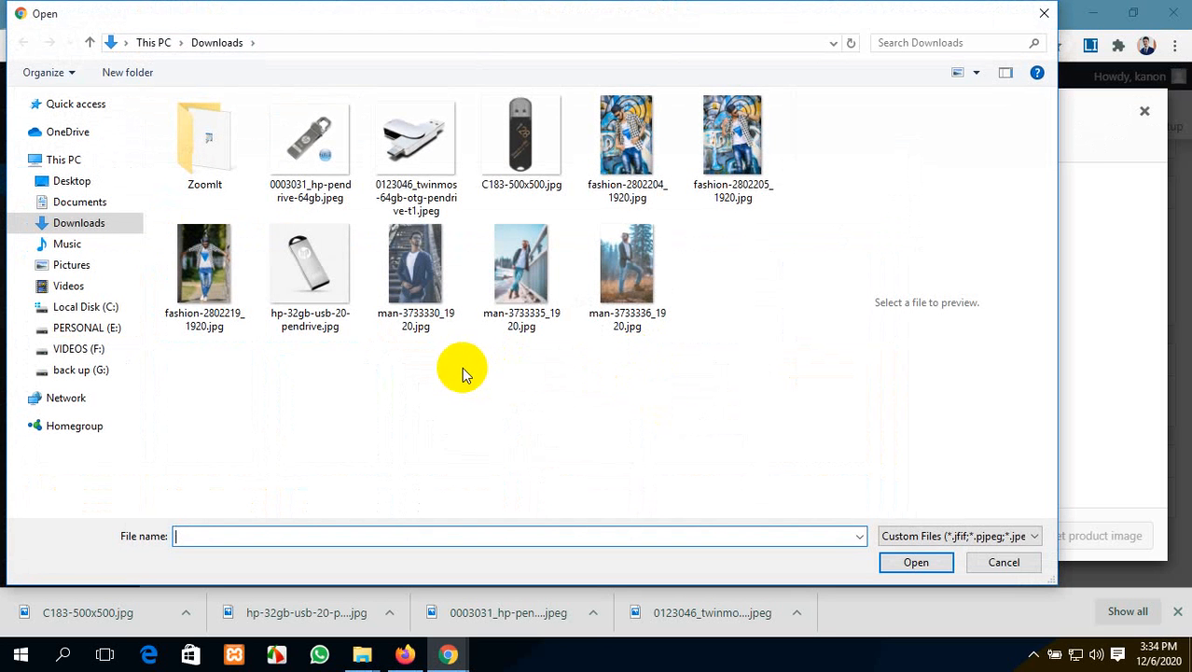
{"action": "left_click", "coordinate": [408, 137]}
{"action": "left_click", "coordinate": [894, 563]}
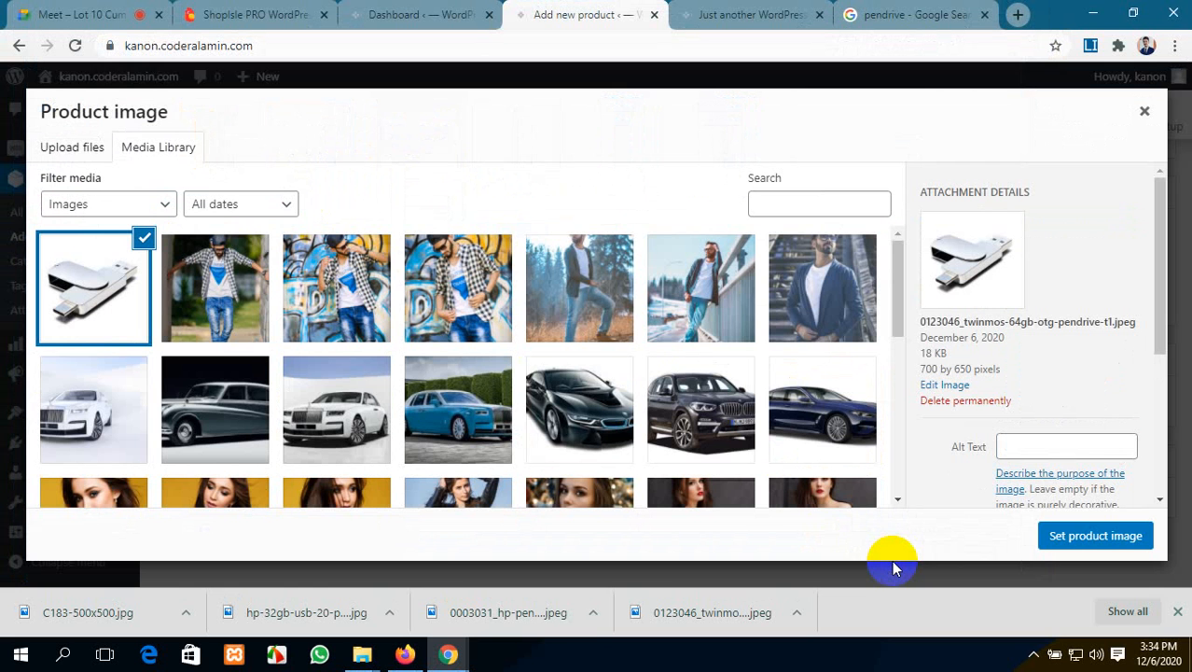
{"action": "left_click", "coordinate": [1060, 534]}
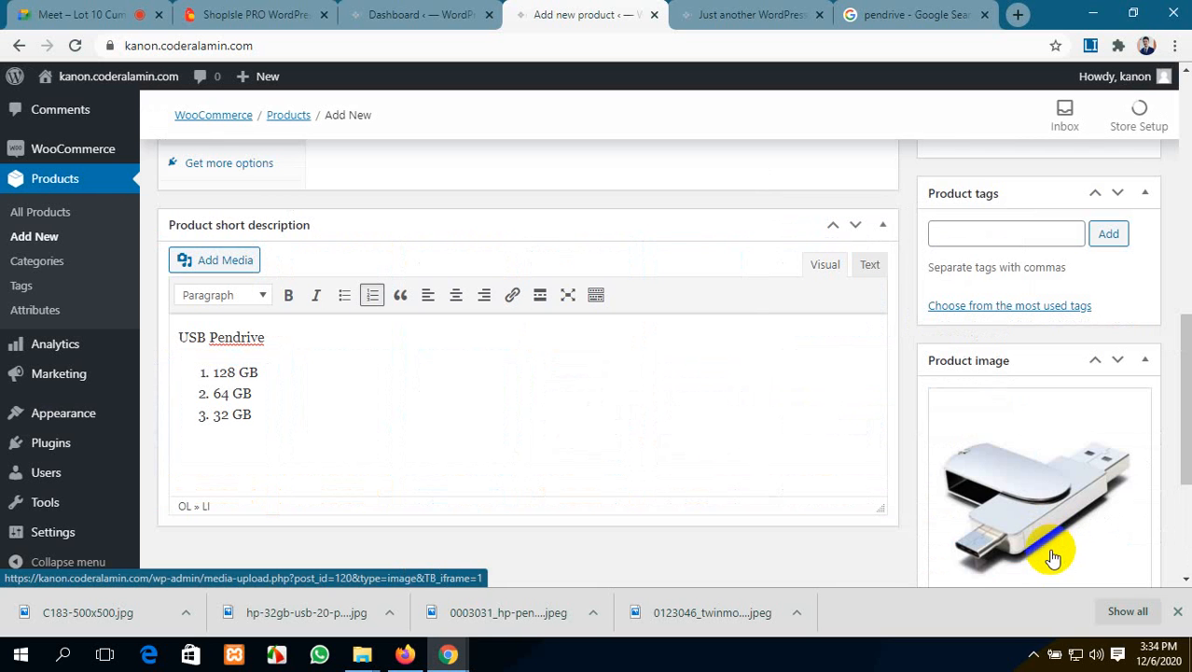
Step: Dismiss the browser's downloads bar and publish the USB PENDRIVE product
{"action": "left_click", "coordinate": [1178, 611]}
{"action": "scroll", "coordinate": [1068, 553], "scroll_direction": "down", "scroll_amount": 2}
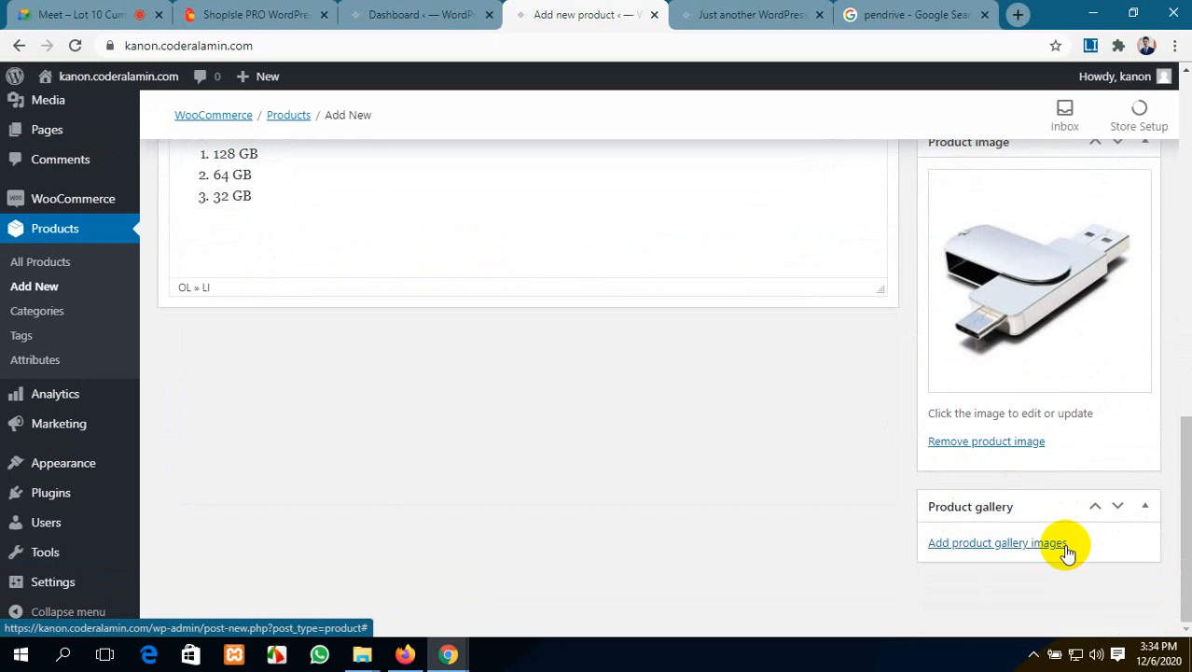
{"action": "scroll", "coordinate": [982, 537], "scroll_direction": "down", "scroll_amount": 1}
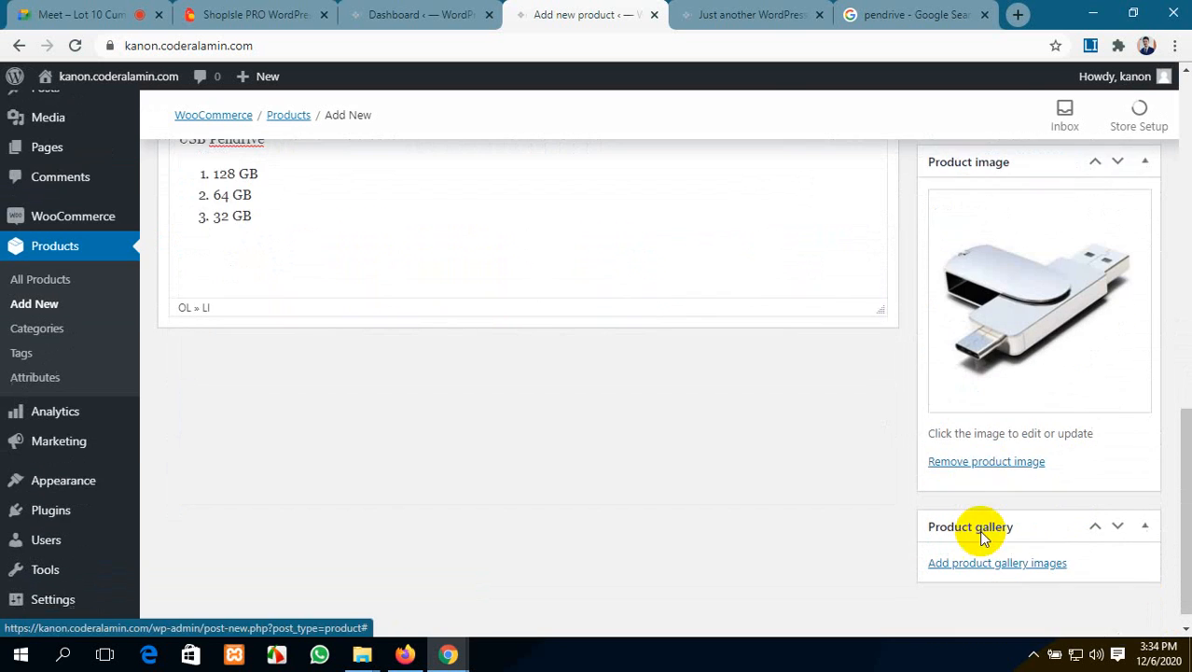
{"action": "scroll", "coordinate": [965, 513], "scroll_direction": "up", "scroll_amount": 1}
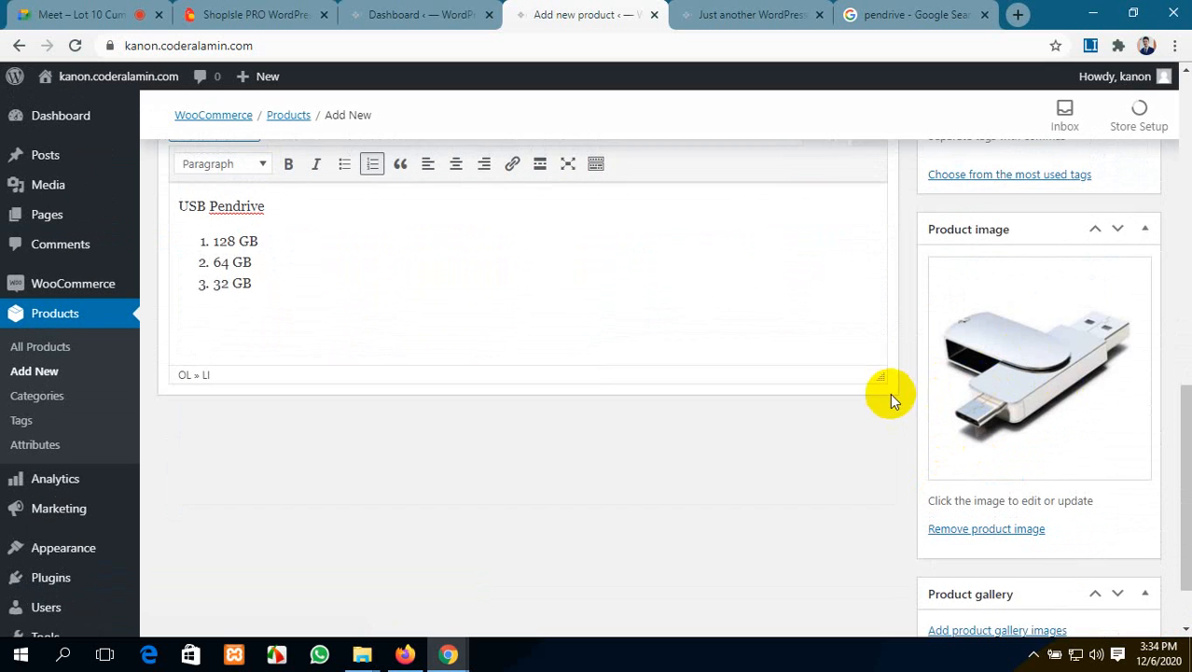
{"action": "scroll", "coordinate": [887, 389], "scroll_direction": "up", "scroll_amount": 5}
{"action": "scroll", "coordinate": [887, 389], "scroll_direction": "up", "scroll_amount": 1}
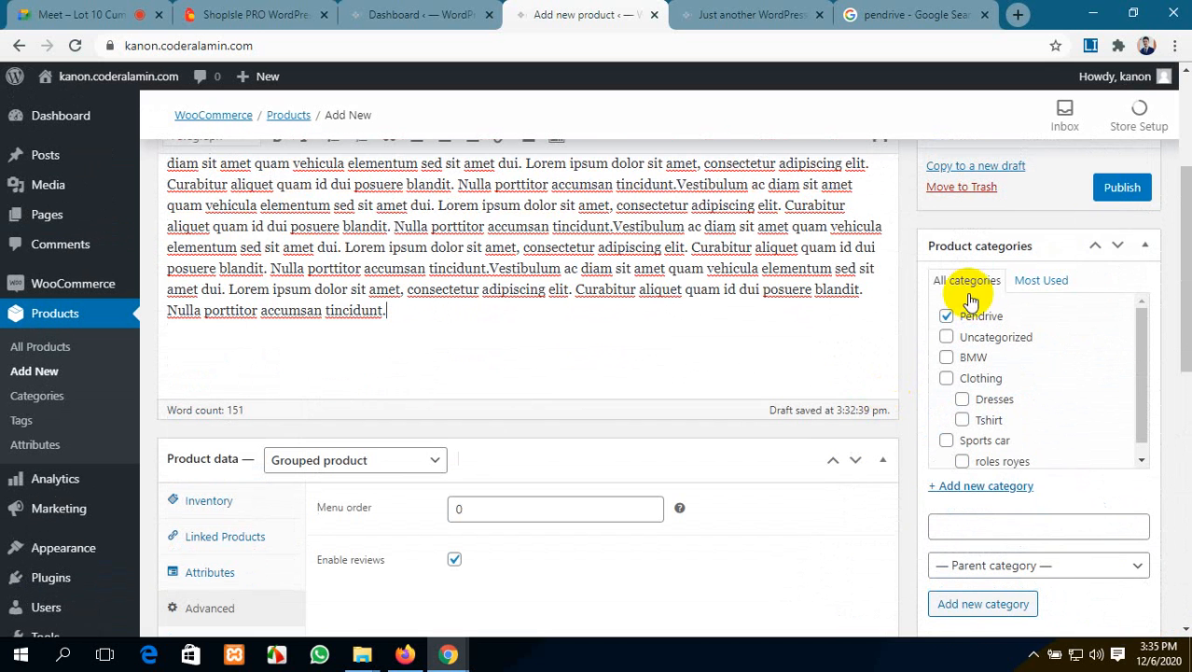
{"action": "left_click", "coordinate": [1122, 187]}
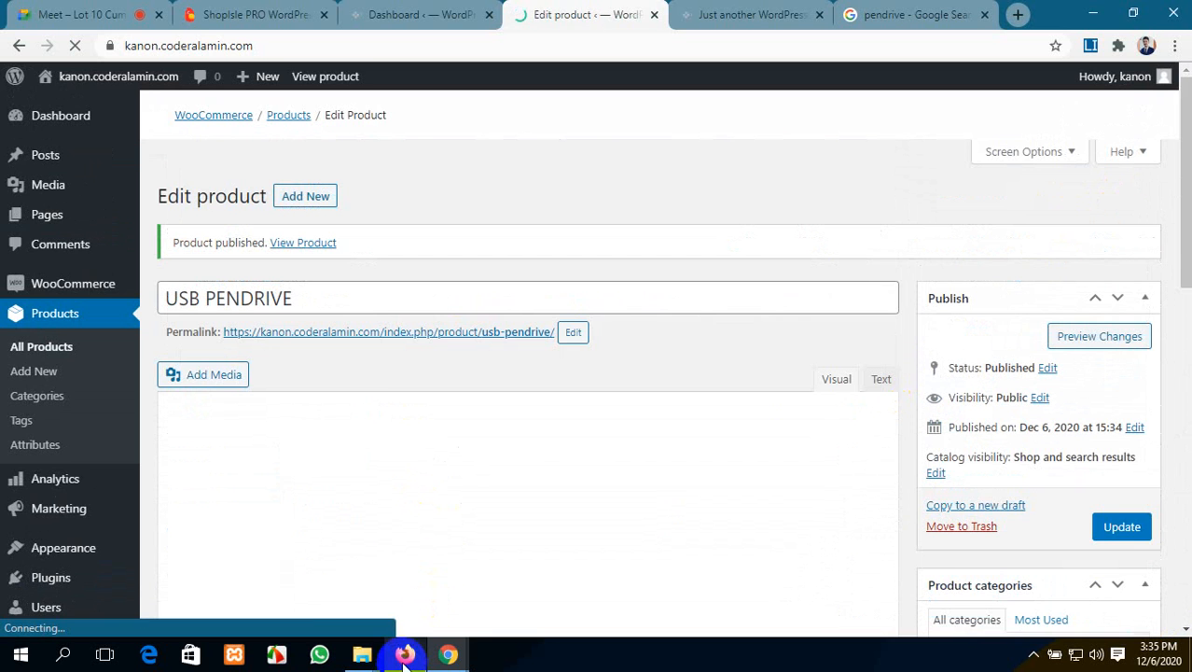
Step: Switch to the storefront in Firefox and empty the cart by removing CARDIGAN and ROLES ROYES CAR
{"action": "left_click", "coordinate": [404, 654]}
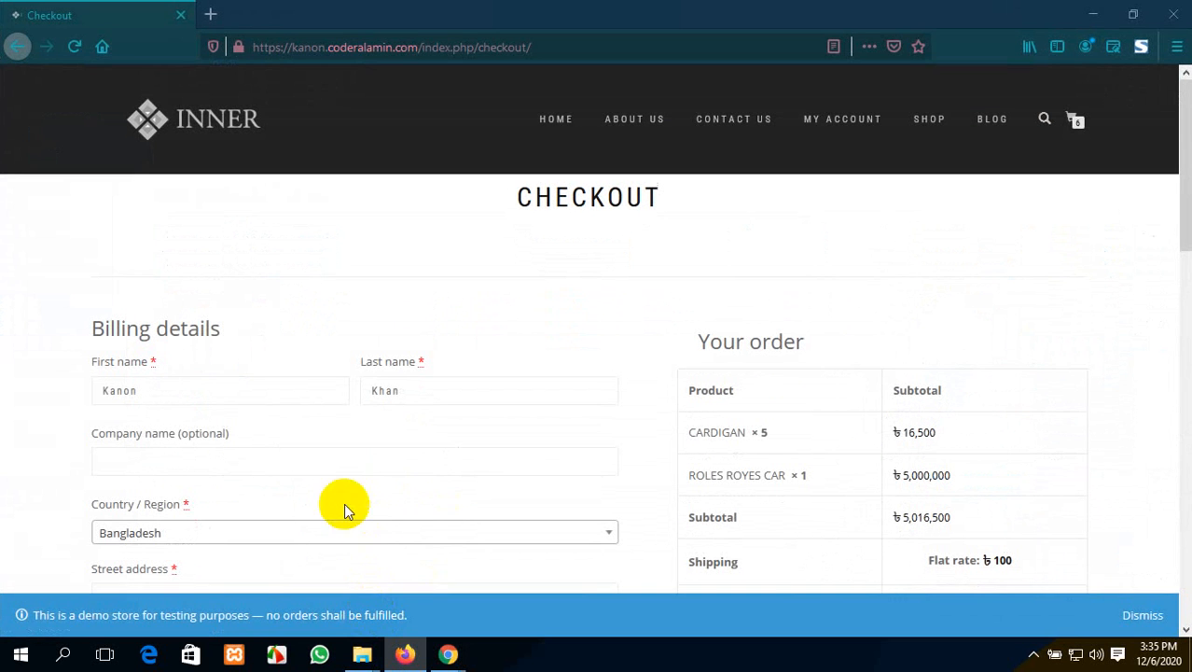
{"action": "left_click", "coordinate": [555, 112]}
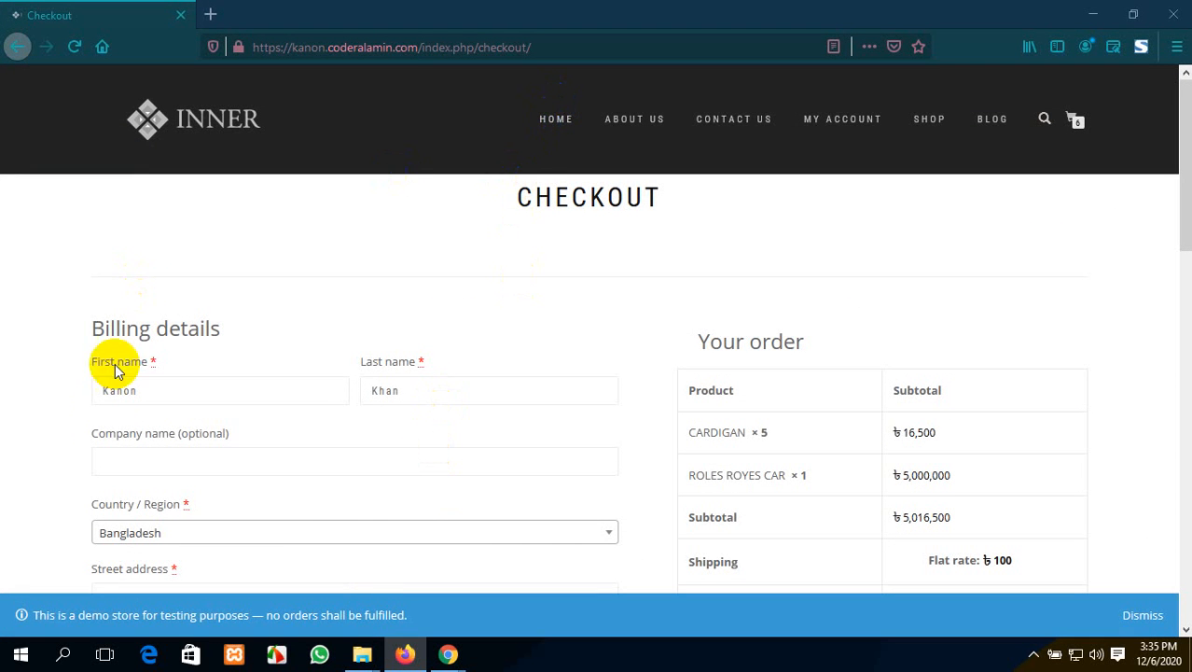
{"action": "left_click", "coordinate": [1074, 121]}
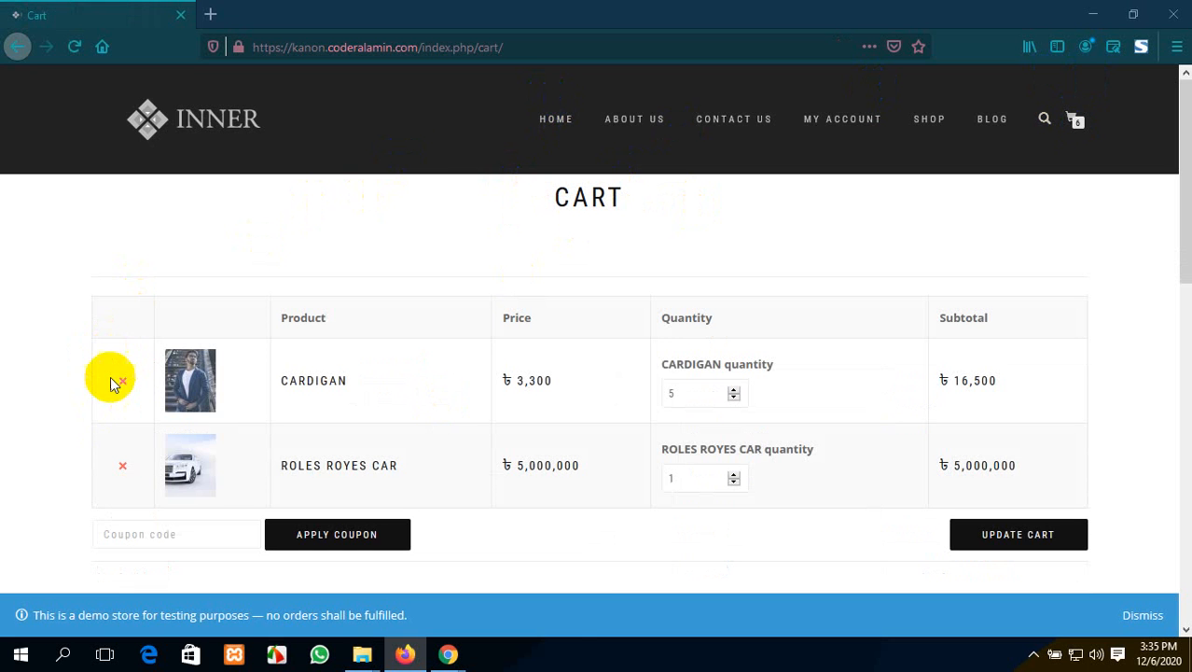
{"action": "left_click", "coordinate": [121, 381]}
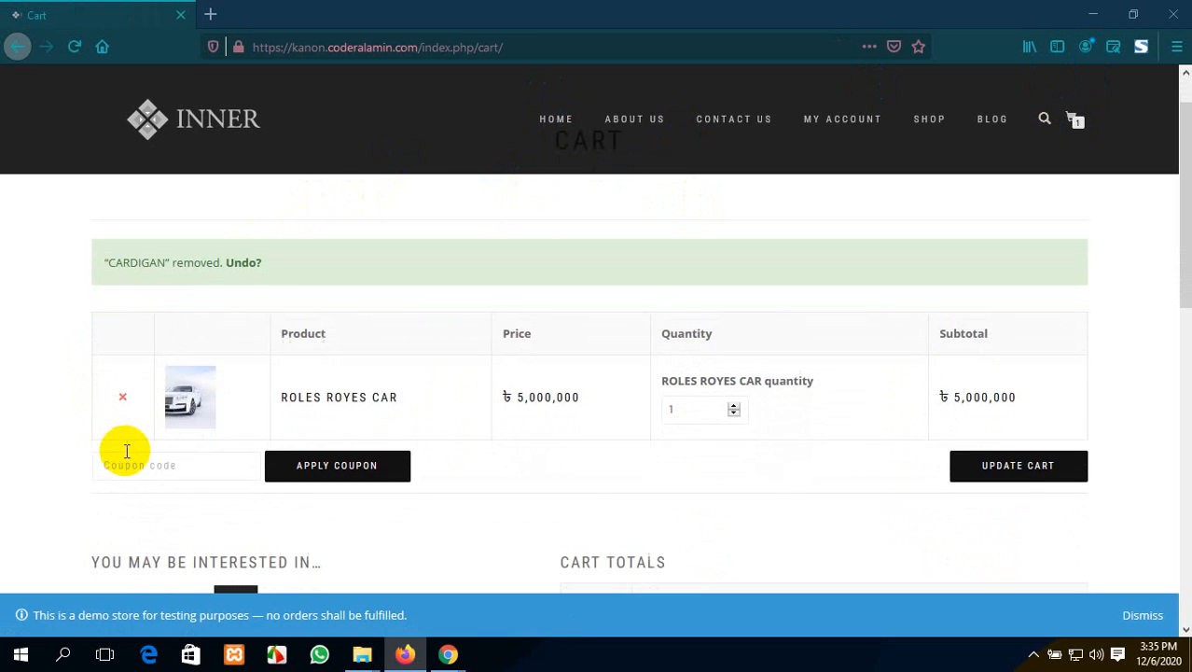
{"action": "left_click", "coordinate": [123, 312]}
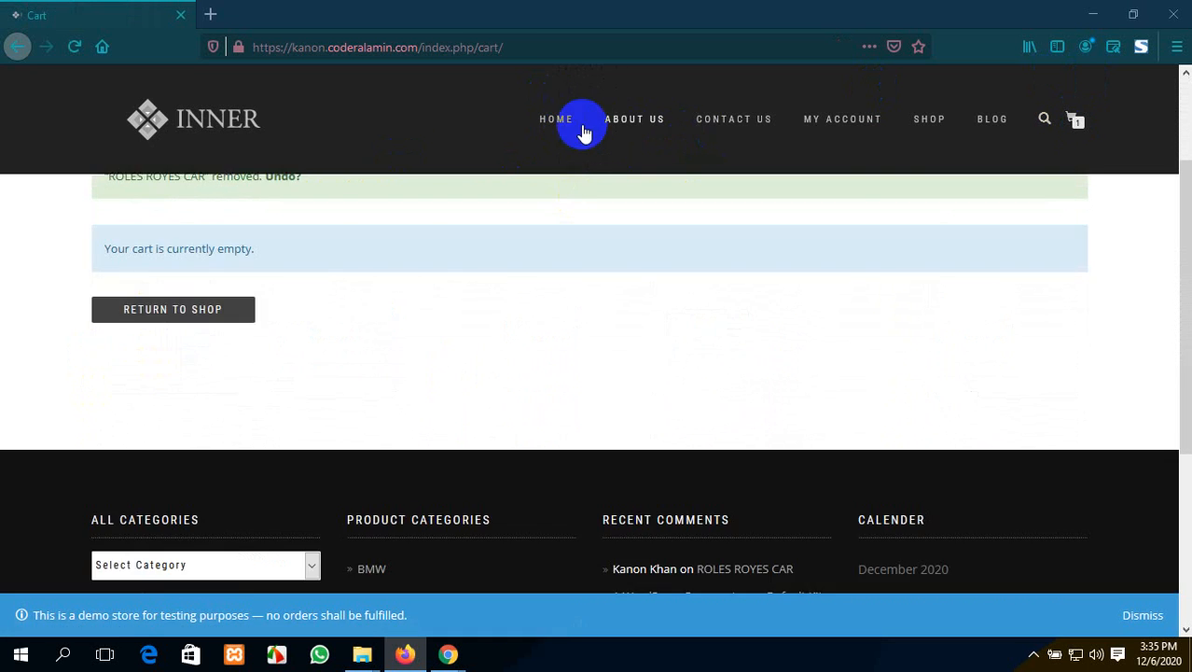
Step: Open the USB PENDRIVE product page from the storefront's home page
{"action": "left_click", "coordinate": [559, 120]}
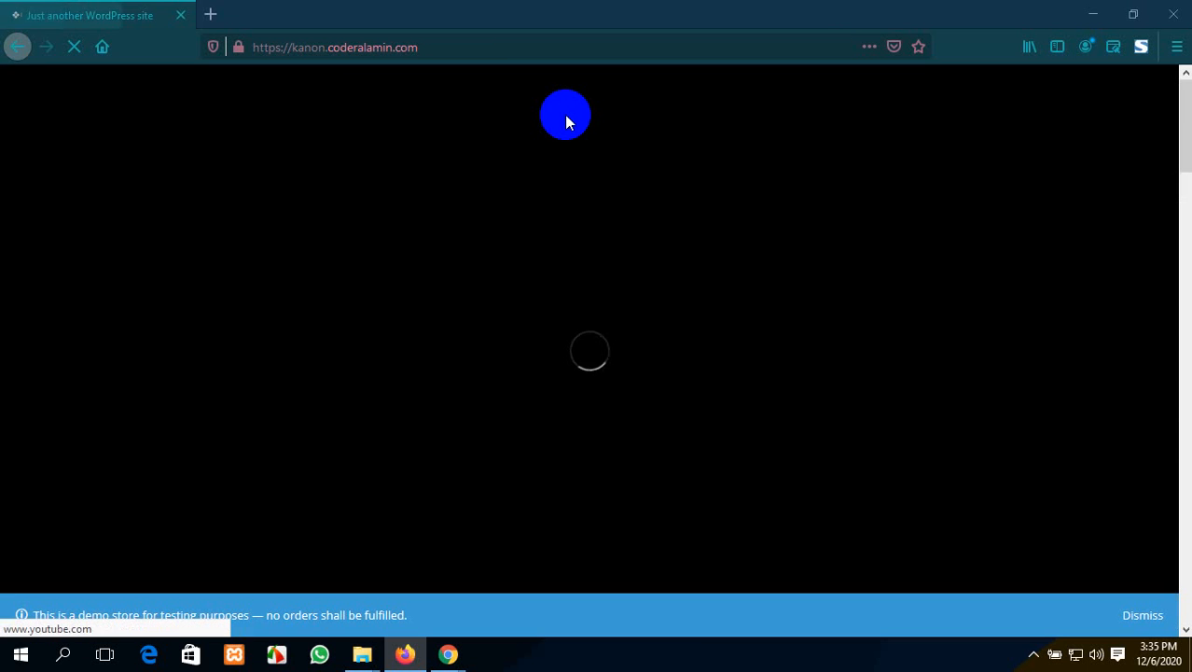
{"action": "scroll", "coordinate": [439, 289], "scroll_direction": "down", "scroll_amount": 10}
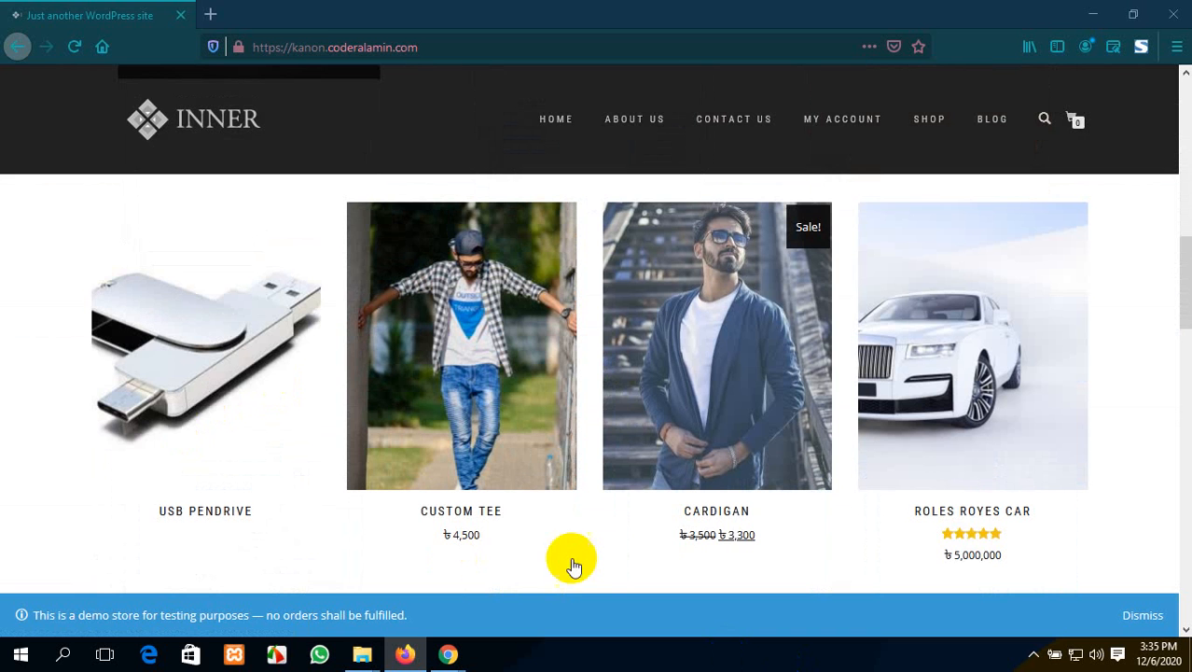
{"action": "left_click", "coordinate": [221, 450]}
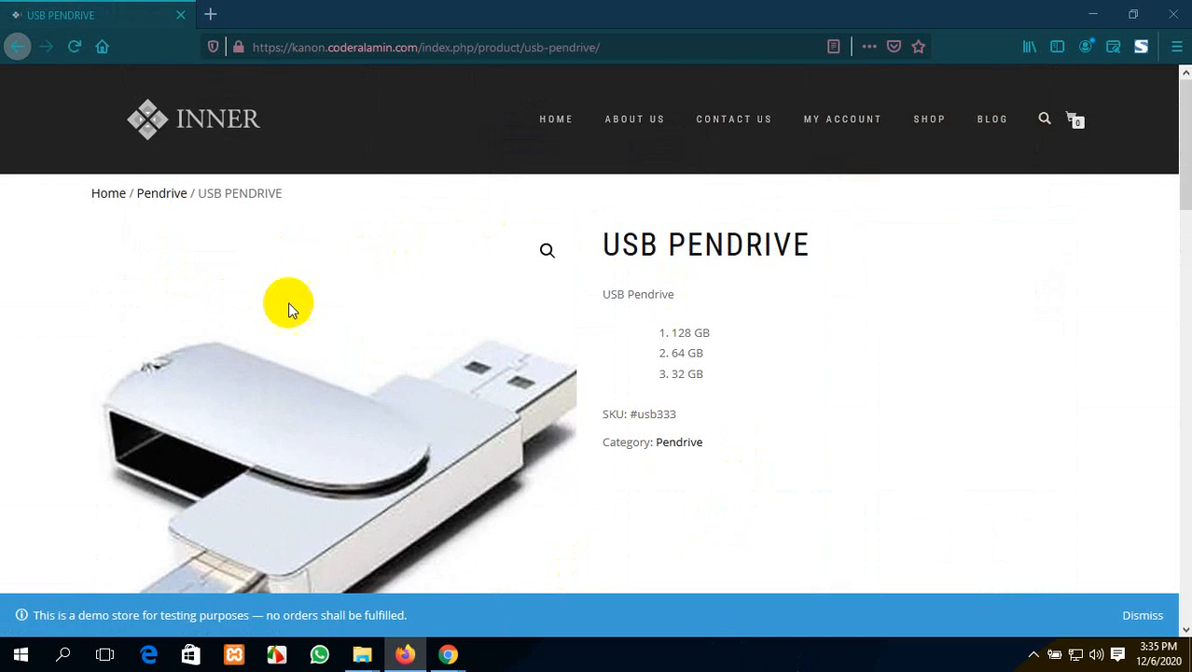
Step: Examine the image, short description, SKU, category and full description on the USB PENDRIVE product page
{"action": "scroll", "coordinate": [463, 308], "scroll_direction": "down", "scroll_amount": 3}
{"action": "scroll", "coordinate": [433, 306], "scroll_direction": "up", "scroll_amount": 3}
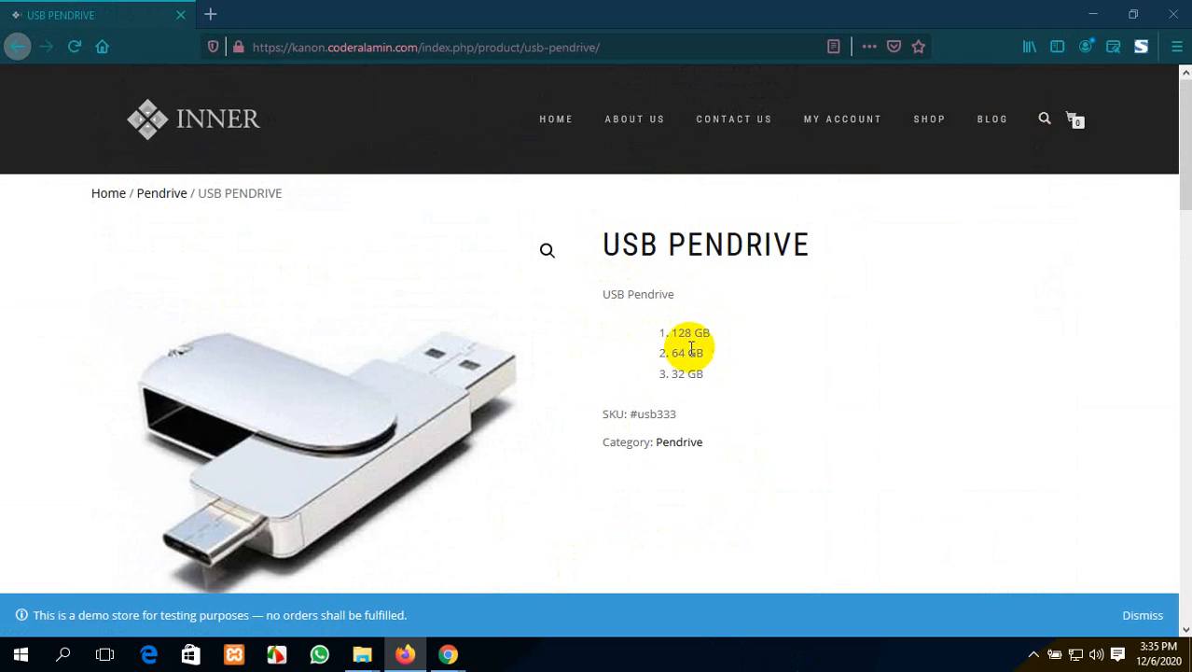
{"action": "scroll", "coordinate": [684, 375], "scroll_direction": "down", "scroll_amount": 2}
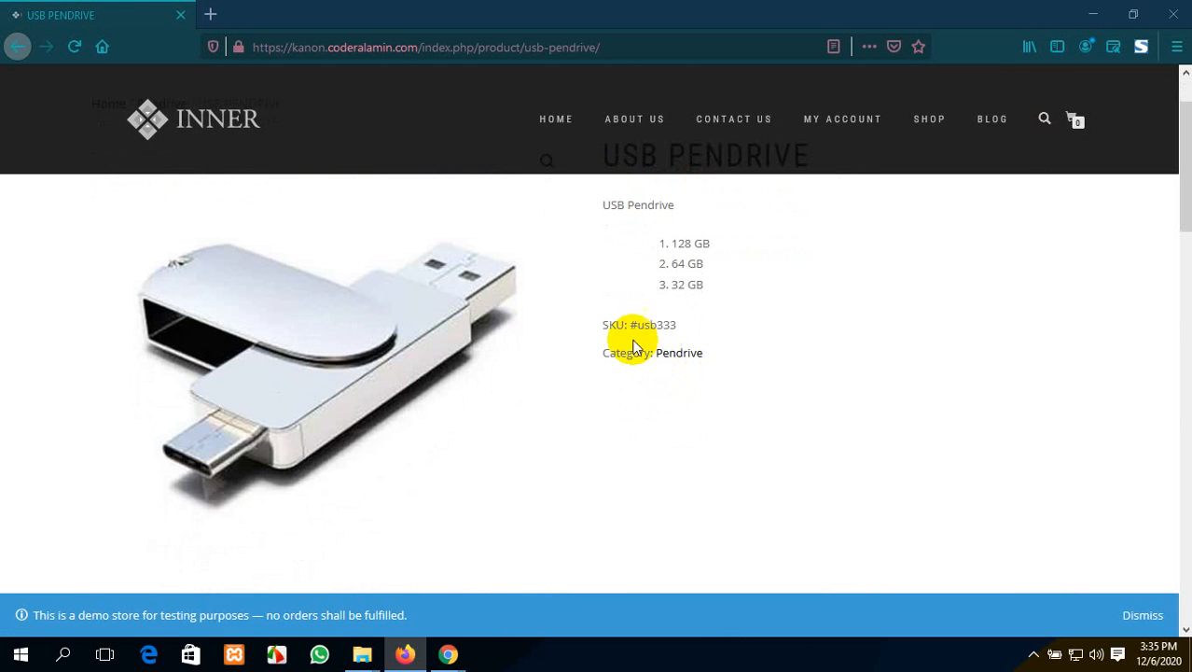
{"action": "left_click_drag", "start_coordinate": [678, 325], "coordinate": [636, 325]}
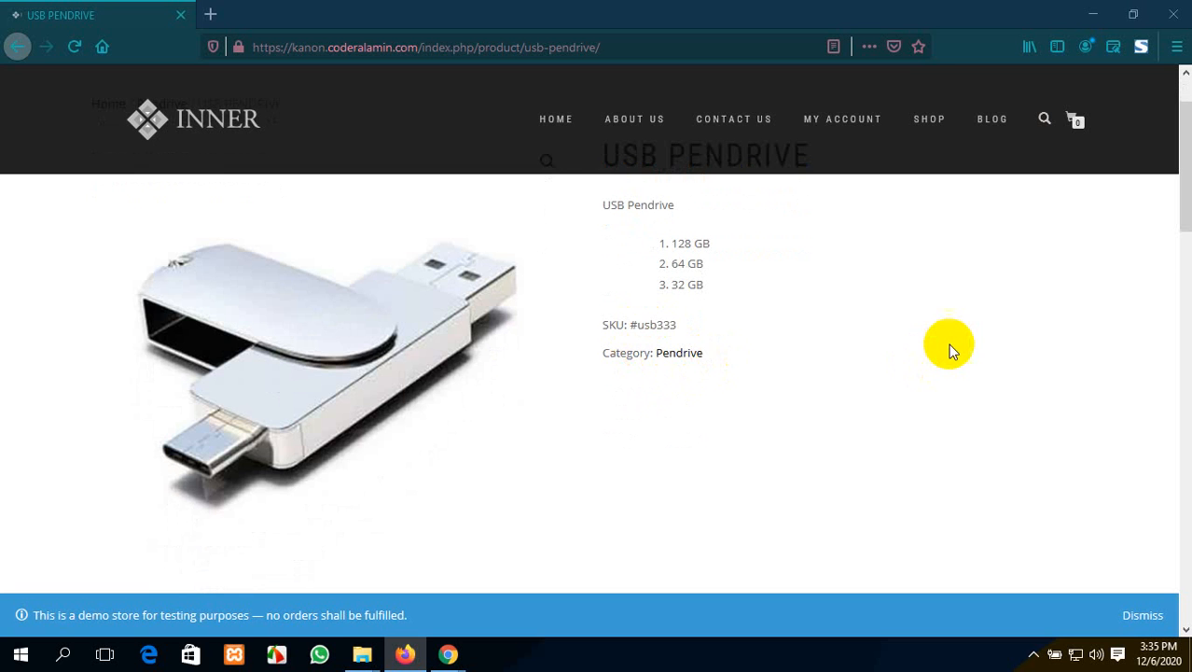
{"action": "scroll", "coordinate": [949, 346], "scroll_direction": "up", "scroll_amount": 1}
{"action": "scroll", "coordinate": [779, 471], "scroll_direction": "down", "scroll_amount": 1}
{"action": "scroll", "coordinate": [778, 465], "scroll_direction": "down", "scroll_amount": 2}
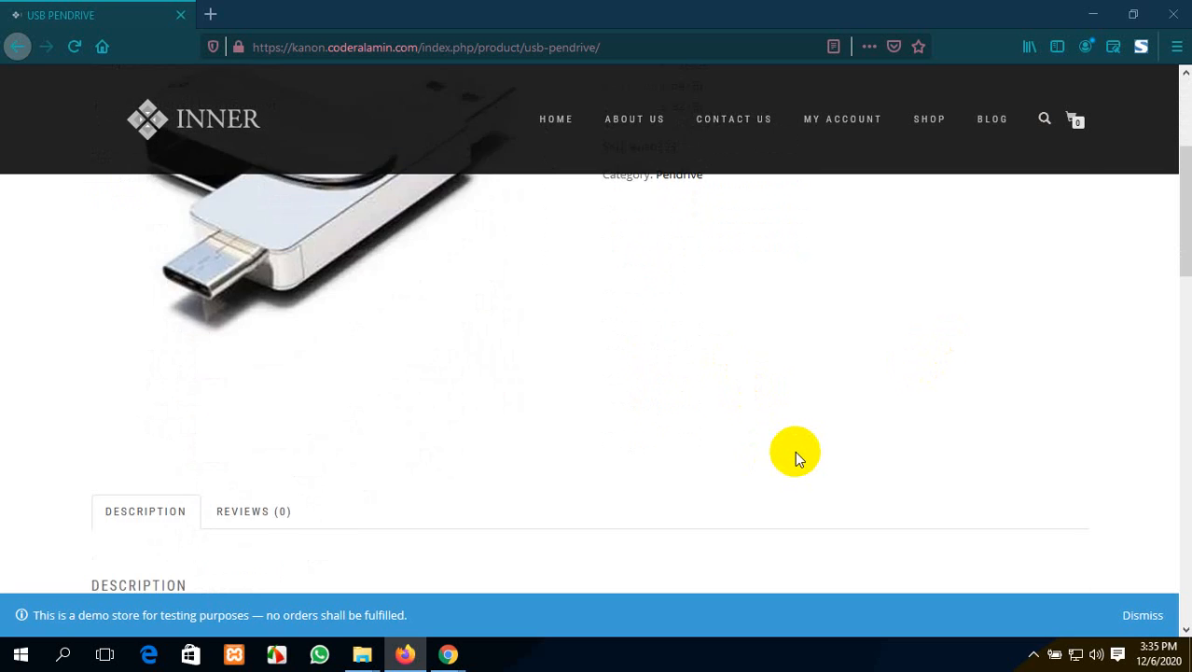
{"action": "scroll", "coordinate": [795, 451], "scroll_direction": "up", "scroll_amount": 3}
{"action": "scroll", "coordinate": [795, 451], "scroll_direction": "down", "scroll_amount": 5}
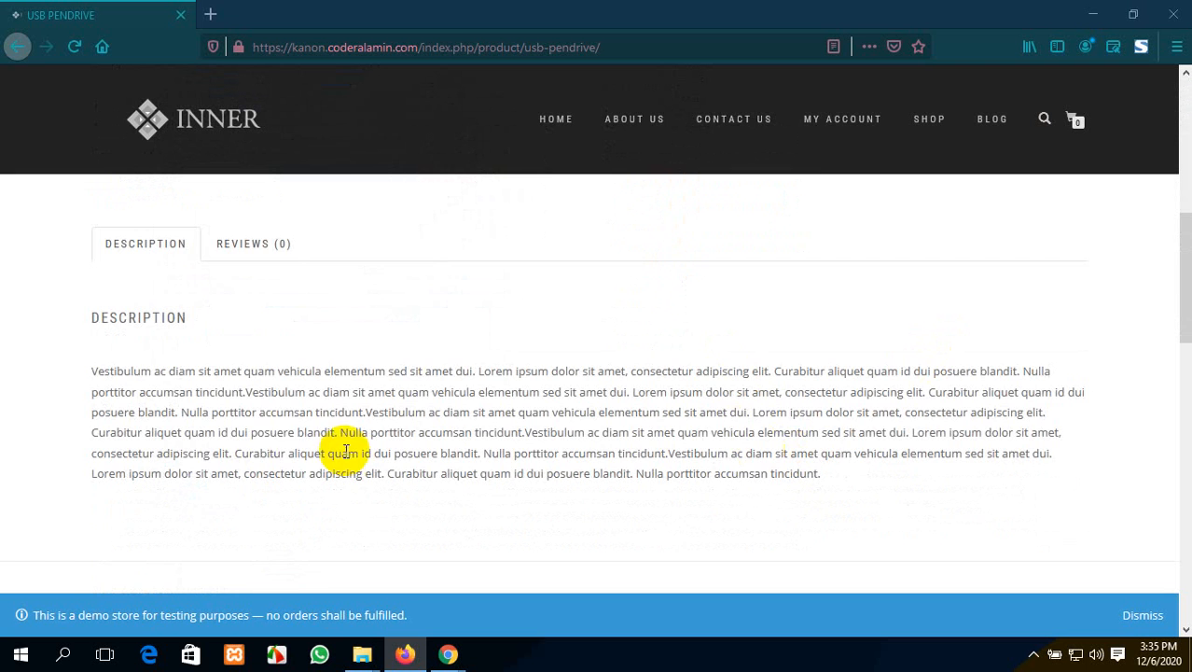
Step: Check the reviews section and the exclusive products on the USB PENDRIVE page, returning to the product summary
{"action": "left_click", "coordinate": [223, 247]}
{"action": "scroll", "coordinate": [363, 502], "scroll_direction": "down", "scroll_amount": 2}
{"action": "scroll", "coordinate": [363, 502], "scroll_direction": "down", "scroll_amount": 4}
{"action": "scroll", "coordinate": [661, 514], "scroll_direction": "up", "scroll_amount": 3}
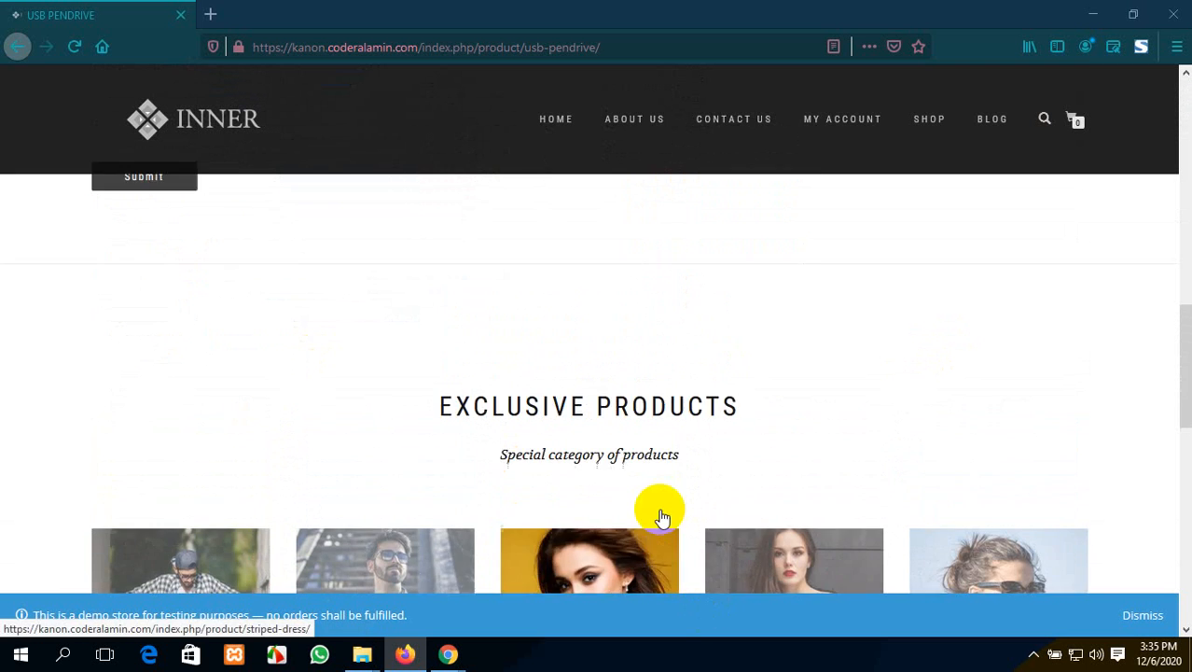
{"action": "scroll", "coordinate": [393, 364], "scroll_direction": "up", "scroll_amount": 3}
{"action": "scroll", "coordinate": [393, 364], "scroll_direction": "down", "scroll_amount": 10}
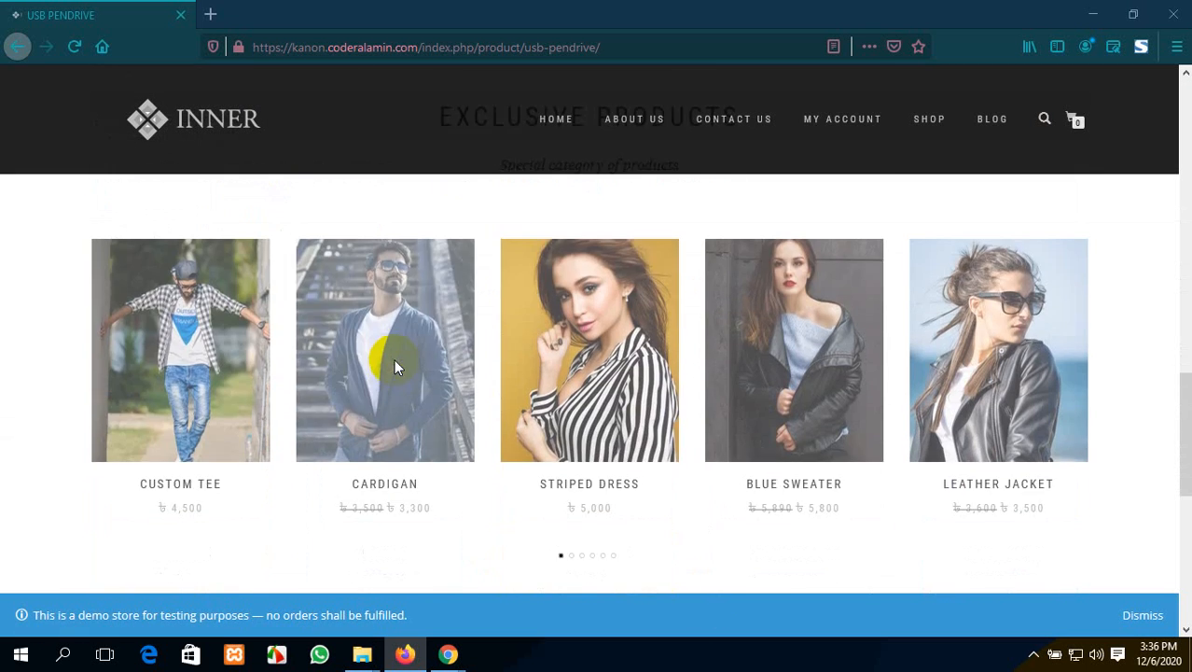
{"action": "scroll", "coordinate": [396, 367], "scroll_direction": "up", "scroll_amount": 15}
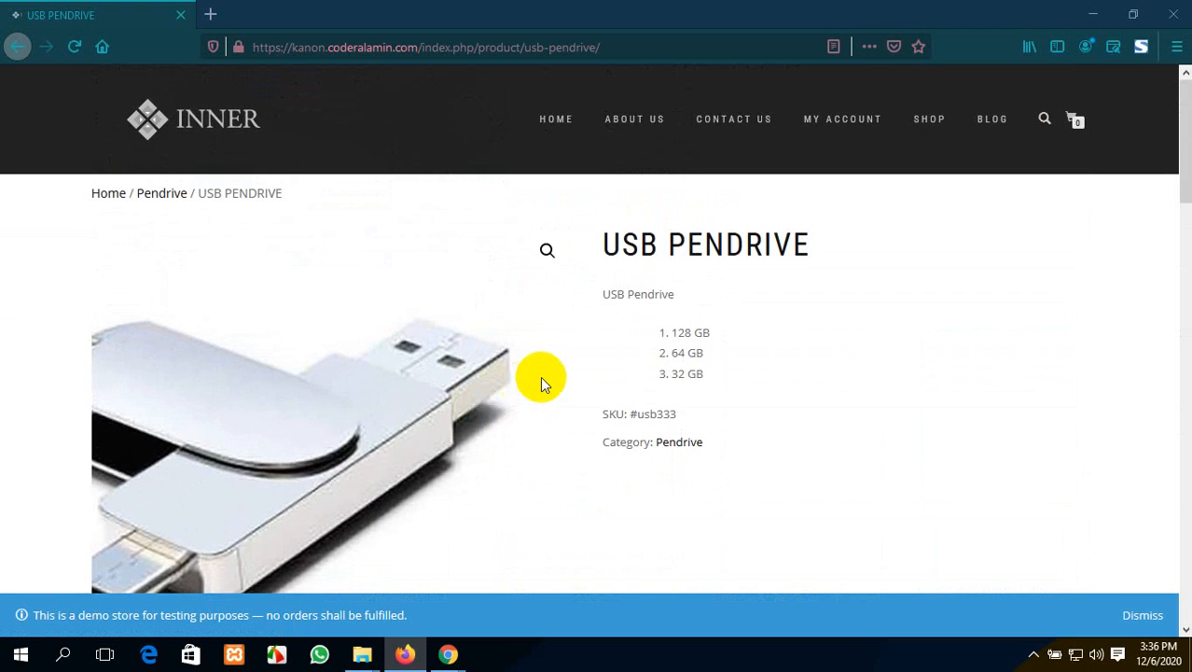
Step: Switch to the USB PENDRIVE product editor in Chrome and start adding another new product
{"action": "mouse_move", "coordinate": [449, 653]}
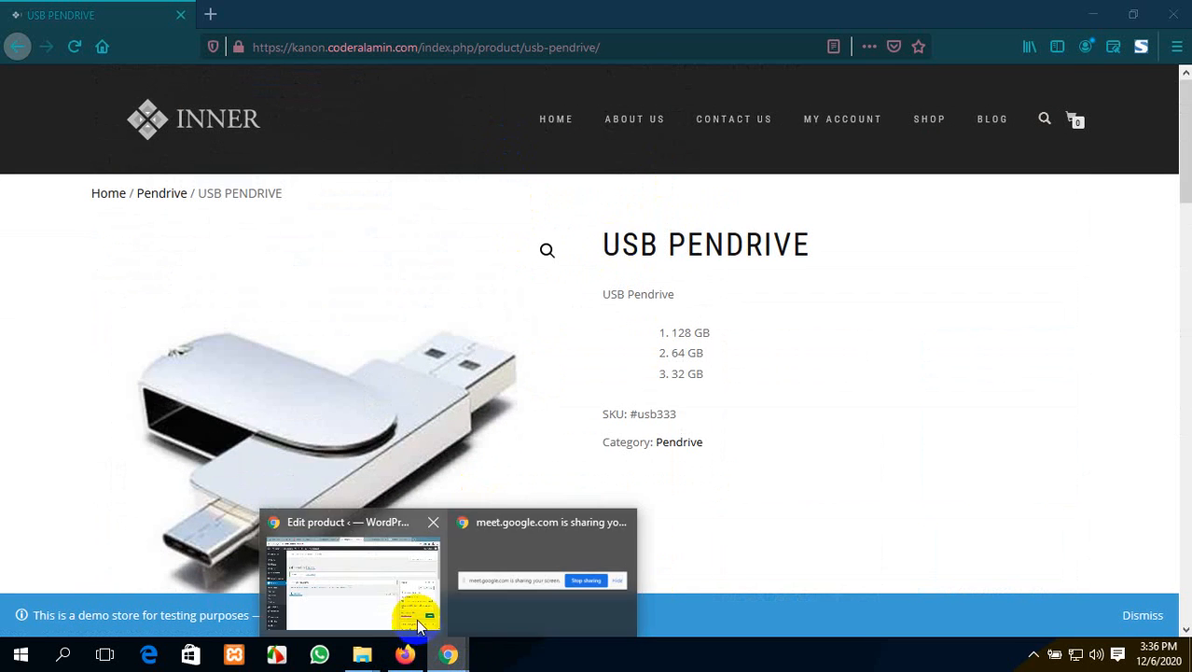
{"action": "left_click", "coordinate": [405, 608]}
{"action": "scroll", "coordinate": [471, 438], "scroll_direction": "down", "scroll_amount": 10}
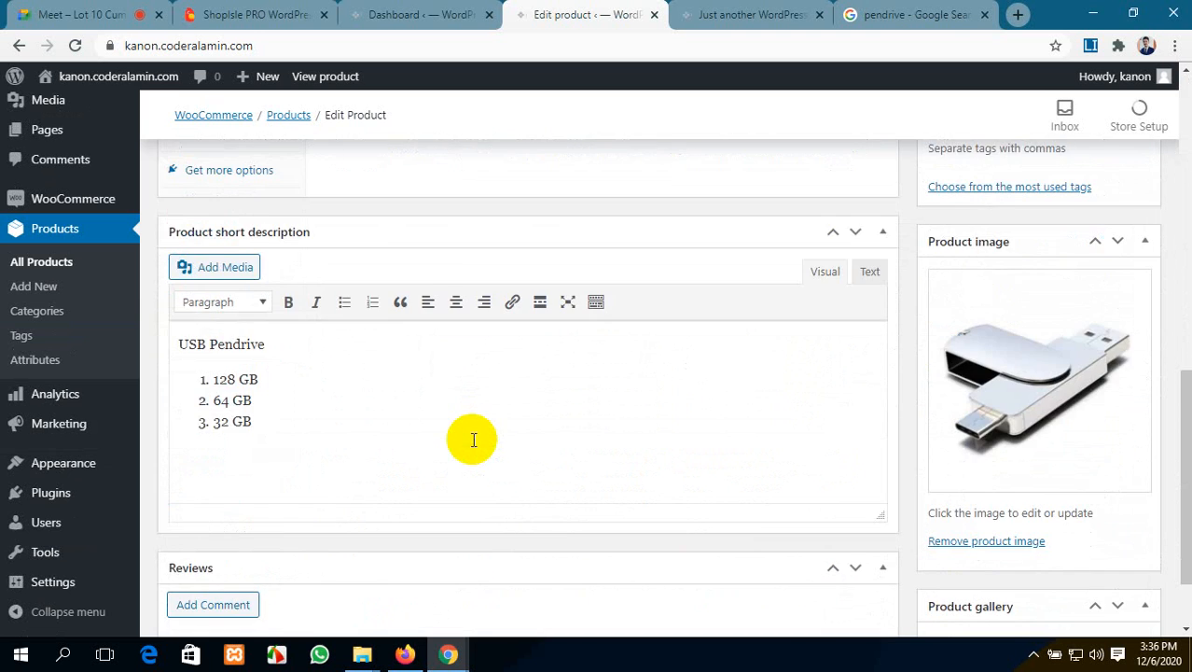
{"action": "scroll", "coordinate": [471, 438], "scroll_direction": "down", "scroll_amount": 2}
{"action": "scroll", "coordinate": [471, 438], "scroll_direction": "up", "scroll_amount": 5}
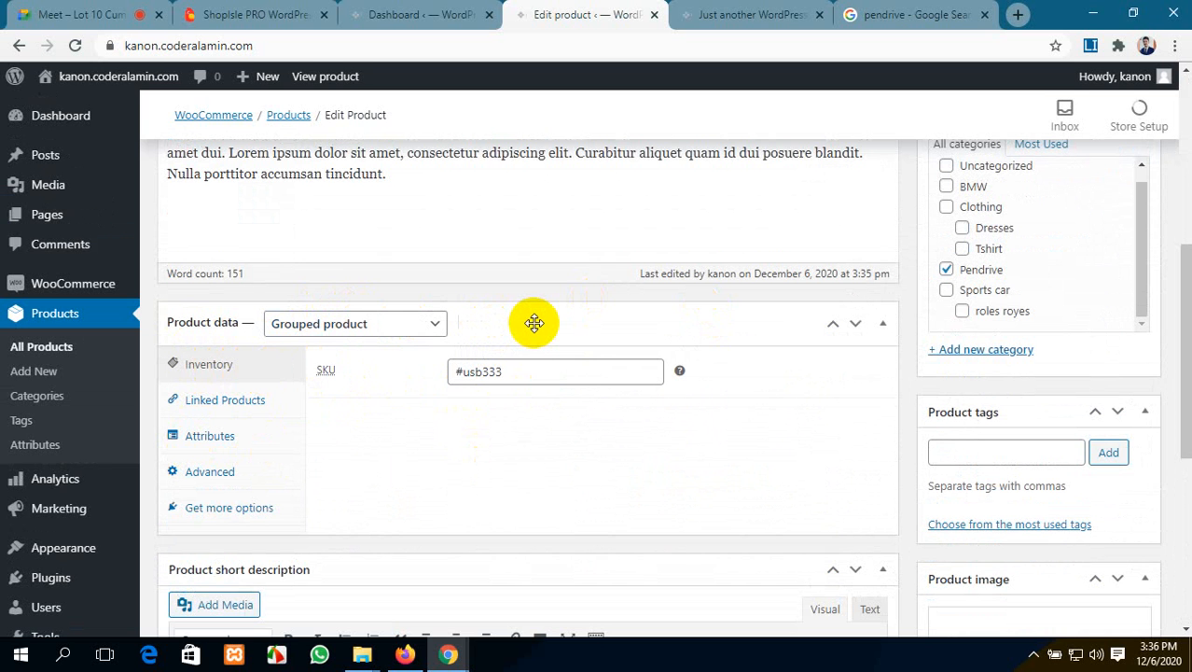
{"action": "scroll", "coordinate": [455, 439], "scroll_direction": "up", "scroll_amount": 10}
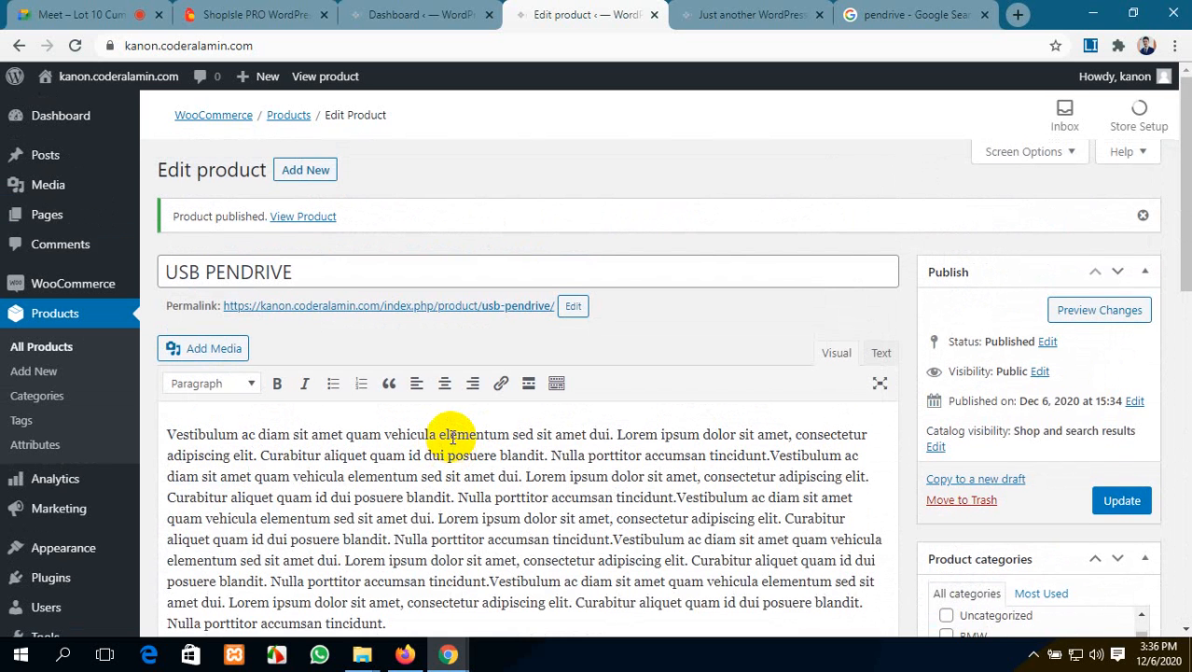
{"action": "left_click", "coordinate": [290, 178]}
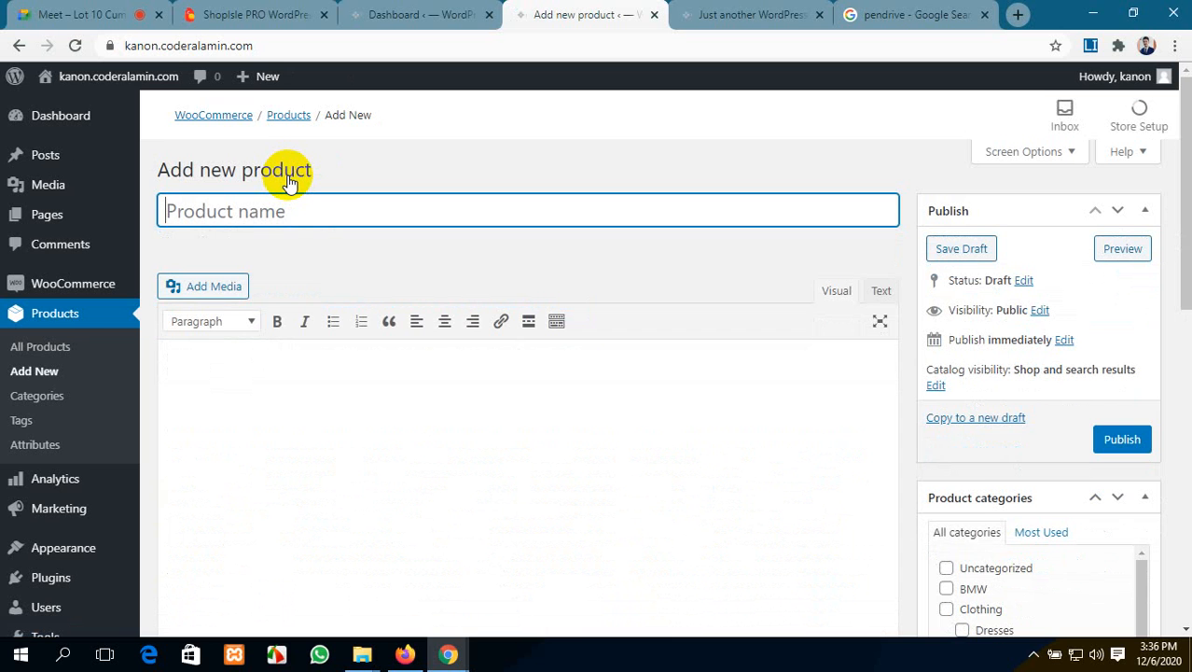
Step: Name the new product USB PENDRIVE 128 GB
{"action": "type", "text": "U"}
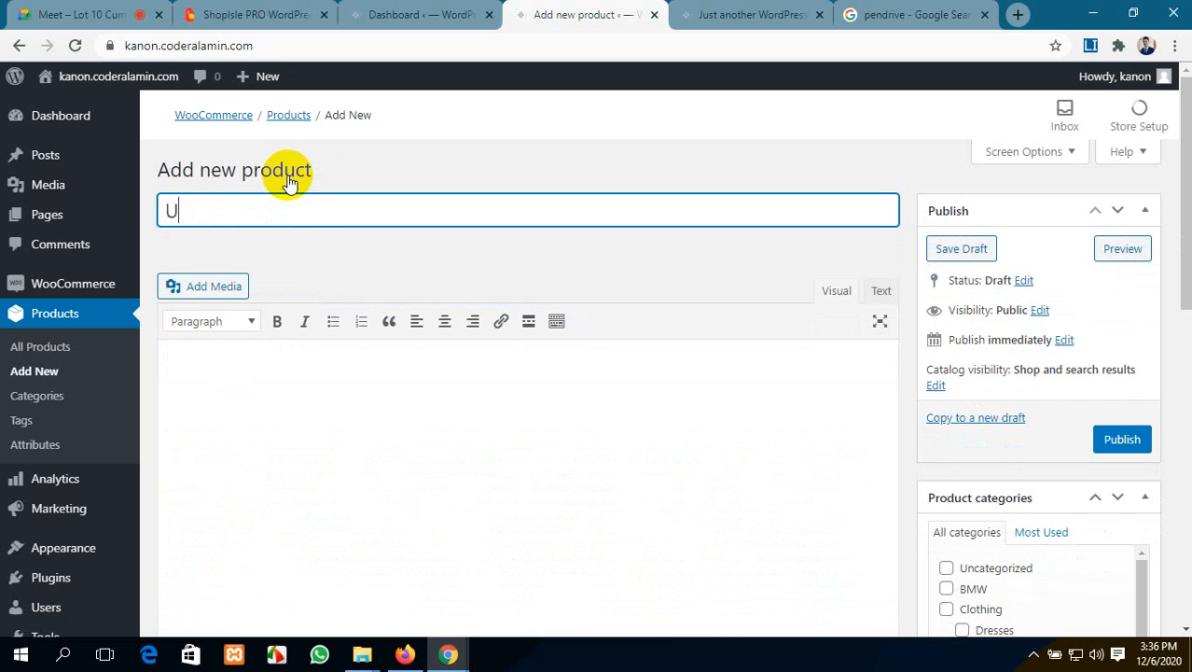
{"action": "type", "text": "SB PENDRIVE"}
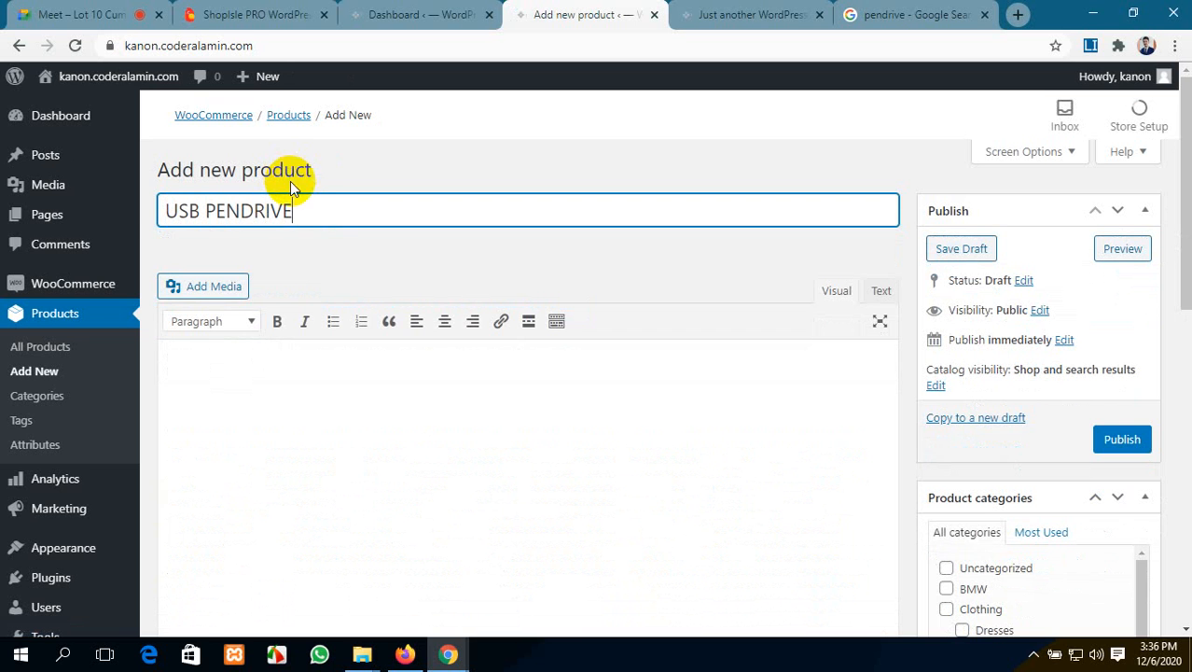
{"action": "left_click_drag", "start_coordinate": [299, 207], "coordinate": [163, 210]}
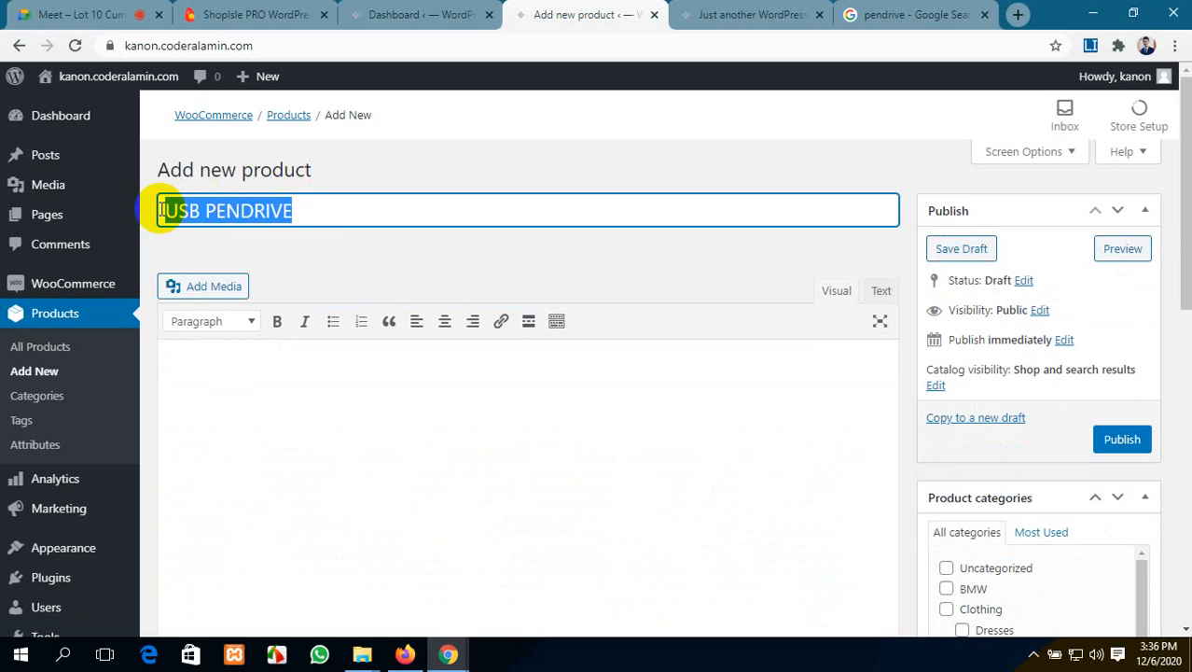
{"action": "left_click", "coordinate": [302, 209]}
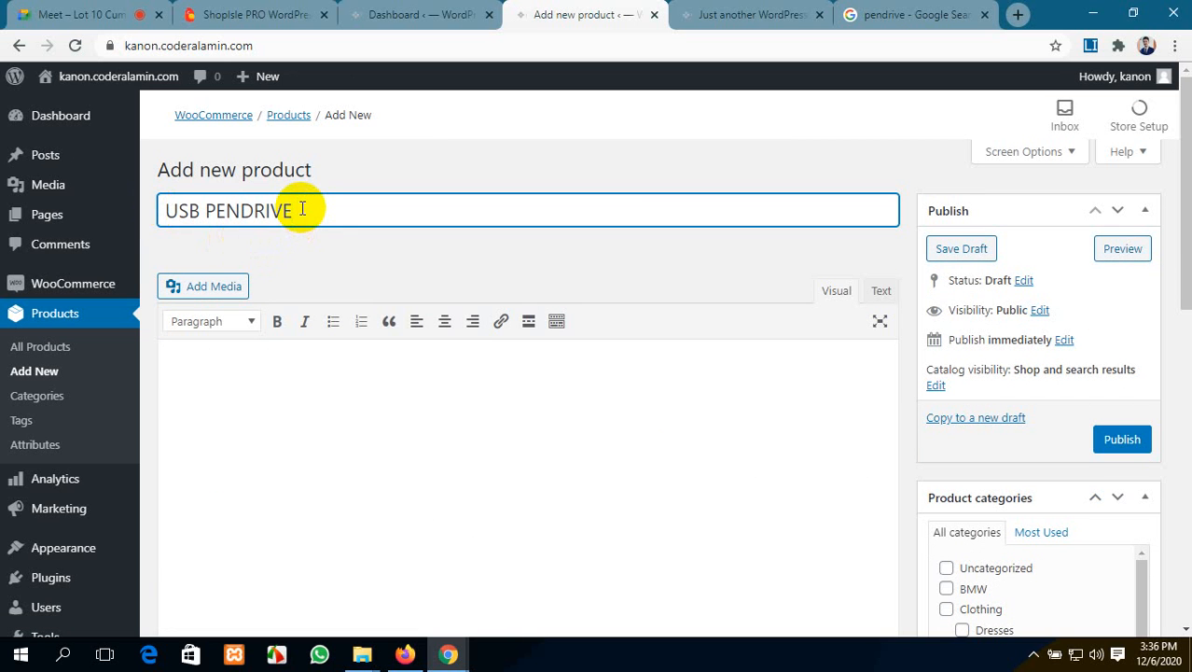
{"action": "type", "text": "128 GB"}
{"action": "left_click", "coordinate": [352, 402]}
Step: Check the available product types in the product data, keeping Simple product for USB PENDRIVE 128 GB
{"action": "scroll", "coordinate": [352, 402], "scroll_direction": "down", "scroll_amount": 1}
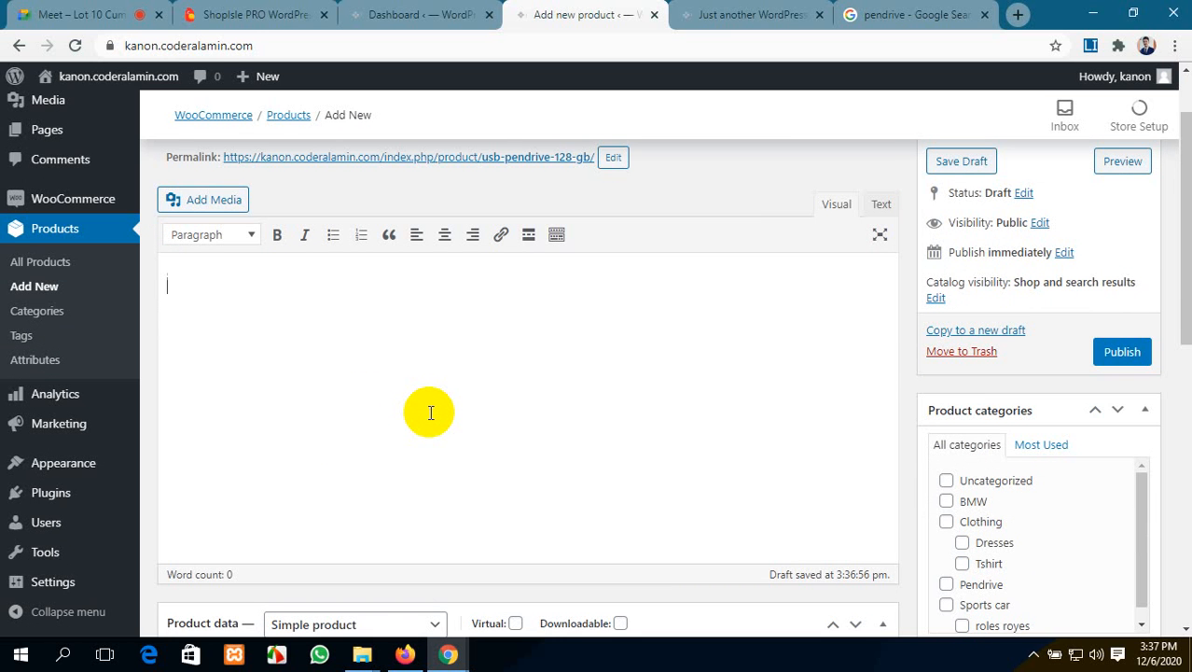
{"action": "scroll", "coordinate": [421, 356], "scroll_direction": "down", "scroll_amount": 3}
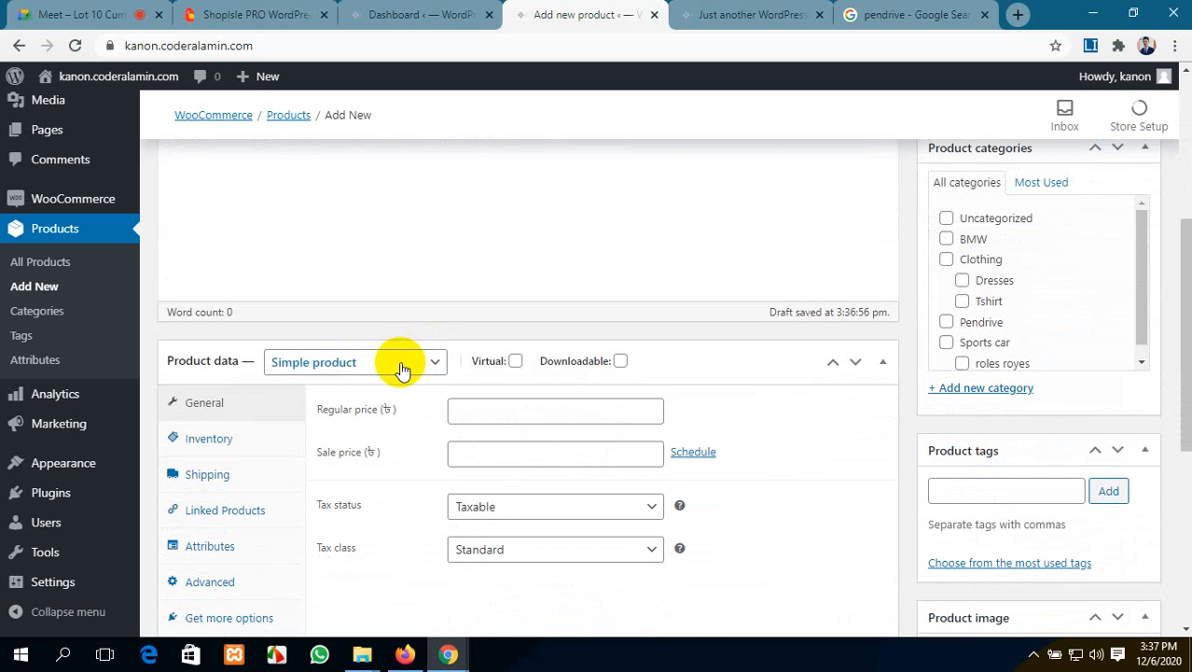
{"action": "left_click", "coordinate": [373, 364]}
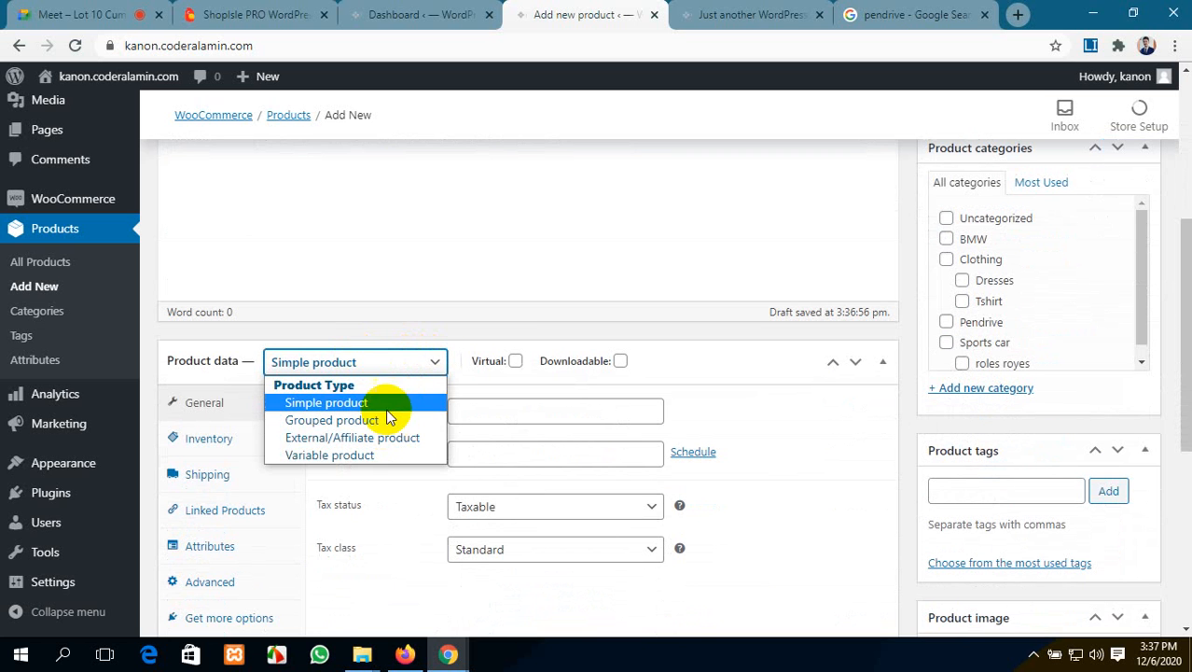
{"action": "left_click", "coordinate": [482, 255]}
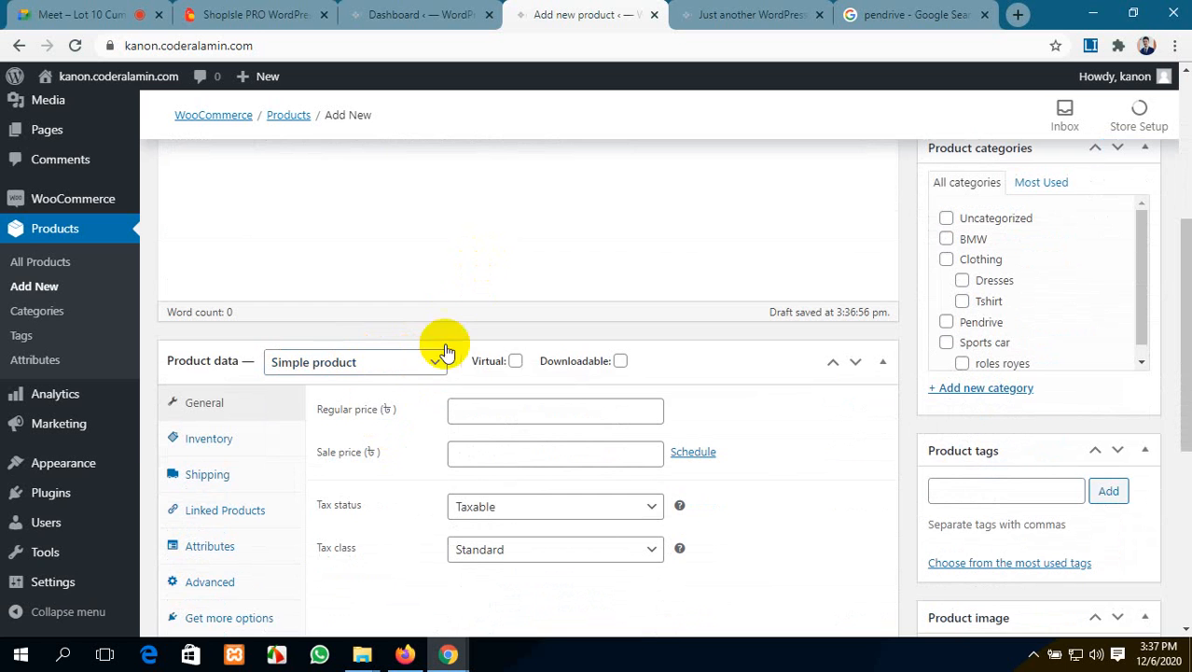
{"action": "scroll", "coordinate": [399, 284], "scroll_direction": "up", "scroll_amount": 4}
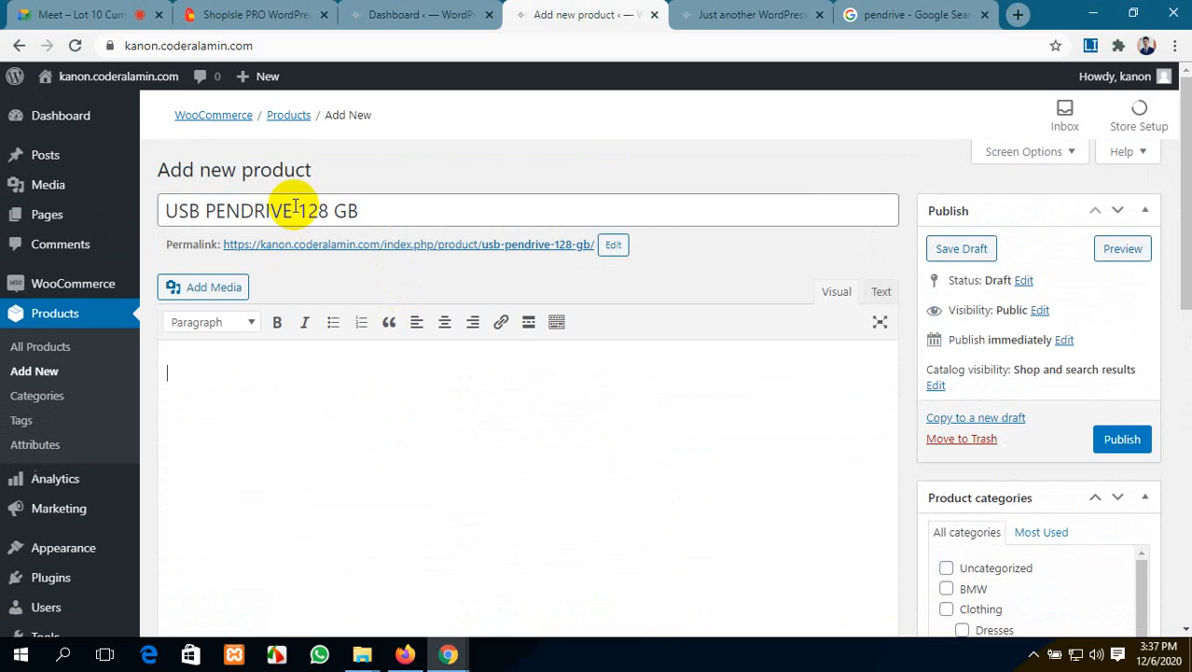
{"action": "scroll", "coordinate": [418, 312], "scroll_direction": "down", "scroll_amount": 4}
{"action": "scroll", "coordinate": [424, 354], "scroll_direction": "down", "scroll_amount": 3}
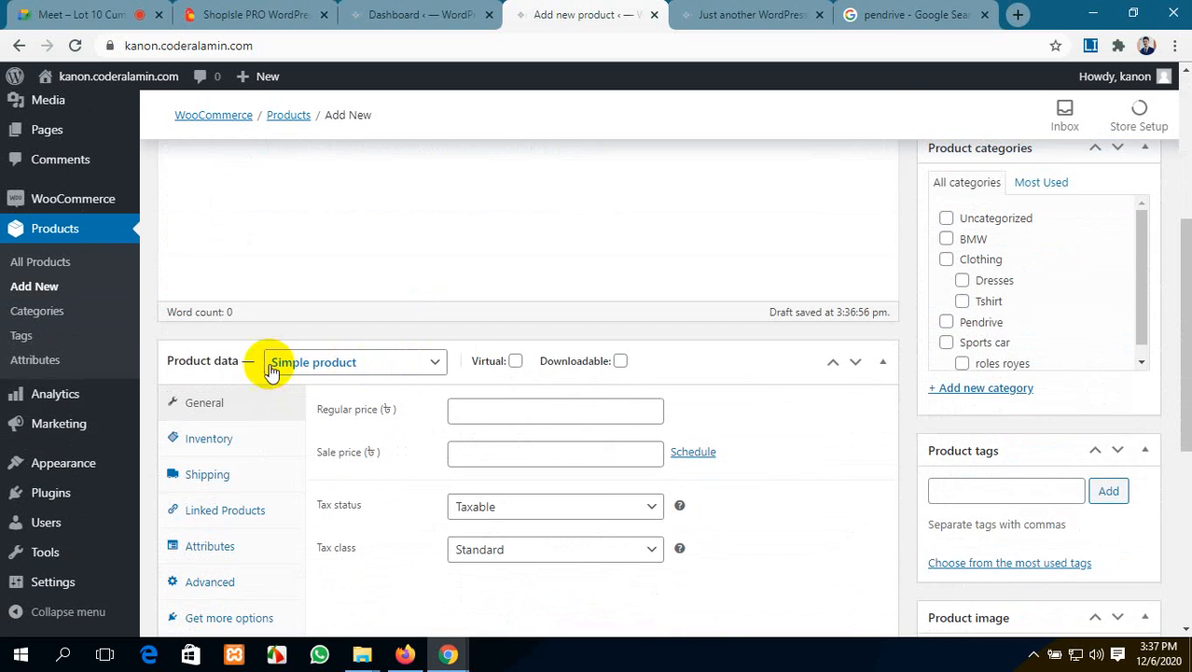
Step: Set the regular price of USB PENDRIVE 128 GB to 1600
{"action": "left_click", "coordinate": [476, 416]}
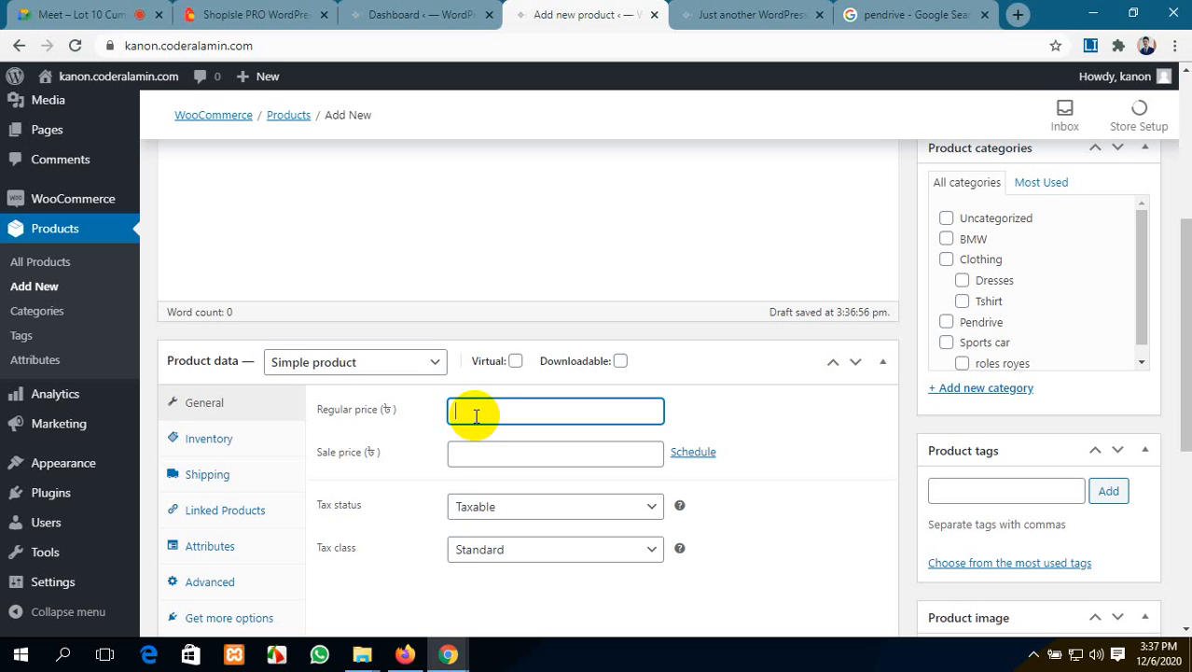
{"action": "type", "text": "26"}
{"action": "key", "text": "BackSpace"}
{"action": "key", "text": "BackSpace"}
{"action": "type", "text": "100"}
{"action": "key", "text": "BackSpace"}
{"action": "type", "text": "605"}
Step: Set the sale price of USB PENDRIVE 128 GB to 1550
{"action": "left_click", "coordinate": [459, 453]}
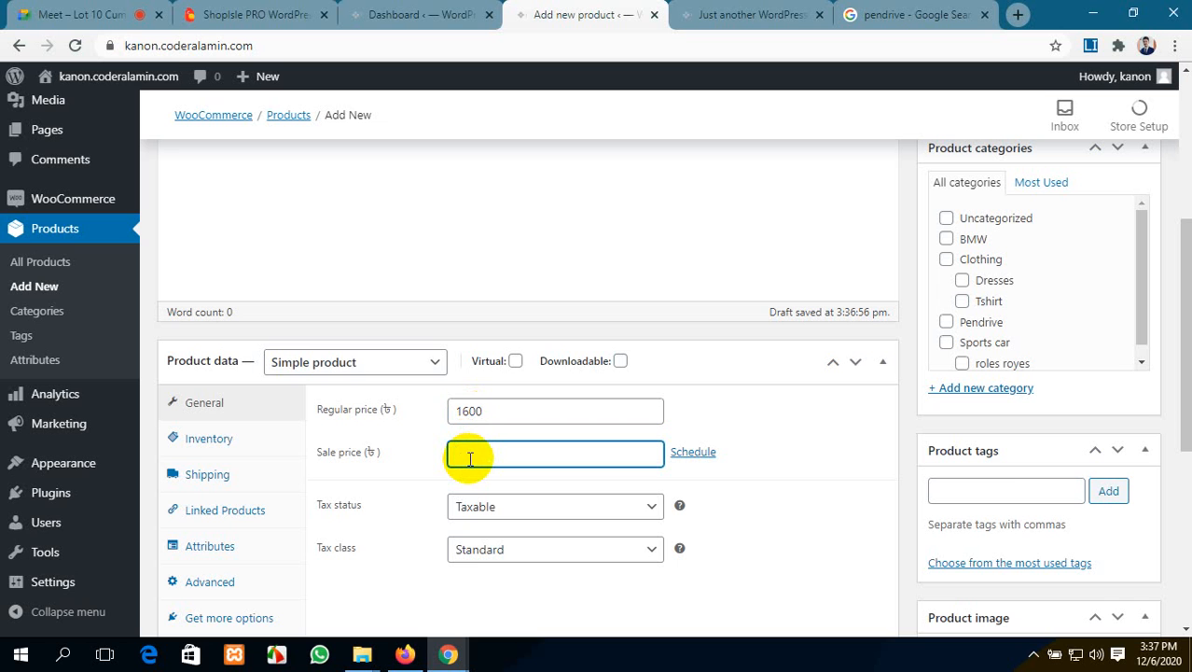
{"action": "type", "text": "15"}
{"action": "type", "text": "0"}
{"action": "key", "text": "BackSpace"}
{"action": "key", "text": "BackSpace"}
{"action": "type", "text": "550"}
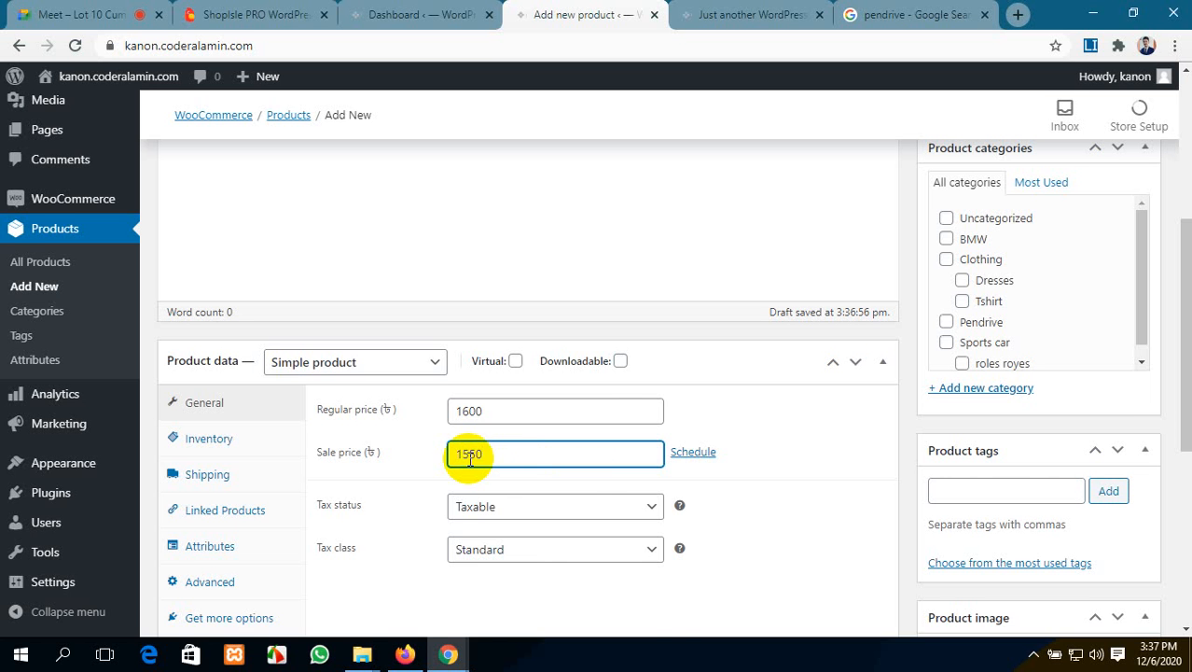
Step: Schedule the sale price from 2020-12-01 to 2020-12-31
{"action": "left_click", "coordinate": [682, 454]}
{"action": "left_click", "coordinate": [545, 494]}
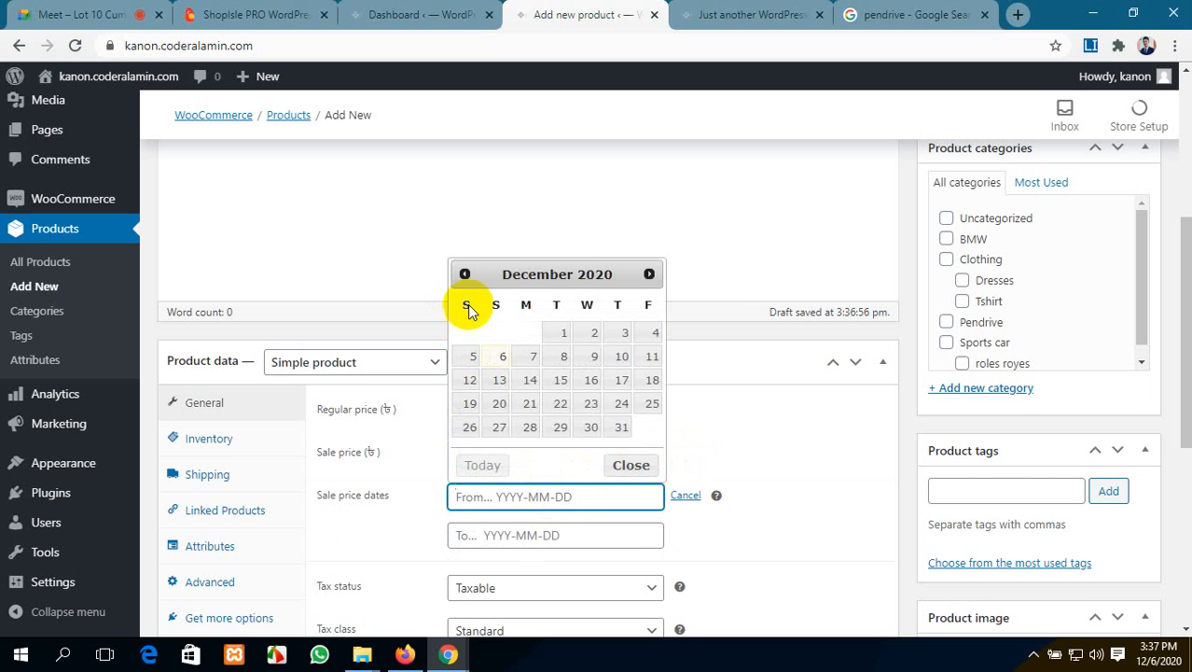
{"action": "left_click", "coordinate": [562, 332]}
{"action": "left_click", "coordinate": [583, 550]}
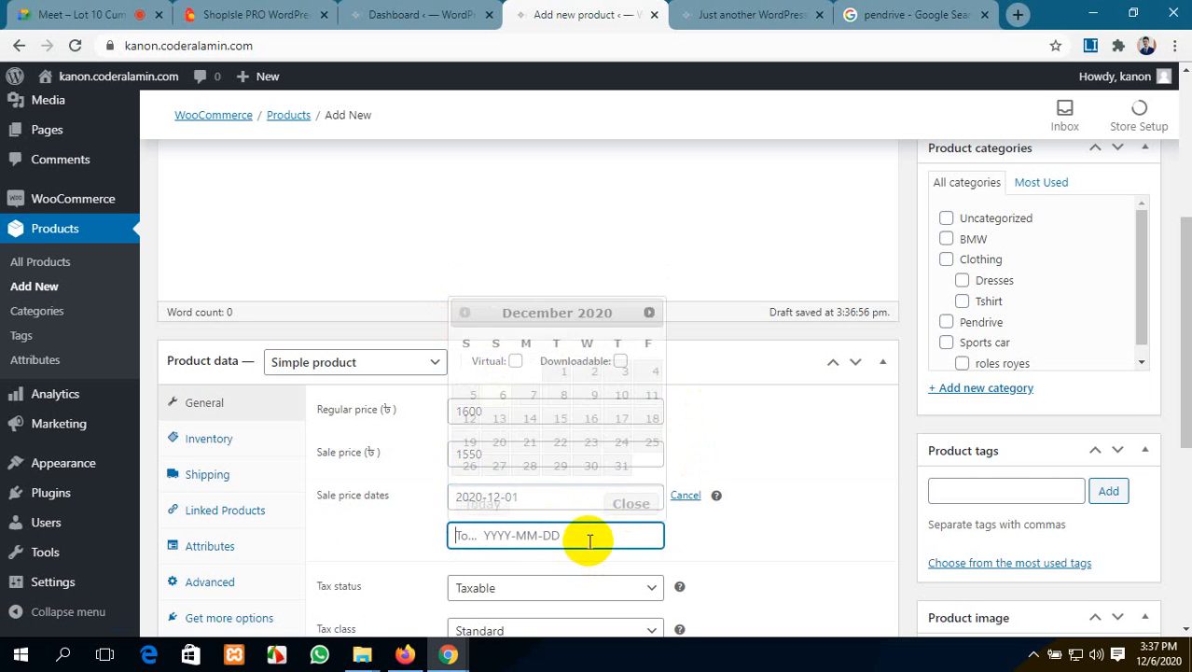
{"action": "left_click", "coordinate": [620, 464]}
Step: Upload C183-500x500.jpg from the Downloads folder and set it as the product image
{"action": "scroll", "coordinate": [762, 476], "scroll_direction": "down", "scroll_amount": 1}
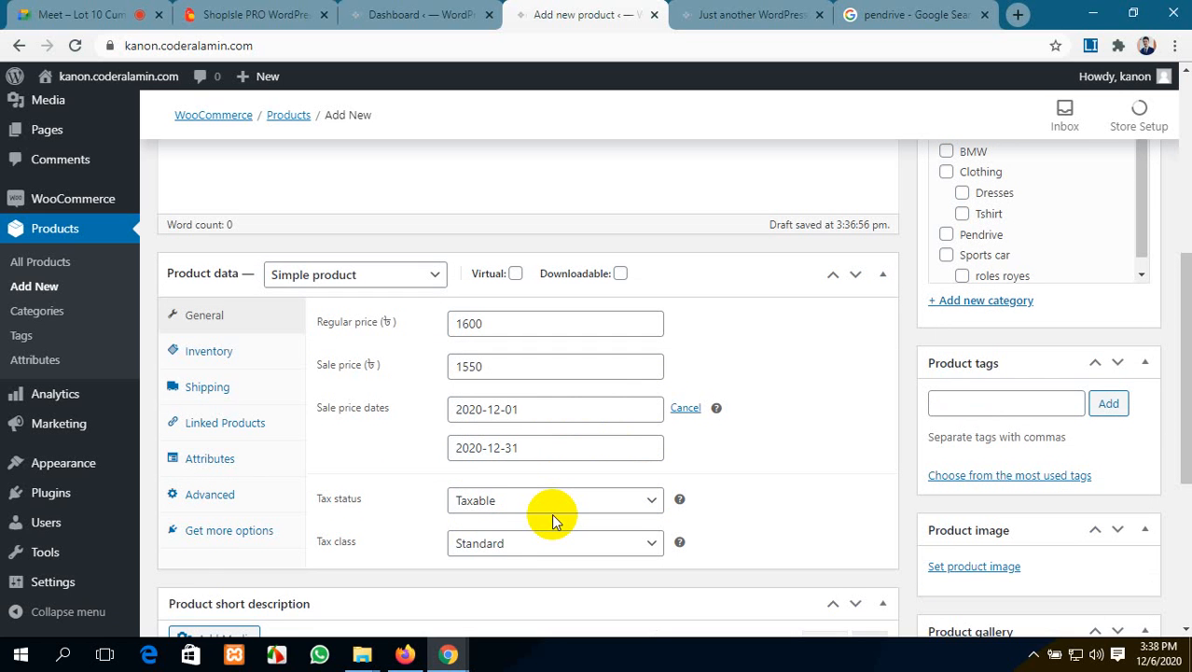
{"action": "scroll", "coordinate": [996, 431], "scroll_direction": "up", "scroll_amount": 2}
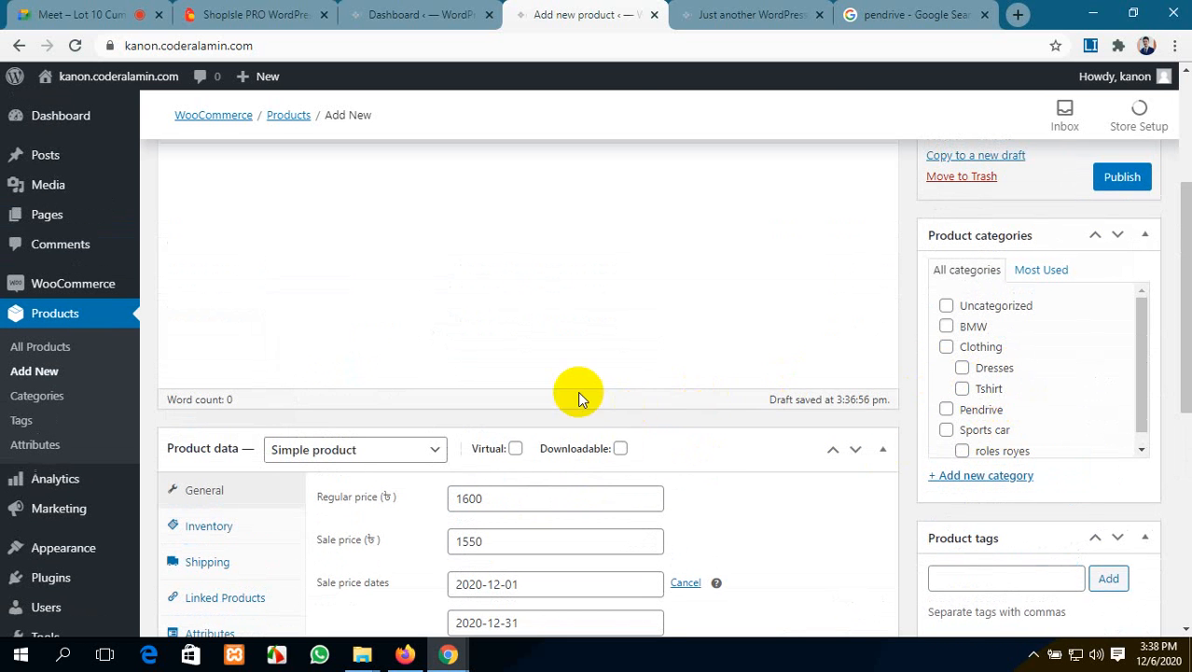
{"action": "scroll", "coordinate": [577, 396], "scroll_direction": "down", "scroll_amount": 1}
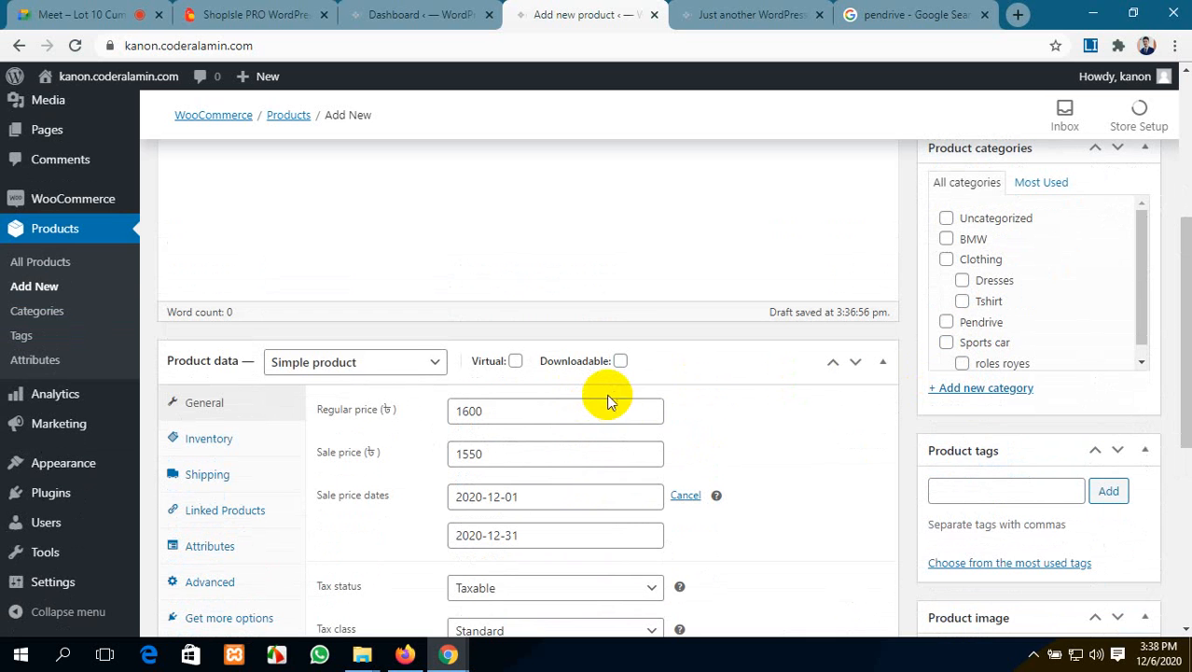
{"action": "scroll", "coordinate": [950, 341], "scroll_direction": "up", "scroll_amount": 1}
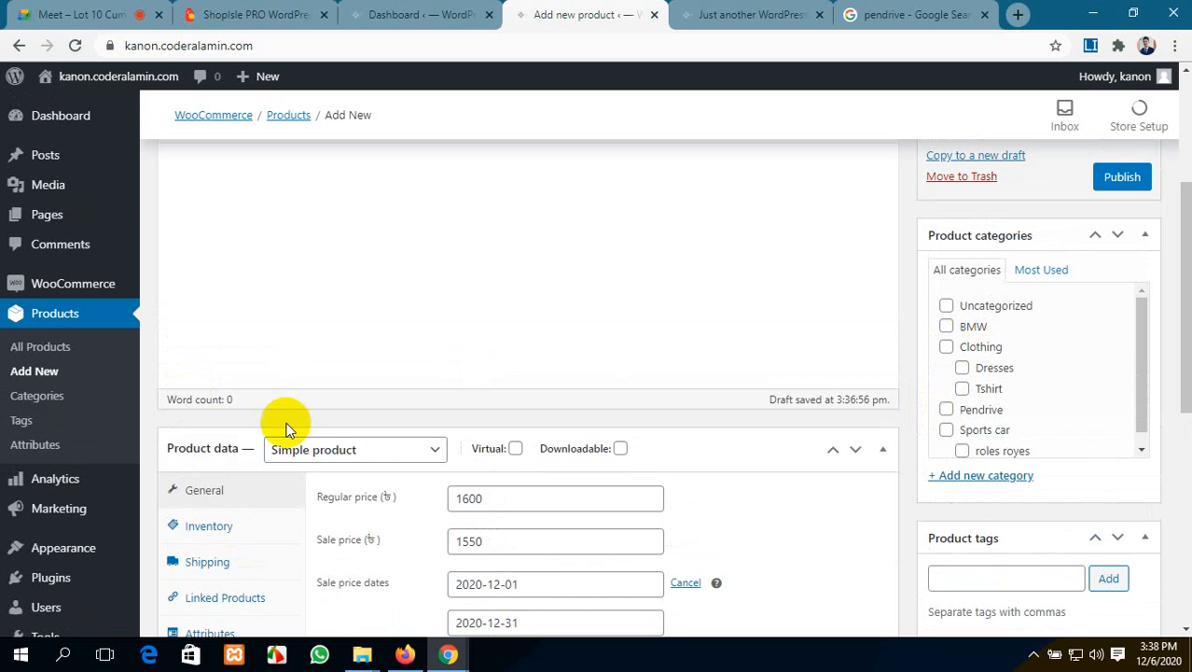
{"action": "scroll", "coordinate": [465, 453], "scroll_direction": "down", "scroll_amount": 4}
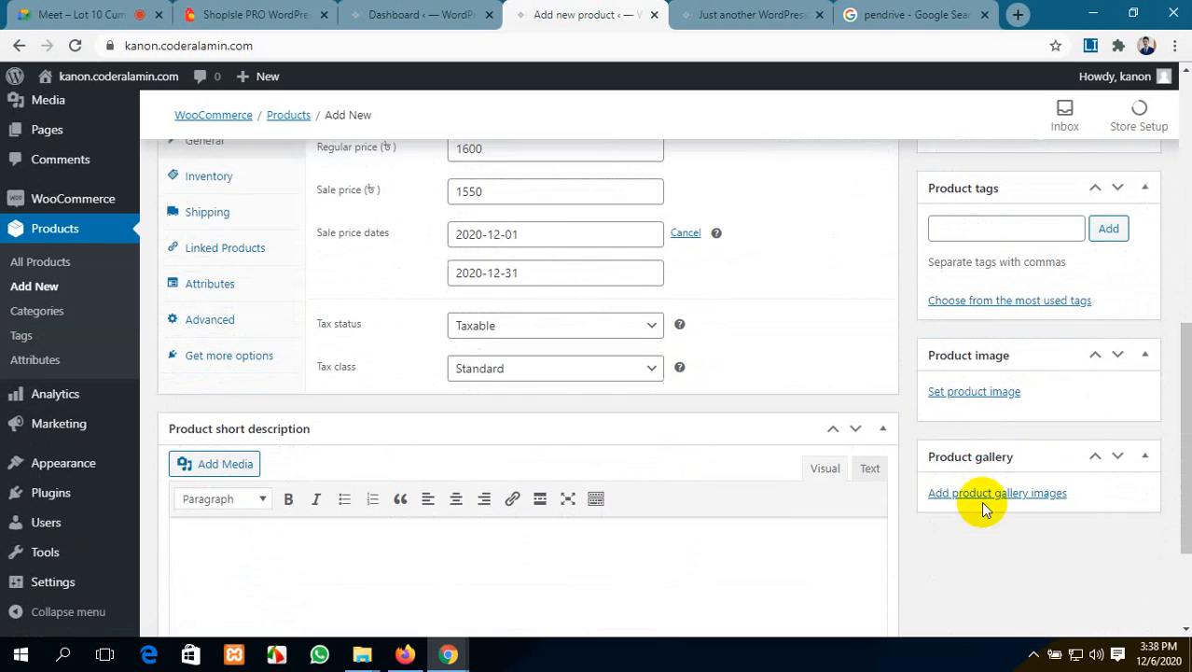
{"action": "left_click", "coordinate": [973, 393]}
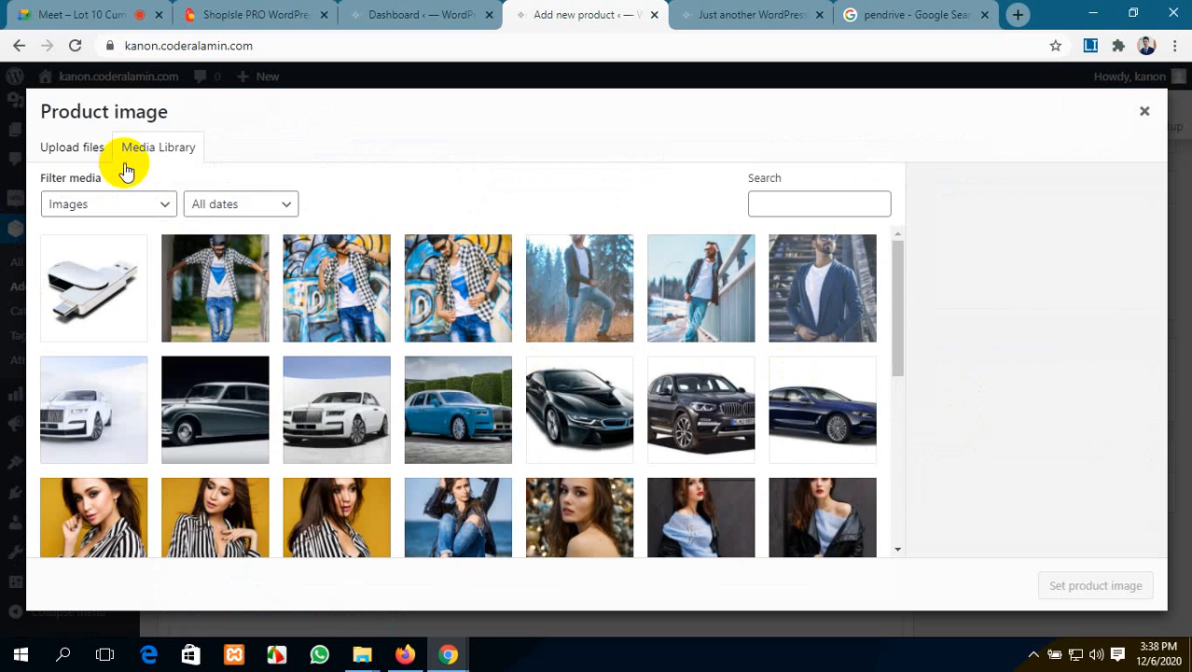
{"action": "left_click", "coordinate": [76, 149]}
{"action": "left_click", "coordinate": [627, 373]}
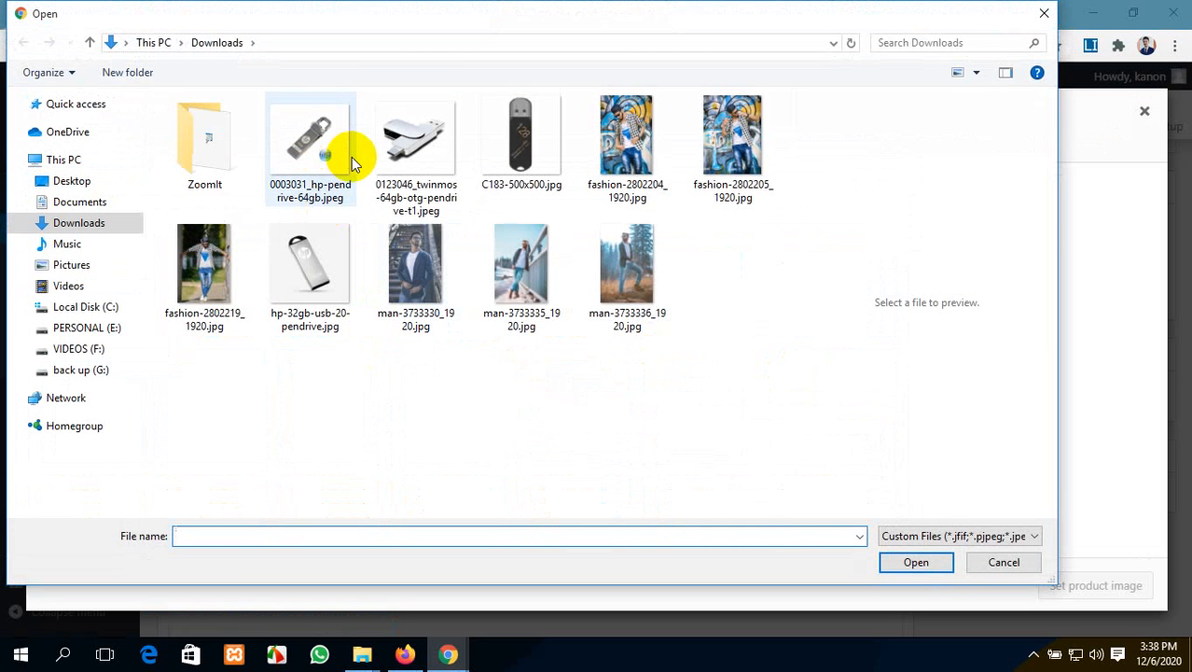
{"action": "left_click", "coordinate": [500, 136]}
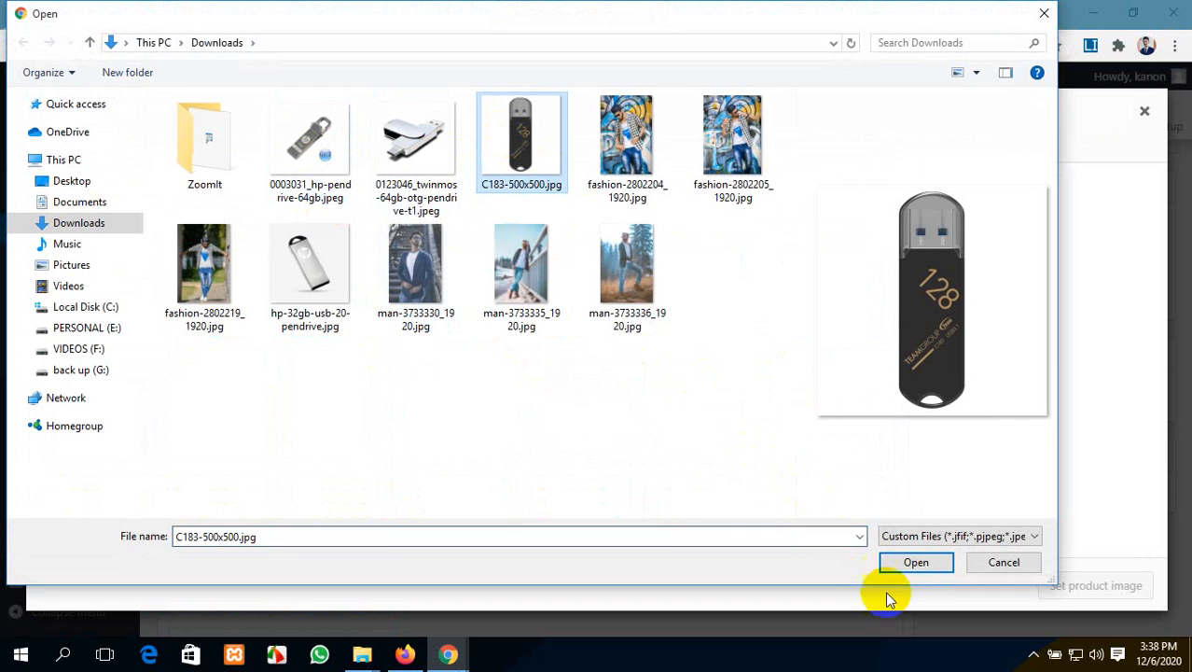
{"action": "left_click", "coordinate": [914, 563]}
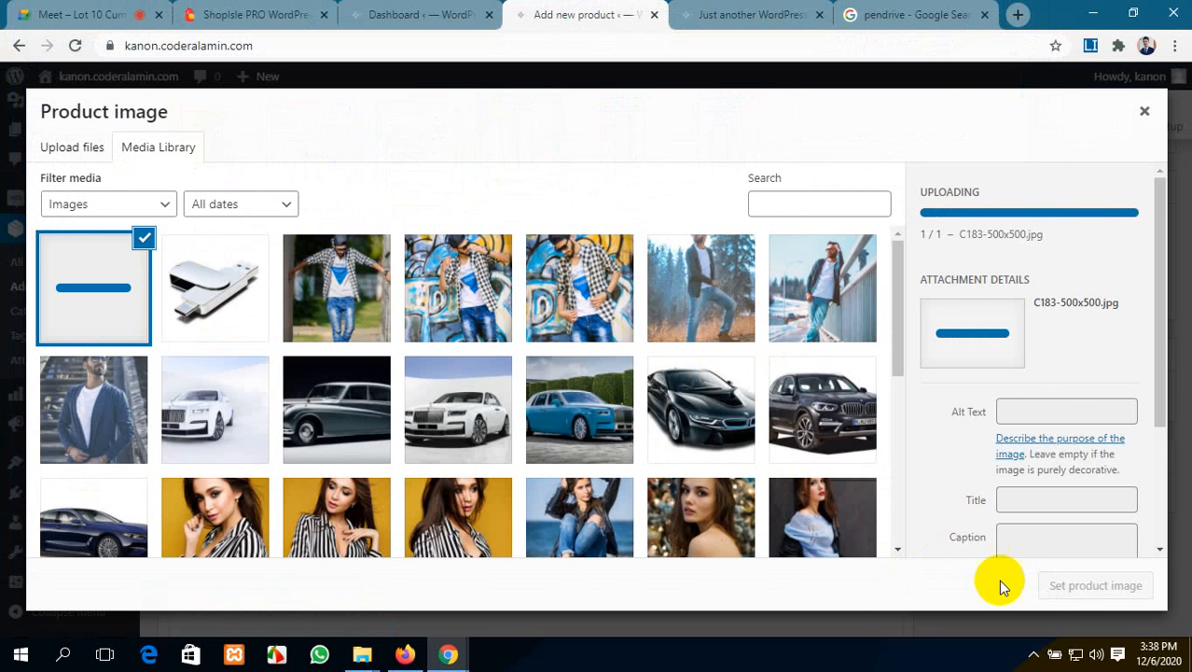
{"action": "left_click", "coordinate": [1079, 584]}
Step: Set the catalog visibility of USB PENDRIVE 128 GB to Hidden and publish the product
{"action": "scroll", "coordinate": [944, 328], "scroll_direction": "up", "scroll_amount": 10}
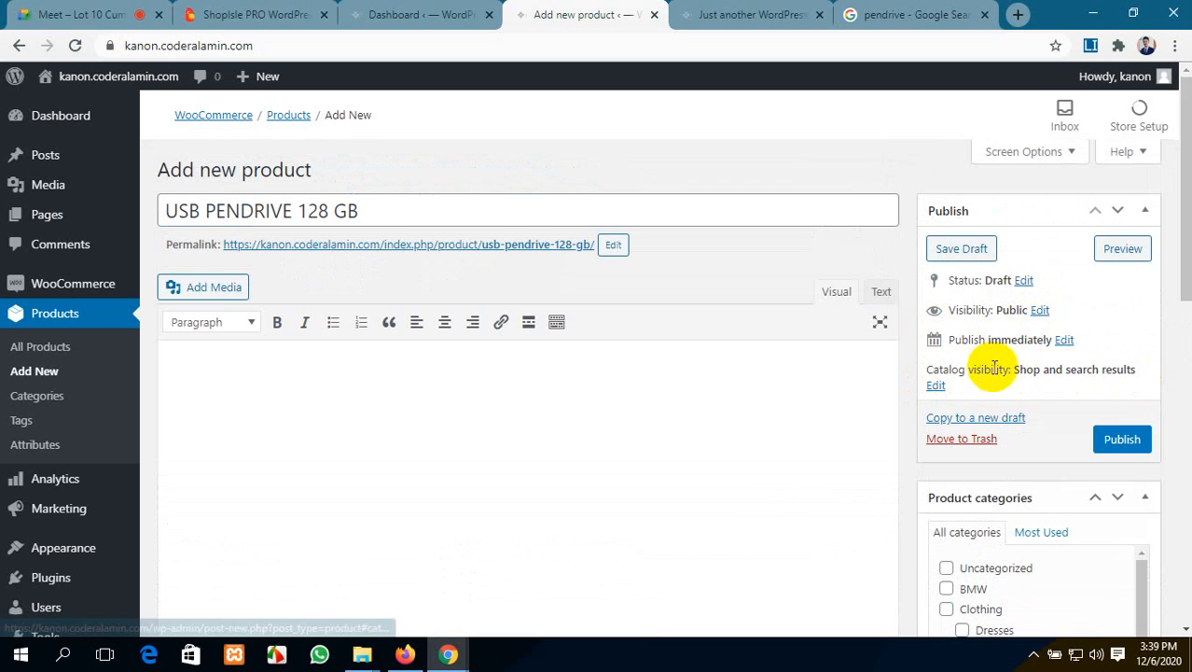
{"action": "left_click", "coordinate": [937, 386]}
{"action": "scroll", "coordinate": [919, 417], "scroll_direction": "down", "scroll_amount": 1}
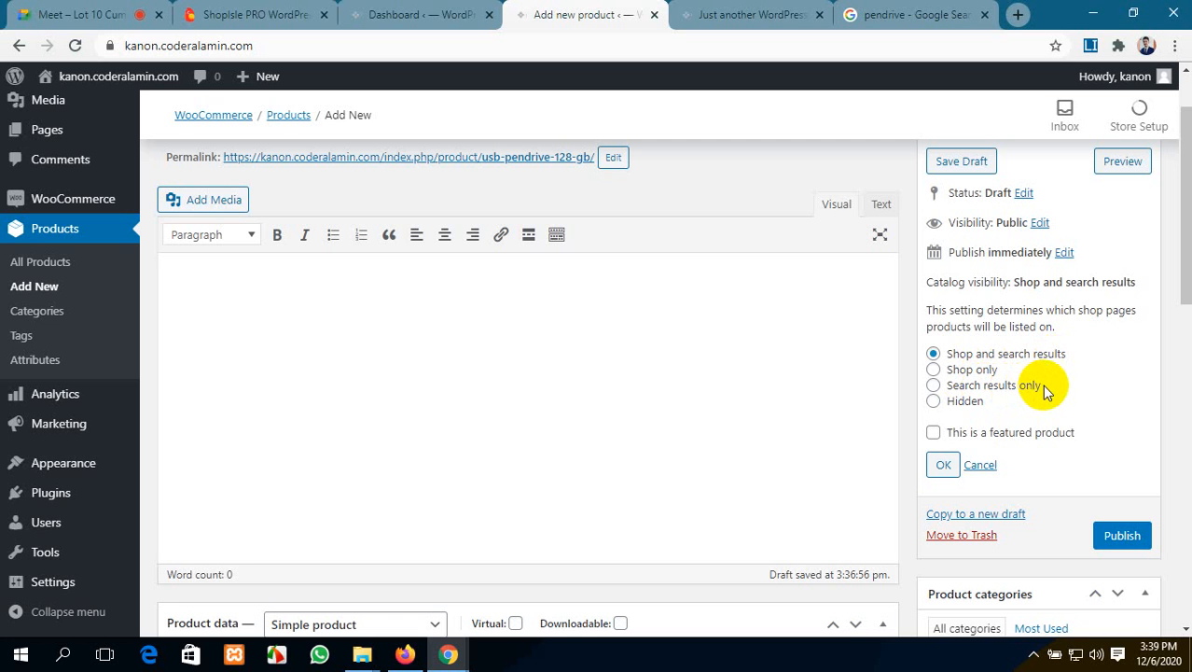
{"action": "left_click", "coordinate": [933, 401]}
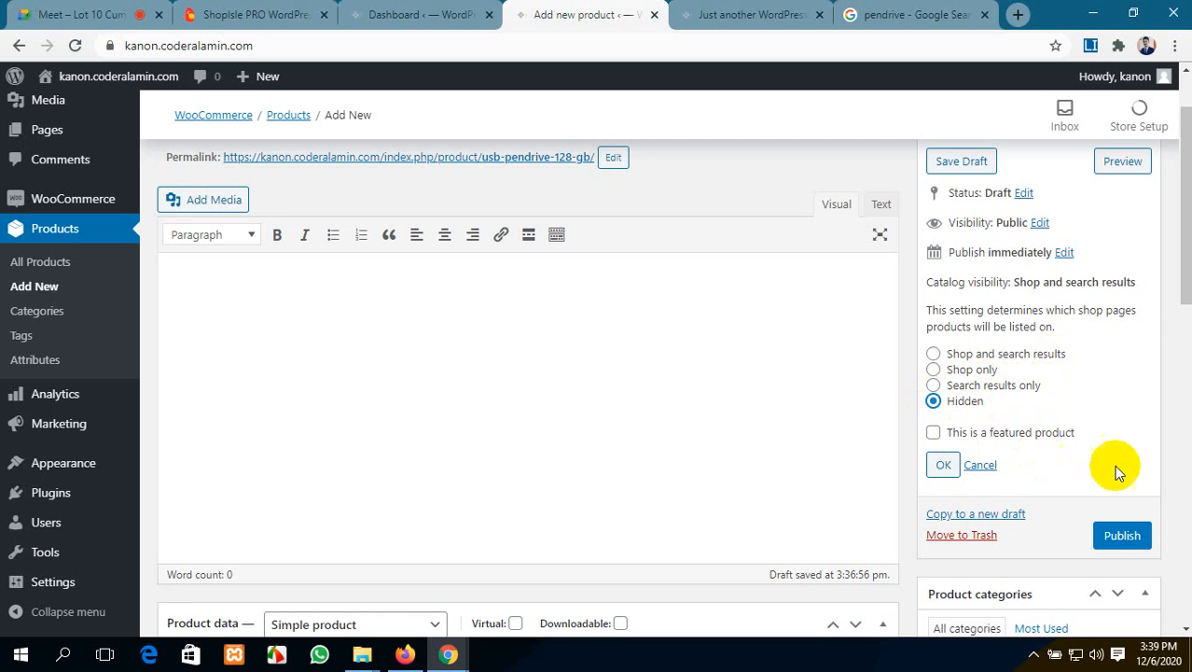
{"action": "left_click", "coordinate": [1124, 538]}
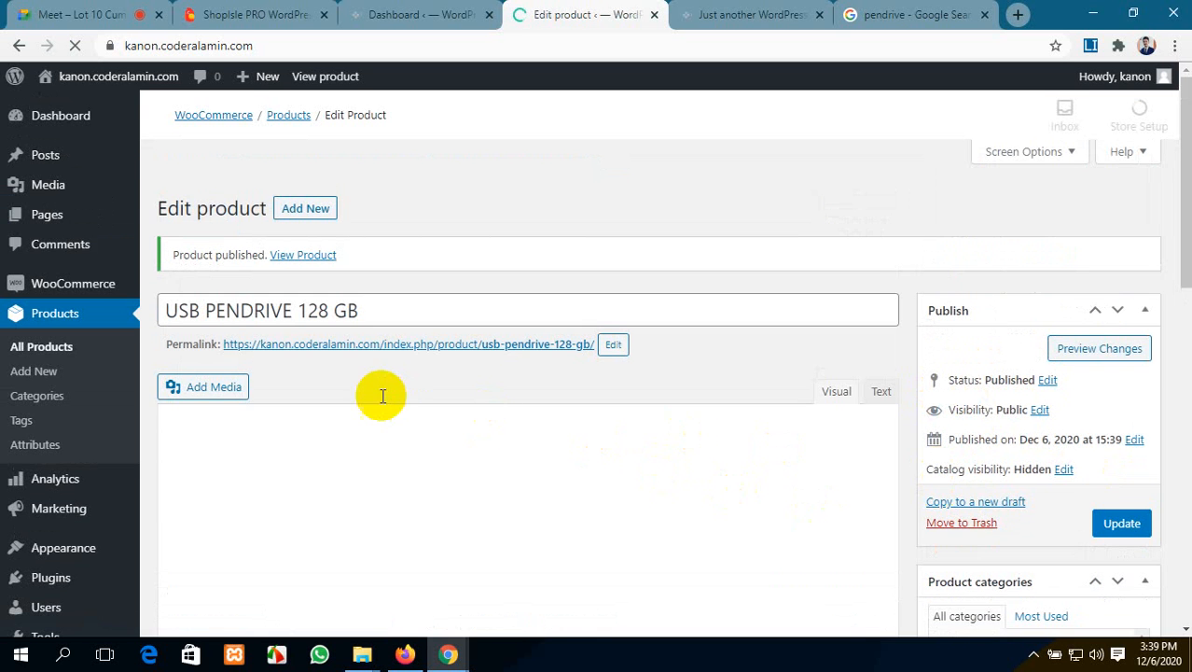
Step: Check the prices, sale dates and product image of the published USB PENDRIVE 128 GB
{"action": "scroll", "coordinate": [368, 394], "scroll_direction": "down", "scroll_amount": 5}
{"action": "scroll", "coordinate": [368, 395], "scroll_direction": "down", "scroll_amount": 3}
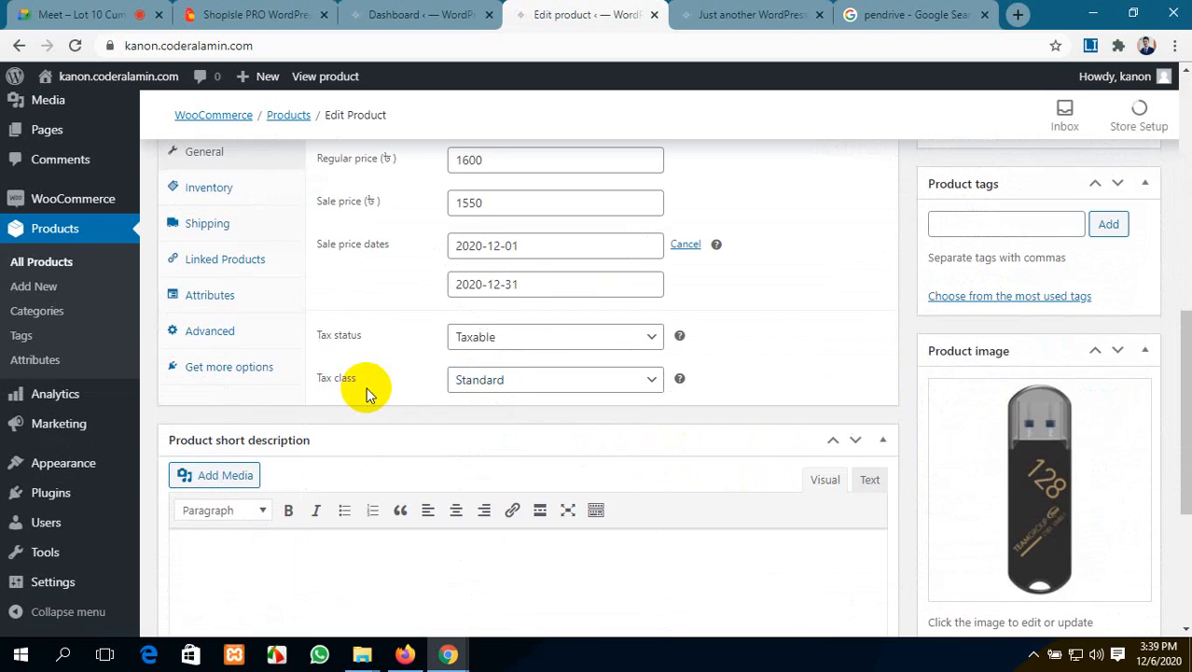
{"action": "scroll", "coordinate": [368, 394], "scroll_direction": "up", "scroll_amount": 1}
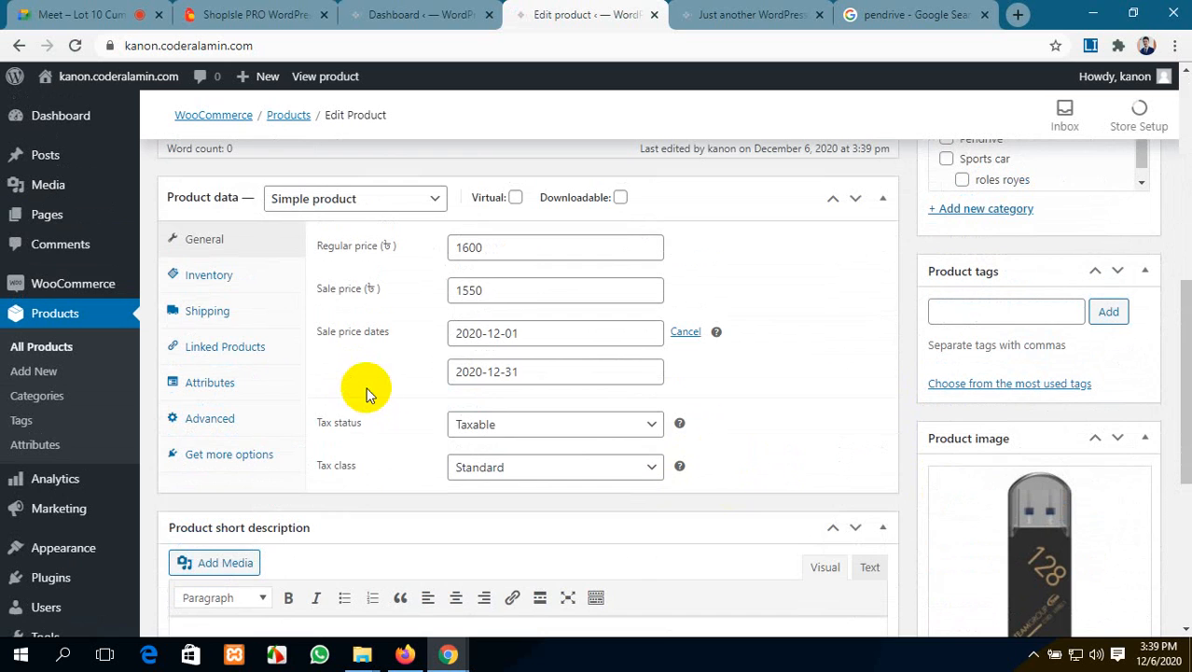
Step: Try the Grouped product type on USB PENDRIVE 128 GB, look over its settings, and return it to Simple product
{"action": "left_click", "coordinate": [227, 348]}
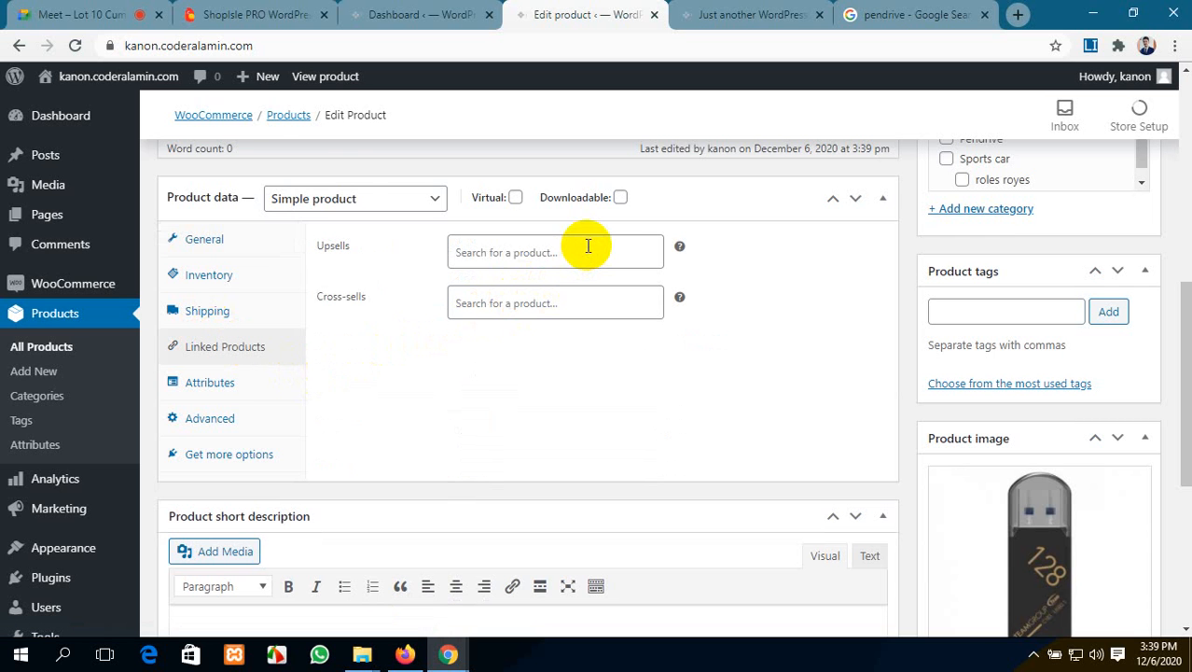
{"action": "left_click", "coordinate": [427, 199]}
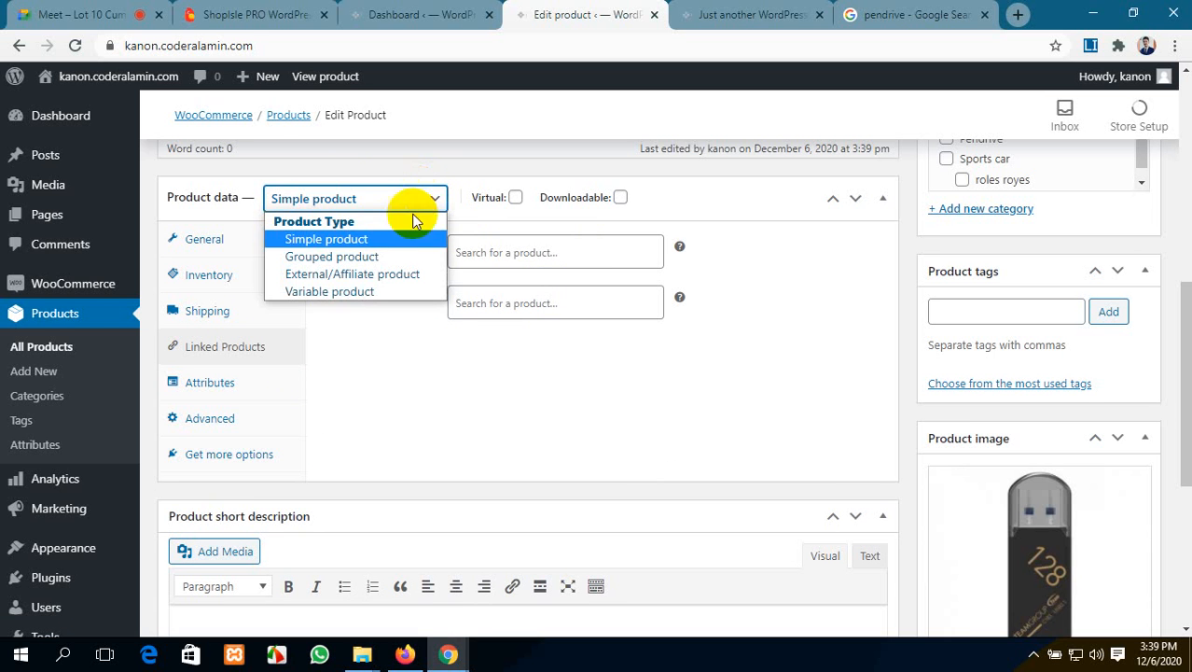
{"action": "left_click", "coordinate": [358, 257]}
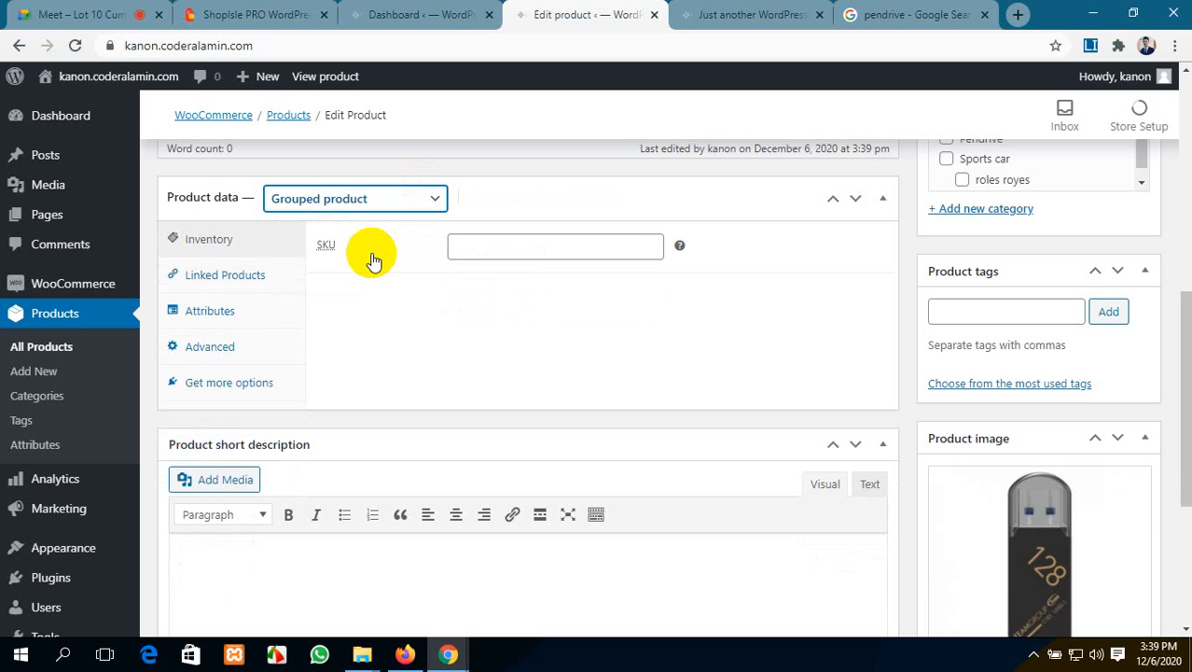
{"action": "left_click", "coordinate": [518, 250]}
{"action": "scroll", "coordinate": [519, 251], "scroll_direction": "up", "scroll_amount": 6}
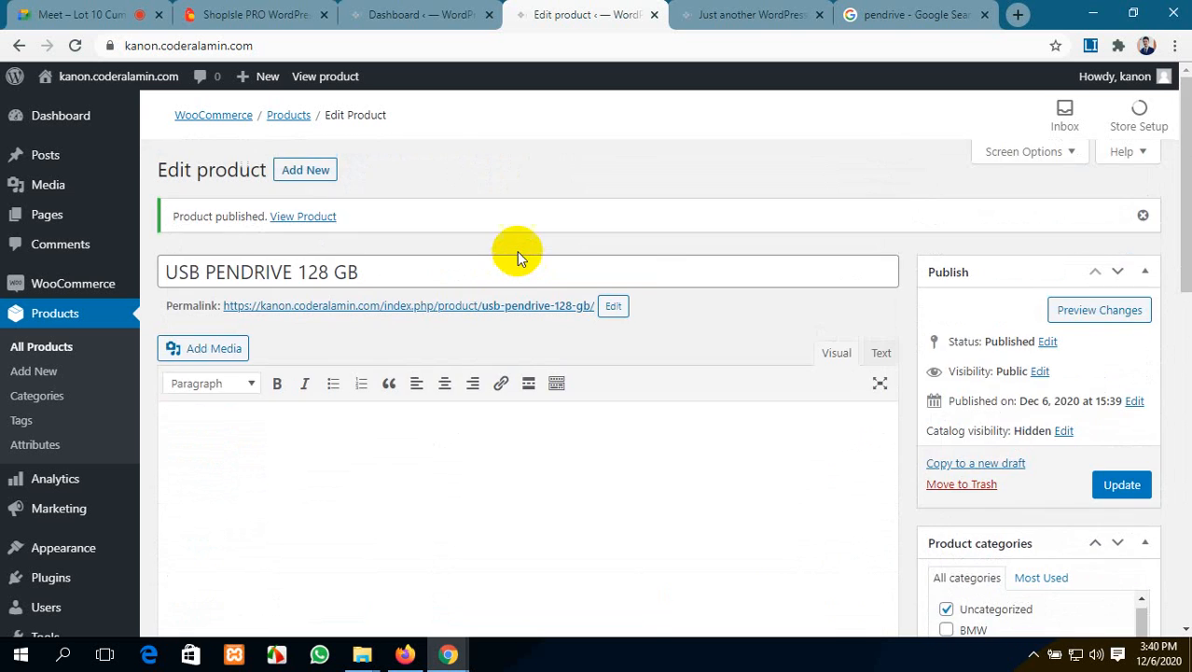
{"action": "scroll", "coordinate": [518, 251], "scroll_direction": "down", "scroll_amount": 5}
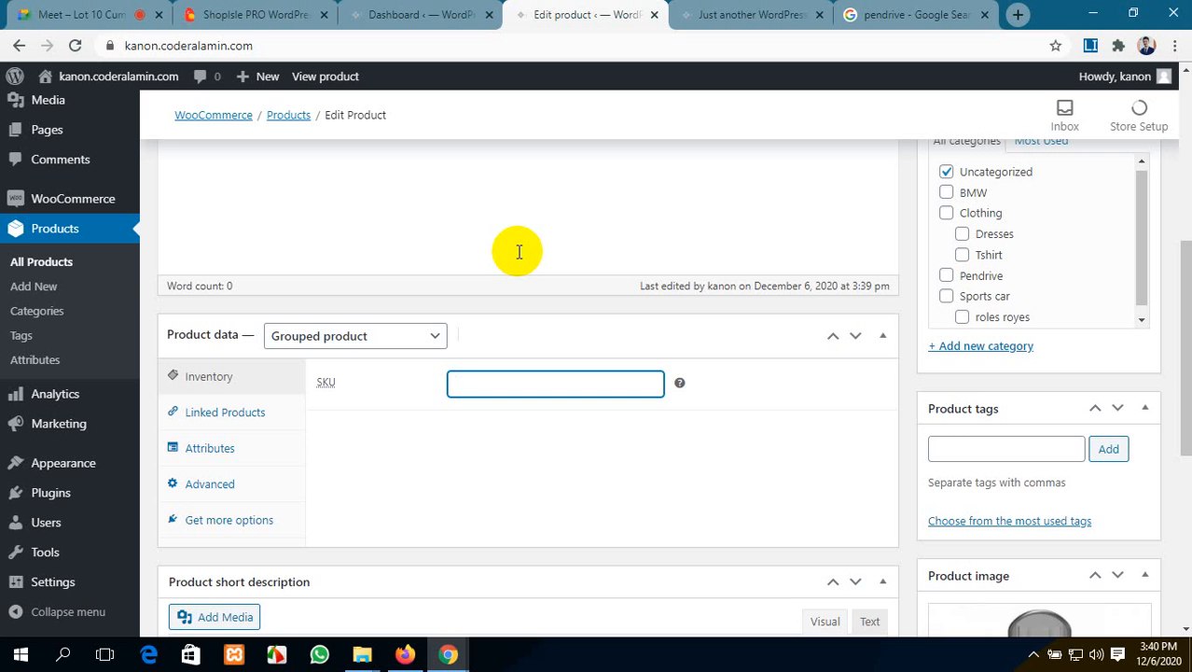
{"action": "scroll", "coordinate": [519, 252], "scroll_direction": "up", "scroll_amount": 2}
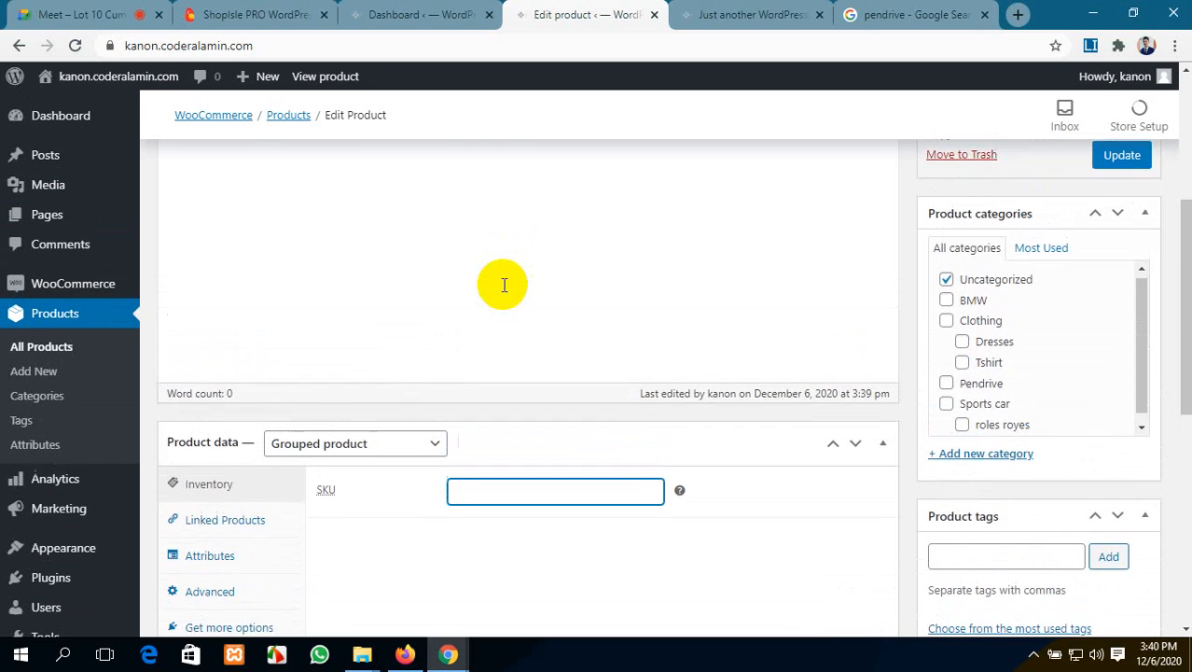
{"action": "scroll", "coordinate": [503, 285], "scroll_direction": "up", "scroll_amount": 2}
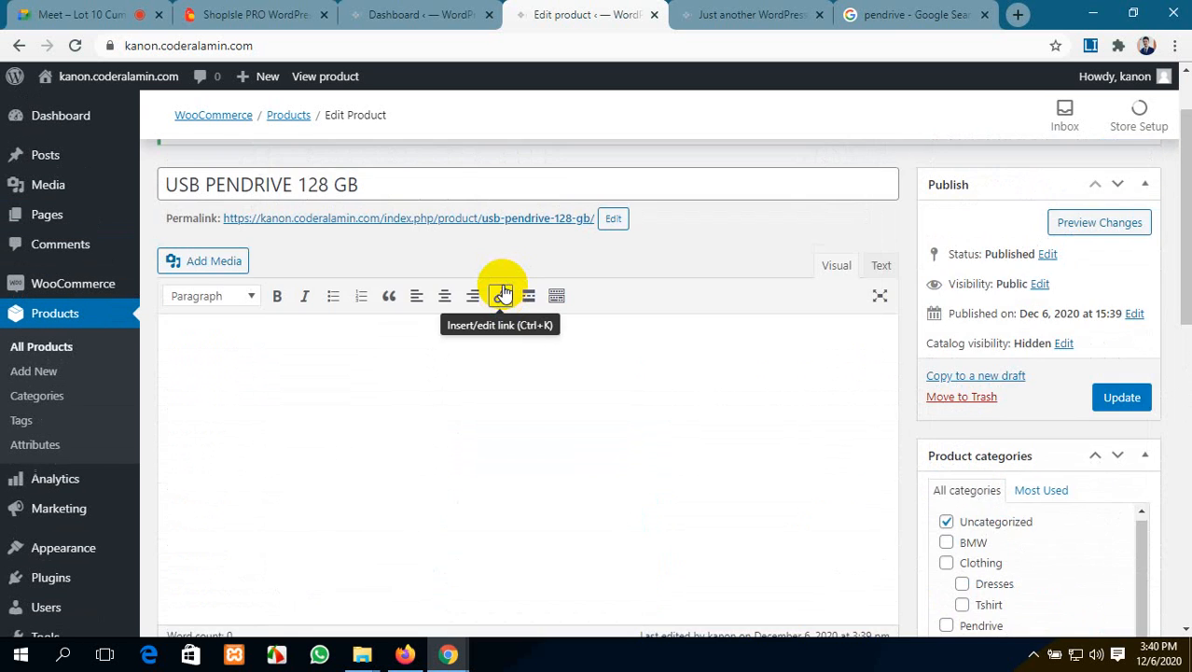
{"action": "scroll", "coordinate": [504, 285], "scroll_direction": "down", "scroll_amount": 3}
{"action": "scroll", "coordinate": [504, 284], "scroll_direction": "down", "scroll_amount": 2}
{"action": "scroll", "coordinate": [448, 298], "scroll_direction": "up", "scroll_amount": 3}
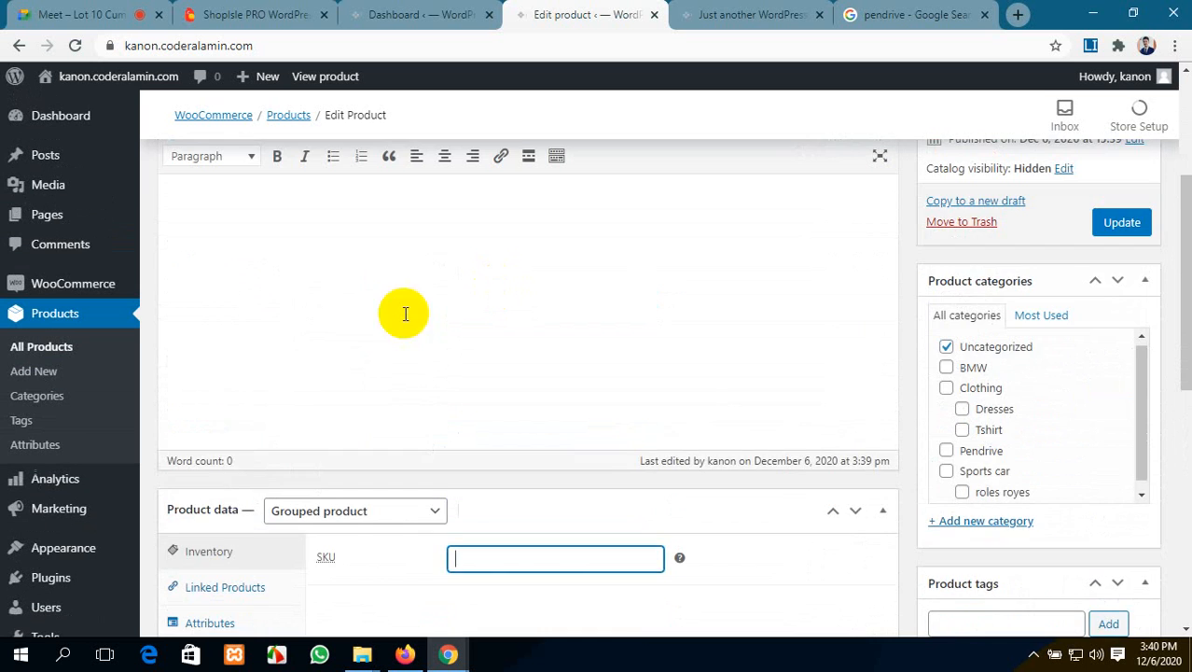
{"action": "scroll", "coordinate": [308, 541], "scroll_direction": "up", "scroll_amount": 1}
{"action": "left_click", "coordinate": [392, 598]}
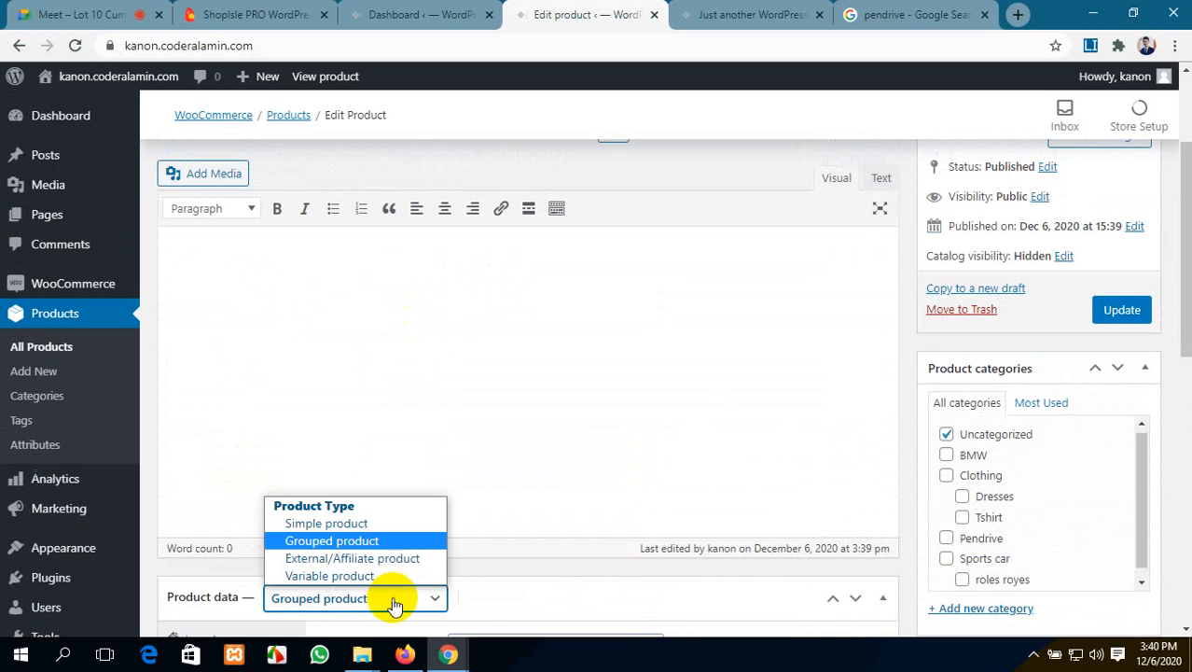
{"action": "left_click", "coordinate": [385, 522]}
{"action": "scroll", "coordinate": [723, 423], "scroll_direction": "down", "scroll_amount": 3}
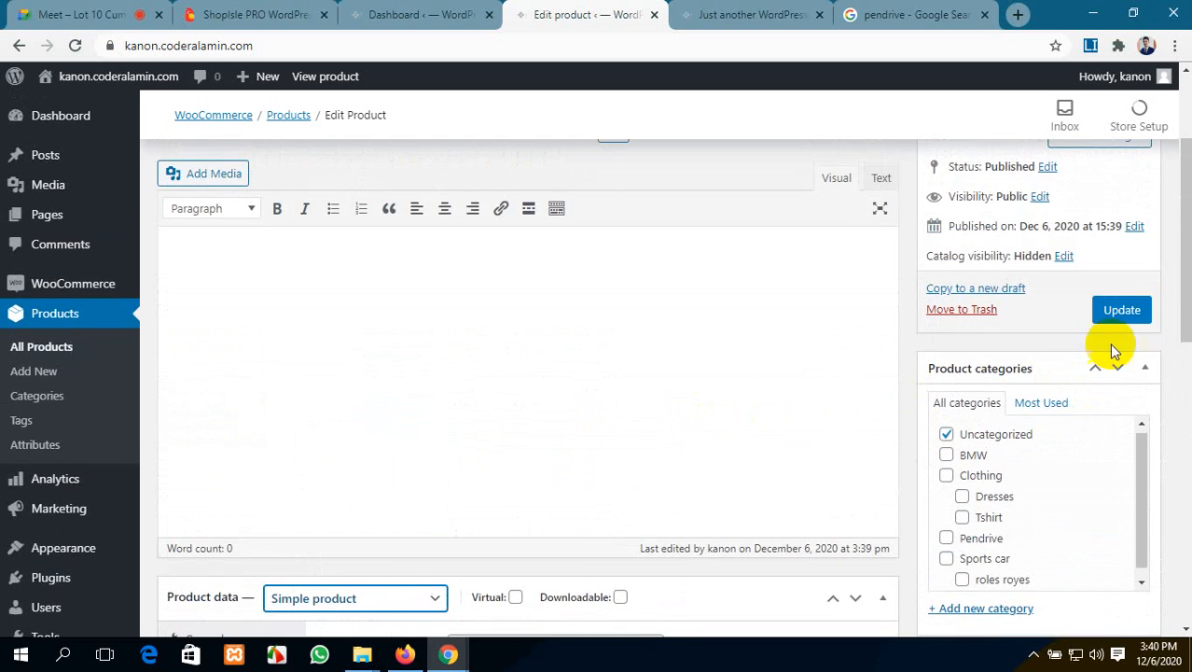
Step: Save the update to the USB PENDRIVE 128 GB product
{"action": "left_click", "coordinate": [1133, 317]}
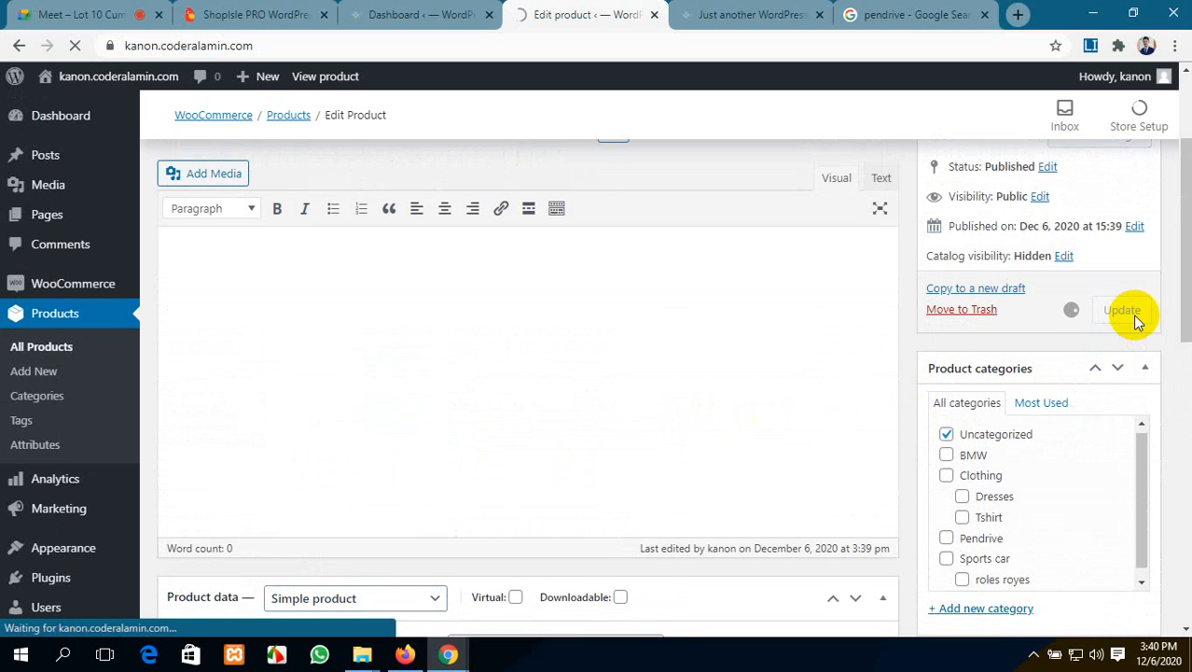
{"action": "left_click", "coordinate": [455, 13]}
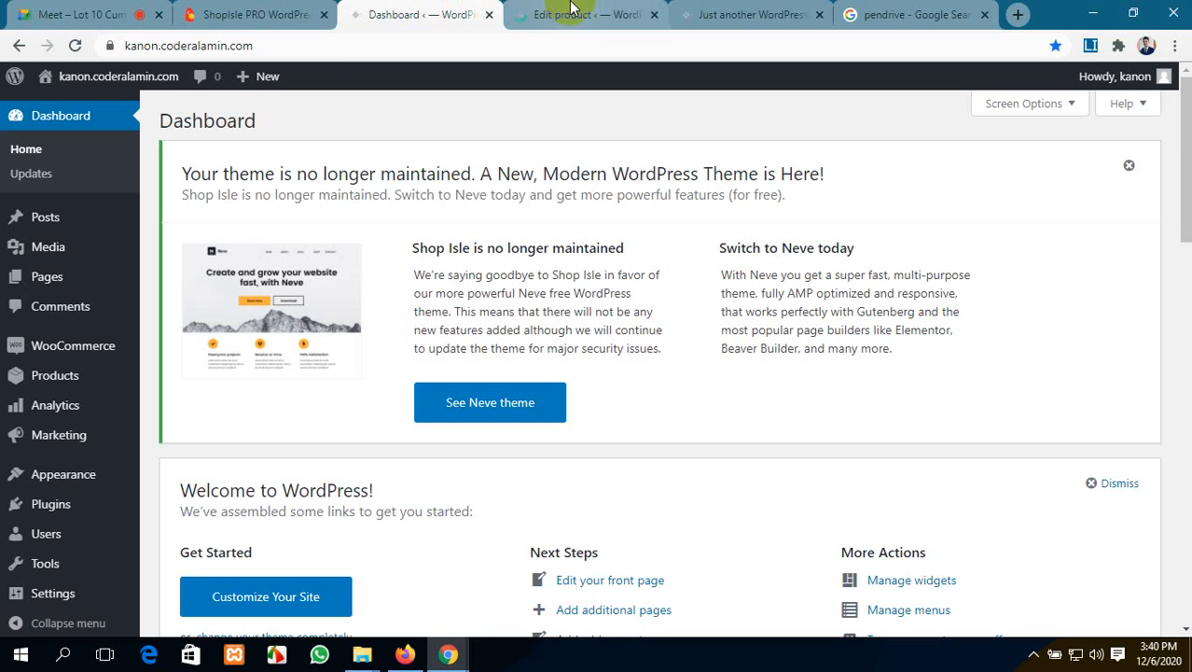
{"action": "key", "text": "ctrl+Tab"}
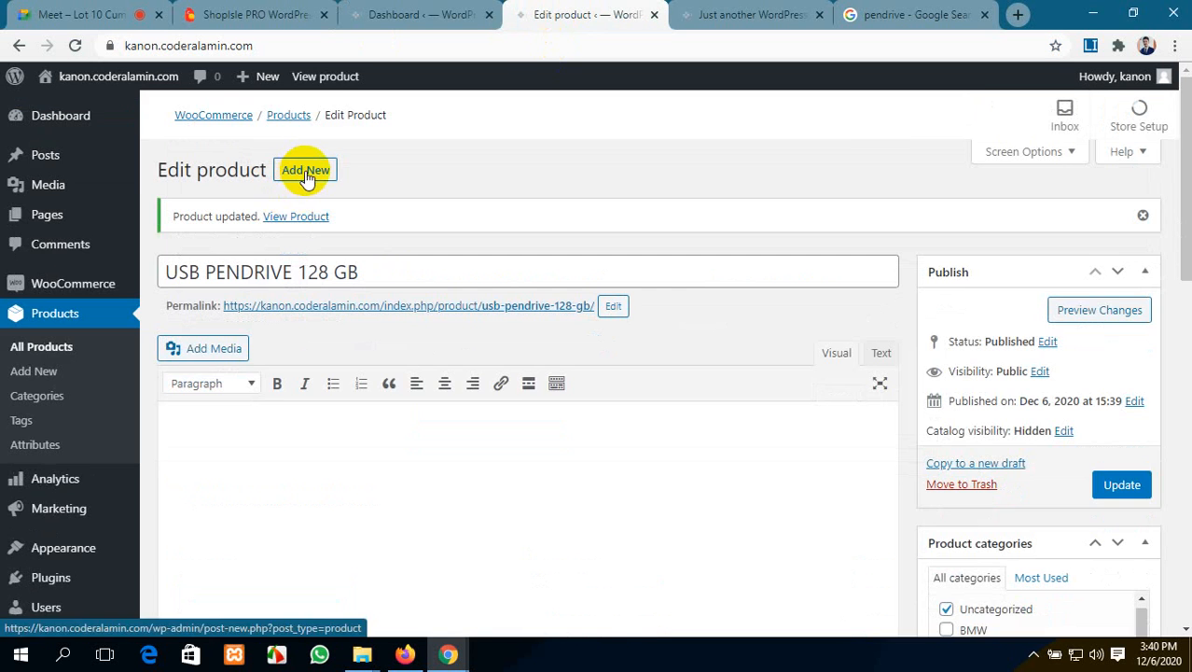
Step: Open two blank new-product forms in separate browser tabs and name the first product USB PENDRIVE 64 GB
{"action": "middle_click", "coordinate": [307, 172]}
{"action": "middle_click", "coordinate": [307, 171]}
{"action": "left_click", "coordinate": [565, 13]}
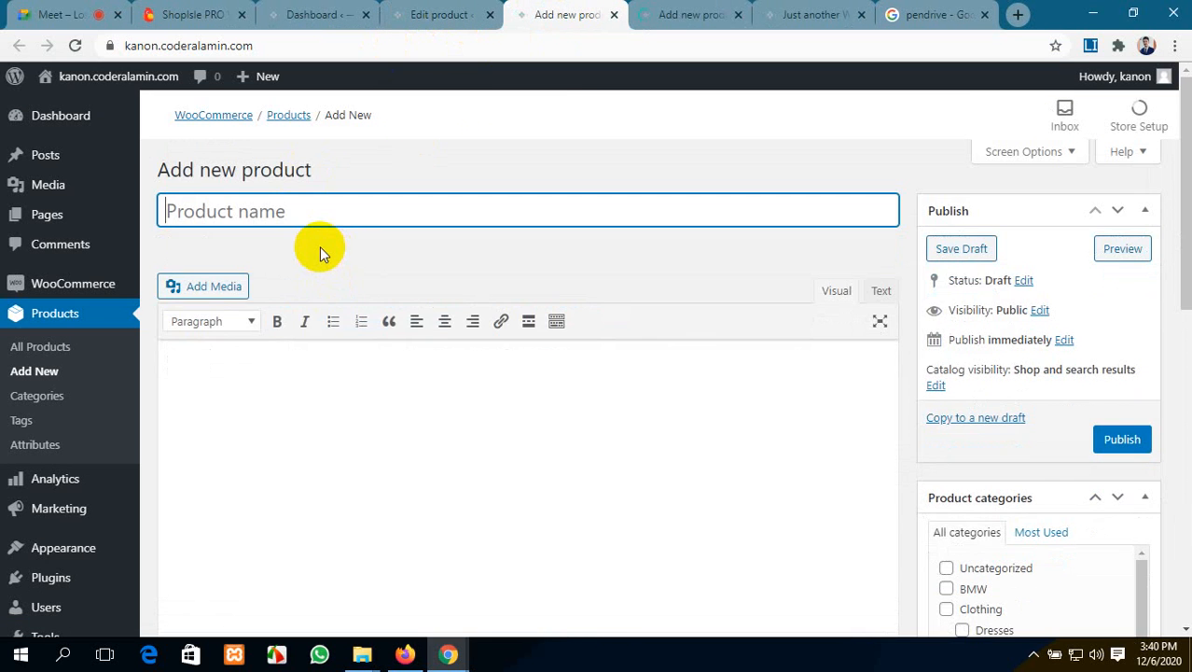
{"action": "type", "text": "USB PENDRIVE"}
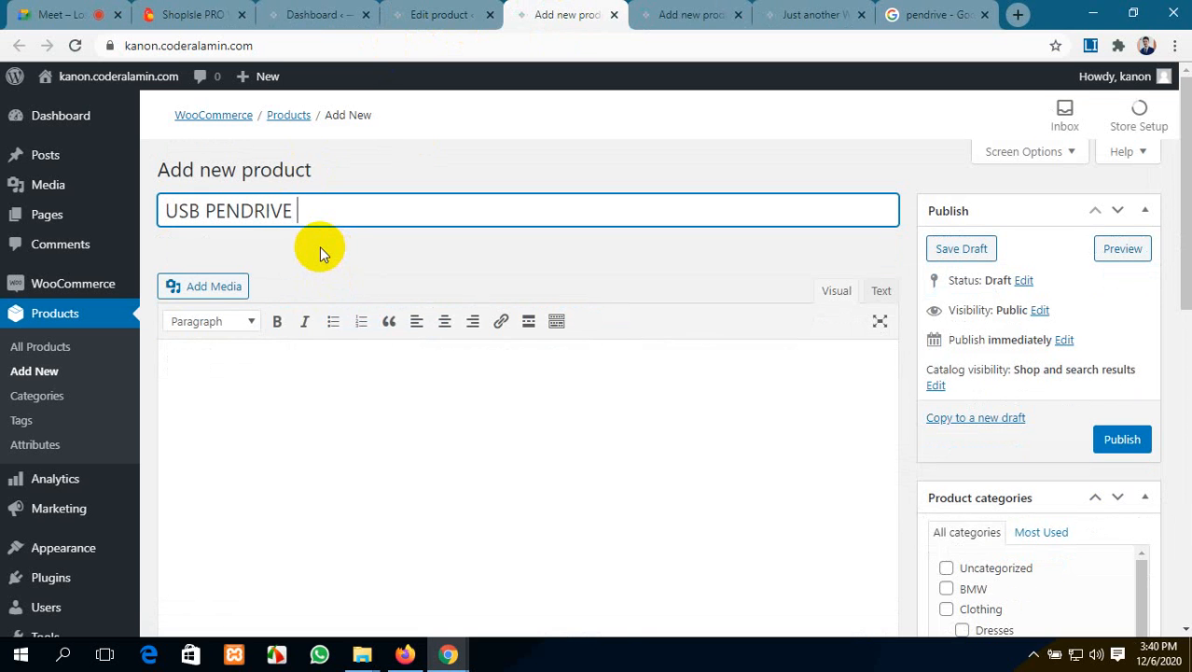
{"action": "type", "text": "64 GB"}
Step: Set the regular price of USB PENDRIVE 64 GB to 1200 and its sale price to 1150
{"action": "scroll", "coordinate": [319, 252], "scroll_direction": "down", "scroll_amount": 5}
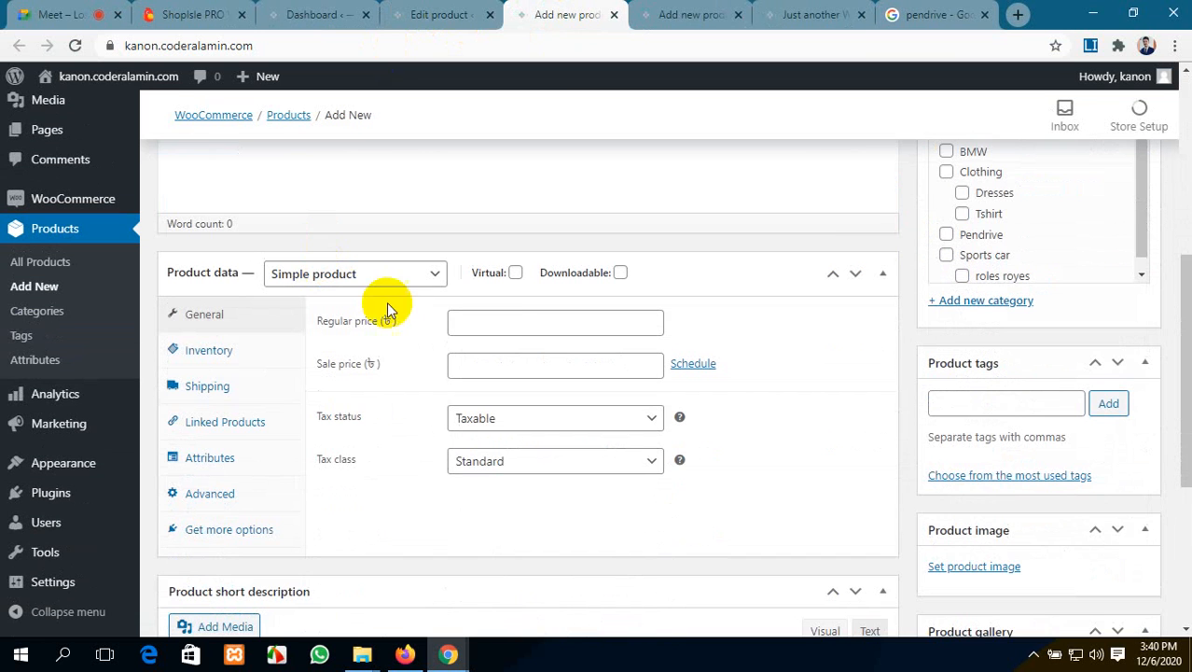
{"action": "left_click", "coordinate": [501, 320]}
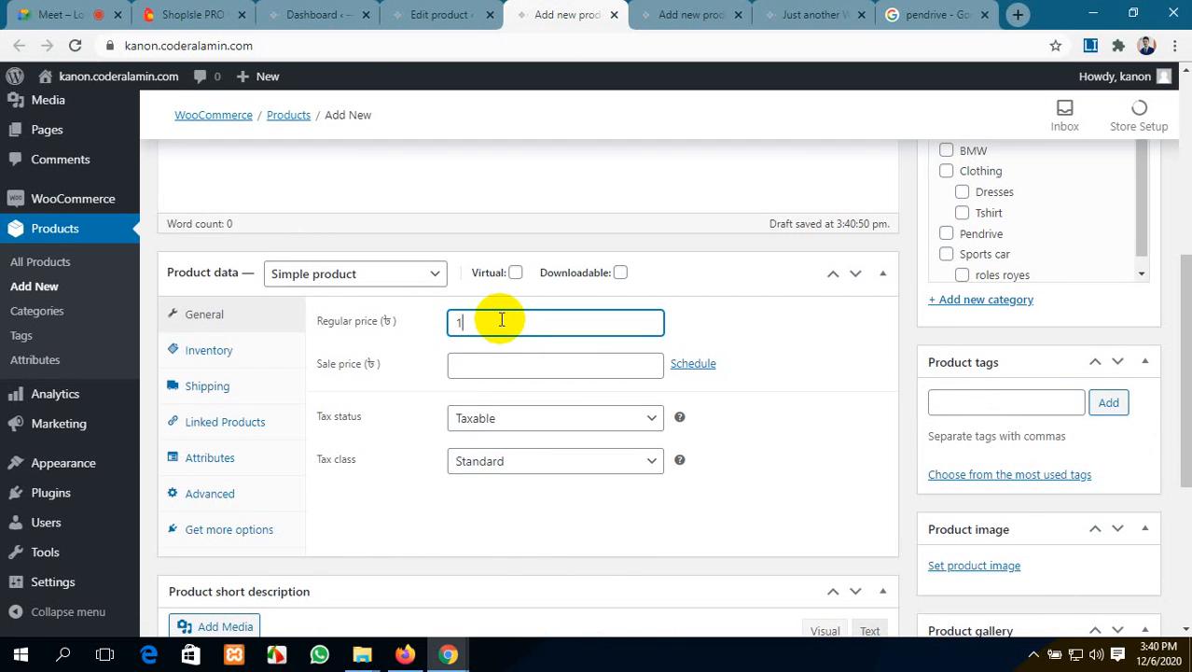
{"action": "left_click", "coordinate": [510, 367]}
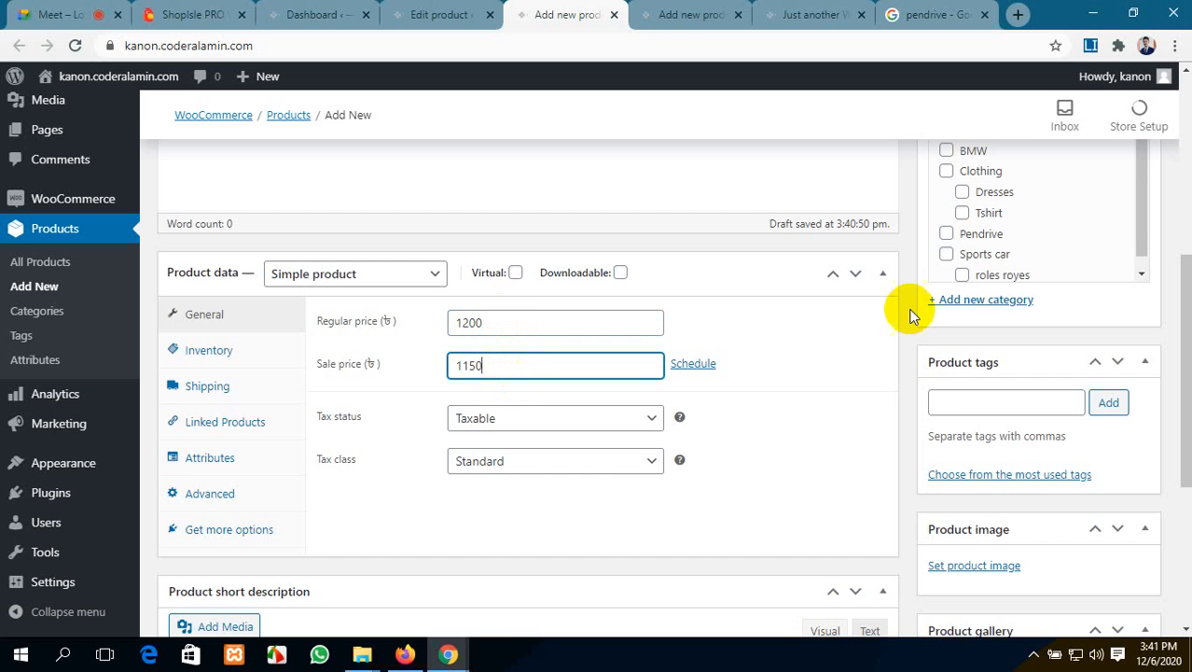
Step: Set the catalog visibility of USB PENDRIVE 64 GB to Hidden
{"action": "scroll", "coordinate": [457, 375], "scroll_direction": "down", "scroll_amount": 2}
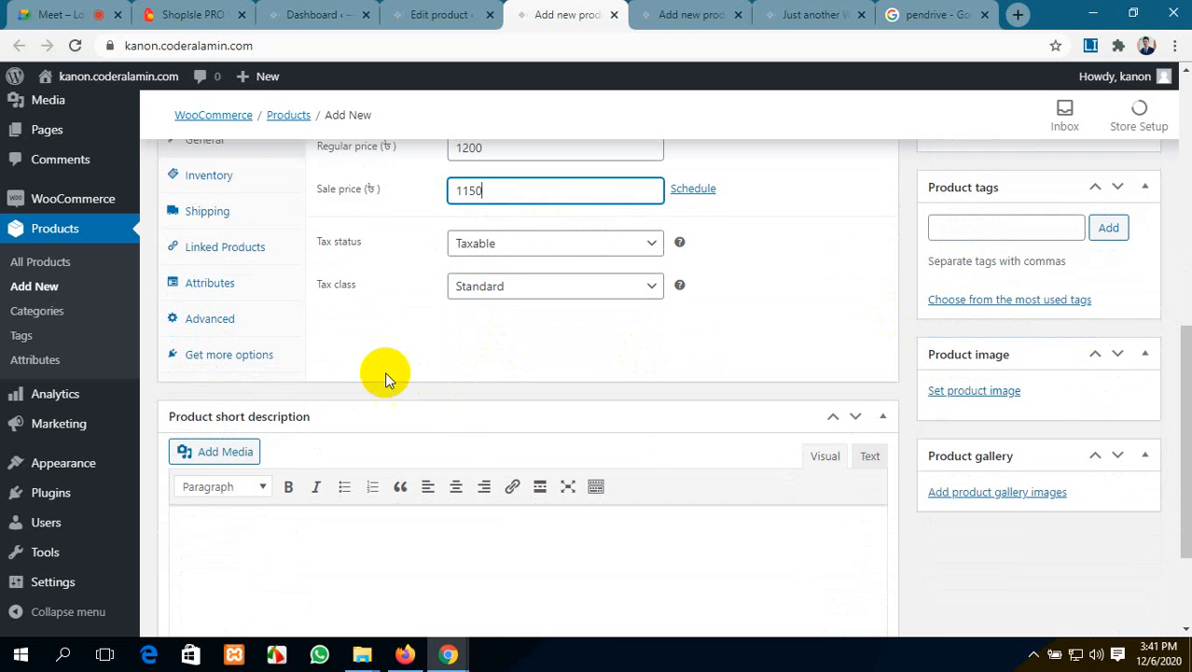
{"action": "scroll", "coordinate": [397, 385], "scroll_direction": "down", "scroll_amount": 2}
{"action": "scroll", "coordinate": [396, 385], "scroll_direction": "up", "scroll_amount": 5}
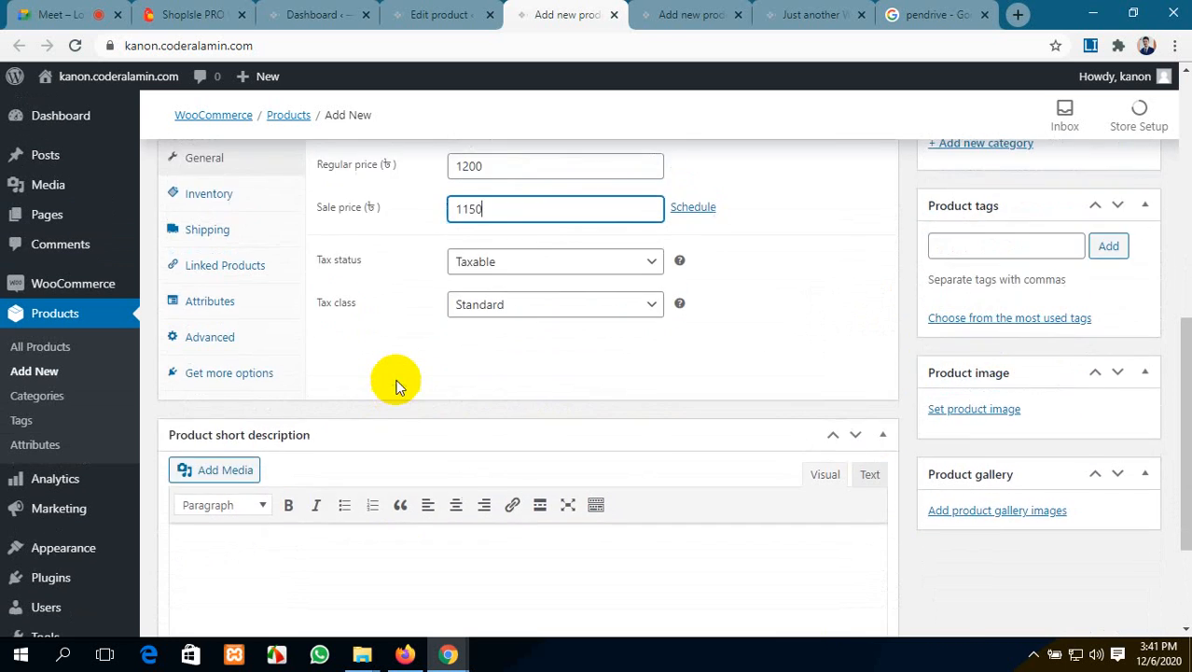
{"action": "scroll", "coordinate": [936, 312], "scroll_direction": "up", "scroll_amount": 2}
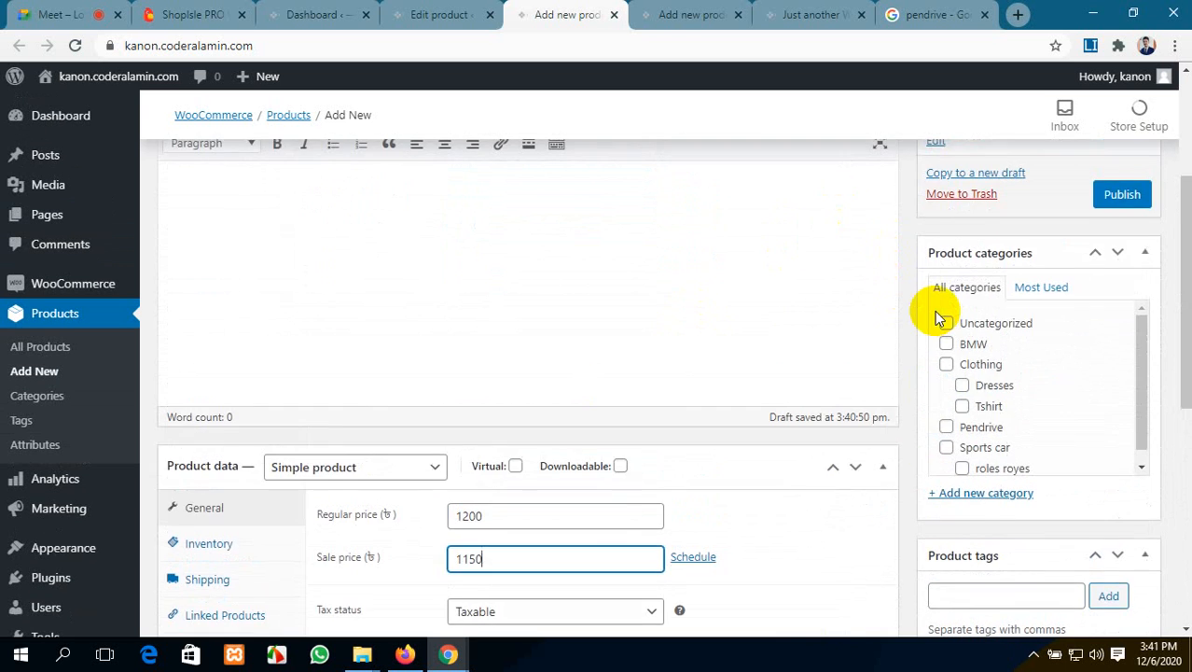
{"action": "left_click", "coordinate": [934, 228]}
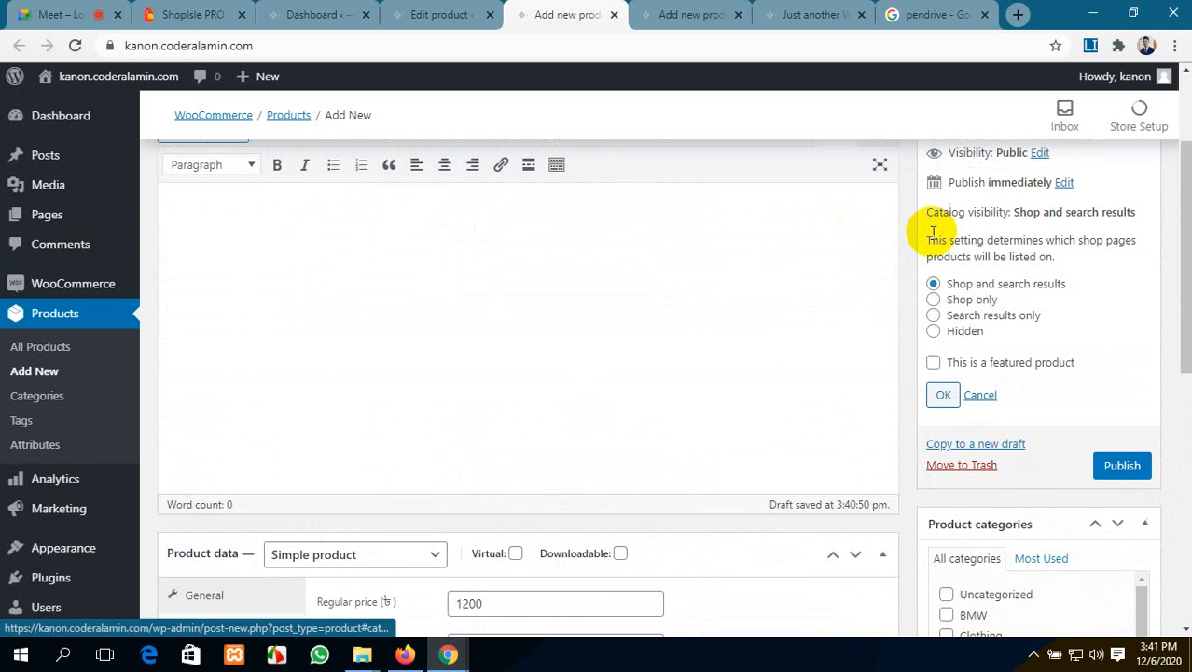
{"action": "left_click", "coordinate": [934, 332]}
{"action": "left_click", "coordinate": [941, 395]}
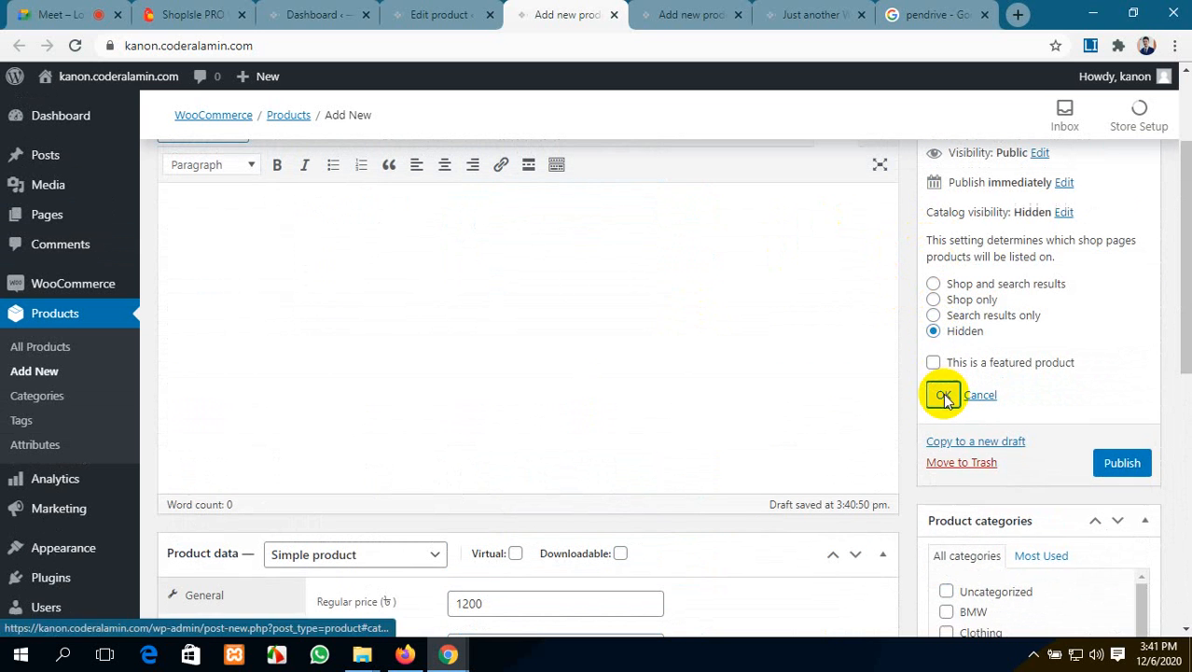
Step: Upload 0003031_hp-pendrive-64gb.jpeg from the Downloads folder as the product image and publish USB PENDRIVE 64 GB
{"action": "scroll", "coordinate": [1168, 499], "scroll_direction": "down", "scroll_amount": 2}
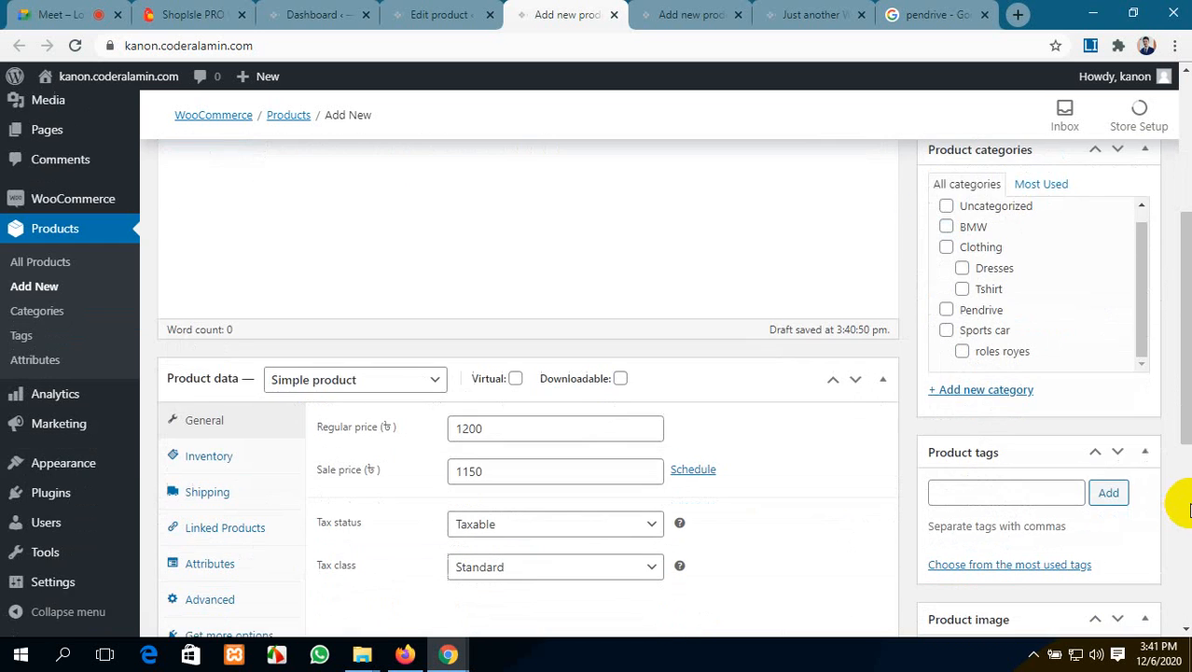
{"action": "scroll", "coordinate": [1165, 502], "scroll_direction": "down", "scroll_amount": 2}
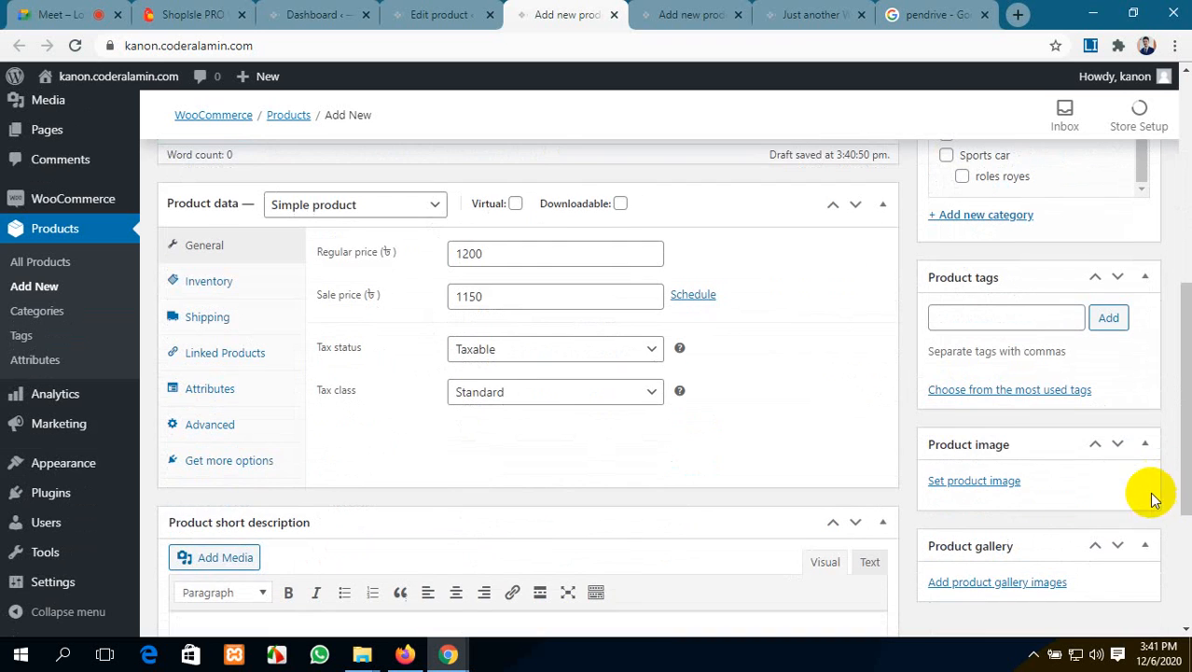
{"action": "left_click", "coordinate": [987, 485]}
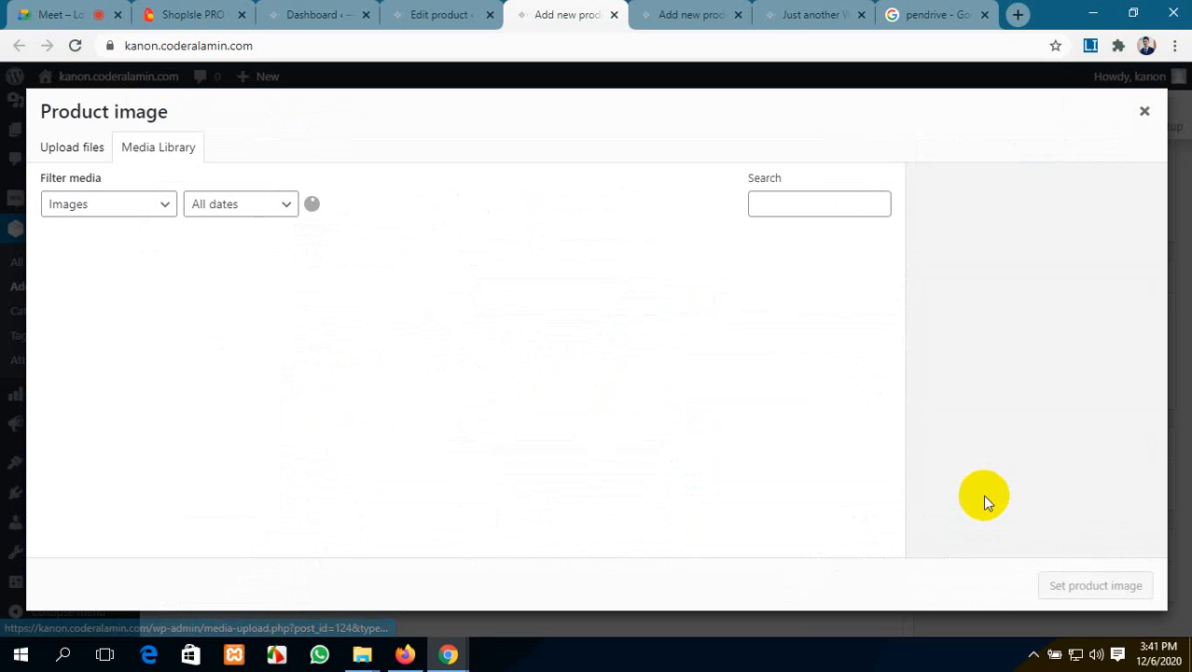
{"action": "left_click", "coordinate": [61, 150]}
{"action": "left_click", "coordinate": [615, 373]}
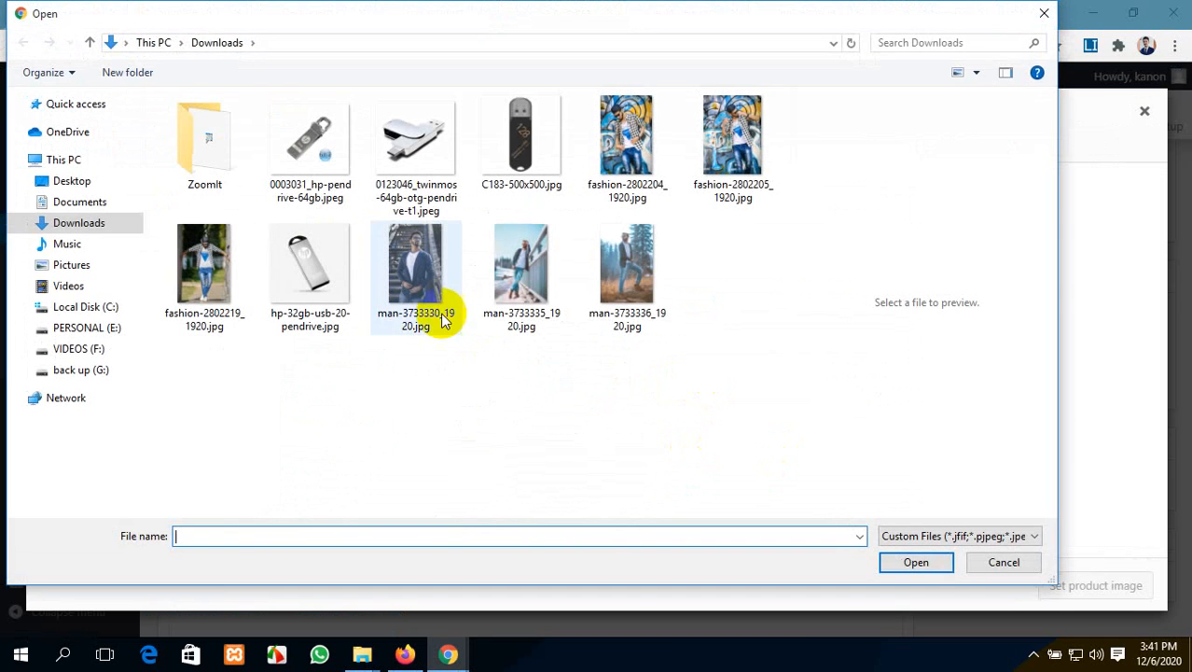
{"action": "left_click", "coordinate": [317, 182]}
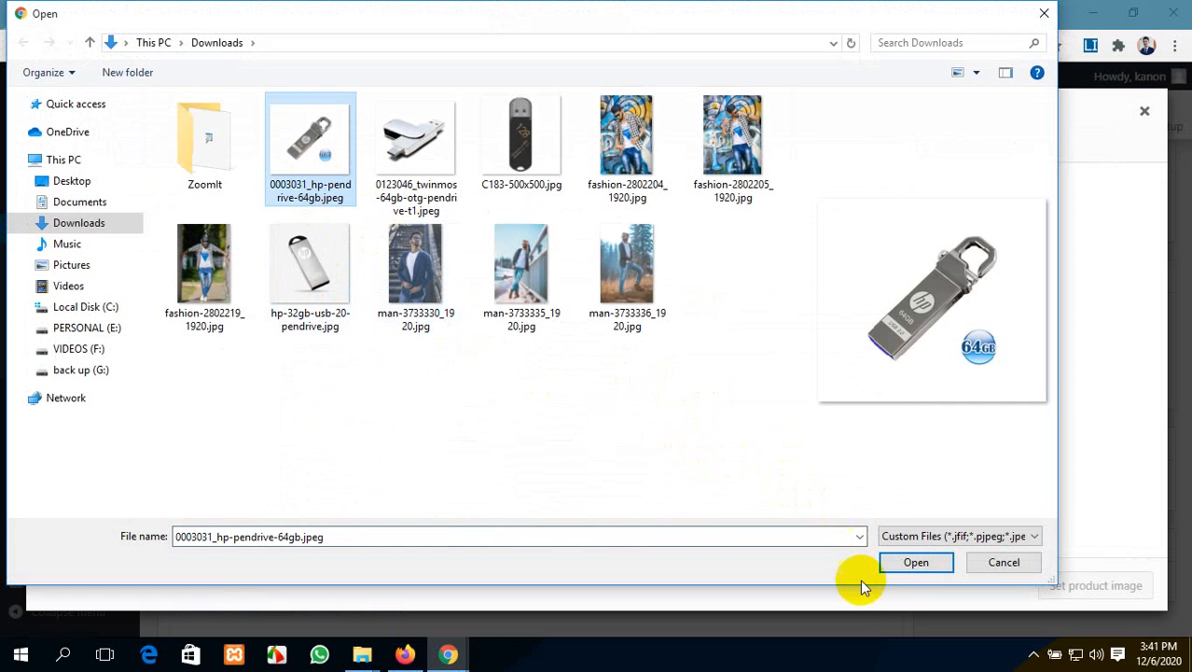
{"action": "left_click", "coordinate": [913, 562]}
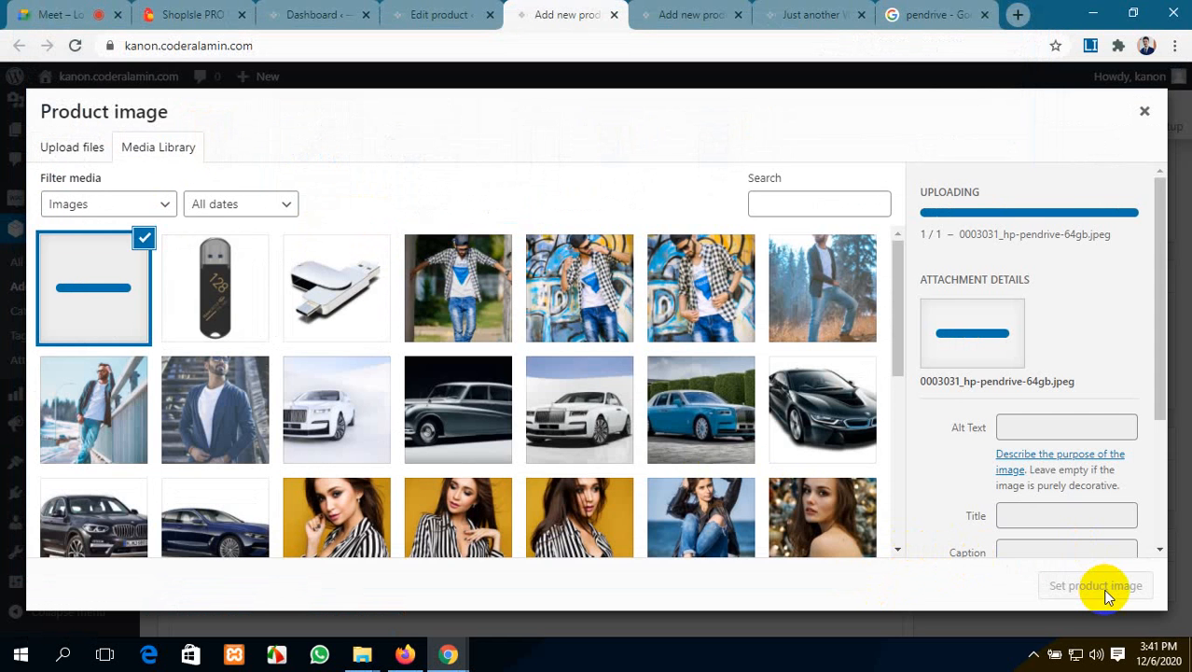
{"action": "left_click", "coordinate": [1107, 597]}
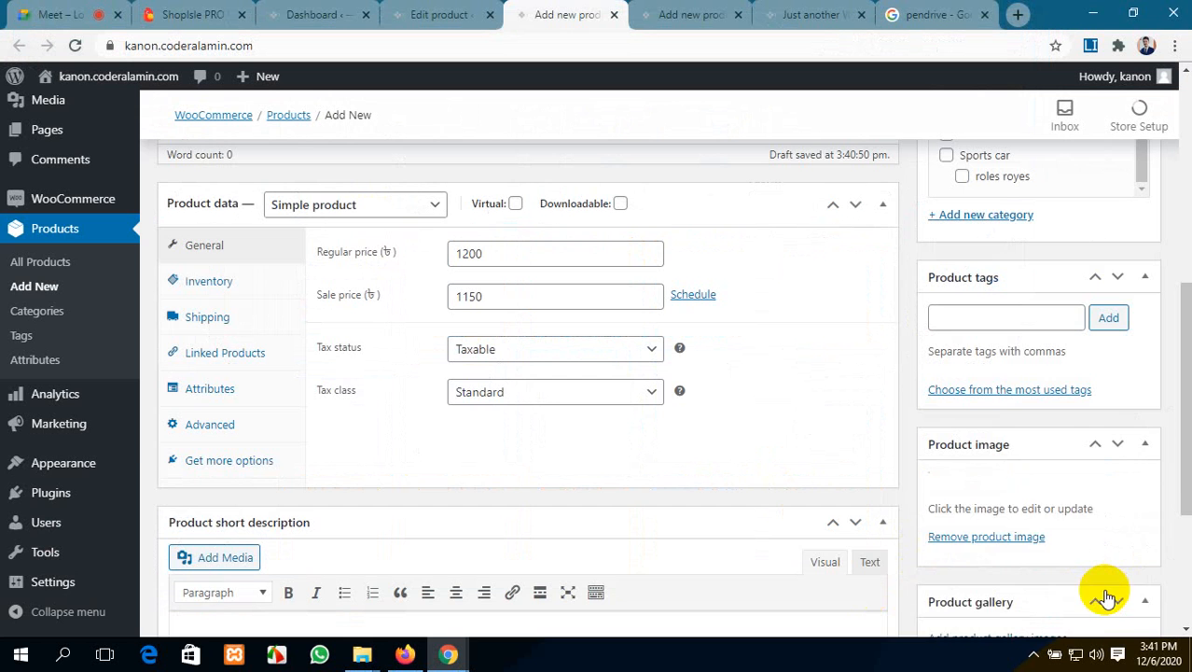
{"action": "scroll", "coordinate": [1108, 597], "scroll_direction": "up", "scroll_amount": 5}
{"action": "left_click", "coordinate": [1123, 422]}
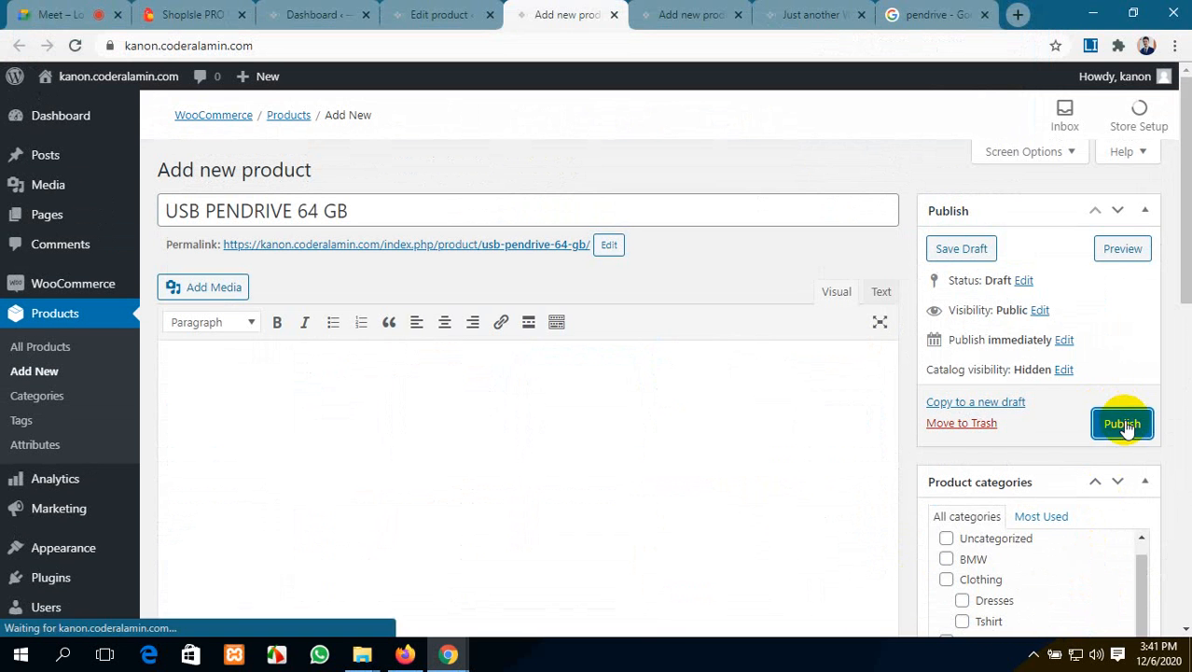
Step: Name the product in the remaining blank new-product form USB PENDRIVE 32 GB
{"action": "left_click", "coordinate": [692, 14]}
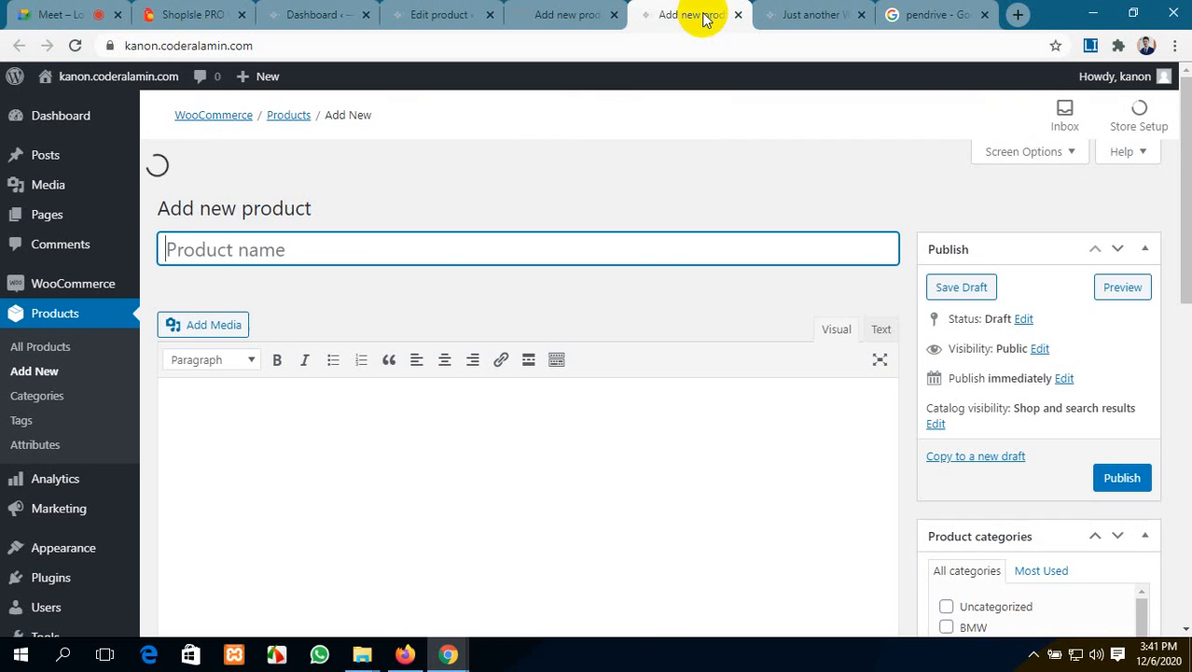
{"action": "left_click", "coordinate": [265, 214]}
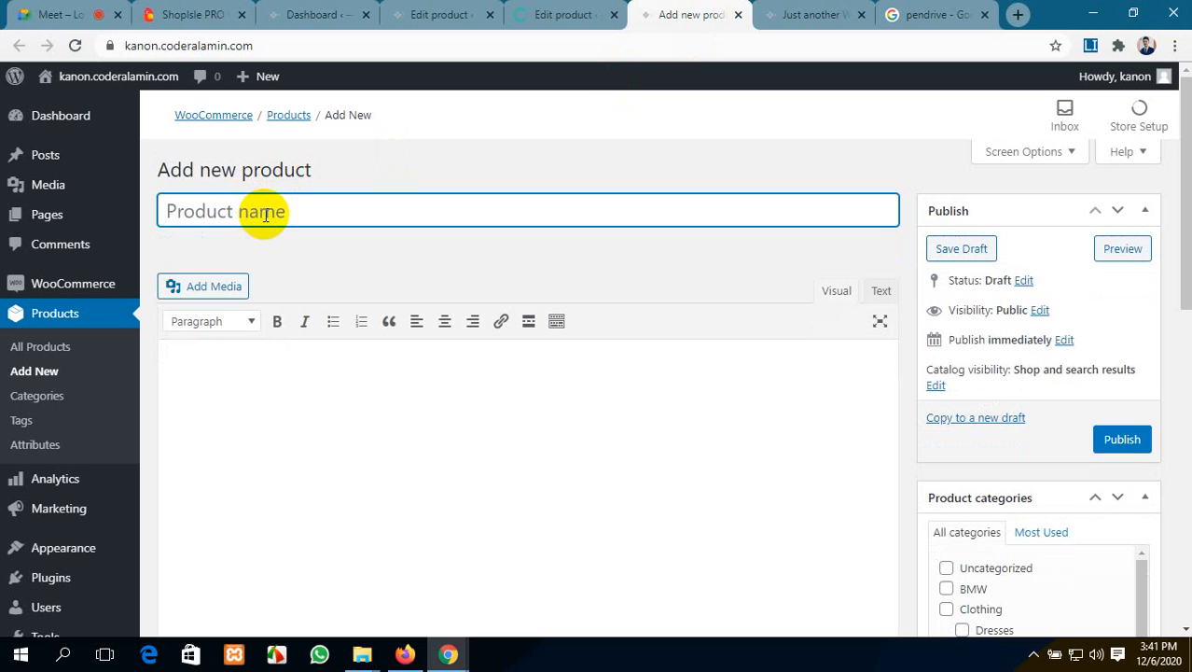
{"action": "type", "text": "USB PENDRIVE"}
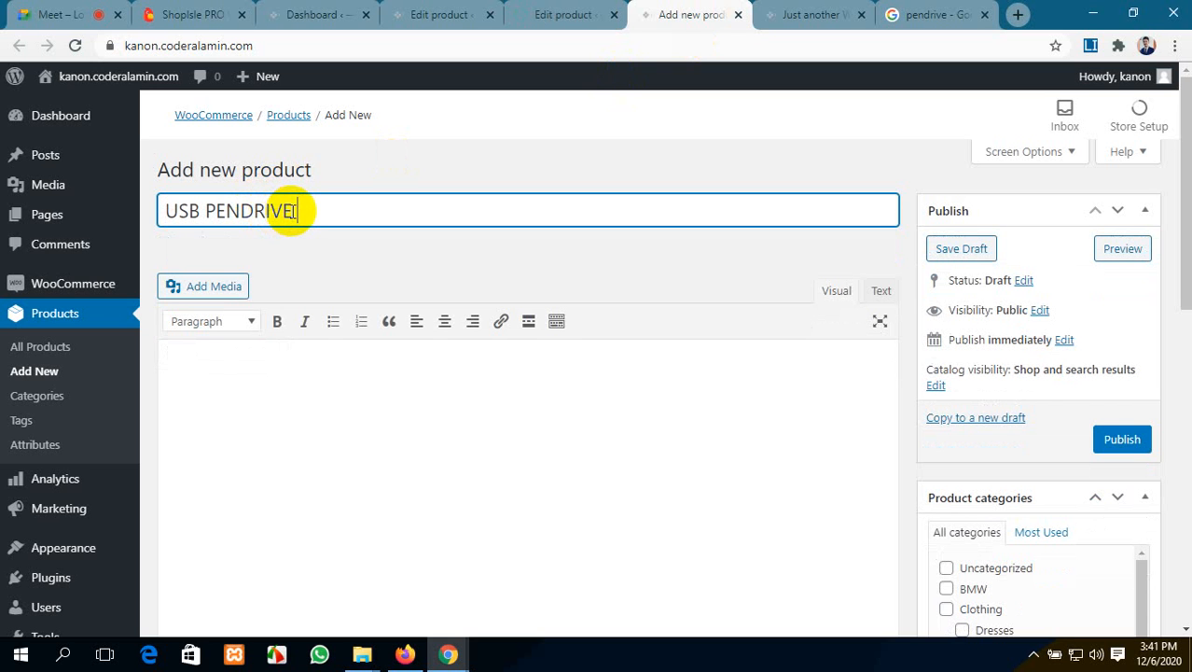
{"action": "type", "text": "32 GB"}
Step: Set the regular price of USB PENDRIVE 32 GB to 1000 and its sale price to 950
{"action": "scroll", "coordinate": [393, 268], "scroll_direction": "down", "scroll_amount": 4}
{"action": "left_click", "coordinate": [514, 412]}
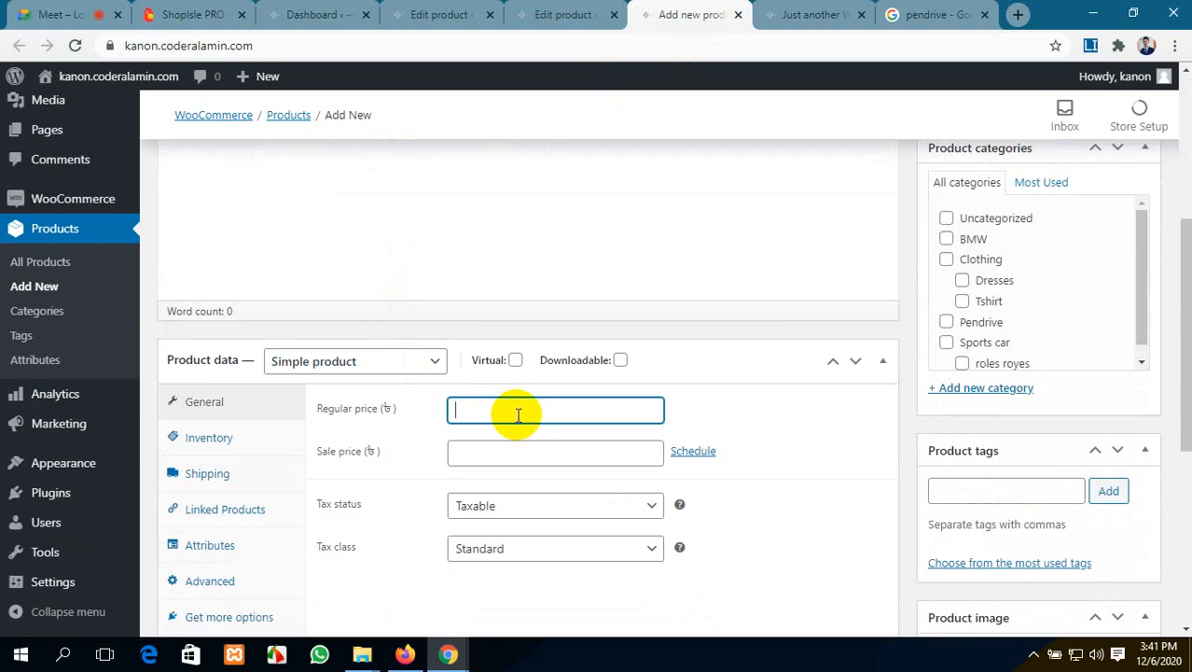
{"action": "type", "text": "1000"}
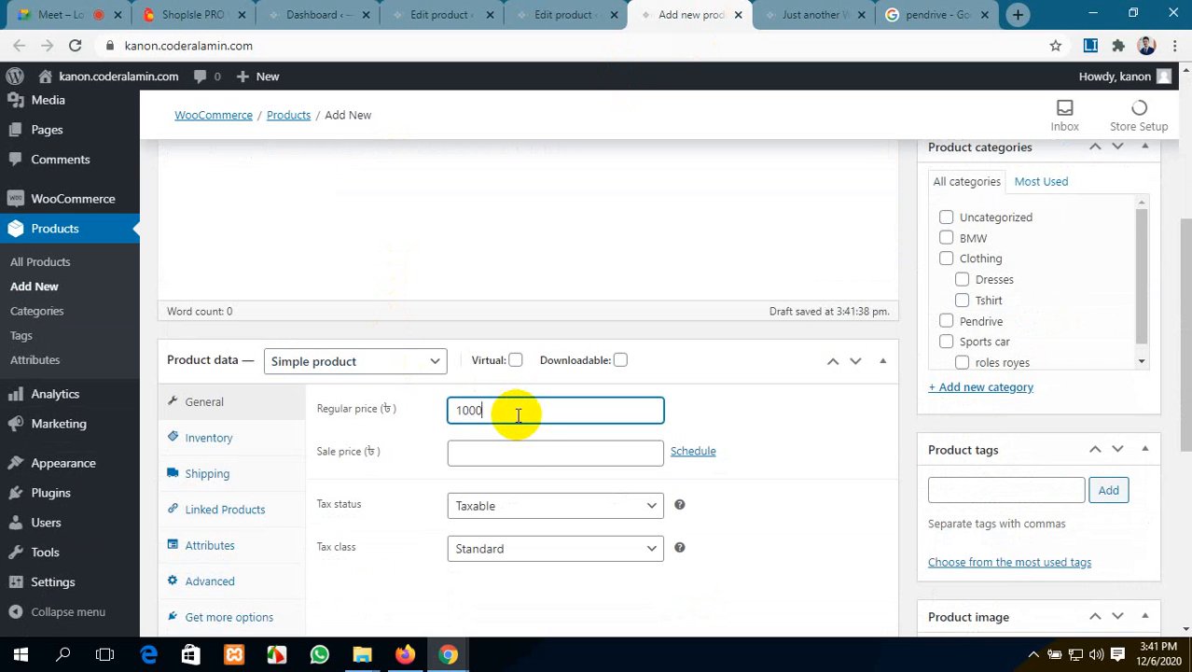
{"action": "left_click", "coordinate": [527, 448]}
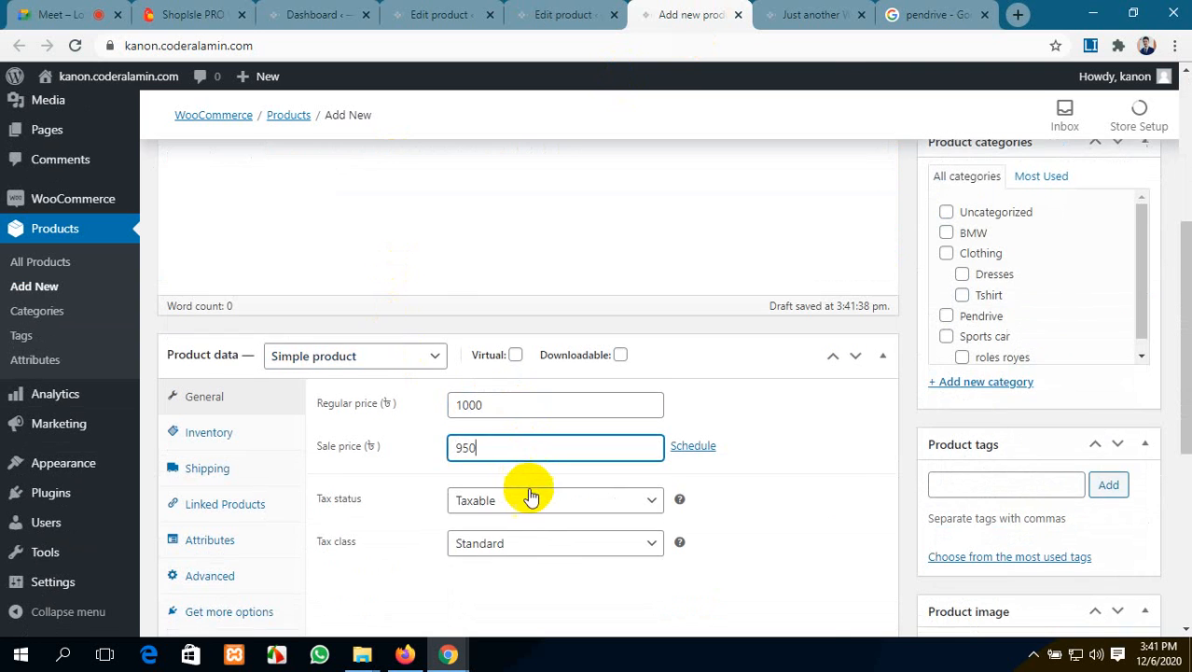
Step: Set the catalog visibility of USB PENDRIVE 32 GB to Hidden
{"action": "scroll", "coordinate": [532, 489], "scroll_direction": "down", "scroll_amount": 3}
{"action": "scroll", "coordinate": [1011, 466], "scroll_direction": "up", "scroll_amount": 3}
{"action": "scroll", "coordinate": [1012, 467], "scroll_direction": "up", "scroll_amount": 3}
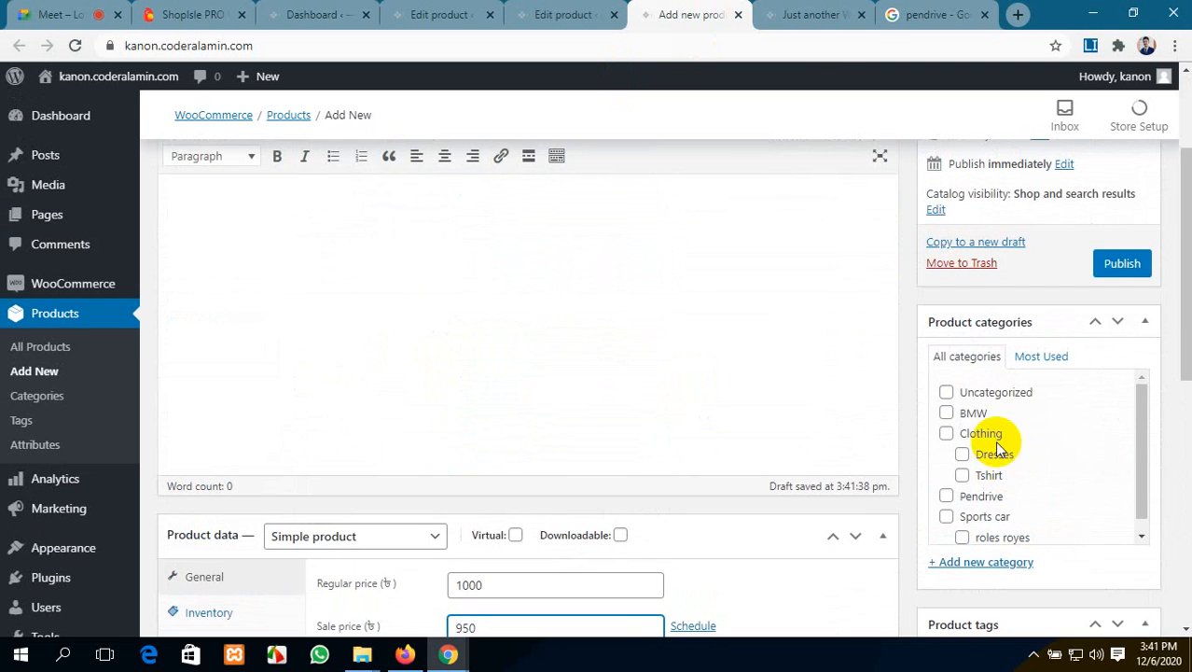
{"action": "left_click", "coordinate": [935, 214]}
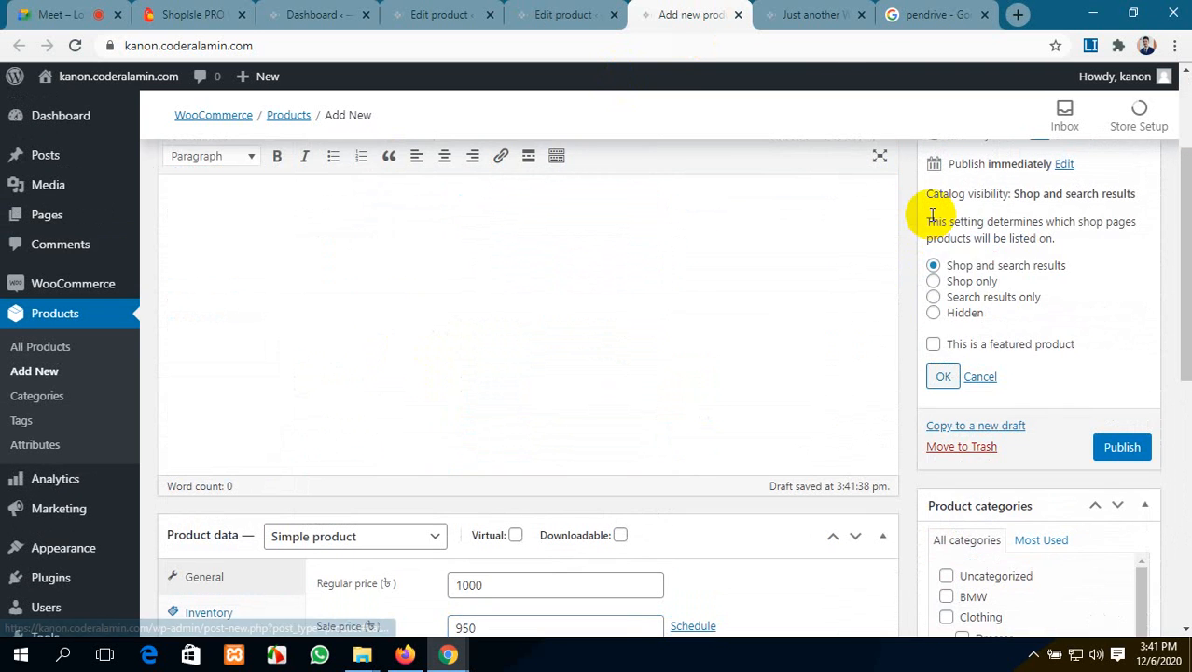
{"action": "left_click", "coordinate": [933, 313]}
{"action": "left_click", "coordinate": [943, 378]}
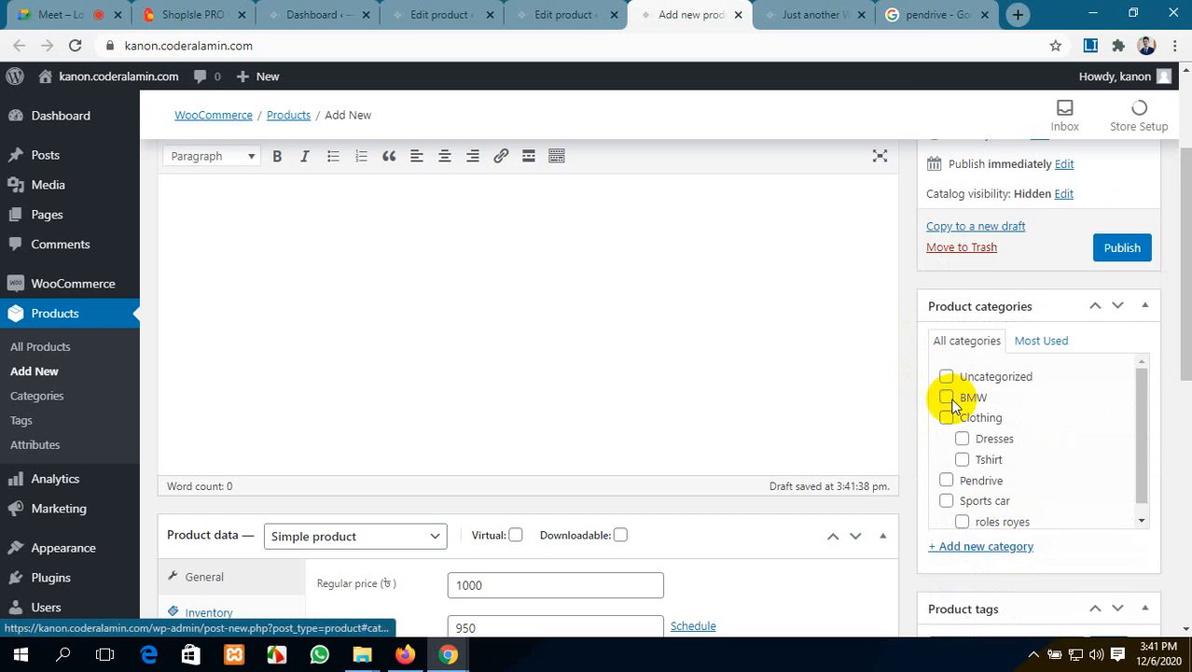
Step: Upload hp-32gb-usb-20-pendrive.jpg from the Downloads folder as the product image and publish USB PENDRIVE 32 GB
{"action": "scroll", "coordinate": [950, 391], "scroll_direction": "down", "scroll_amount": 4}
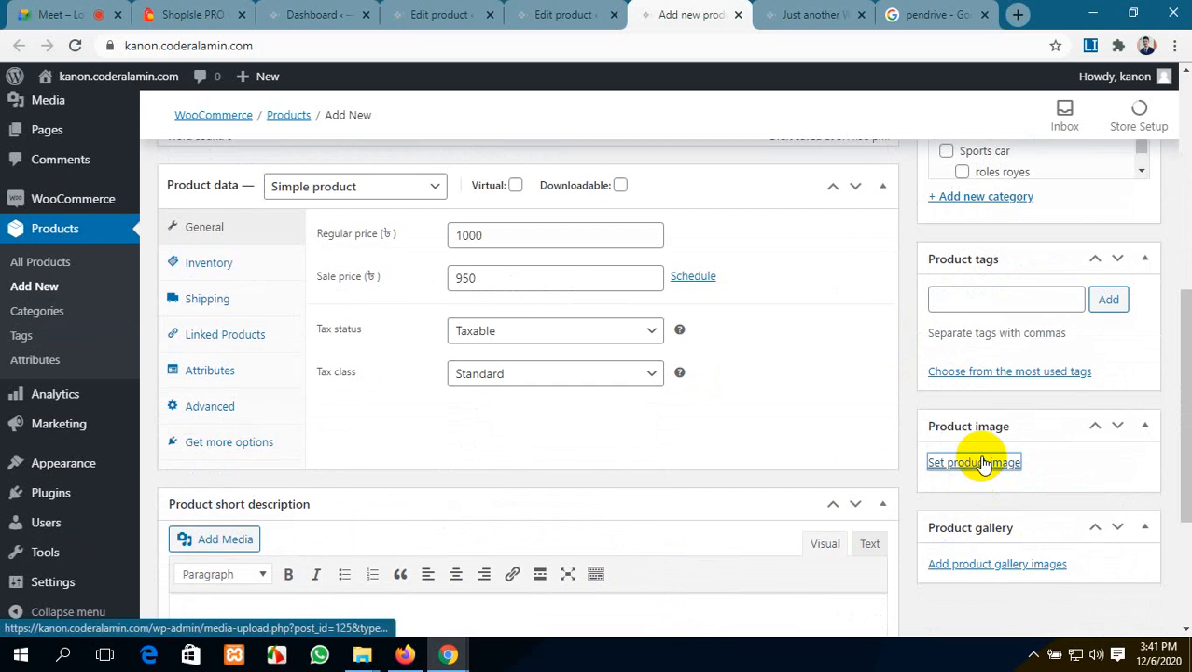
{"action": "left_click", "coordinate": [979, 461]}
{"action": "left_click", "coordinate": [65, 159]}
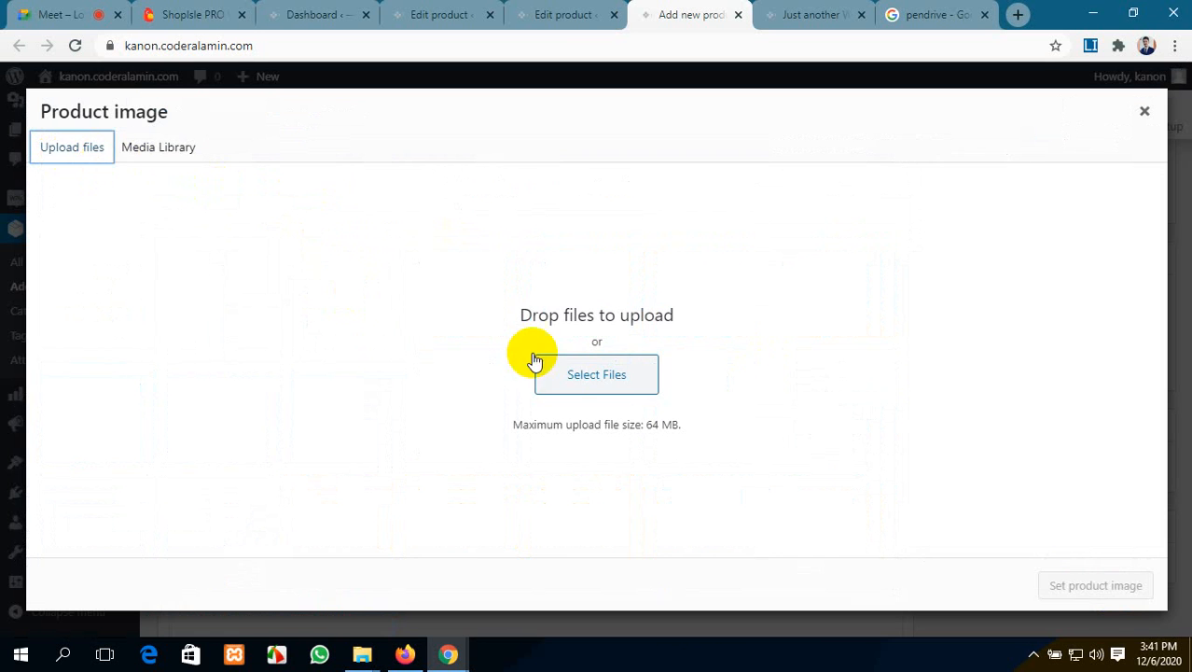
{"action": "left_click", "coordinate": [564, 370]}
{"action": "left_click", "coordinate": [287, 253]}
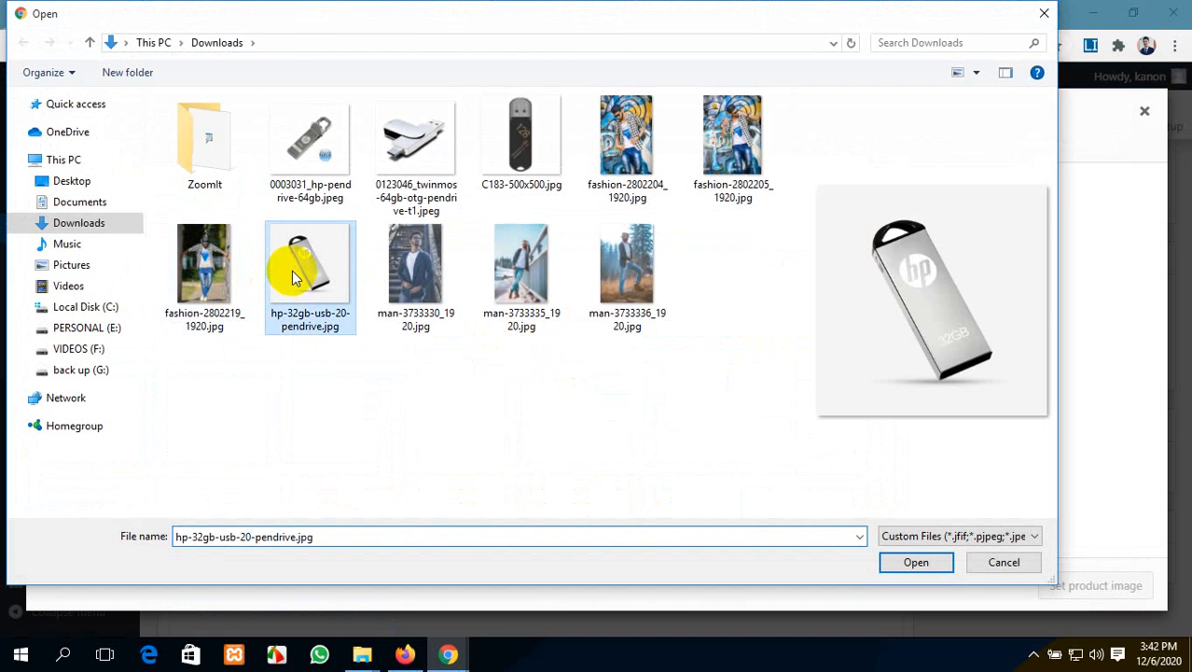
{"action": "left_click", "coordinate": [933, 563]}
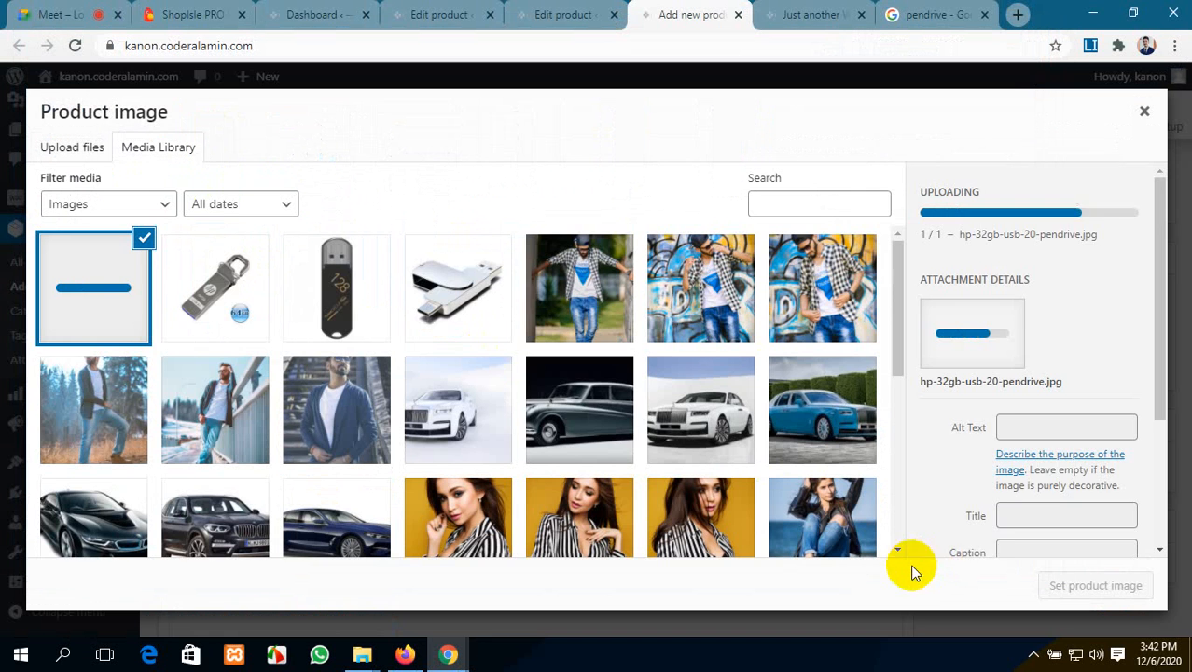
{"action": "left_click", "coordinate": [1104, 588]}
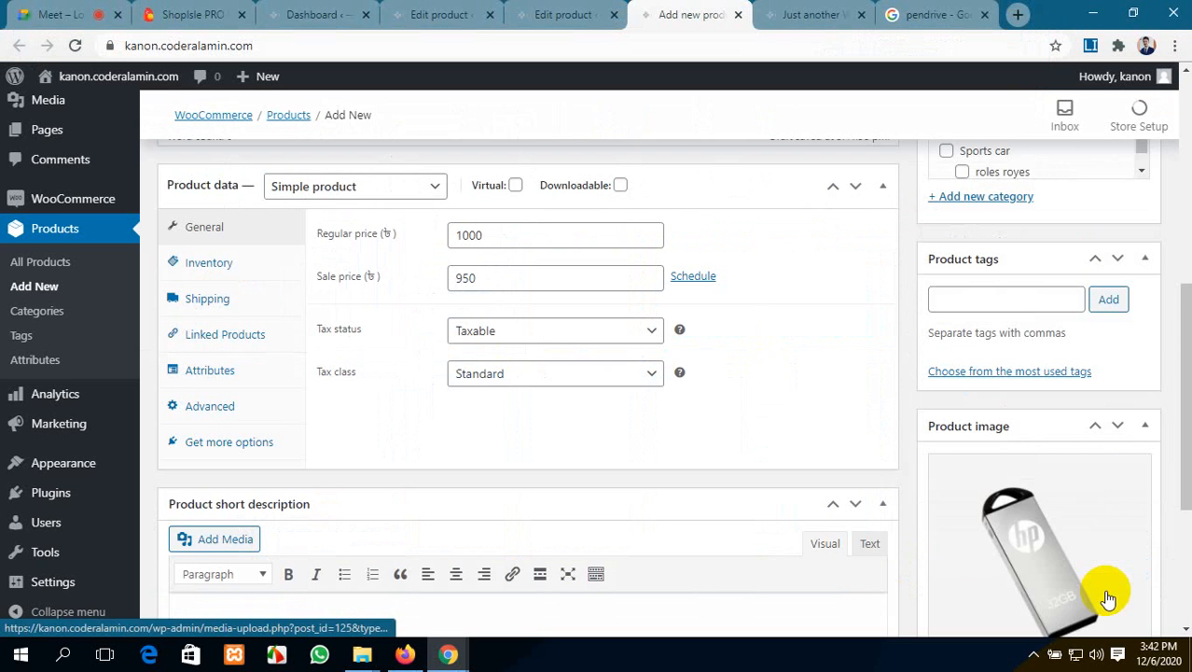
{"action": "scroll", "coordinate": [918, 458], "scroll_direction": "down", "scroll_amount": 2}
{"action": "scroll", "coordinate": [922, 462], "scroll_direction": "up", "scroll_amount": 5}
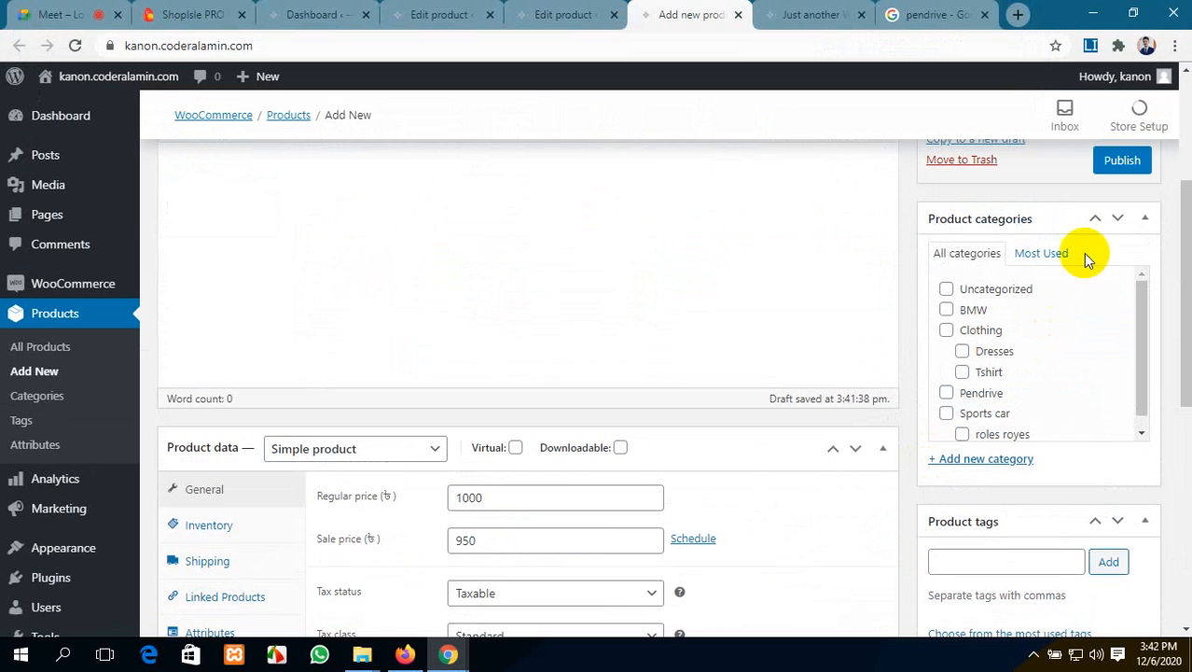
{"action": "left_click", "coordinate": [1129, 164]}
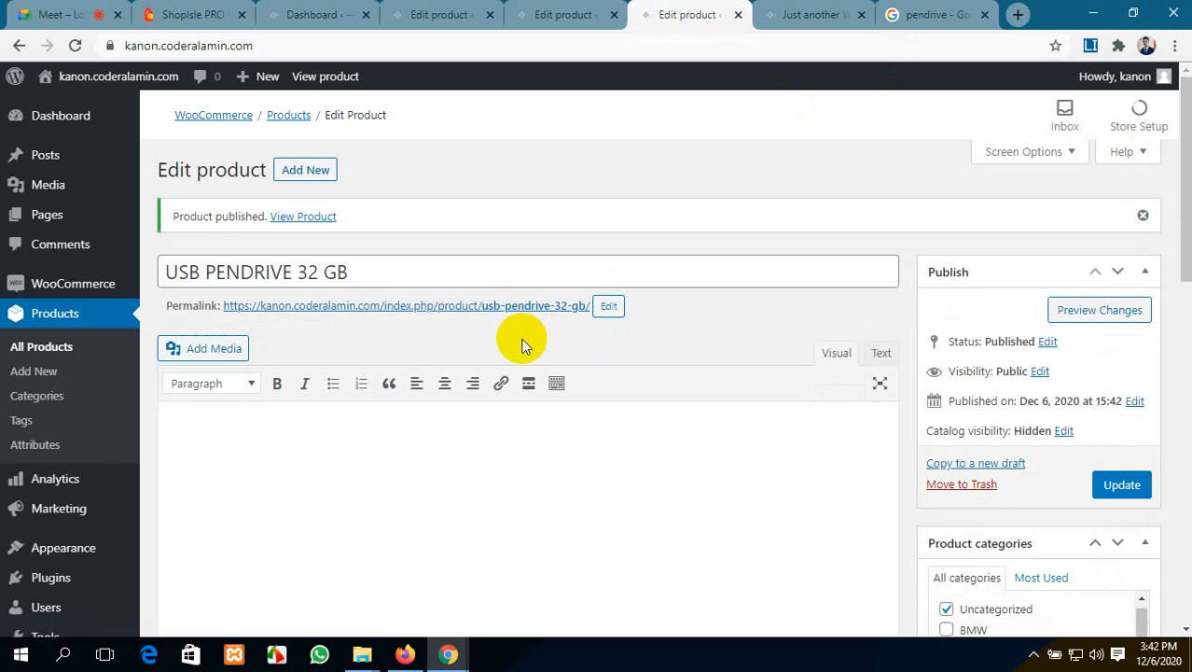
Step: Open the grouped product USB PENDRIVE for editing from the list of all products and display its linked-product settings
{"action": "scroll", "coordinate": [524, 346], "scroll_direction": "down", "scroll_amount": 5}
{"action": "scroll", "coordinate": [524, 346], "scroll_direction": "up", "scroll_amount": 5}
{"action": "left_click", "coordinate": [460, 13]}
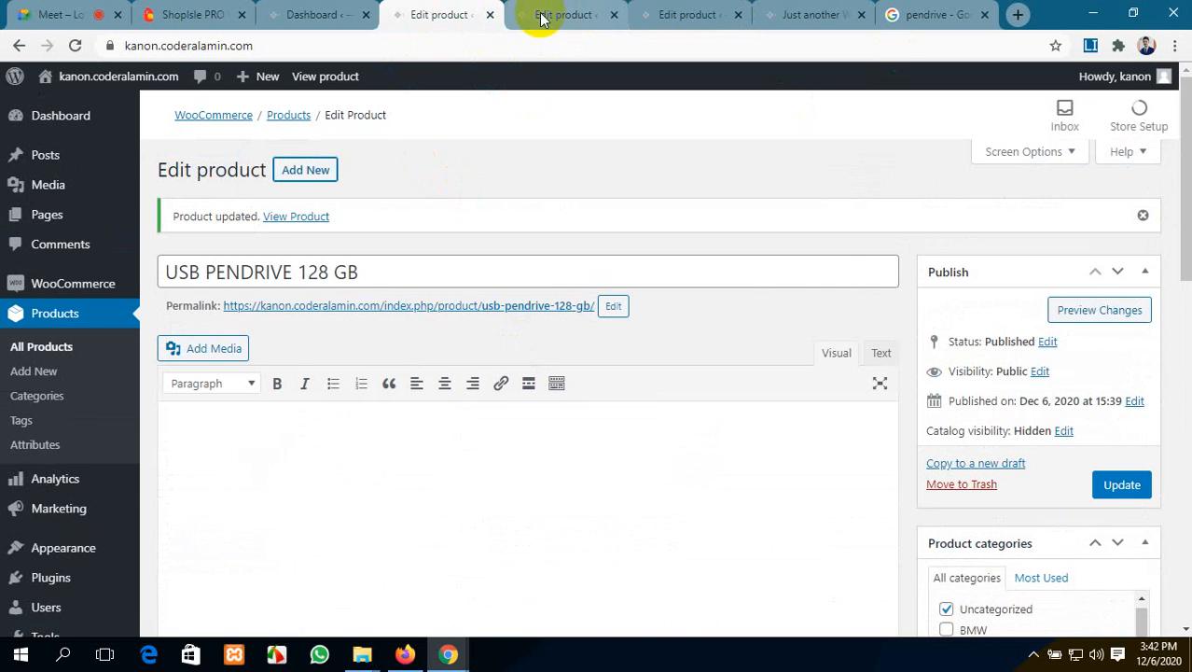
{"action": "left_click", "coordinate": [320, 12]}
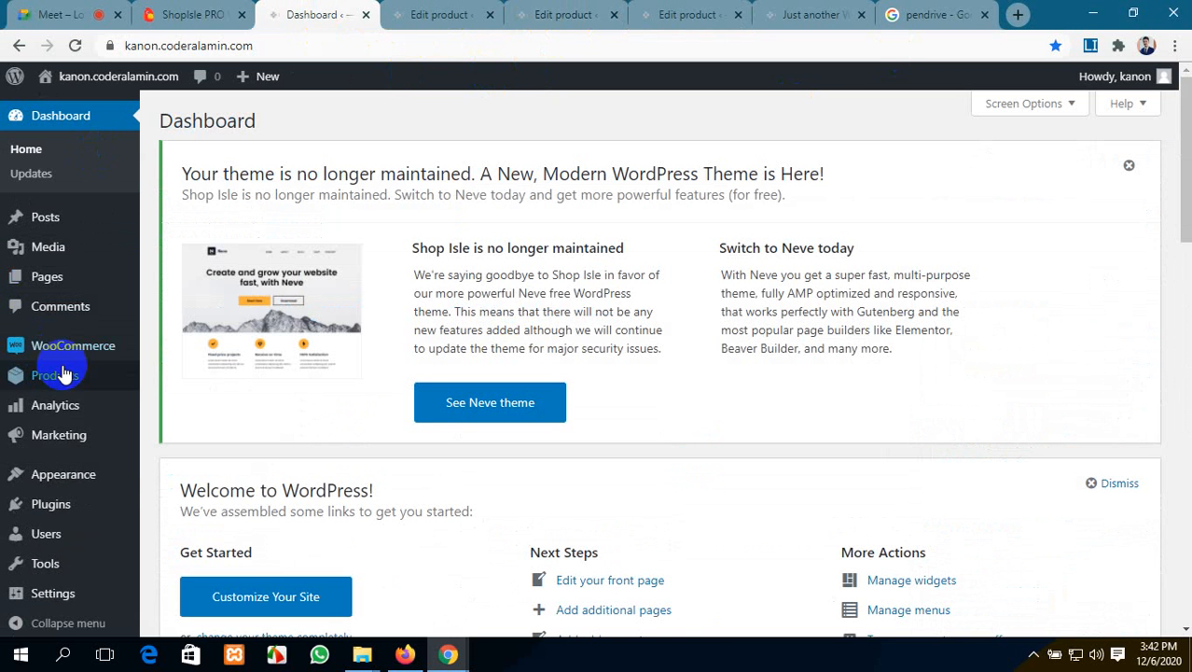
{"action": "mouse_move", "coordinate": [62, 375]}
{"action": "left_click", "coordinate": [191, 382]}
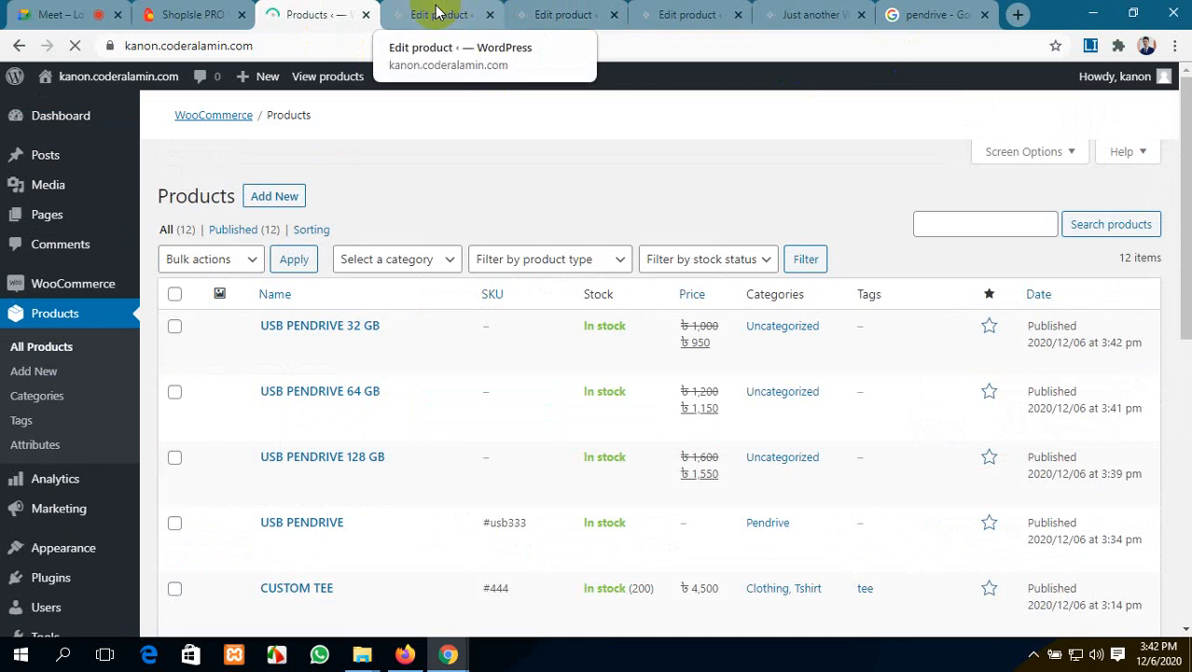
{"action": "scroll", "coordinate": [277, 378], "scroll_direction": "down", "scroll_amount": 2}
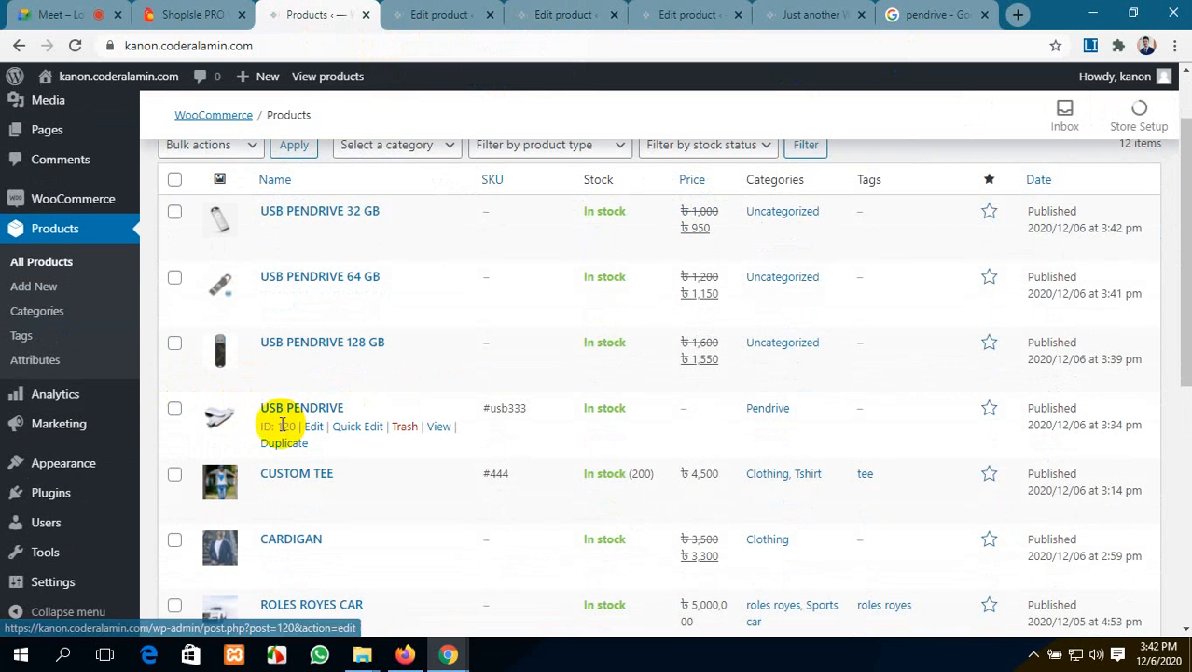
{"action": "left_click", "coordinate": [315, 429]}
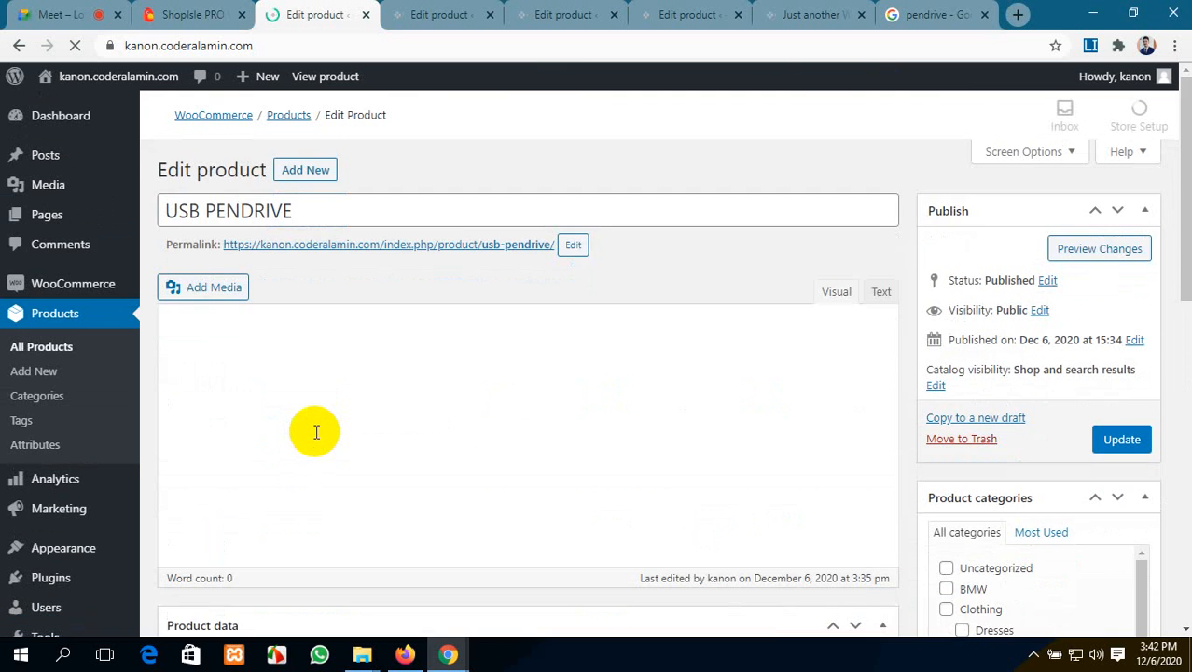
{"action": "scroll", "coordinate": [316, 432], "scroll_direction": "down", "scroll_amount": 3}
{"action": "scroll", "coordinate": [317, 431], "scroll_direction": "down", "scroll_amount": 3}
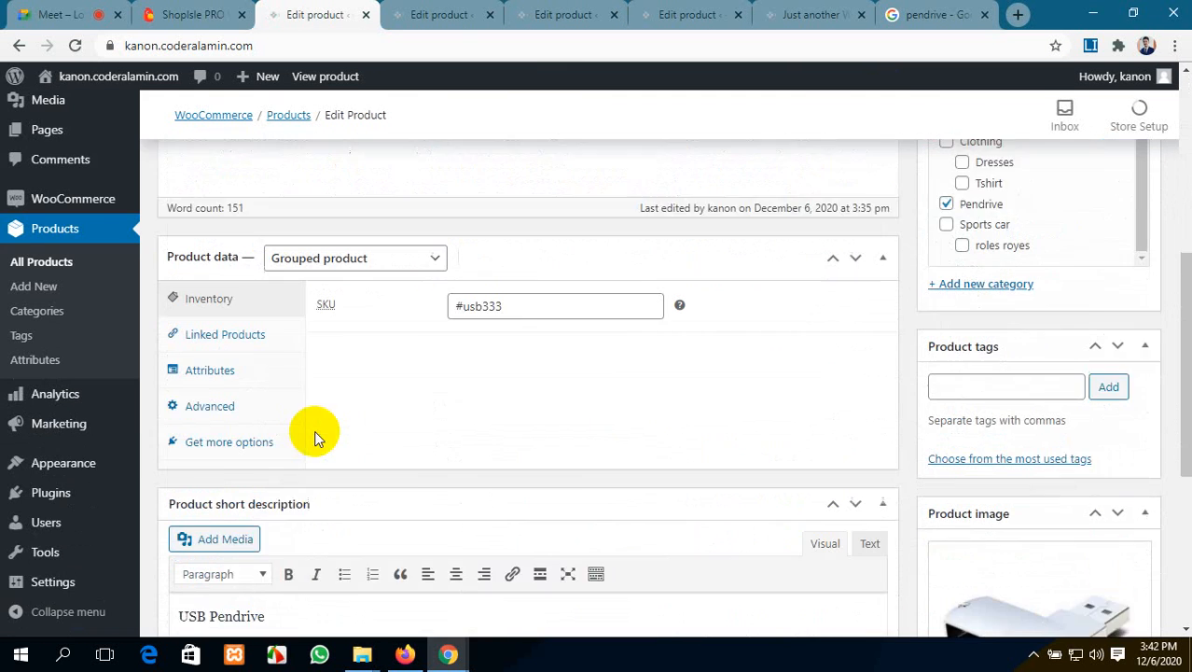
{"action": "left_click", "coordinate": [247, 268]}
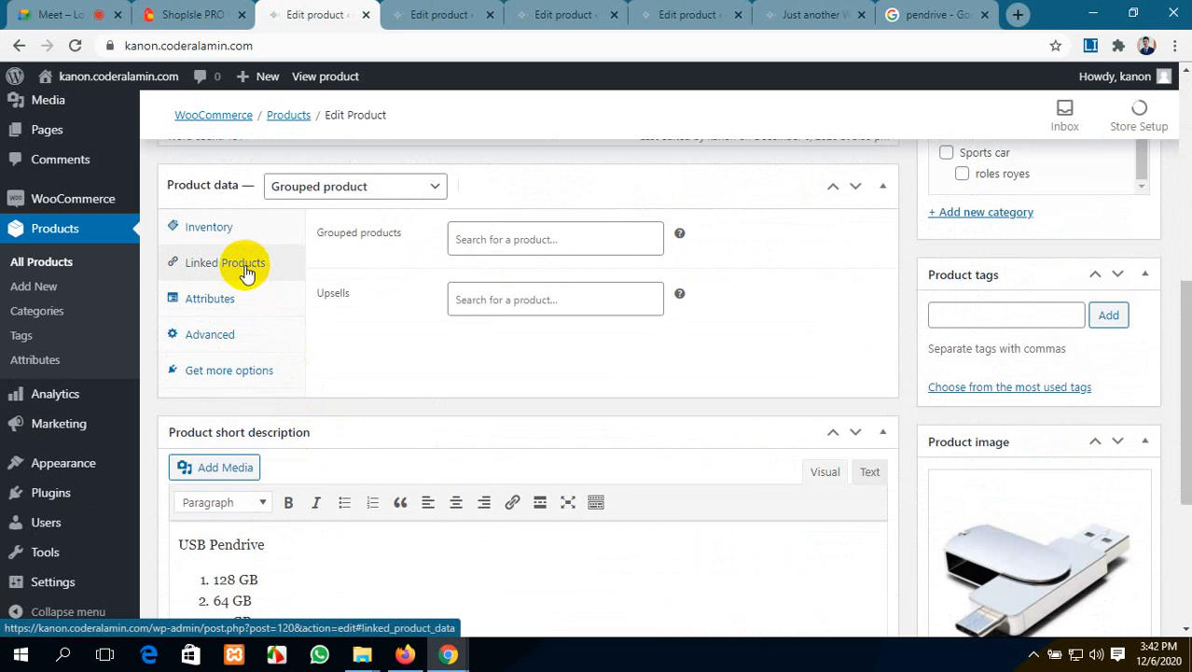
Step: Review the grouped product's description, category, short description and image, and the open edit pages of the 128 GB, 64 GB and 32 GB products
{"action": "scroll", "coordinate": [706, 240], "scroll_direction": "up", "scroll_amount": 10}
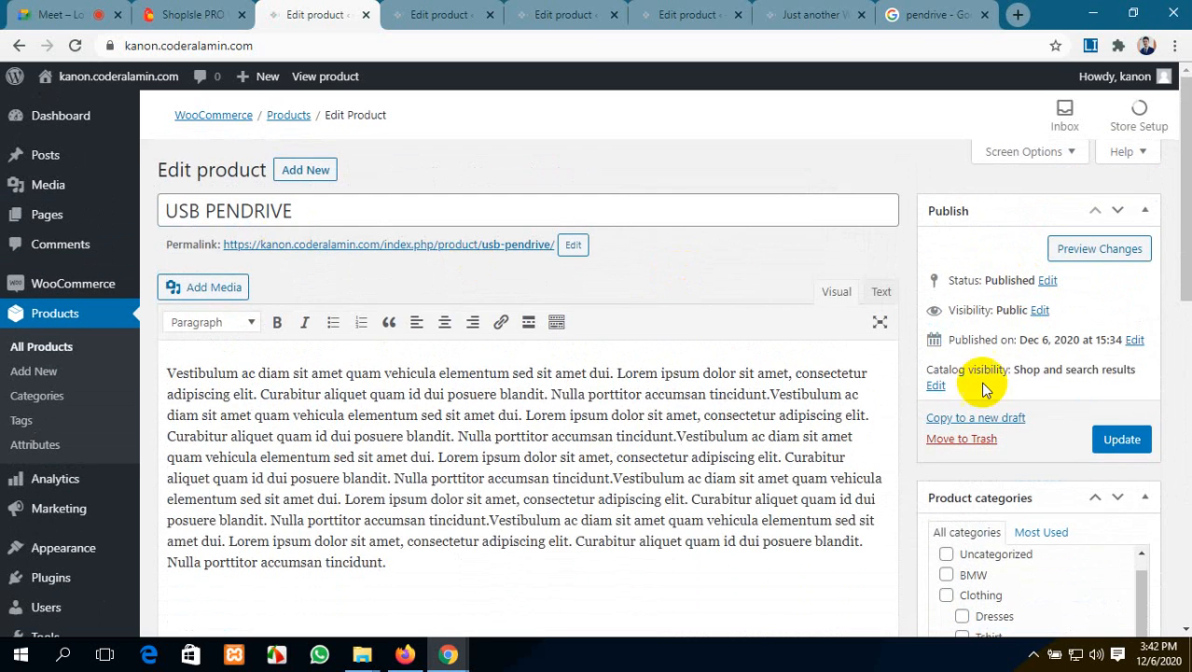
{"action": "scroll", "coordinate": [975, 439], "scroll_direction": "down", "scroll_amount": 5}
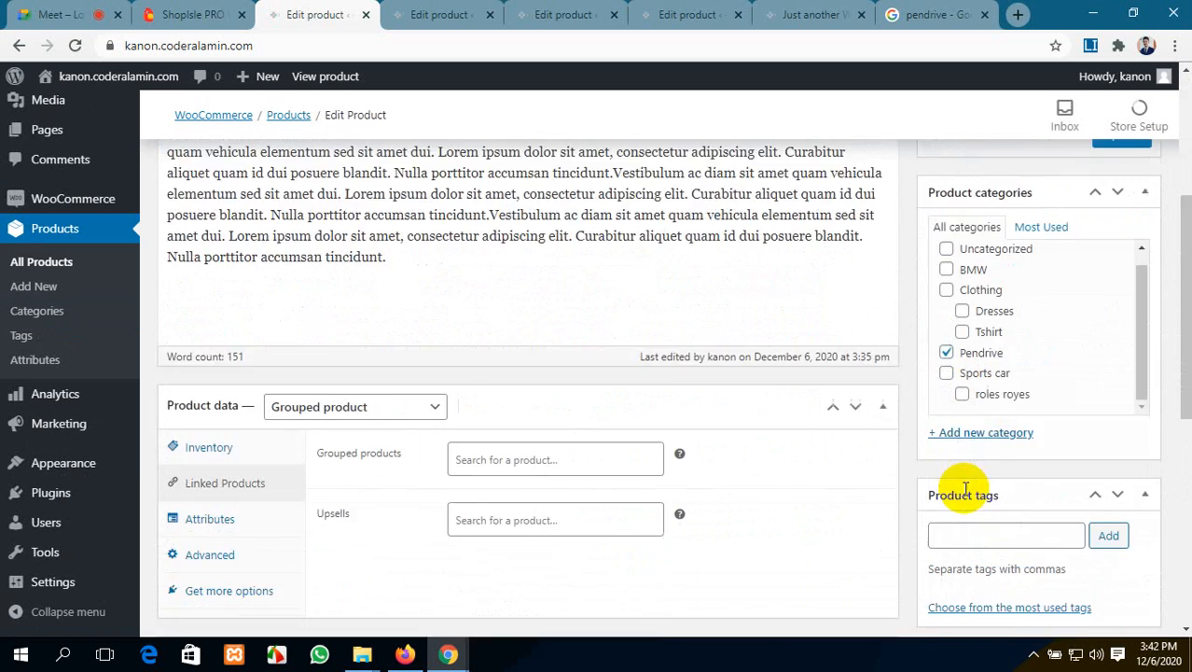
{"action": "scroll", "coordinate": [1024, 494], "scroll_direction": "down", "scroll_amount": 3}
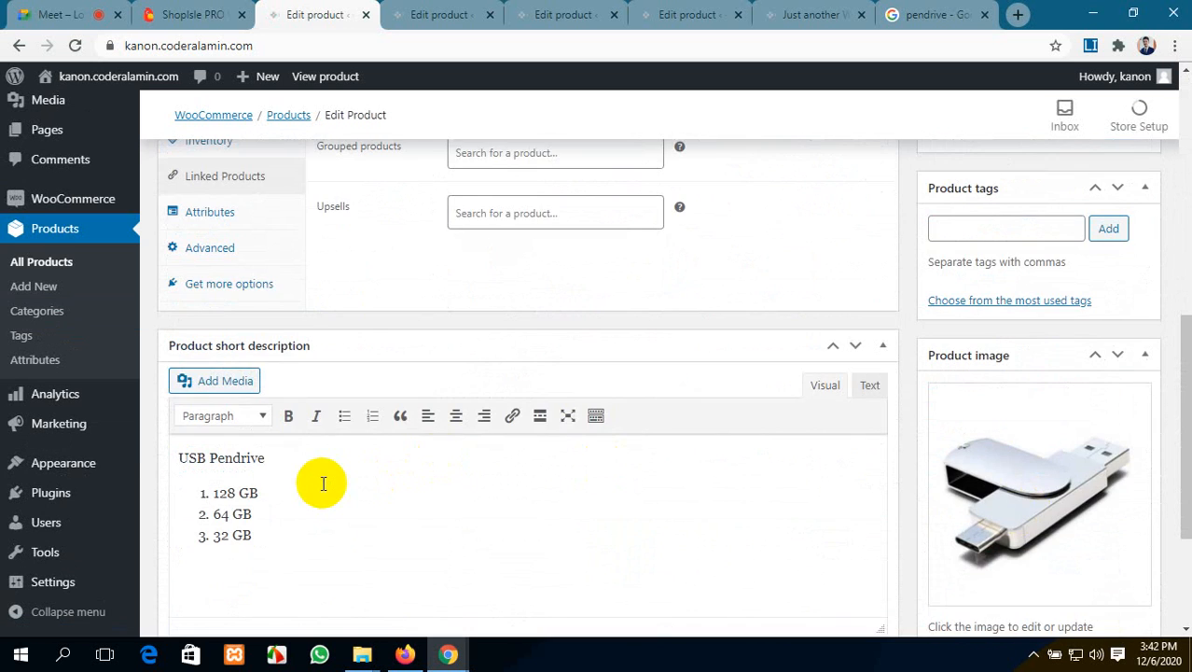
{"action": "scroll", "coordinate": [321, 482], "scroll_direction": "up", "scroll_amount": 5}
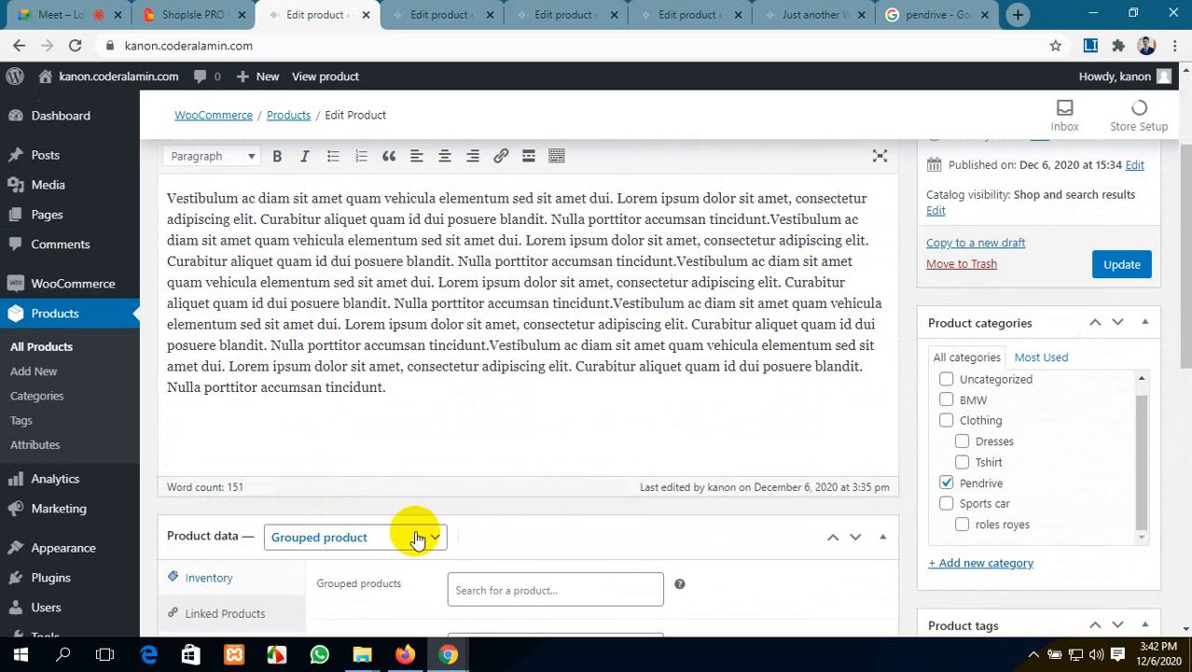
{"action": "scroll", "coordinate": [421, 522], "scroll_direction": "down", "scroll_amount": 2}
{"action": "scroll", "coordinate": [421, 521], "scroll_direction": "up", "scroll_amount": 5}
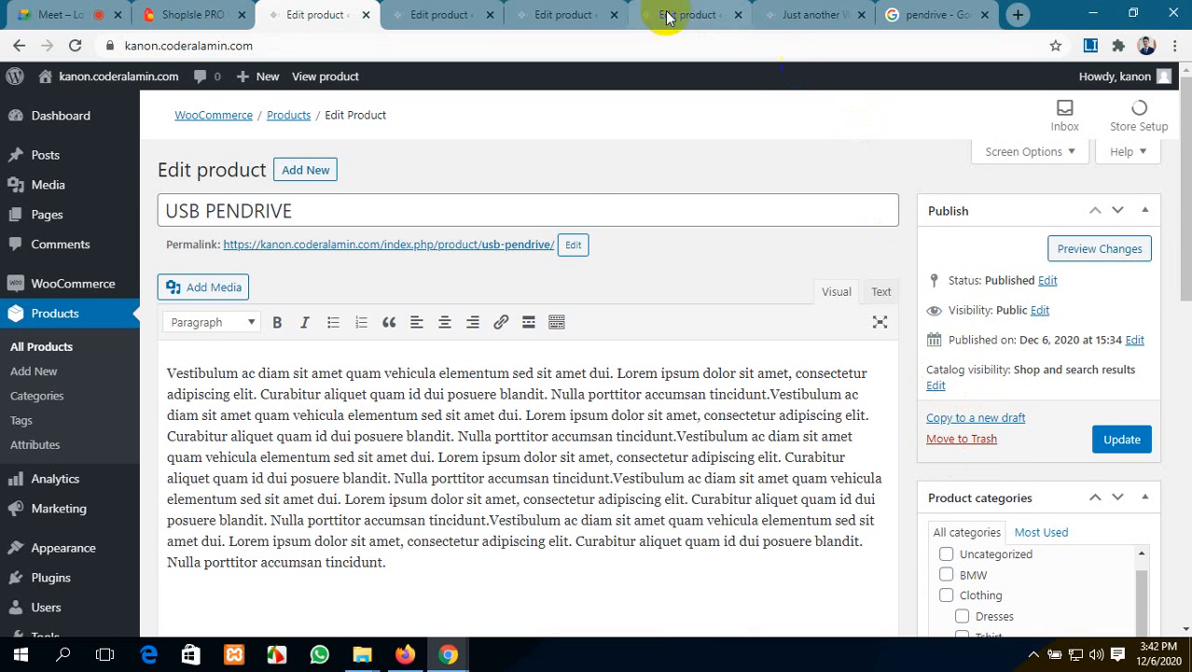
{"action": "left_click", "coordinate": [474, 14]}
{"action": "left_click", "coordinate": [564, 14]}
{"action": "left_click", "coordinate": [687, 14]}
{"action": "left_click", "coordinate": [590, 11]}
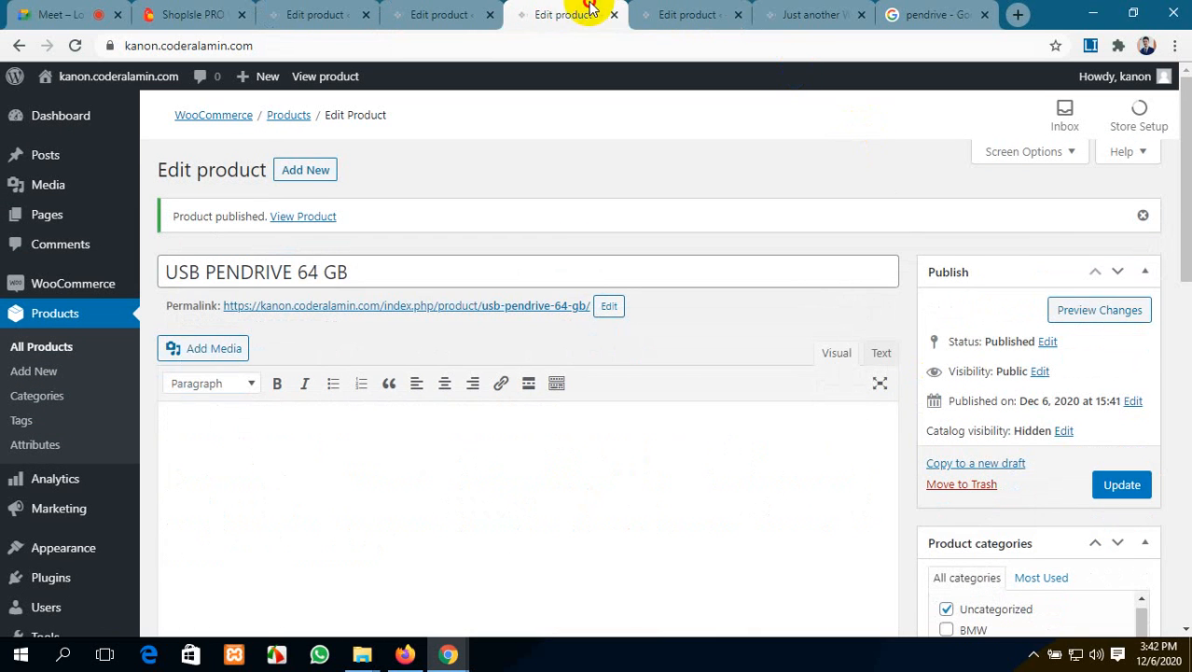
{"action": "left_click", "coordinate": [473, 13]}
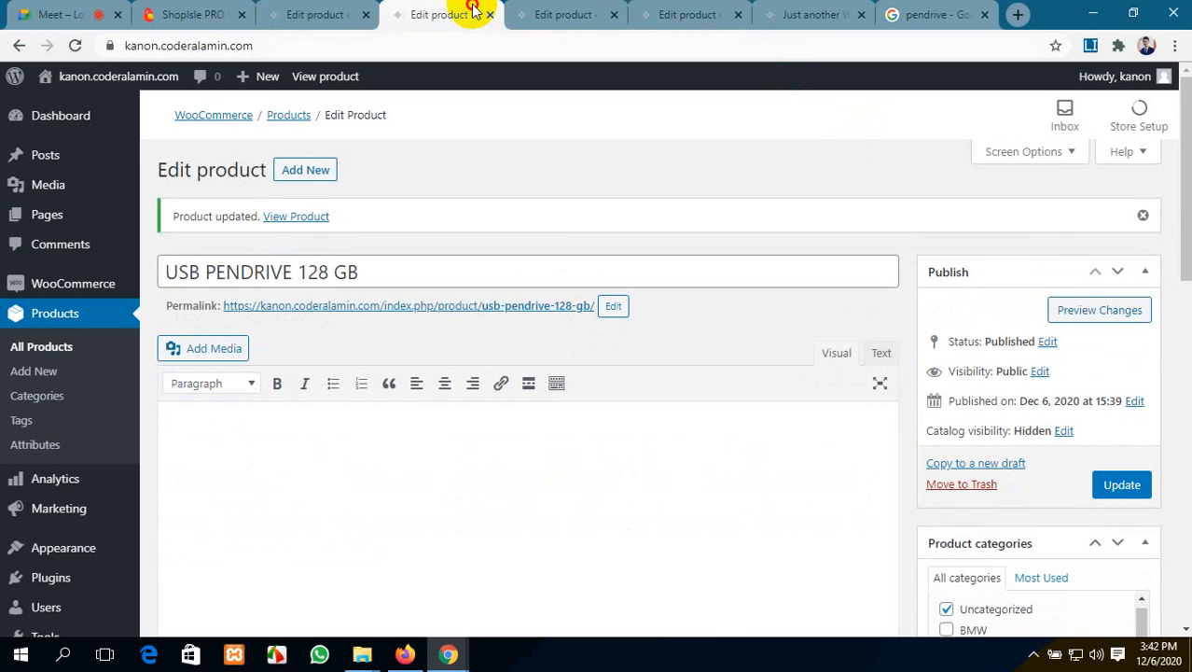
{"action": "left_click", "coordinate": [560, 13]}
{"action": "left_click", "coordinate": [682, 11]}
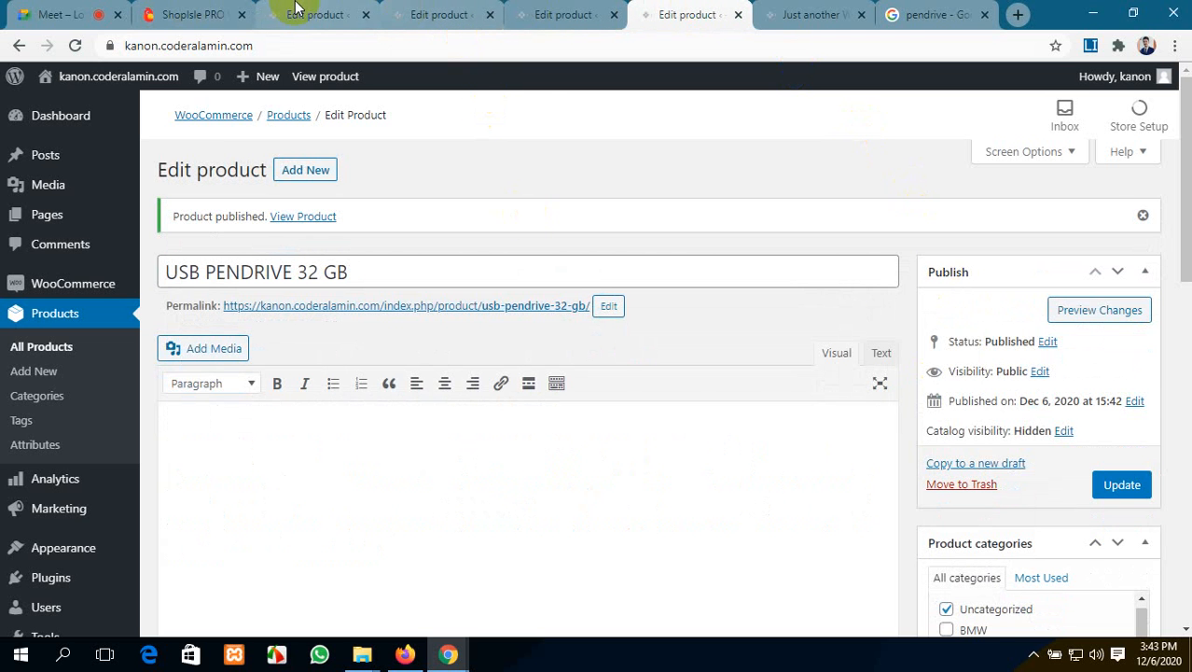
Step: Search for USB in the grouped products of USB PENDRIVE and add USB PENDRIVE 128 GB
{"action": "left_click", "coordinate": [364, 14]}
{"action": "scroll", "coordinate": [259, 372], "scroll_direction": "down", "scroll_amount": 5}
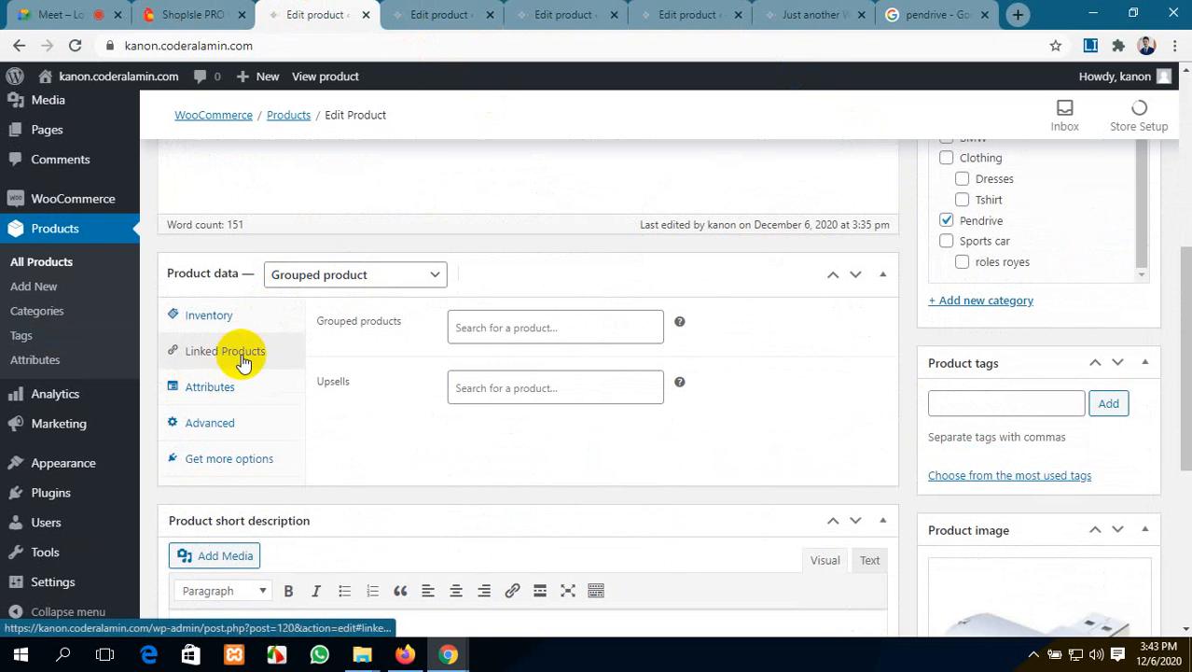
{"action": "left_click", "coordinate": [500, 326]}
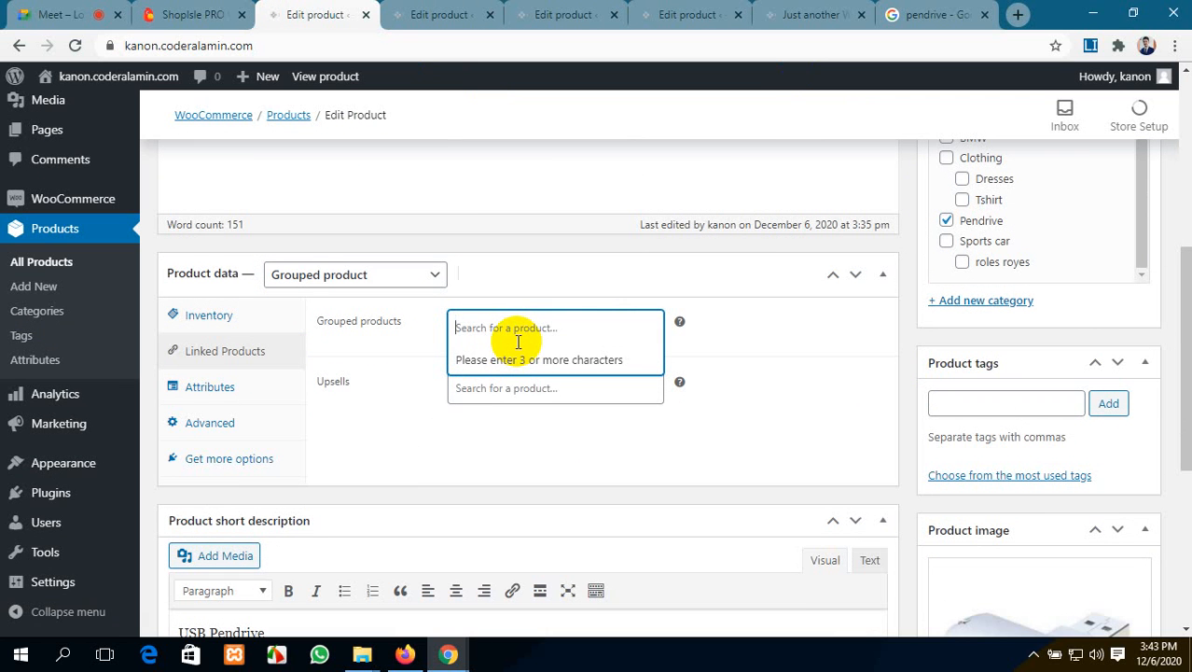
{"action": "type", "text": "USB"}
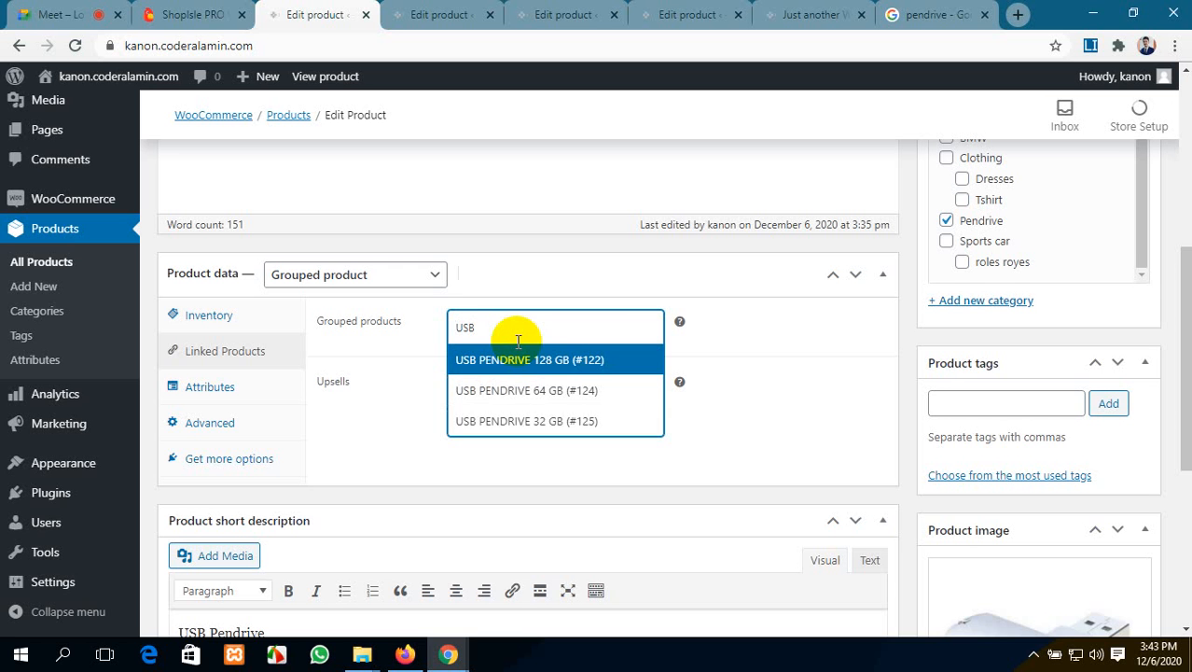
{"action": "left_click", "coordinate": [554, 364]}
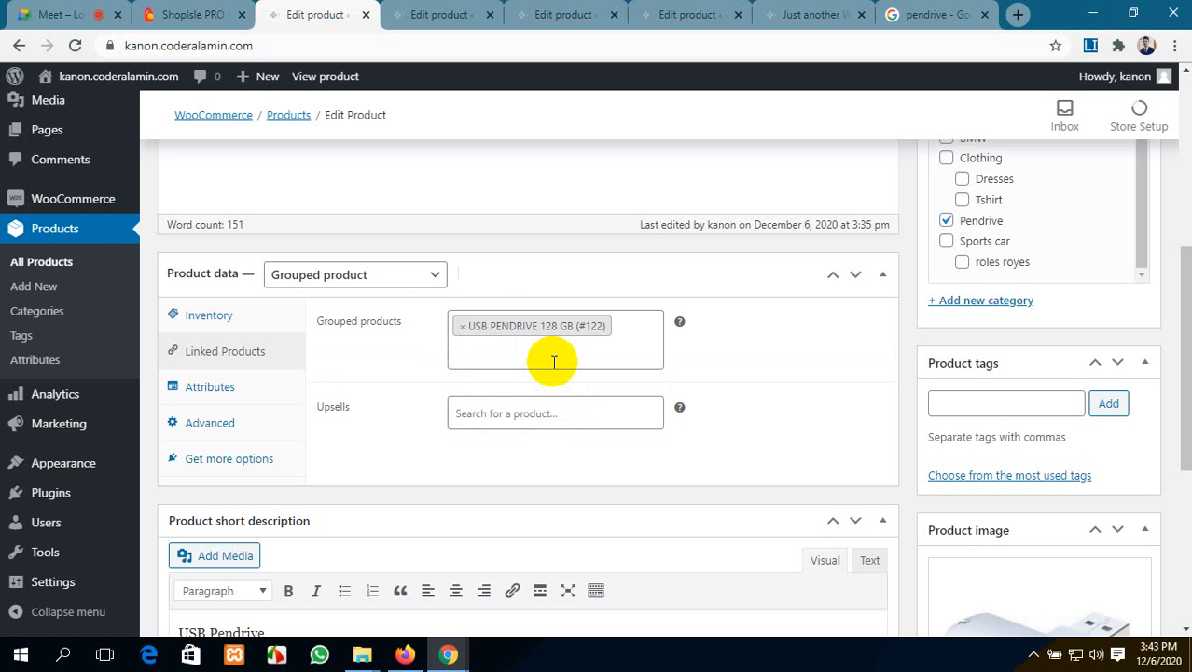
Step: Search for USB in the grouped products of USB PENDRIVE and add USB PENDRIVE 64 GB and USB PENDRIVE 32 GB
{"action": "left_click", "coordinate": [554, 362]}
{"action": "type", "text": "u"}
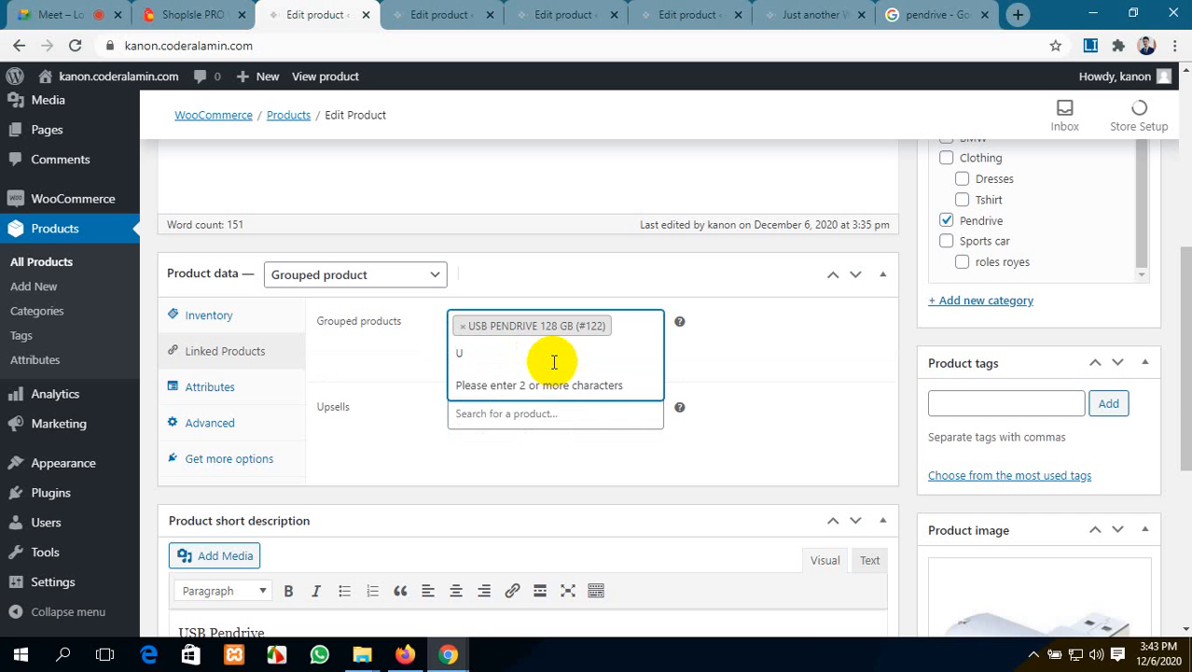
{"action": "type", "text": "SB"}
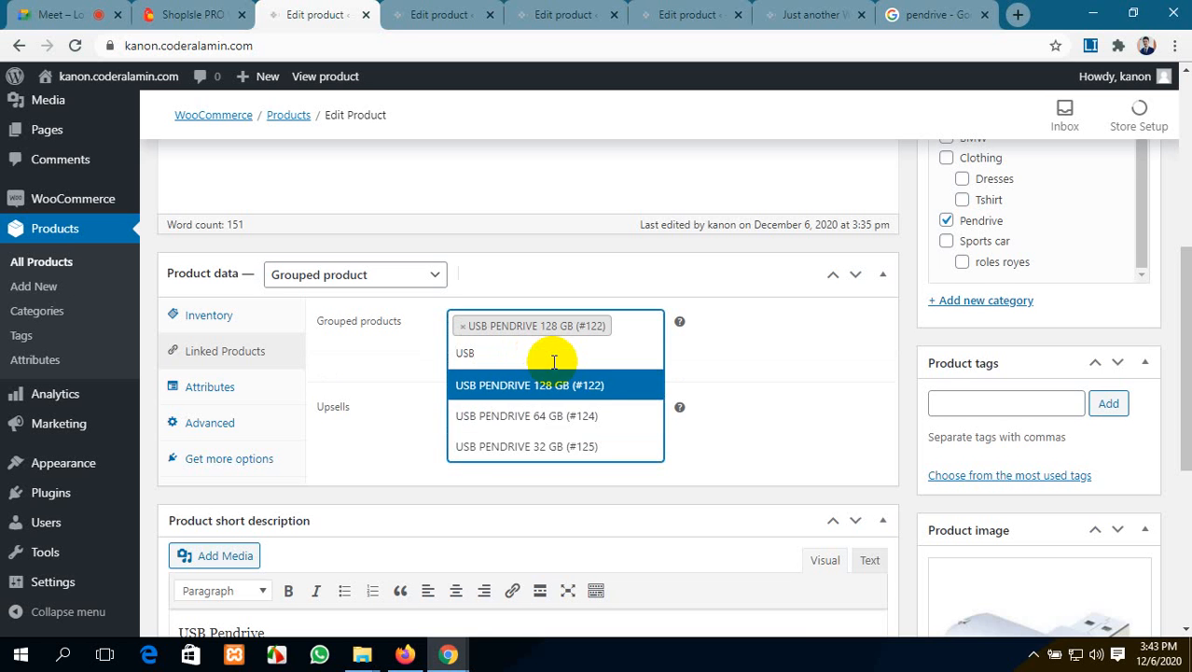
{"action": "left_click", "coordinate": [555, 432]}
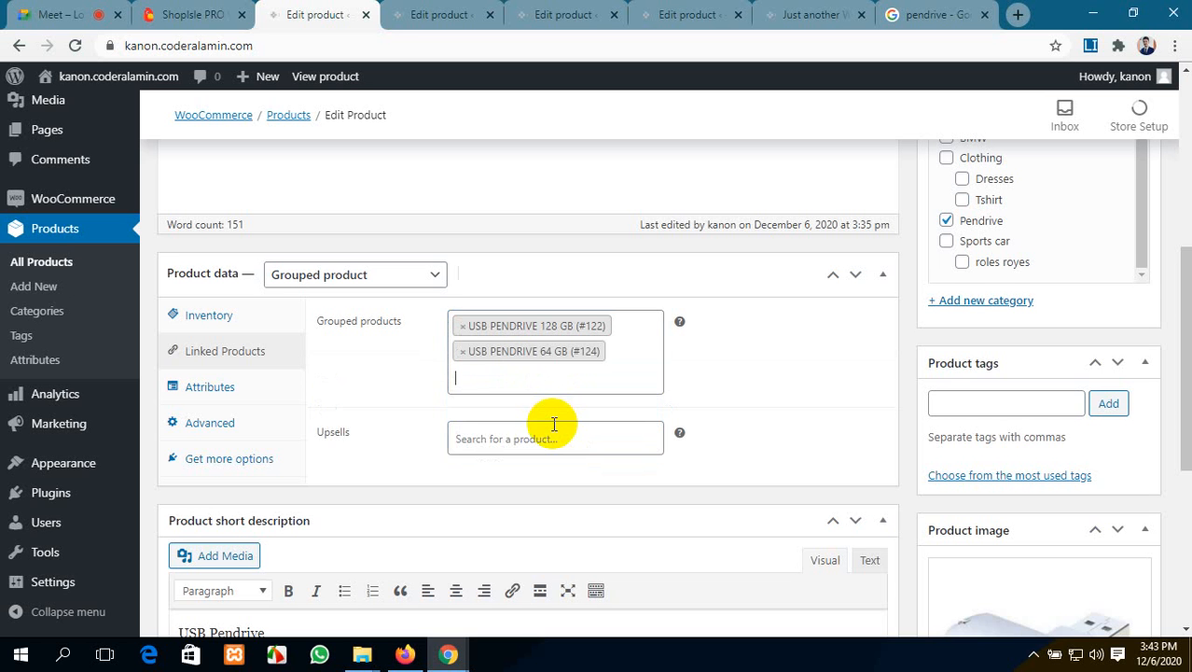
{"action": "left_click", "coordinate": [542, 393]}
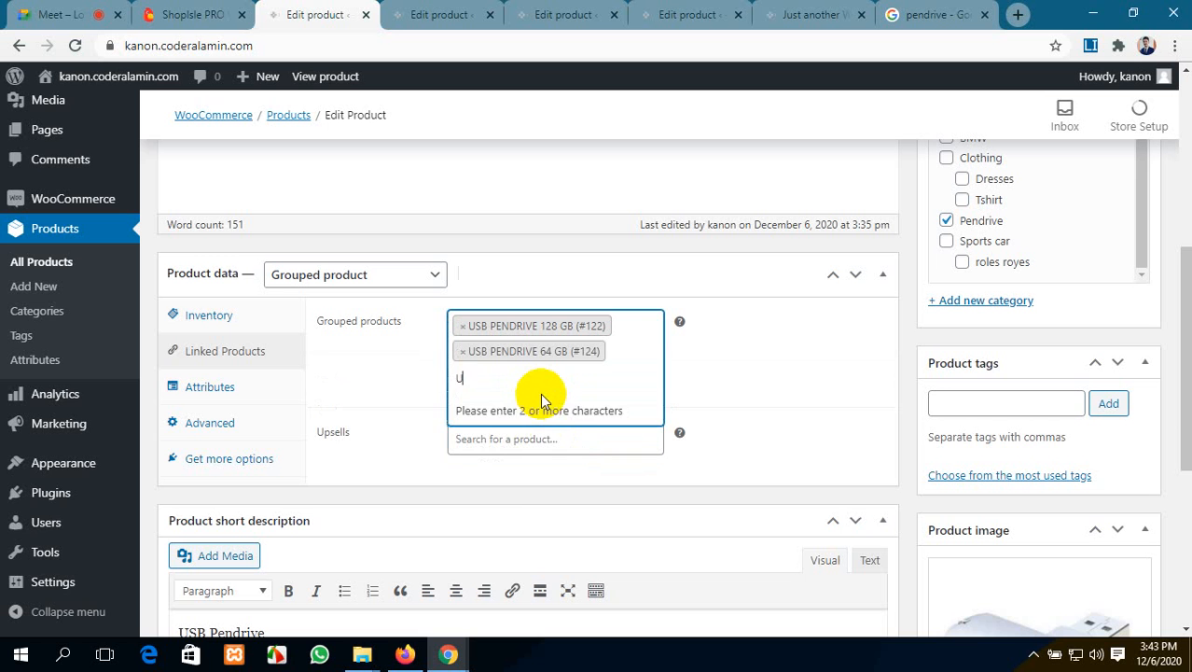
{"action": "type", "text": "USB"}
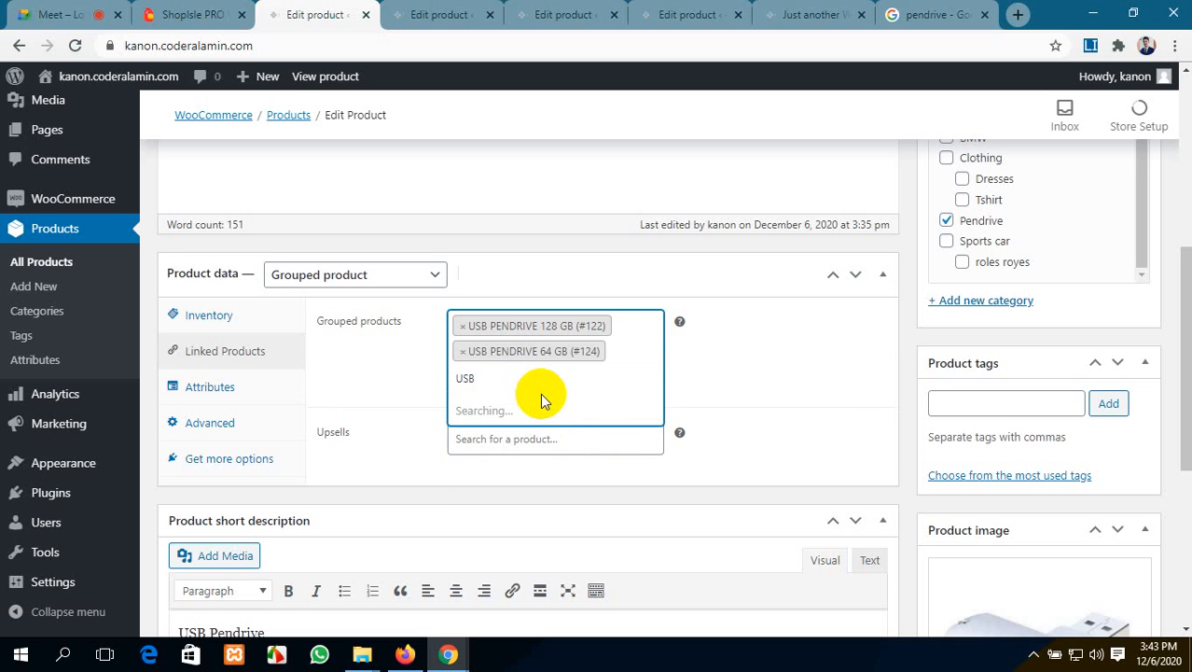
{"action": "left_click", "coordinate": [529, 473]}
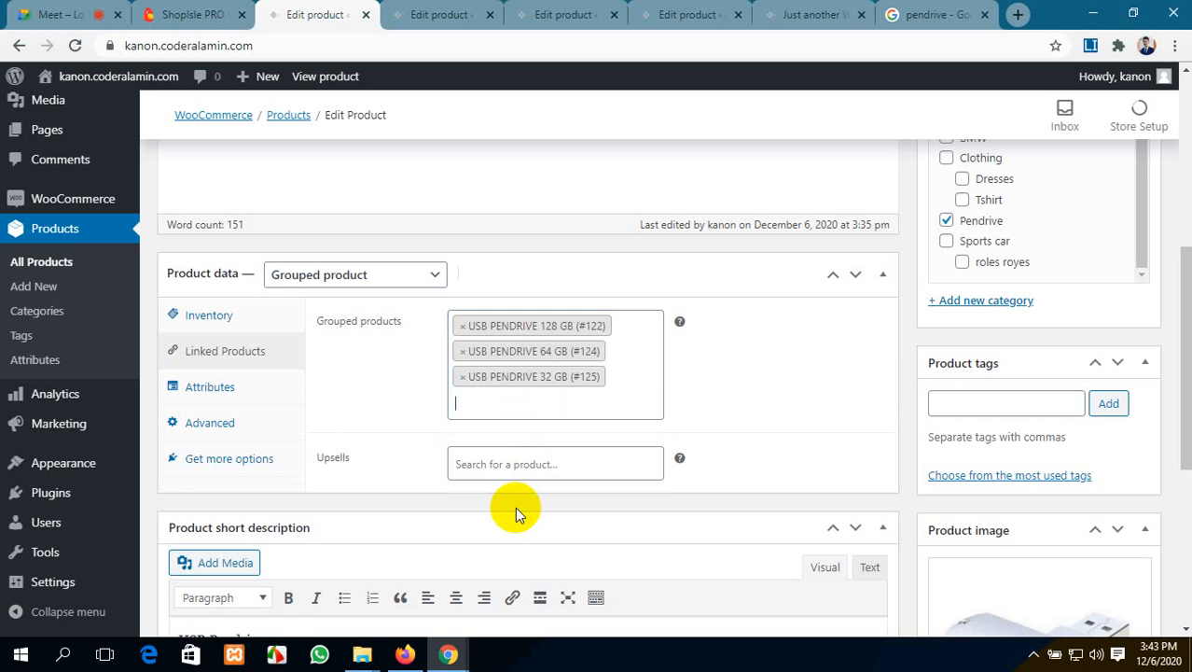
Step: Update the grouped product USB PENDRIVE to save its linked products
{"action": "scroll", "coordinate": [427, 308], "scroll_direction": "down", "scroll_amount": 2}
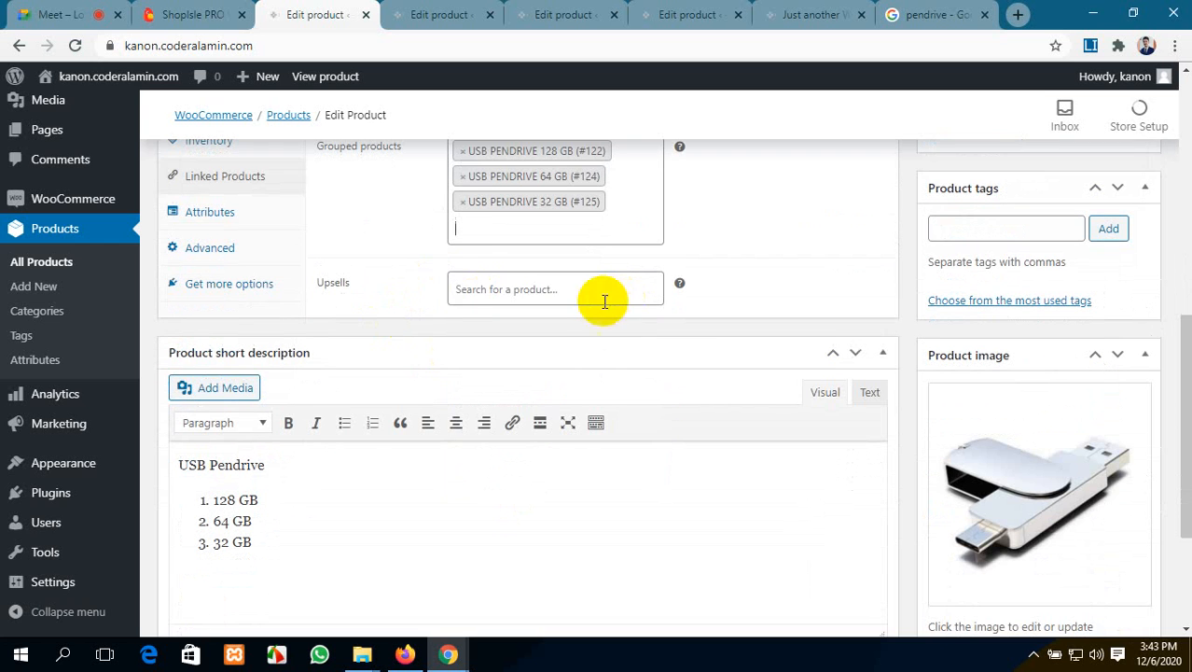
{"action": "left_click", "coordinate": [552, 293]}
{"action": "scroll", "coordinate": [732, 412], "scroll_direction": "down", "scroll_amount": 2}
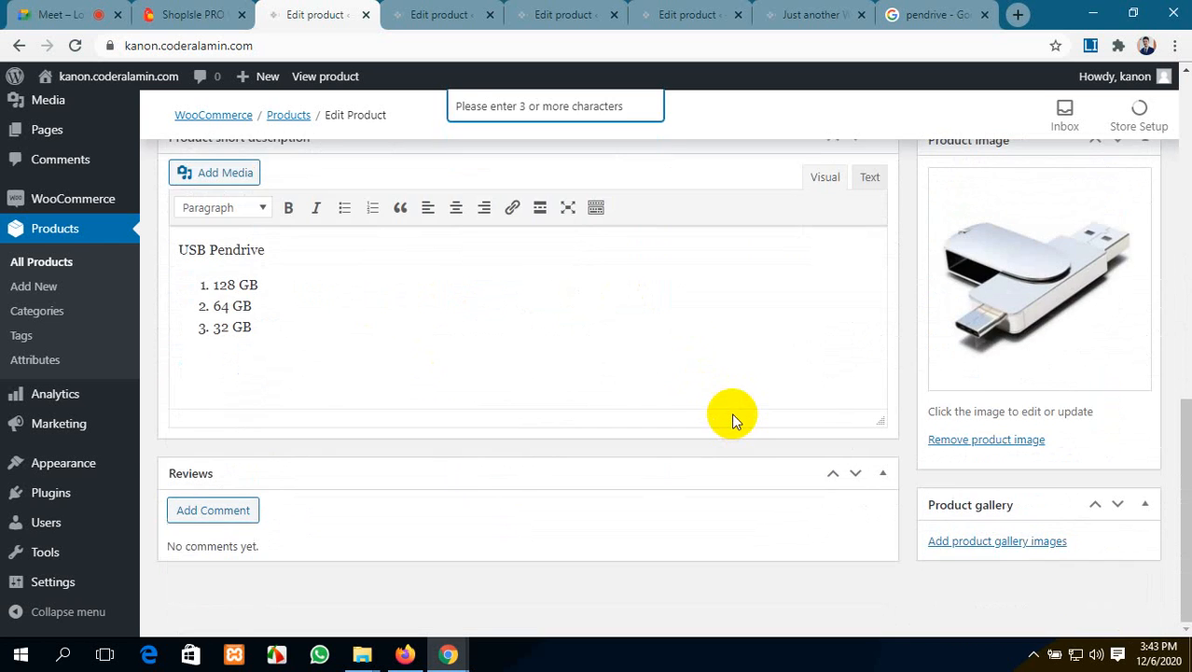
{"action": "scroll", "coordinate": [732, 413], "scroll_direction": "up", "scroll_amount": 4}
{"action": "scroll", "coordinate": [731, 413], "scroll_direction": "up", "scroll_amount": 5}
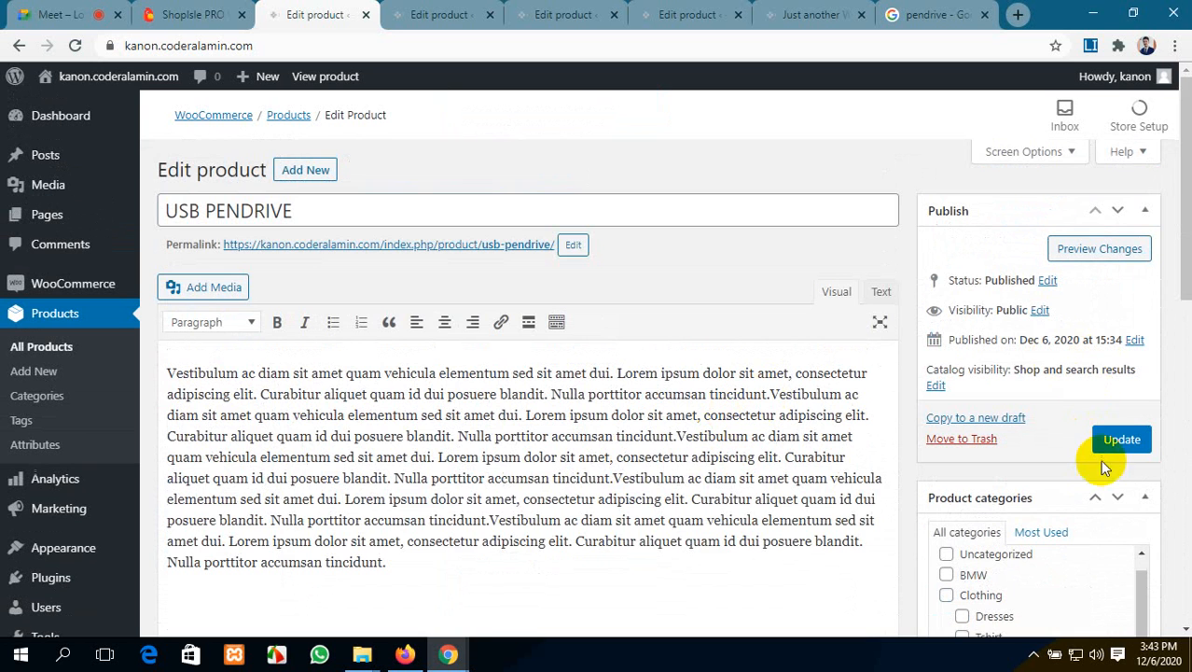
{"action": "scroll", "coordinate": [1115, 436], "scroll_direction": "down", "scroll_amount": 1}
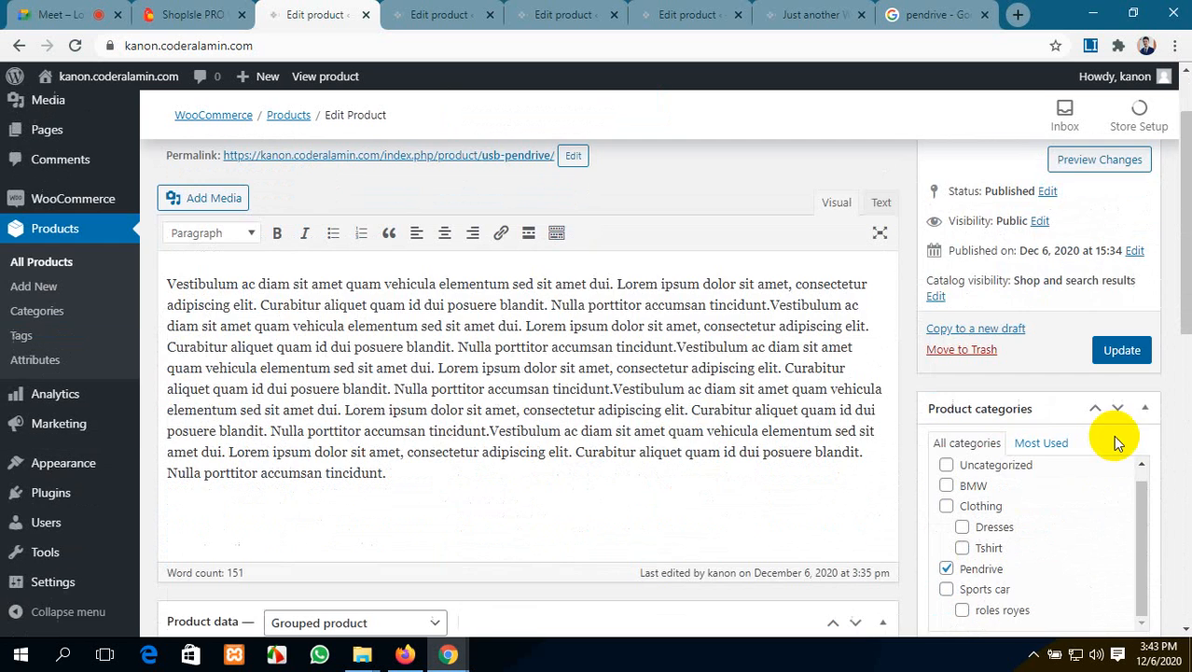
{"action": "left_click", "coordinate": [1110, 362]}
{"action": "scroll", "coordinate": [704, 382], "scroll_direction": "down", "scroll_amount": 4}
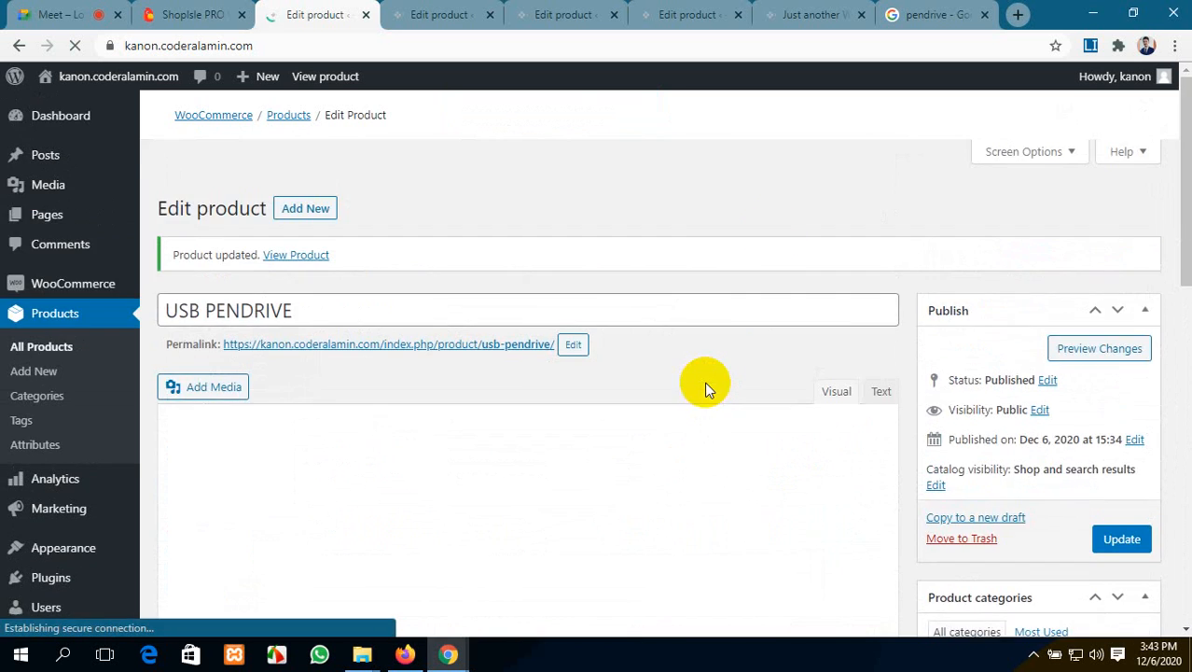
Step: Switch to Firefox, reload the USB PENDRIVE store page and set quantities of 3 for 128 GB, 5 for 64 GB and 4 for 32 GB
{"action": "left_click", "coordinate": [404, 652]}
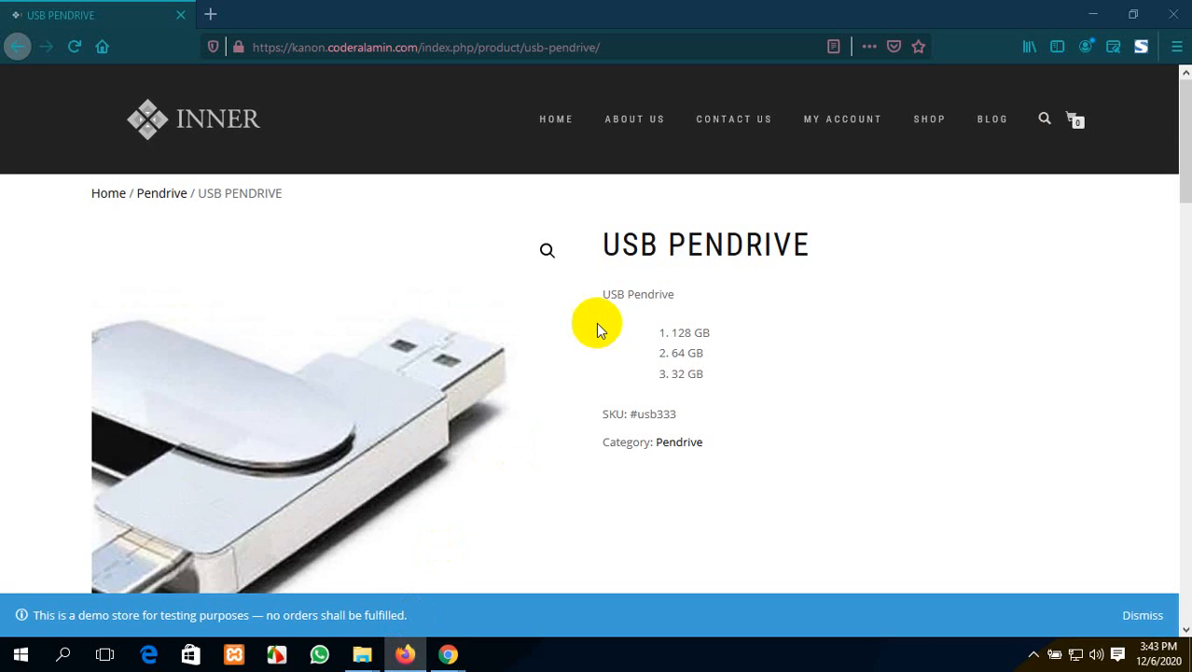
{"action": "left_click", "coordinate": [73, 46]}
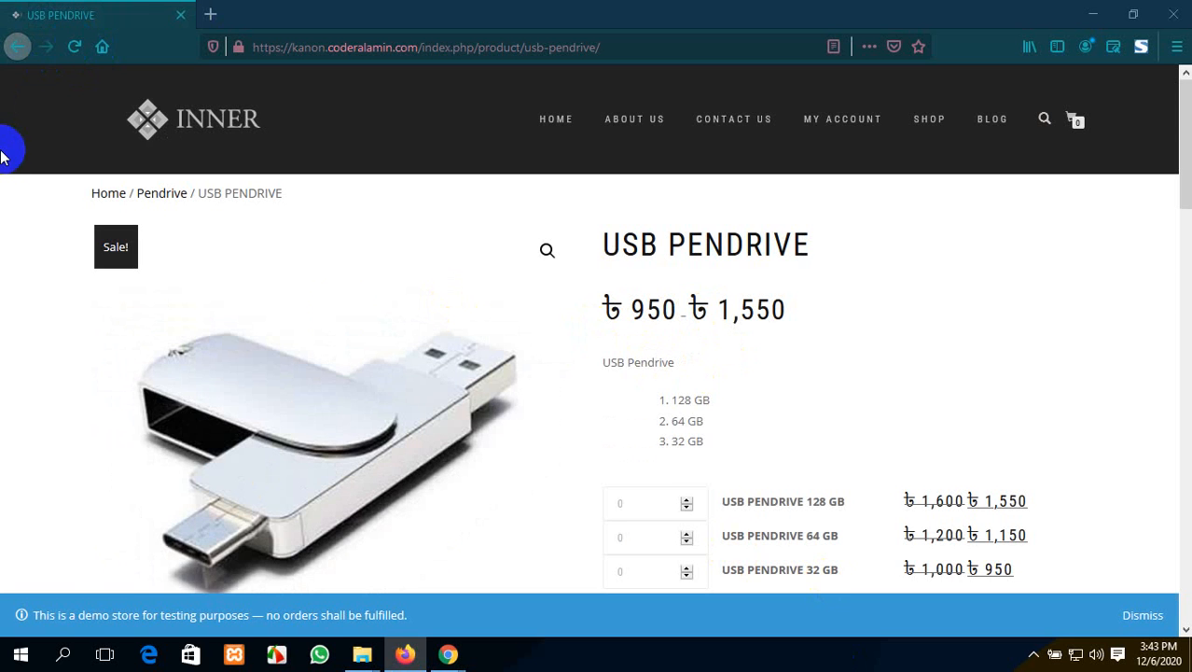
{"action": "scroll", "coordinate": [724, 434], "scroll_direction": "down", "scroll_amount": 2}
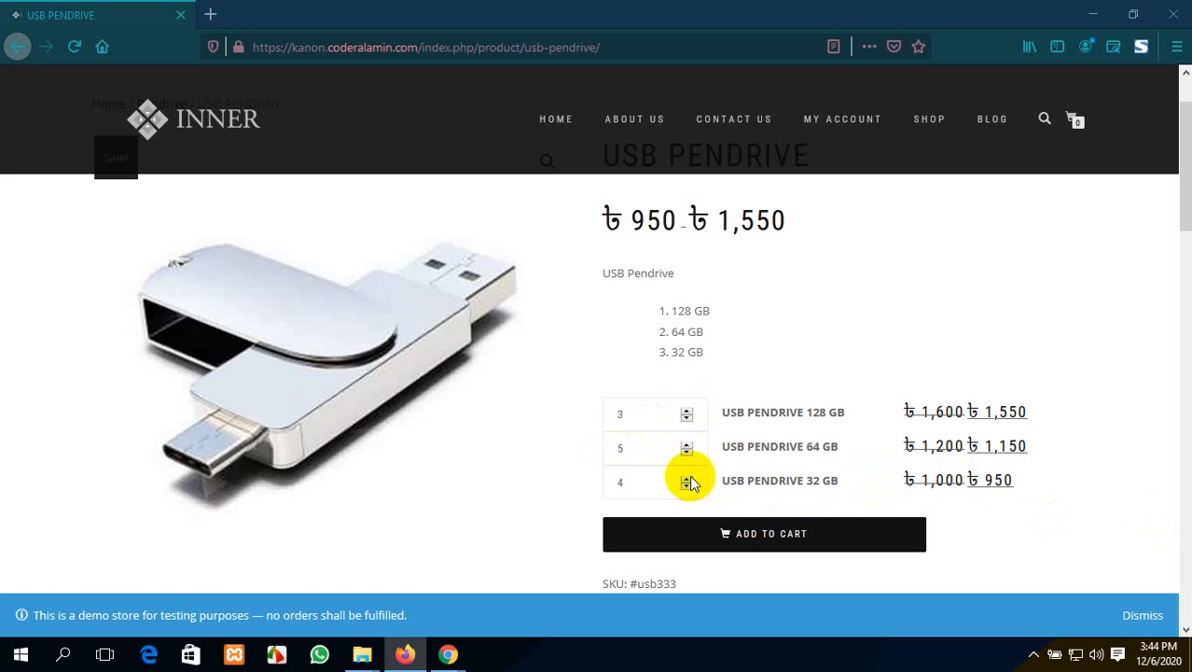
Step: Add the chosen quantities of the three pendrives to the cart and open the cart page
{"action": "scroll", "coordinate": [751, 478], "scroll_direction": "down", "scroll_amount": 1}
{"action": "scroll", "coordinate": [757, 477], "scroll_direction": "down", "scroll_amount": 3}
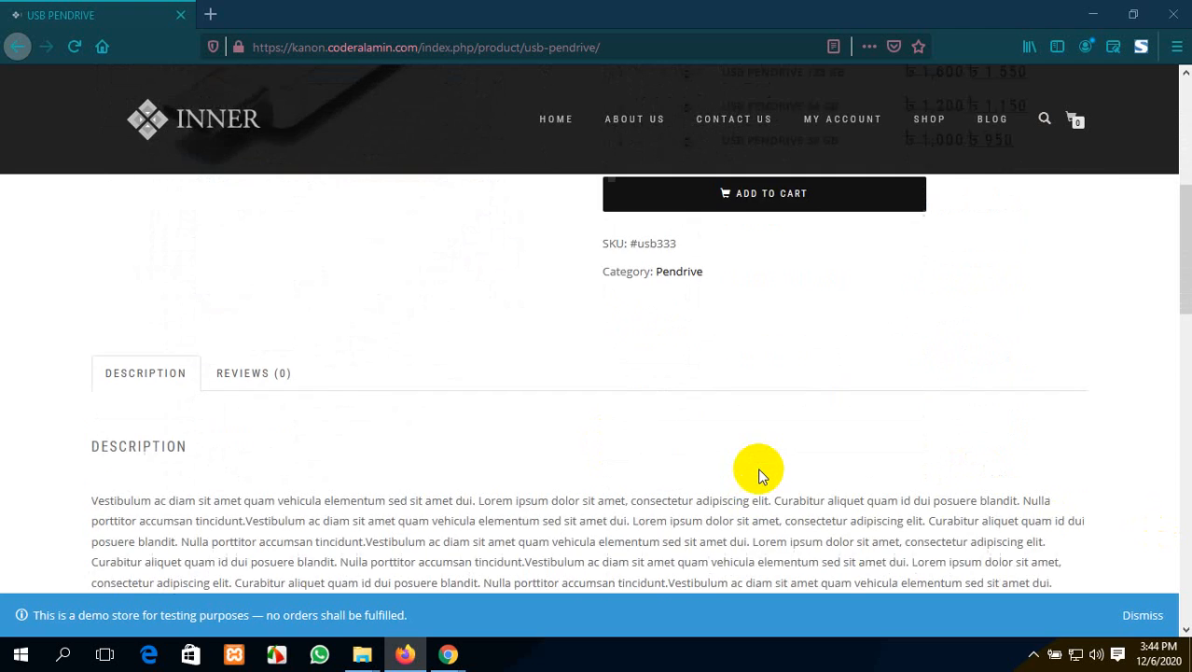
{"action": "scroll", "coordinate": [760, 475], "scroll_direction": "down", "scroll_amount": 5}
{"action": "scroll", "coordinate": [760, 476], "scroll_direction": "up", "scroll_amount": 4}
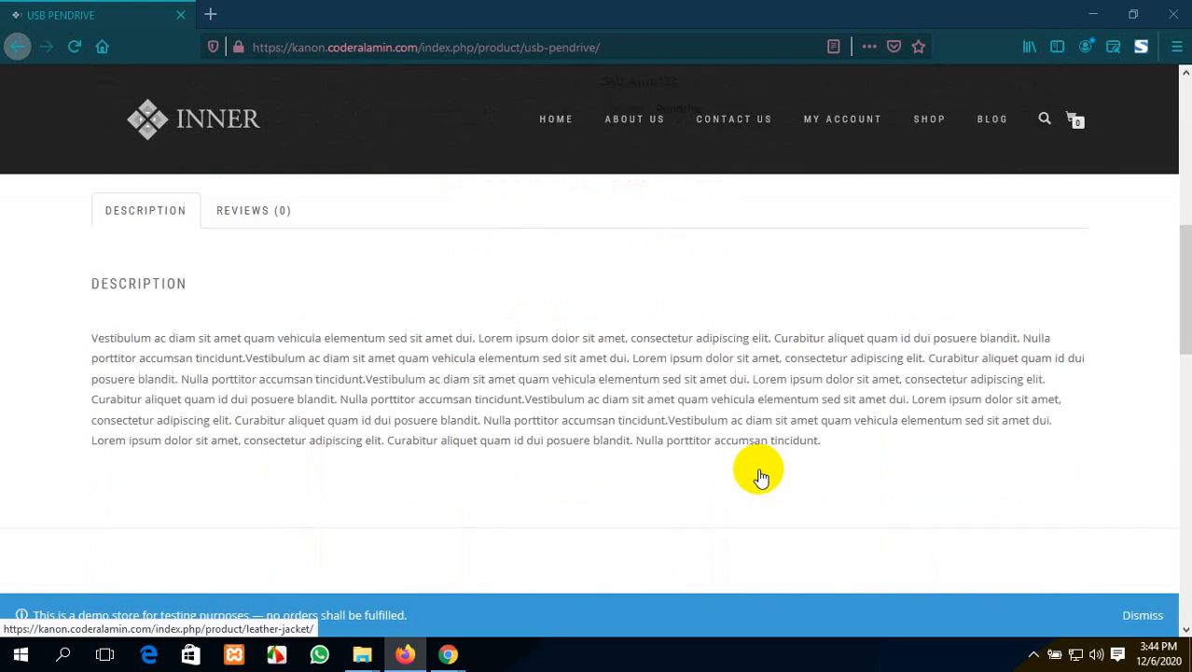
{"action": "scroll", "coordinate": [759, 474], "scroll_direction": "up", "scroll_amount": 6}
{"action": "scroll", "coordinate": [746, 485], "scroll_direction": "down", "scroll_amount": 1}
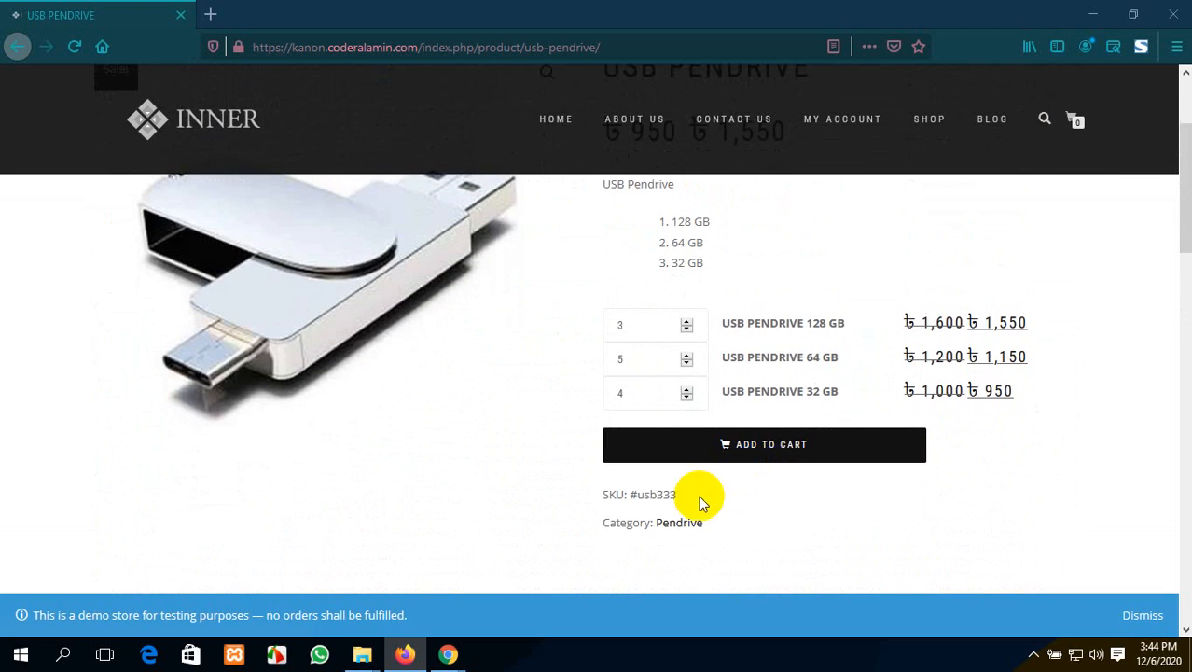
{"action": "left_click", "coordinate": [817, 453]}
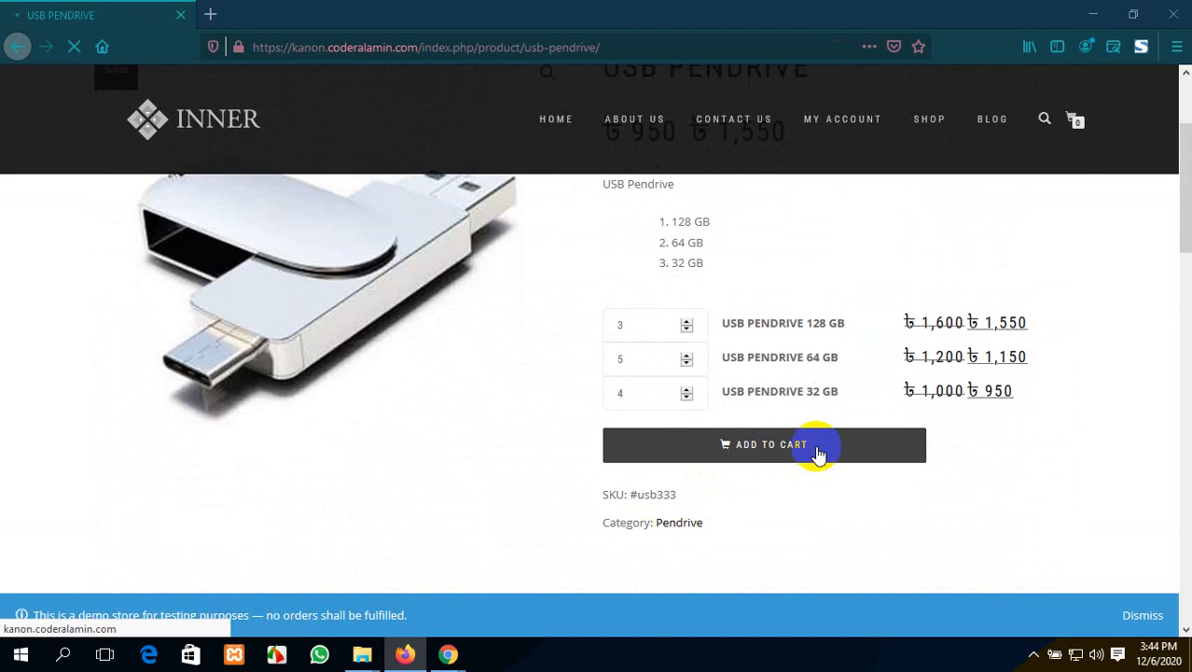
{"action": "left_click", "coordinate": [1073, 123]}
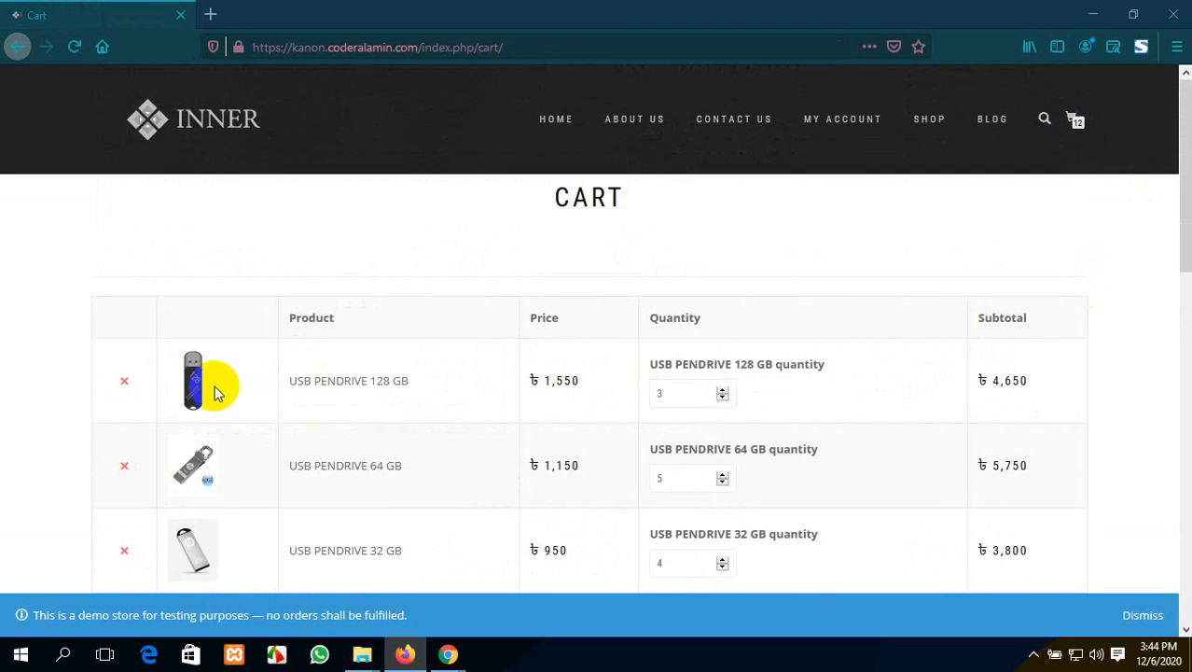
Step: Review the cart's pendrive items, prices, quantities and subtotals, along with the shipping rate and cart totals
{"action": "scroll", "coordinate": [214, 385], "scroll_direction": "down", "scroll_amount": 3}
{"action": "scroll", "coordinate": [210, 393], "scroll_direction": "up", "scroll_amount": 3}
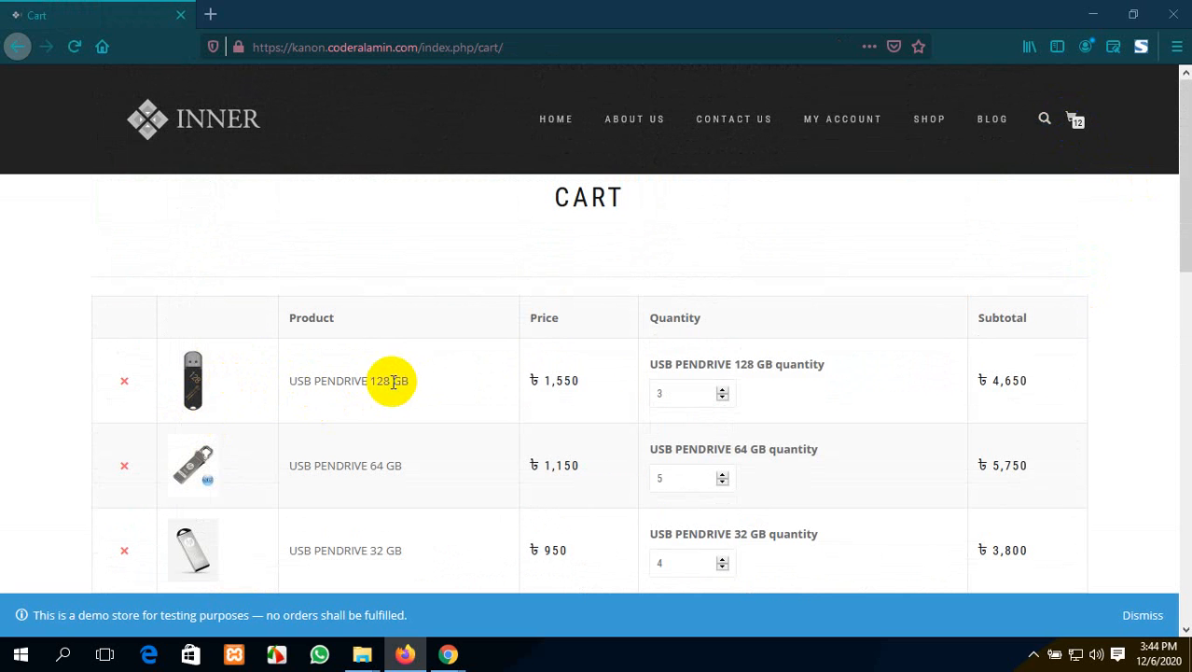
{"action": "scroll", "coordinate": [541, 438], "scroll_direction": "down", "scroll_amount": 2}
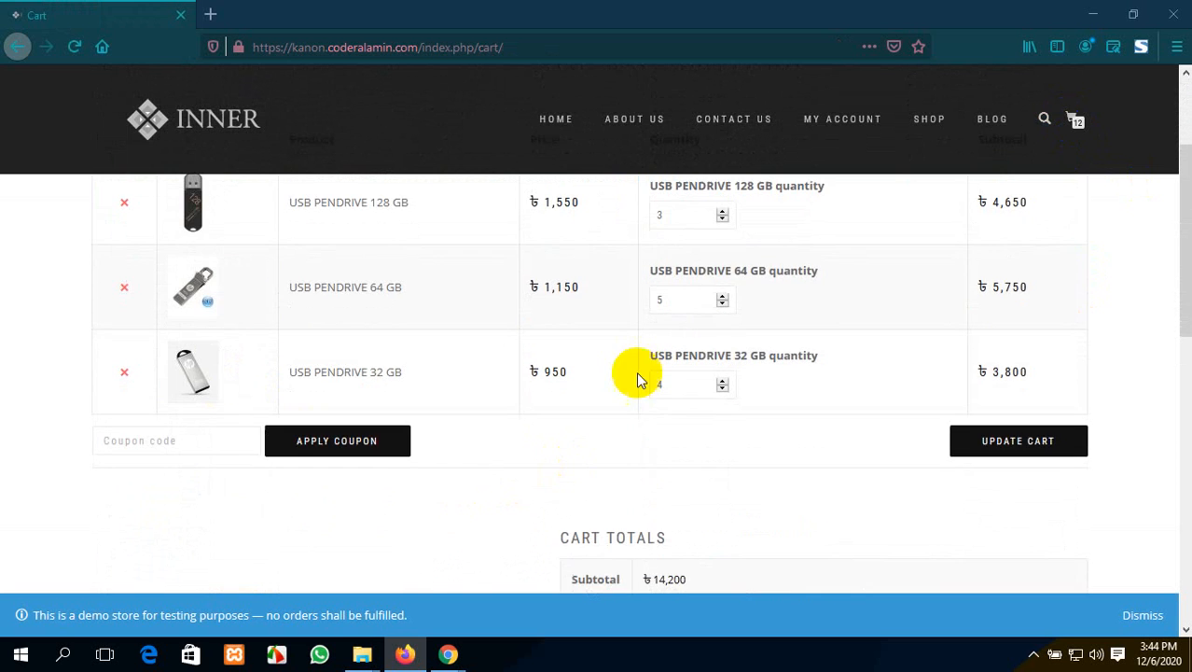
{"action": "scroll", "coordinate": [711, 260], "scroll_direction": "up", "scroll_amount": 1}
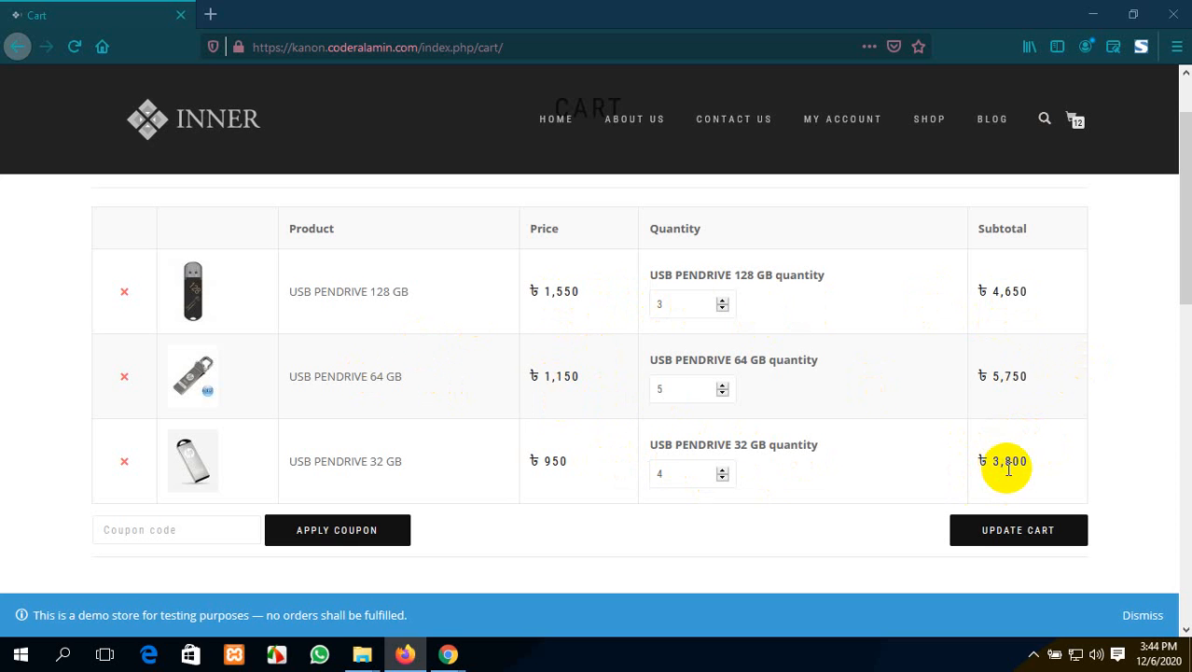
{"action": "scroll", "coordinate": [1008, 469], "scroll_direction": "down", "scroll_amount": 4}
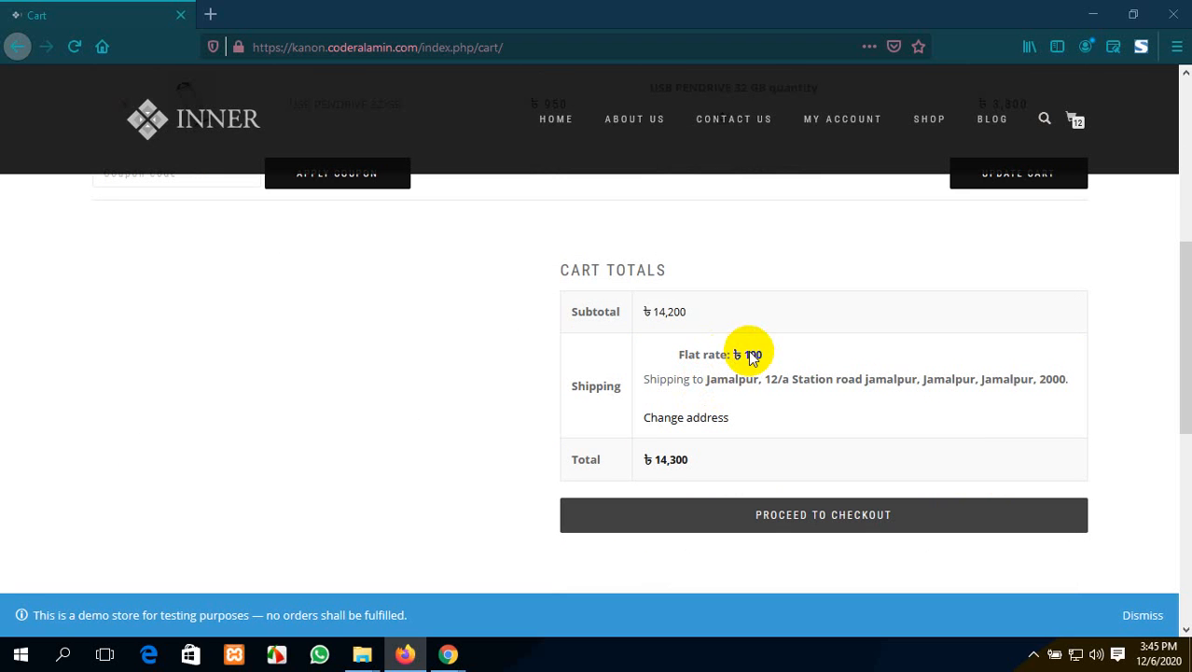
{"action": "scroll", "coordinate": [756, 407], "scroll_direction": "up", "scroll_amount": 3}
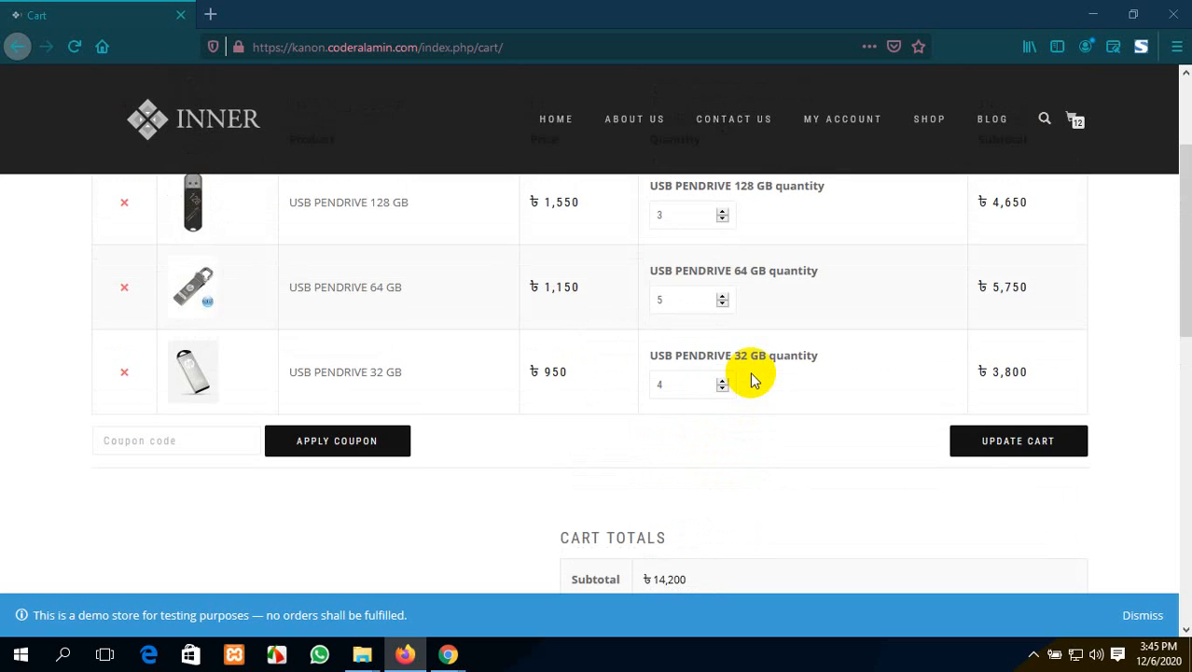
{"action": "scroll", "coordinate": [754, 379], "scroll_direction": "down", "scroll_amount": 3}
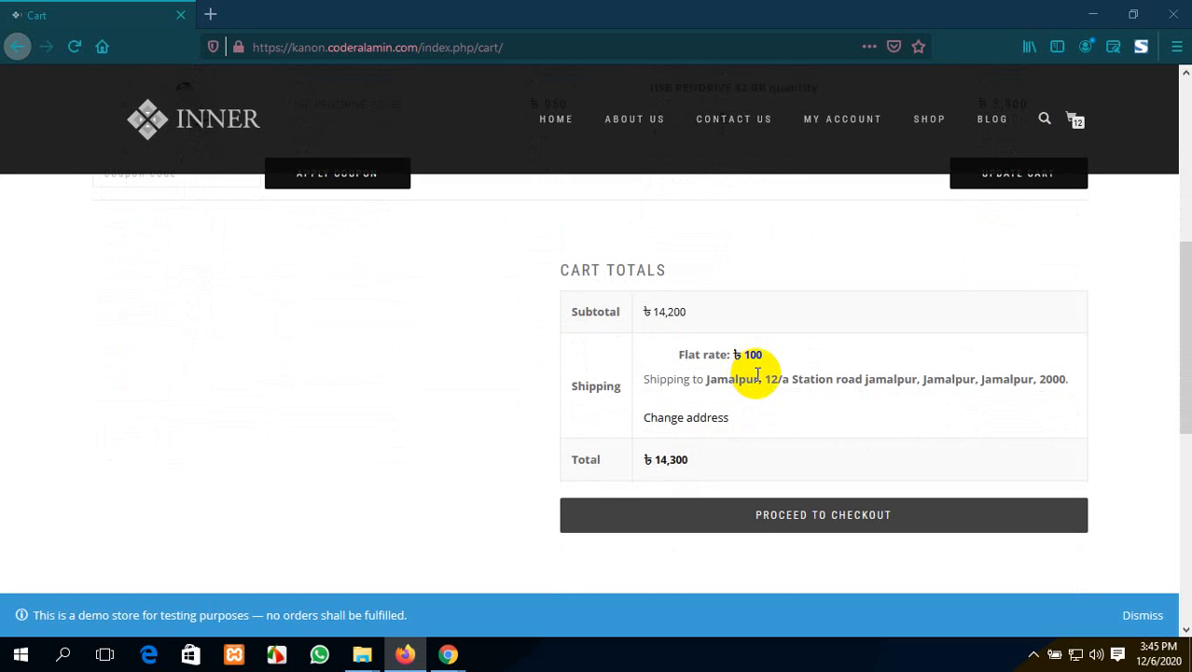
Step: Switch back to Chrome and bring up the Google Meet call with its meeting controls
{"action": "mouse_move", "coordinate": [442, 651]}
{"action": "left_click", "coordinate": [399, 594]}
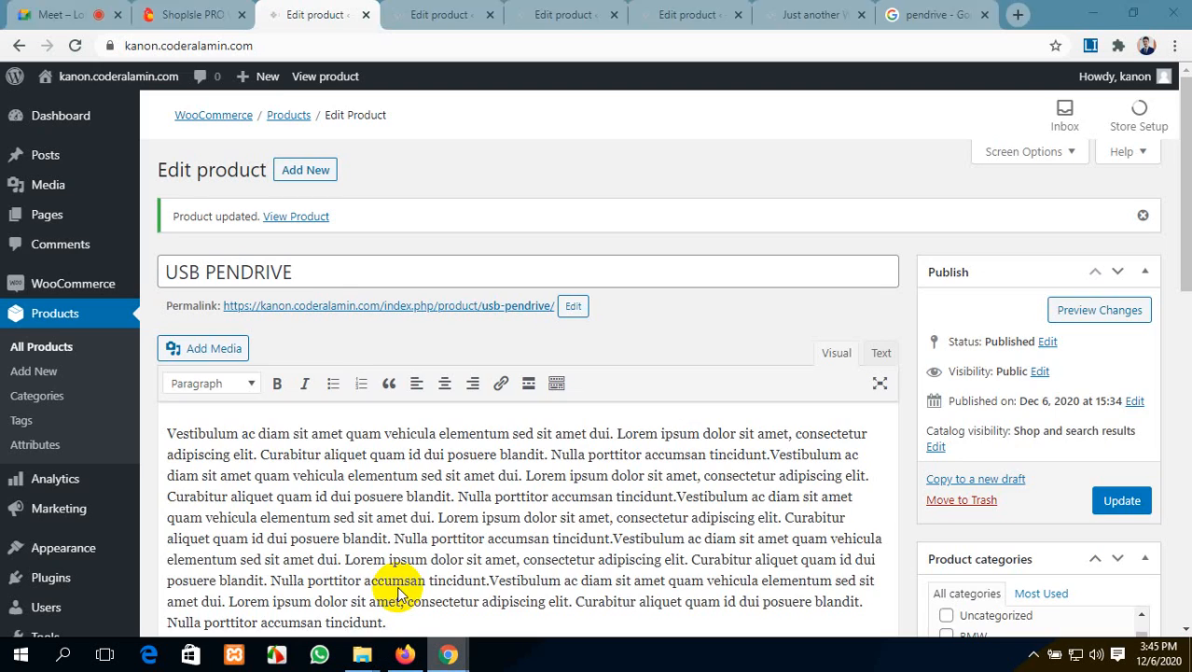
{"action": "left_click", "coordinate": [84, 11]}
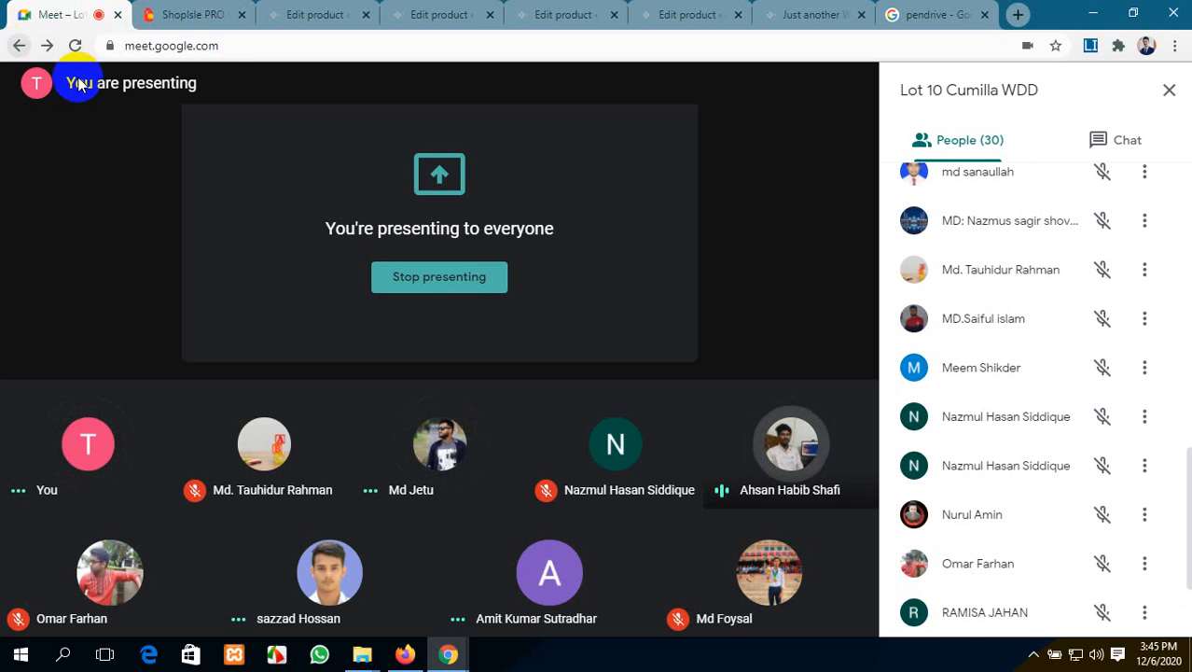
{"action": "mouse_move", "coordinate": [227, 89]}
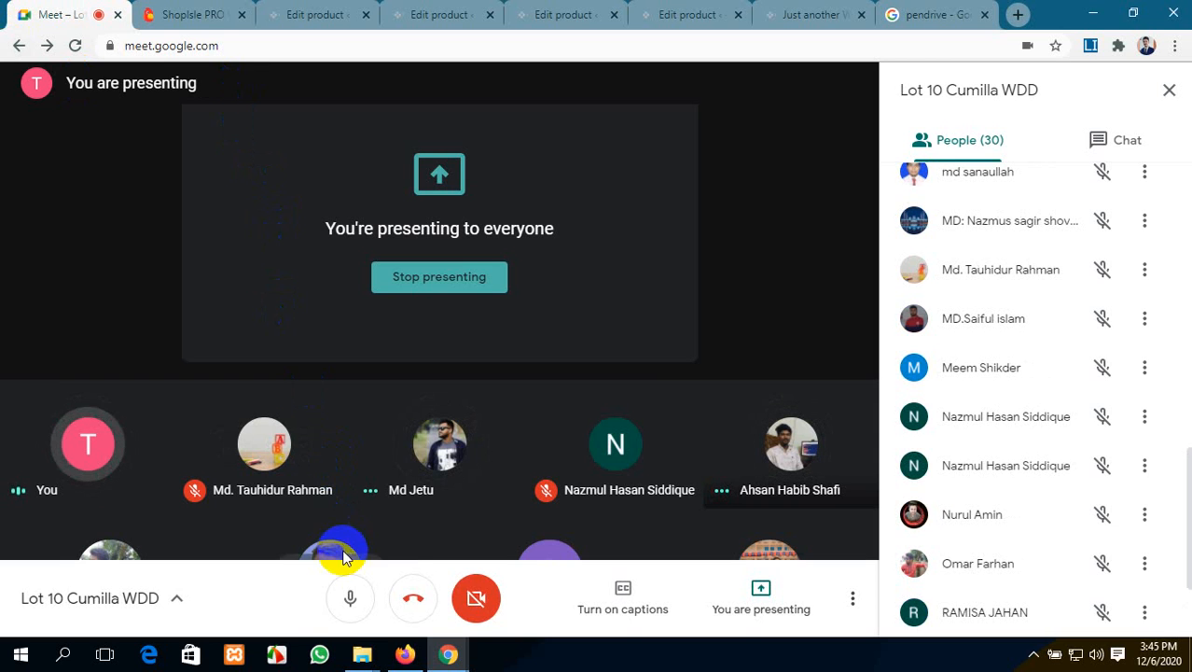